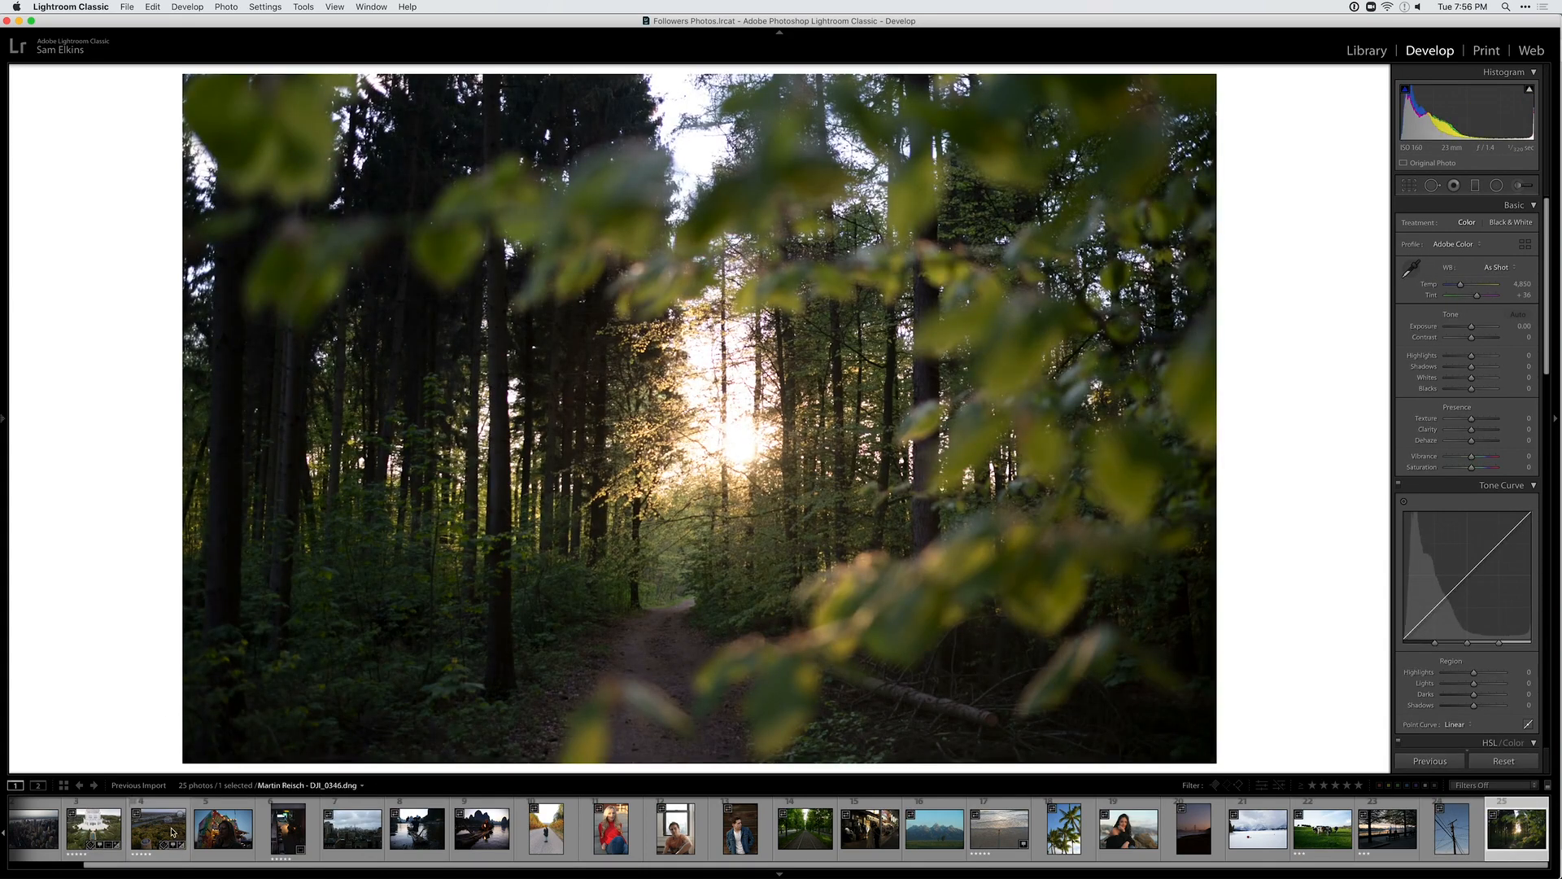
Open the first photo, the field with wind turbines, and slightly raise the midpoint of its RGB point curve
scroll(171, 834, "up", 1)
left_click(35, 838)
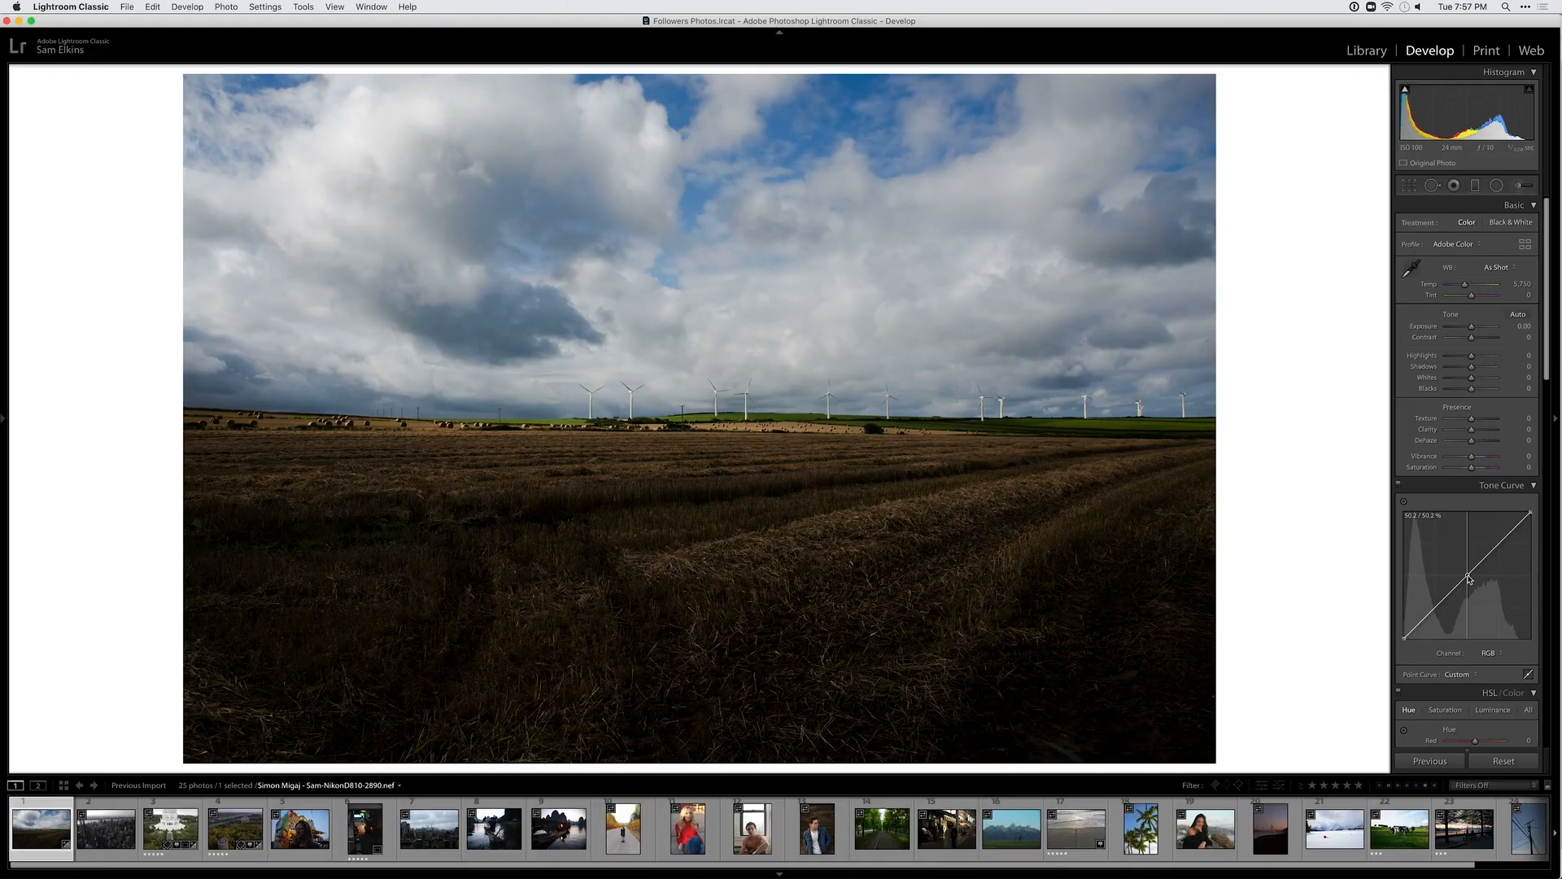
left_click_drag(1468, 579, 1462, 568)
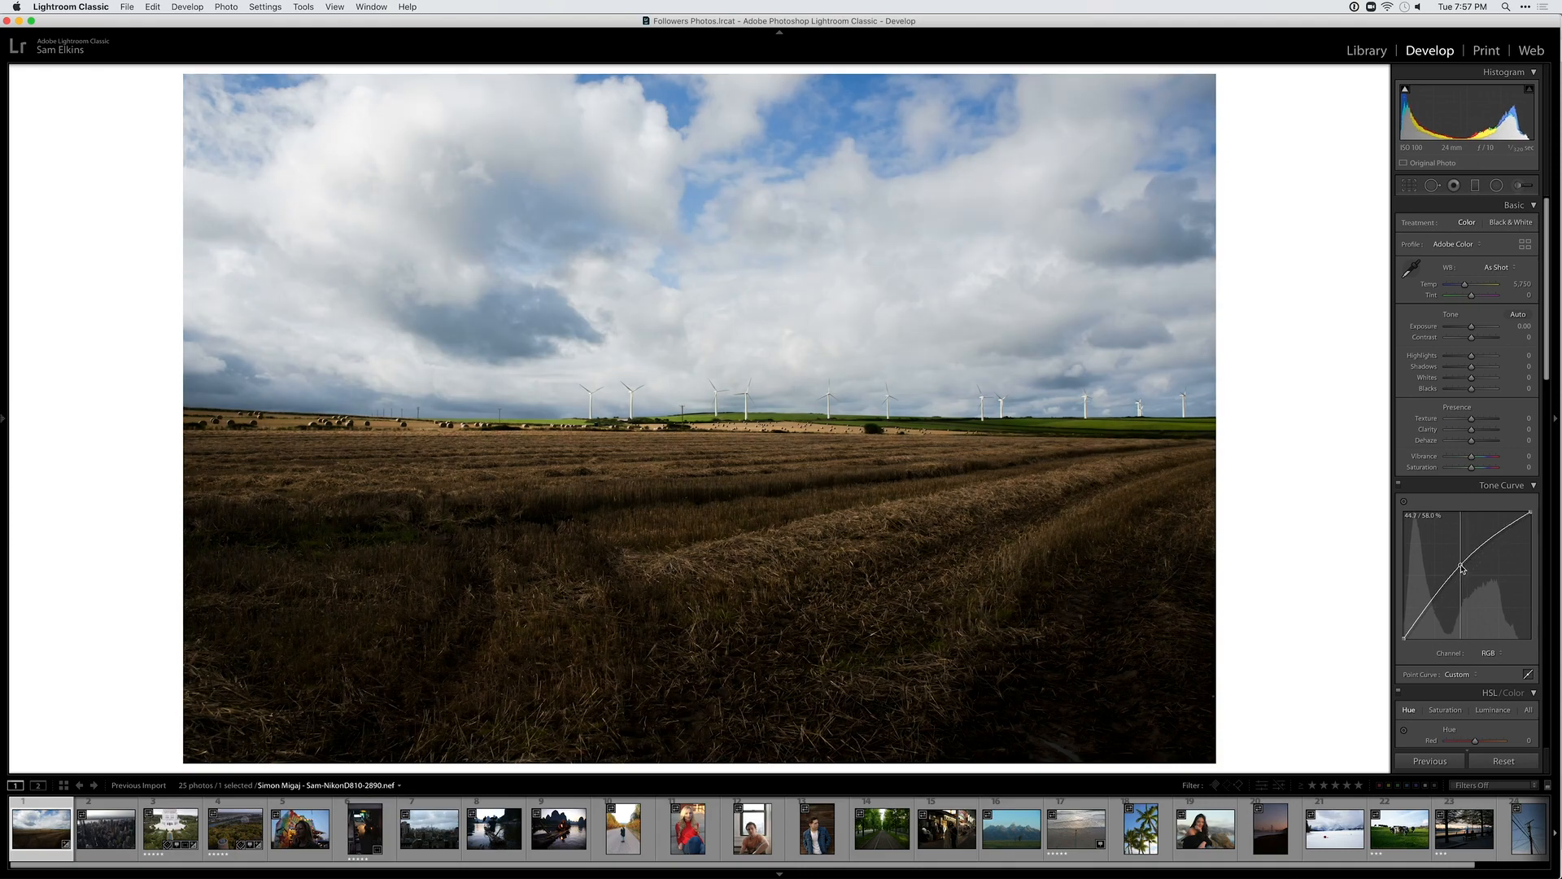
Set the field photo's Exposure to +0.30 and Highlights to −64, and enable lens profile corrections
left_click(1456, 361)
left_click_drag(1471, 328, 1473, 328)
scroll(1481, 483, "down", 10)
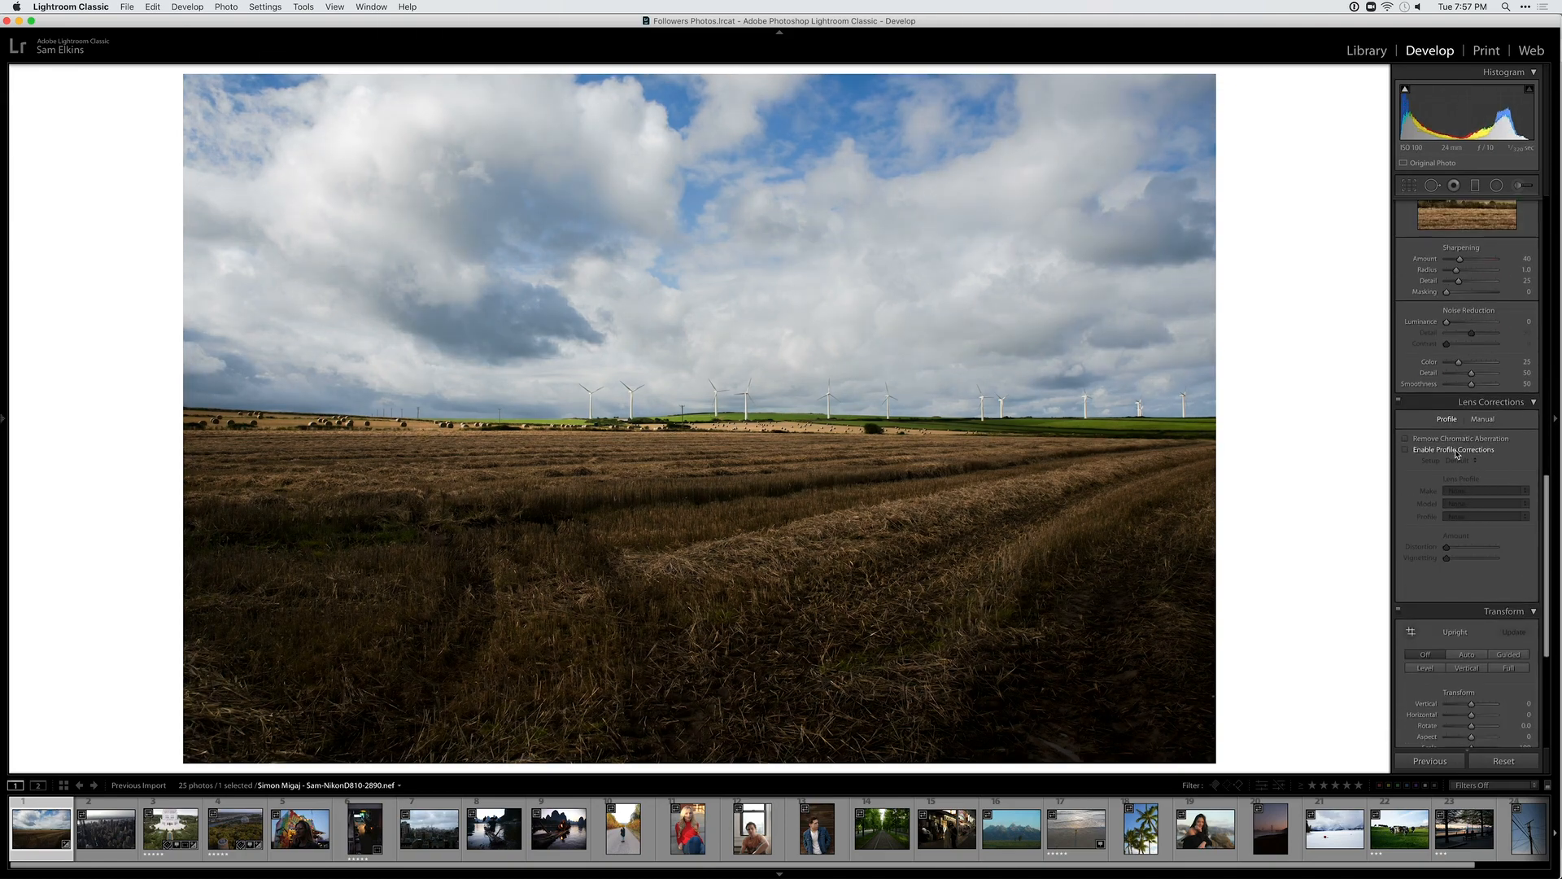
left_click(1453, 449)
Set the field photo's Shadows to +17, Exposure to +0.25 and Highlights to −100
scroll(1464, 488, "up", 10)
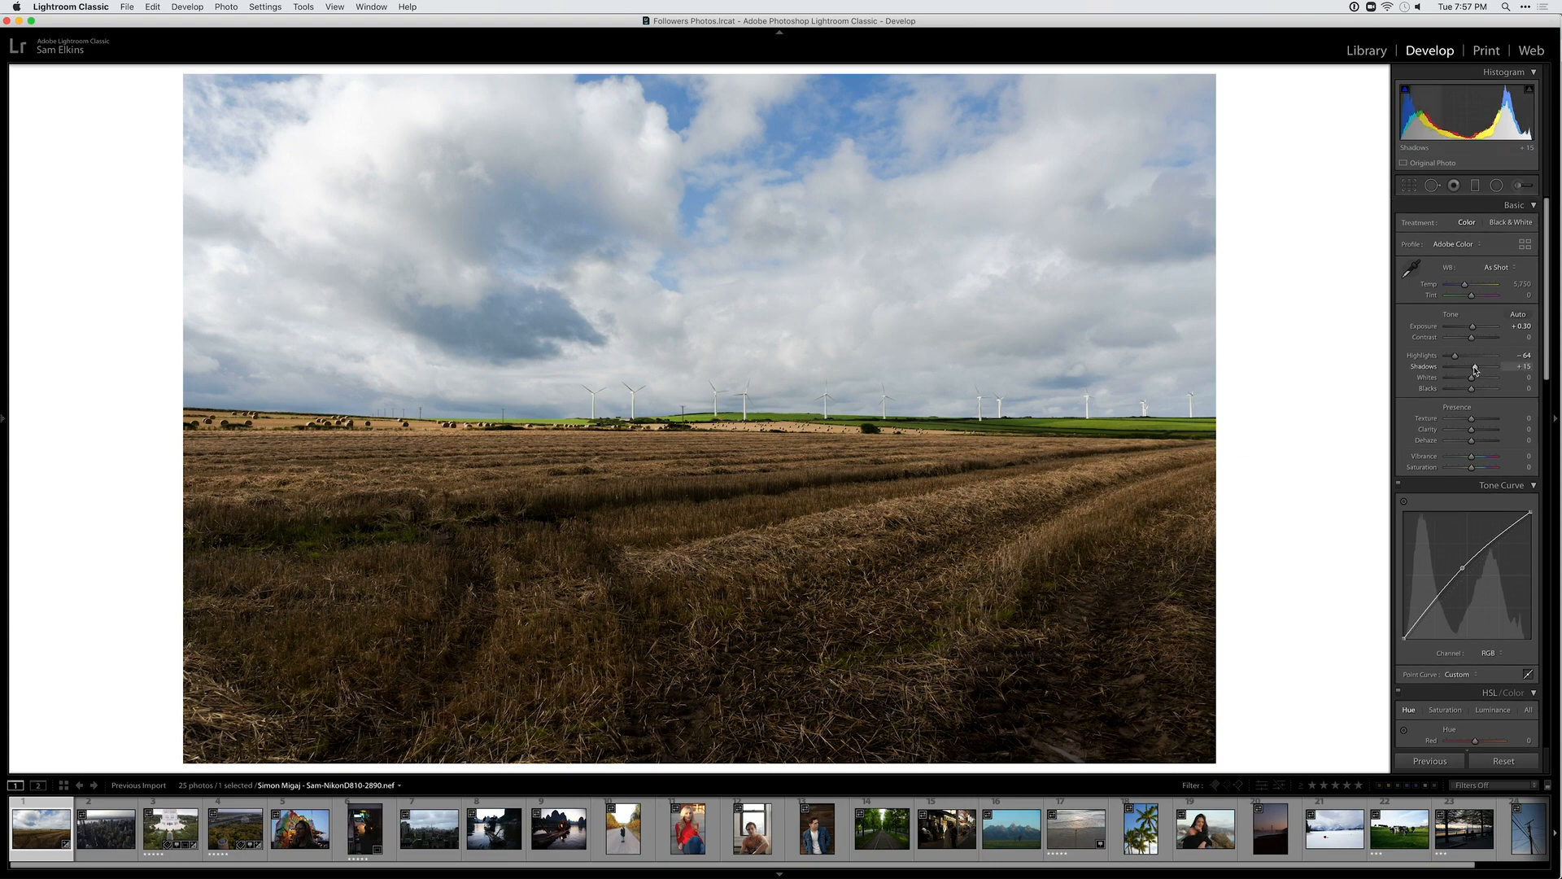
left_click_drag(1473, 329, 1473, 330)
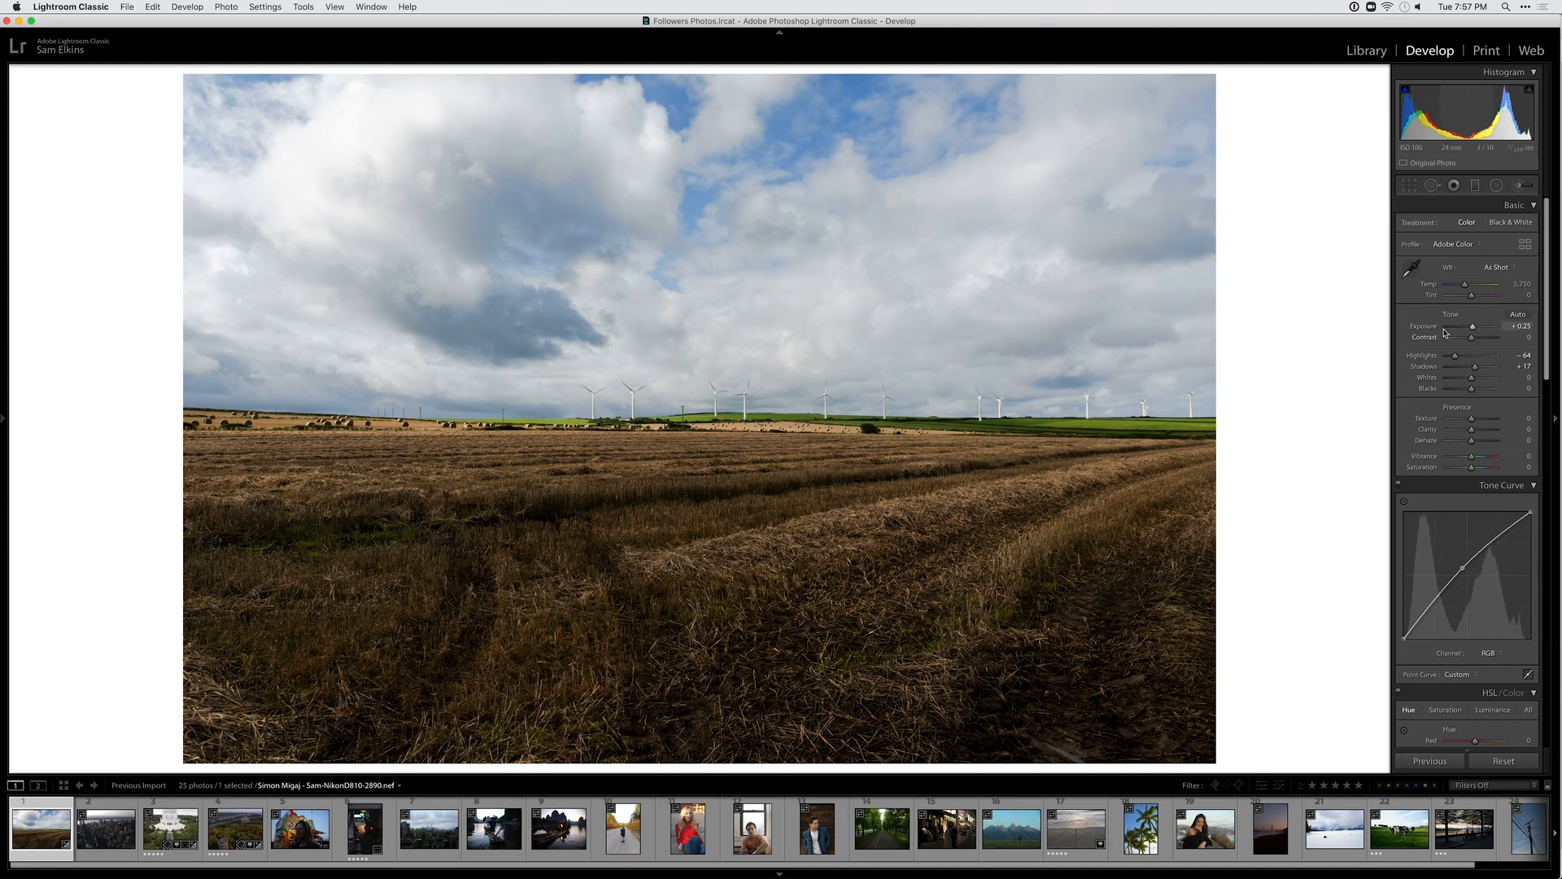
left_click_drag(1455, 357, 1443, 359)
Shape the tone curve regions with Highlights −83, Lights +31, Darks −12 and Shadows −20, and compare the photo with its original
scroll(1516, 582, "down", 5)
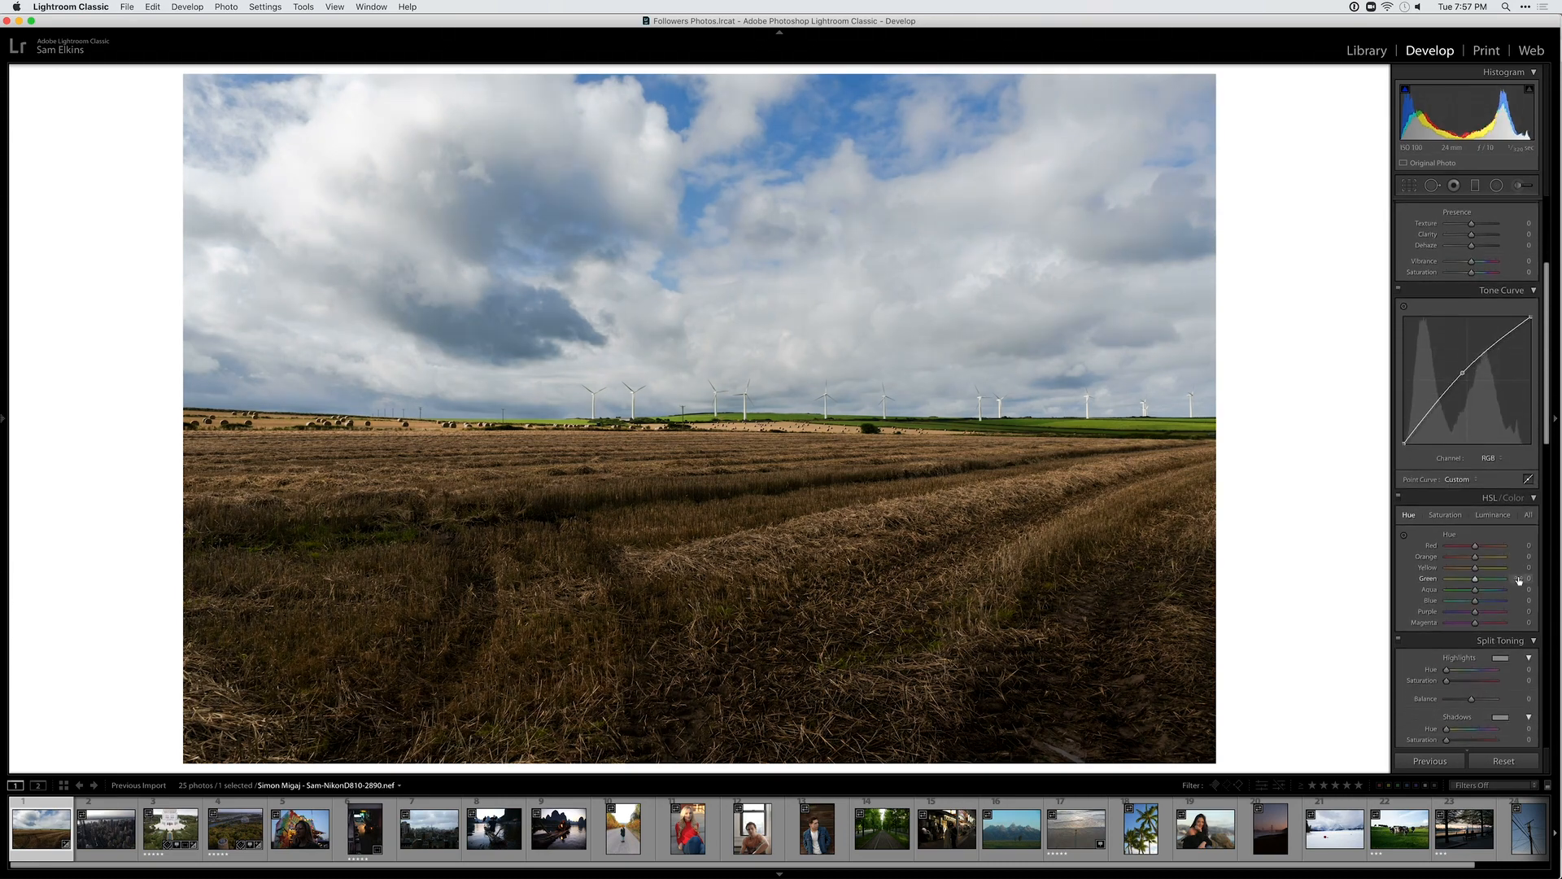
left_click(1529, 478)
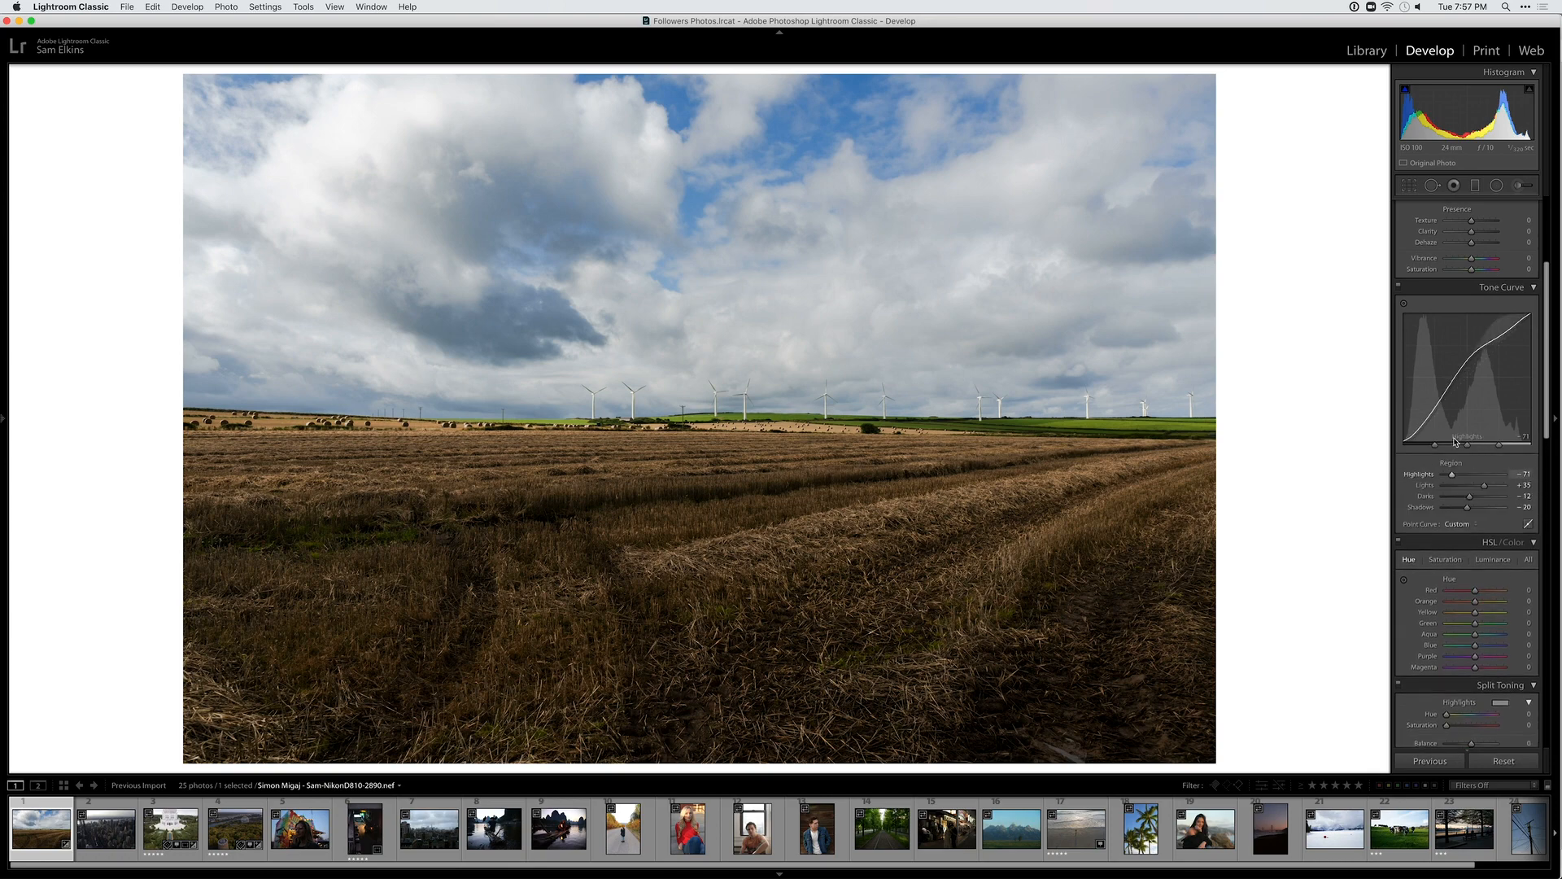
left_click_drag(1477, 486, 1484, 494)
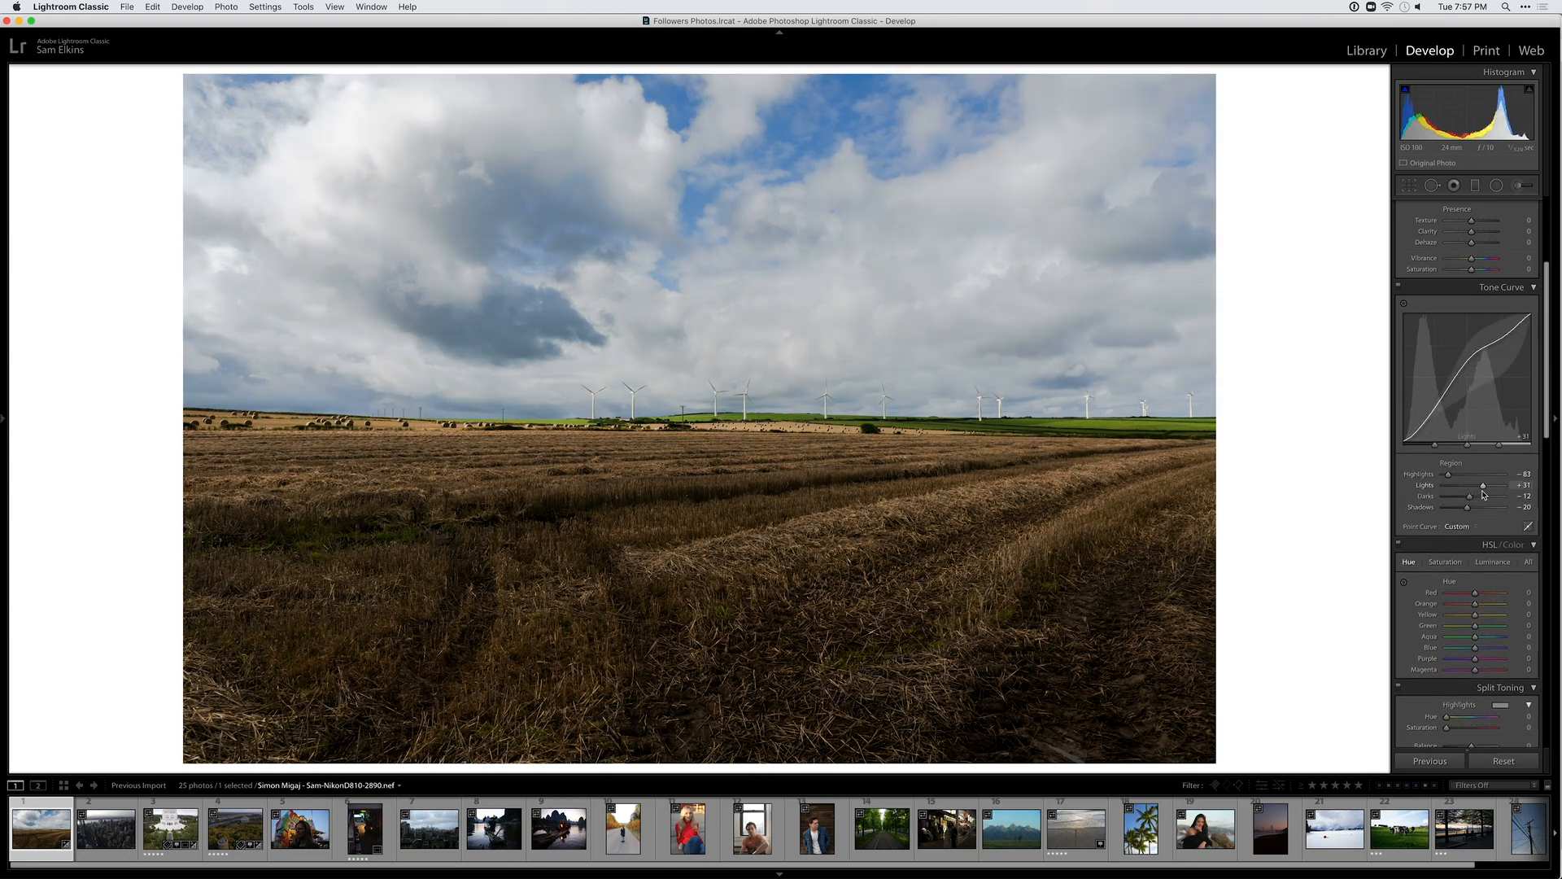
key("backslash")
key("backslash")
key("backslash")
key("backslash")
Copy the field photo's develop settings and paste them onto the second photo, the city skyline
key("super+shift+c")
key("Return")
key("Right")
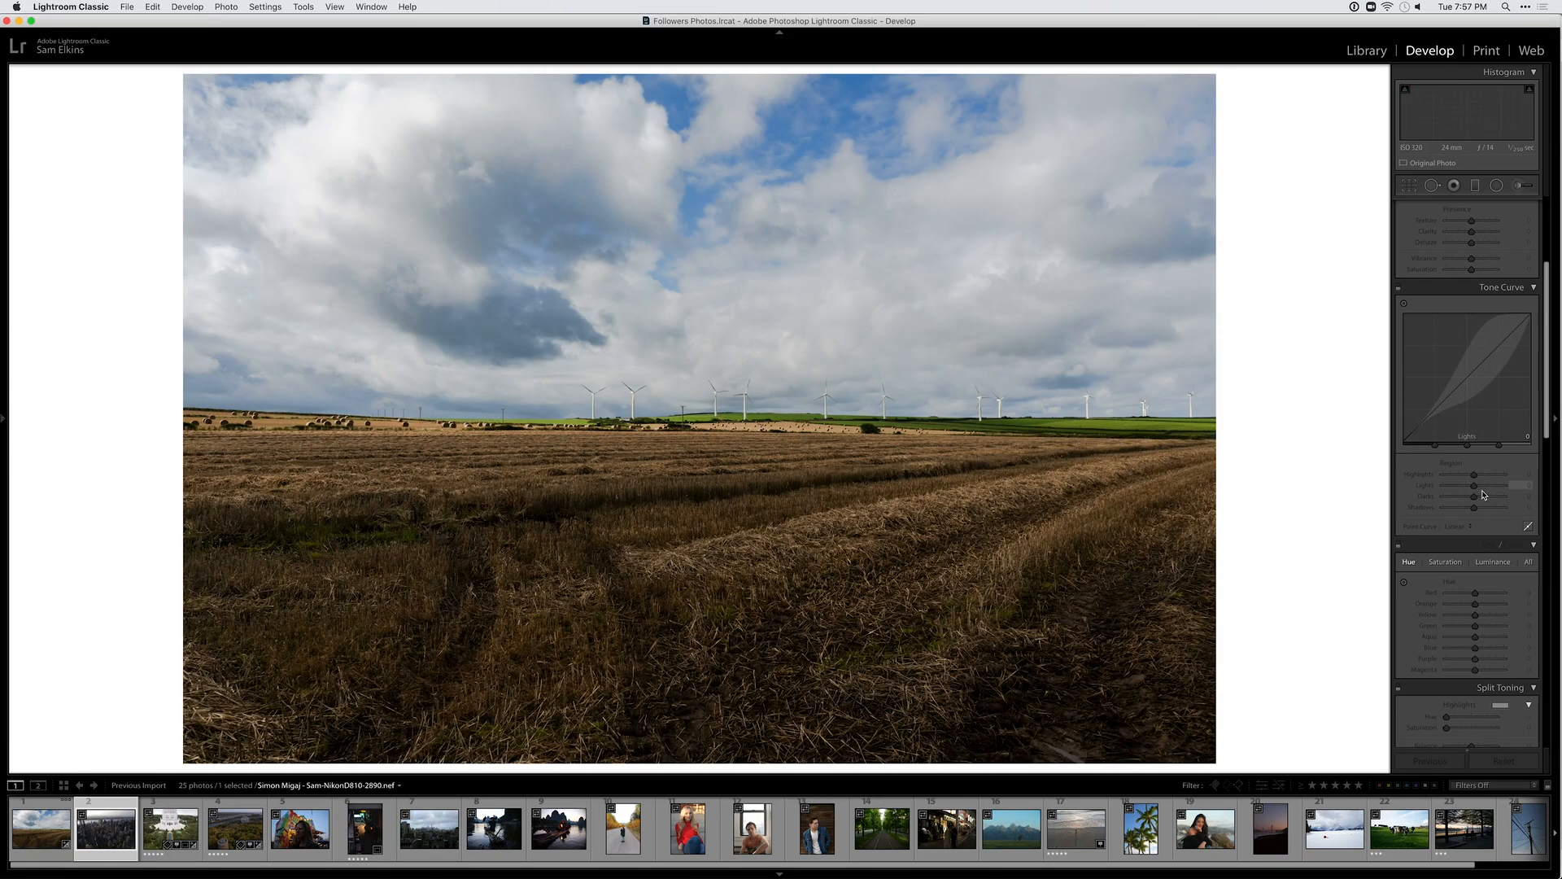
key("super+equal")
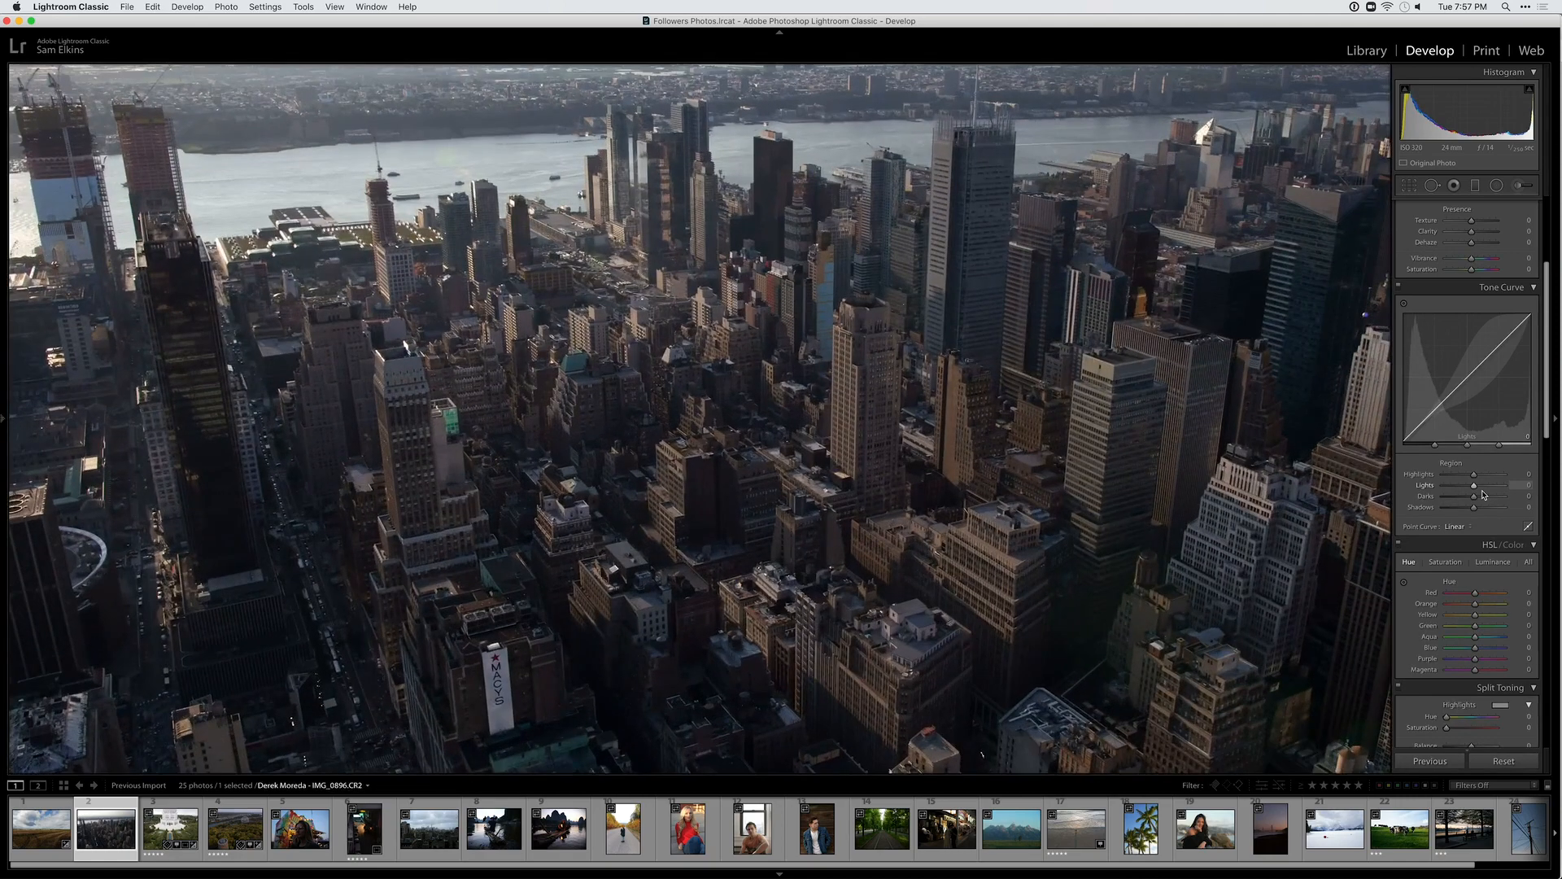
key("super+minus")
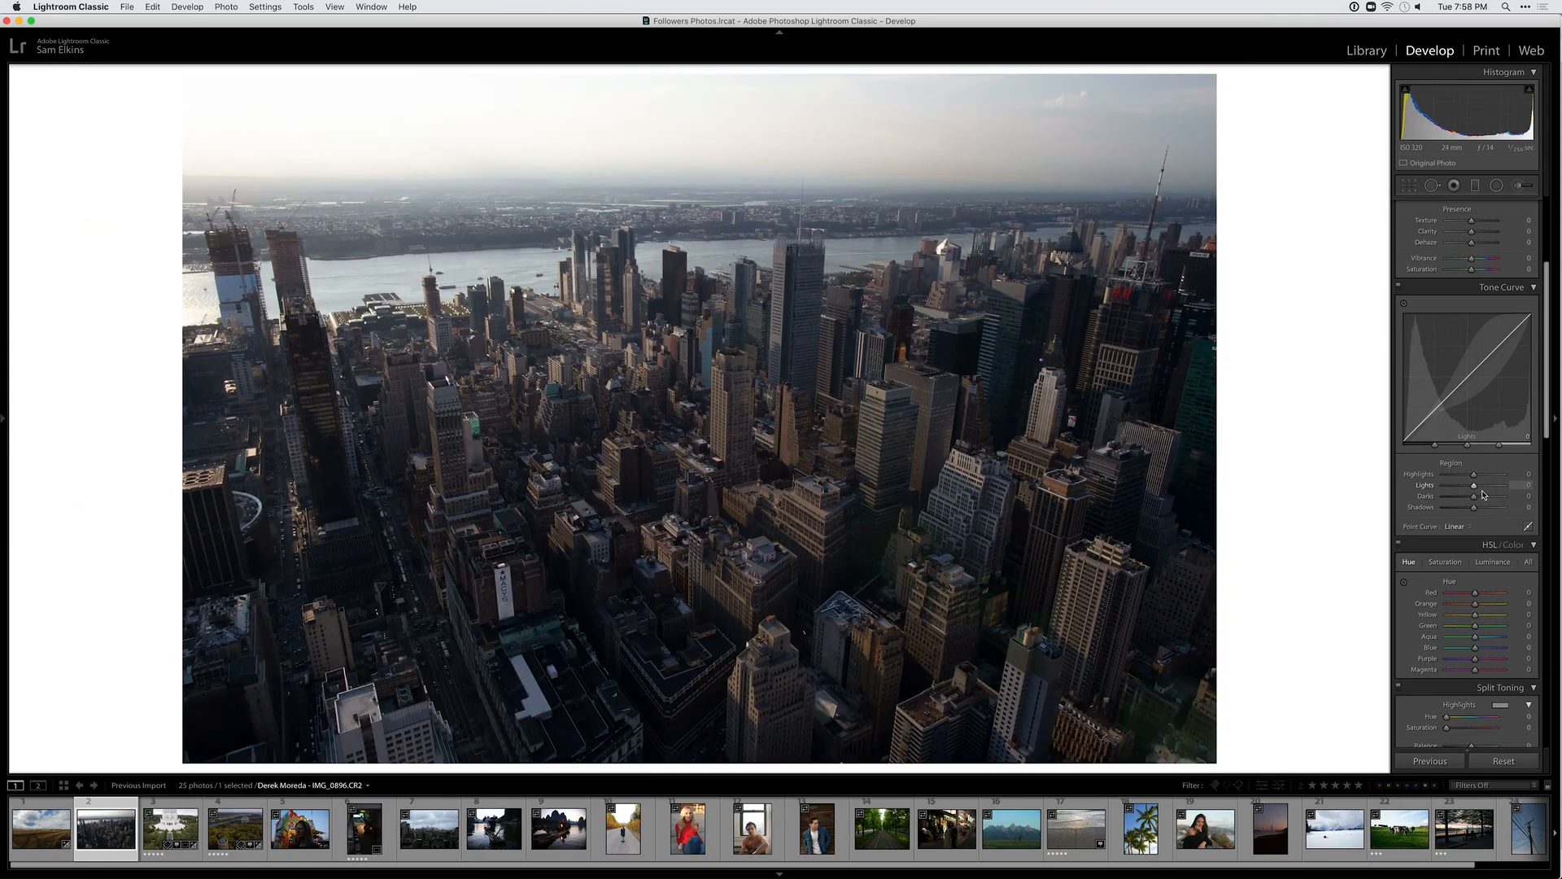
key("super+shift+v")
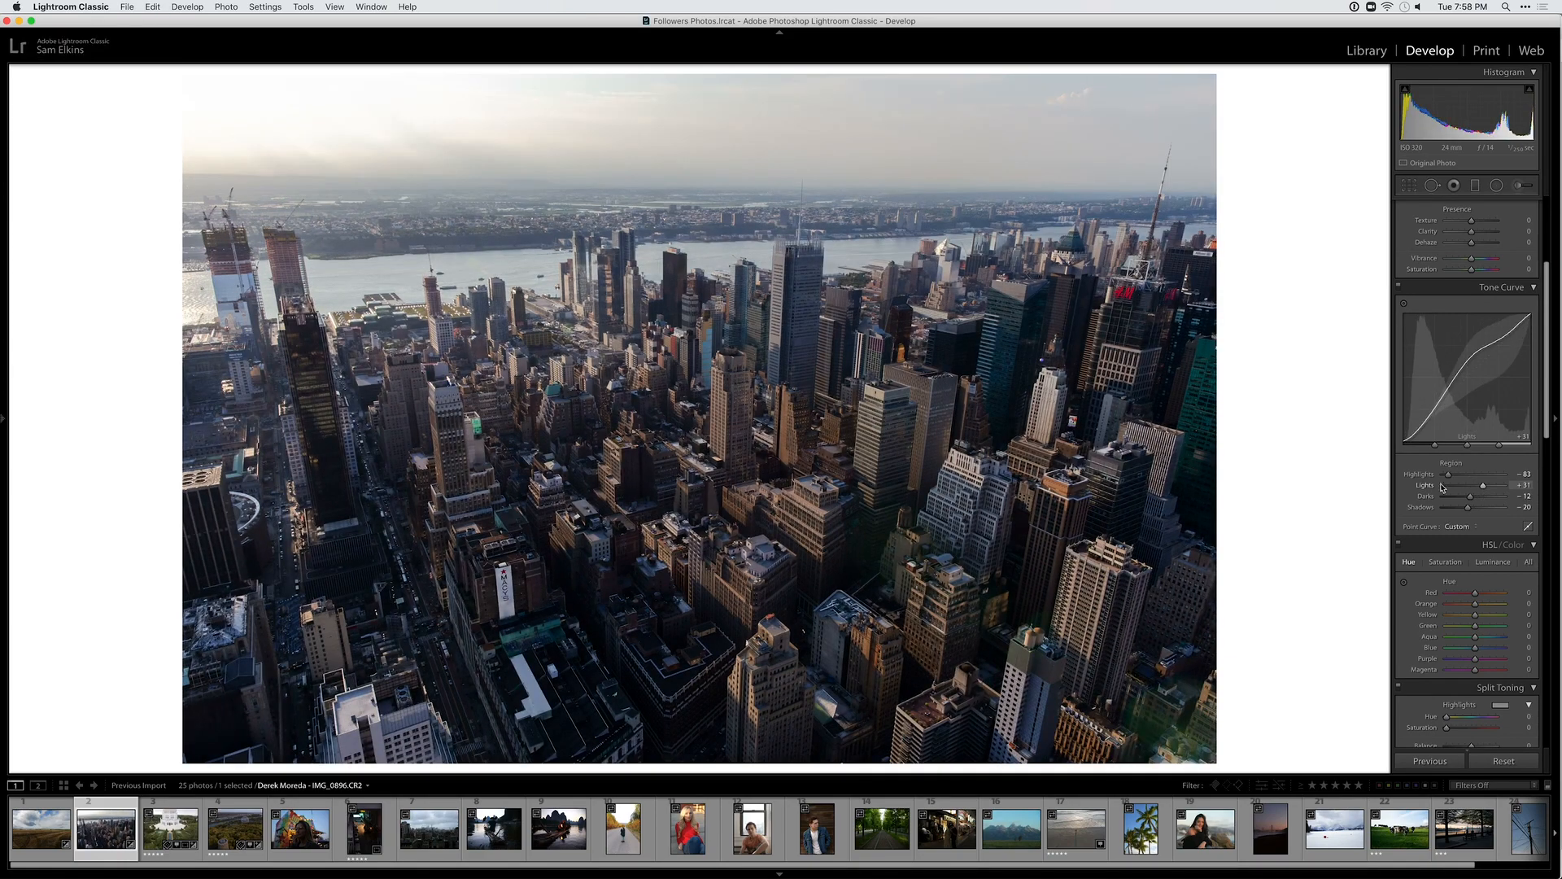
Set the skyline photo's Shadows to +25, Whites to −18, Blacks to −20, Temp to 6,642 and Exposure to +0.15
scroll(1465, 407, "up", 5)
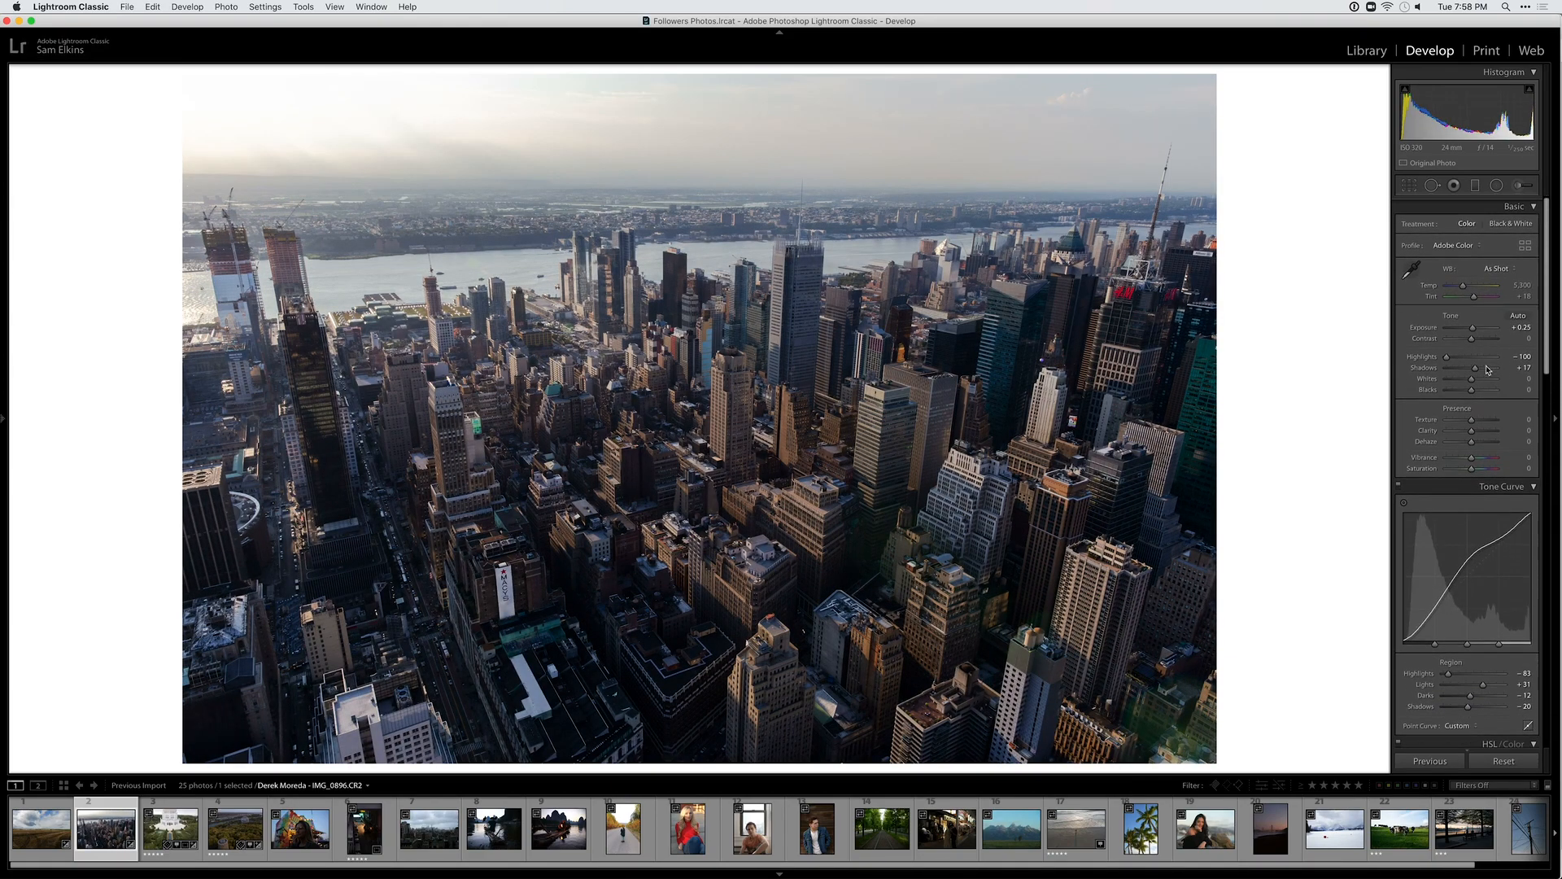
left_click_drag(1472, 382, 1478, 367)
left_click_drag(1463, 285, 1467, 289)
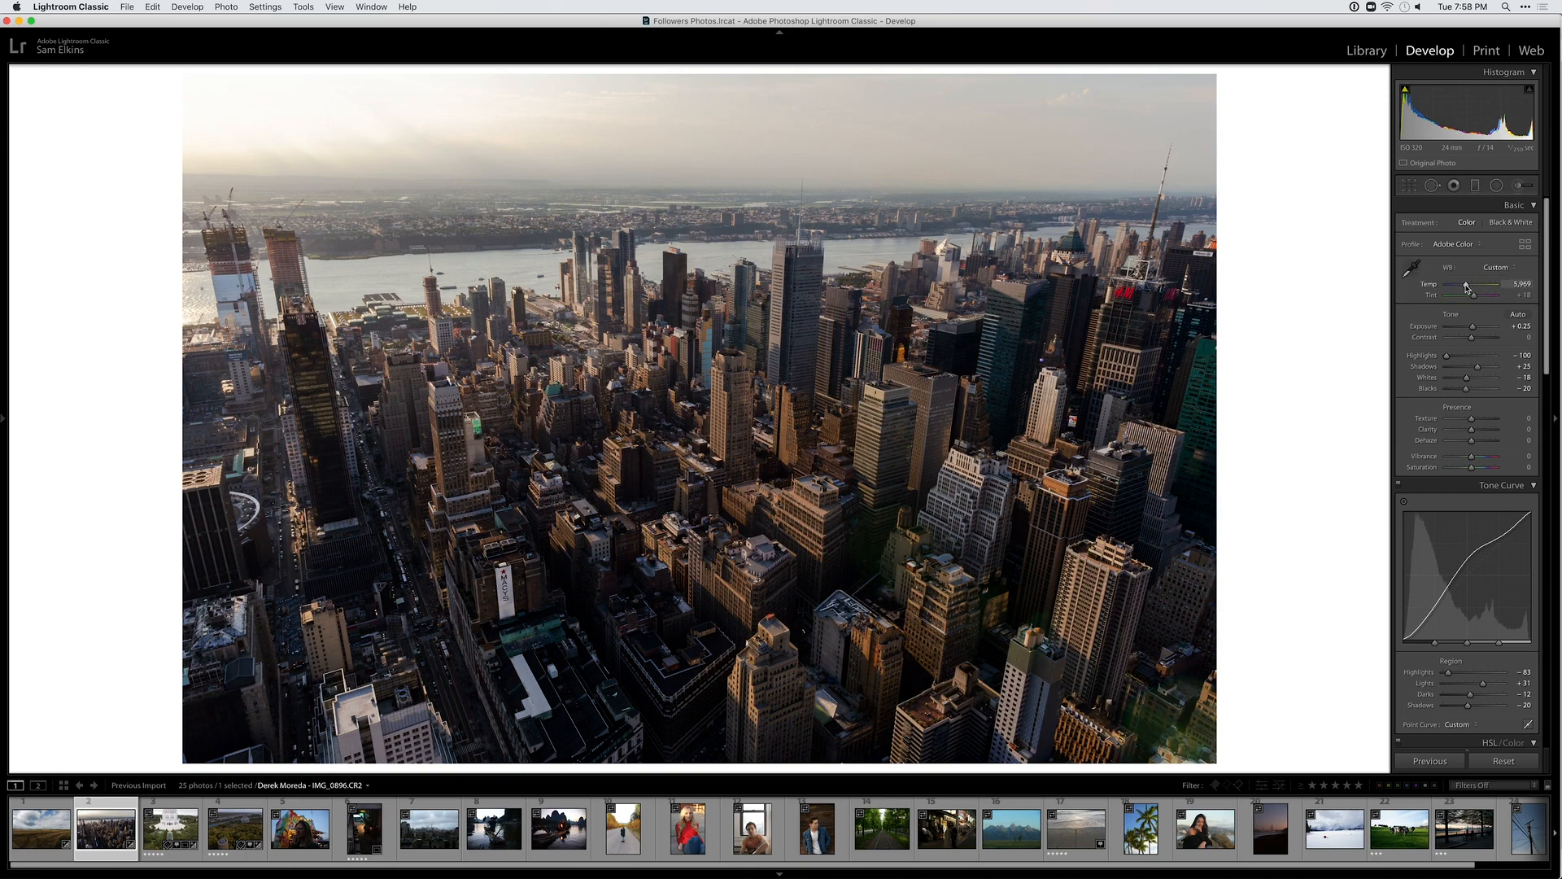
left_click_drag(1469, 287, 1473, 332)
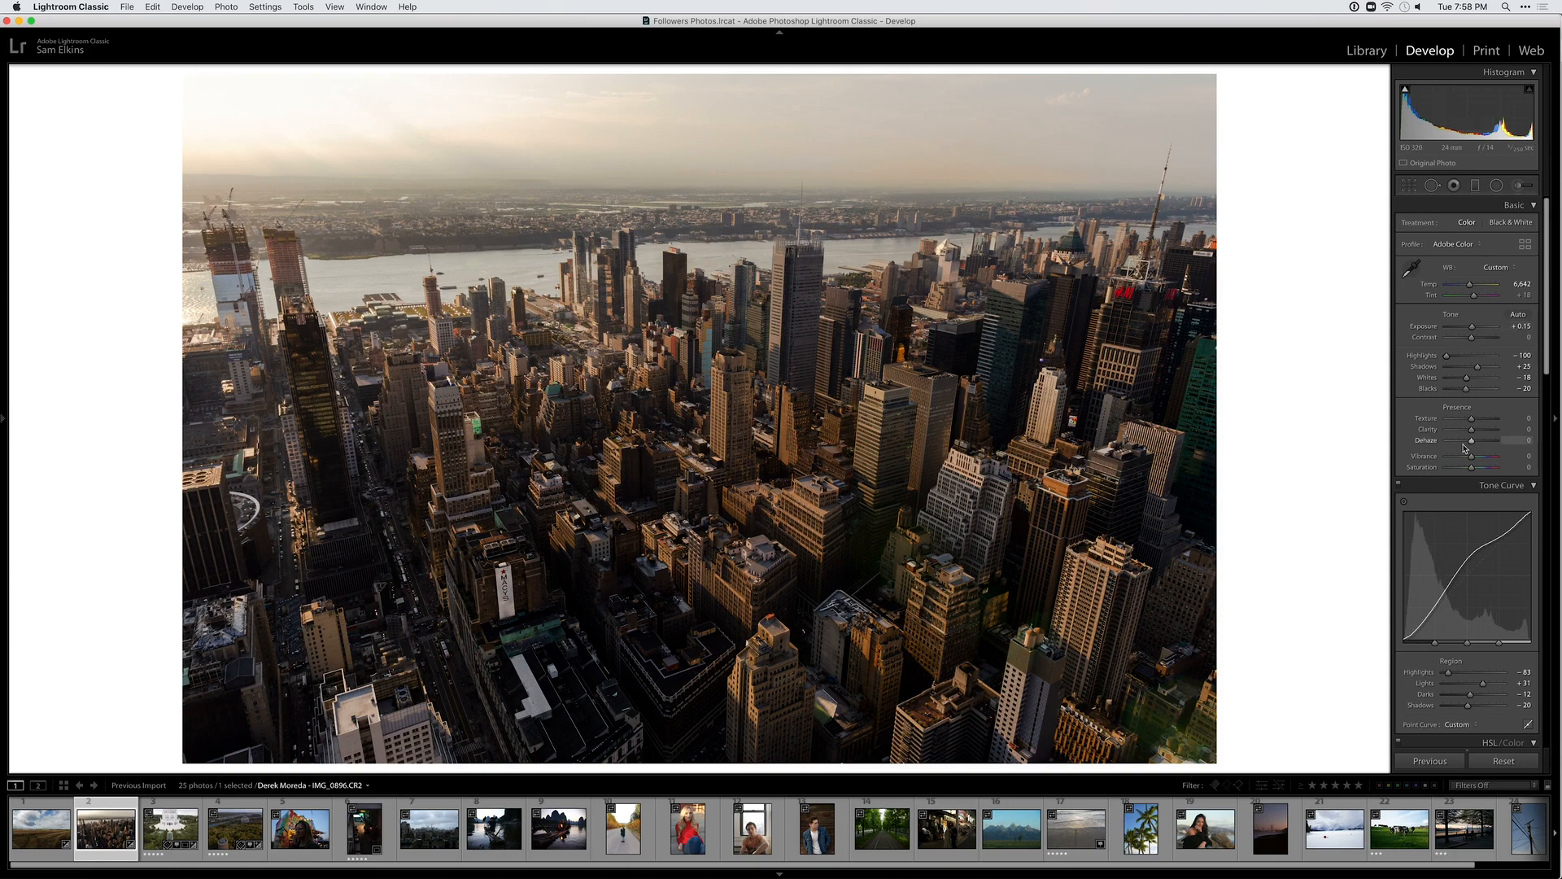
Set the skyline photo's tone curve Highlights to −100 and Darks to −11, and compare the result with the original
scroll(1474, 332, "down", 5)
left_click_drag(1447, 470, 1471, 498)
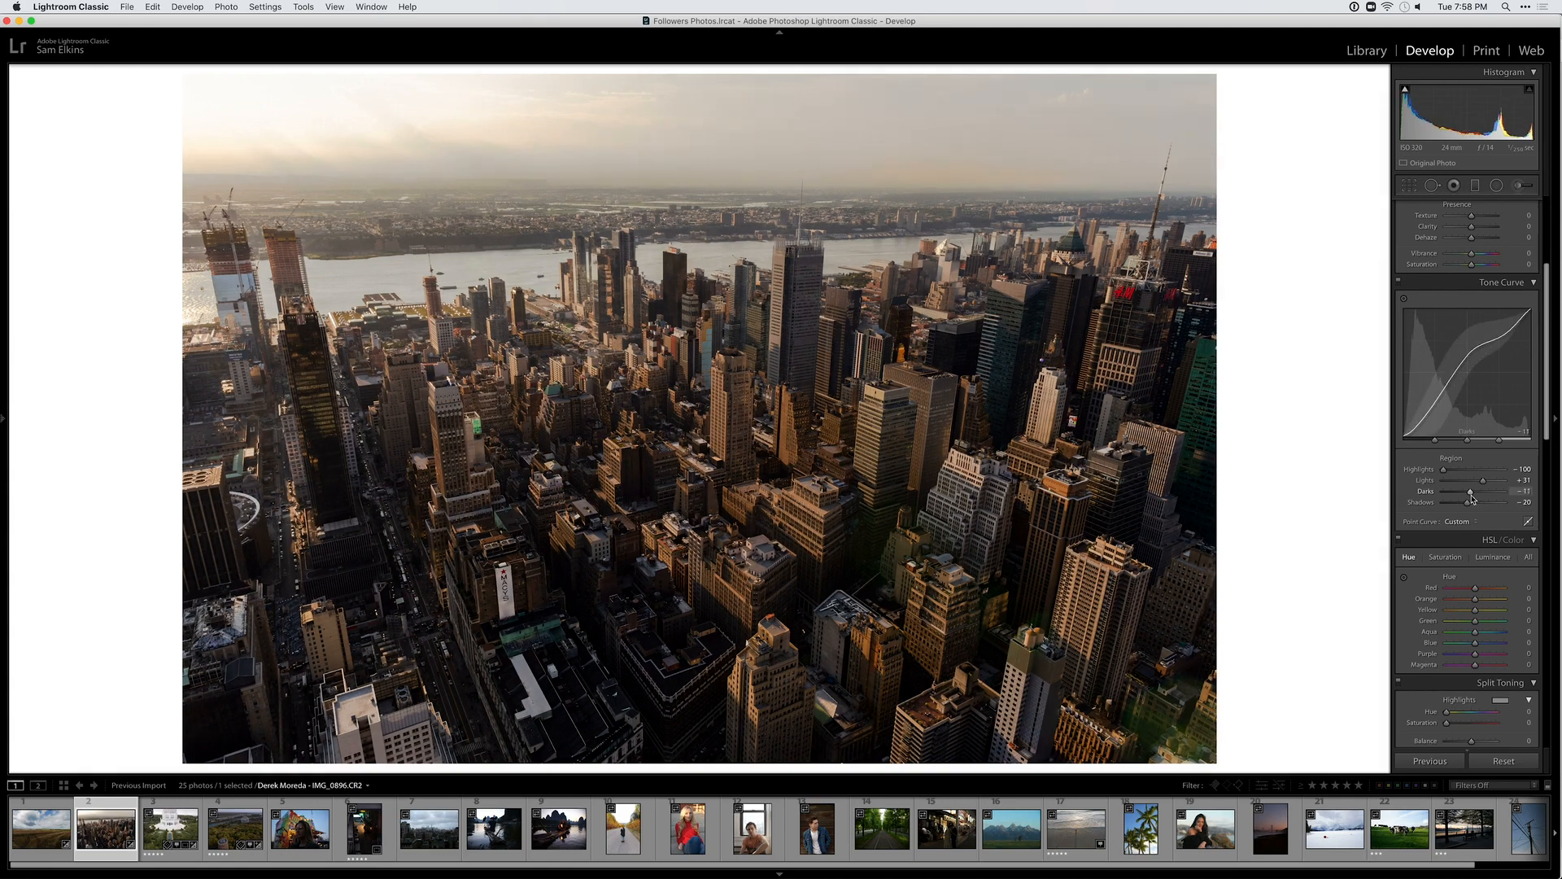
scroll(1497, 448, "up", 5)
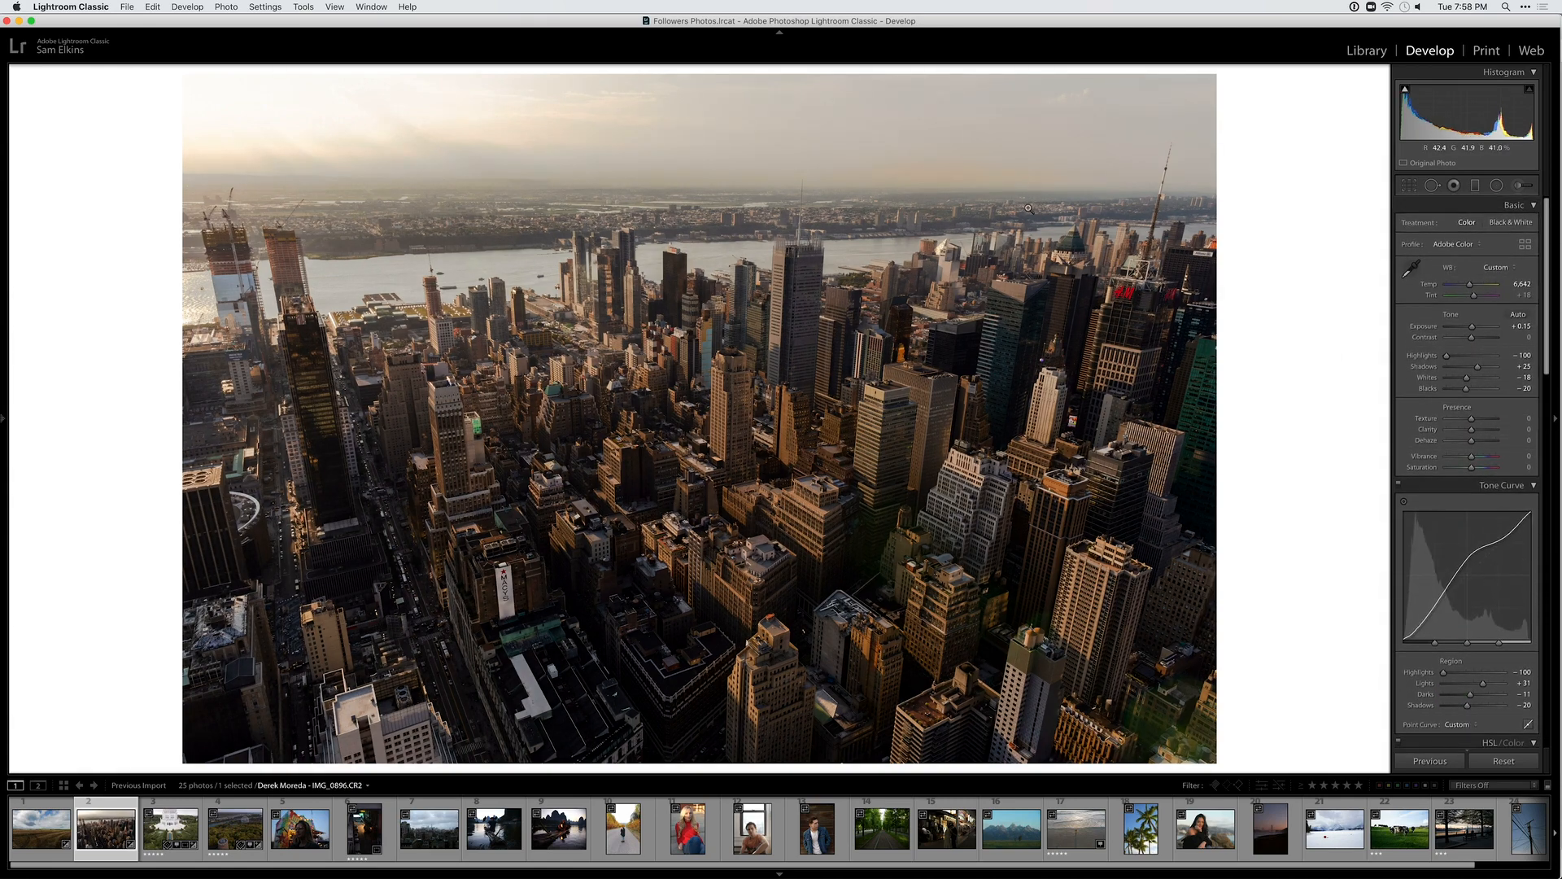
key("backslash")
key("backslash")
key("backslash")
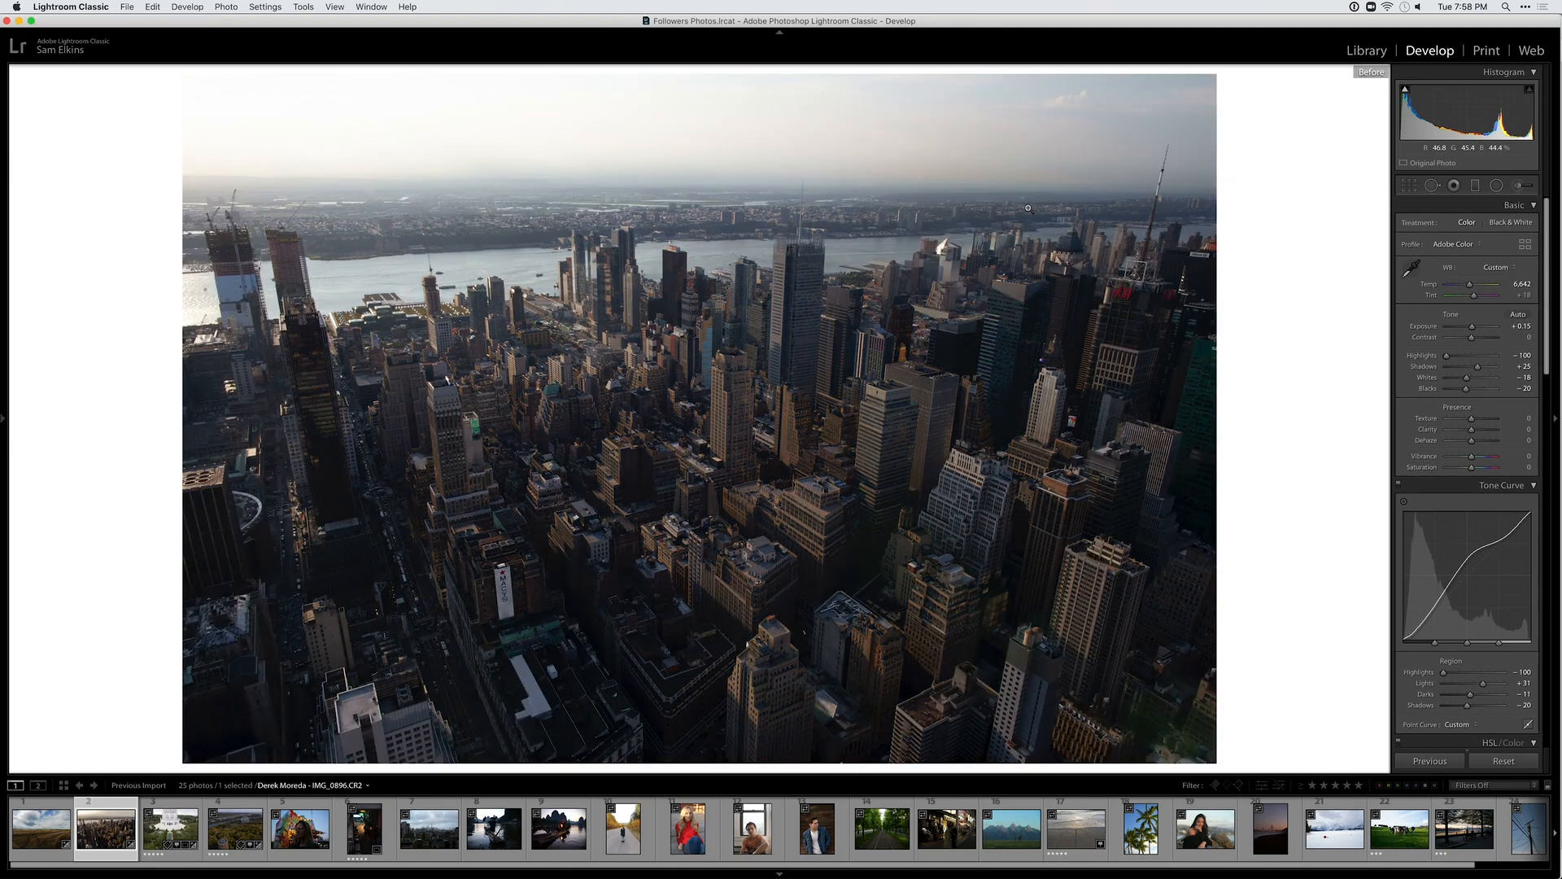
key("backslash")
Tint the skyline photo's shadows blue with split toning, using Hue 218 and Saturation 9
scroll(1482, 549, "down", 6)
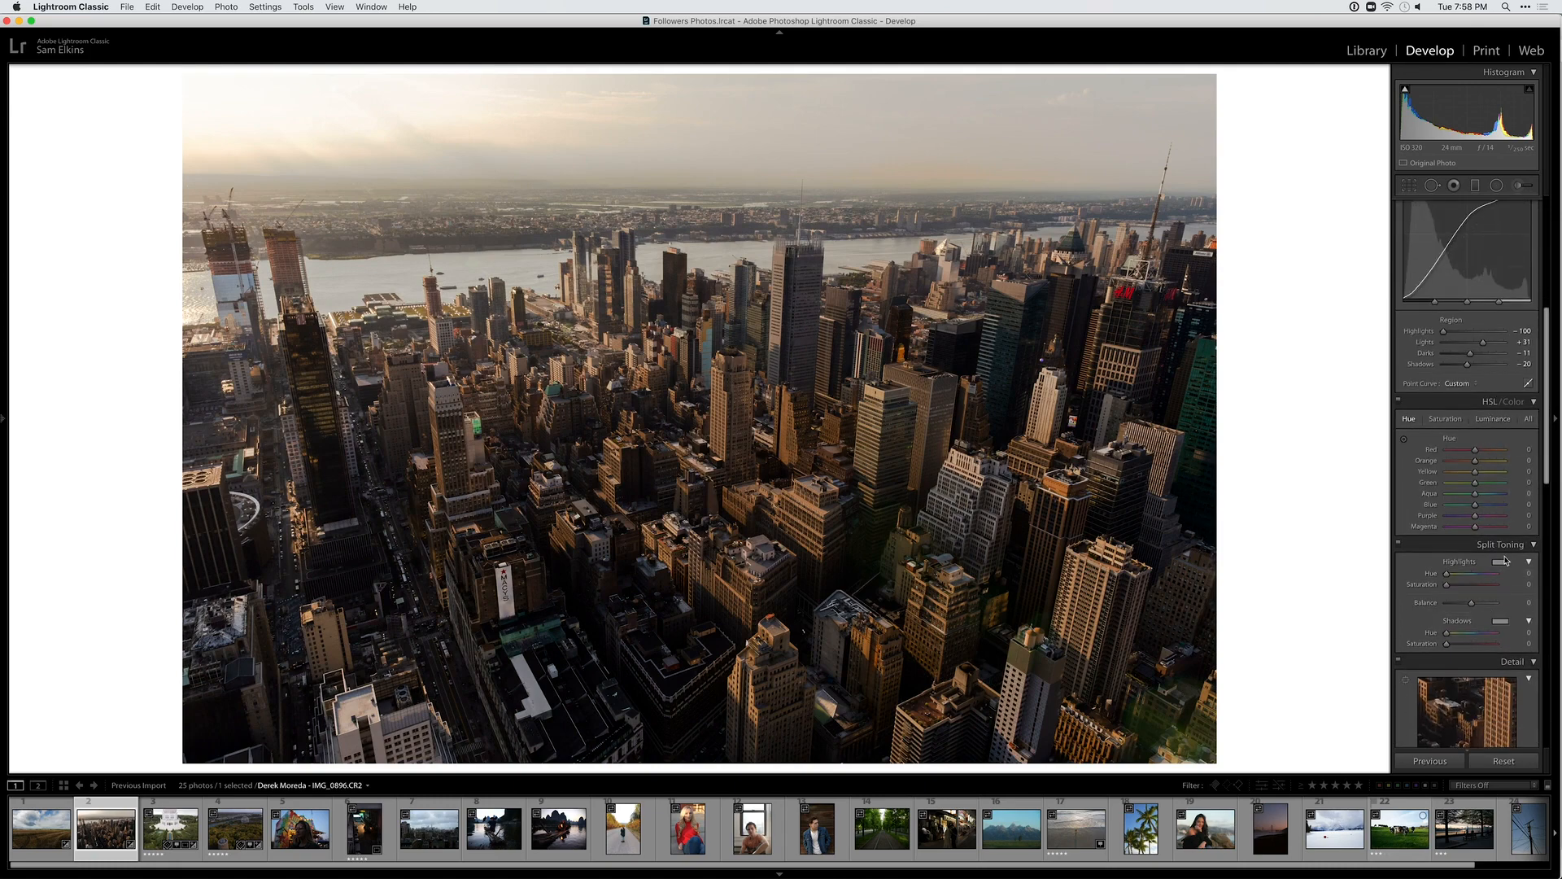
left_click(1501, 626)
left_click(1384, 618)
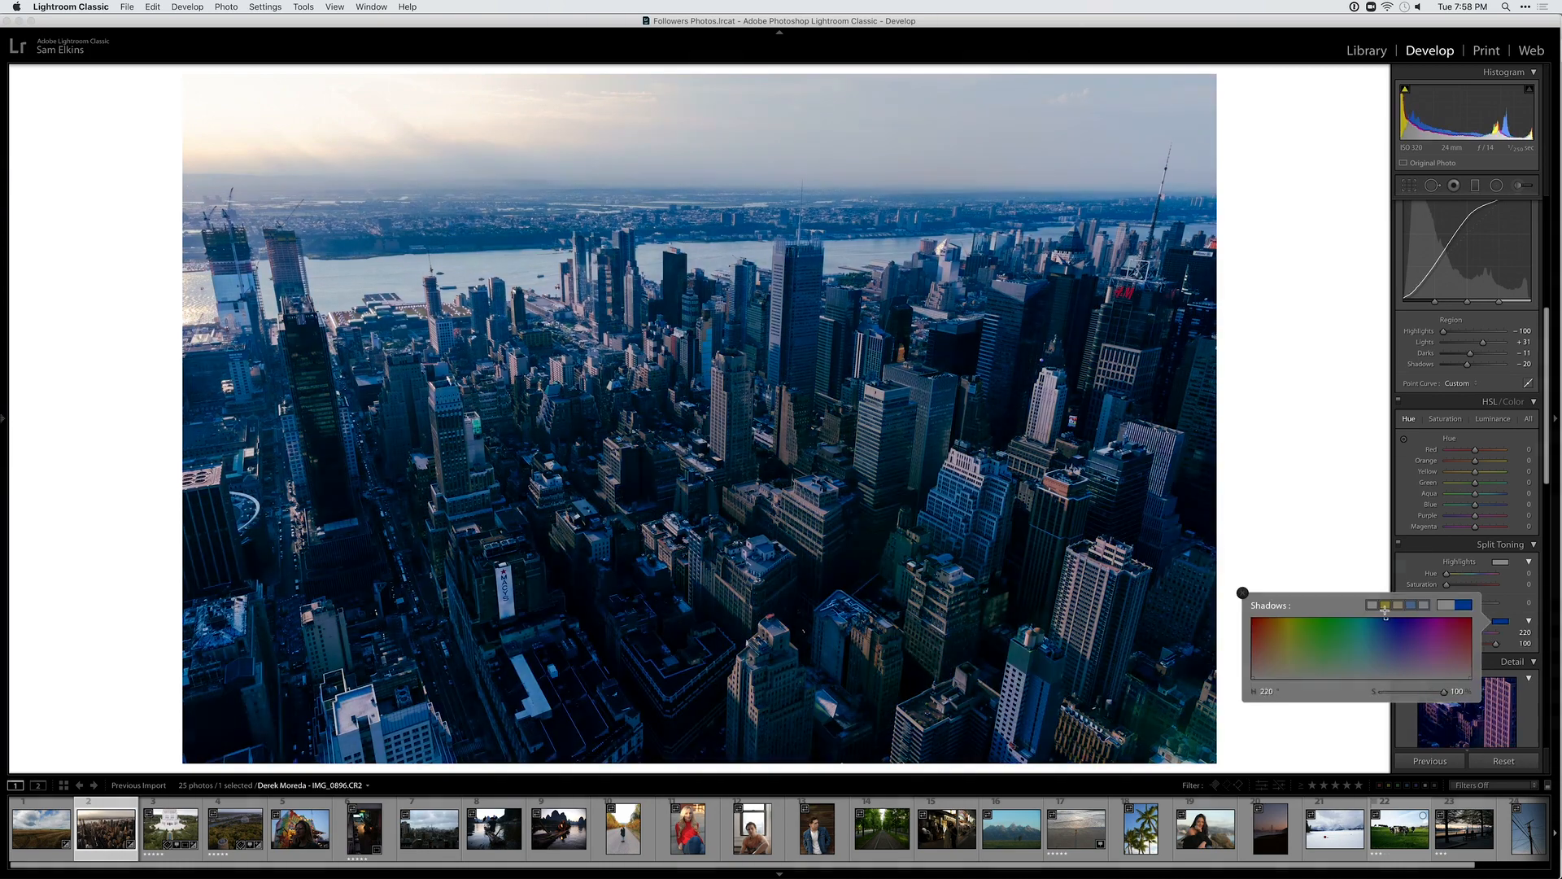
left_click(1361, 523)
left_click_drag(1496, 645, 1452, 647)
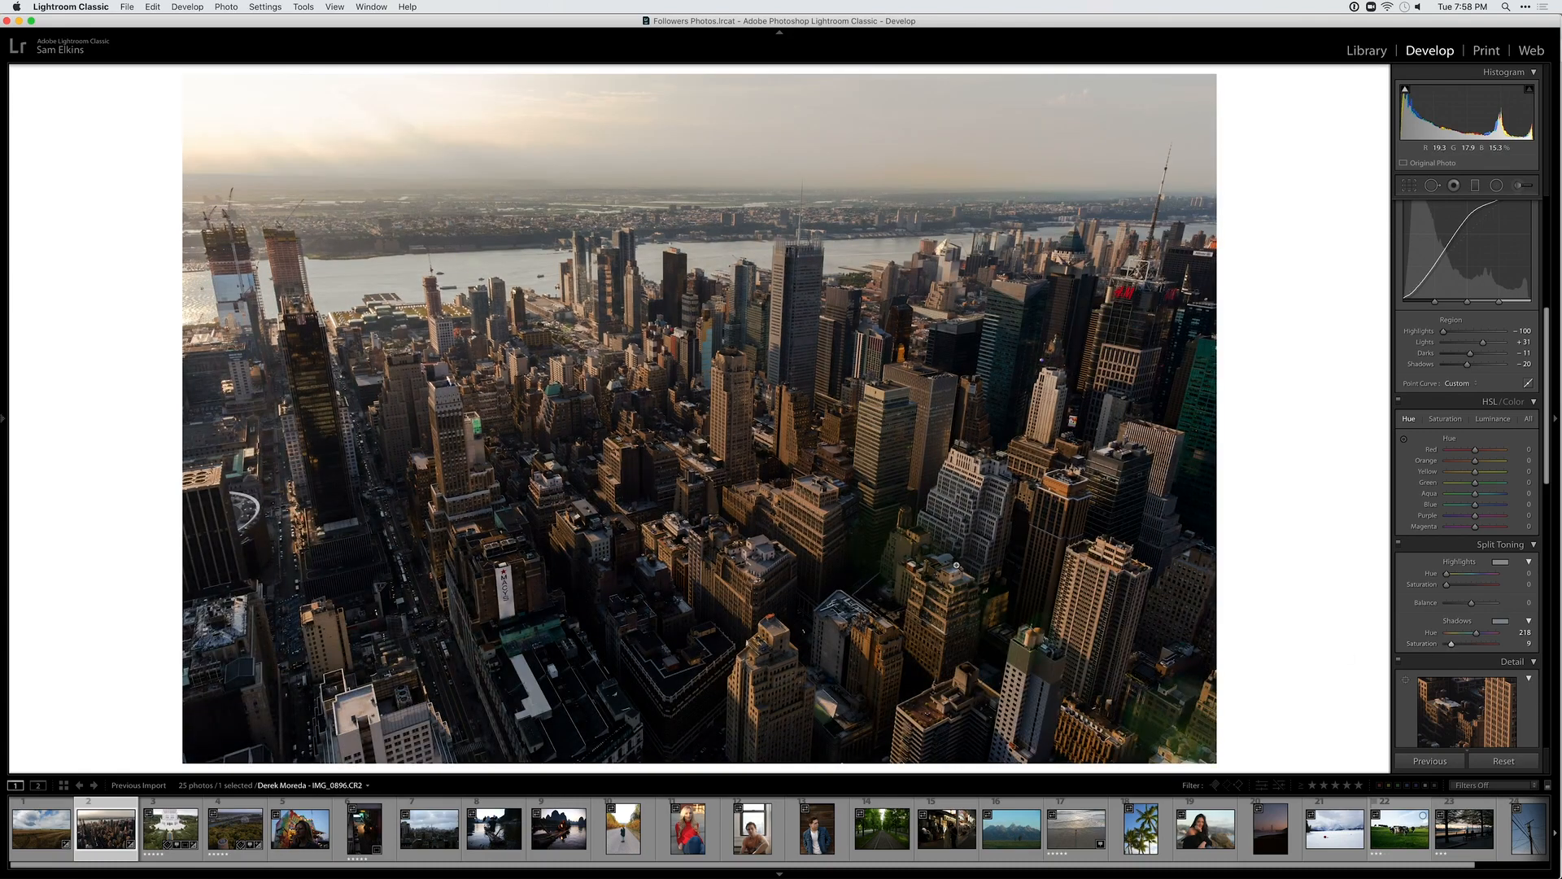
Check the skyline photo up close, straighten it to an angle of −0.55, and compare it with the original
left_click(859, 574)
left_click(587, 619)
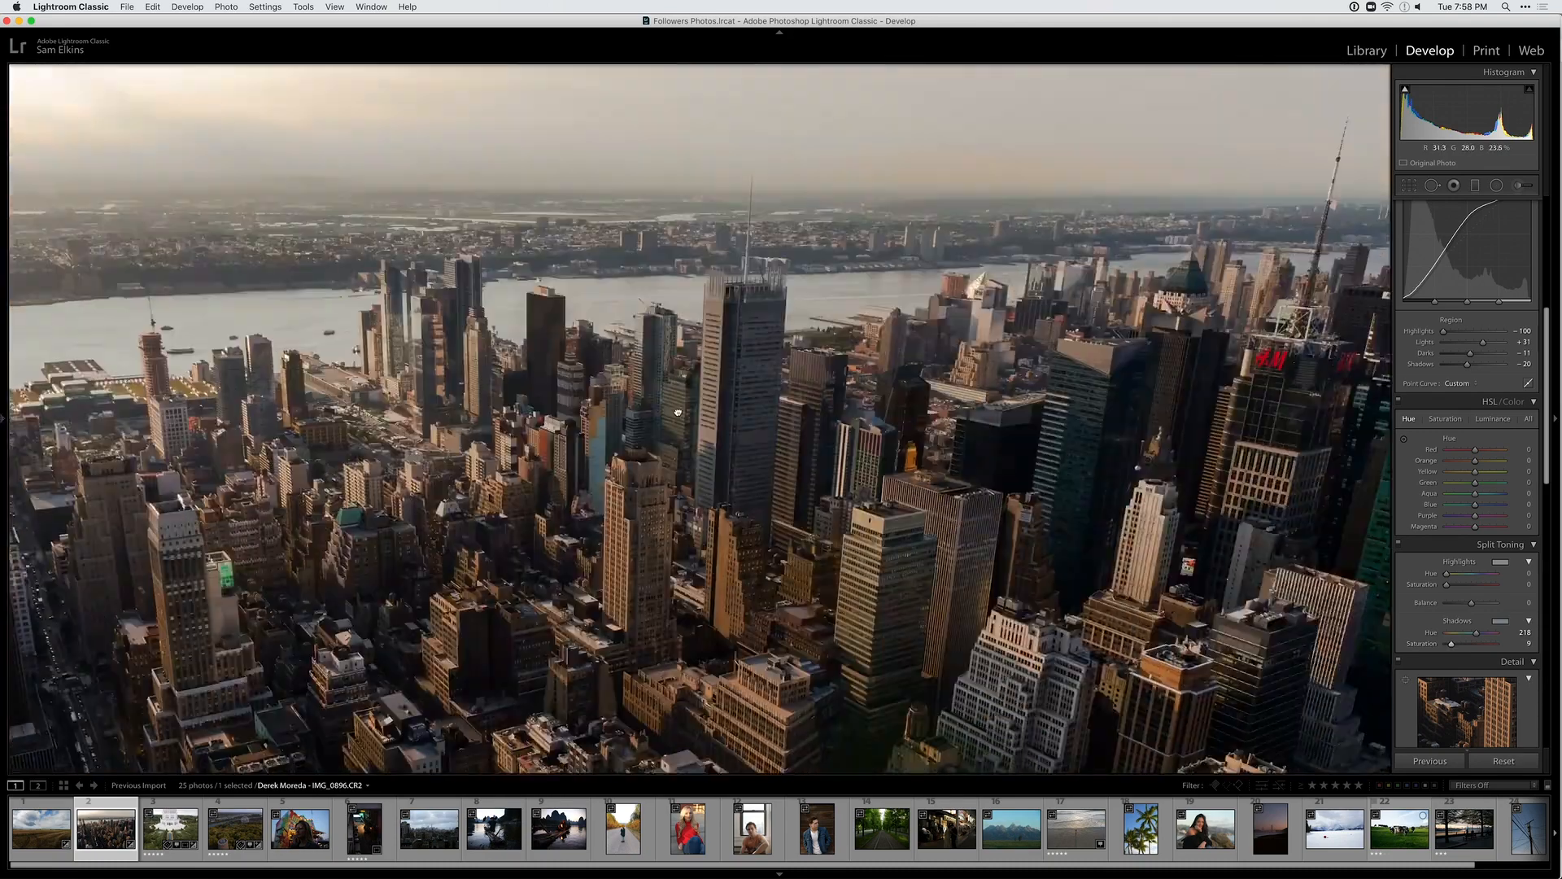
left_click(677, 412)
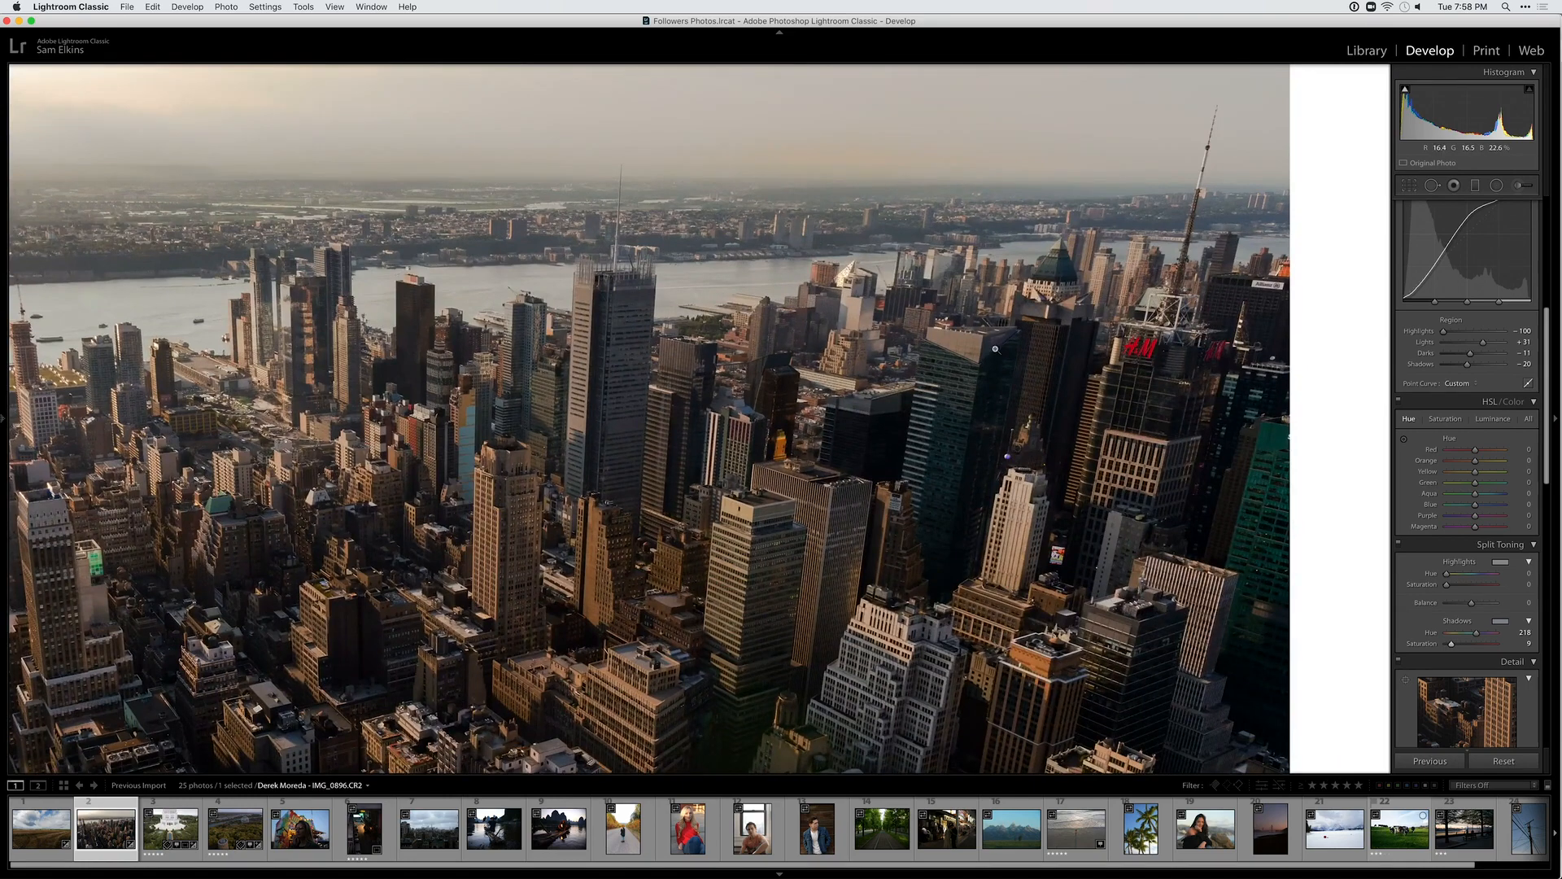
key("r")
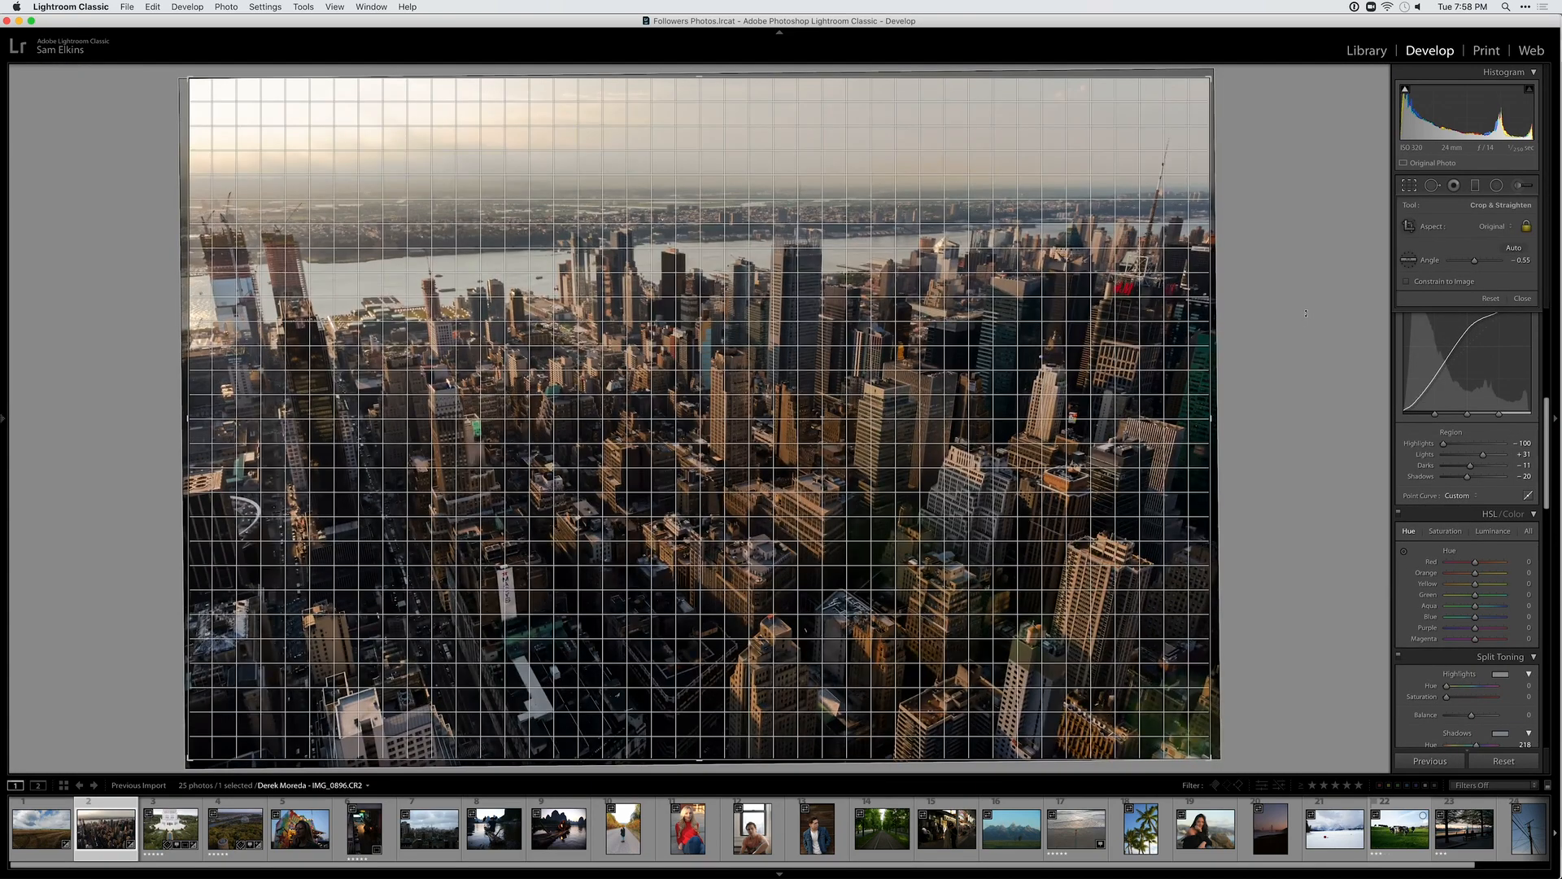
key("r")
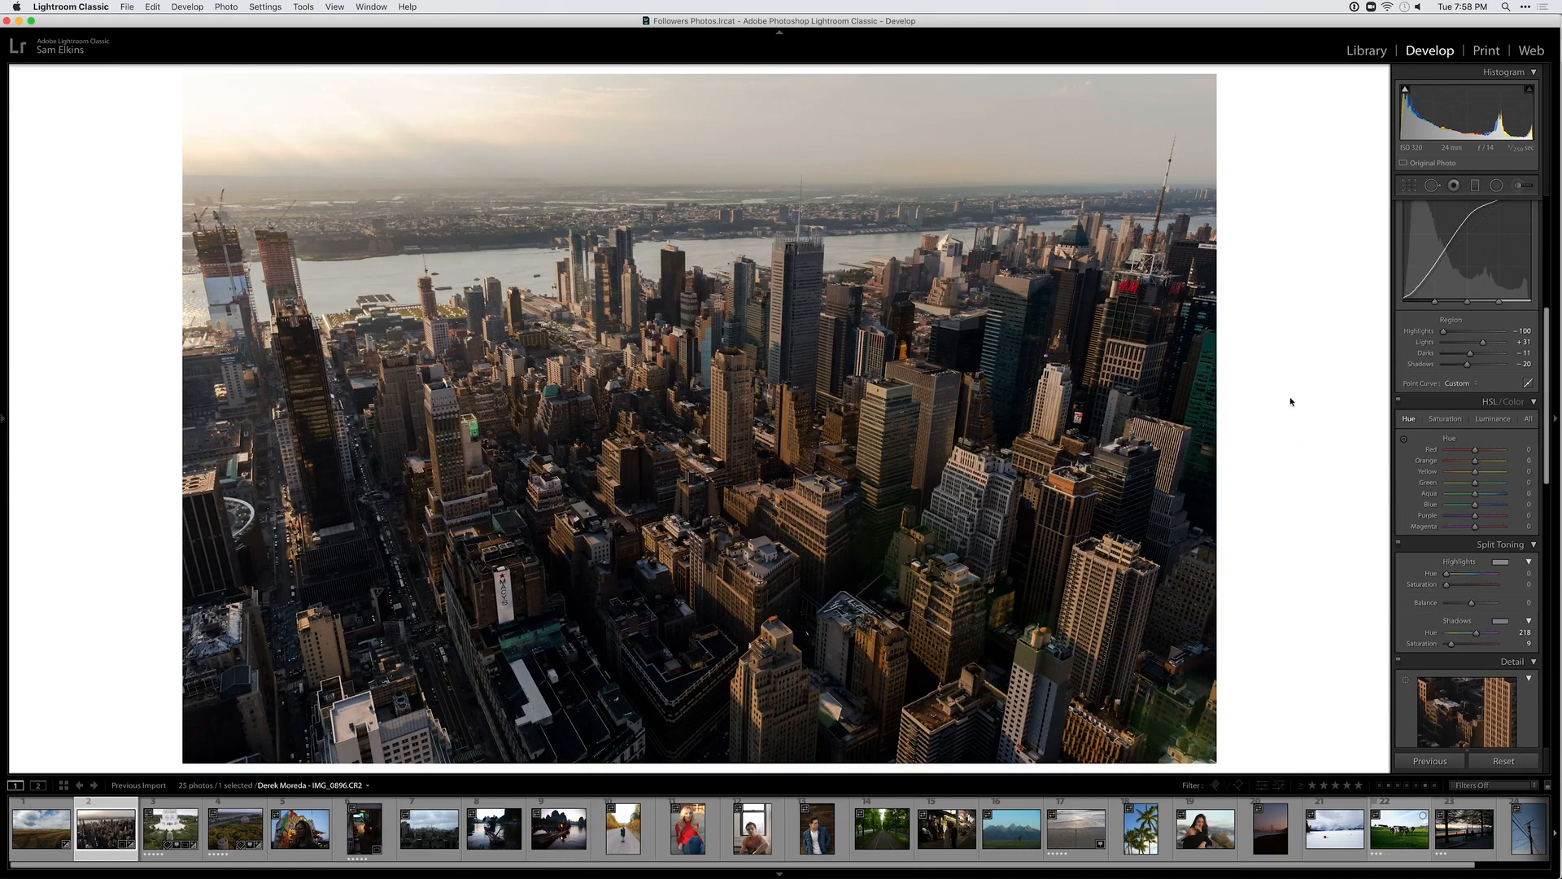
key("backslash")
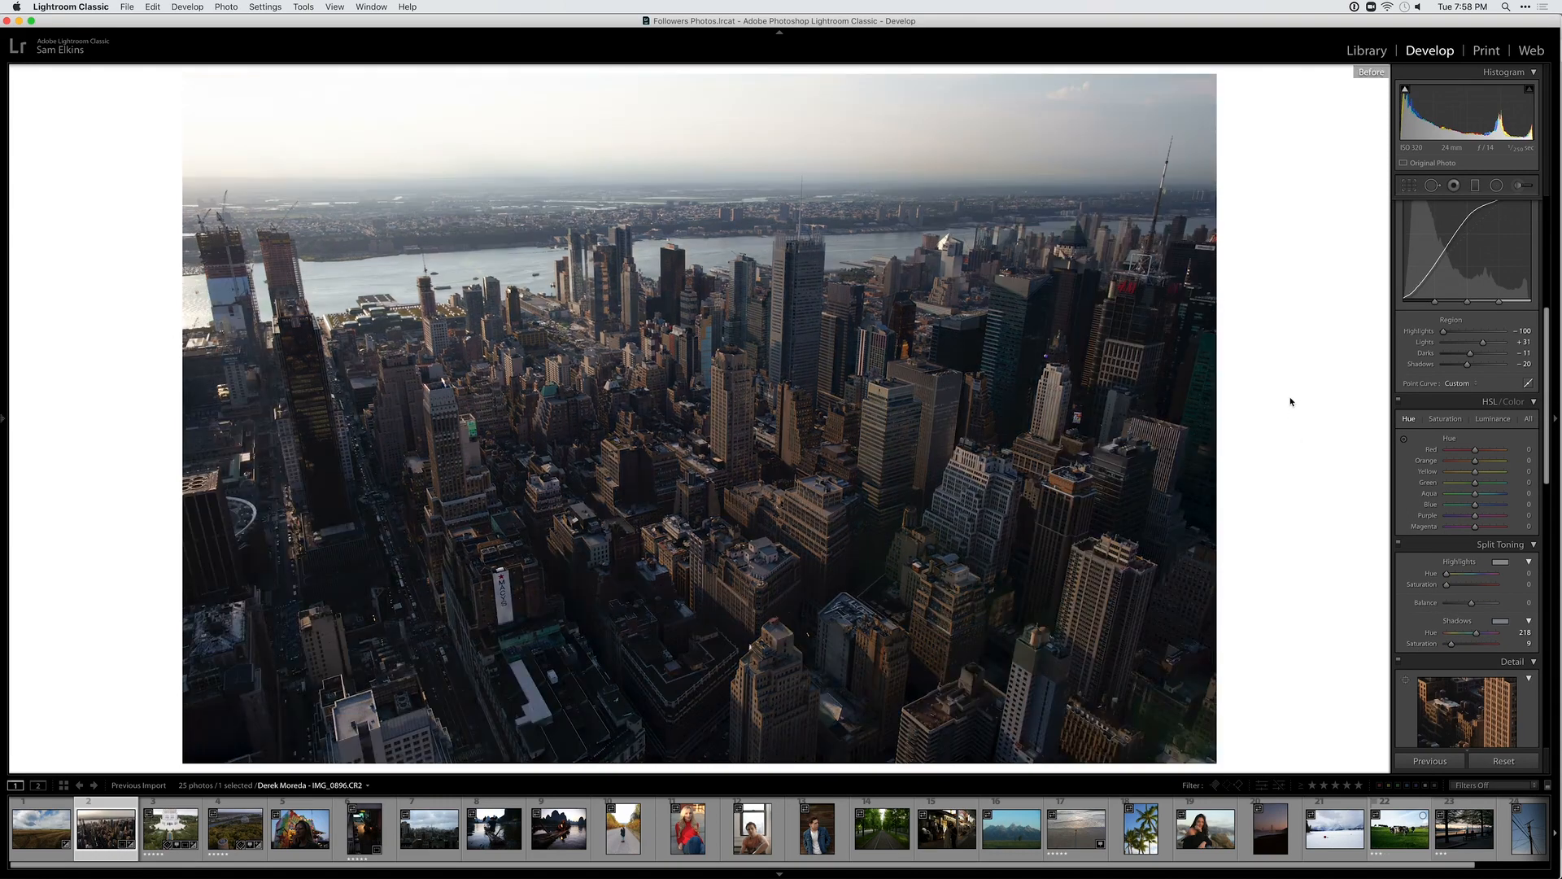
key("backslash")
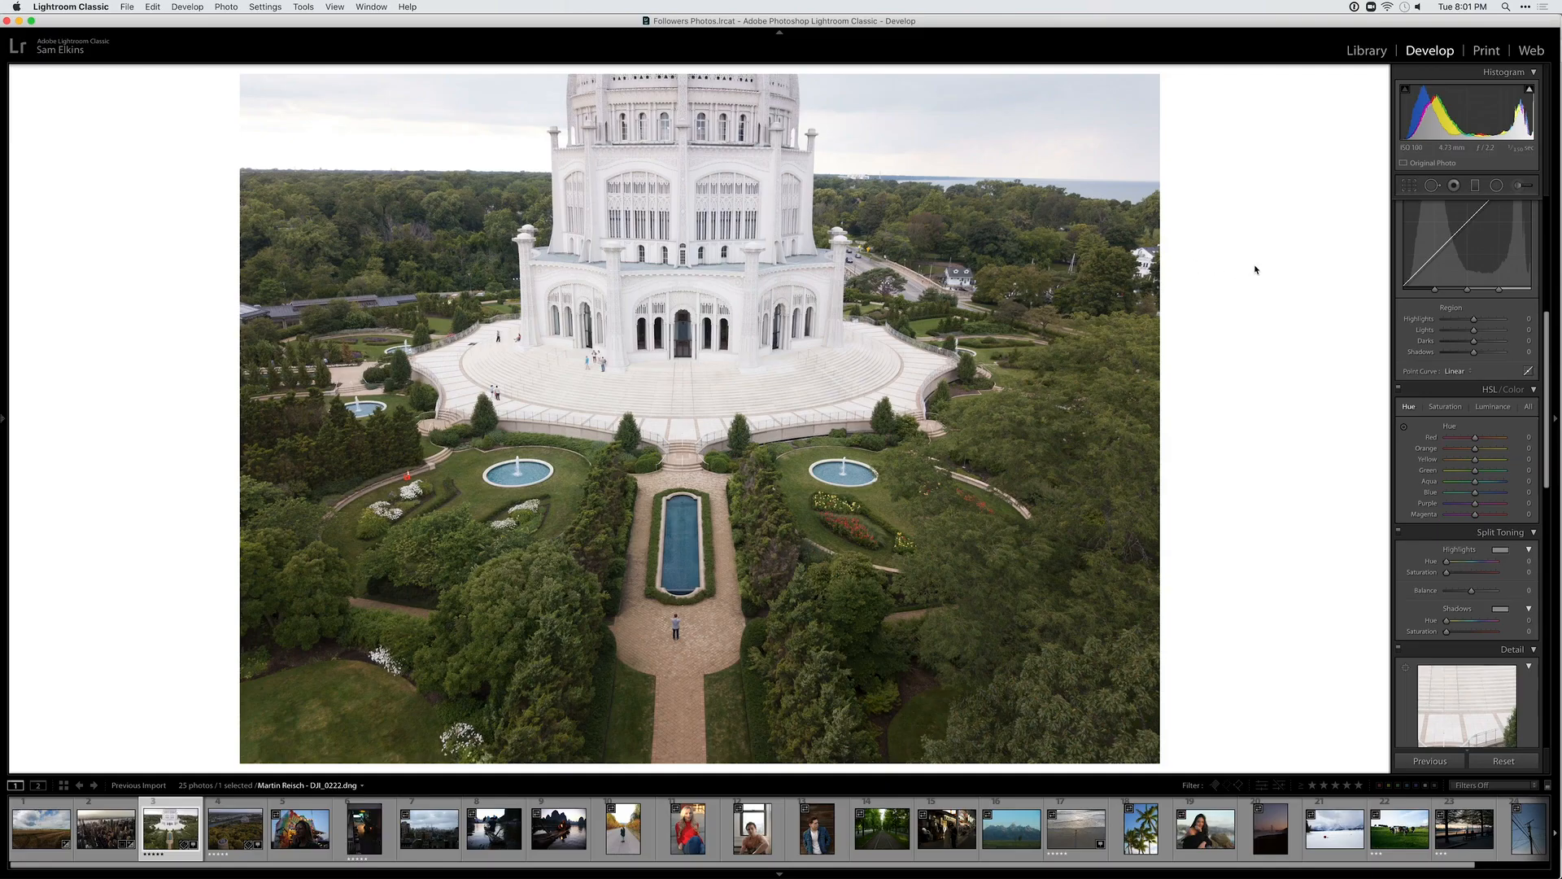
Straighten the aerial photo of the white domed building by rotating its crop slightly
key("r")
left_click_drag(1248, 237, 1252, 231)
key("Return")
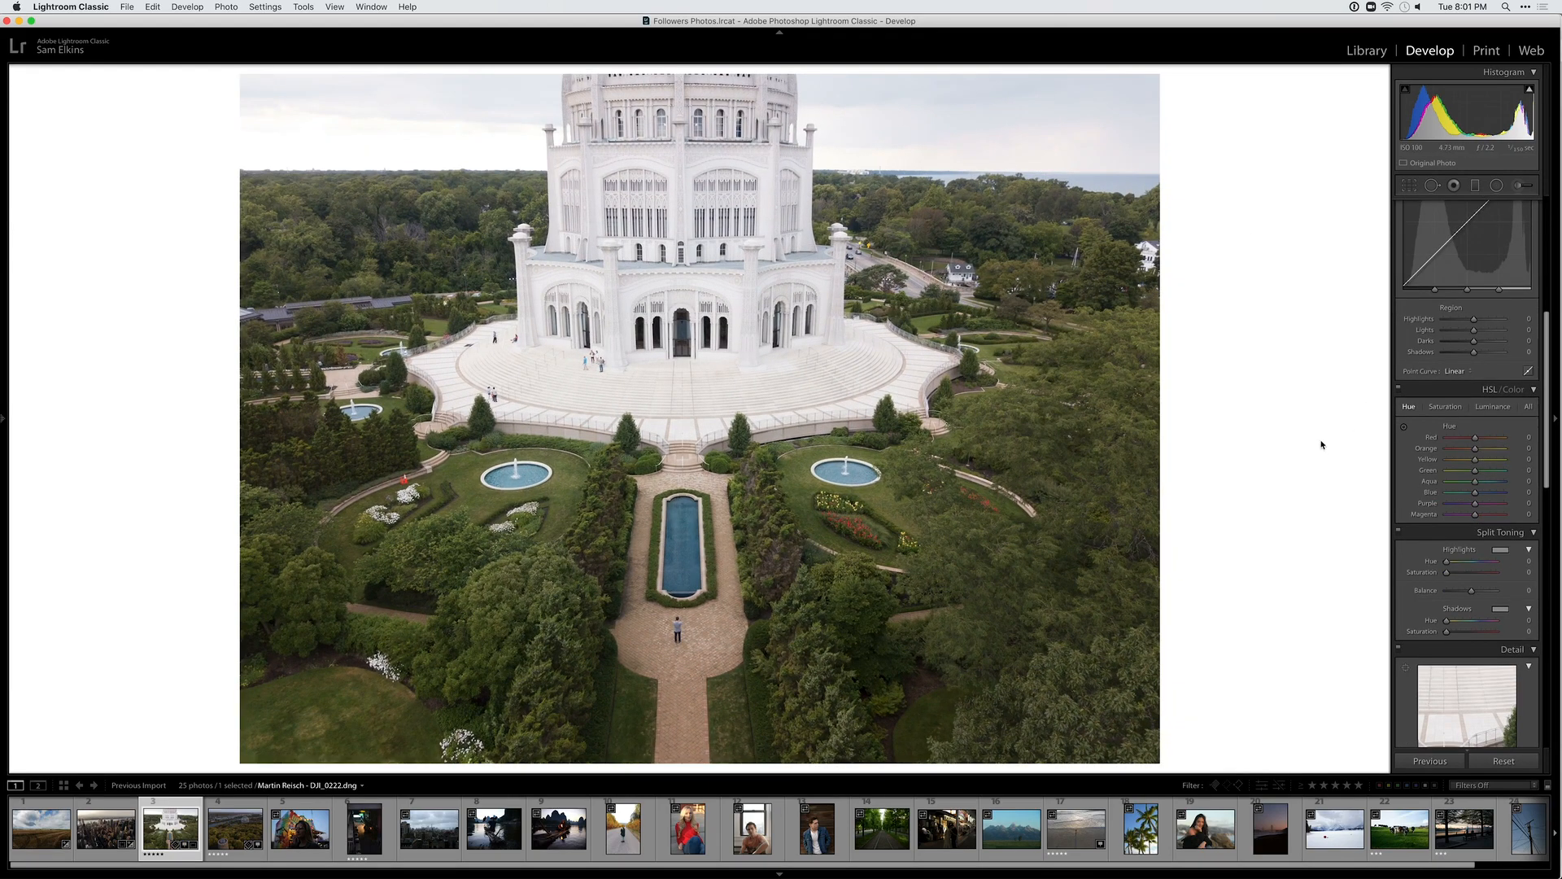
Set the tone curve regions to Highlights −100, Lights +32, Darks −31 and Shadows −35, and the basic Exposure to +0.20 and Highlights to −100
left_click_drag(1474, 319, 1466, 355)
scroll(1465, 355, "up", 8)
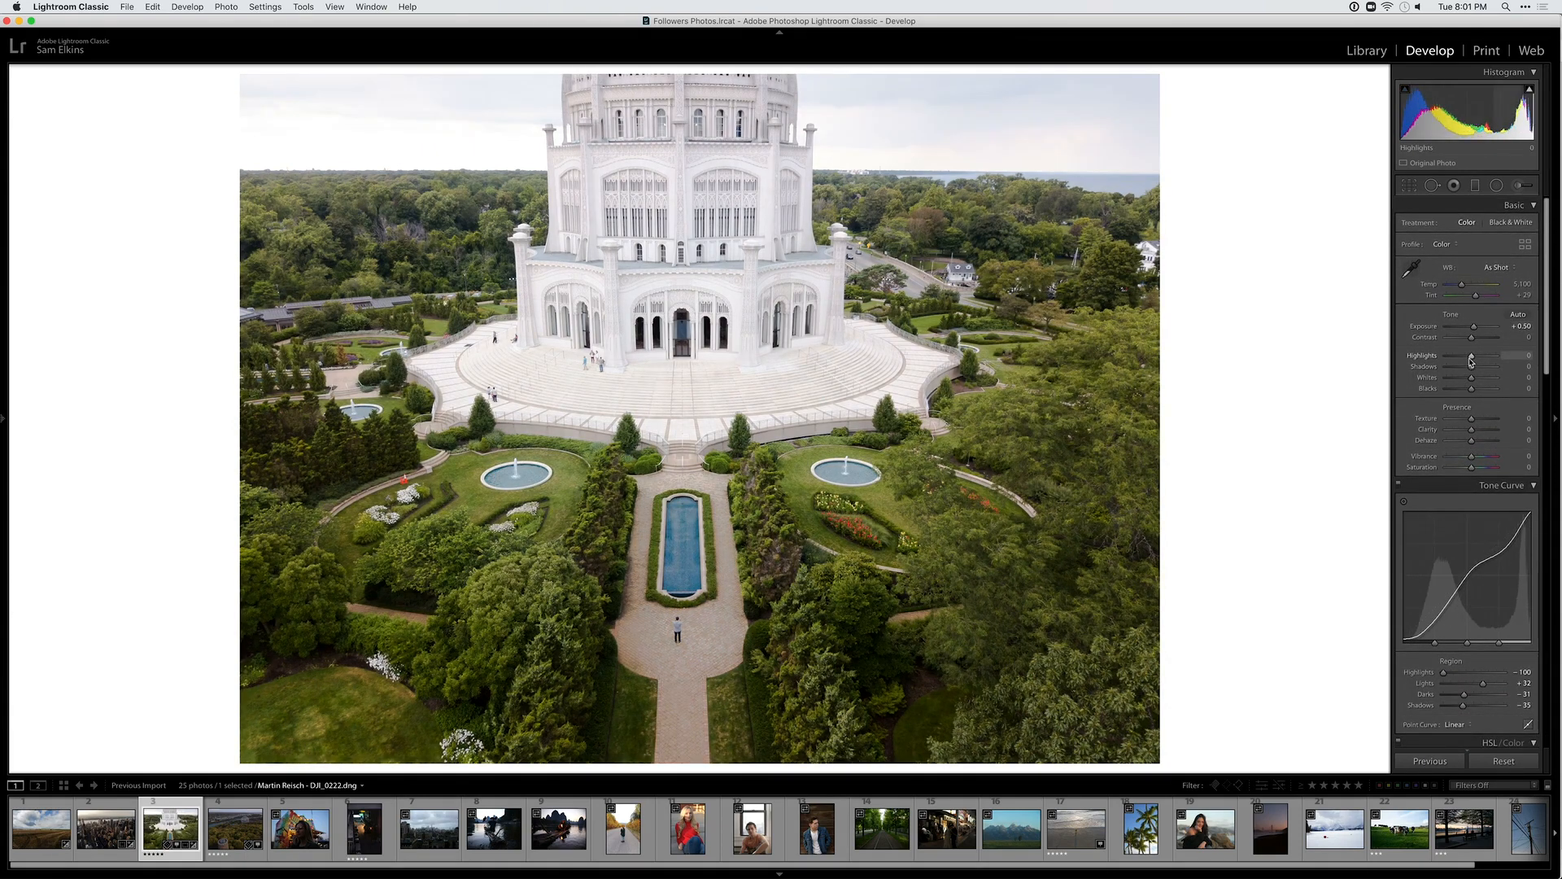
left_click_drag(1471, 360, 1474, 329)
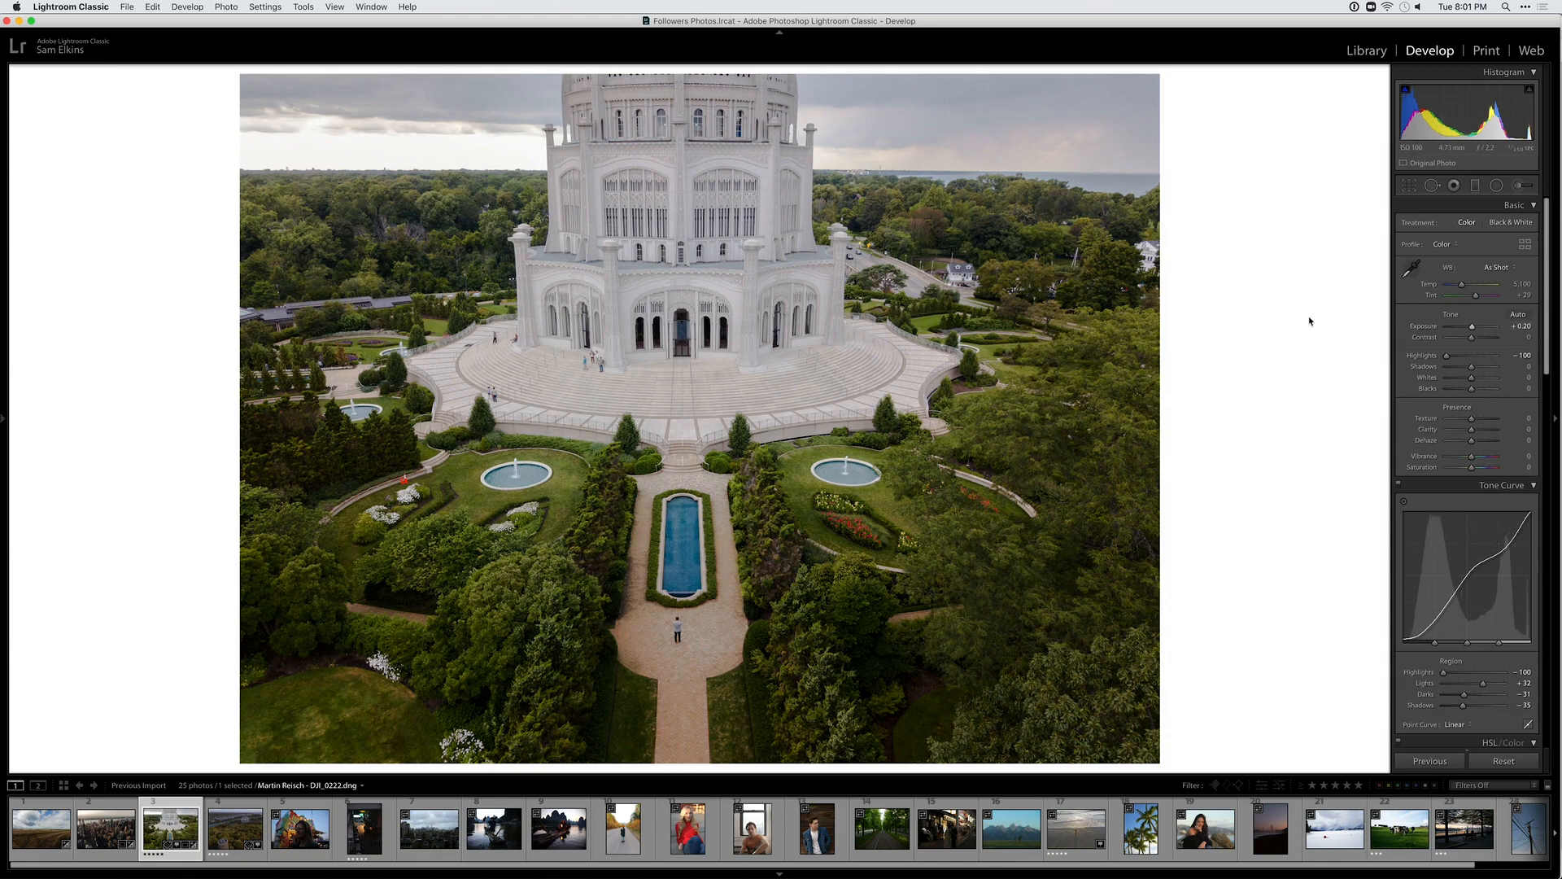
key("r")
key("r")
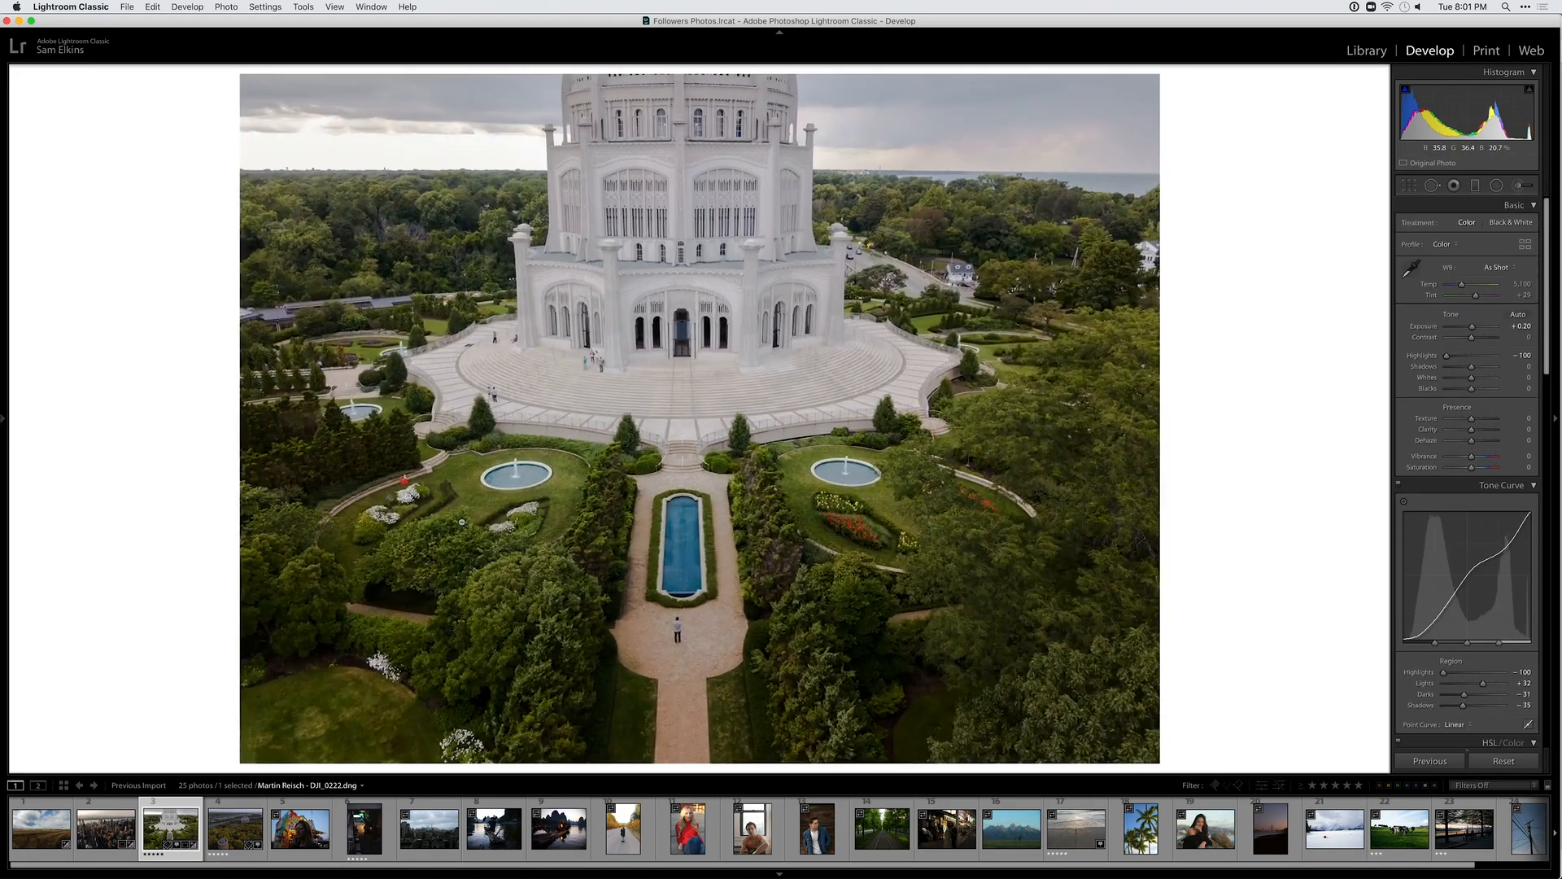
left_click(461, 522)
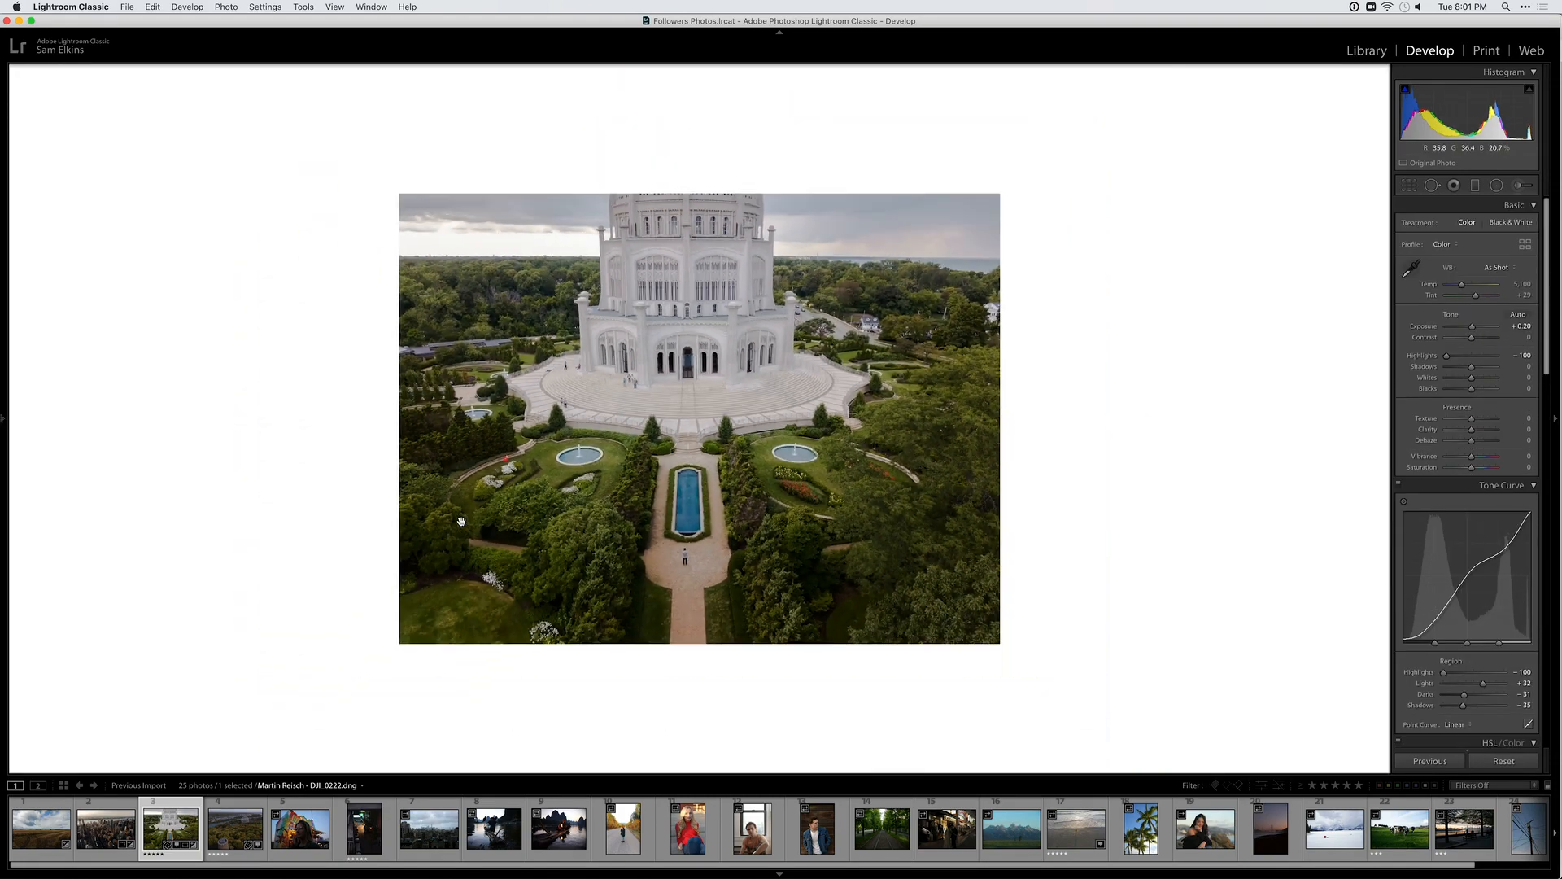
left_click(537, 465)
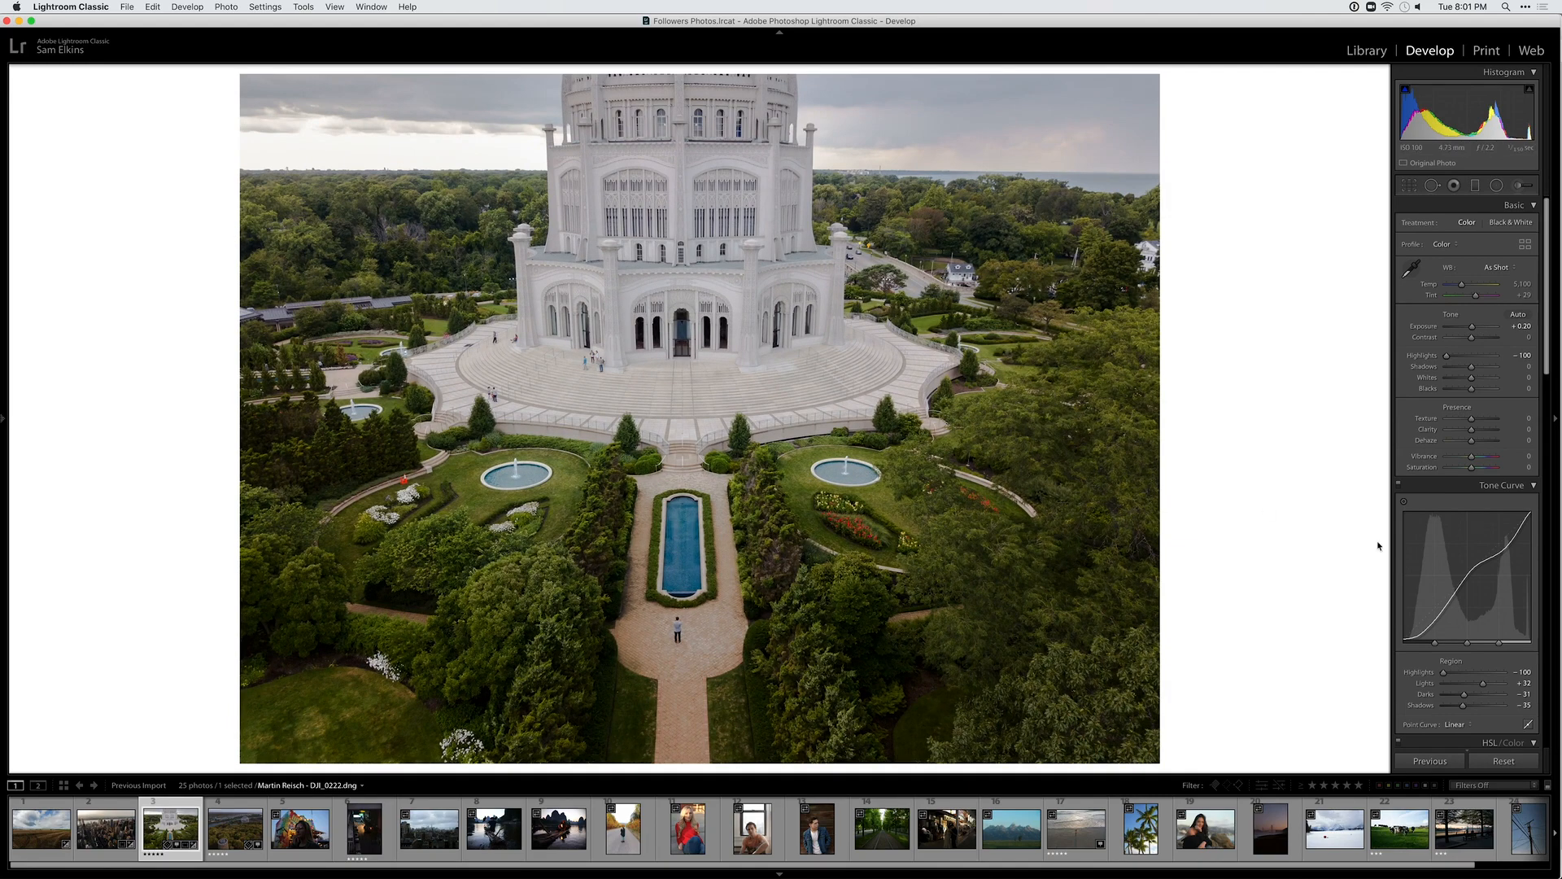
Set the tone curve's Lights to +38 on the white building photo
left_click_drag(1482, 685, 1487, 687)
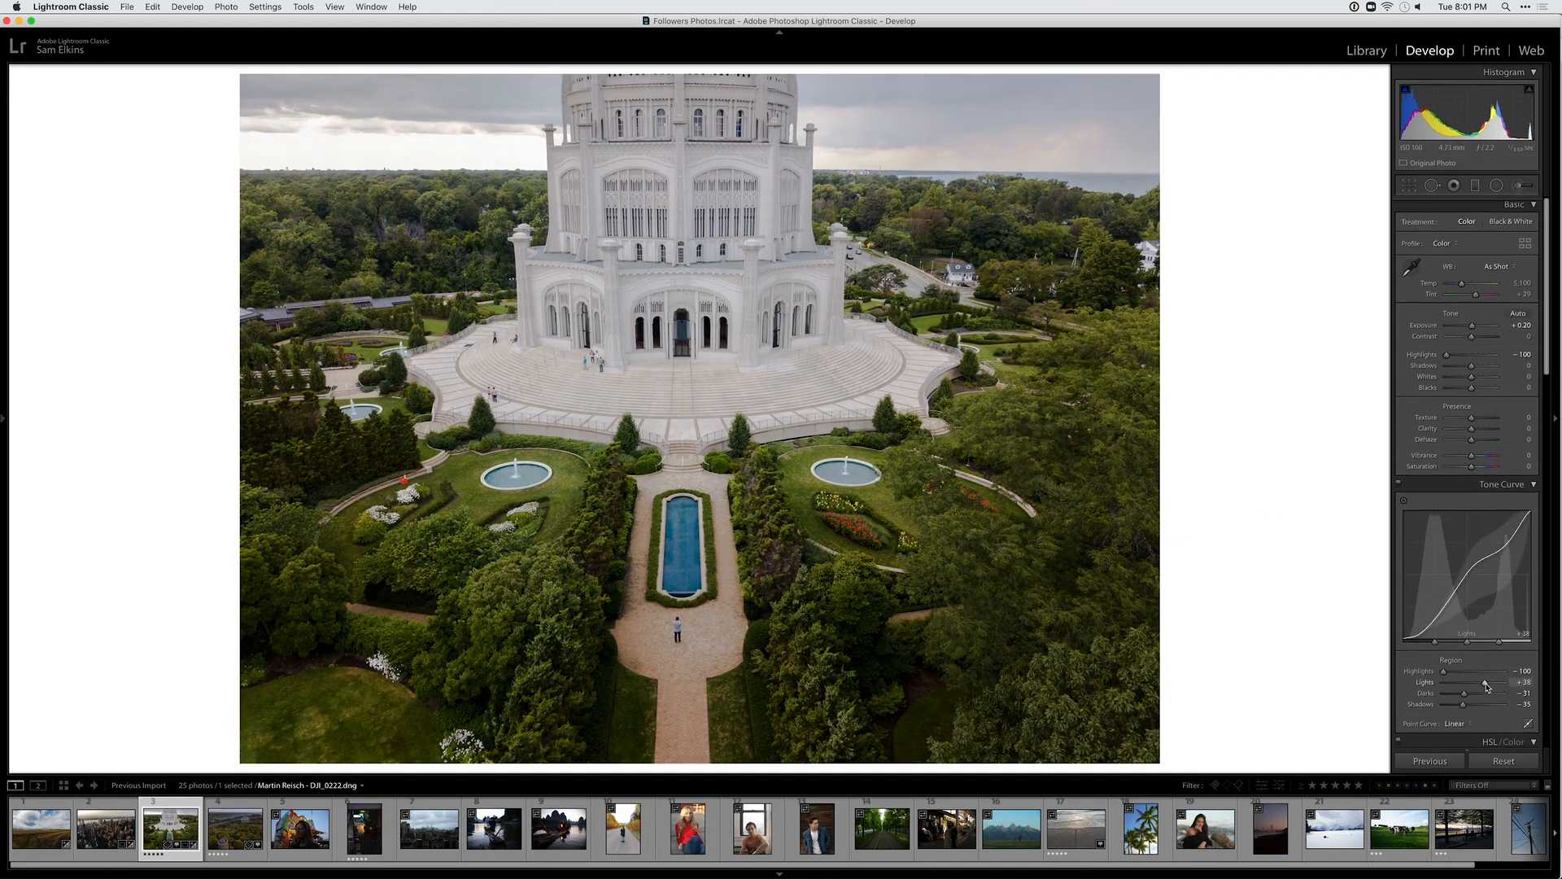
scroll(1469, 569, "down", 5)
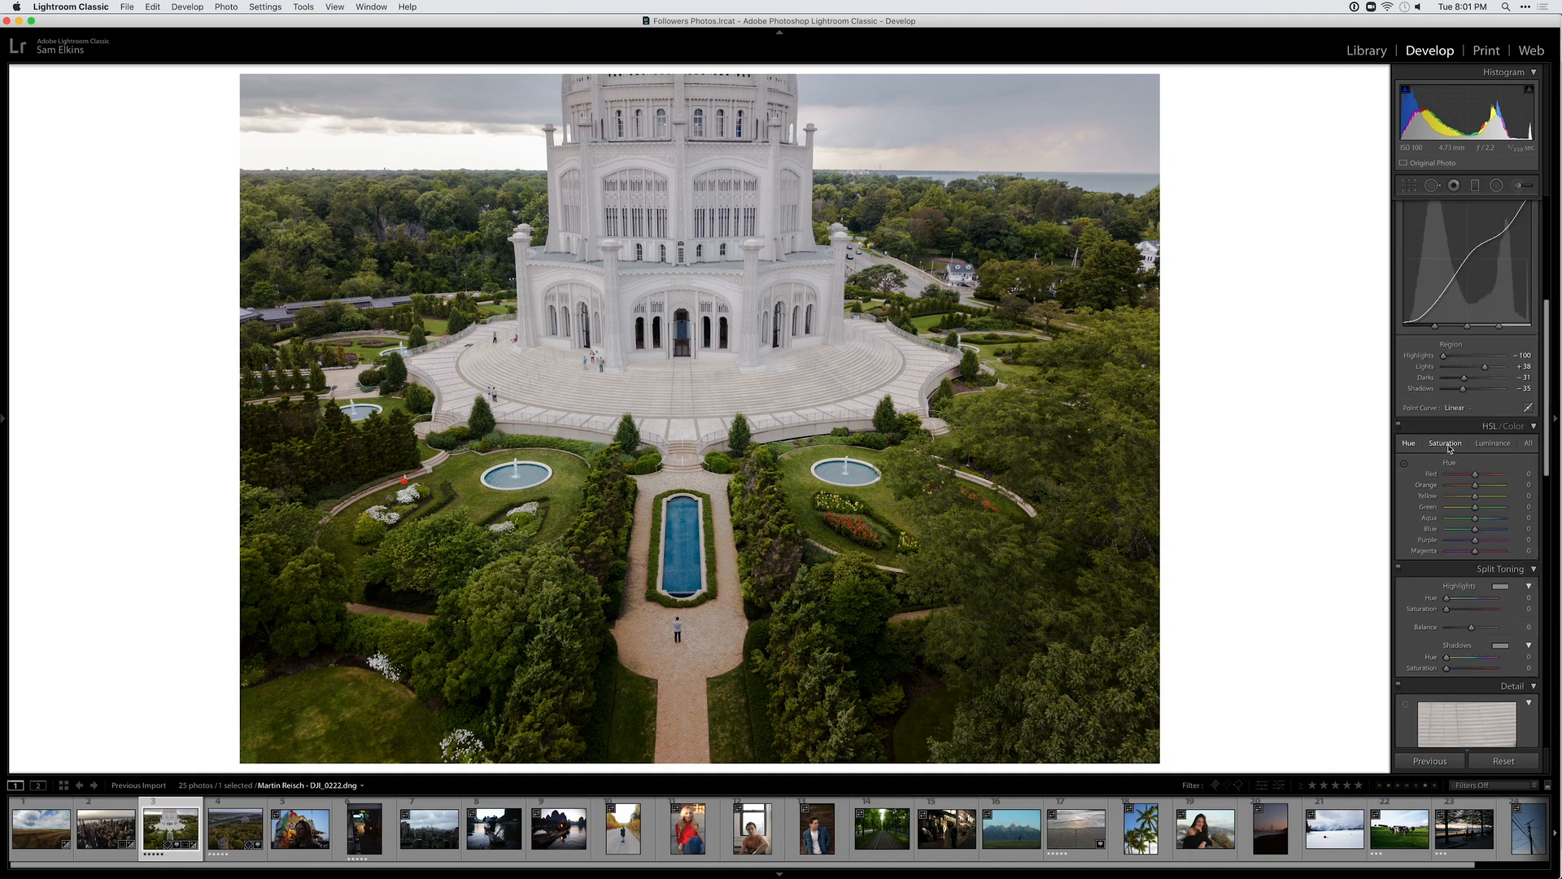
Set the Green hue to −100 on the white building photo and fine-tune its crop rotation
left_click_drag(1365, 503, 1436, 507)
left_click(625, 509)
left_click(612, 501)
key("r")
left_click_drag(1236, 216, 1229, 211)
key("Return")
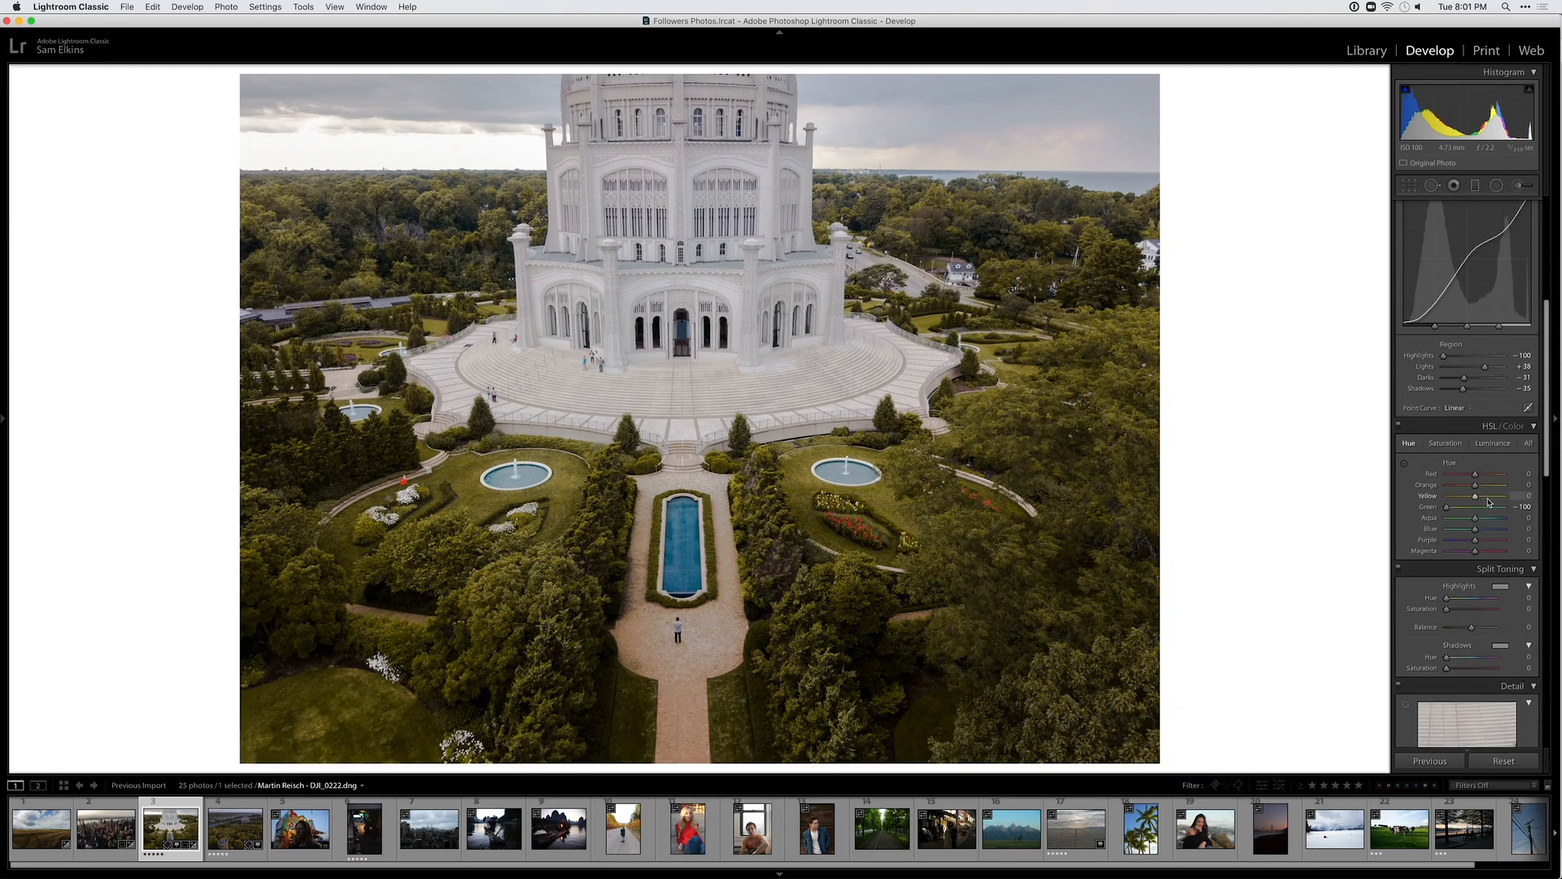
Set the Green saturation to −13 on the white building photo and inspect the pool area up close
left_click(1445, 443)
left_click(697, 593)
left_click(698, 505)
Tint the highlights with split toning at Hue 56 and Saturation 10
left_click(1502, 588)
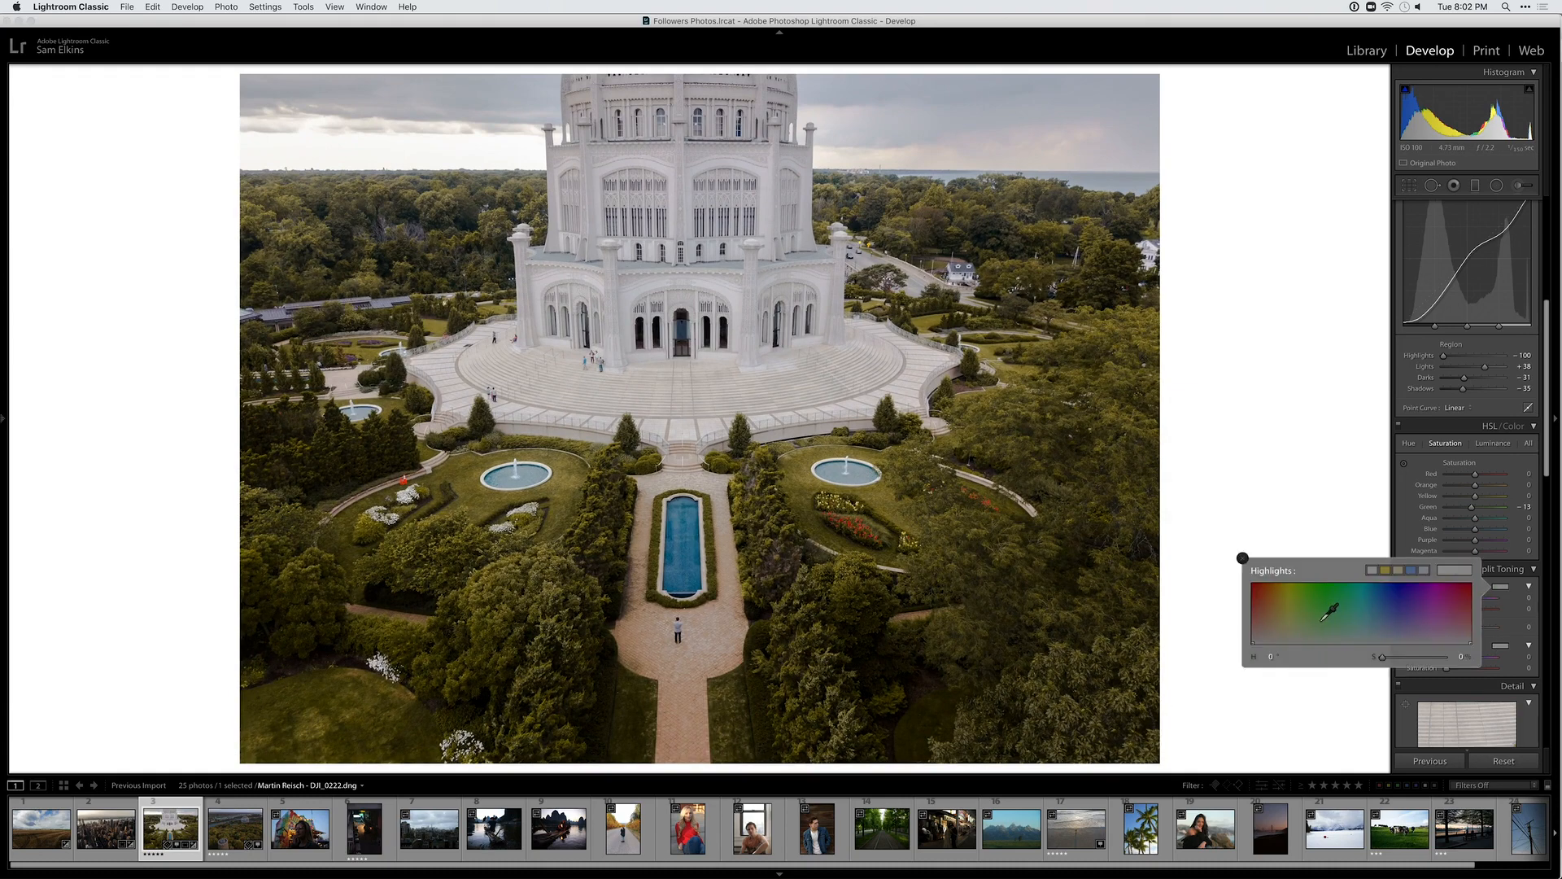
left_click(1285, 573)
left_click(1261, 464)
left_click(1452, 609)
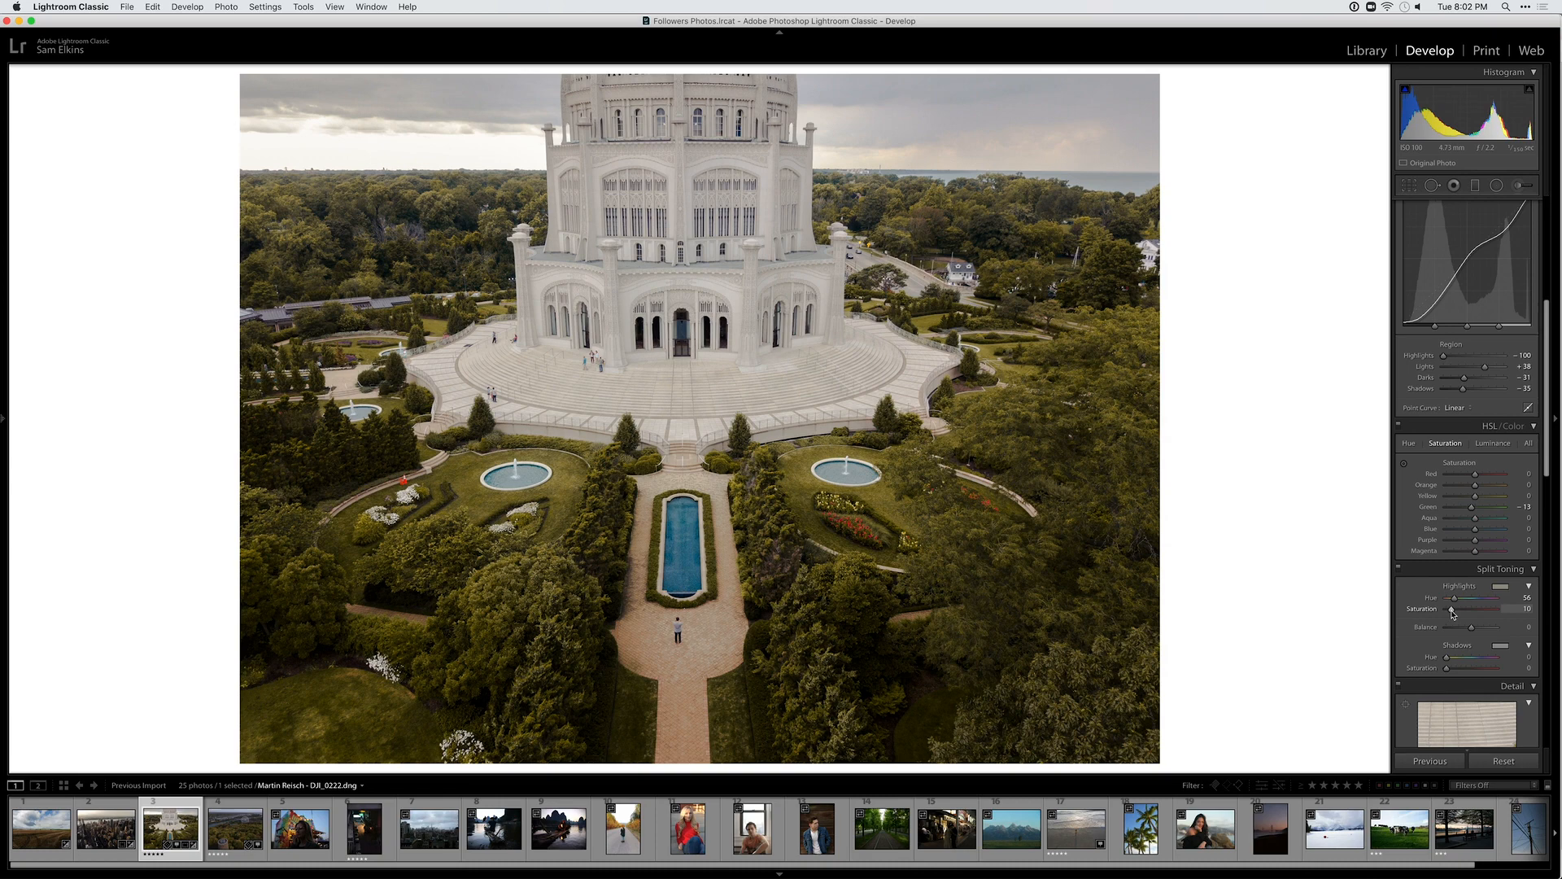
Compare the edited white building photo with its original, both toggled and side by side
key("backslash")
key("backslash")
key("y")
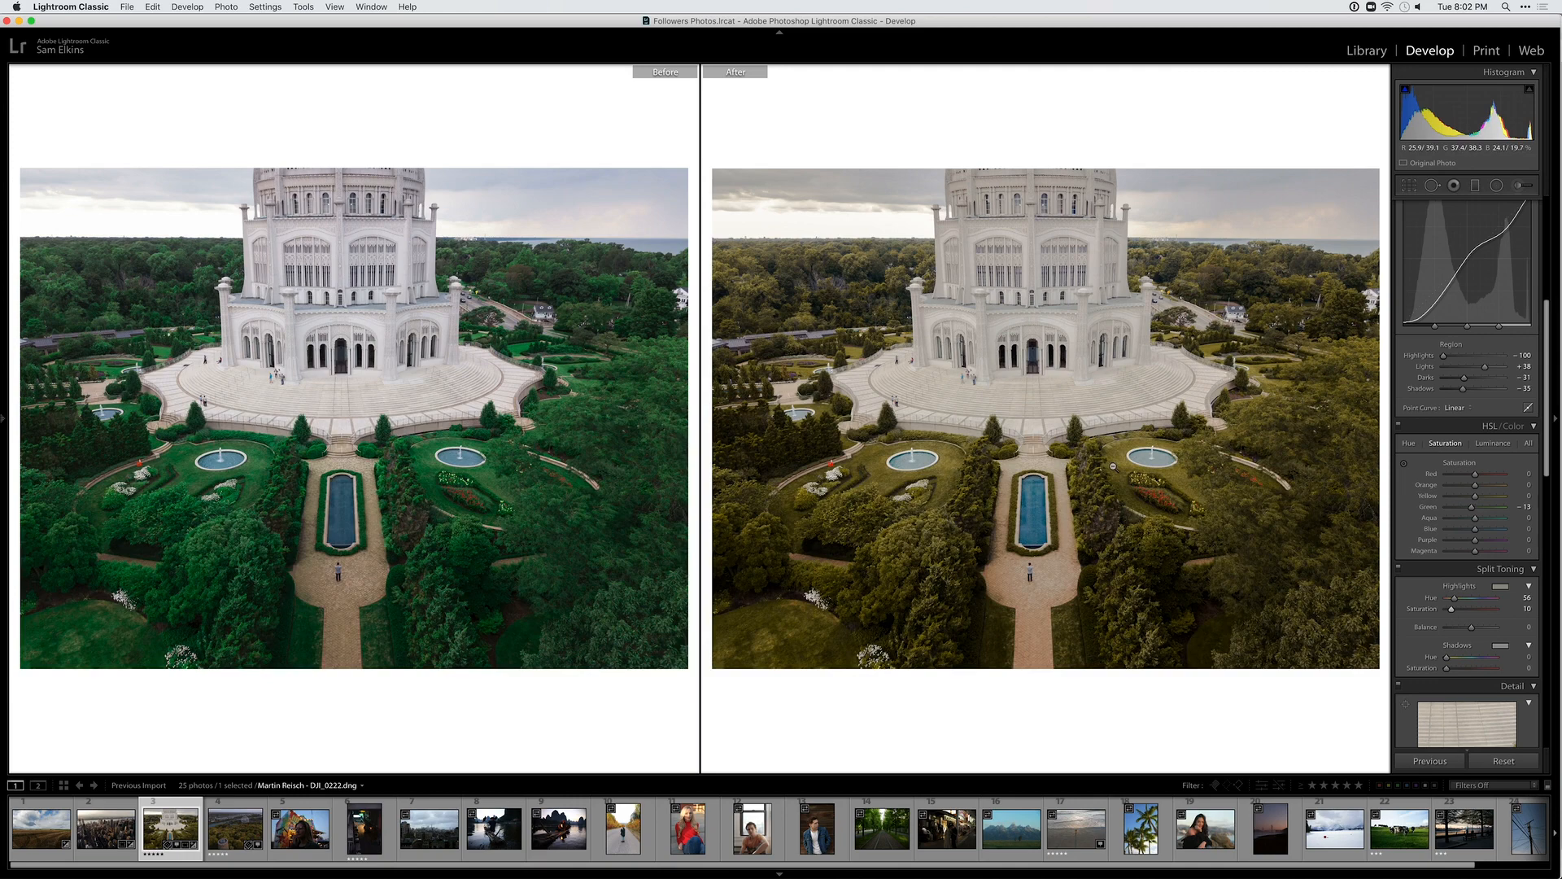
key("y")
Try an Exposure of +0.40 on the white building photo, then return it to +0.20
key("minus")
key("minus")
key("minus")
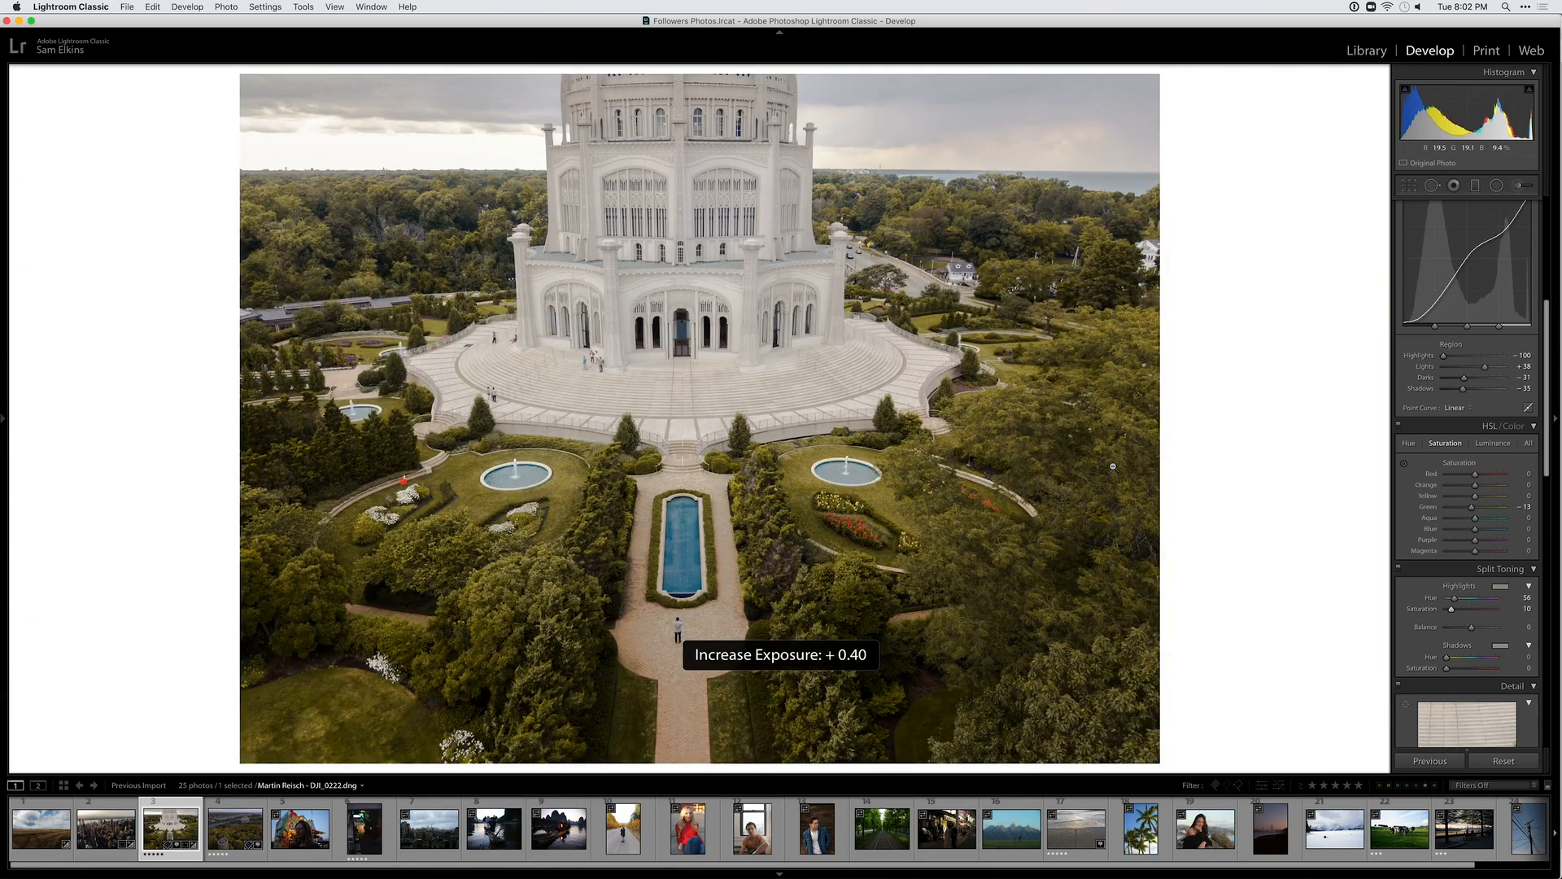
key("backslash")
key("backslash")
key("backslash")
key("backslash")
key("backslash")
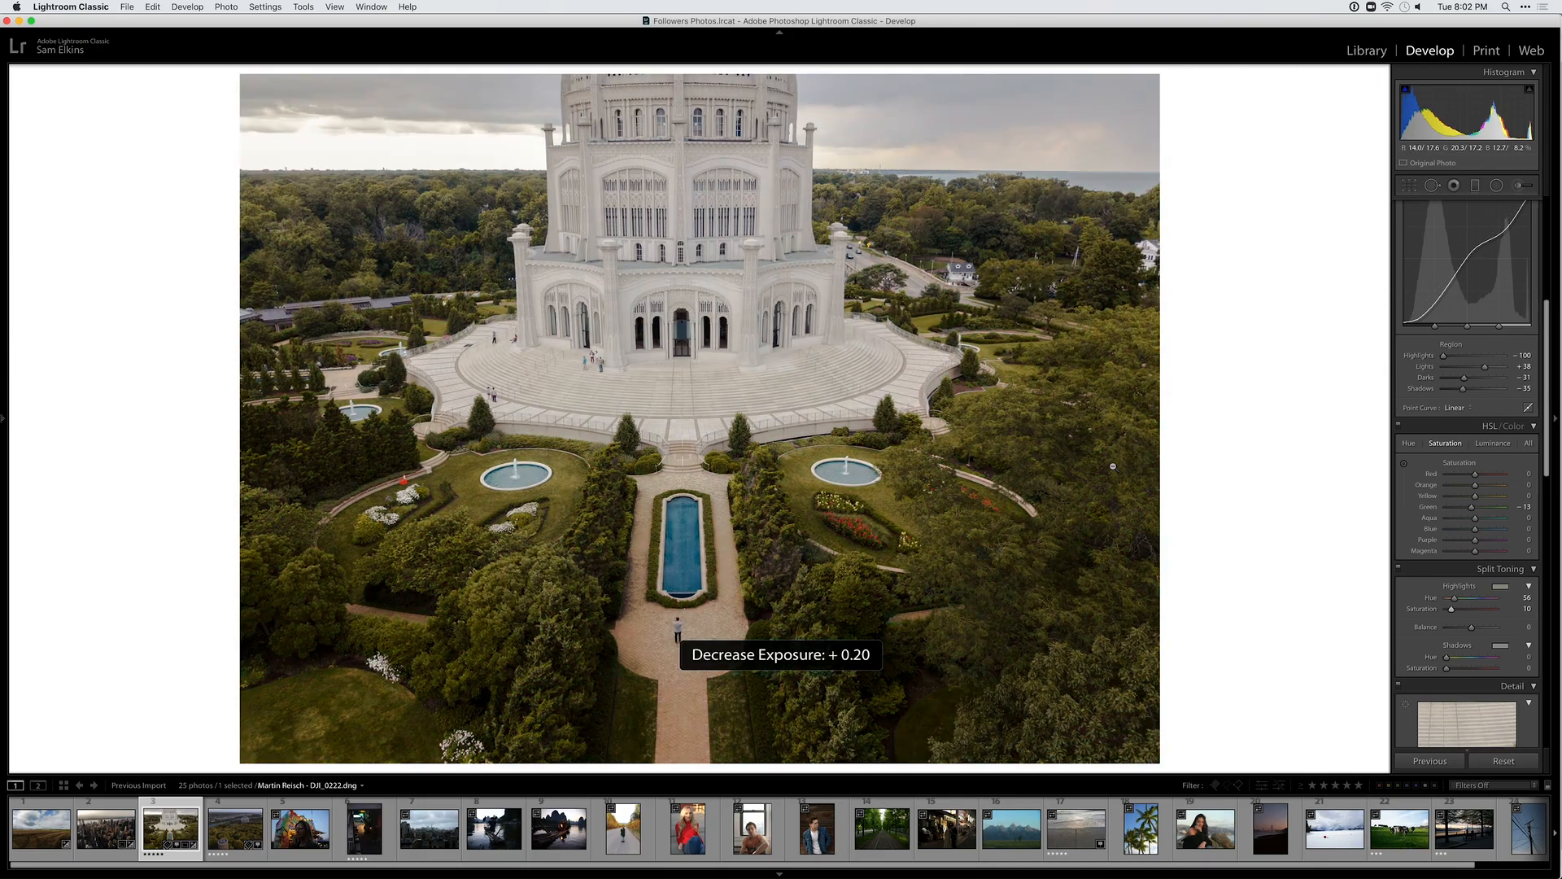
Open the aerial forest photo with the stone tower and examine the tower and river up close
key("backslash")
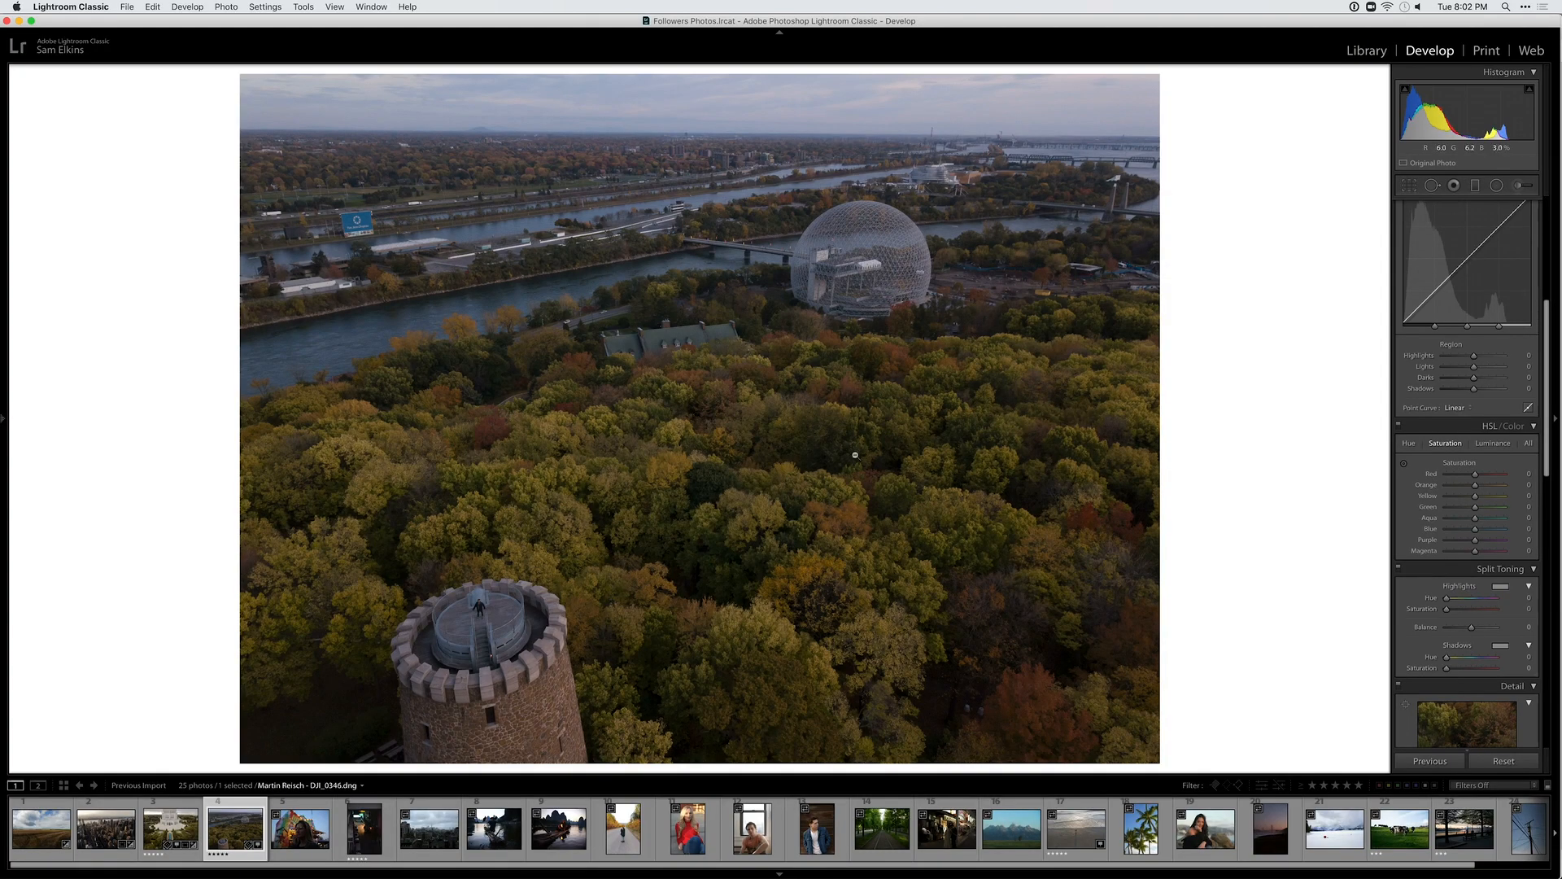
left_click(482, 618)
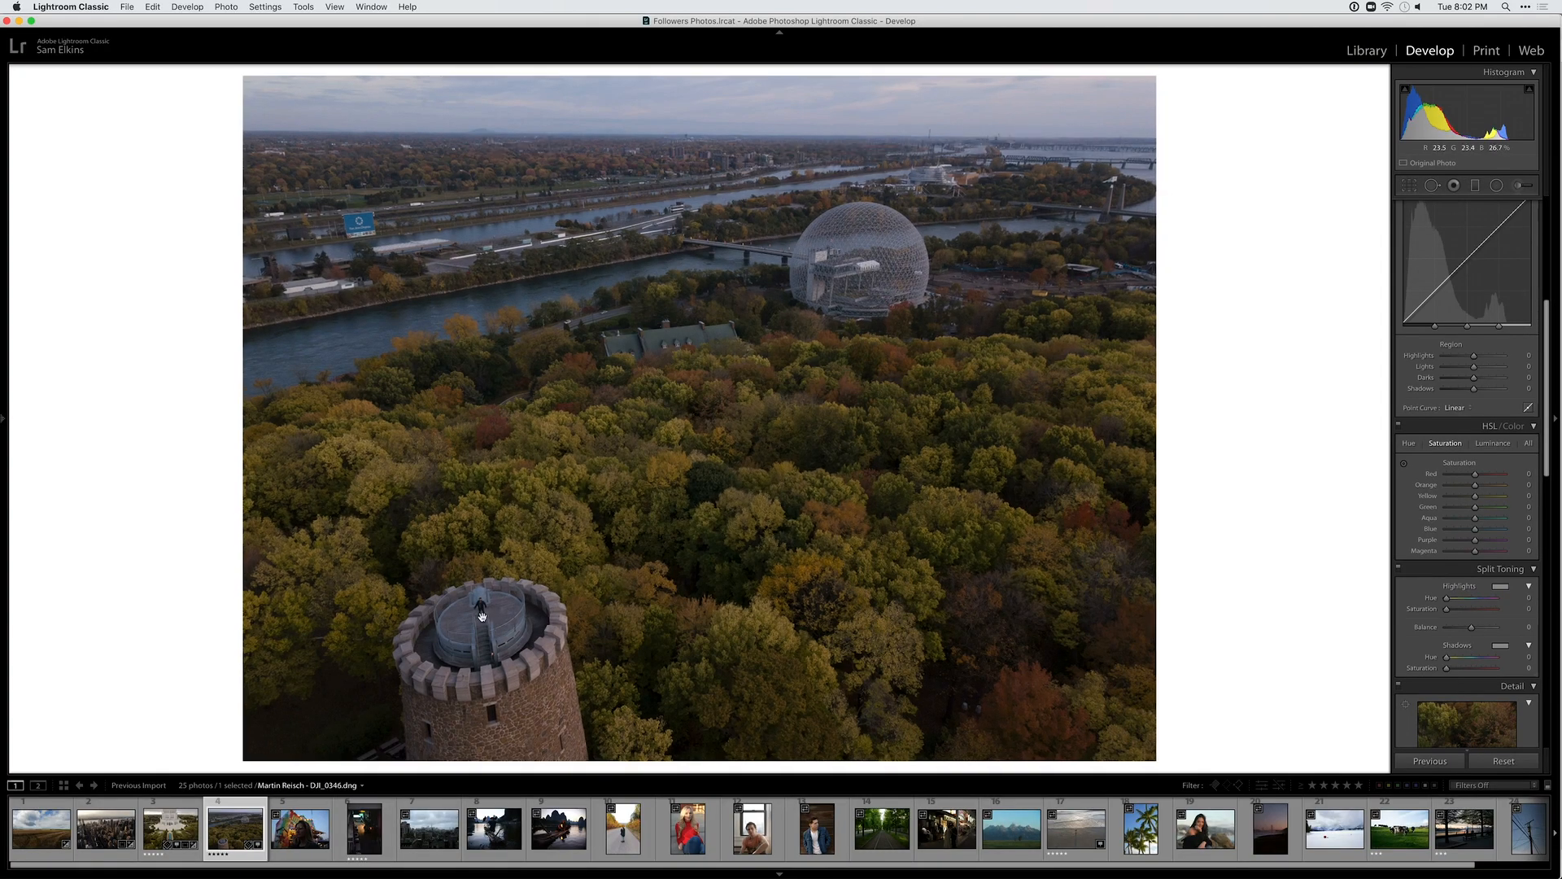
left_click(522, 564)
key("super+equal")
key("super+equal")
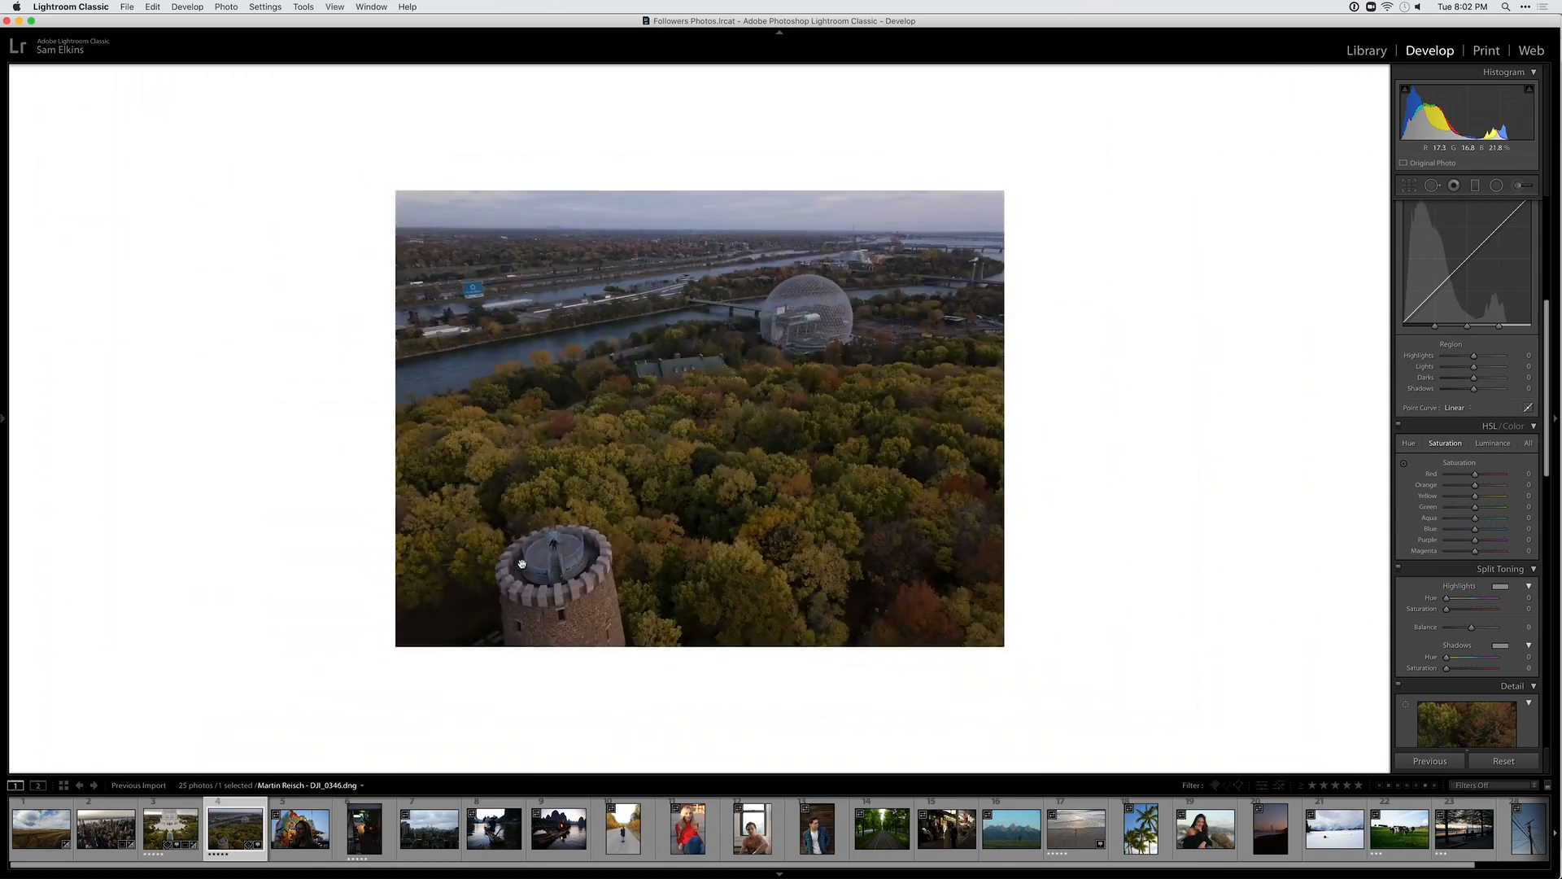
left_click(540, 549)
left_click(644, 304)
left_click(710, 396)
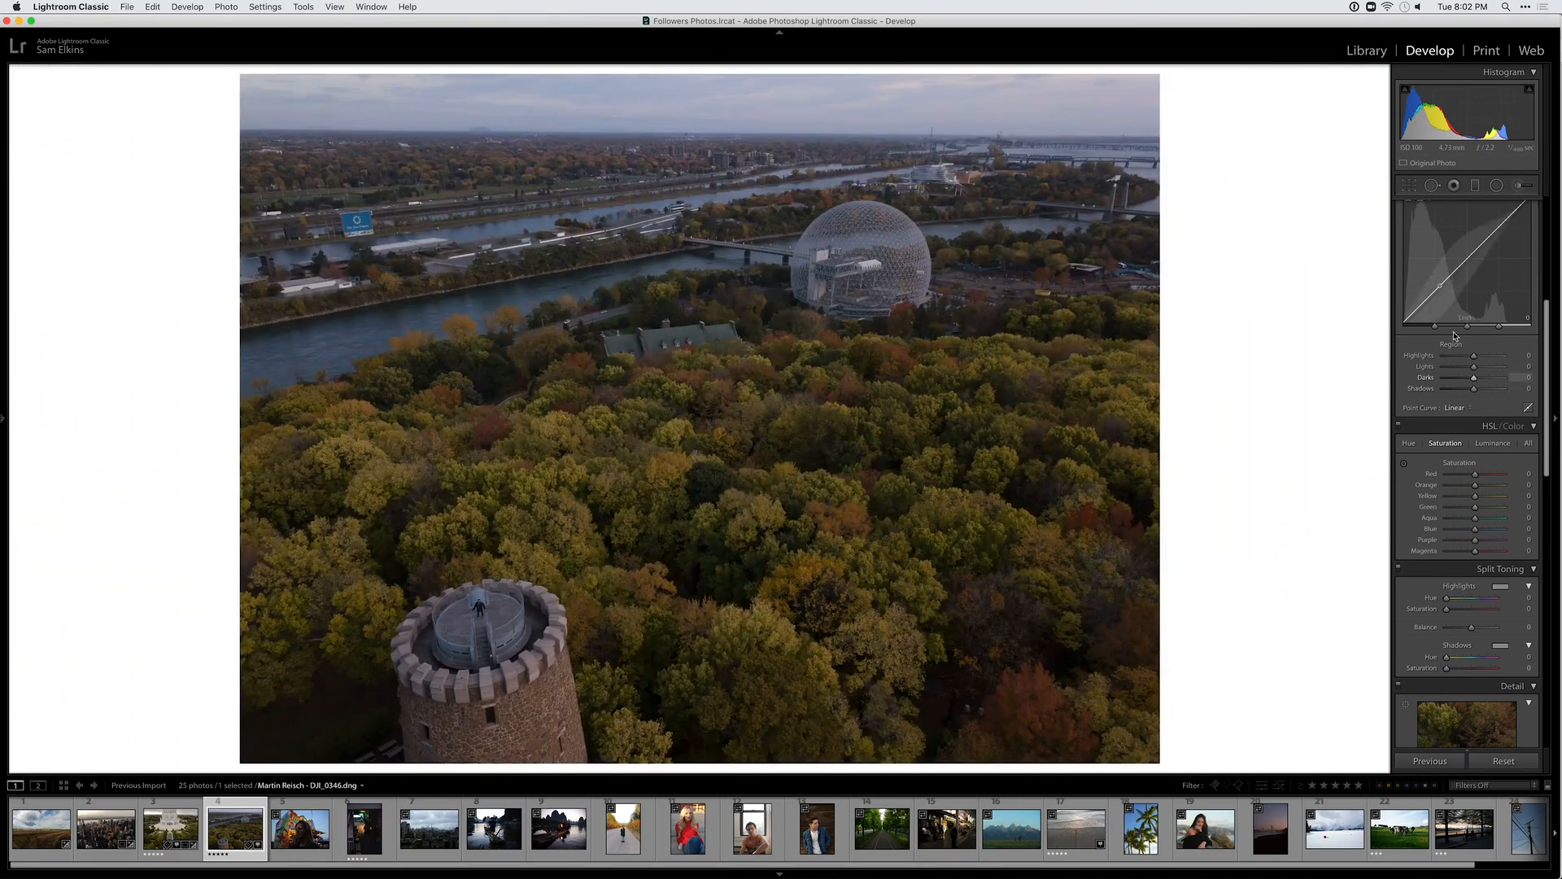
Set the forest photo's tone curve regions to Highlights −100, Lights +57, Darks −18 and Shadows −16
scroll(1455, 338, "up", 10)
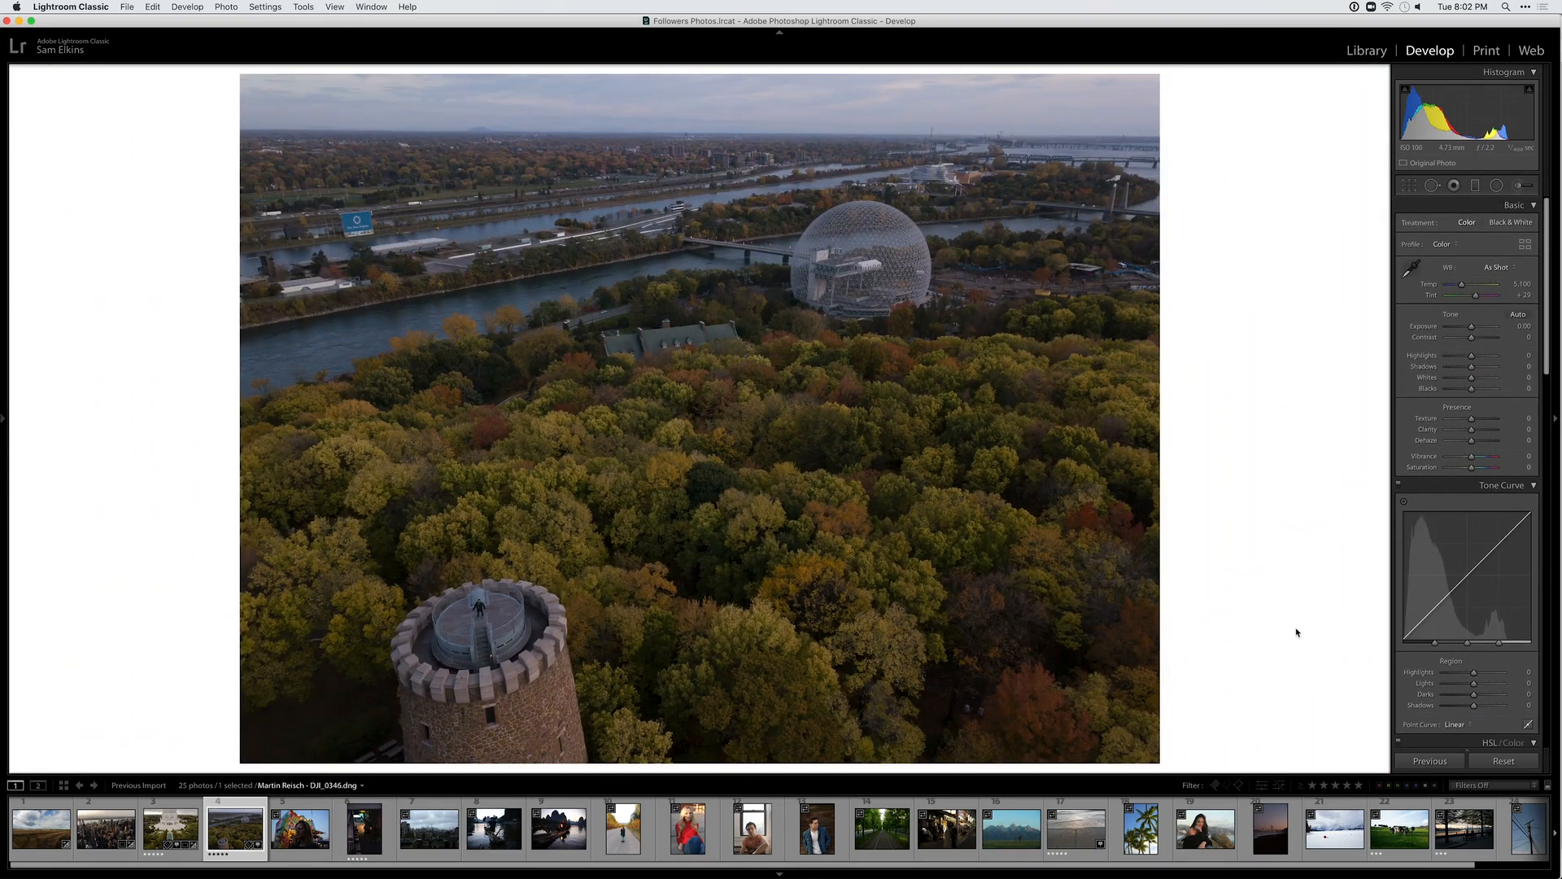
left_click_drag(1473, 672, 1434, 674)
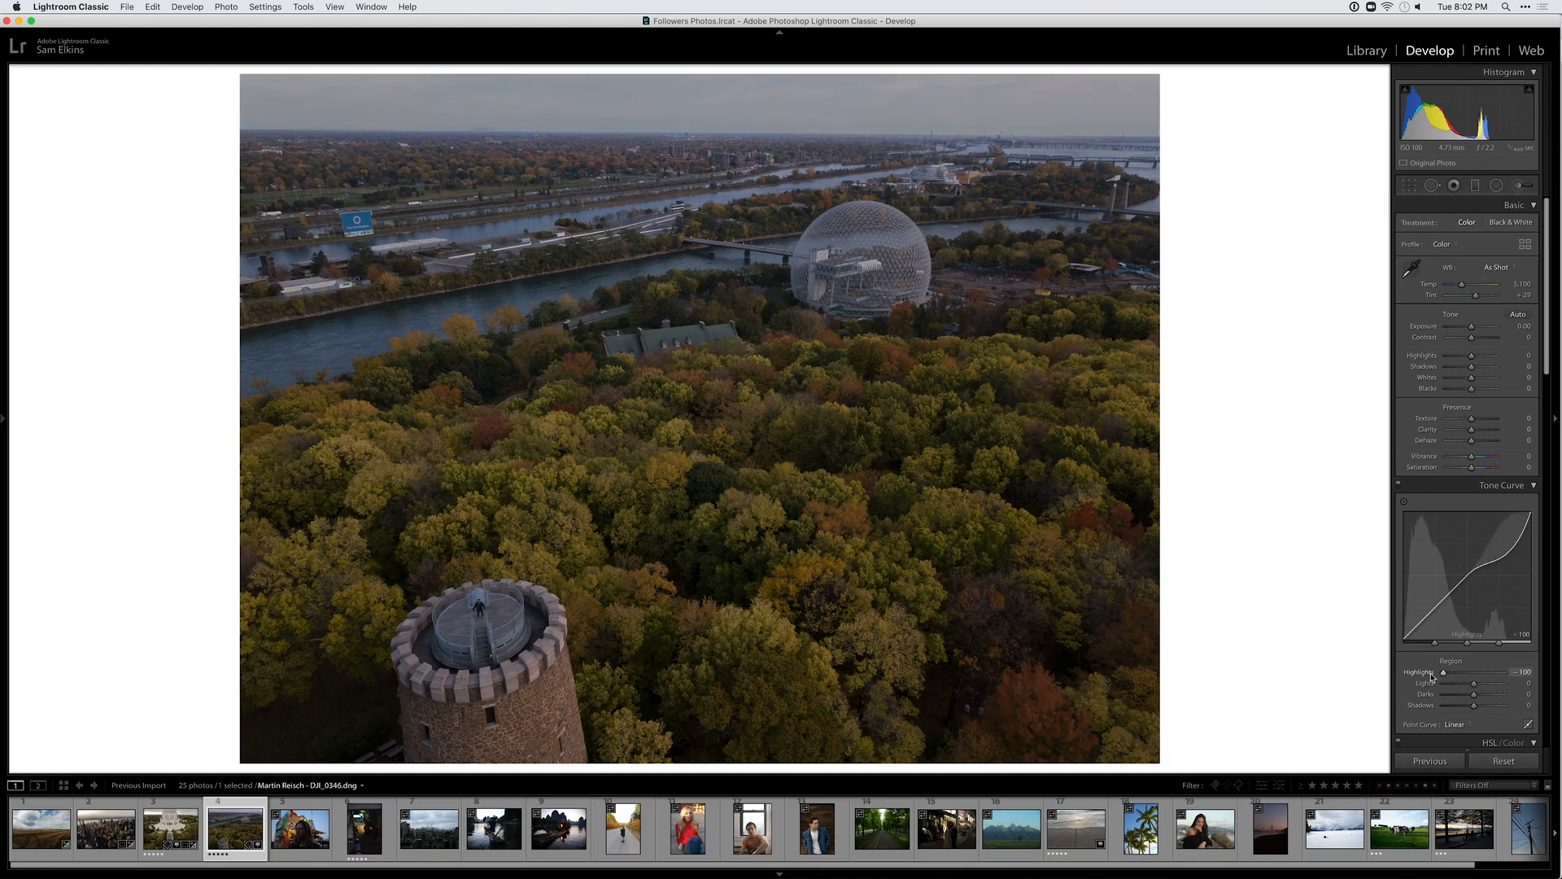
mouse_move(1466, 687)
left_mouse_down()
mouse_move(1491, 685)
mouse_move(1466, 710)
left_mouse_up()
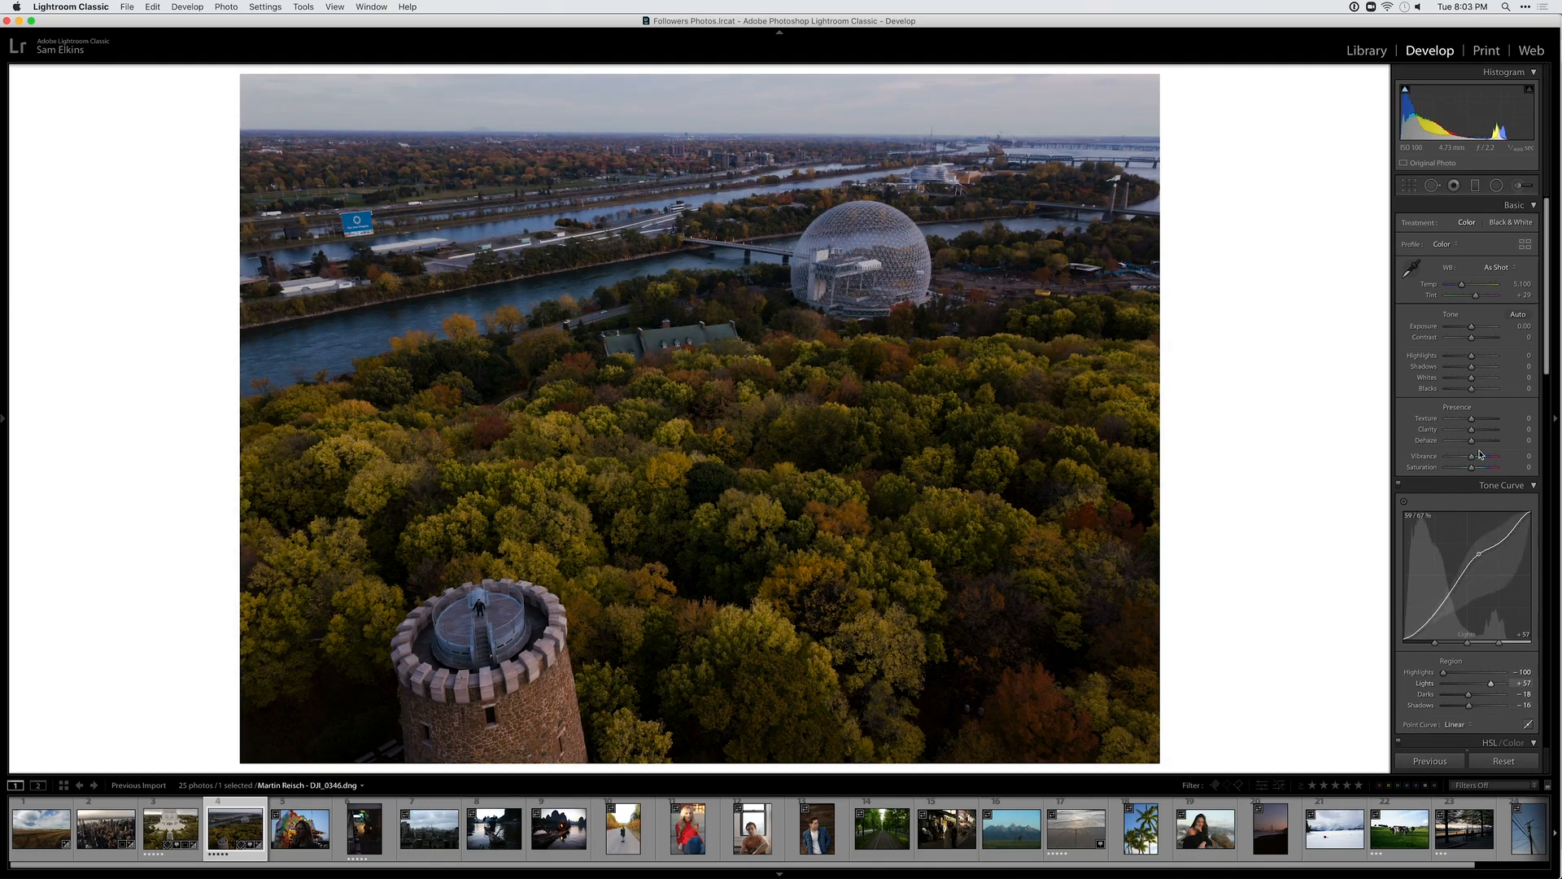
Set the forest photo's basic Exposure to +0.55 and Highlights to −100
scroll(1466, 700, "down", 1)
mouse_move(1471, 331)
left_mouse_down()
mouse_move(1443, 331)
mouse_move(1489, 303)
mouse_move(1475, 302)
left_mouse_up()
key("t")
key("t")
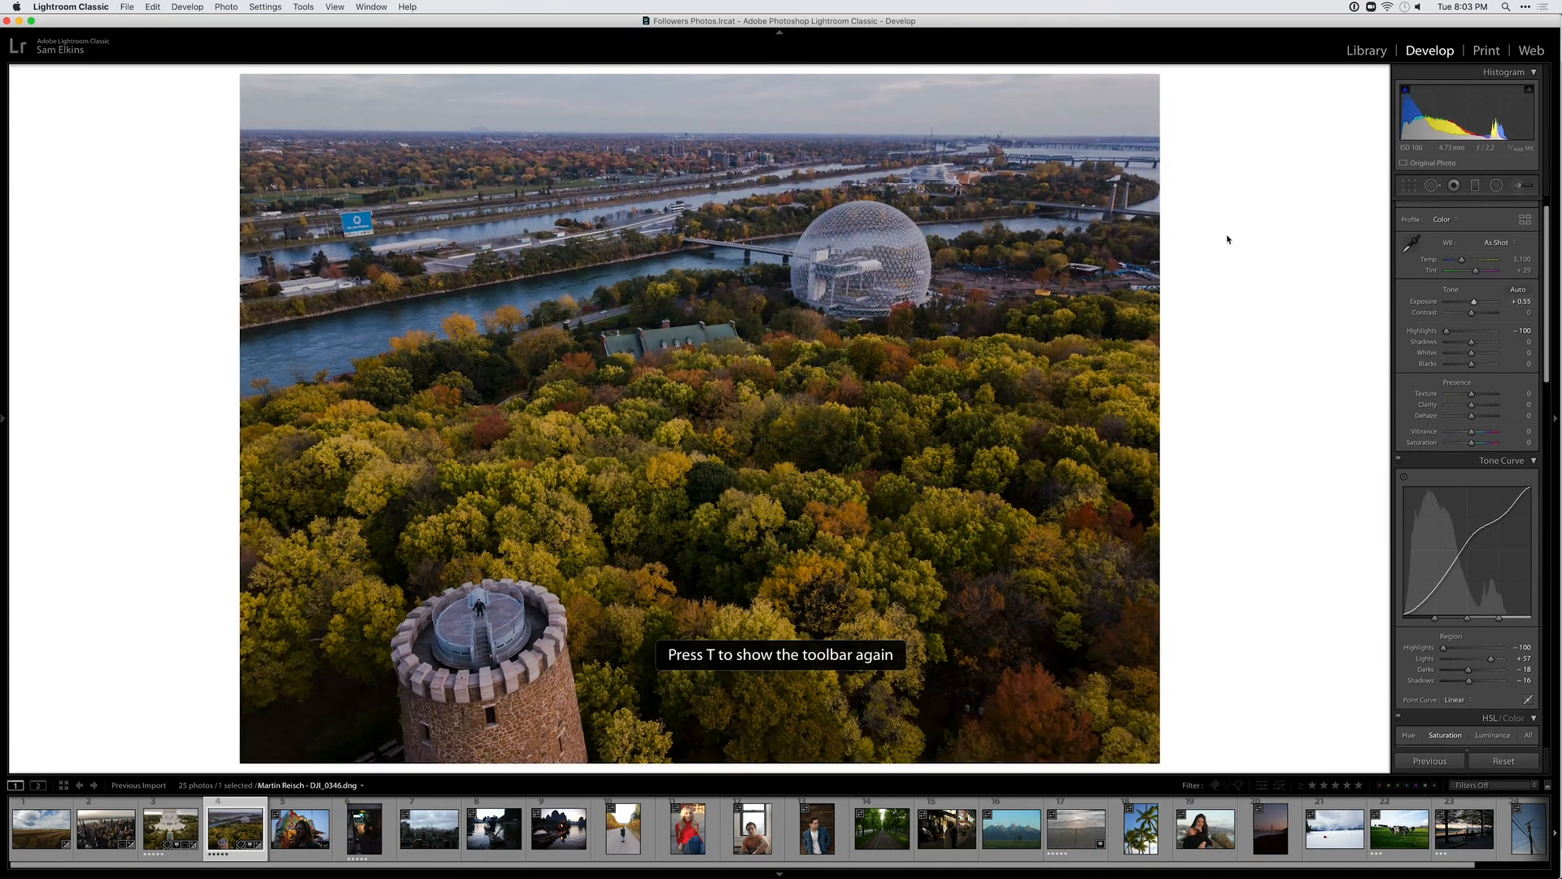
Straighten the forest photo slightly and set its Temp to 5,324 and Contrast to −16
key("r")
key("r")
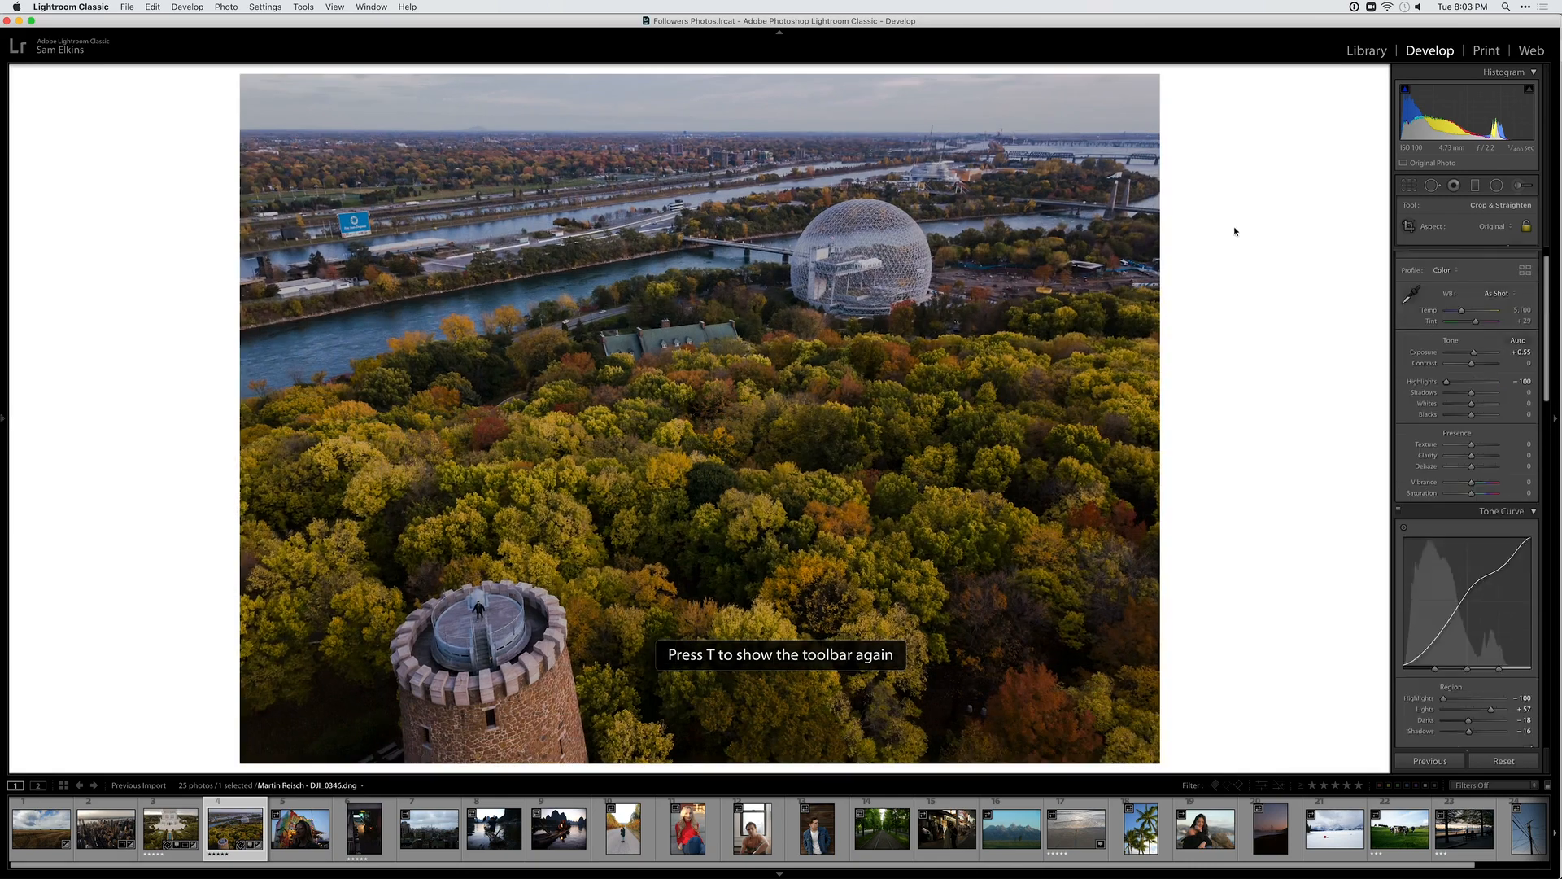
left_click_drag(1472, 306, 1469, 303)
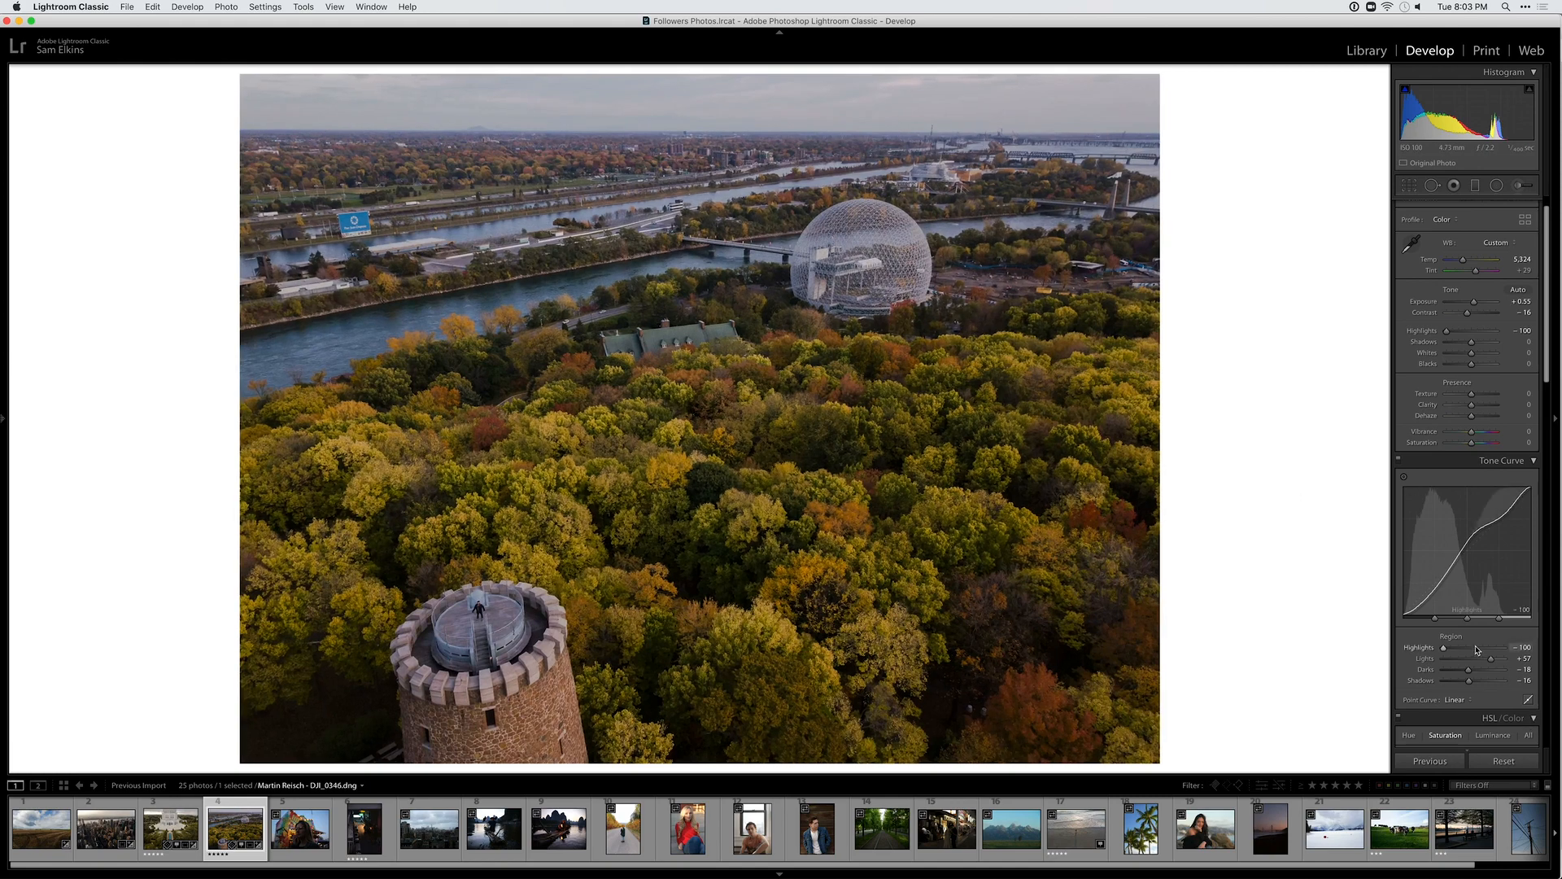
Set the forest photo's luminance to Orange −34 and Yellow −36, and compare the edit with the original
scroll(1493, 561, "down", 5)
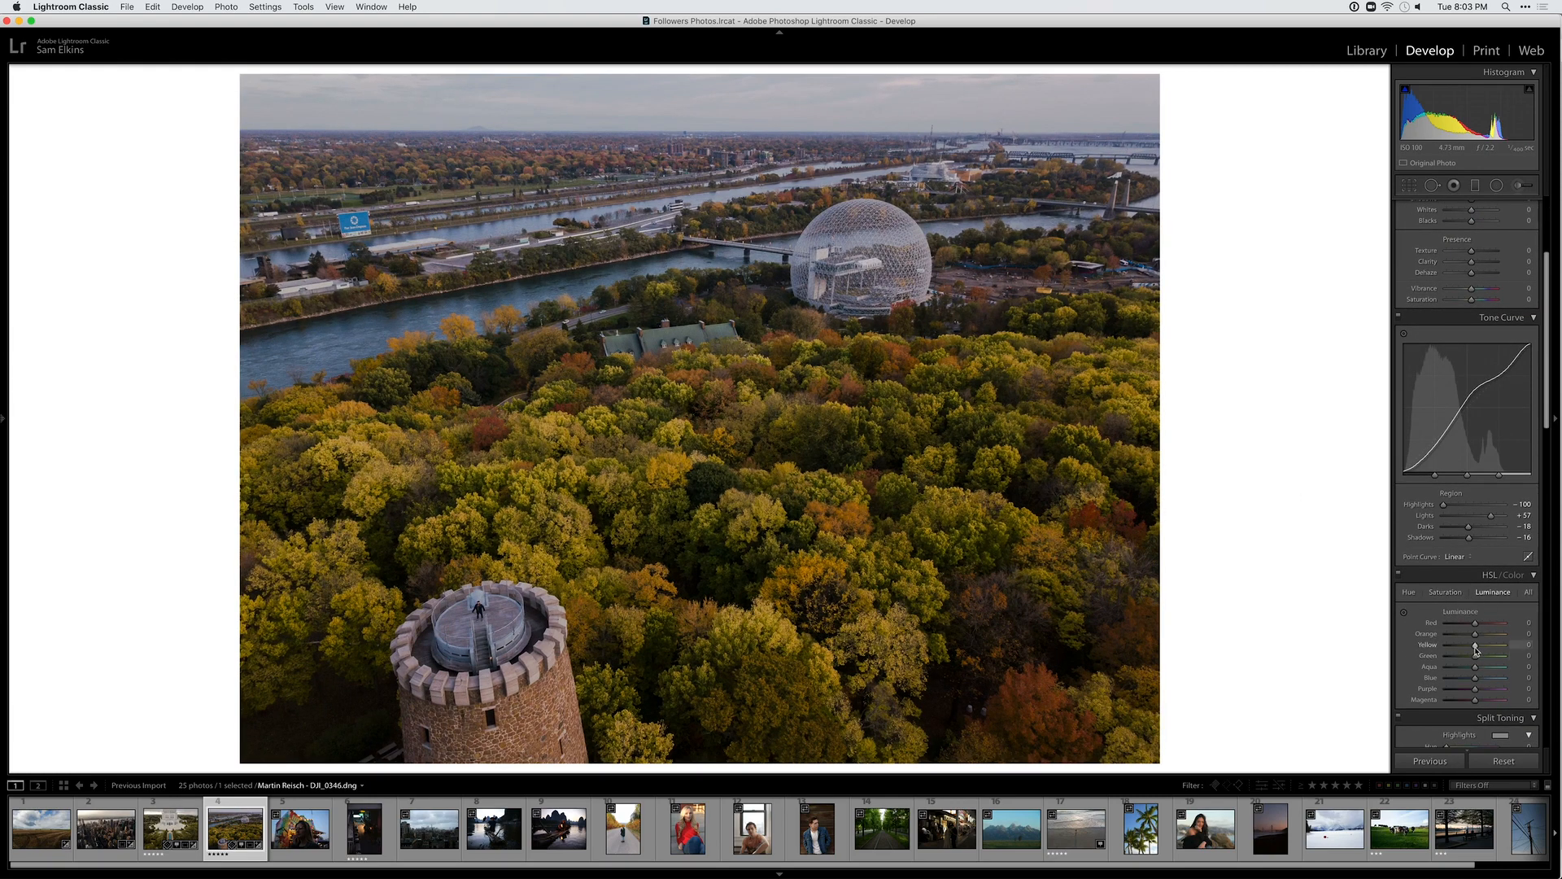
mouse_move(1475, 649)
left_mouse_down()
mouse_move(1458, 648)
mouse_move(1490, 647)
mouse_move(1469, 647)
left_mouse_up()
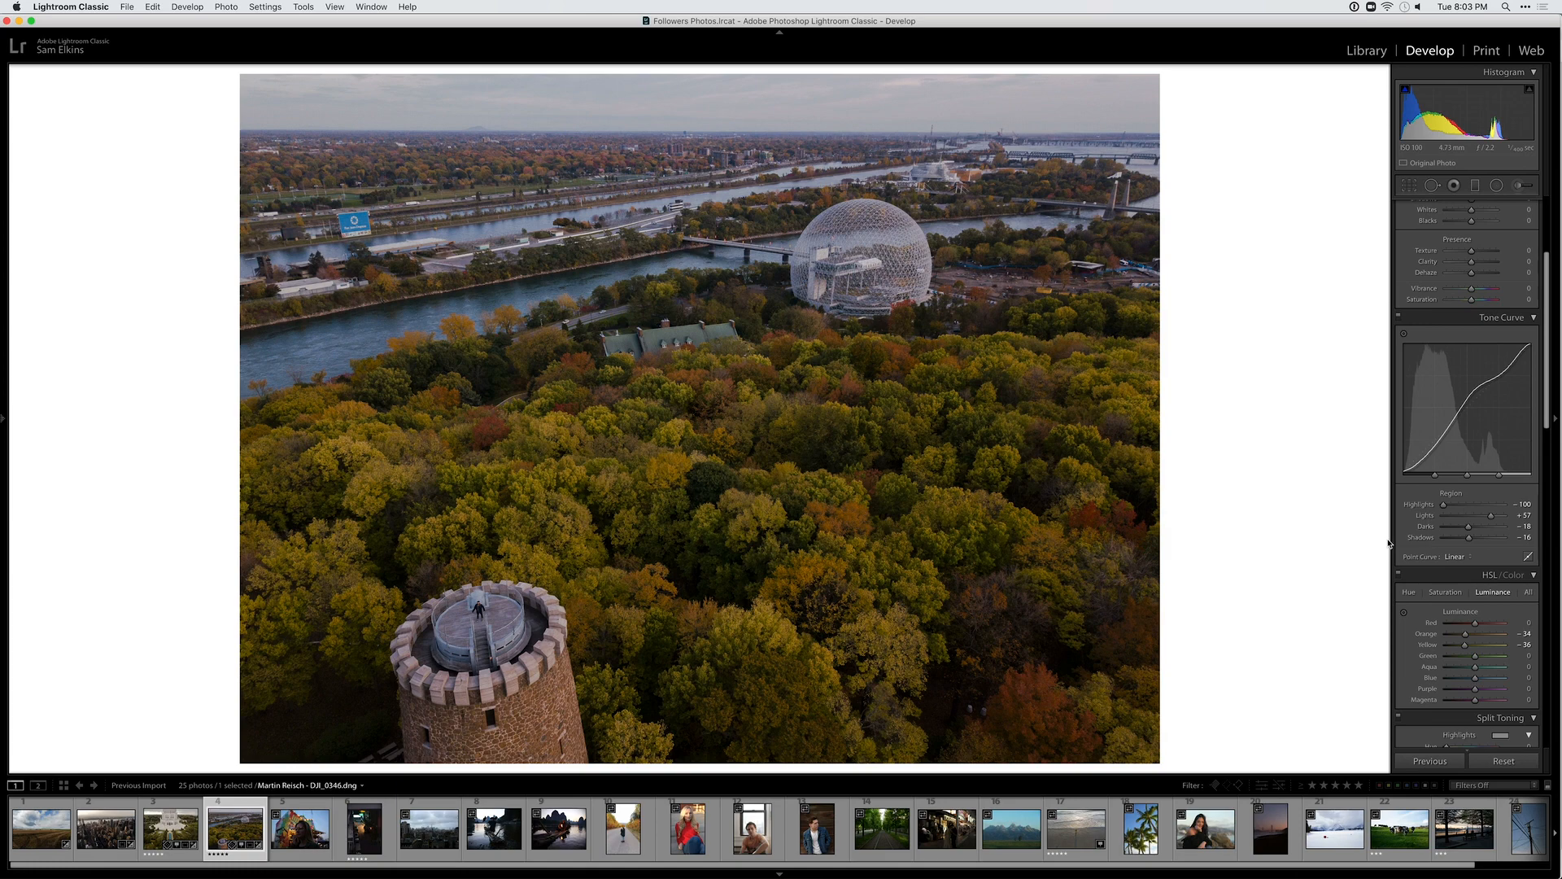
key("backslash")
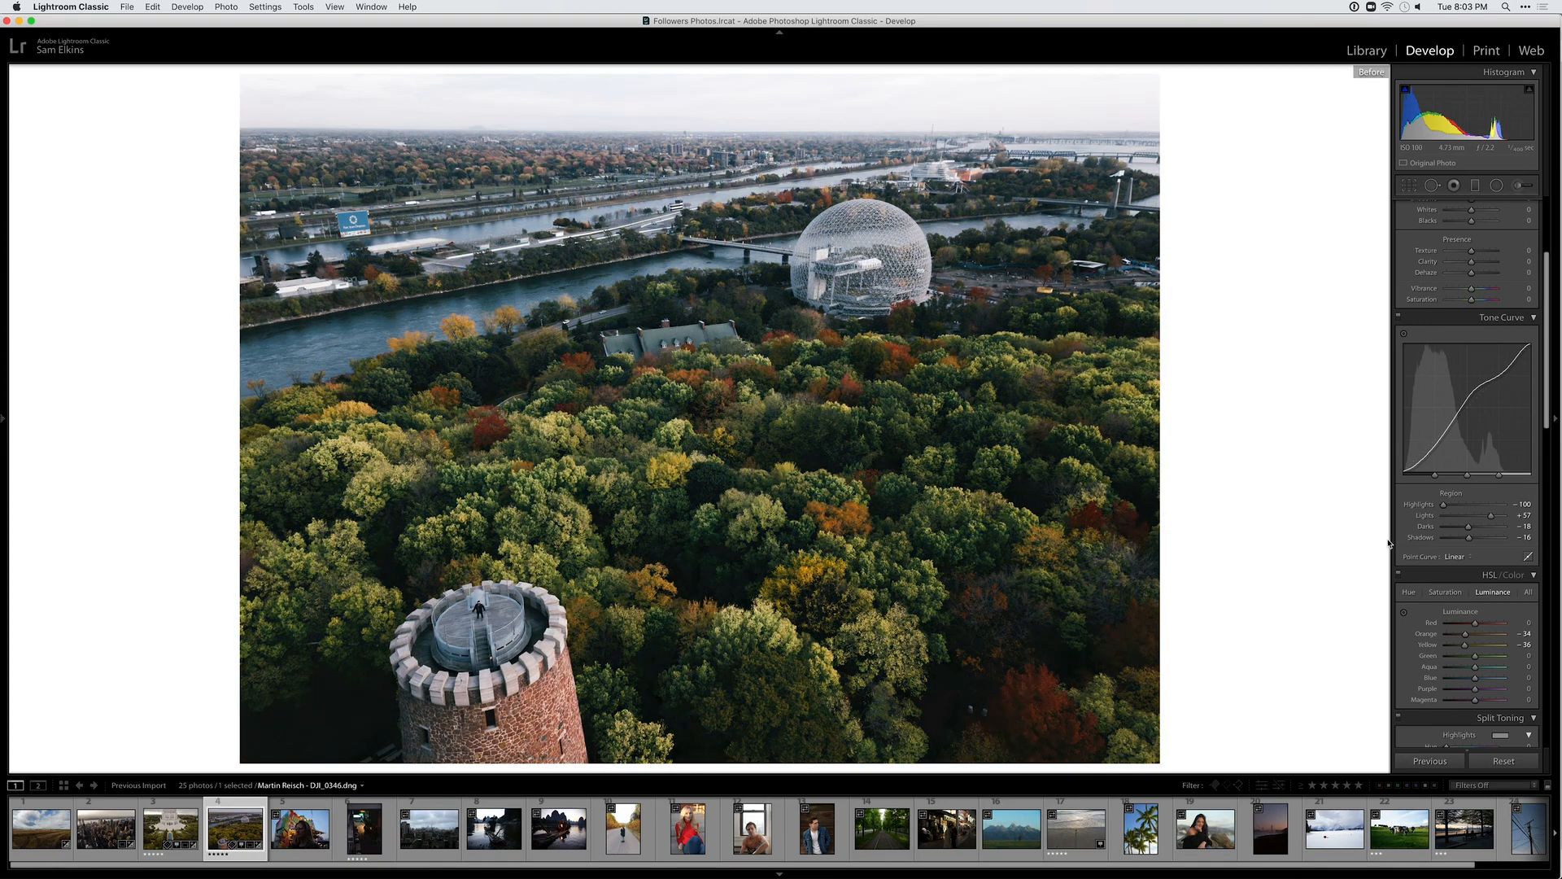
key("backslash")
key("backslash")
key("backslash")
key("backslash")
key("backslash")
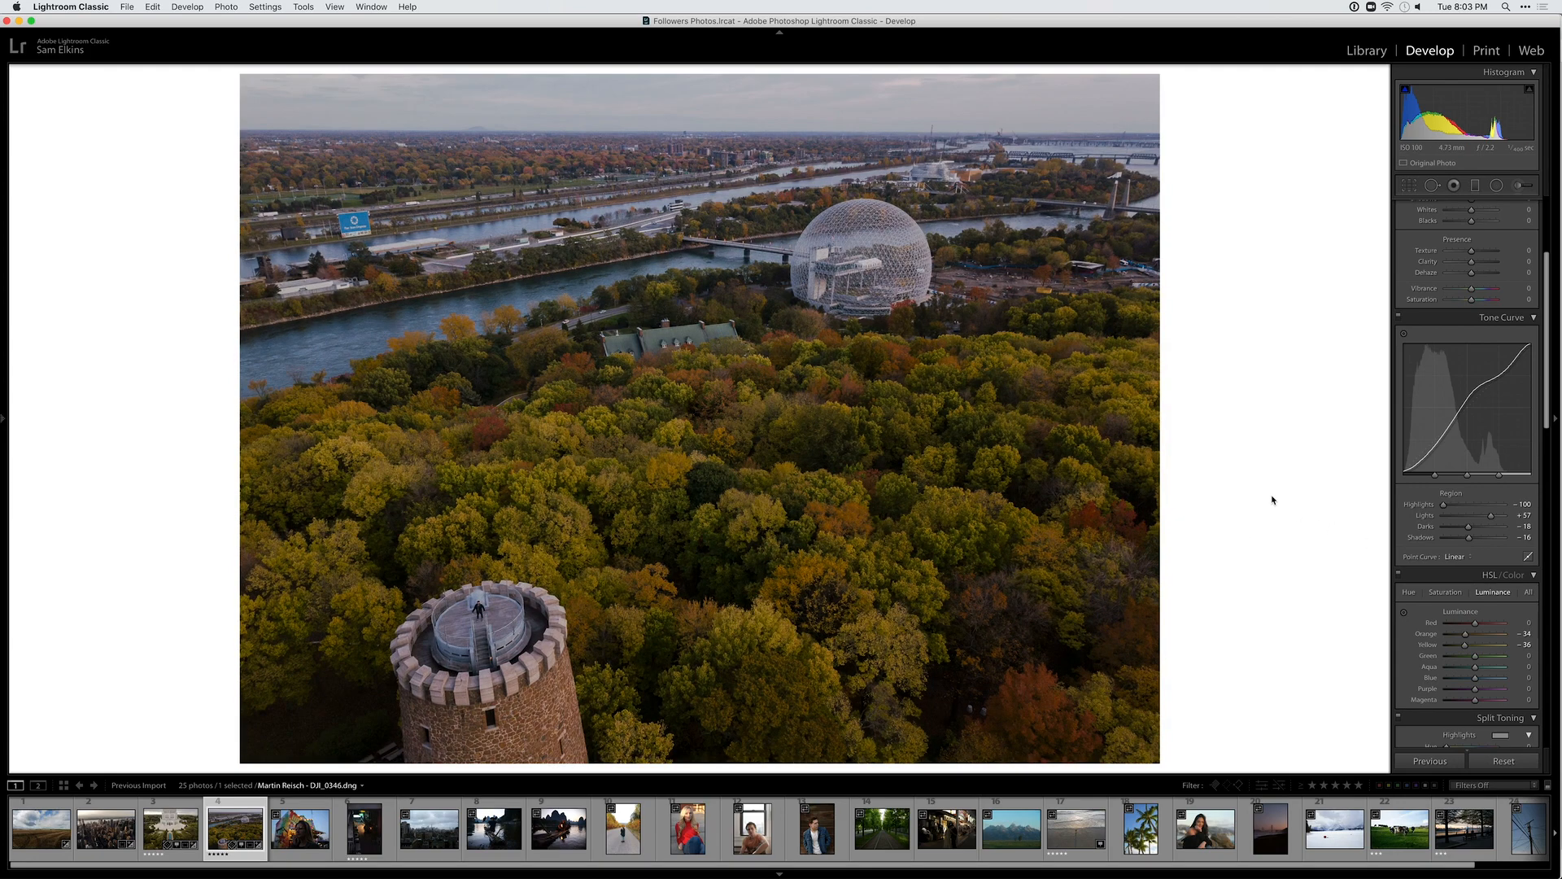
Open the fairground portrait and set its tone curve regions to Highlights −79, Lights +28, Darks −28 and Shadows −26
key("Right")
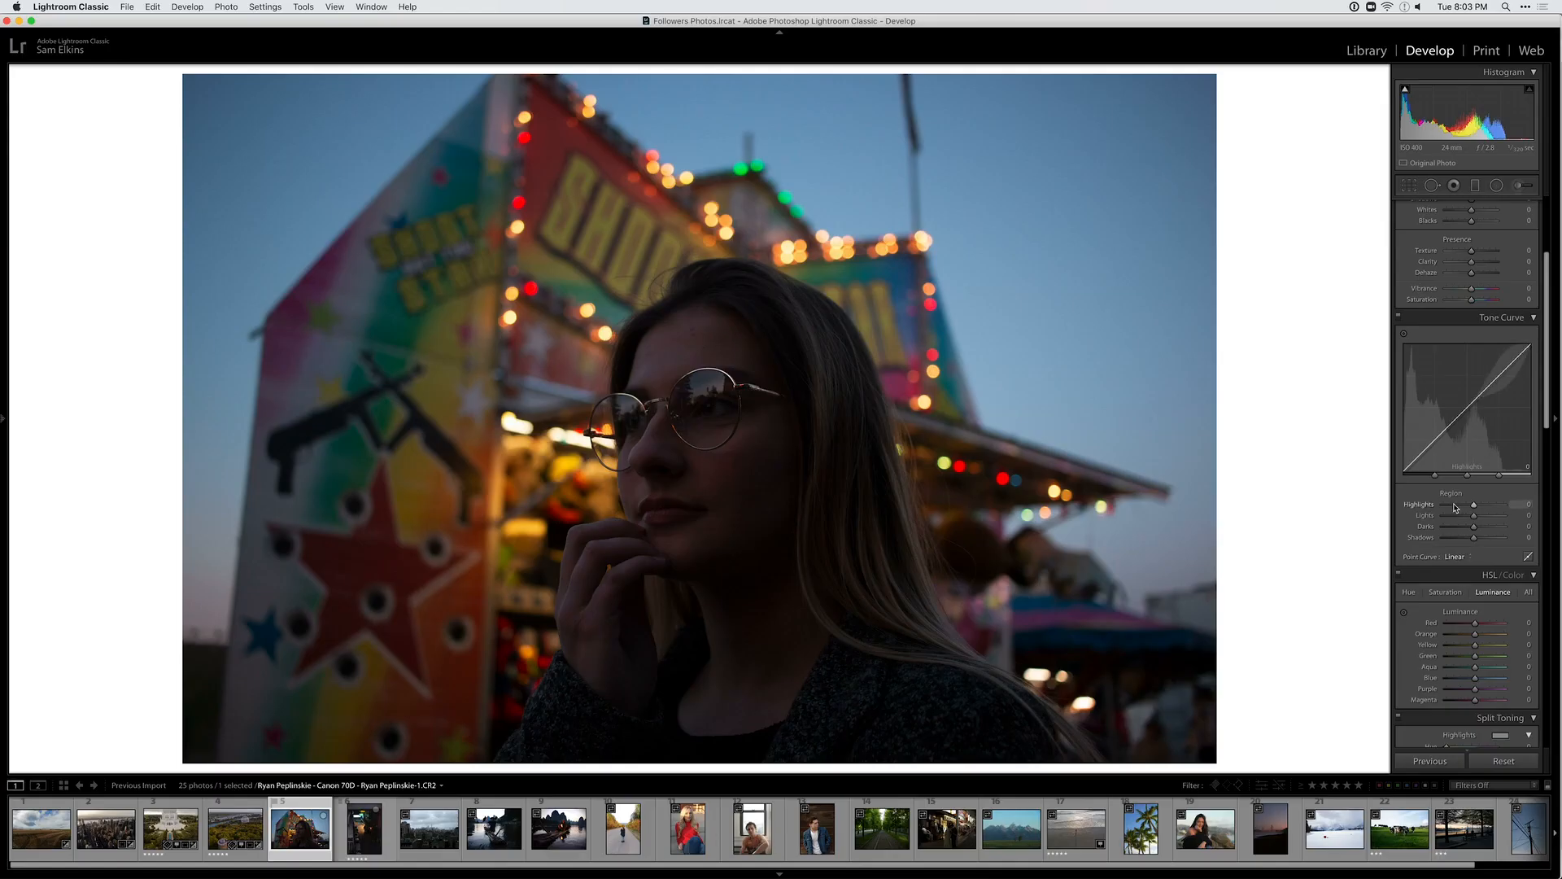
left_click(1450, 505)
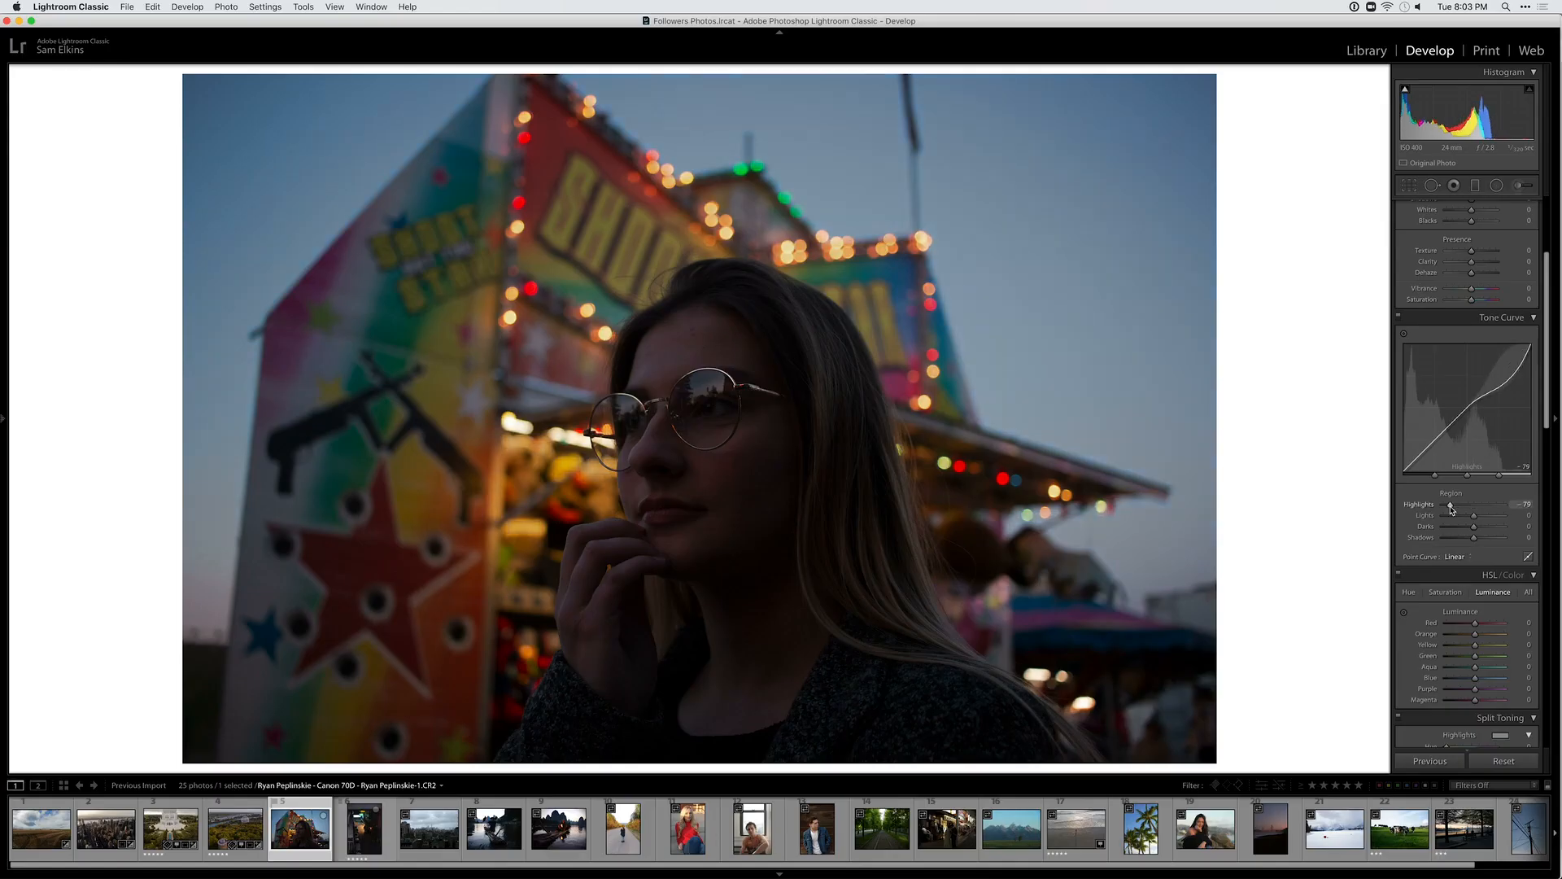
left_click_drag(1474, 516, 1465, 538)
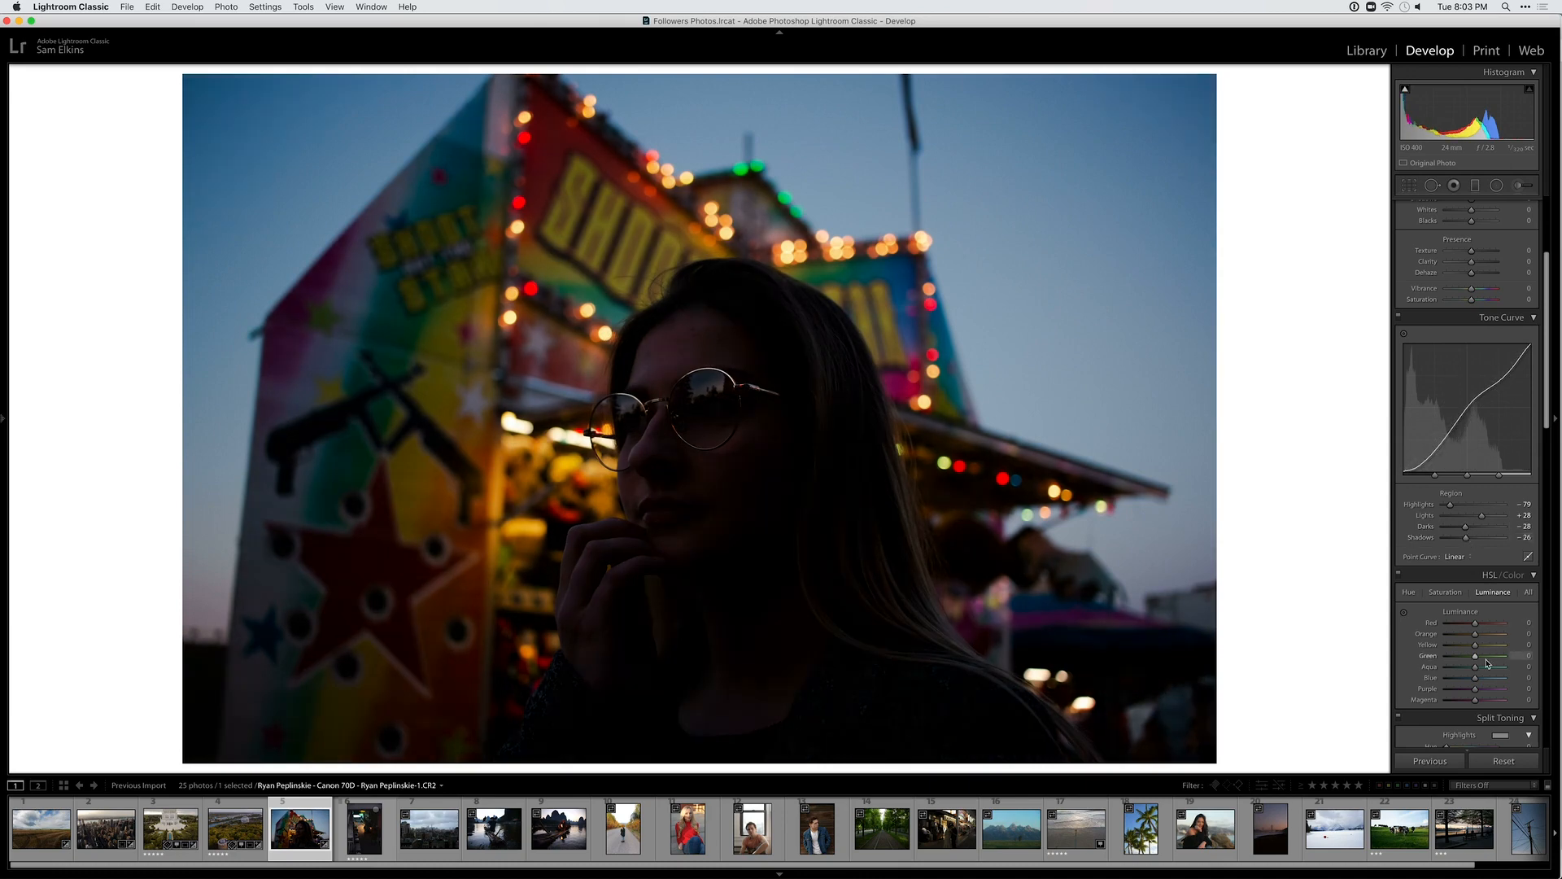
Enable chromatic aberration removal and lens profile corrections on the fairground portrait, and raise its Exposure to +2.45
scroll(1486, 648, "down", 10)
scroll(1486, 647, "down", 1)
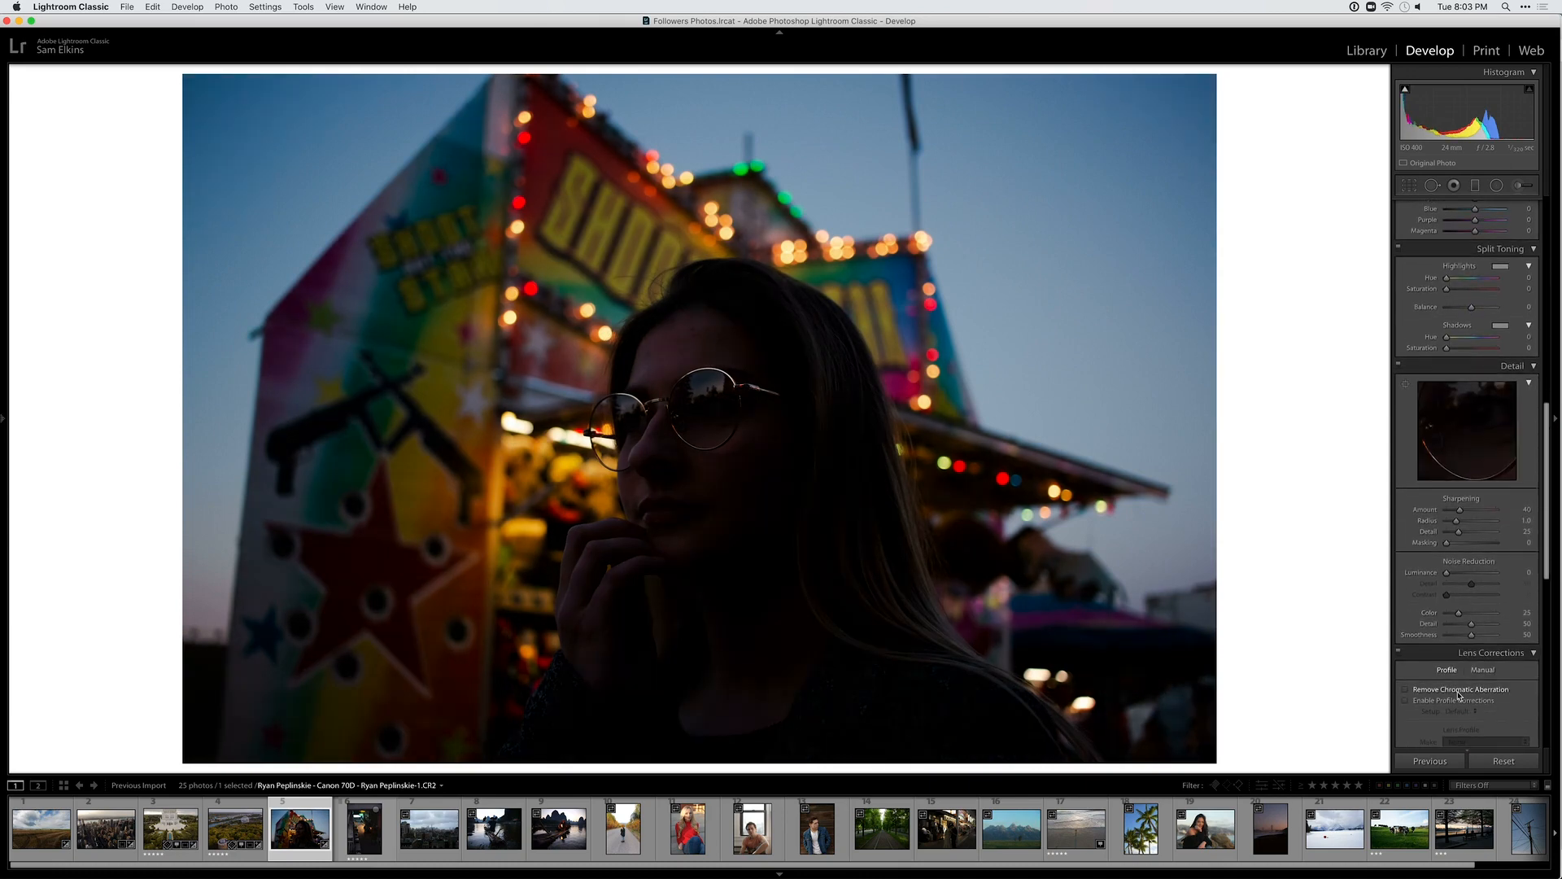
left_click(1458, 701)
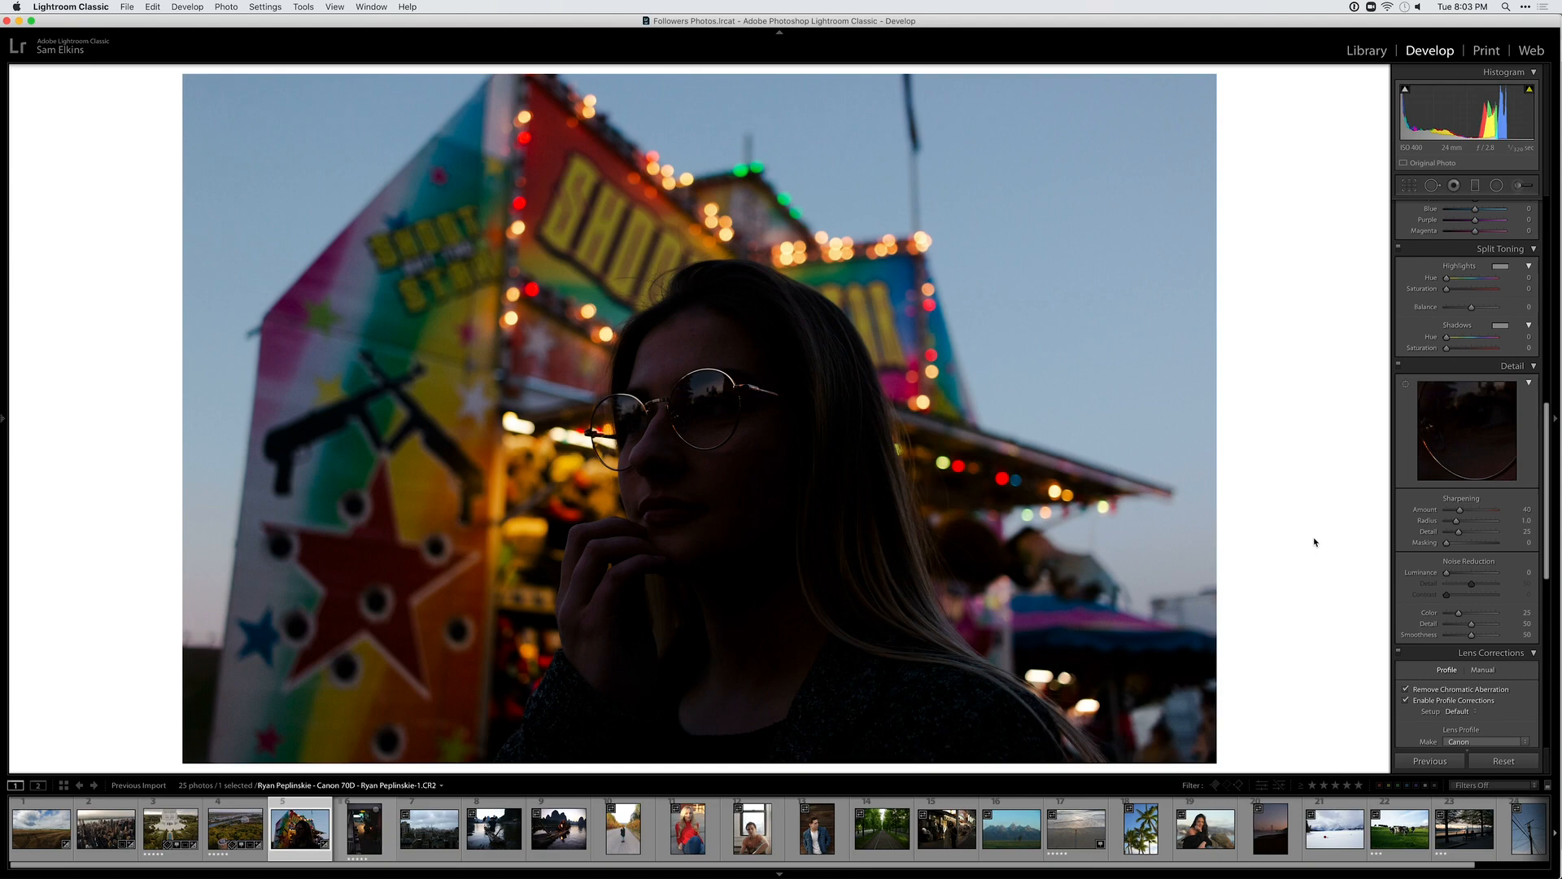
scroll(1478, 383, "up", 15)
left_click_drag(1471, 327, 1484, 325)
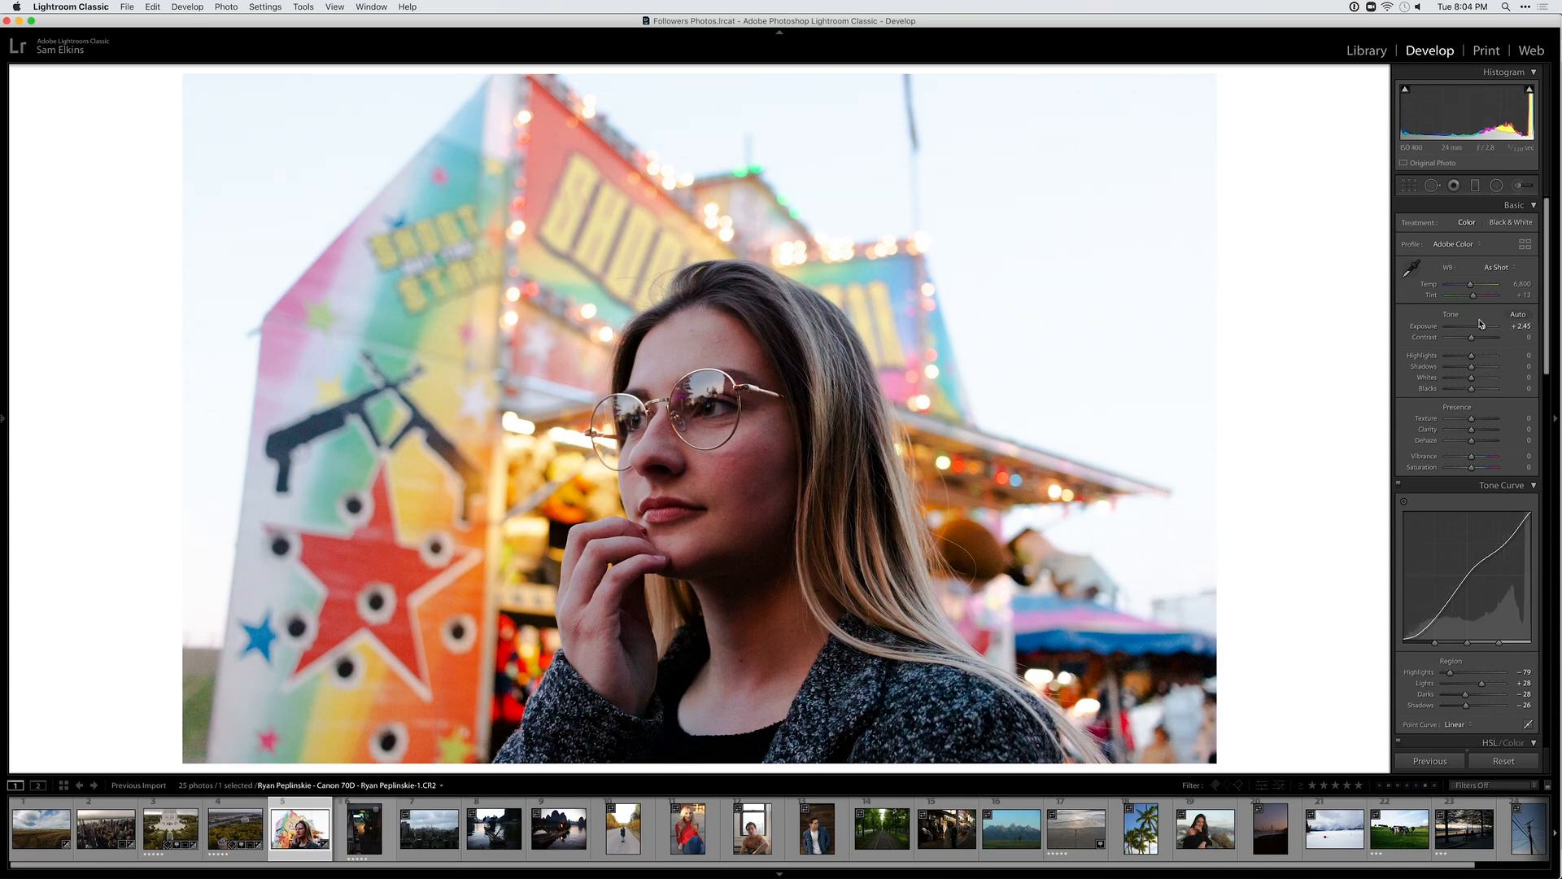
Set the portrait's sharpening Amount to 46 and noise reduction Luminance to 18, checking the face up close
scroll(1432, 404, "down", 3)
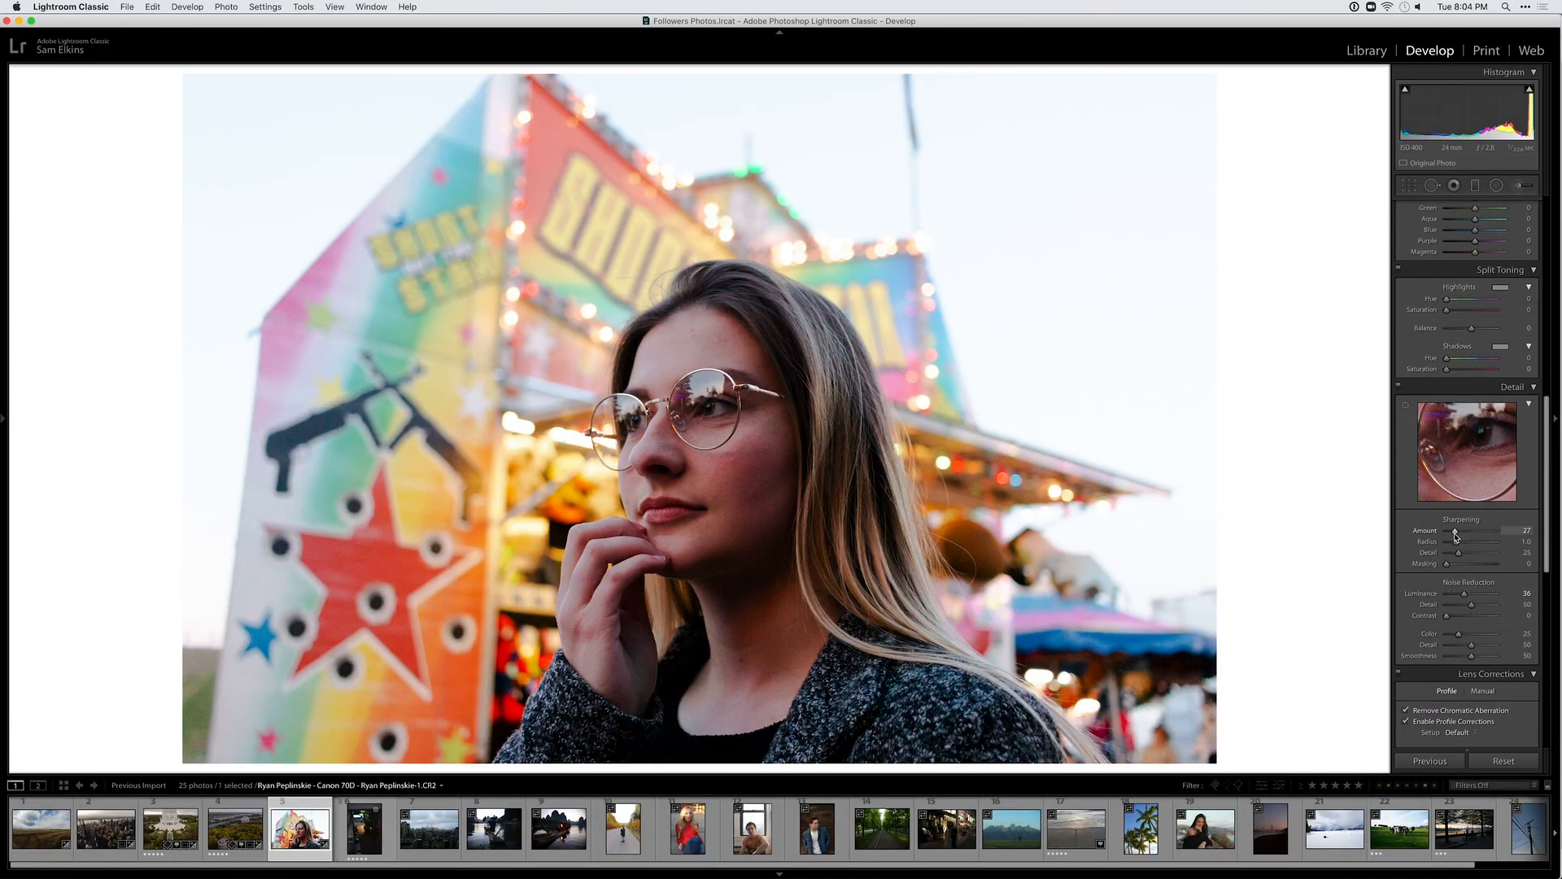
left_click_drag(1460, 594, 1457, 595)
left_click(705, 399)
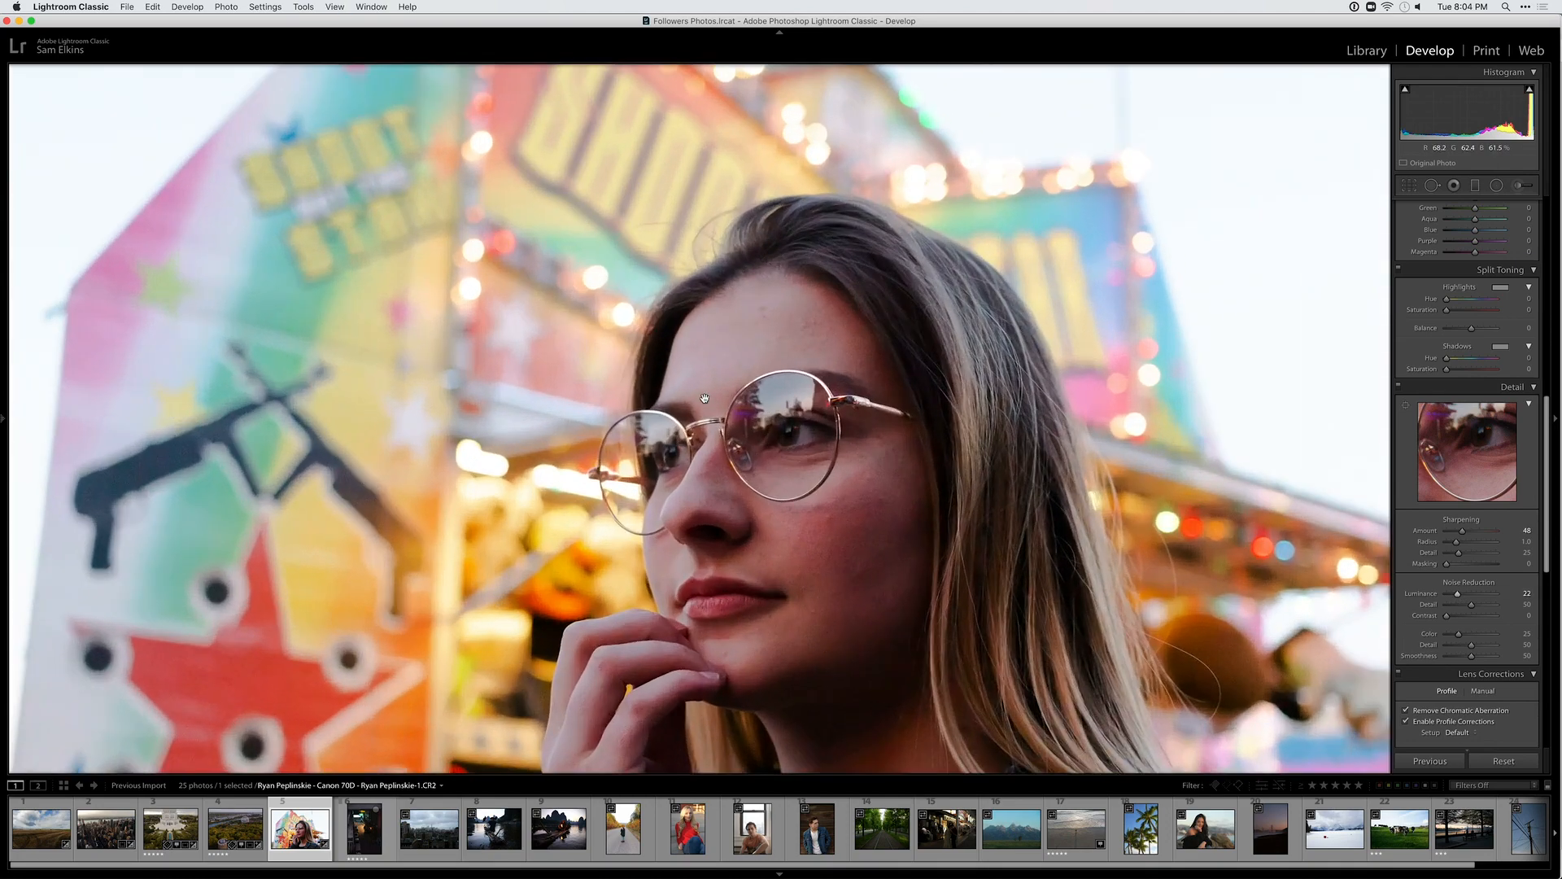
left_click_drag(888, 532, 929, 500)
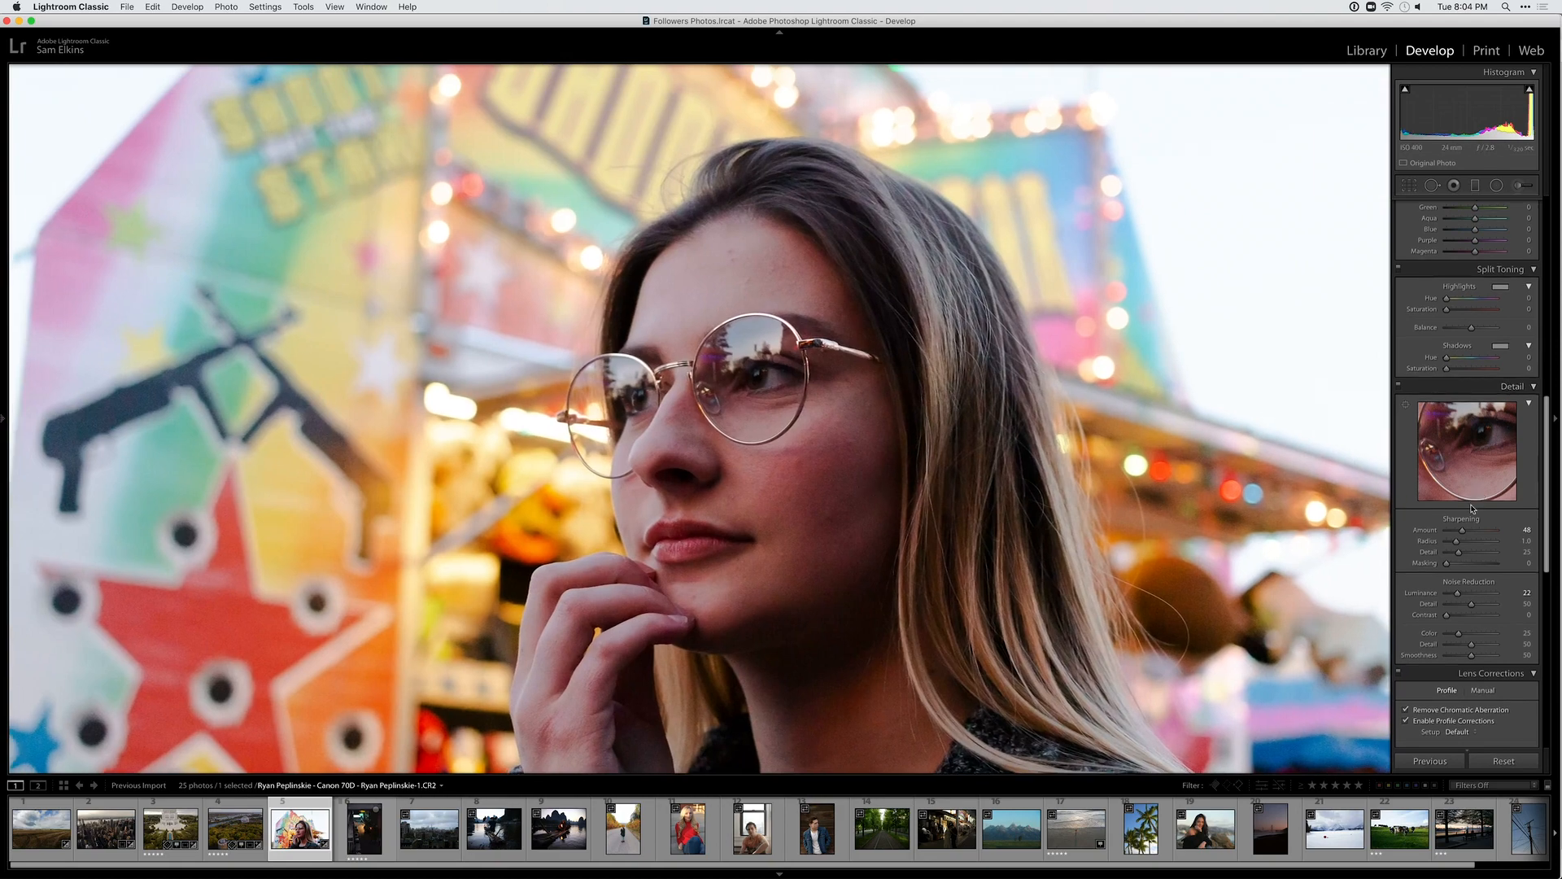
left_click_drag(1462, 530, 1465, 530)
left_click_drag(1458, 599, 1455, 599)
left_click_drag(691, 427, 694, 281)
left_click_drag(580, 452, 604, 267)
left_click(604, 267)
left_click(1022, 301)
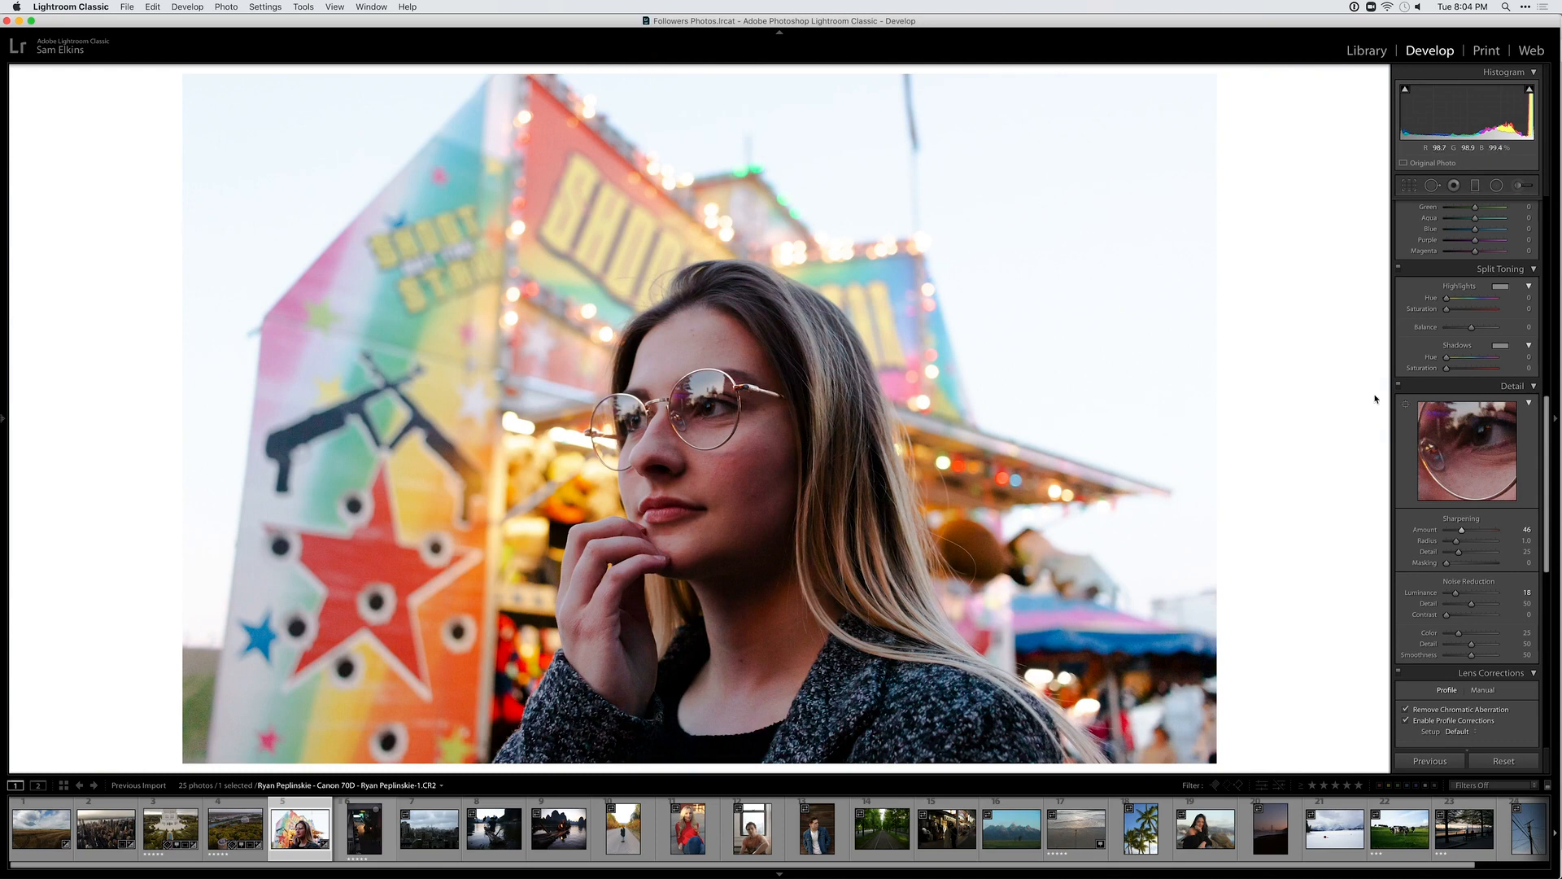
Set the Red saturation to −29 on the fairground portrait
scroll(1465, 456, "up", 10)
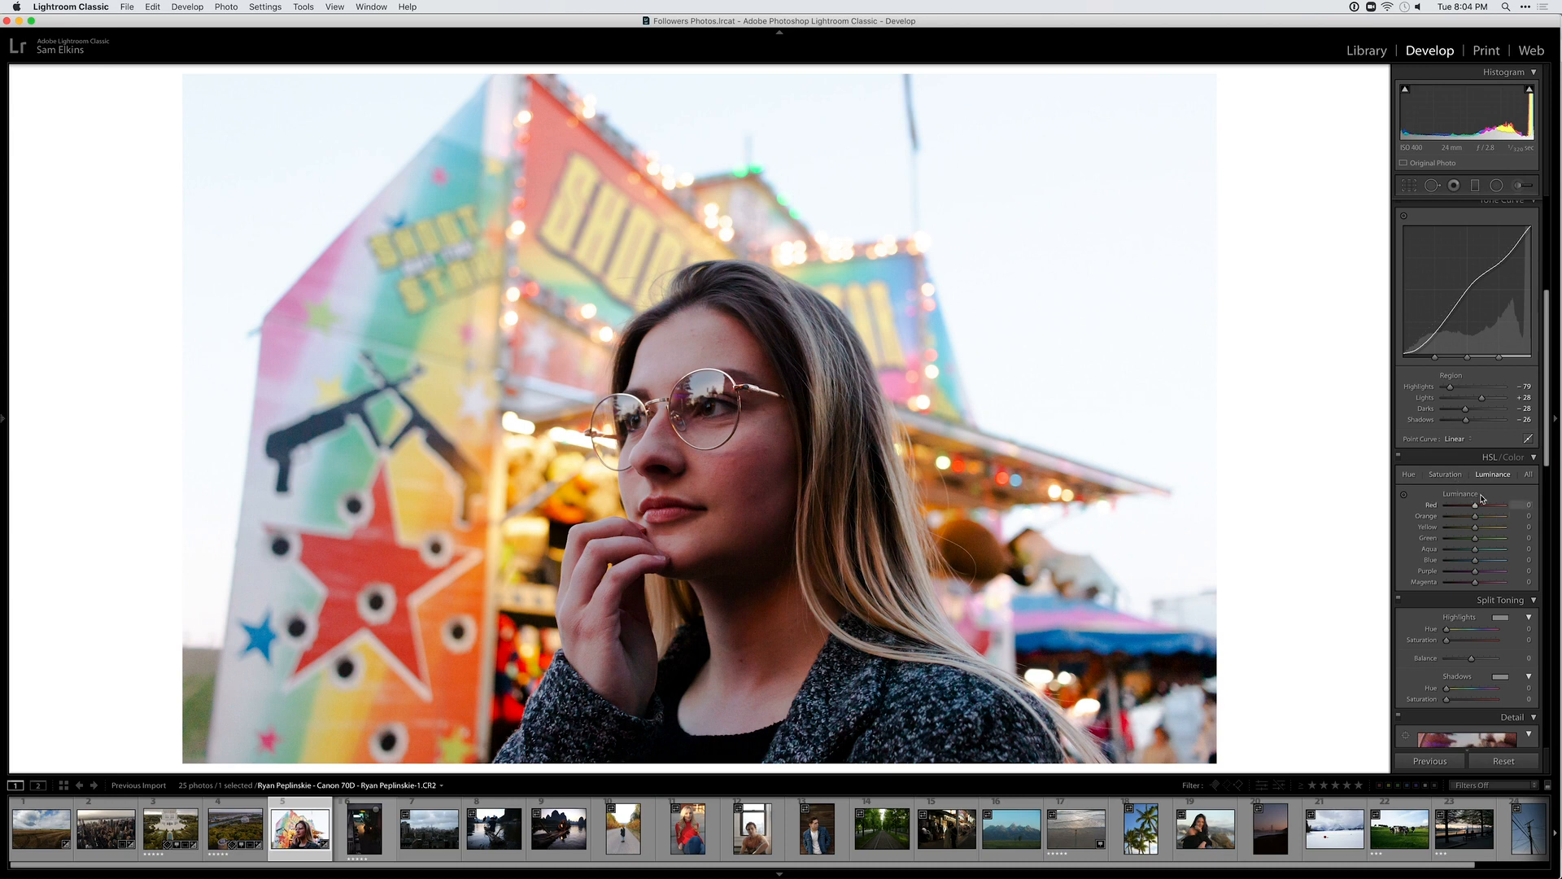
left_click(1445, 475)
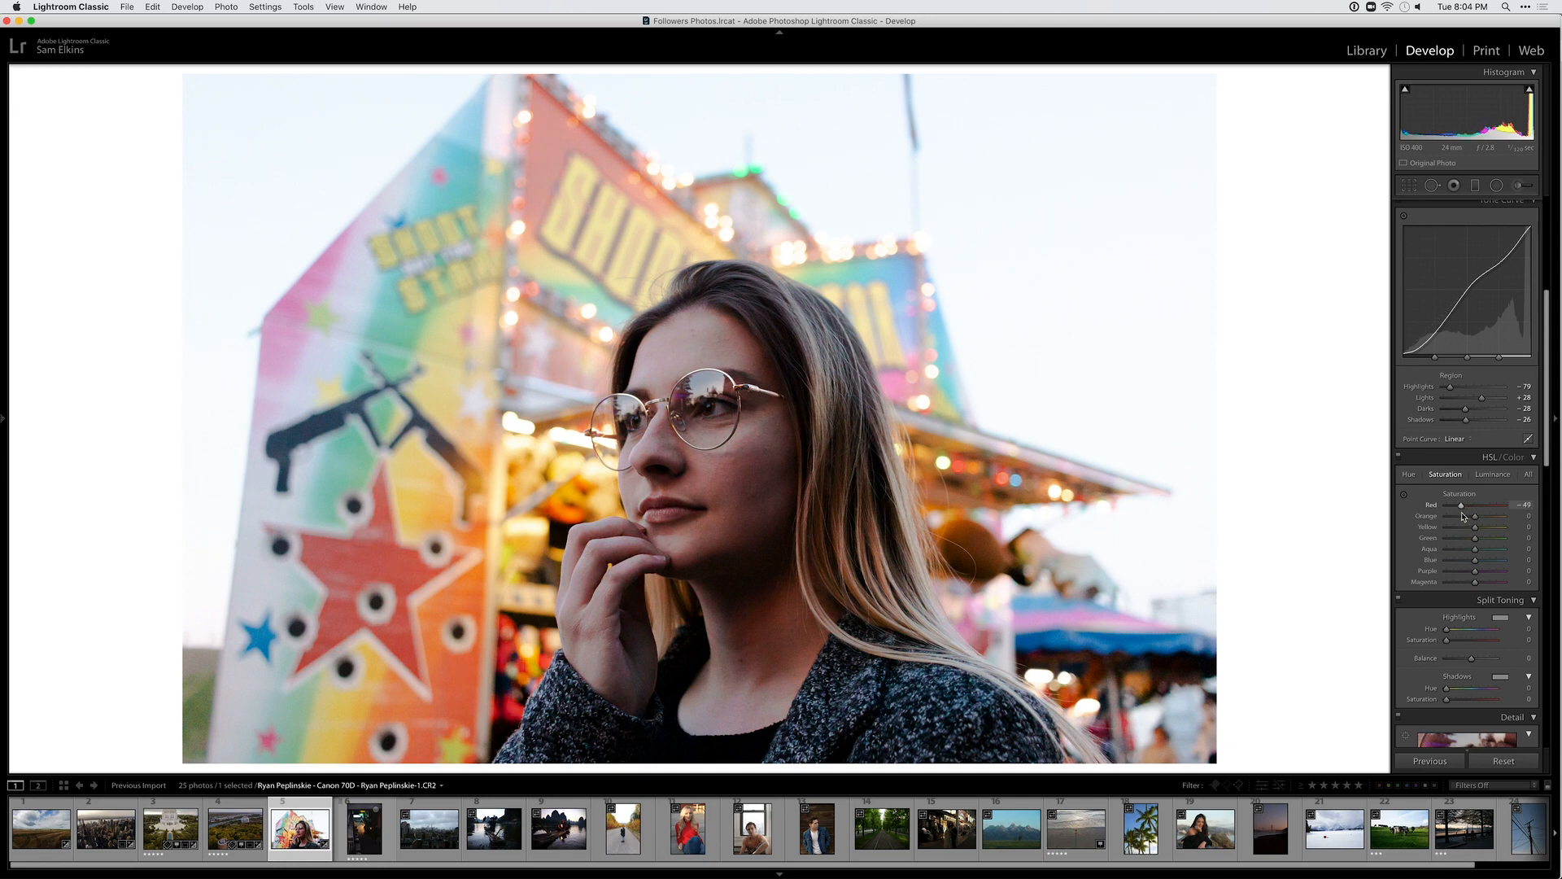
left_click_drag(1465, 514, 1378, 508)
left_click_drag(1266, 498, 1464, 516)
Compare the edited fairground portrait with its original, both toggled and side by side
key("backslash")
key("backslash")
key("y")
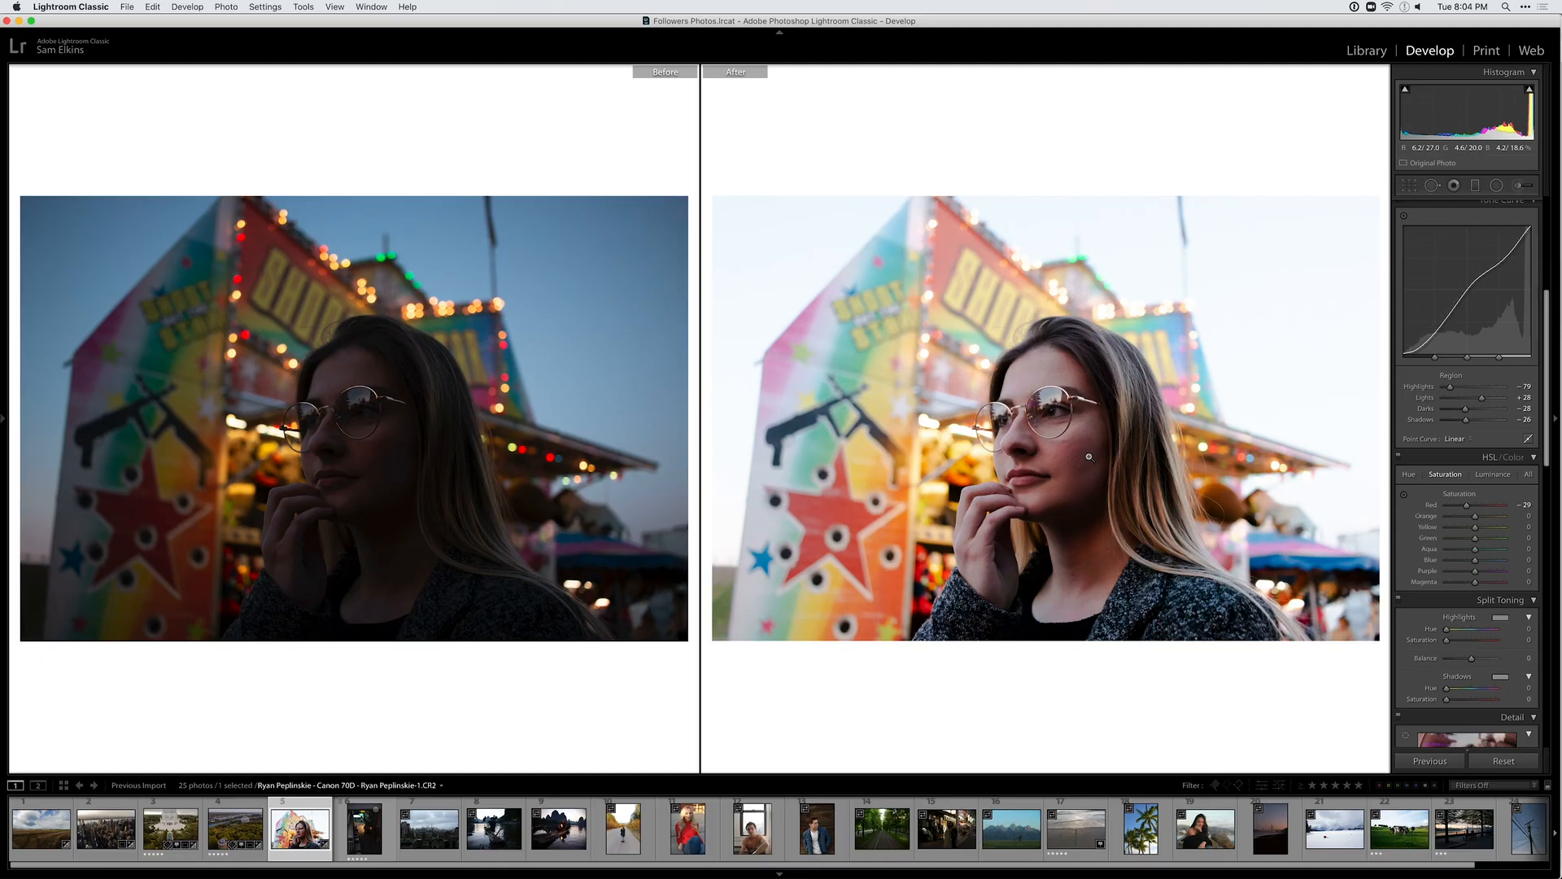
key("y")
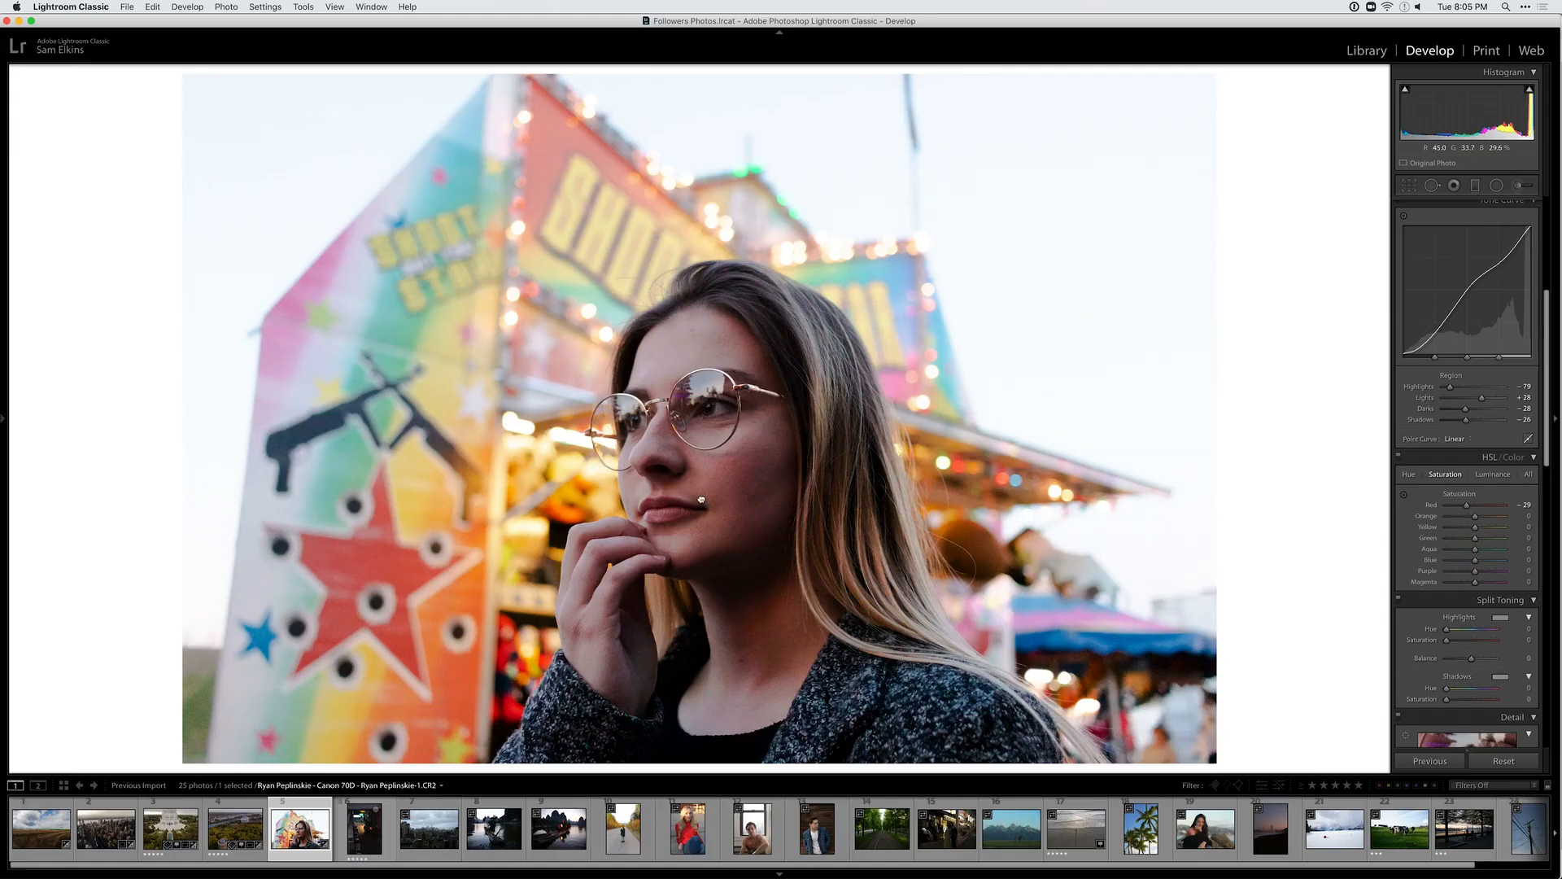
Check the portrait's face up close and set the noise reduction Luminance to 24
left_click(702, 499)
left_click(702, 501)
scroll(1482, 657, "down", 10)
scroll(1472, 585, "up", 5)
scroll(1460, 507, "up", 3)
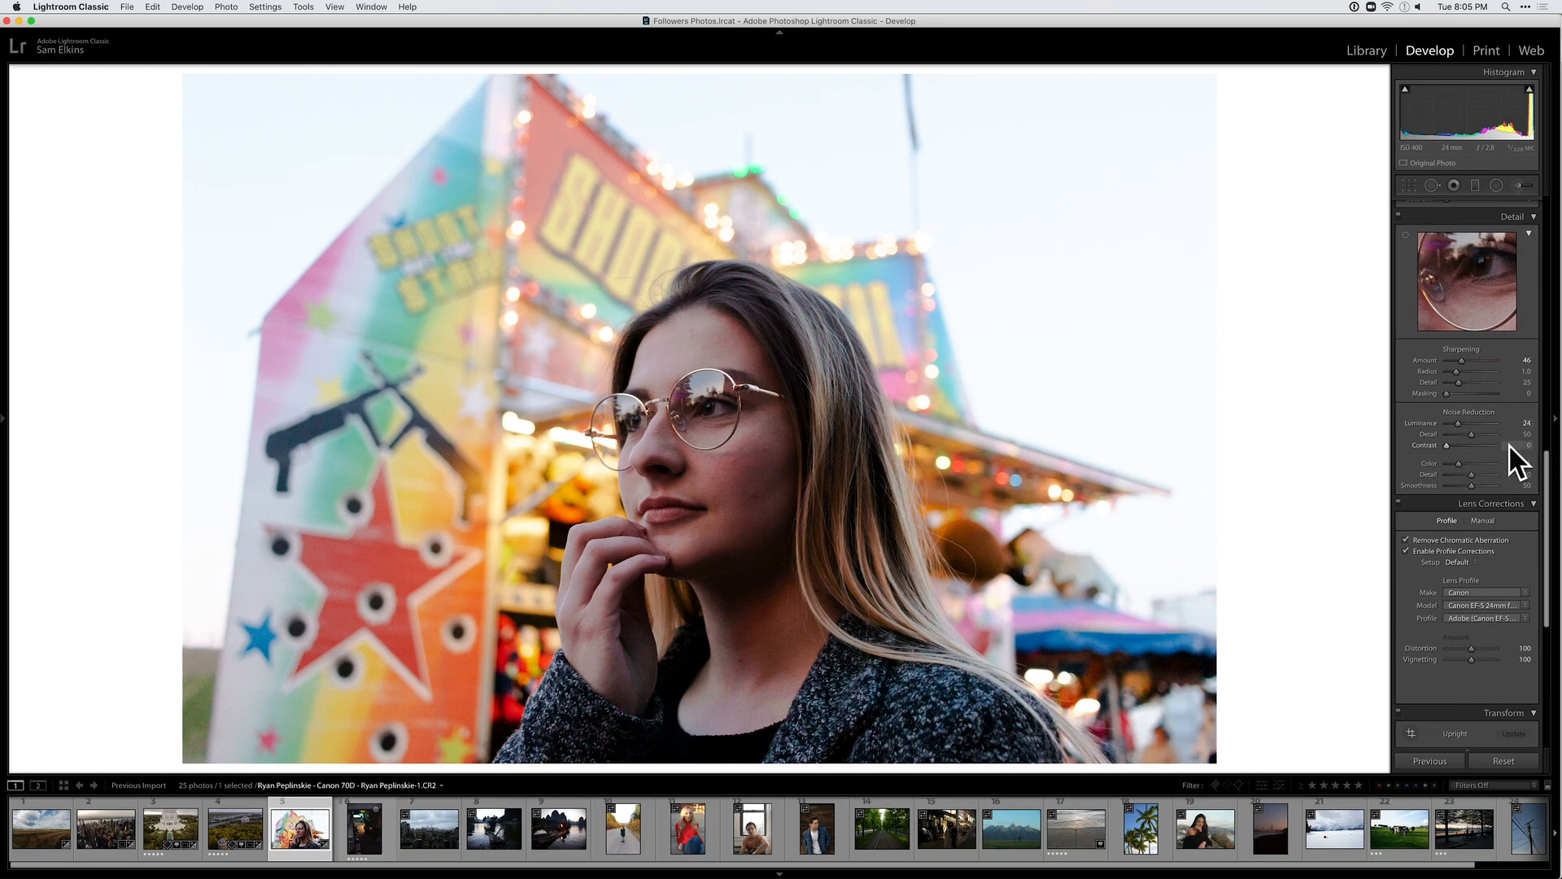
Set the fairground portrait's Highlights to −100 and Shadows to +20, and lower its Exposure slightly
scroll(1505, 456, "up", 10)
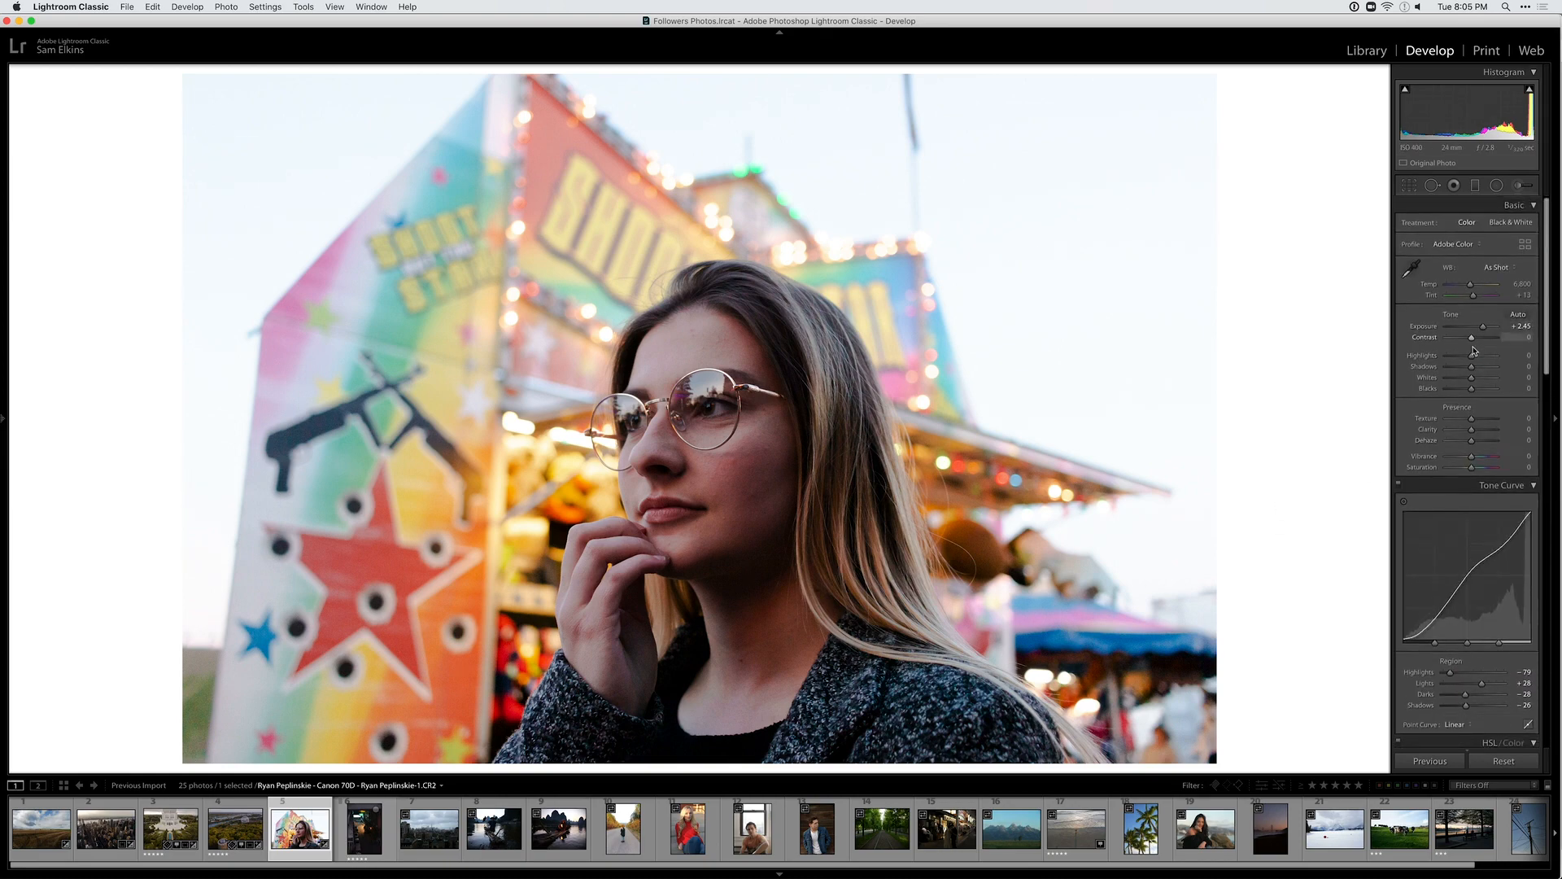
left_click_drag(1471, 356, 1425, 361)
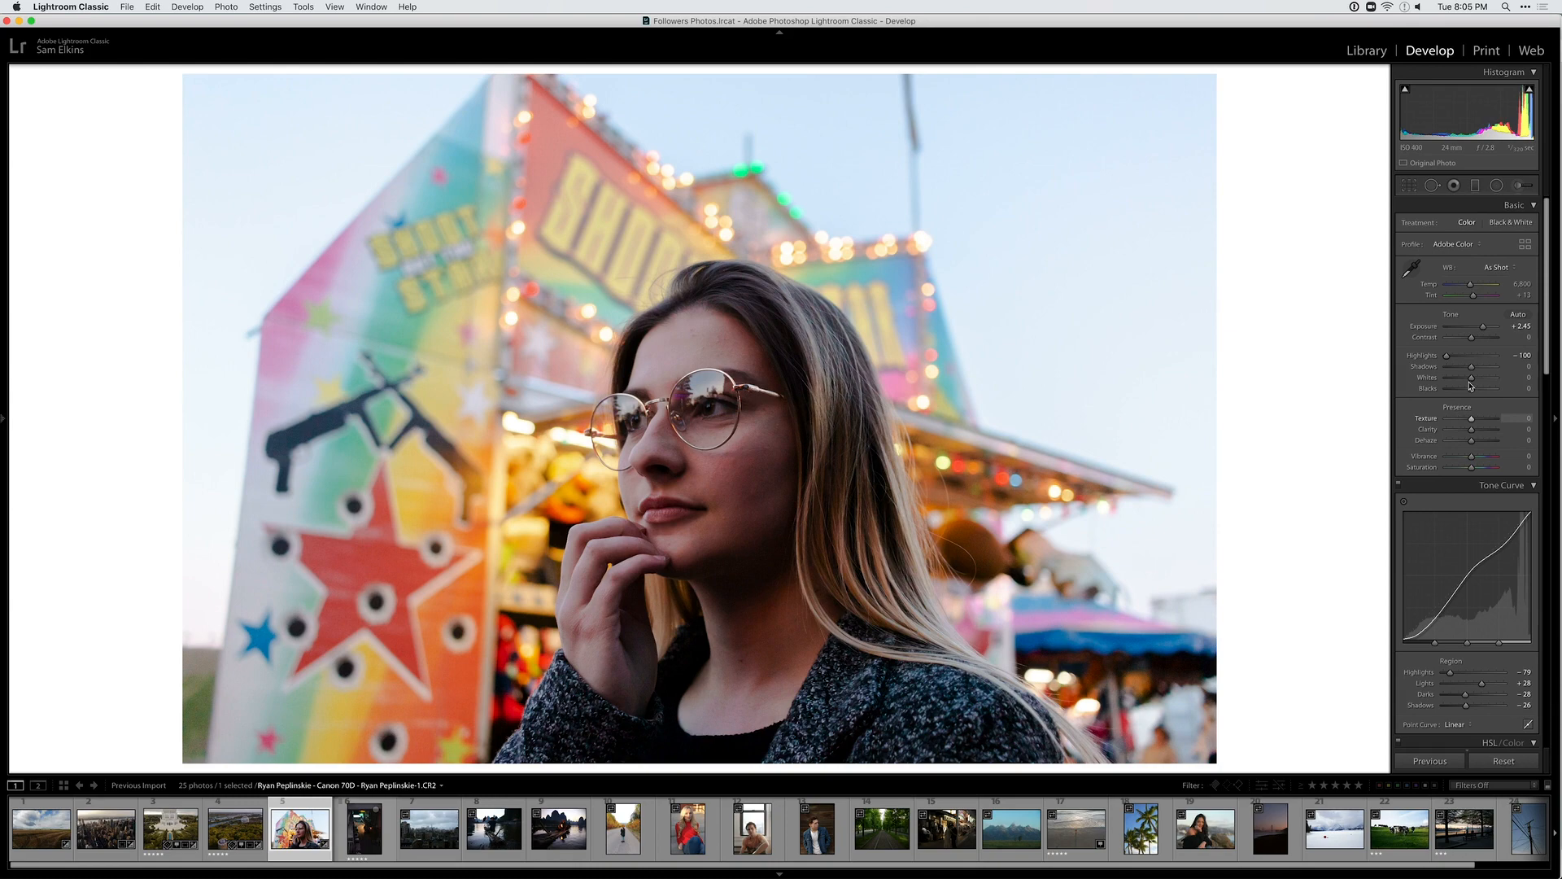
left_click_drag(1476, 372, 1477, 373)
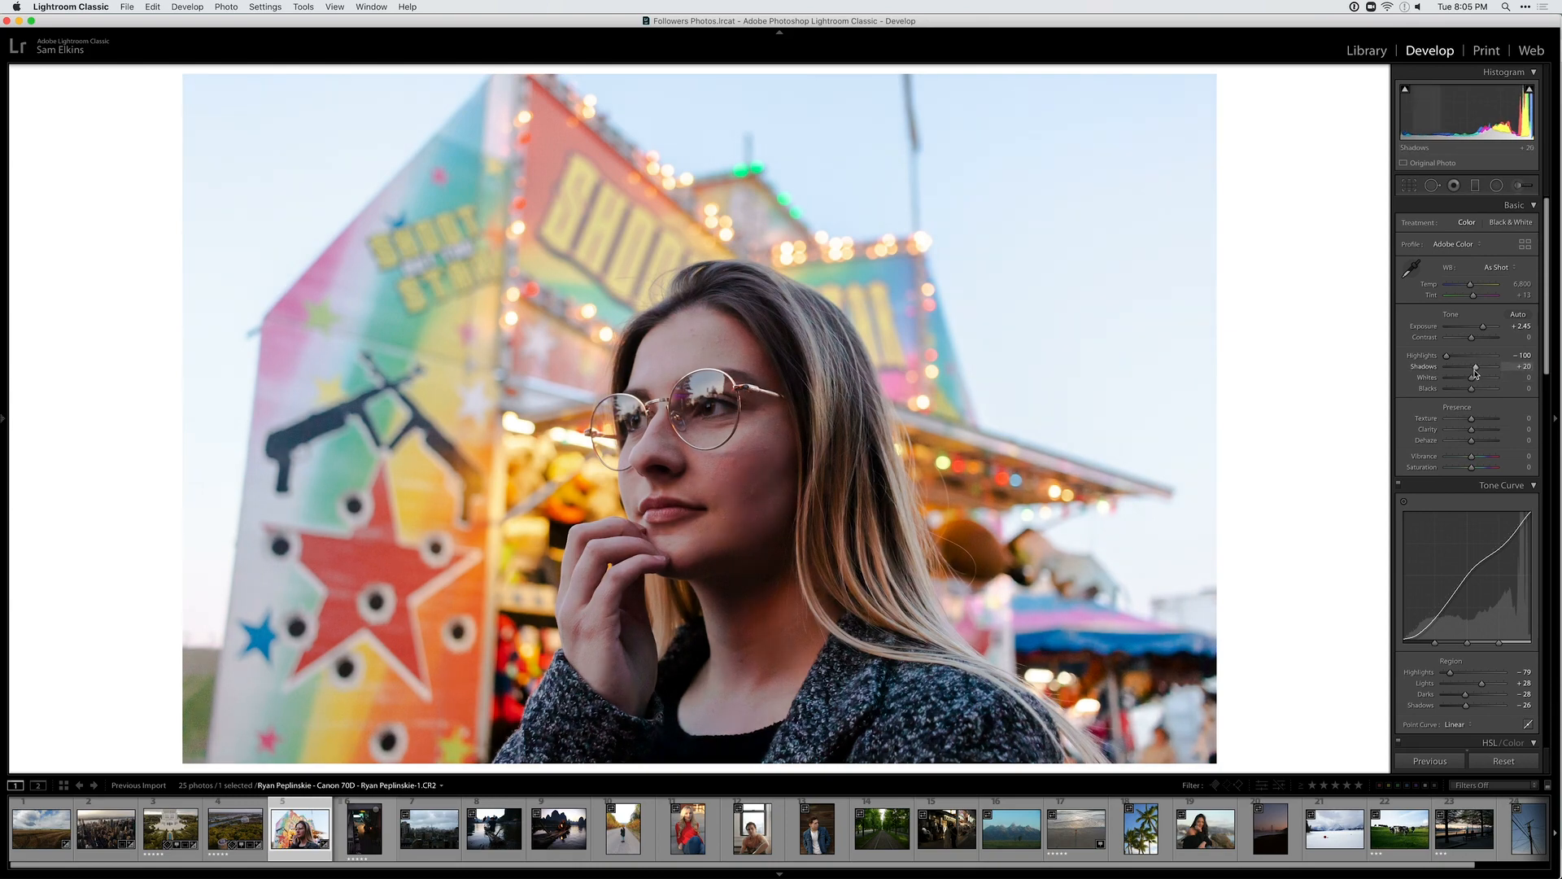
key("minus")
Toggle the fairground portrait between its edited and original versions to compare the tones
key("backslash")
key("backslash")
key("backslash")
key("backslash")
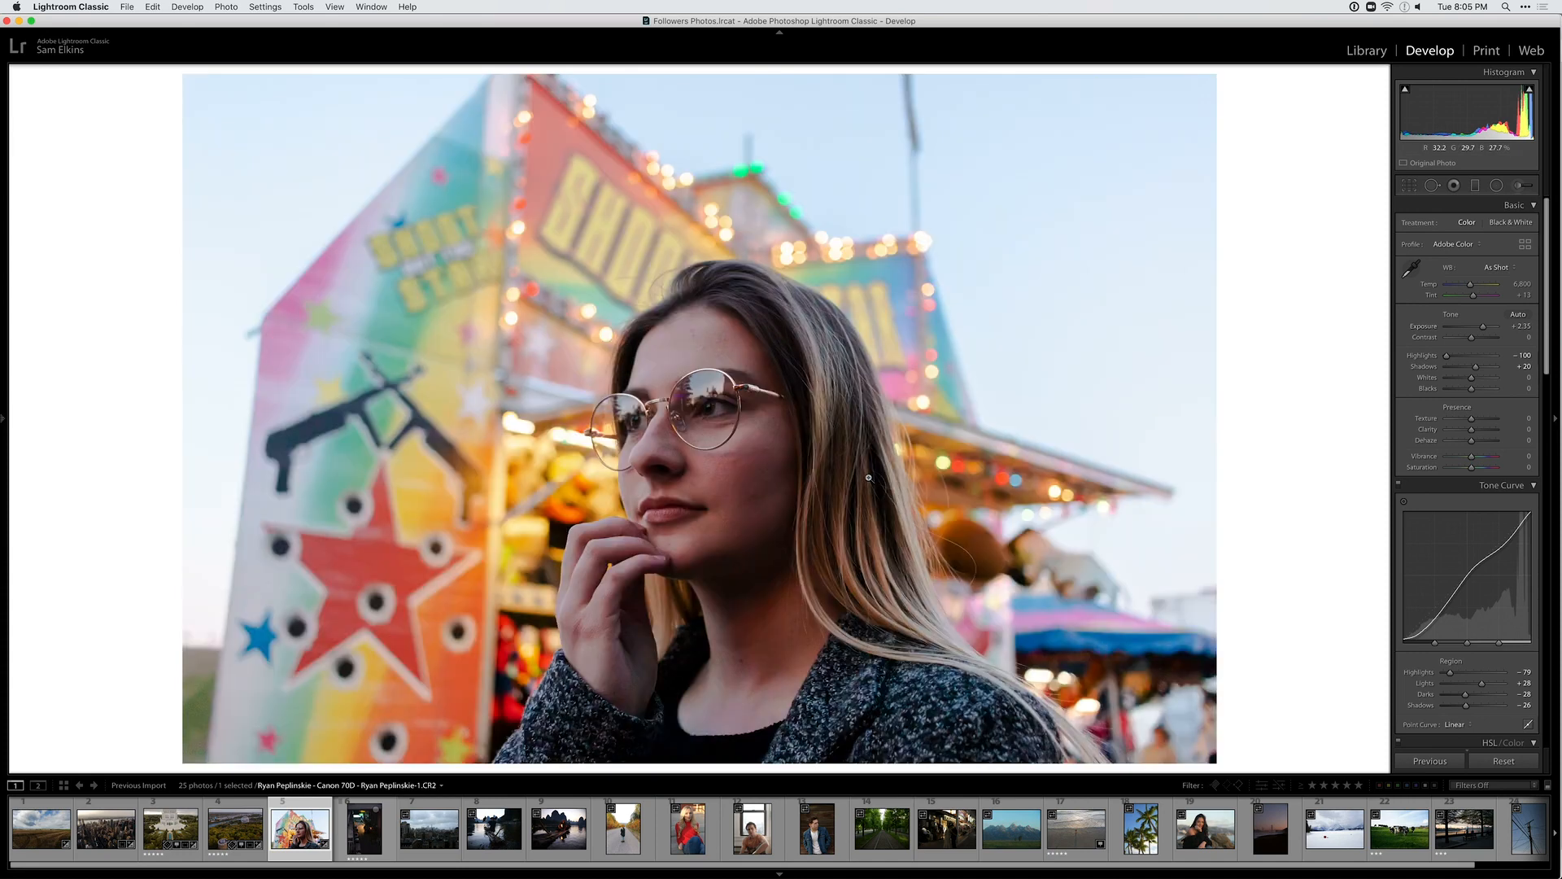
Set the portrait's Red saturation to −40 and compare the result with the original
scroll(1456, 569, "down", 5)
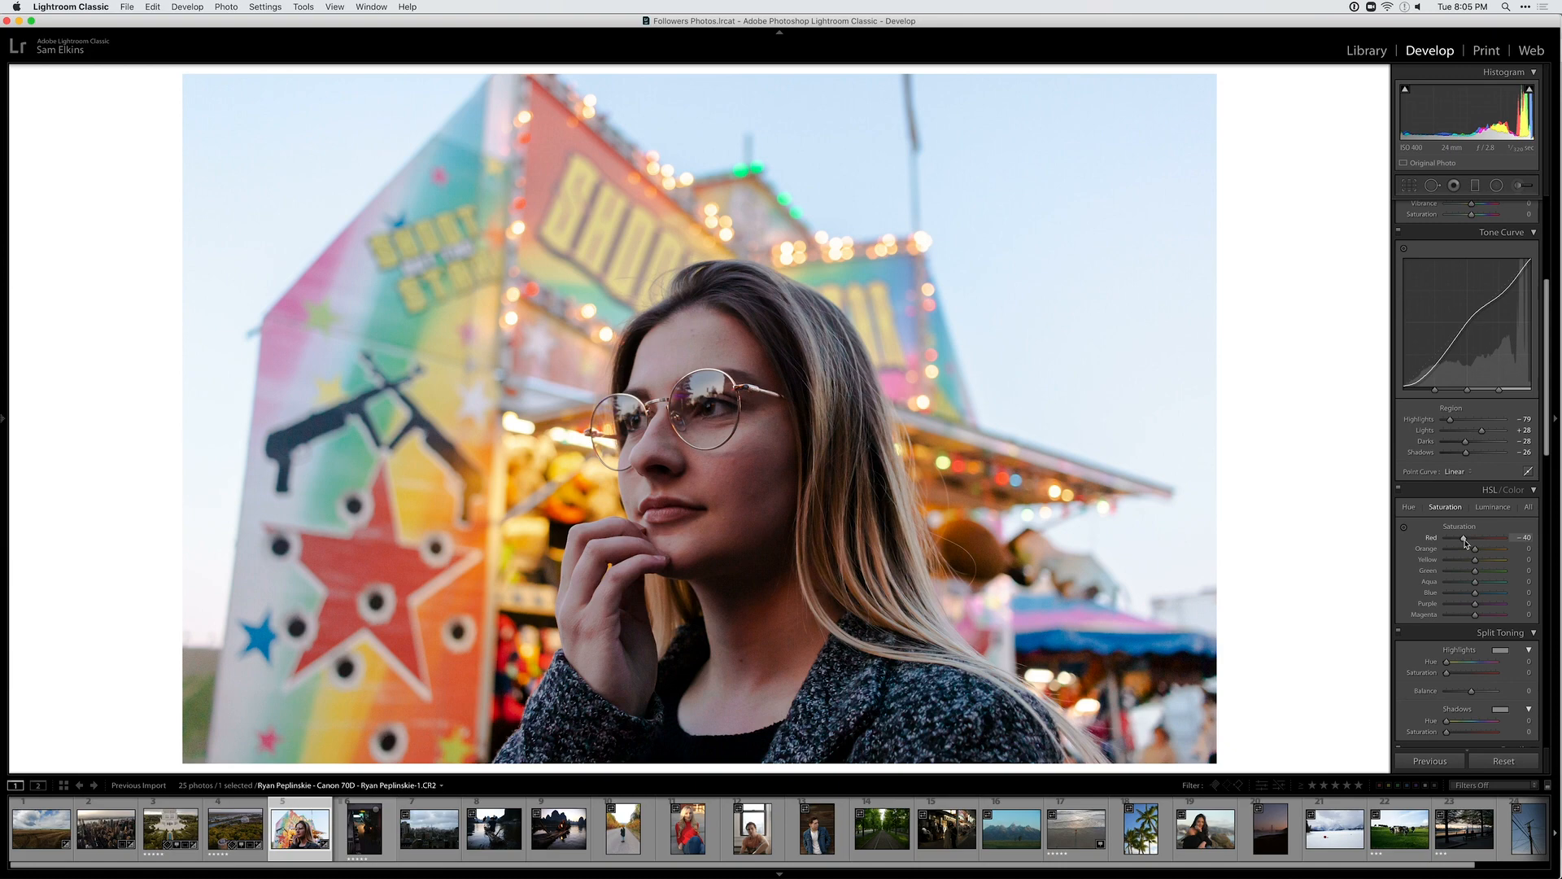
key("backslash")
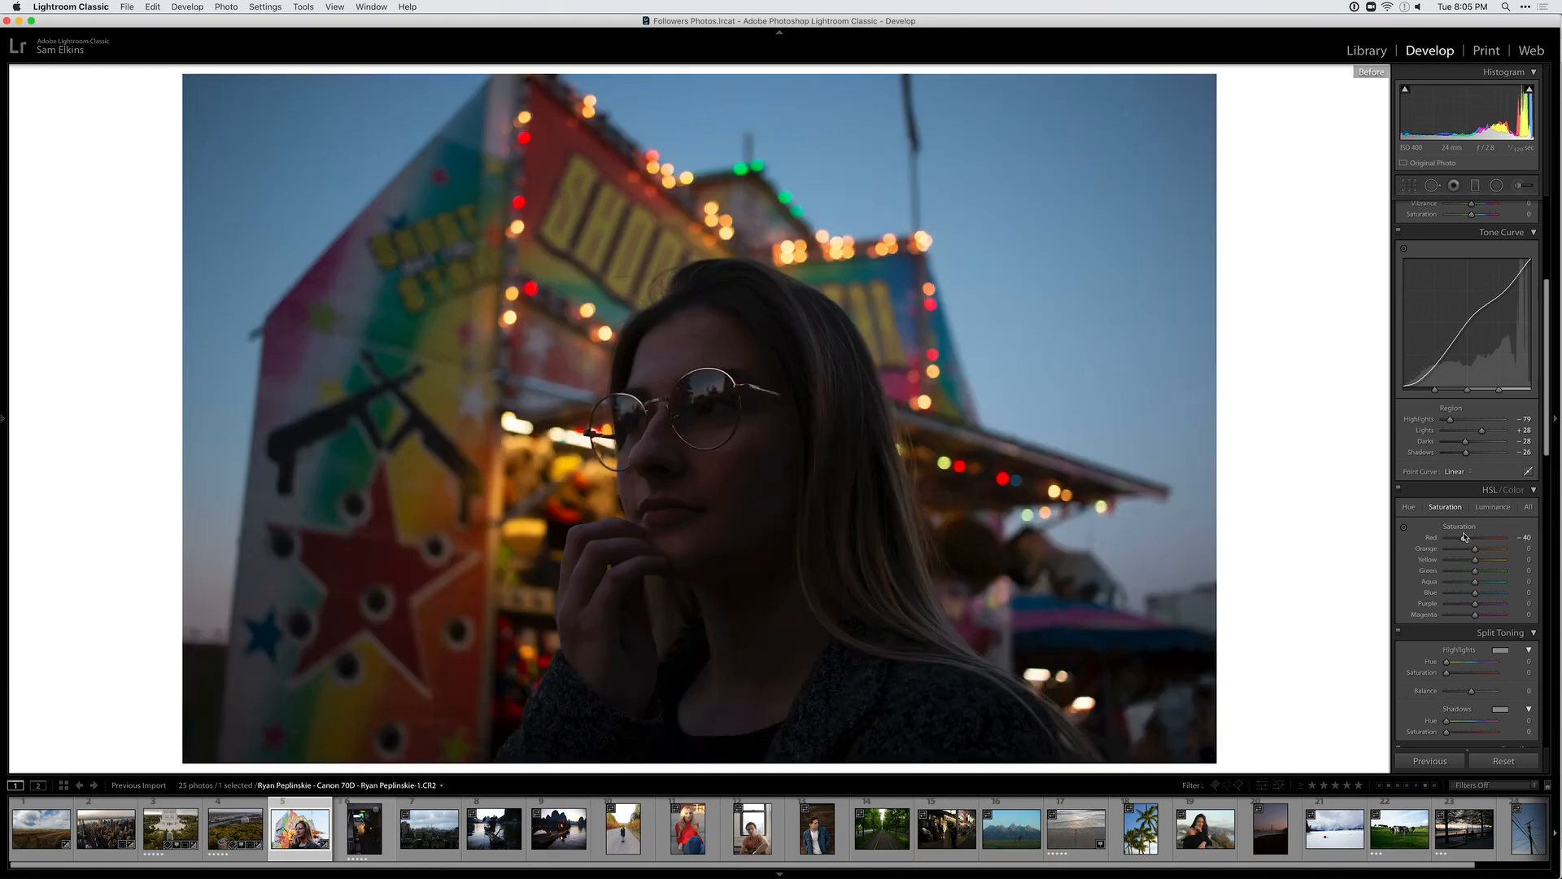
key("backslash")
key("backslash")
key("backslash")
key("backslash")
key("backslash")
key("y")
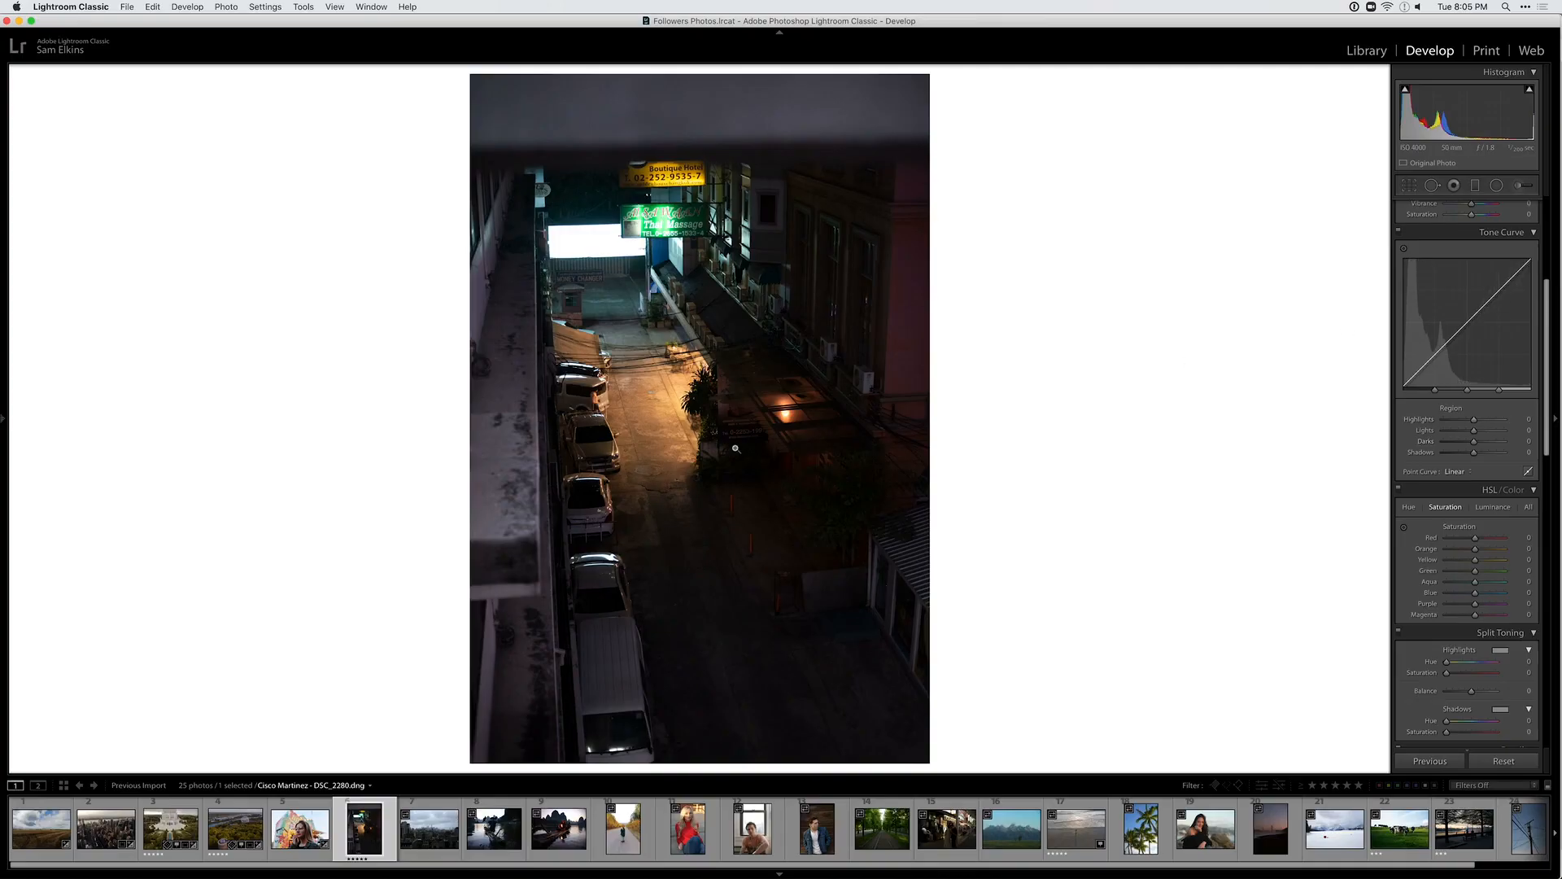
Set the night alley photo's tone curve to Highlights −100, Lights +32, Darks −16 and Shadows −1, and raise the RGB point curve's midtones
left_click(657, 413)
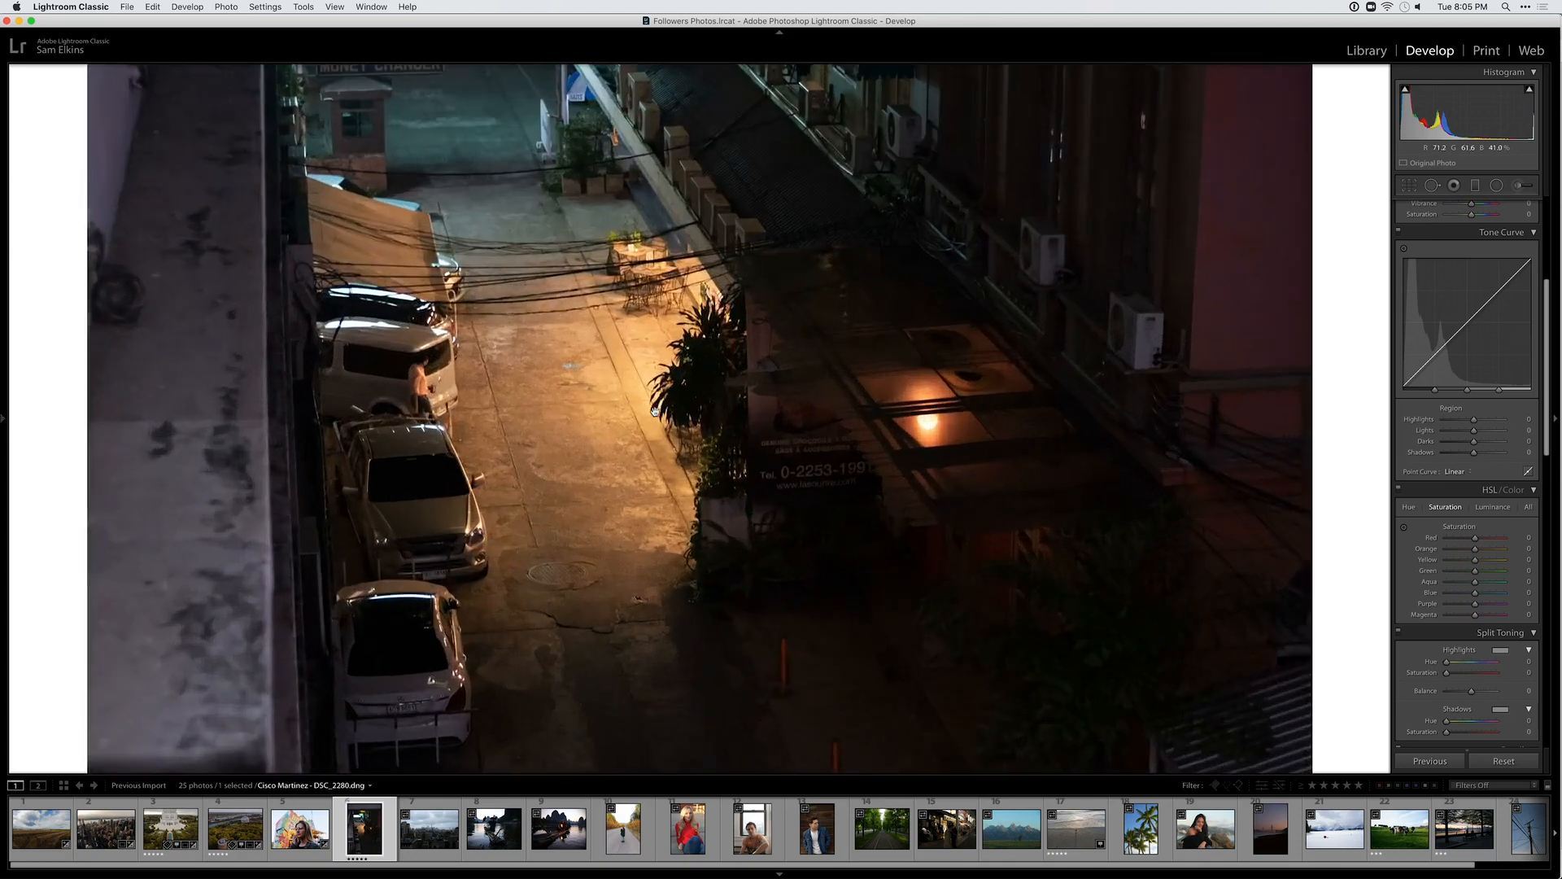
left_click(654, 412)
scroll(1454, 426, "up", 5)
scroll(1453, 426, "down", 1)
left_click_drag(1474, 673, 1473, 708)
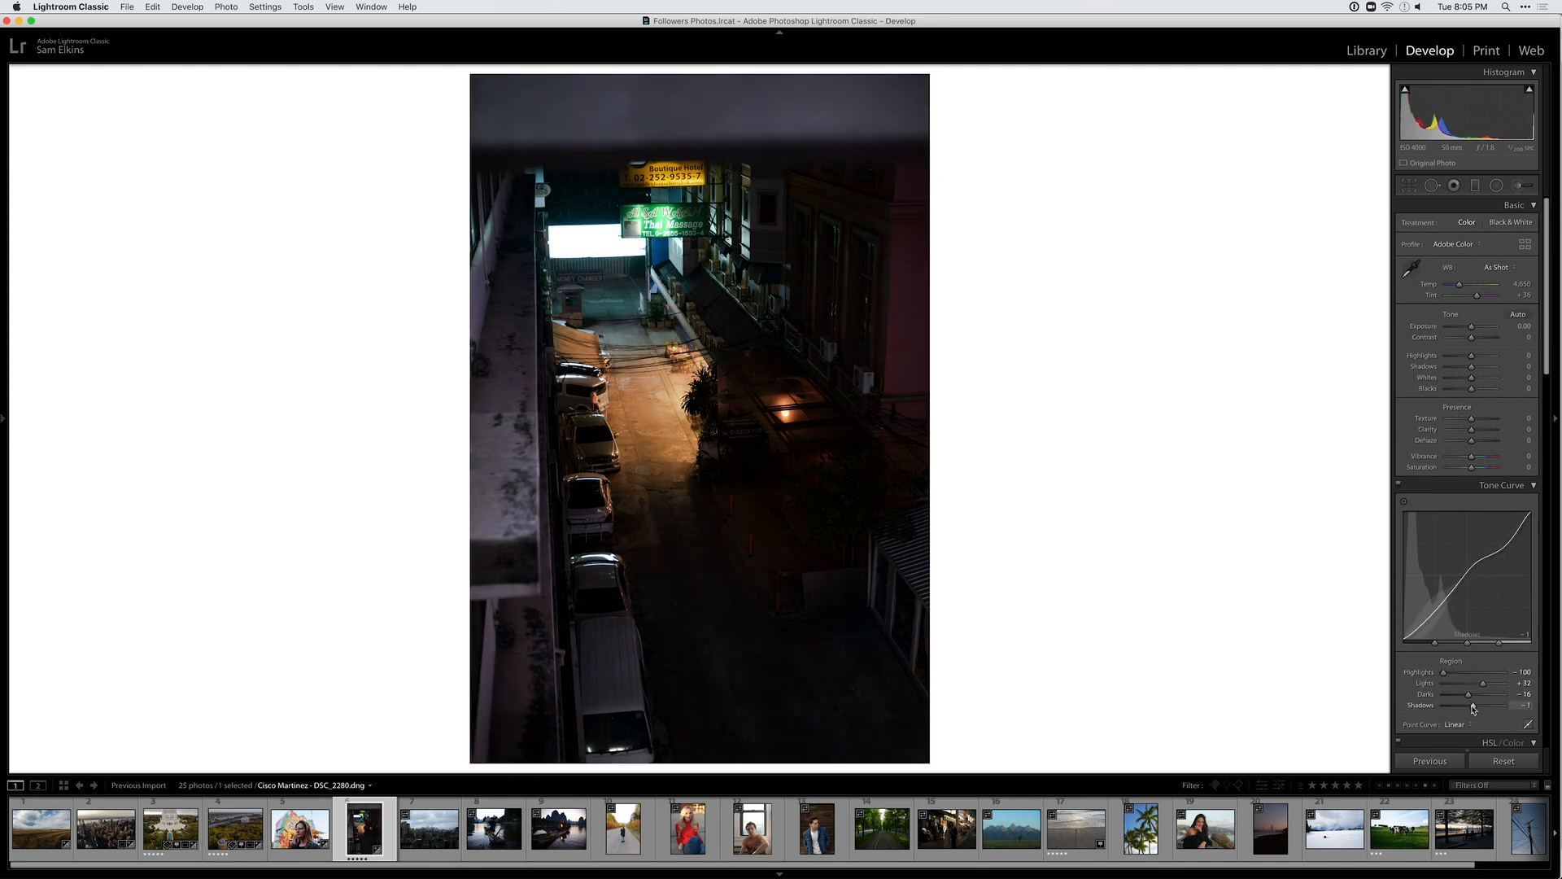
left_click(1528, 724)
left_click_drag(1462, 573, 1459, 569)
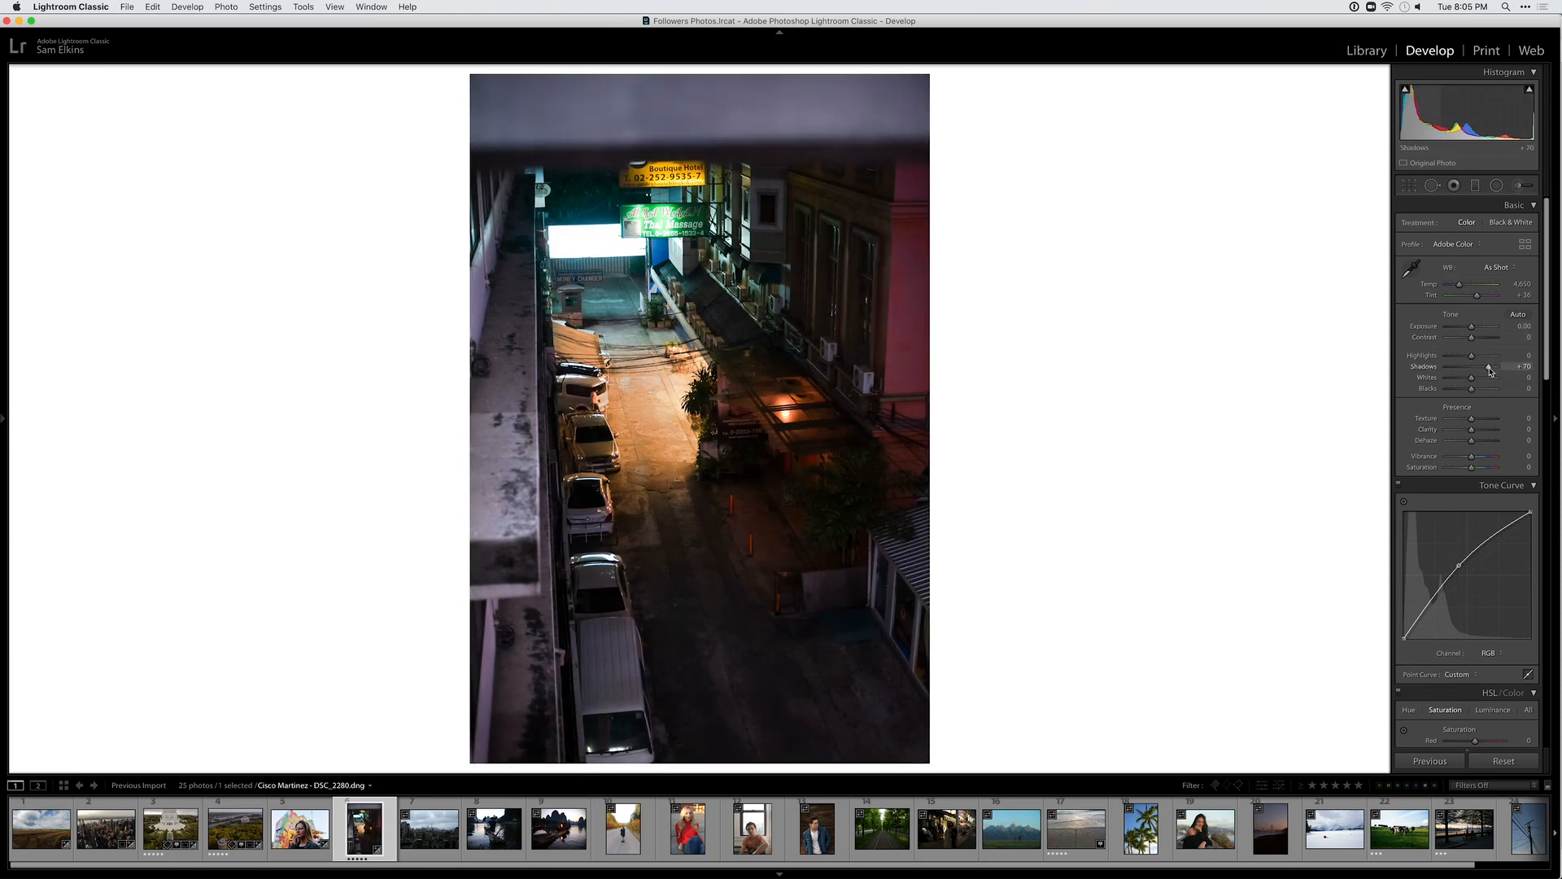
Set the alley photo's Shadows to +1 and Exposure to −0.25, checking the street up close
left_click_drag(1471, 368, 1470, 328)
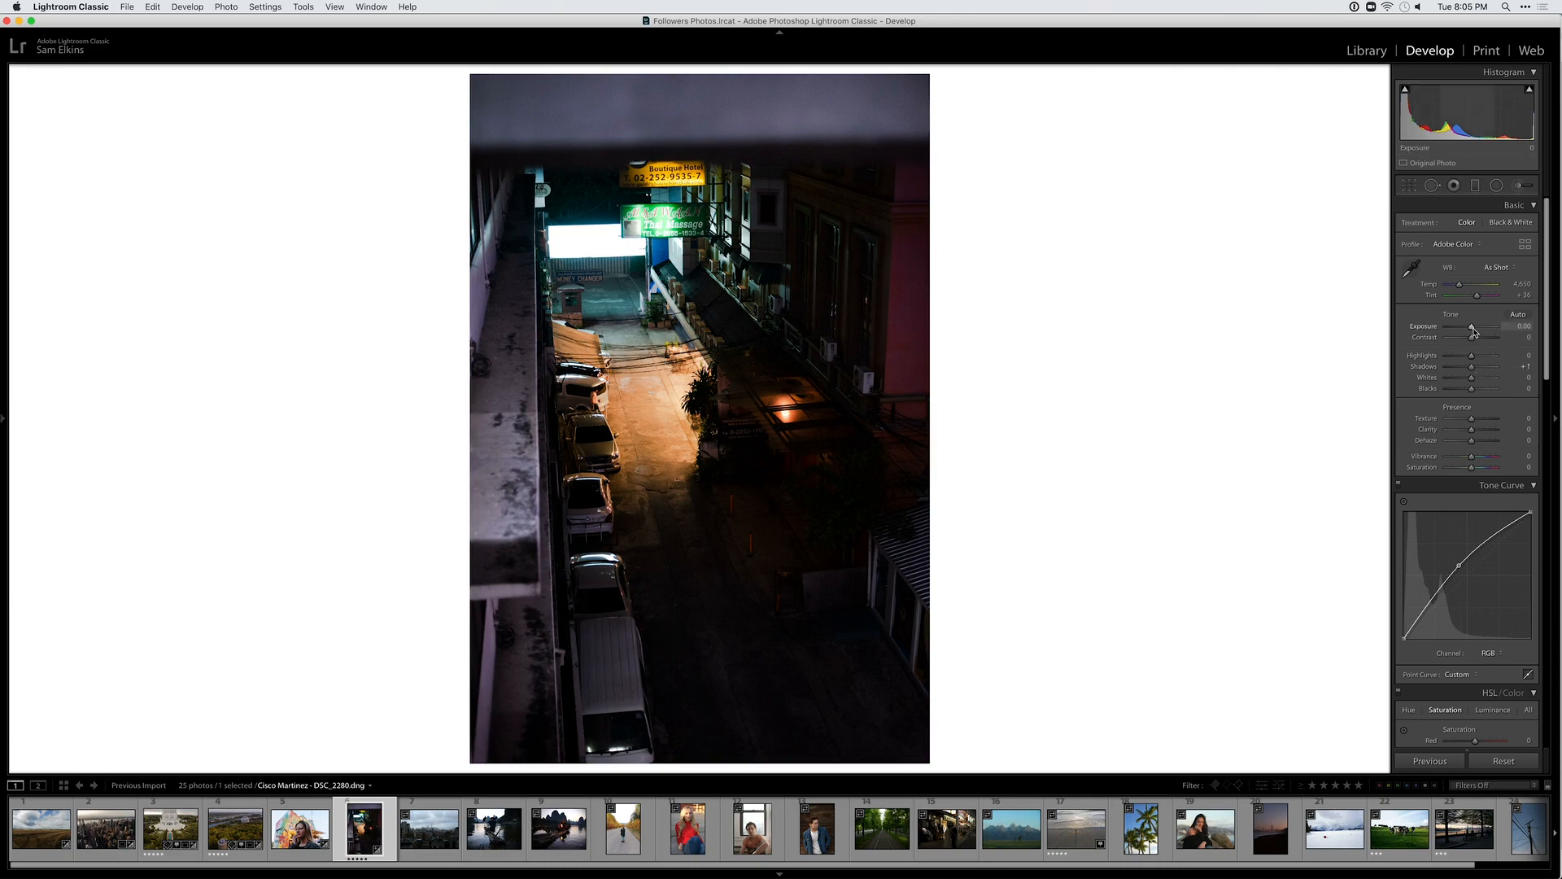
left_click(664, 392)
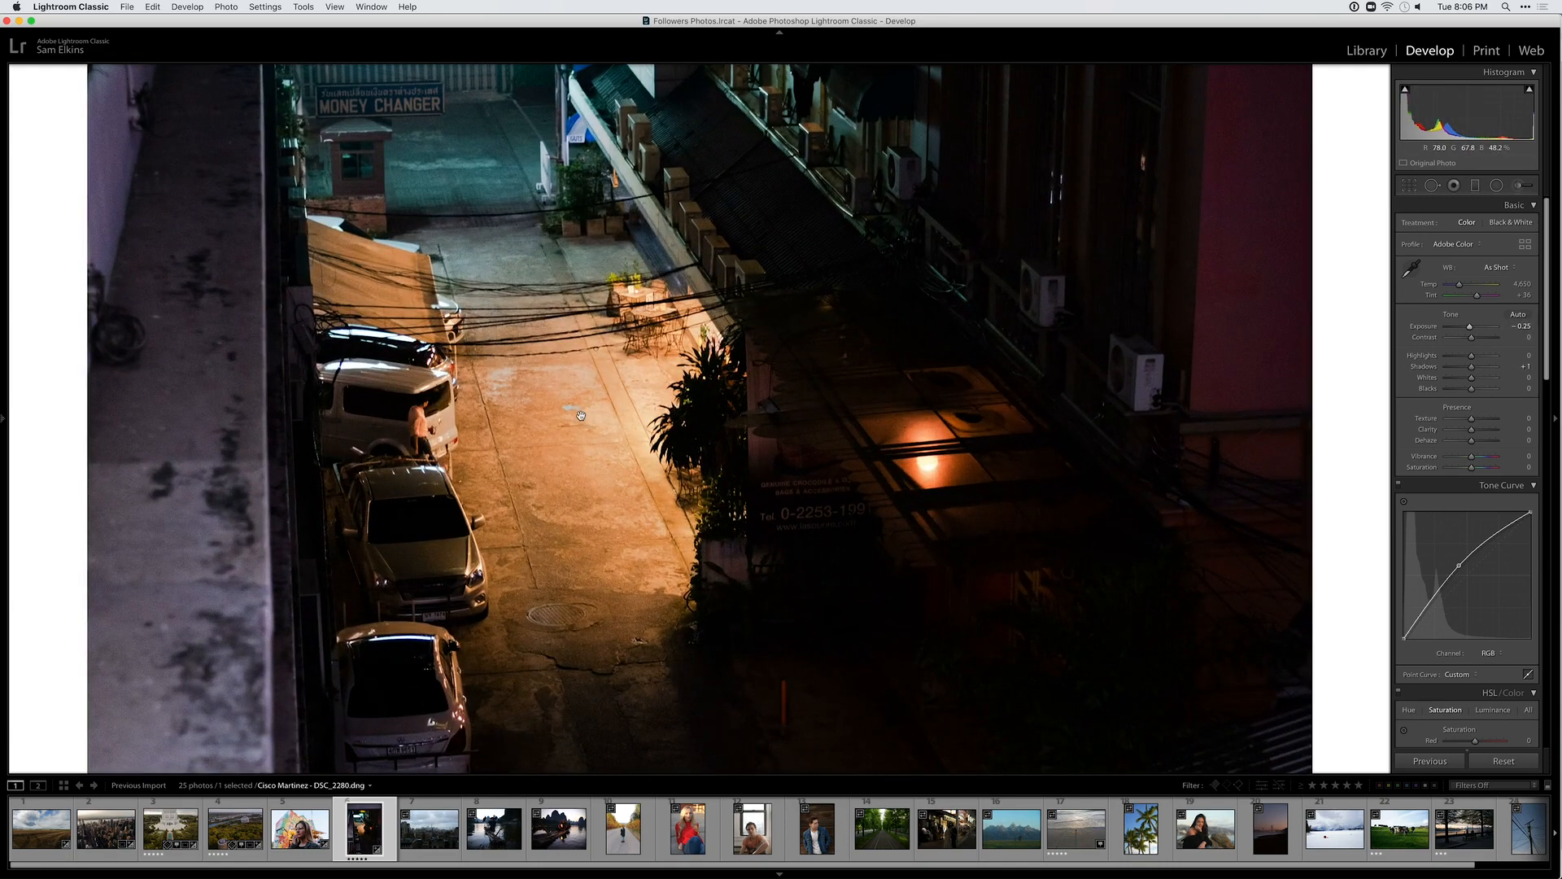
left_click(1364, 388)
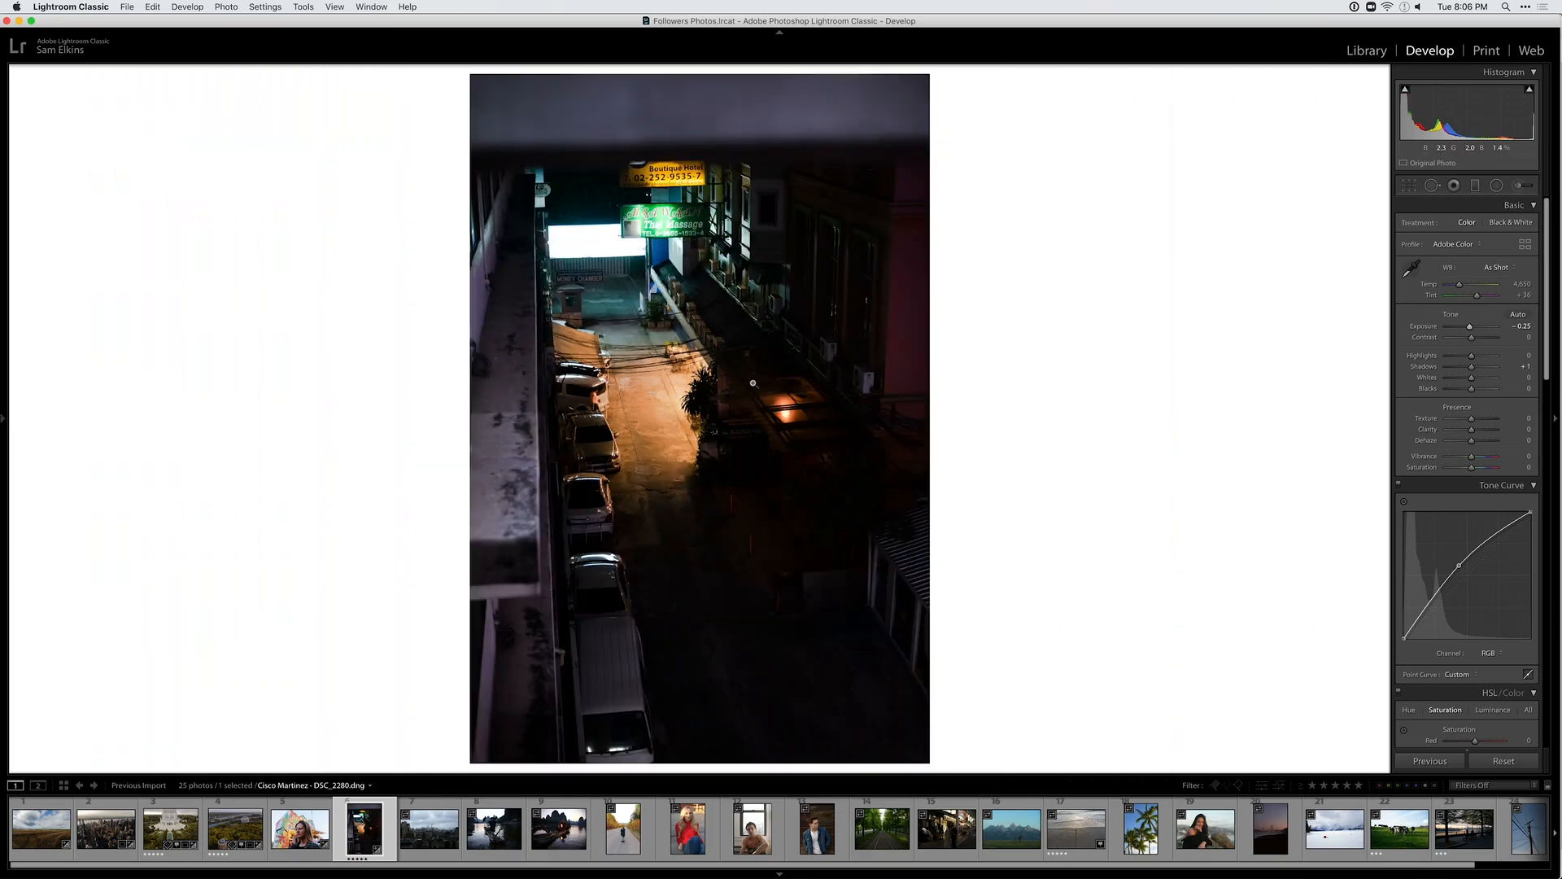
Crop the dark ledge off the top of the alley photo at its original aspect ratio and reposition the frame horizontally
key("r")
left_click_drag(700, 74, 708, 107)
key("r")
key("r")
left_click_drag(704, 340, 730, 340)
key("r")
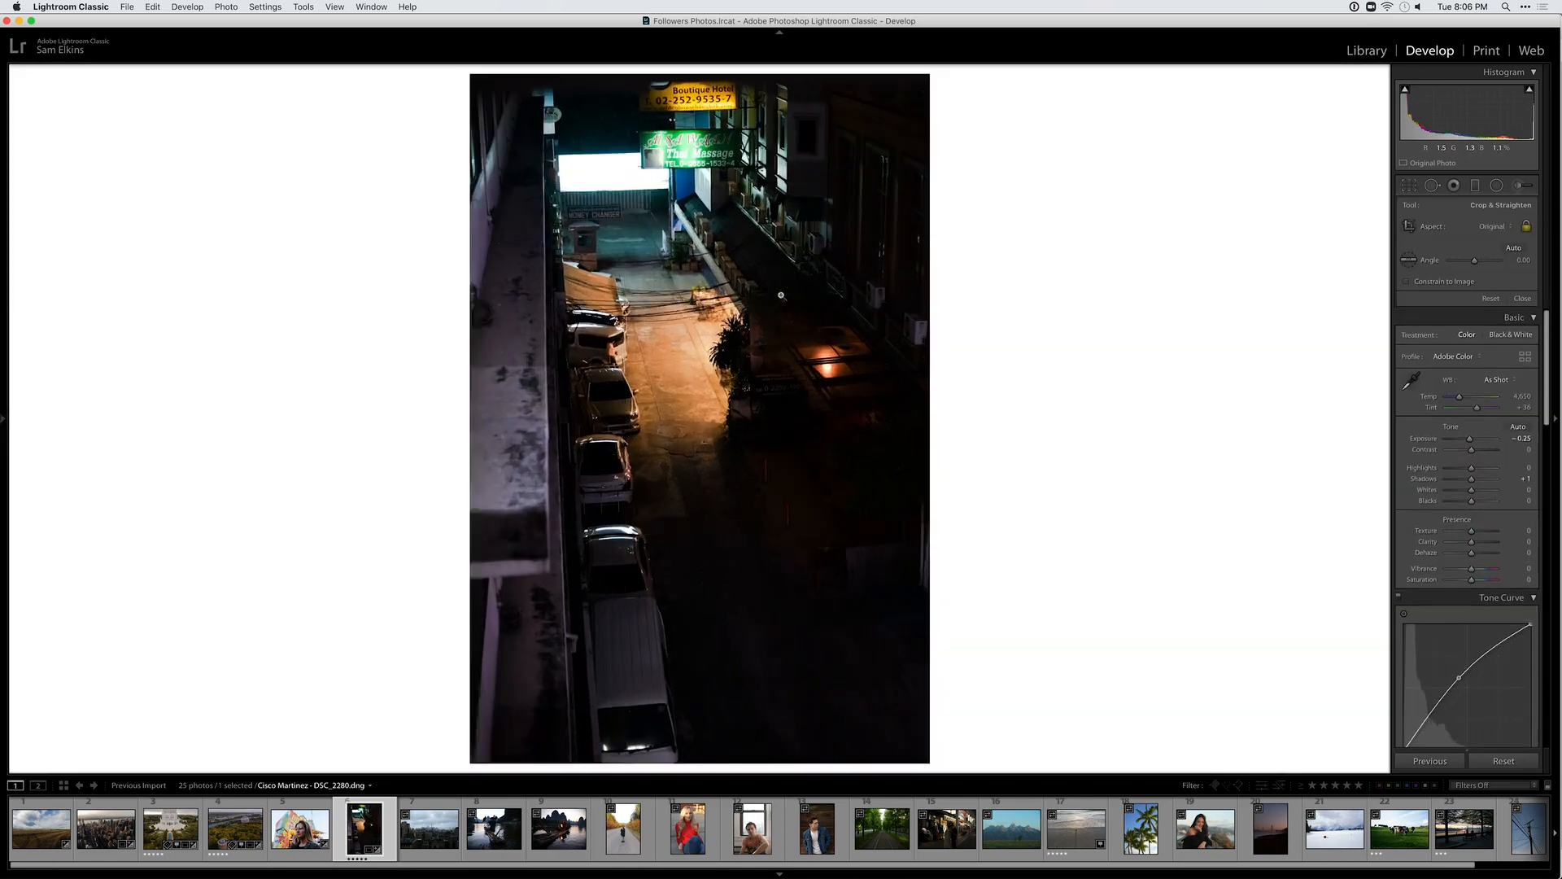
key("r")
key("r")
Set the alley photo's Highlights to −100 and Exposure to +1.10
left_click_drag(1470, 324, 1467, 330)
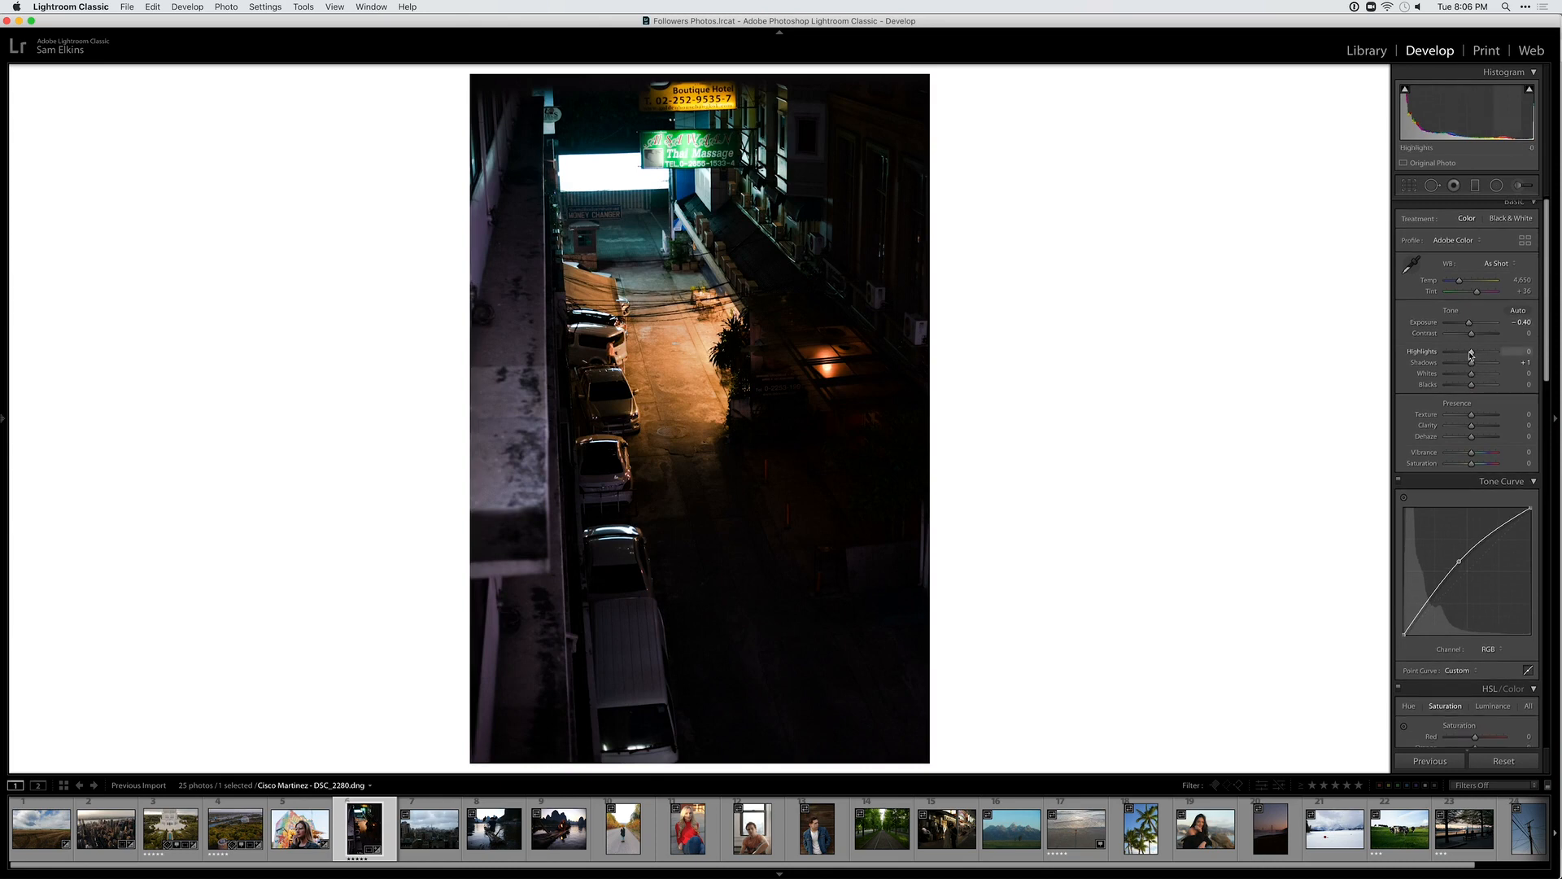
left_click_drag(1477, 355, 1432, 393)
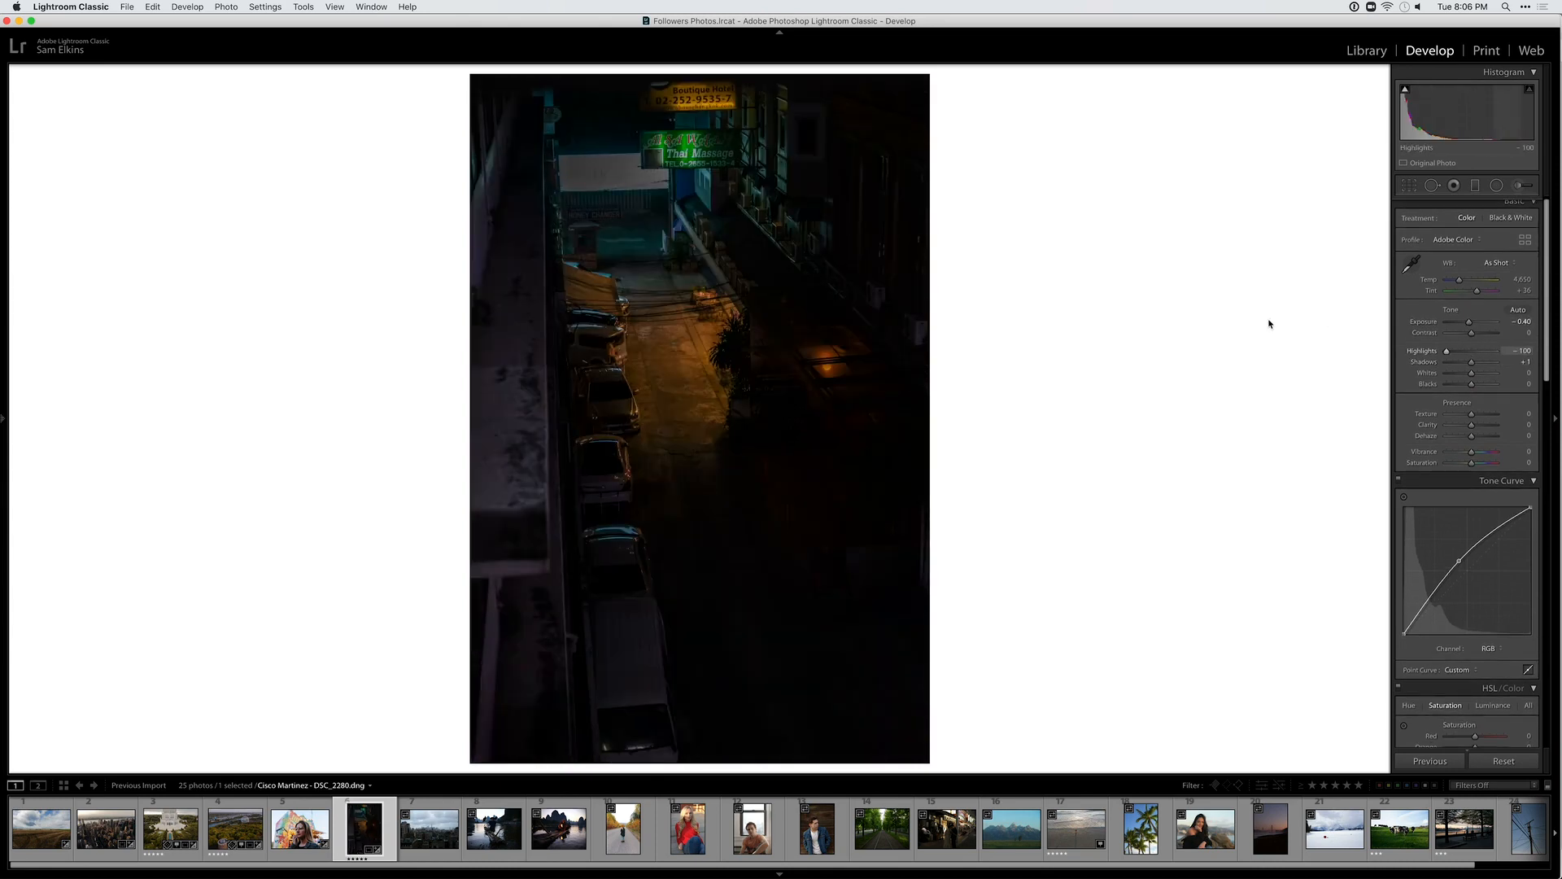
left_click_drag(1469, 322, 1476, 323)
key("r")
key("r")
key("equal")
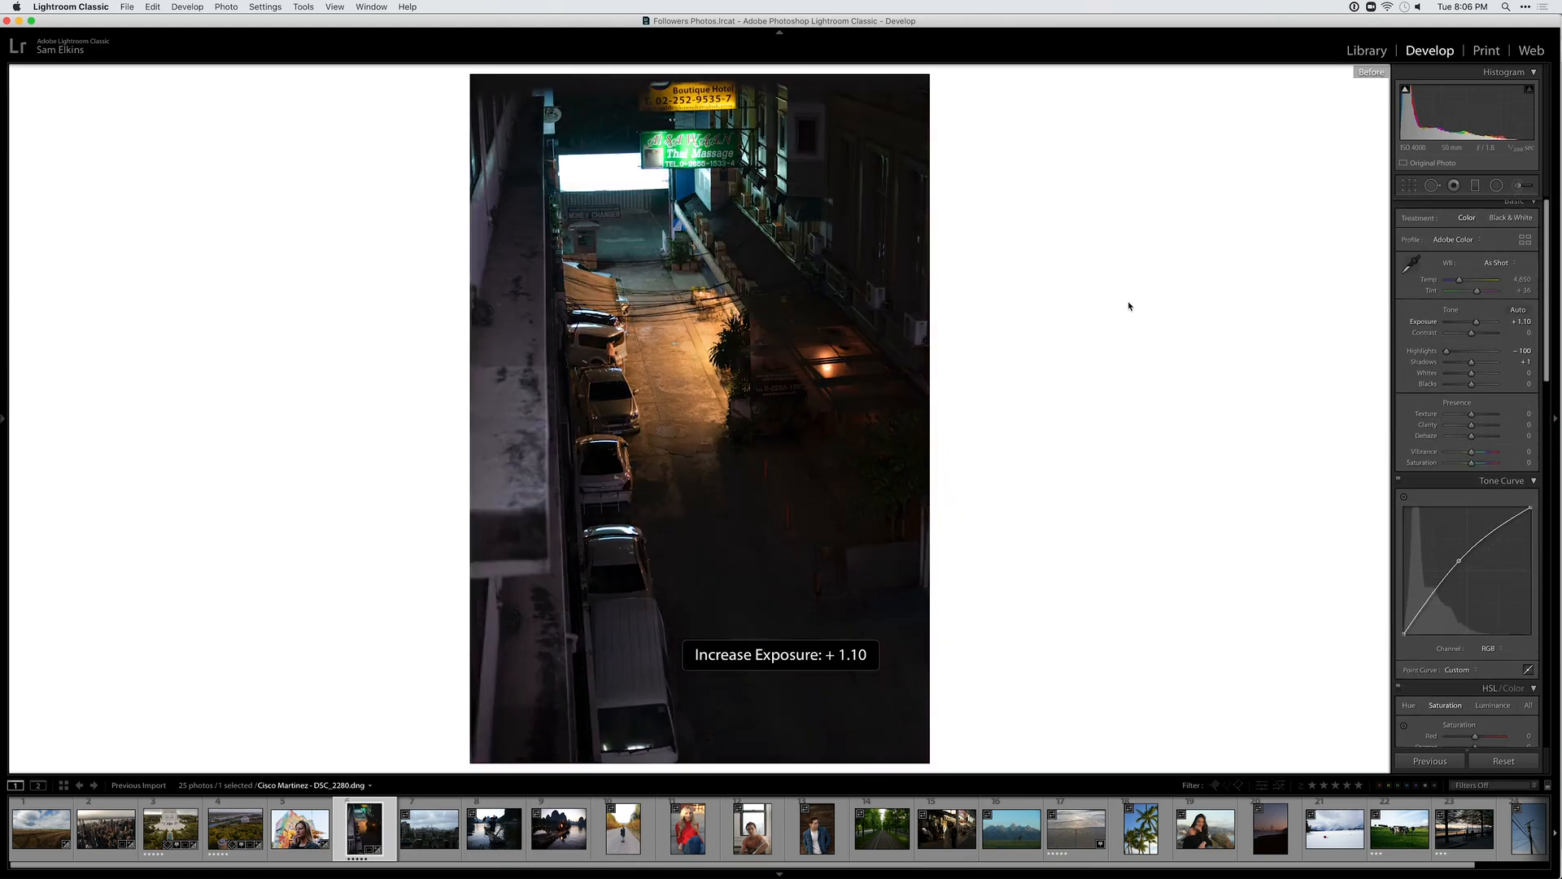
Compare the edited alley photo with its original, both toggled and side by side
key("backslash")
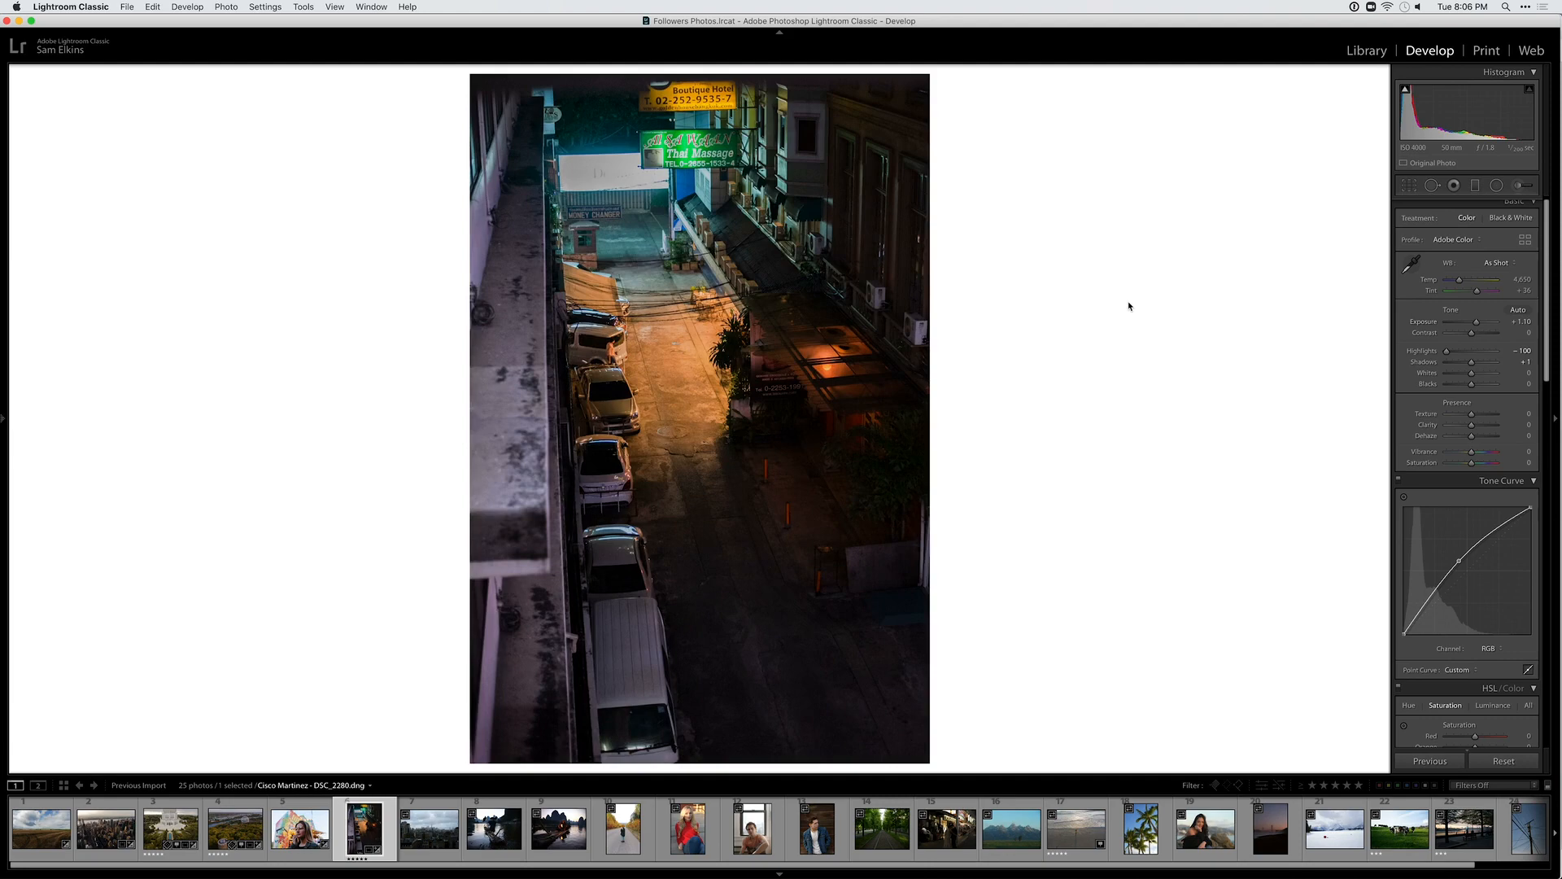
key("y")
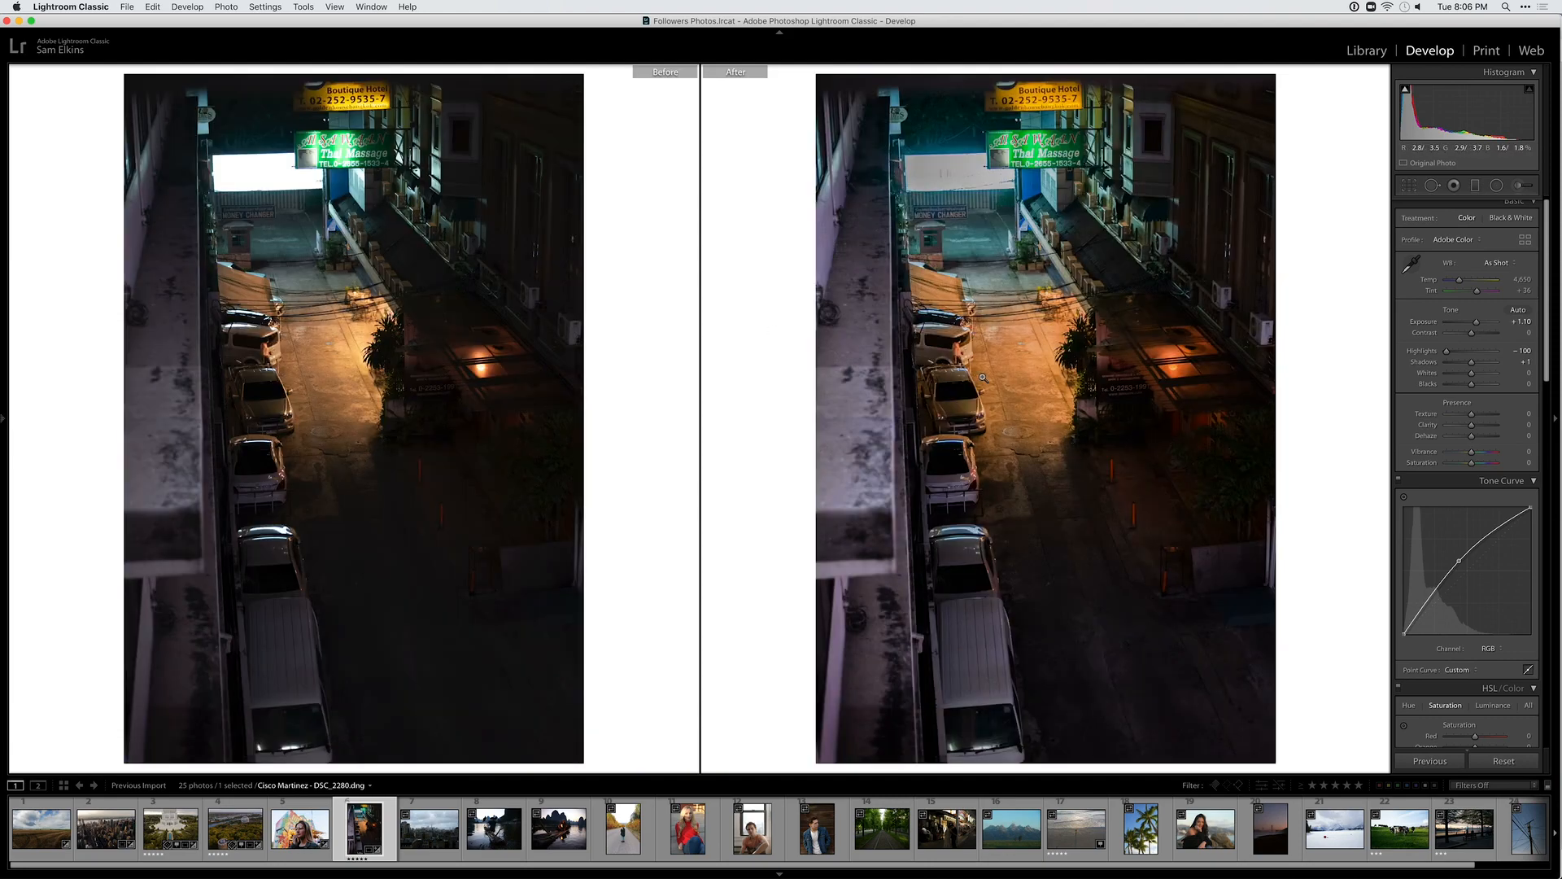
key("y")
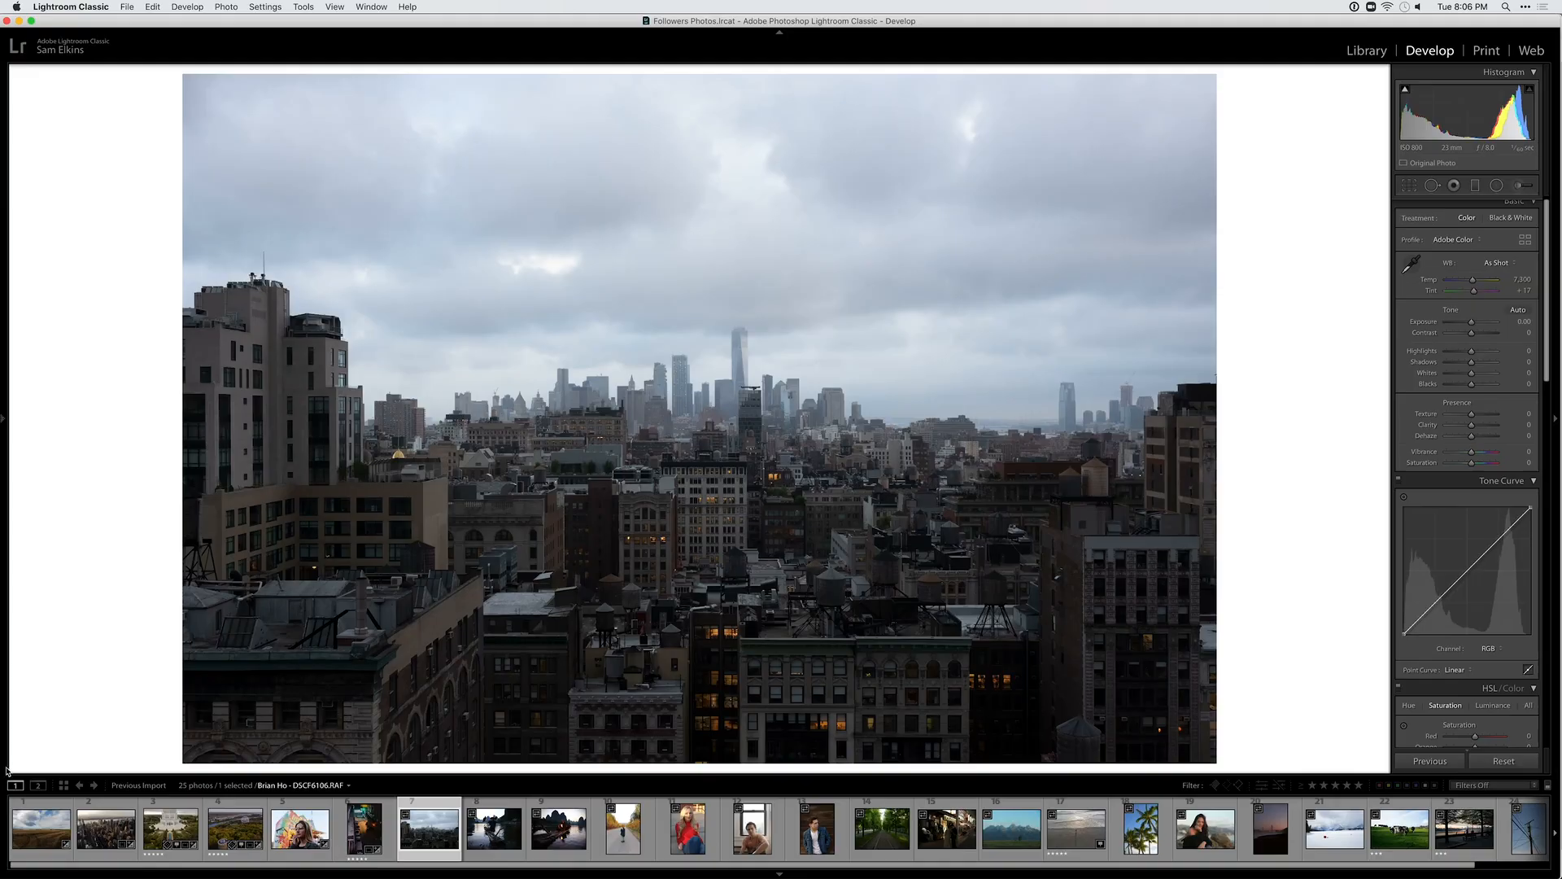
Inspect the city skyline photo up close and set its tone curve regions to Highlights −100 and Lights +19
left_click(668, 429)
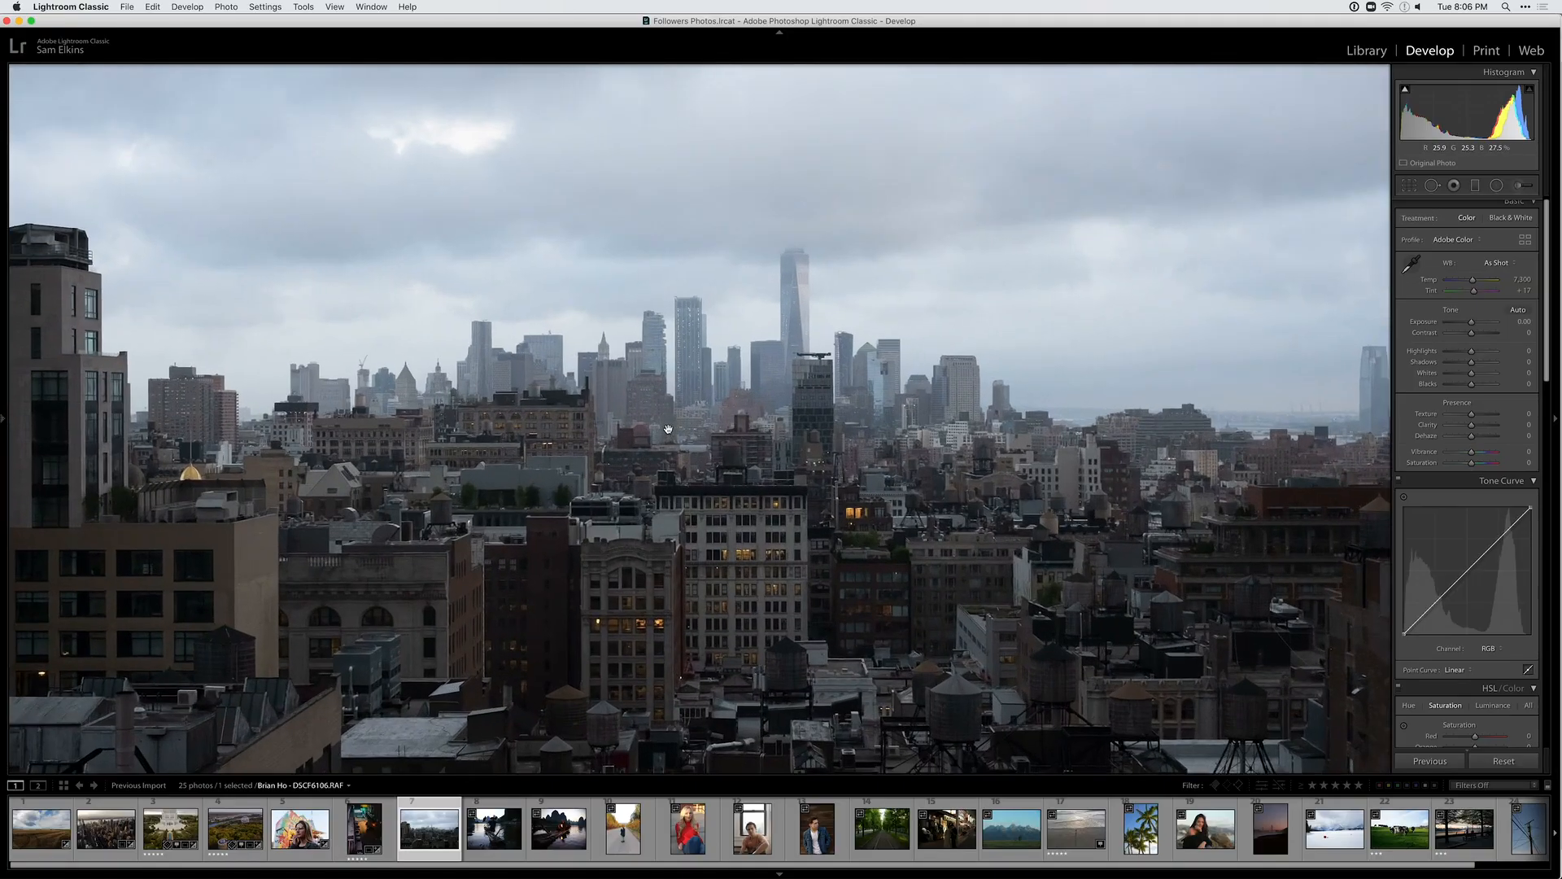
left_click(812, 598)
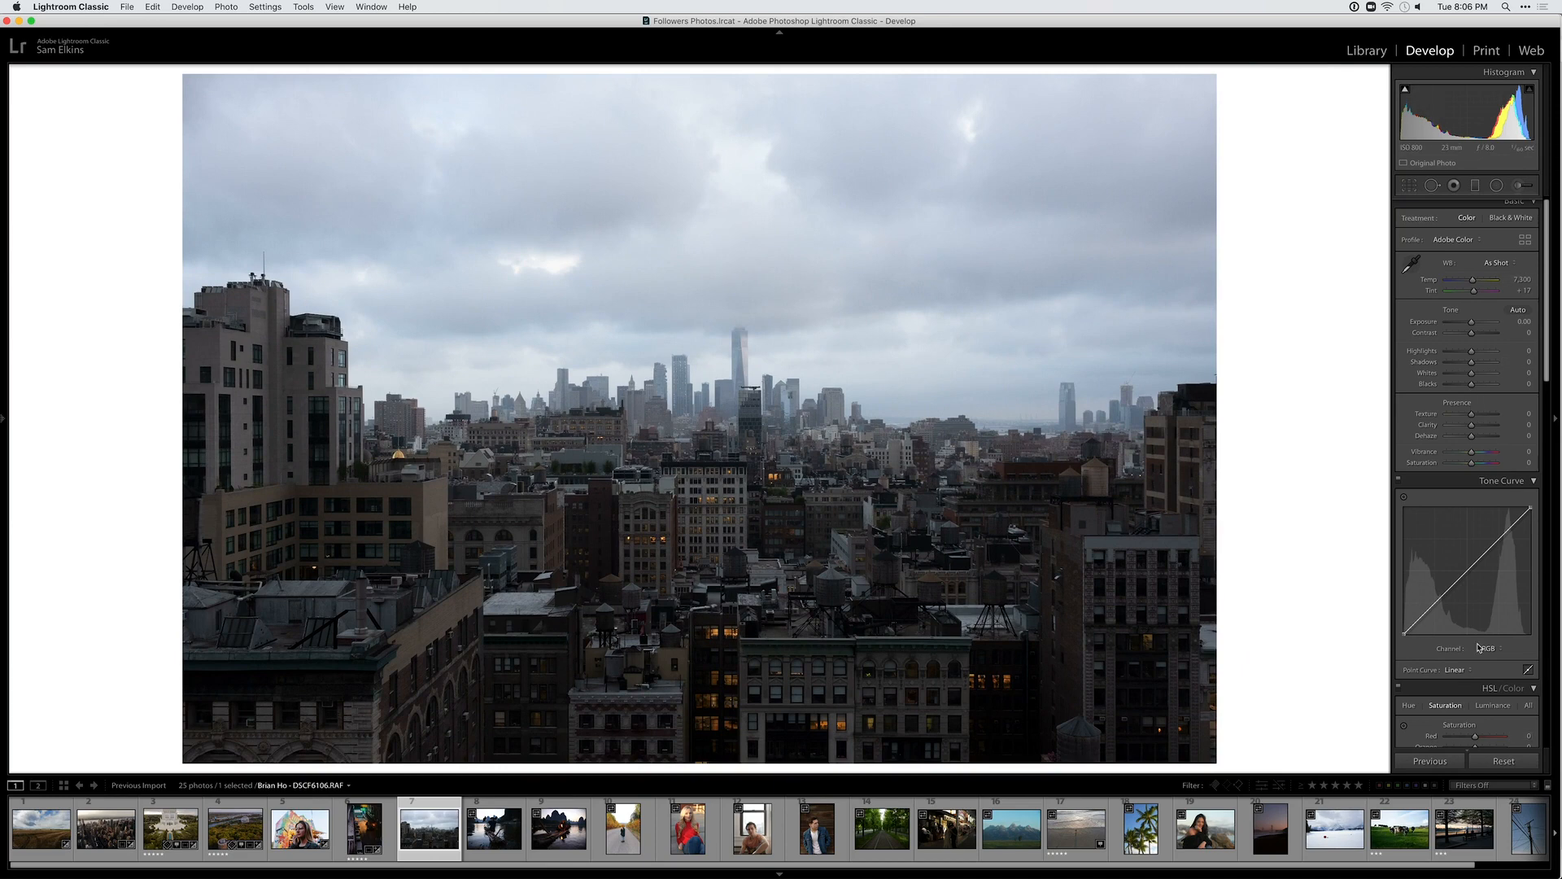
left_click(1528, 670)
mouse_move(1455, 668)
left_mouse_down()
mouse_move(1404, 659)
mouse_move(1481, 674)
left_mouse_up()
Set the skyline photo's basic Highlights to −100 while checking the clouds up close
left_click(707, 397)
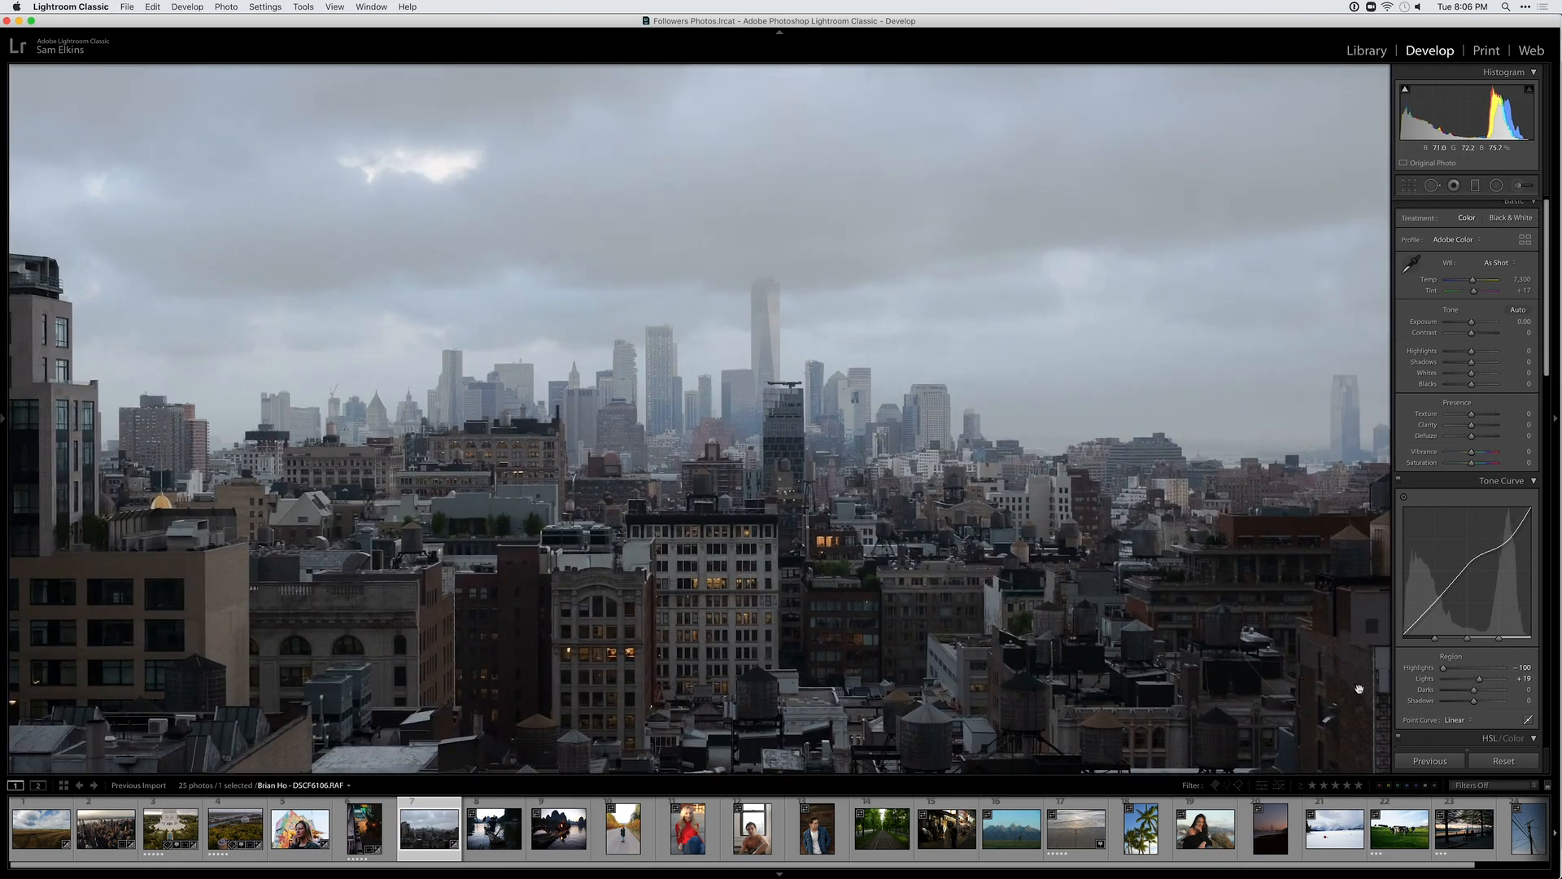
left_click_drag(1471, 350, 1442, 350)
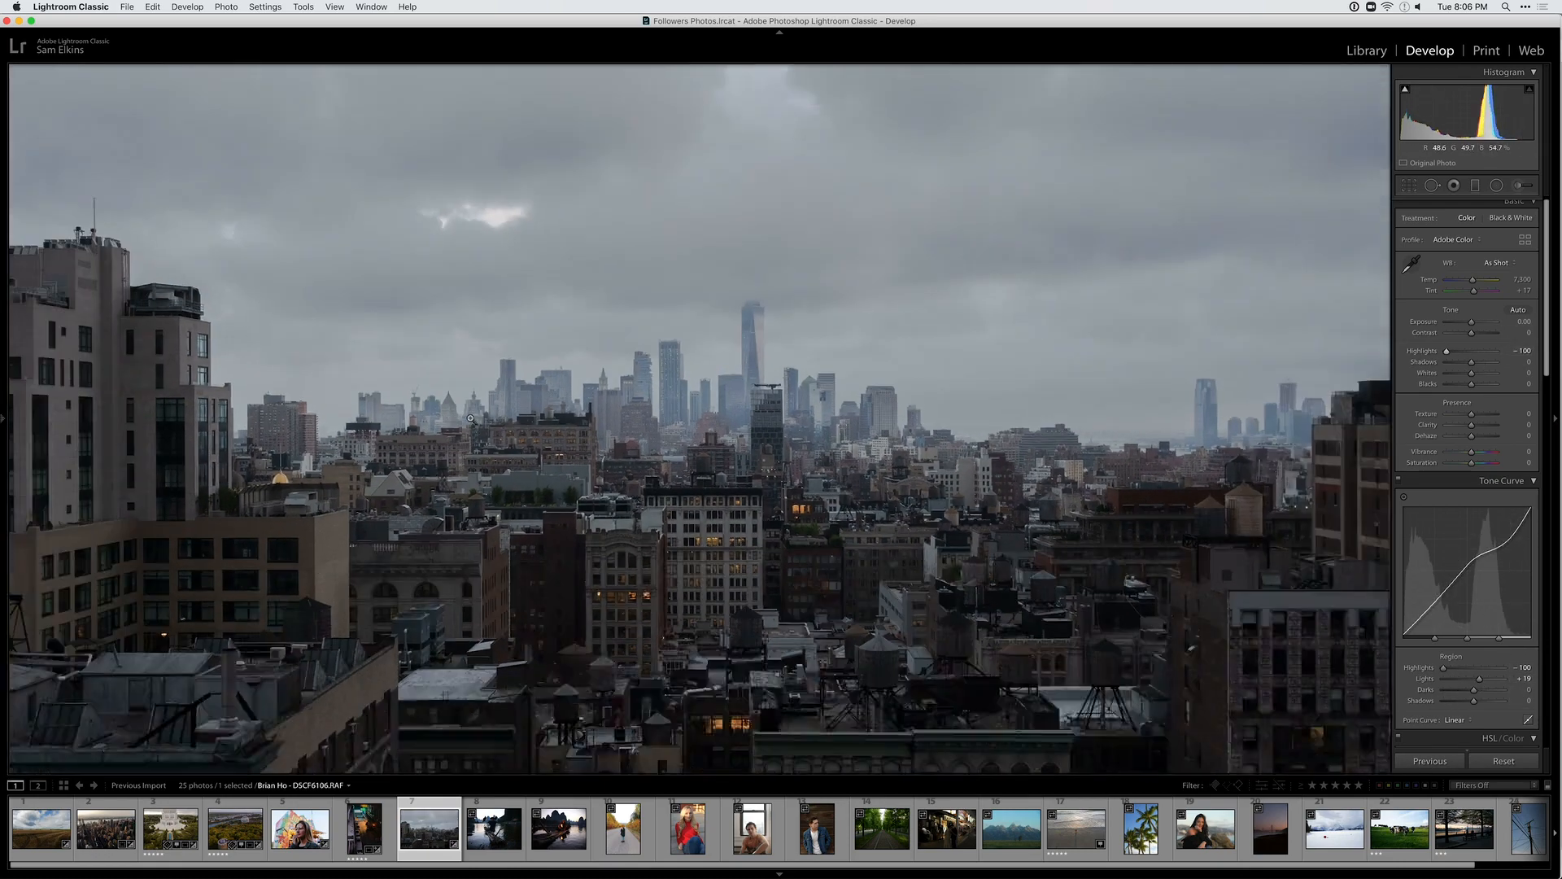
left_click(987, 338)
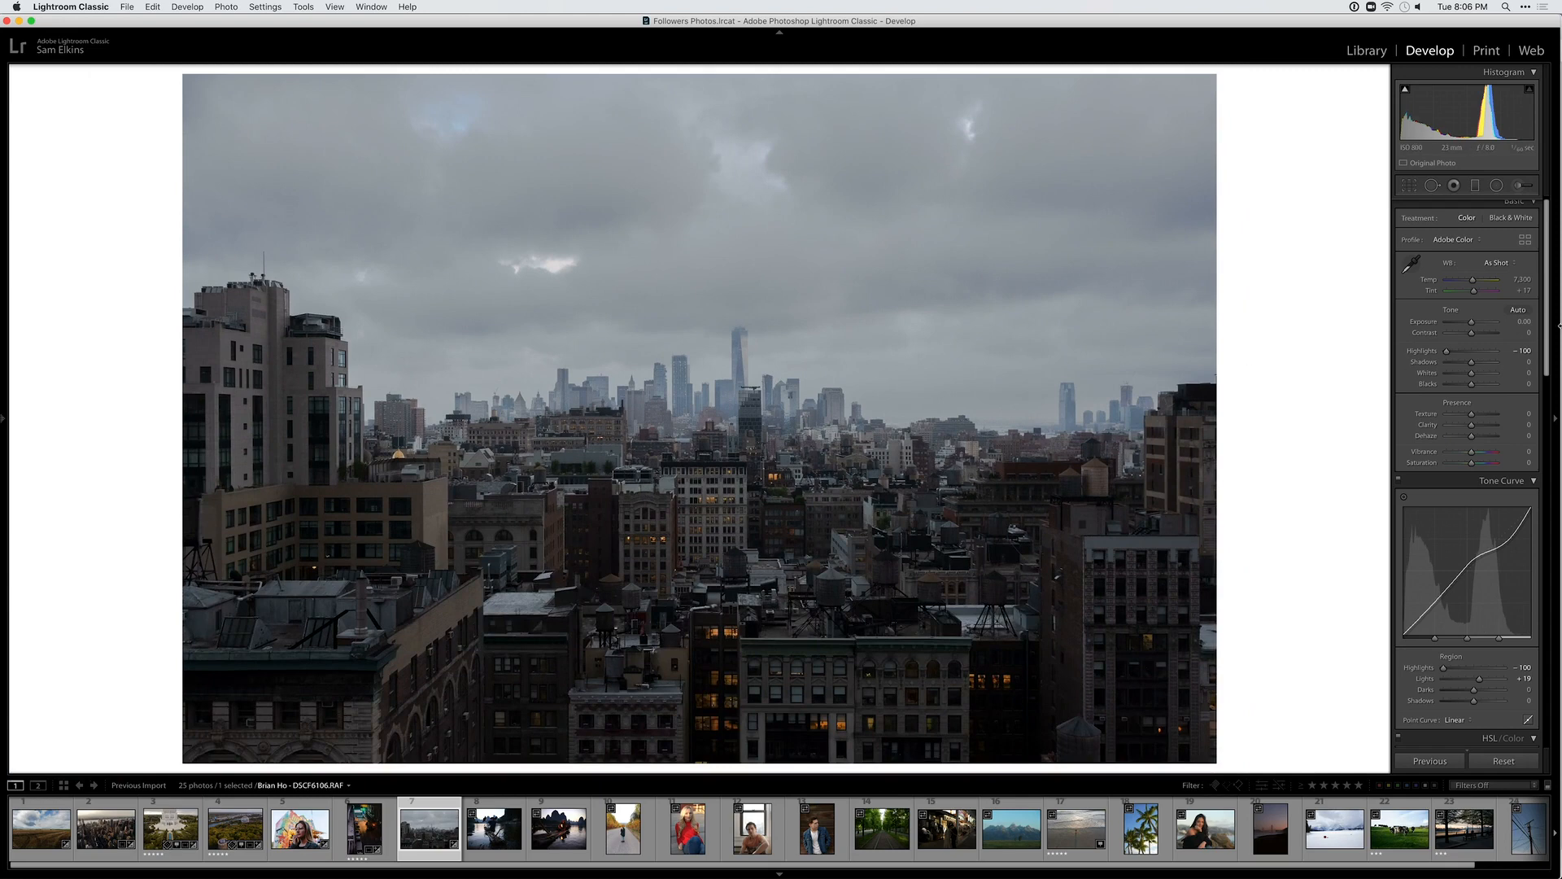
Choose a lens profile make for the skyline photo and set its white balance Temp to 7,797
scroll(1401, 544, "down", 10)
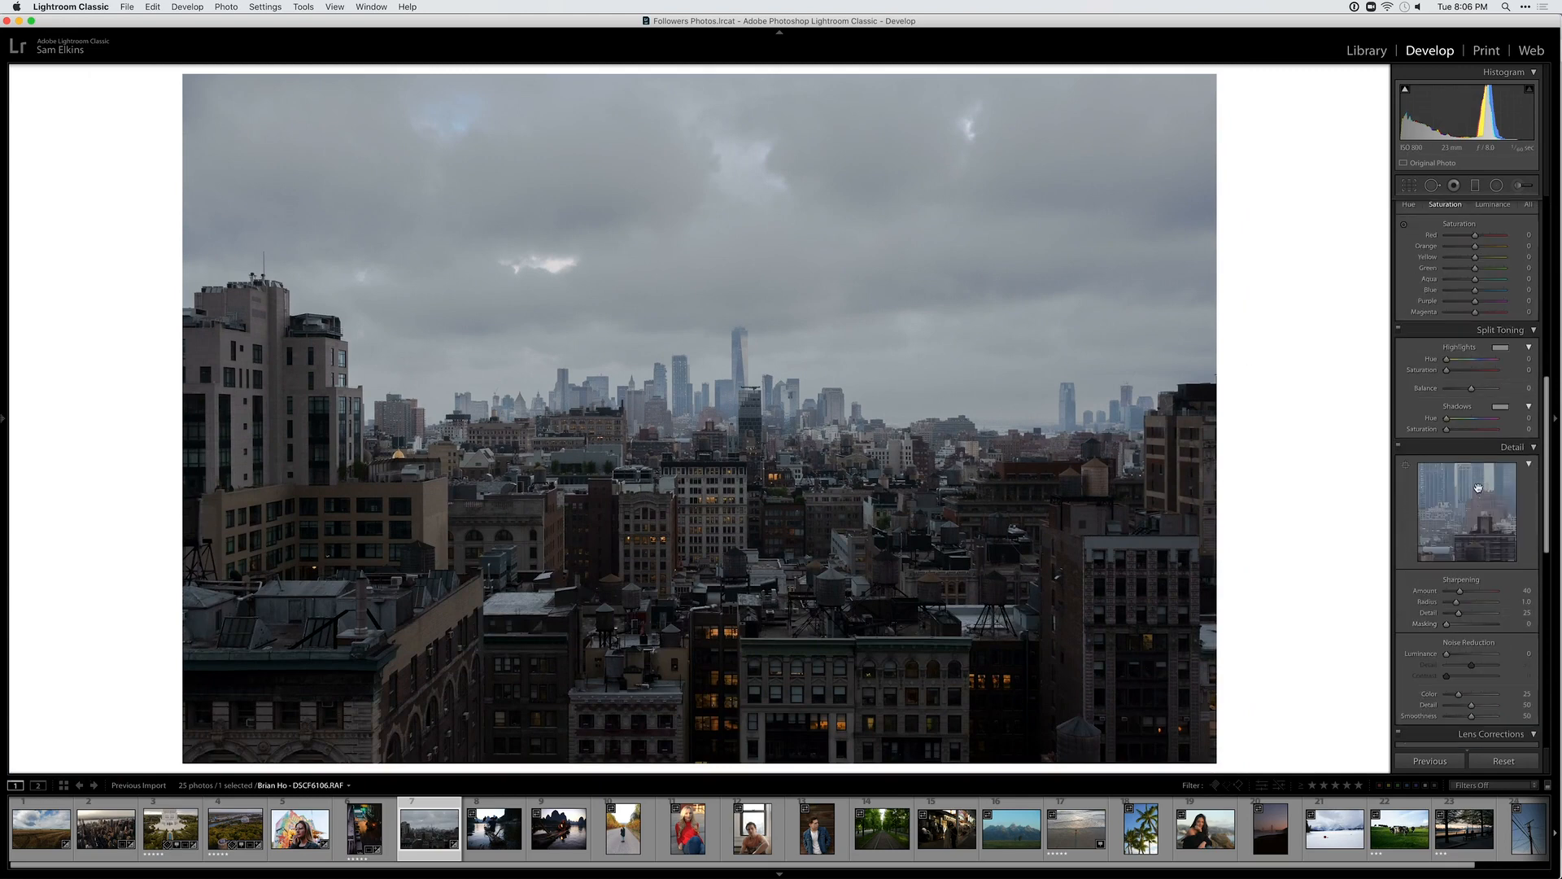
scroll(1478, 487, "down", 5)
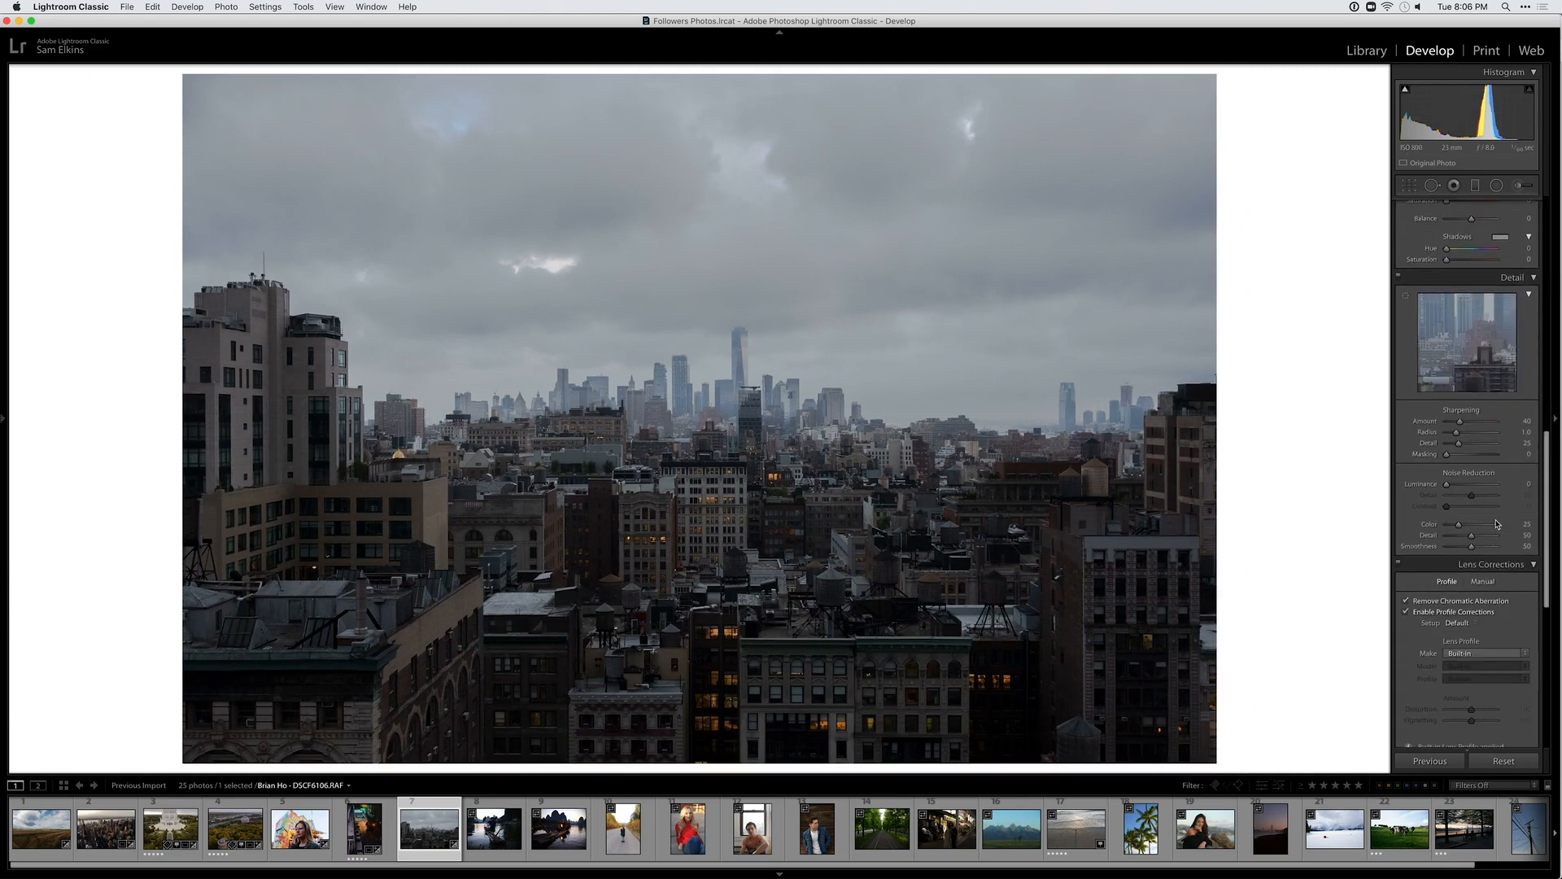
left_click(1481, 655)
left_click(1473, 722)
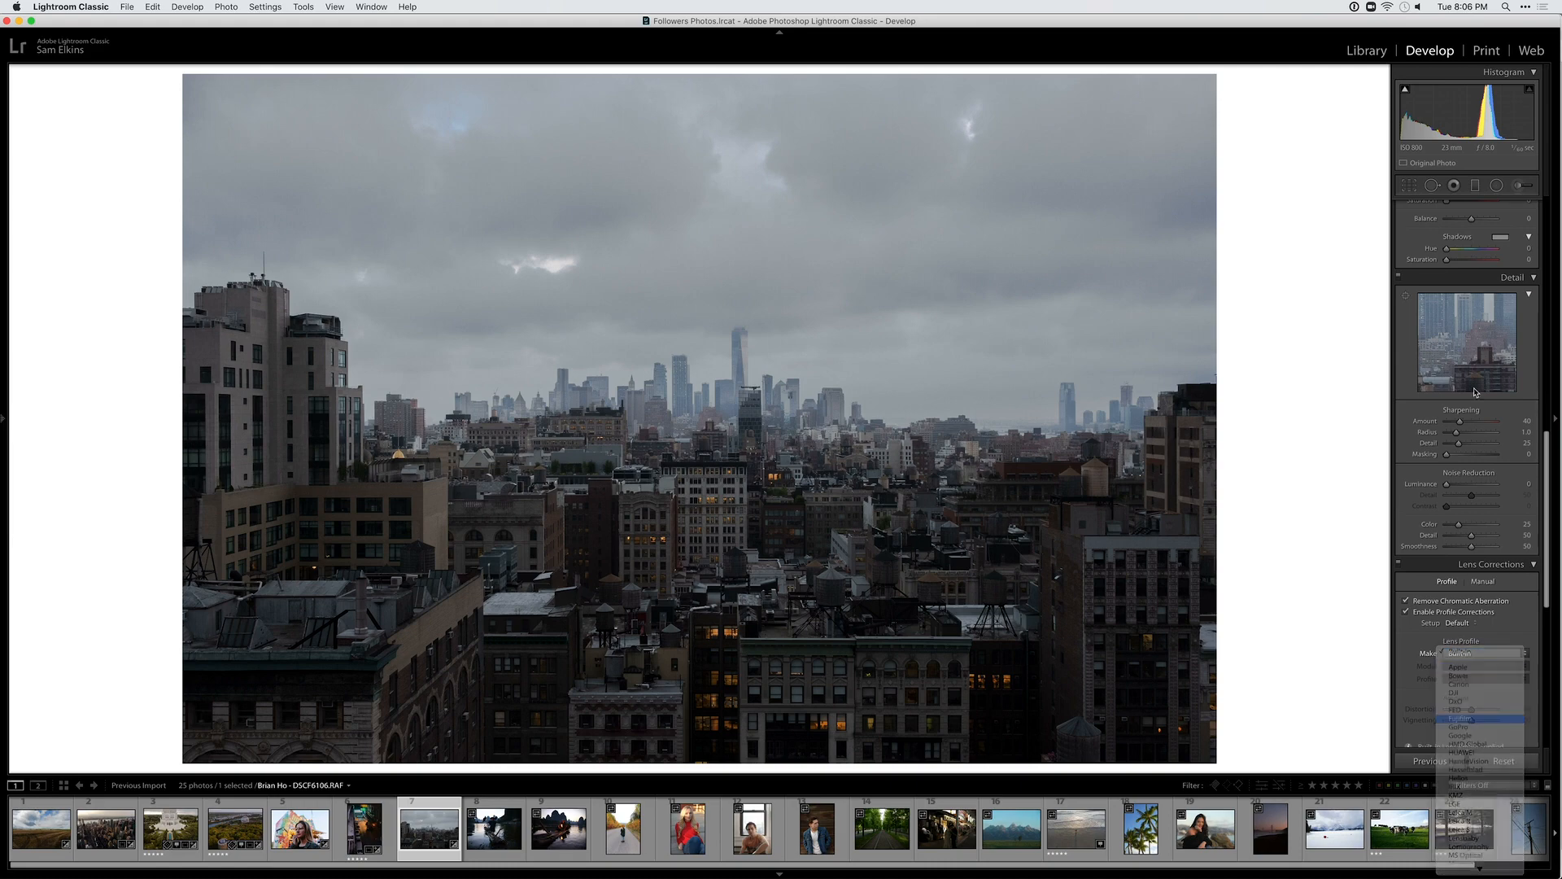
scroll(1473, 391, "up", 15)
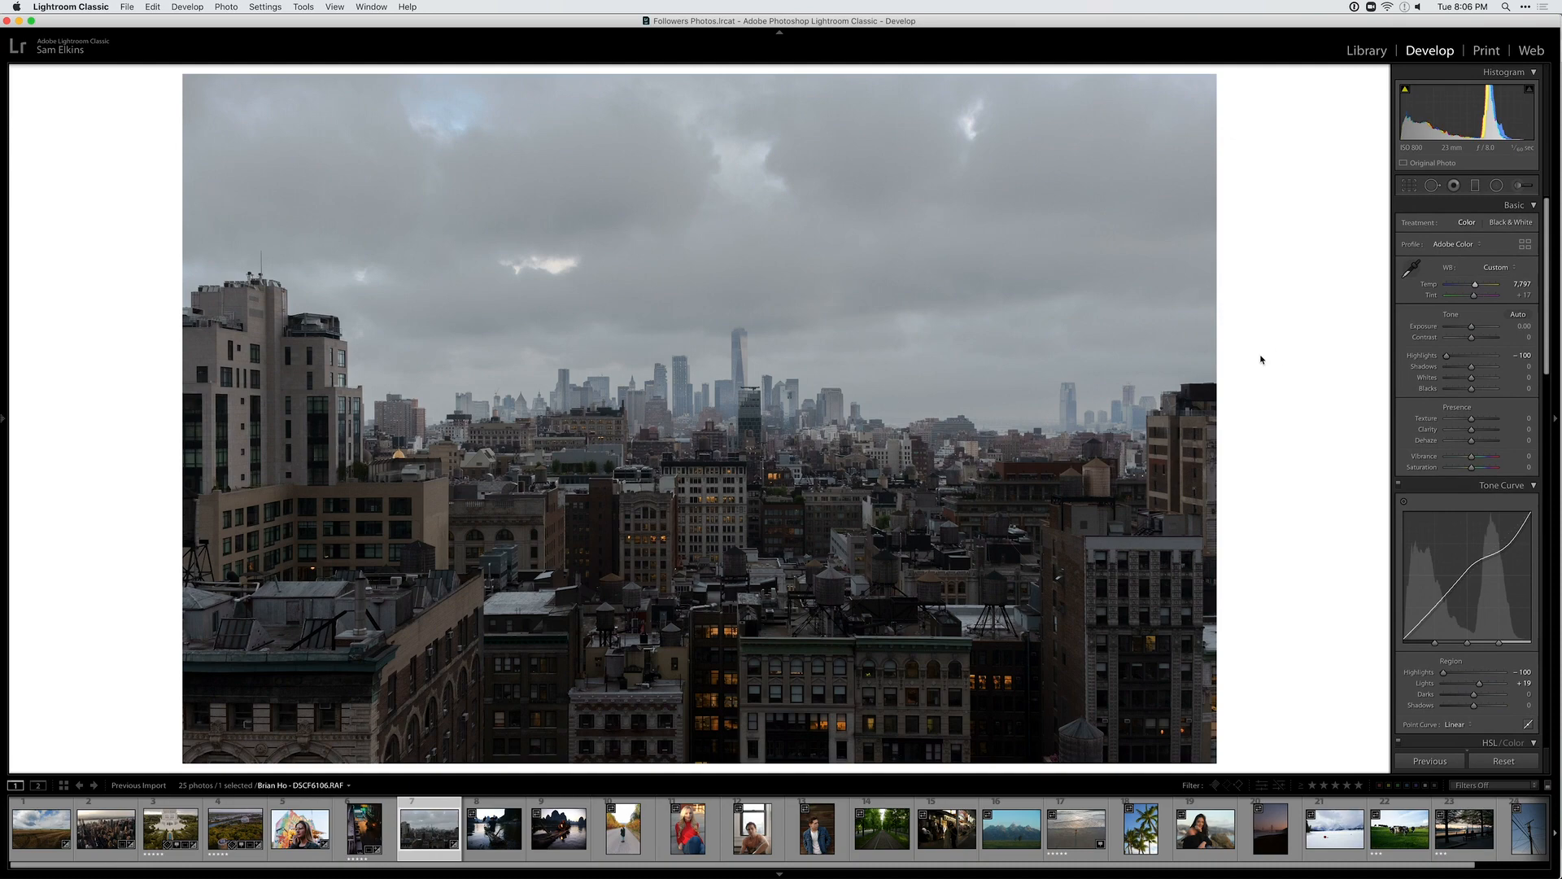
Straighten the skyline photo to an angle of −0.01 and crop its right edge inward at the original aspect ratio
key("r")
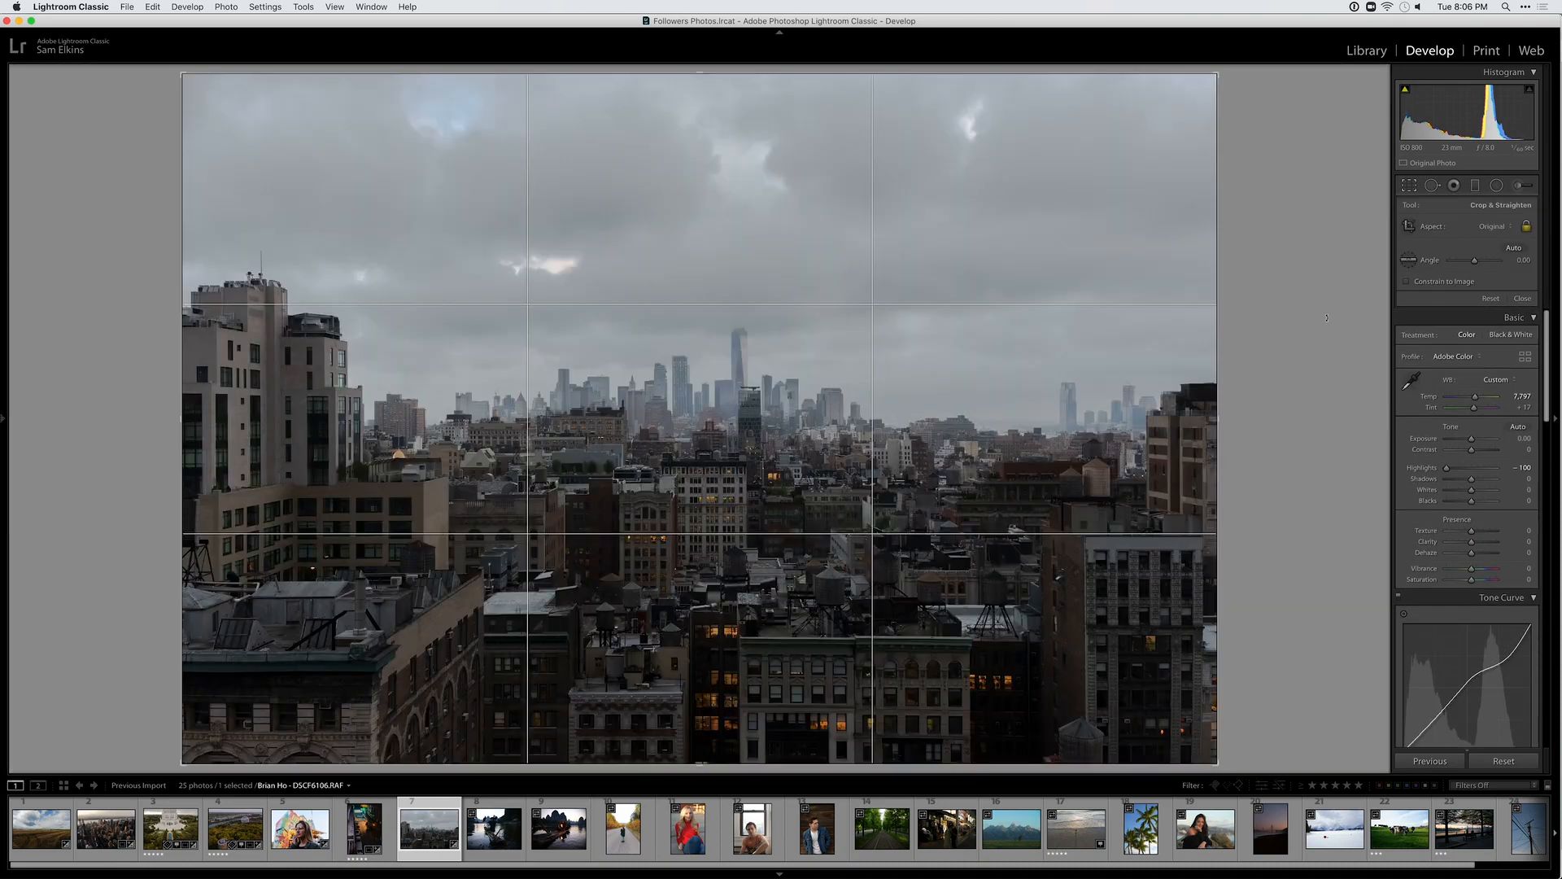
key("r")
key("r")
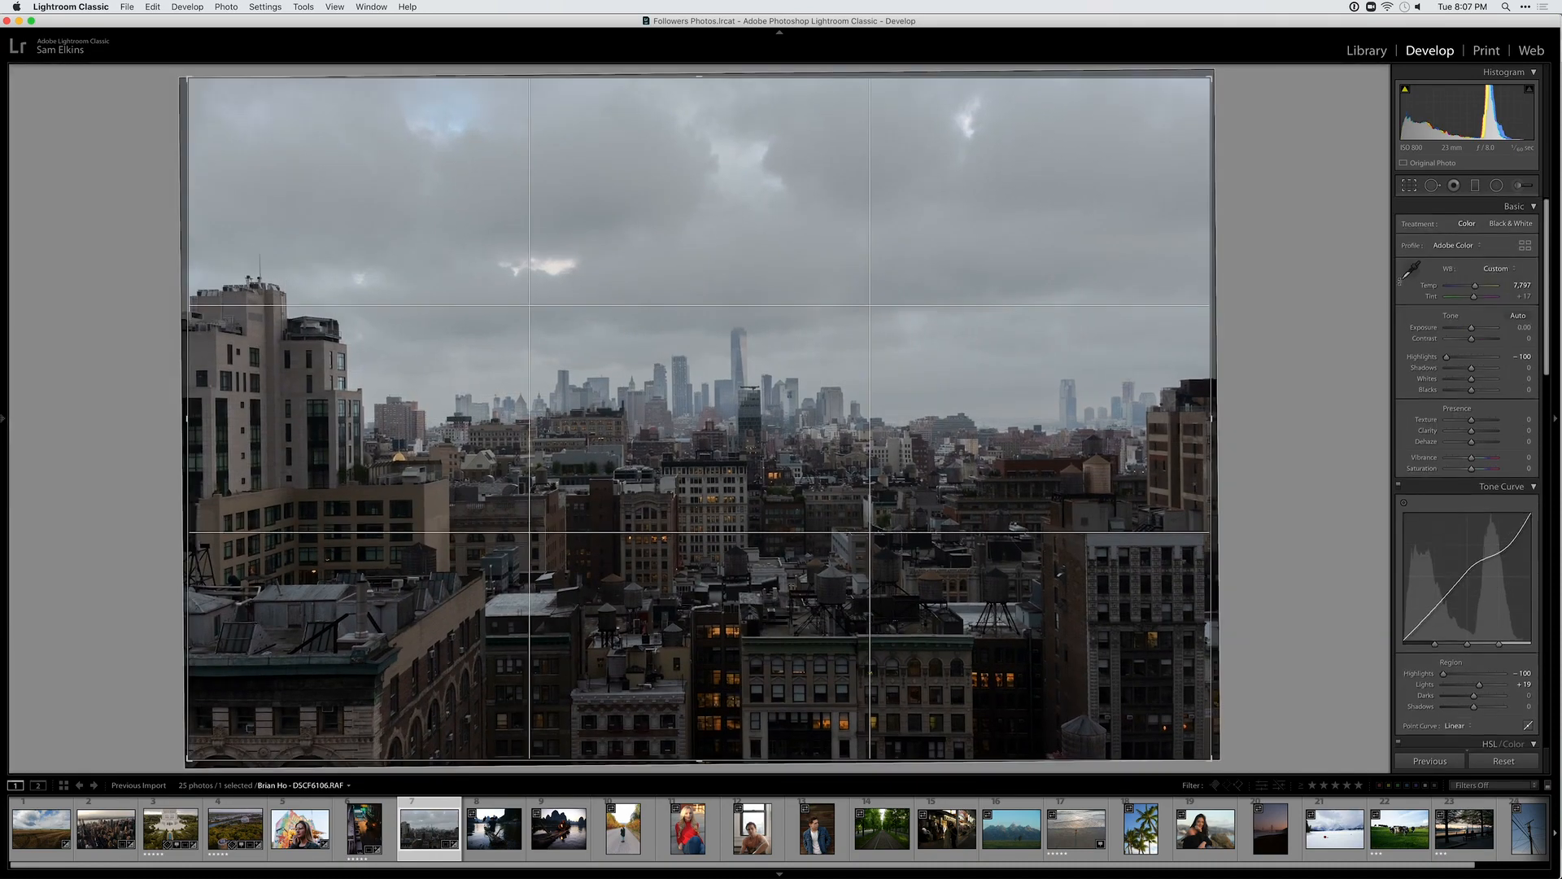
left_click(1521, 251)
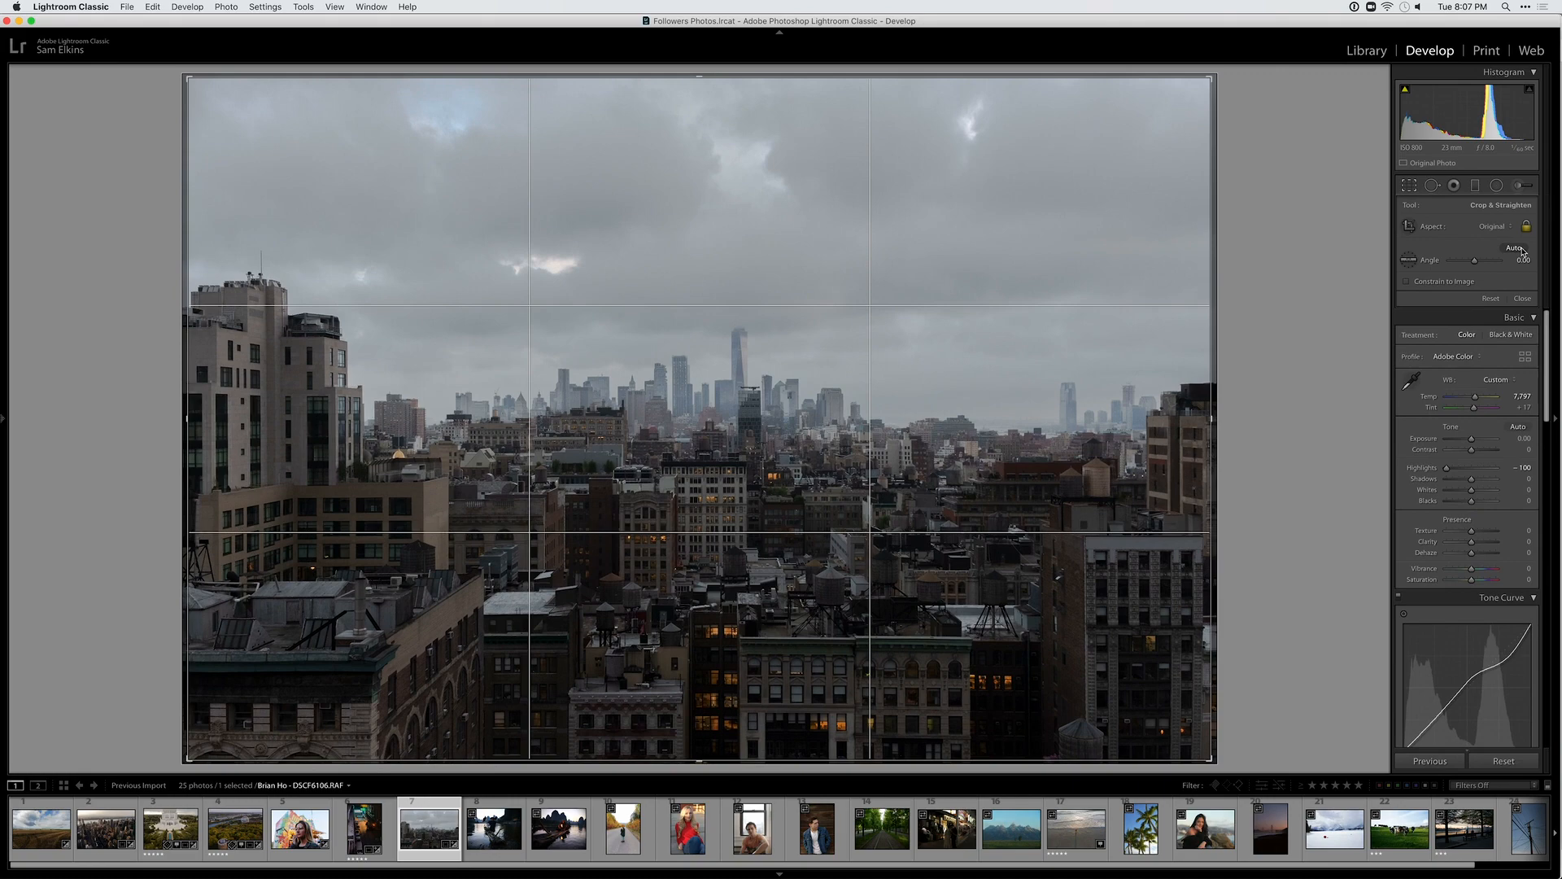
left_click_drag(1385, 305, 1349, 311)
key("r")
key("r")
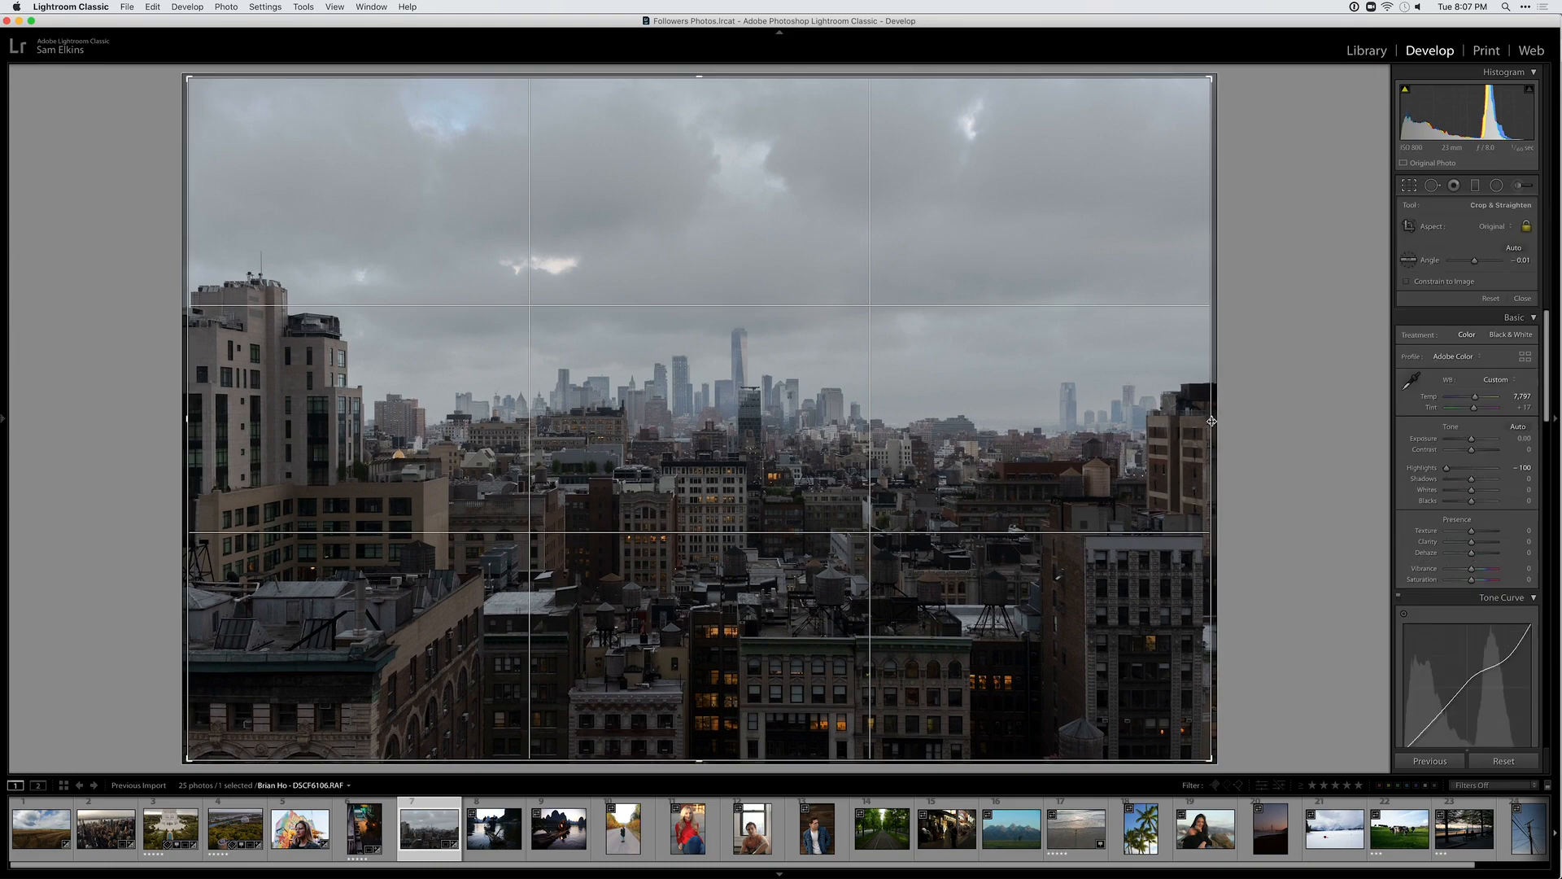
left_click_drag(1217, 421, 1187, 419)
key("r")
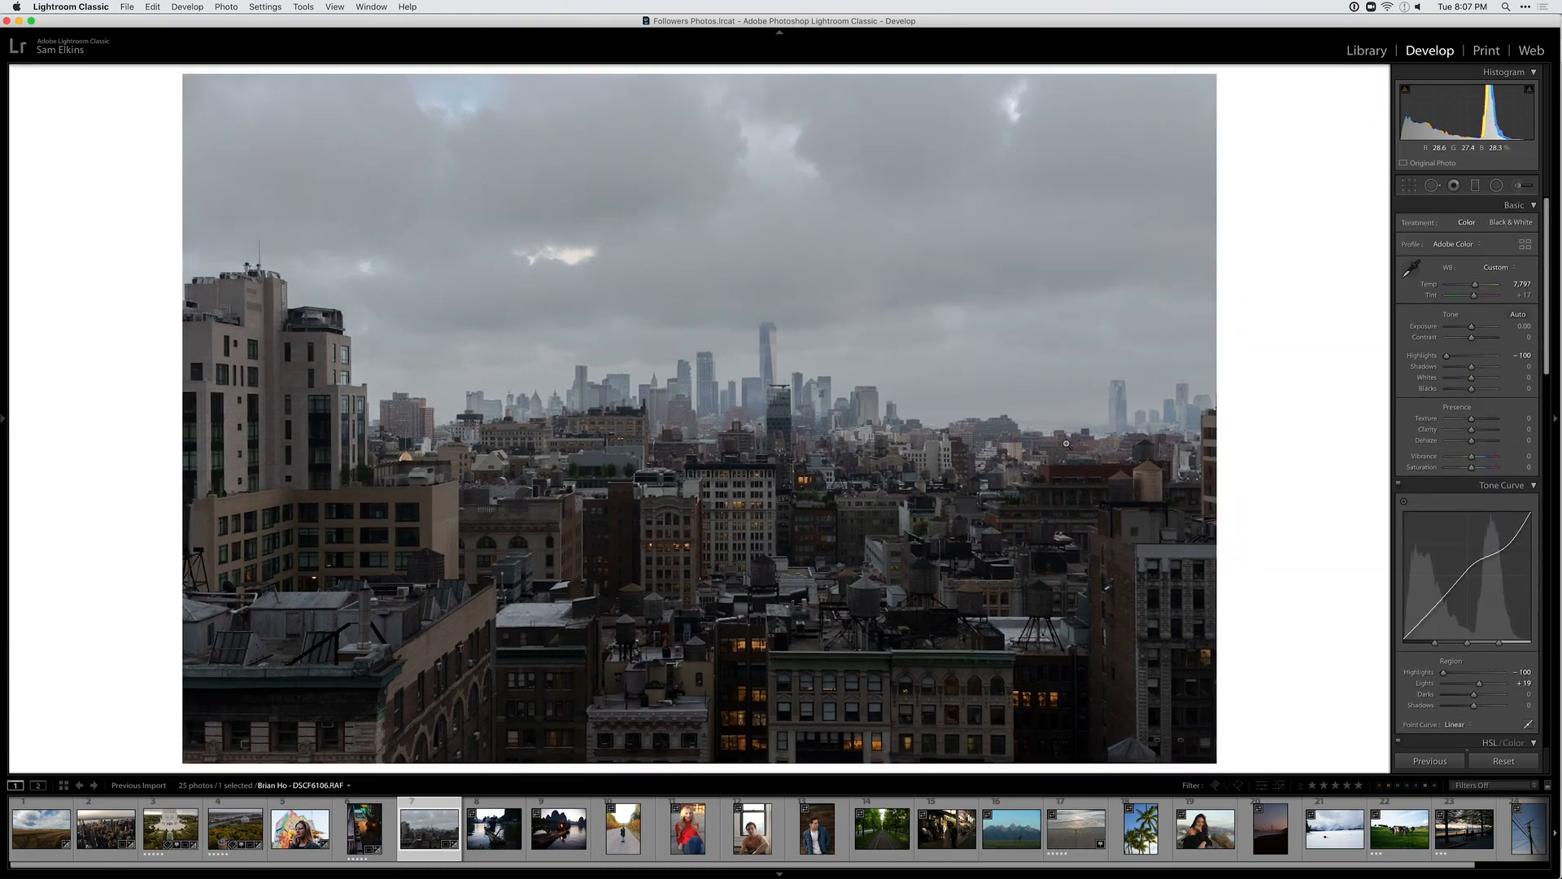
Set the skyline photo's Shadows to −31 and Exposure to +0.25
mouse_move(1472, 368)
left_mouse_down()
mouse_move(1498, 367)
mouse_move(1448, 367)
mouse_move(1466, 368)
left_mouse_up()
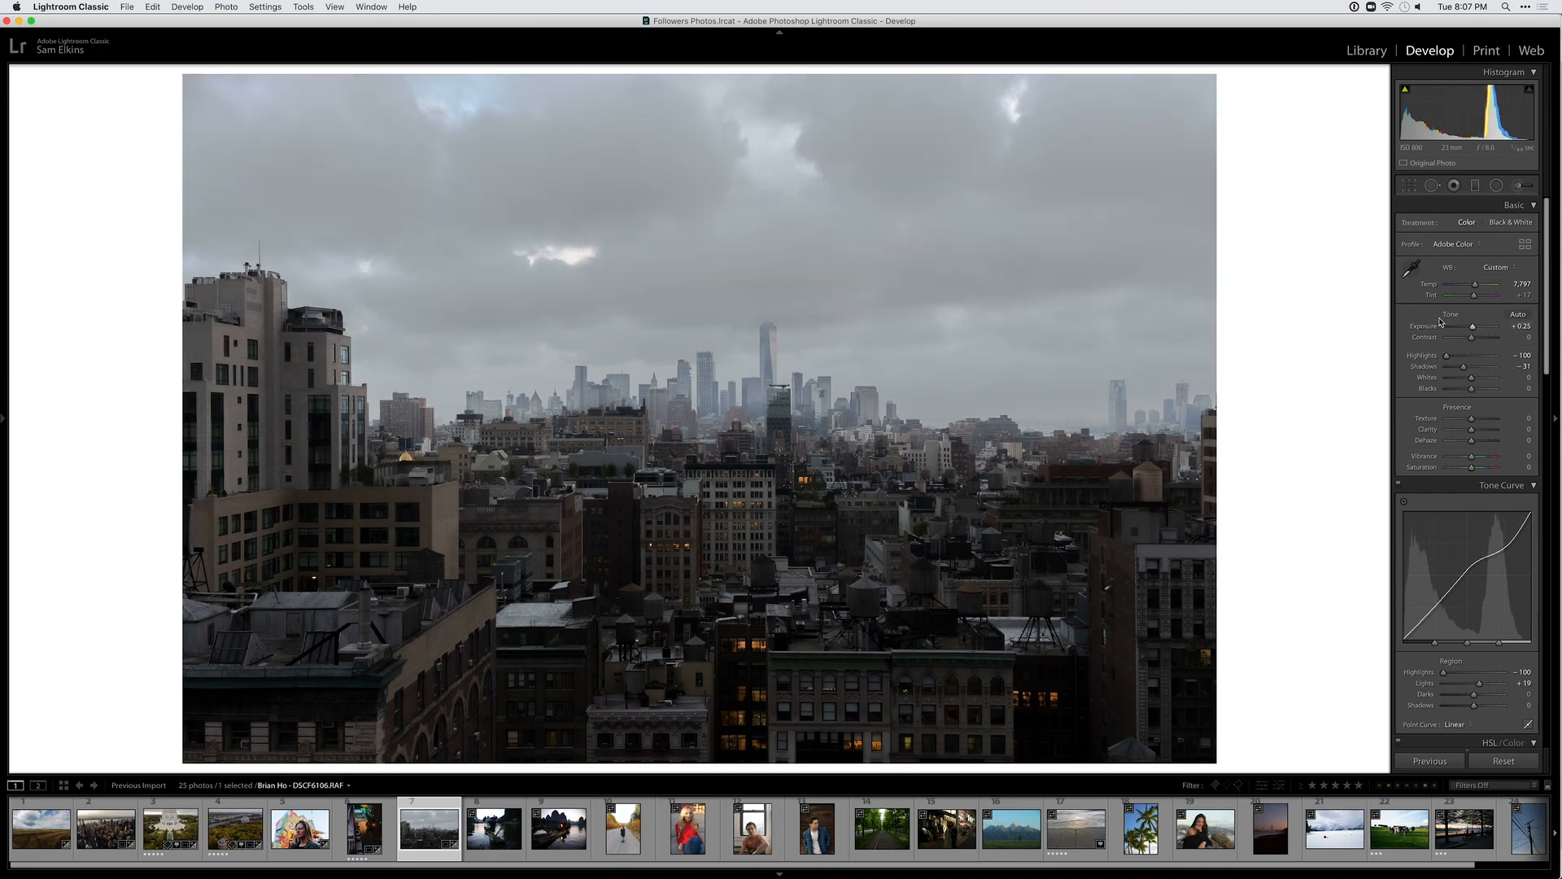
Tint the skyline photo's split-toning Shadows with hue 47 and saturation 26
key("r")
scroll(1422, 578, "down", 10)
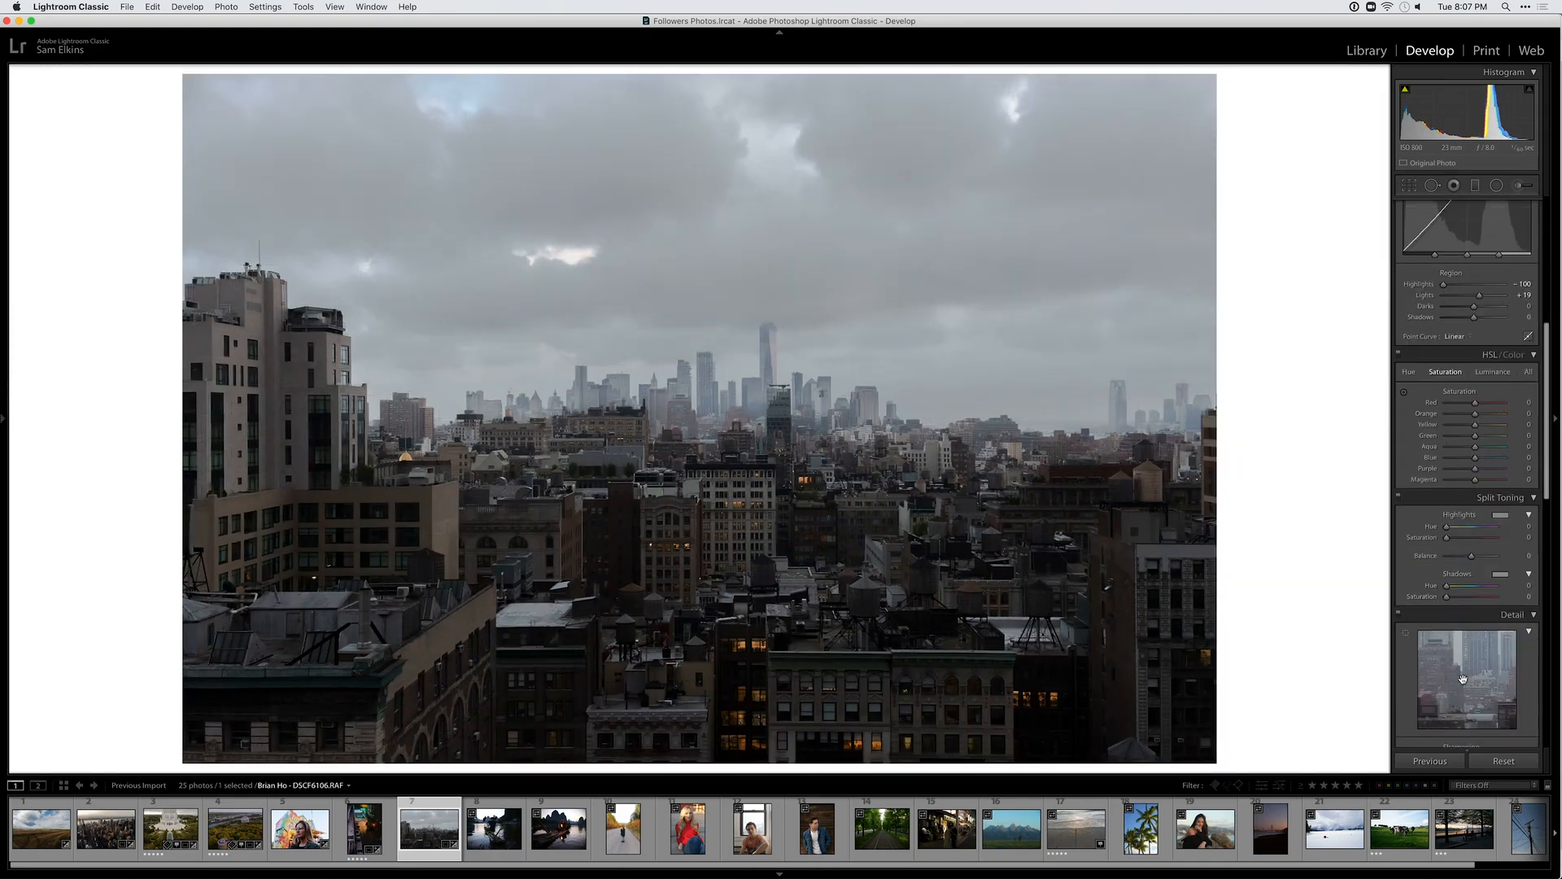
left_click(1499, 573)
left_click_drag(1334, 573, 1279, 555)
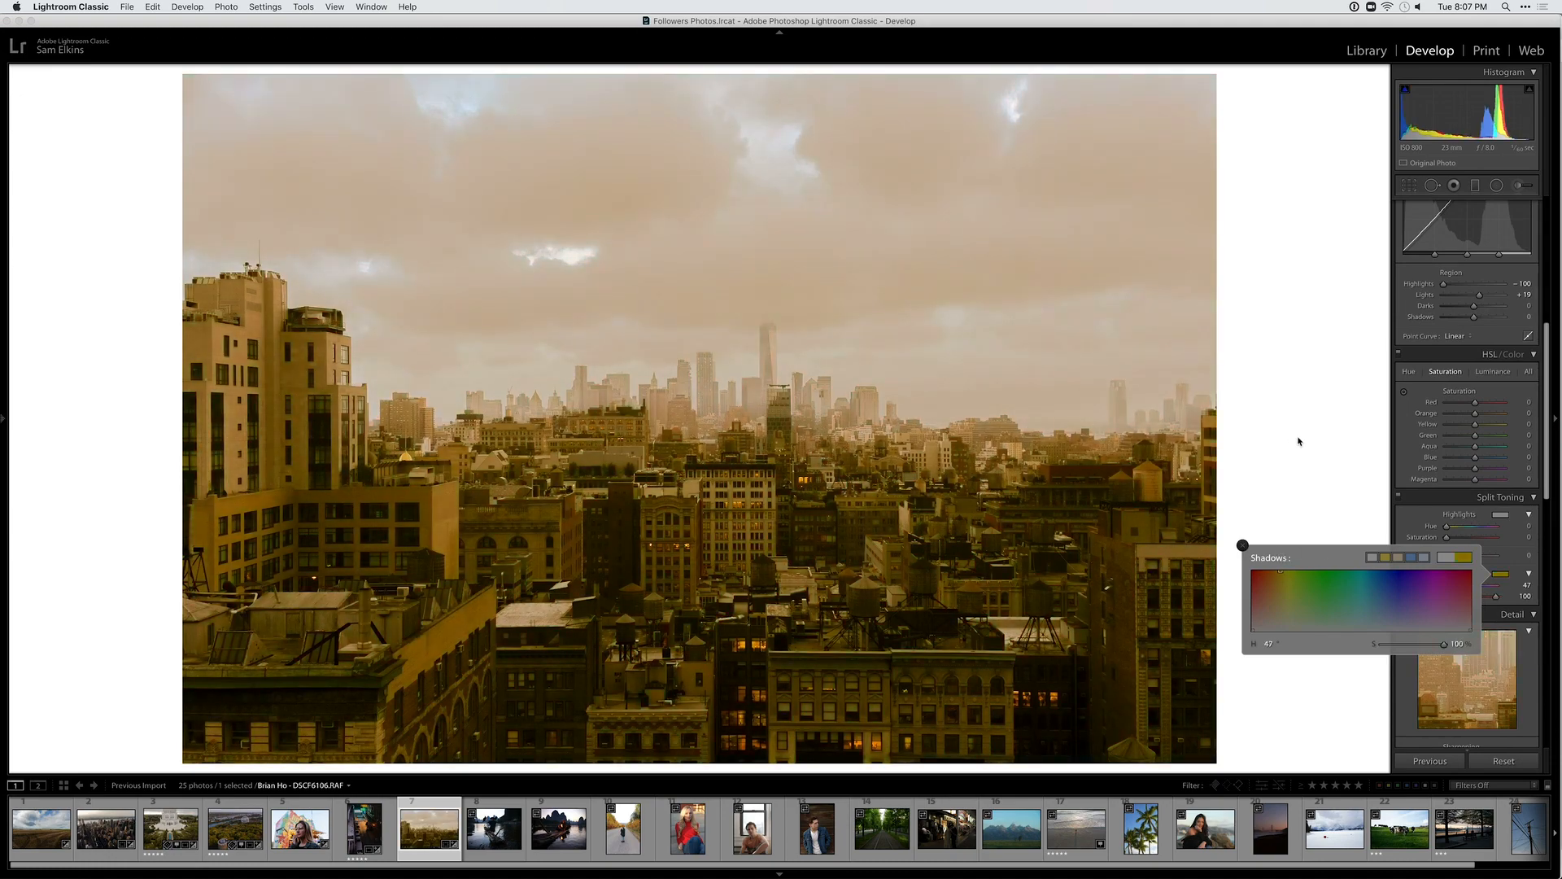
left_click(1300, 440)
left_click_drag(1454, 601, 1461, 602)
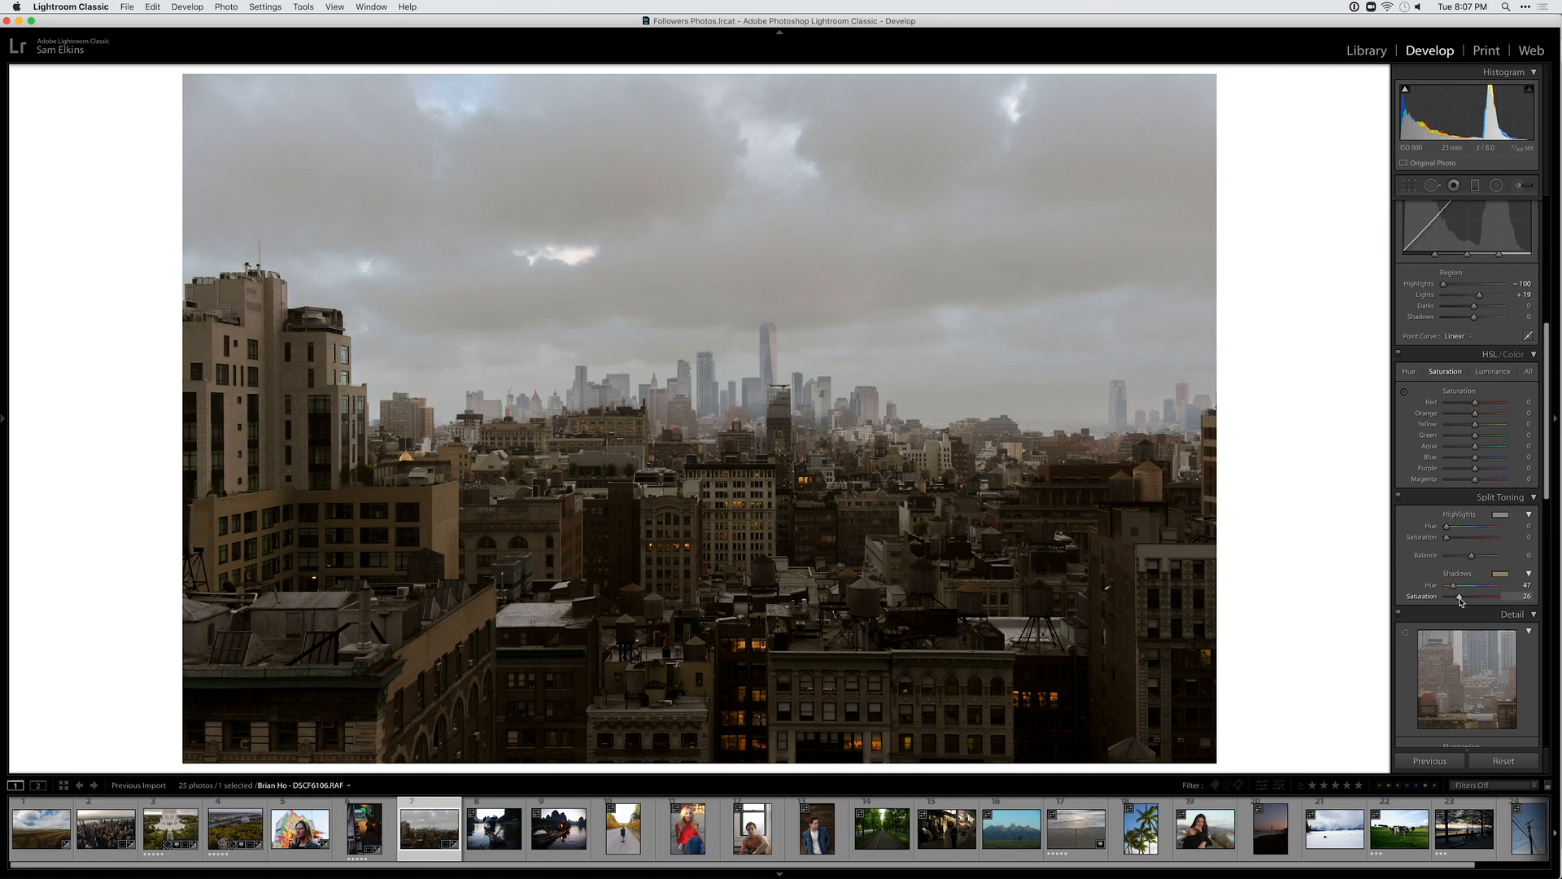
Compare the skyline photo with its original and reset the split-toning Shadows Saturation to 0
key("backslash")
key("backslash")
key("backslash")
key("backslash")
double_click(1453, 598)
Try a split-toning Highlights tint of hue 50 and saturation 100 on the skyline photo, and reset its saturation to 0
left_click(1500, 515)
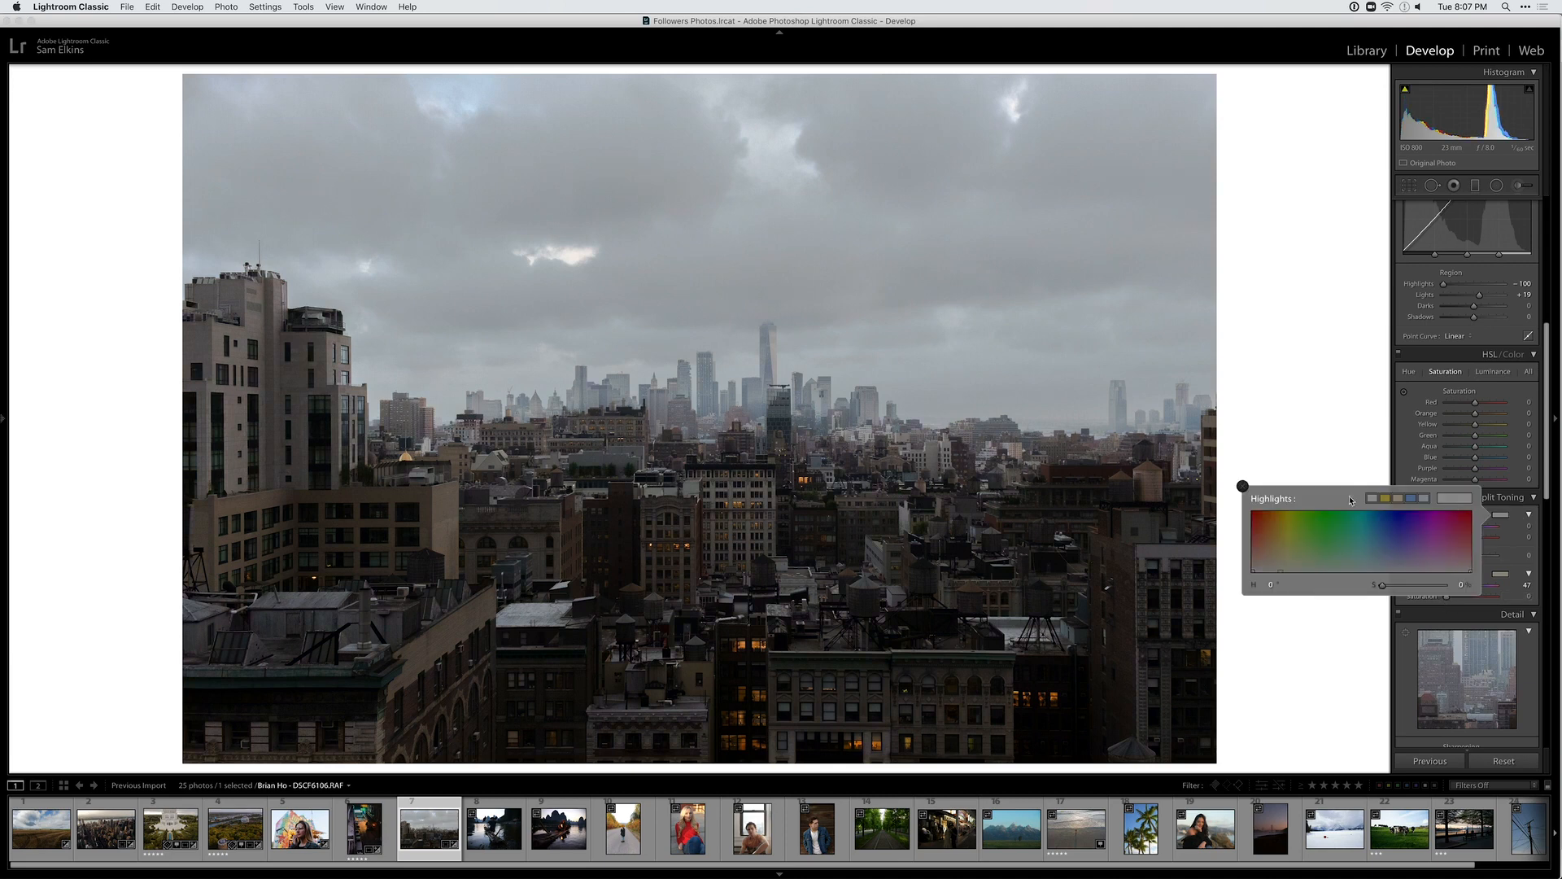
mouse_move(1304, 511)
left_mouse_down()
mouse_move(1266, 512)
mouse_move(1283, 512)
left_mouse_up()
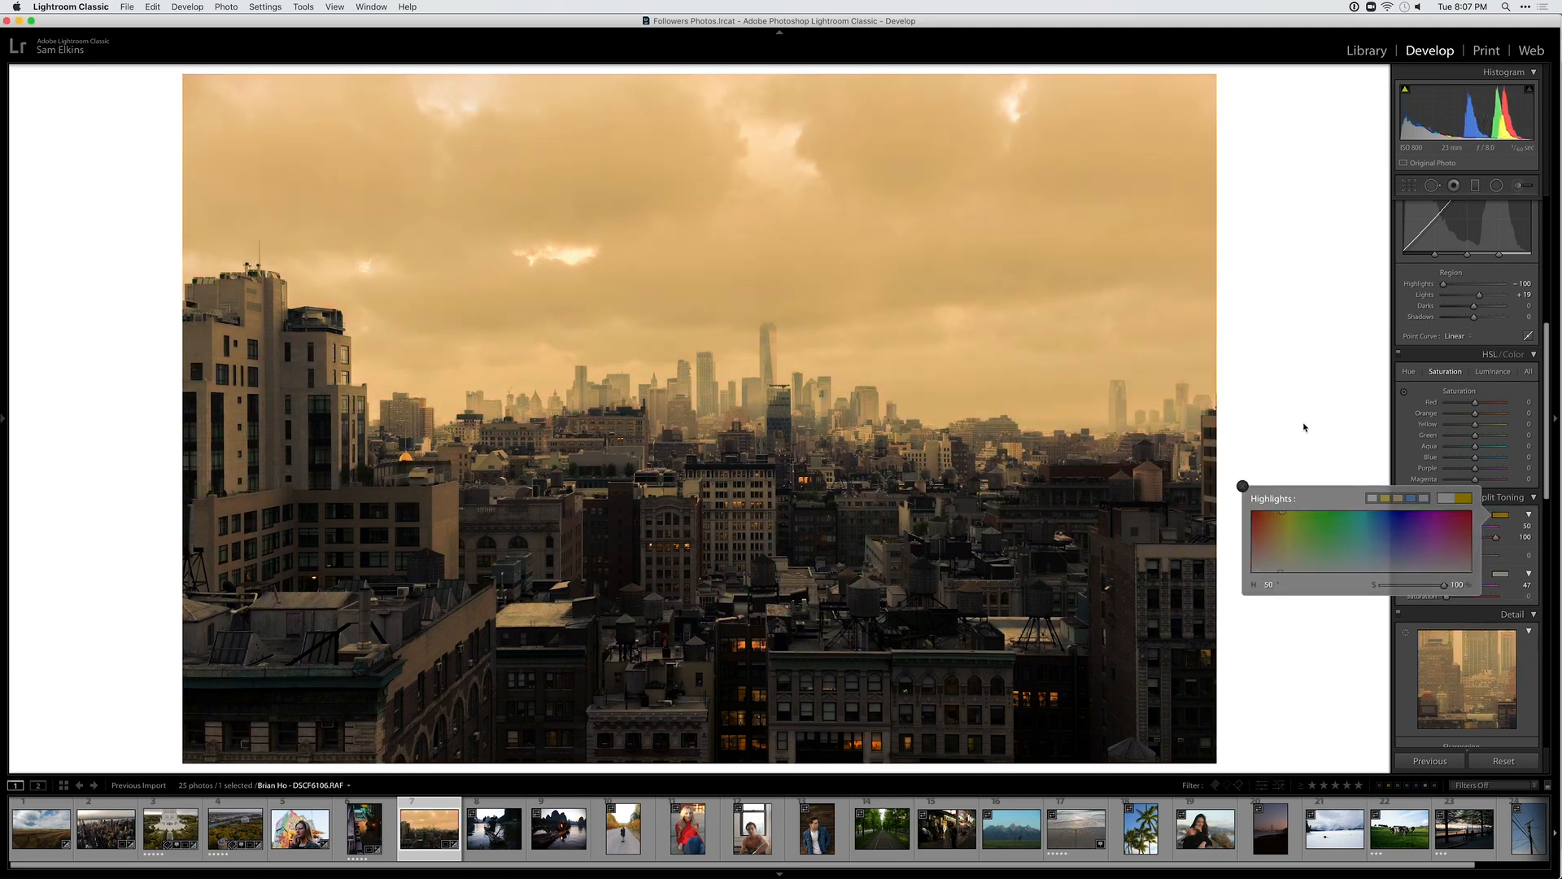
double_click(1459, 539)
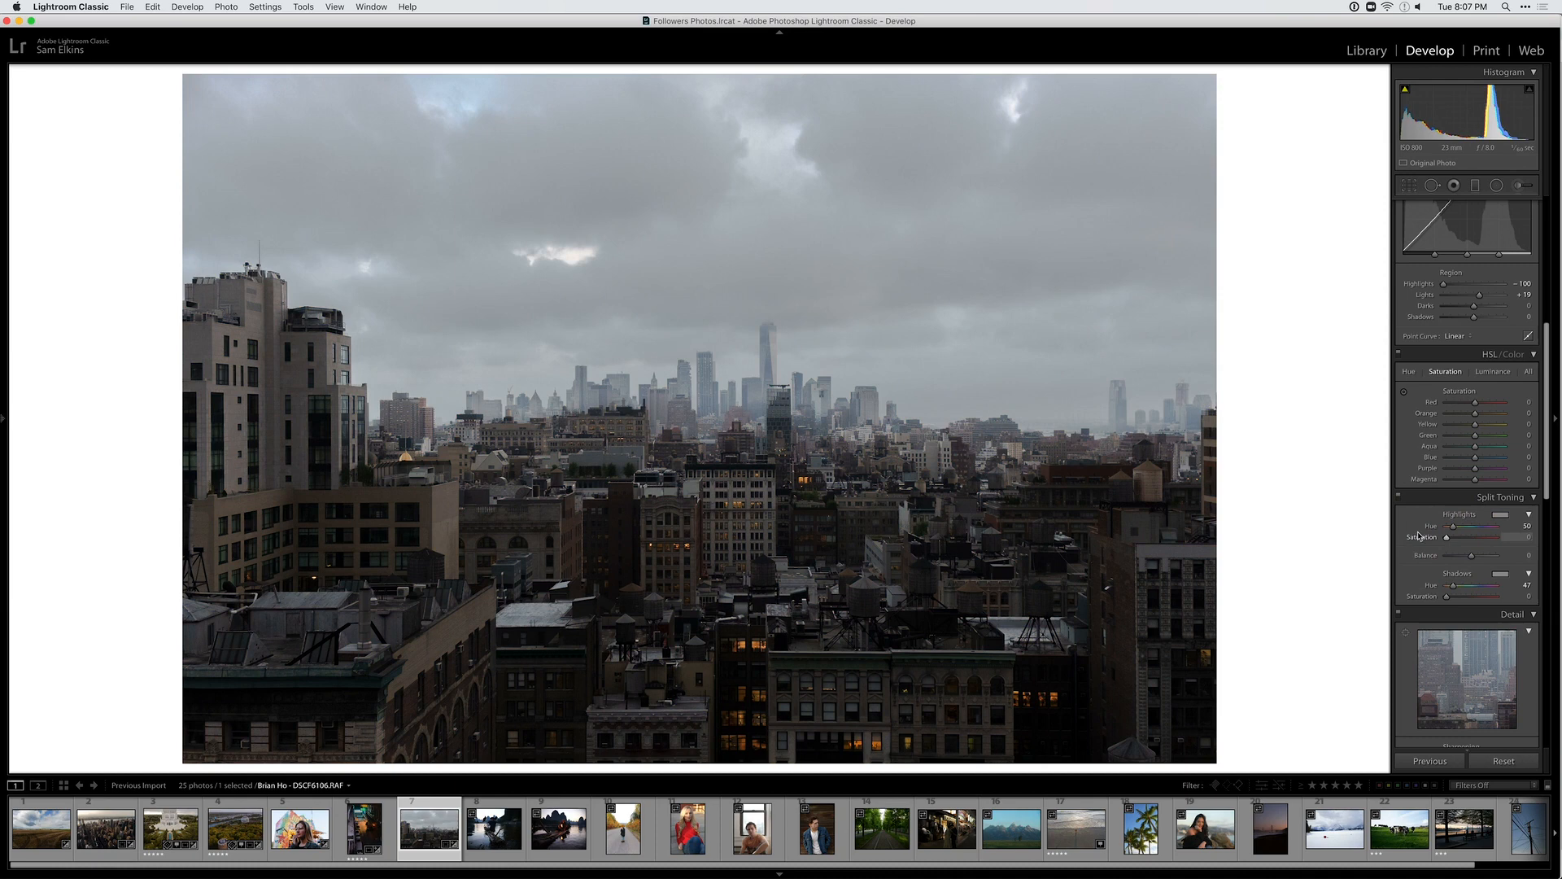
left_click_drag(1466, 539, 1276, 540)
Compare the skyline photo with its original and give the split-toning Shadows a slight Saturation of about 8
key("backslash")
key("backslash")
key("backslash")
key("backslash")
key("backslash")
key("backslash")
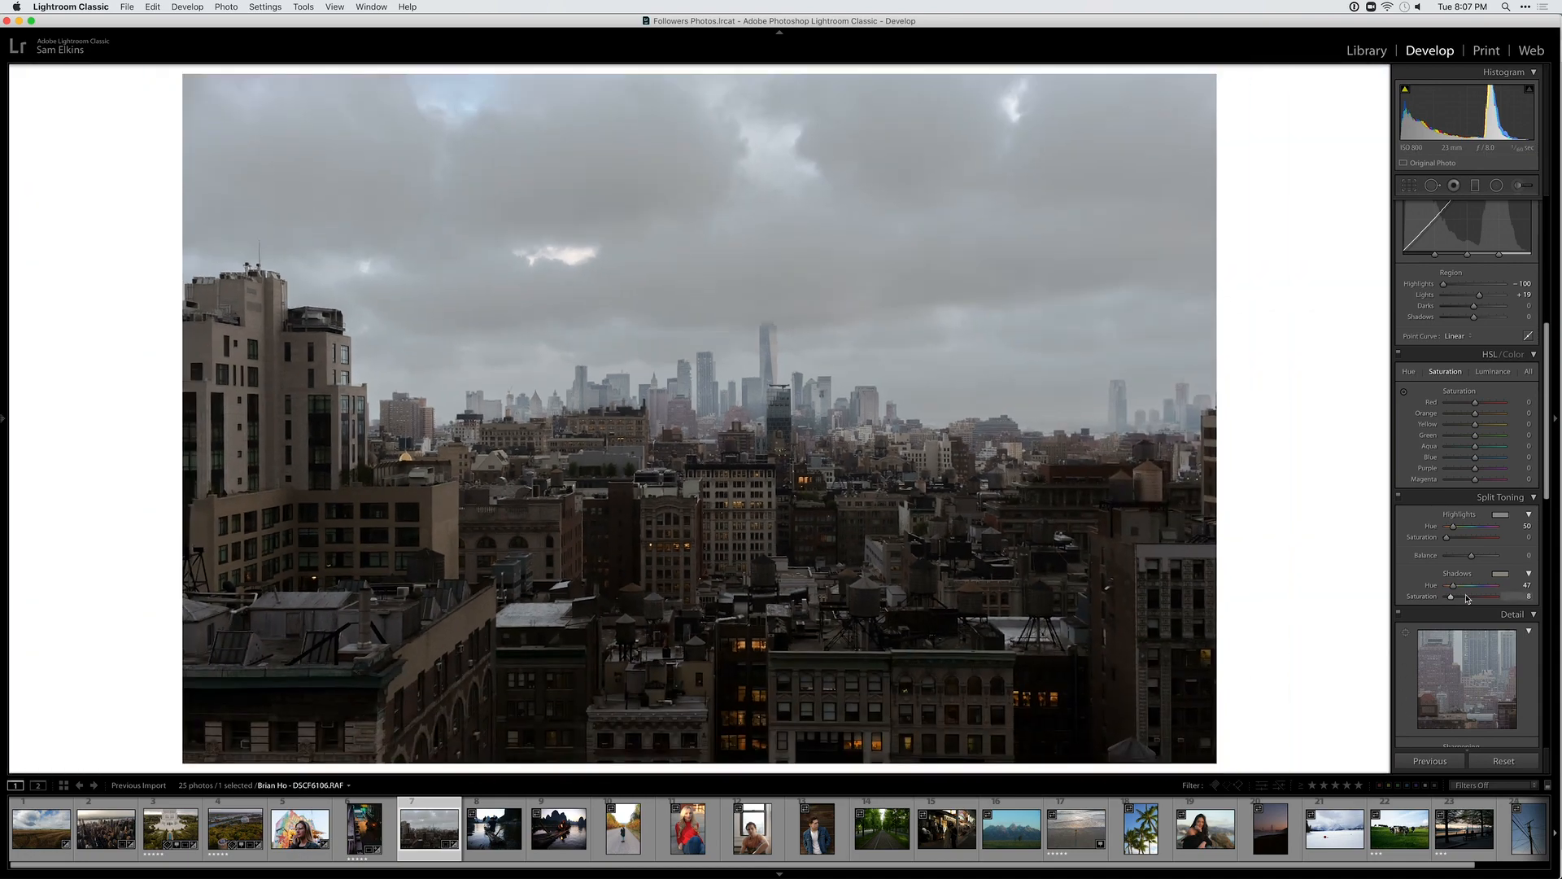
left_click(1467, 597)
mouse_move(1467, 599)
left_mouse_down()
mouse_move(1380, 621)
mouse_move(1453, 612)
left_mouse_up()
Switch the skyline photo's tone curve to point editing and raise the RGB curve slightly at its midtones
scroll(1464, 393, "up", 5)
left_click_drag(1474, 507, 1474, 520)
left_click(1528, 536)
left_click_drag(1456, 399, 1463, 382)
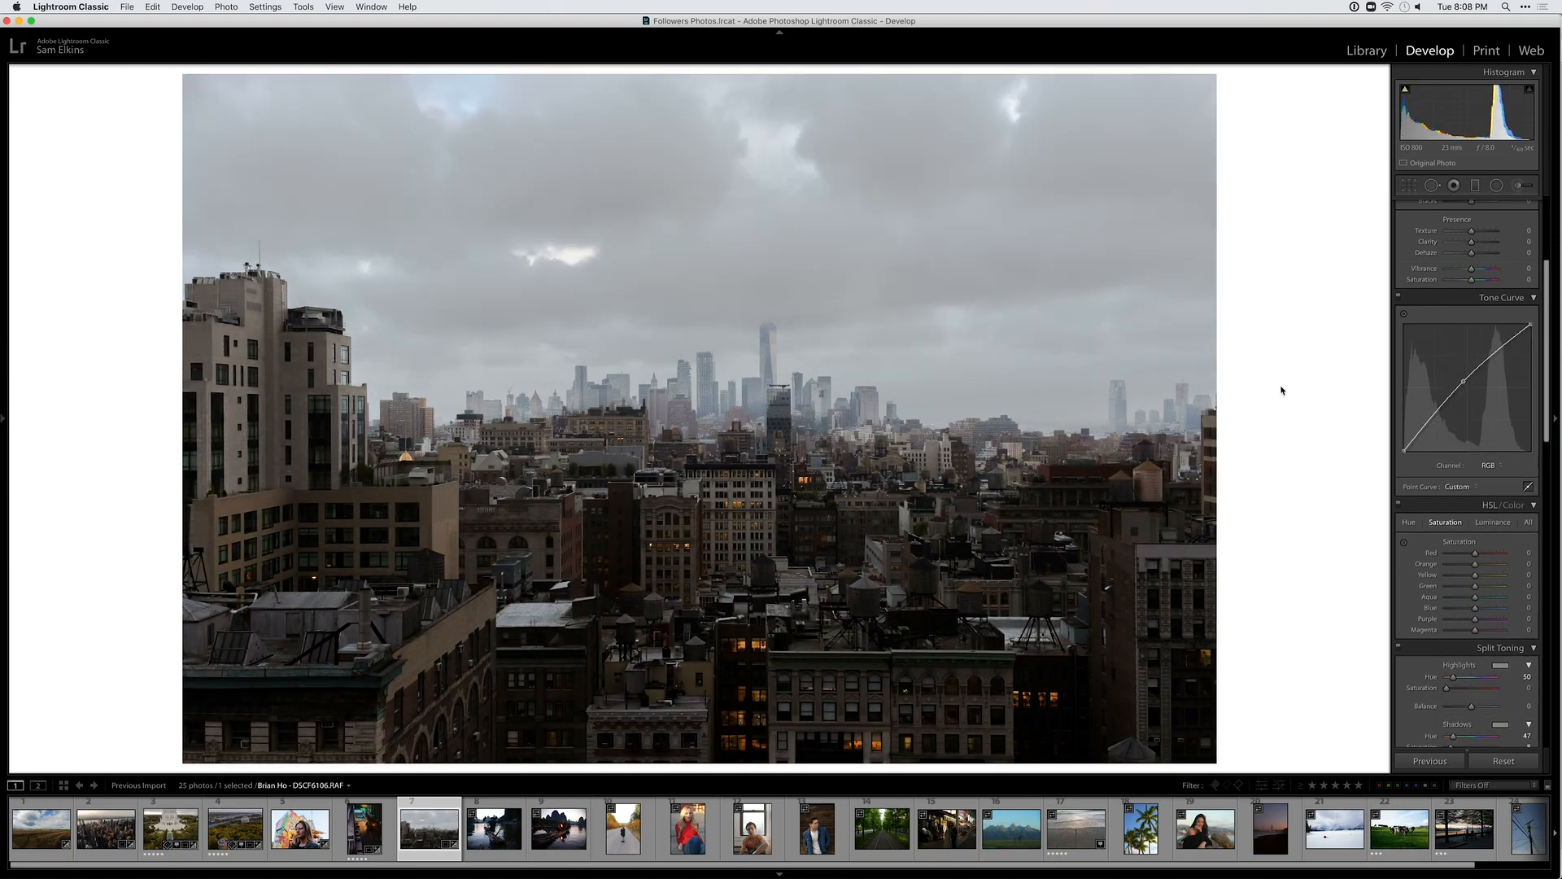
Crop the skyline photo to a 16 x 9 aspect ratio, extending the crop out to the image's right edge
key("r")
key("r")
key("r")
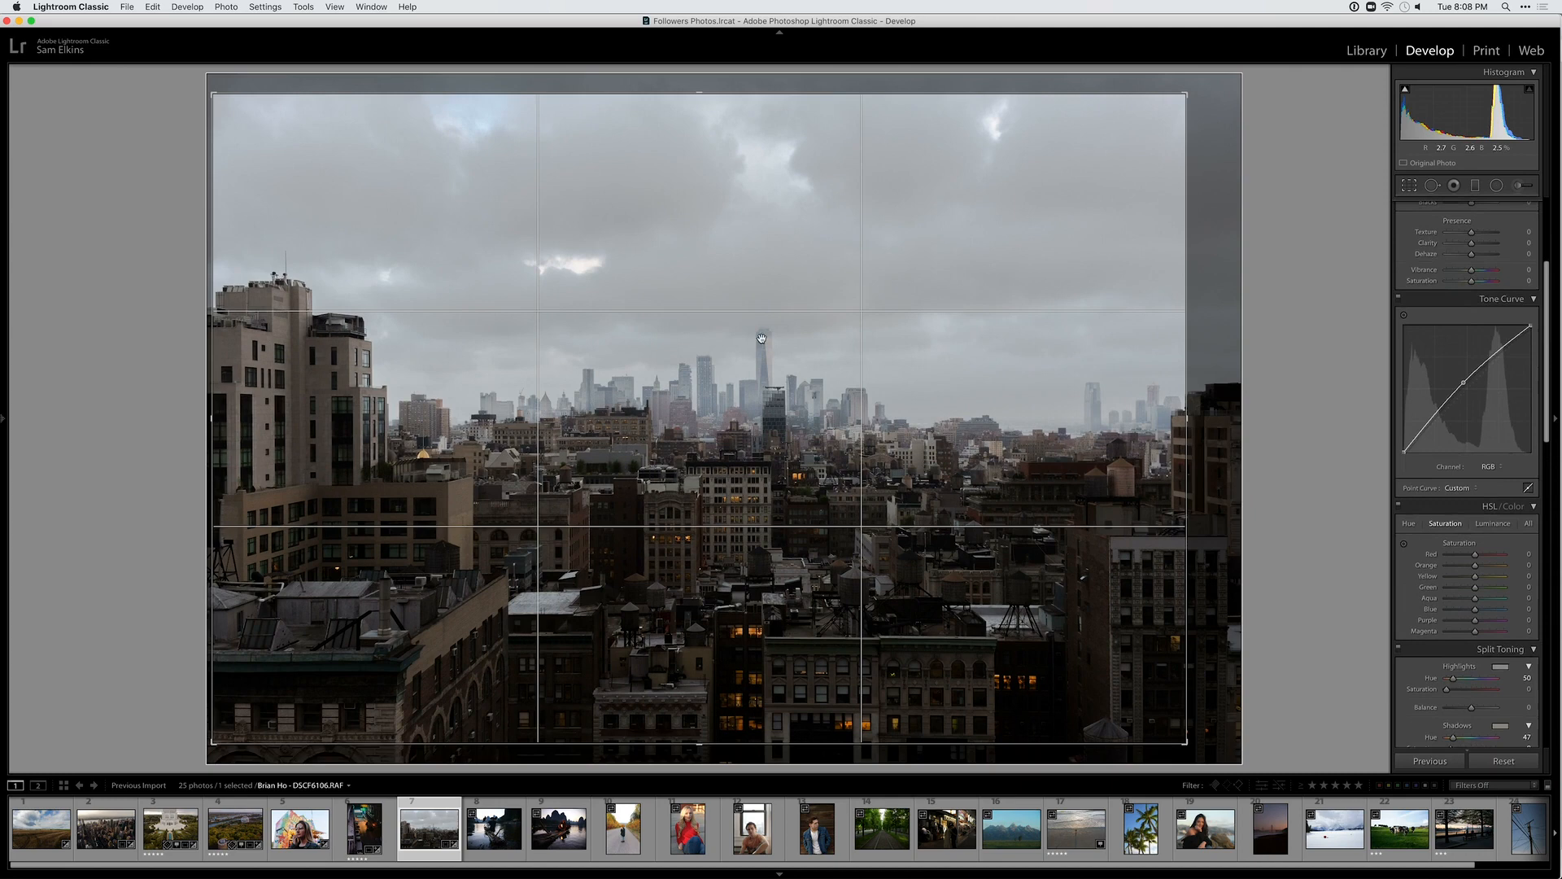
left_click(1487, 227)
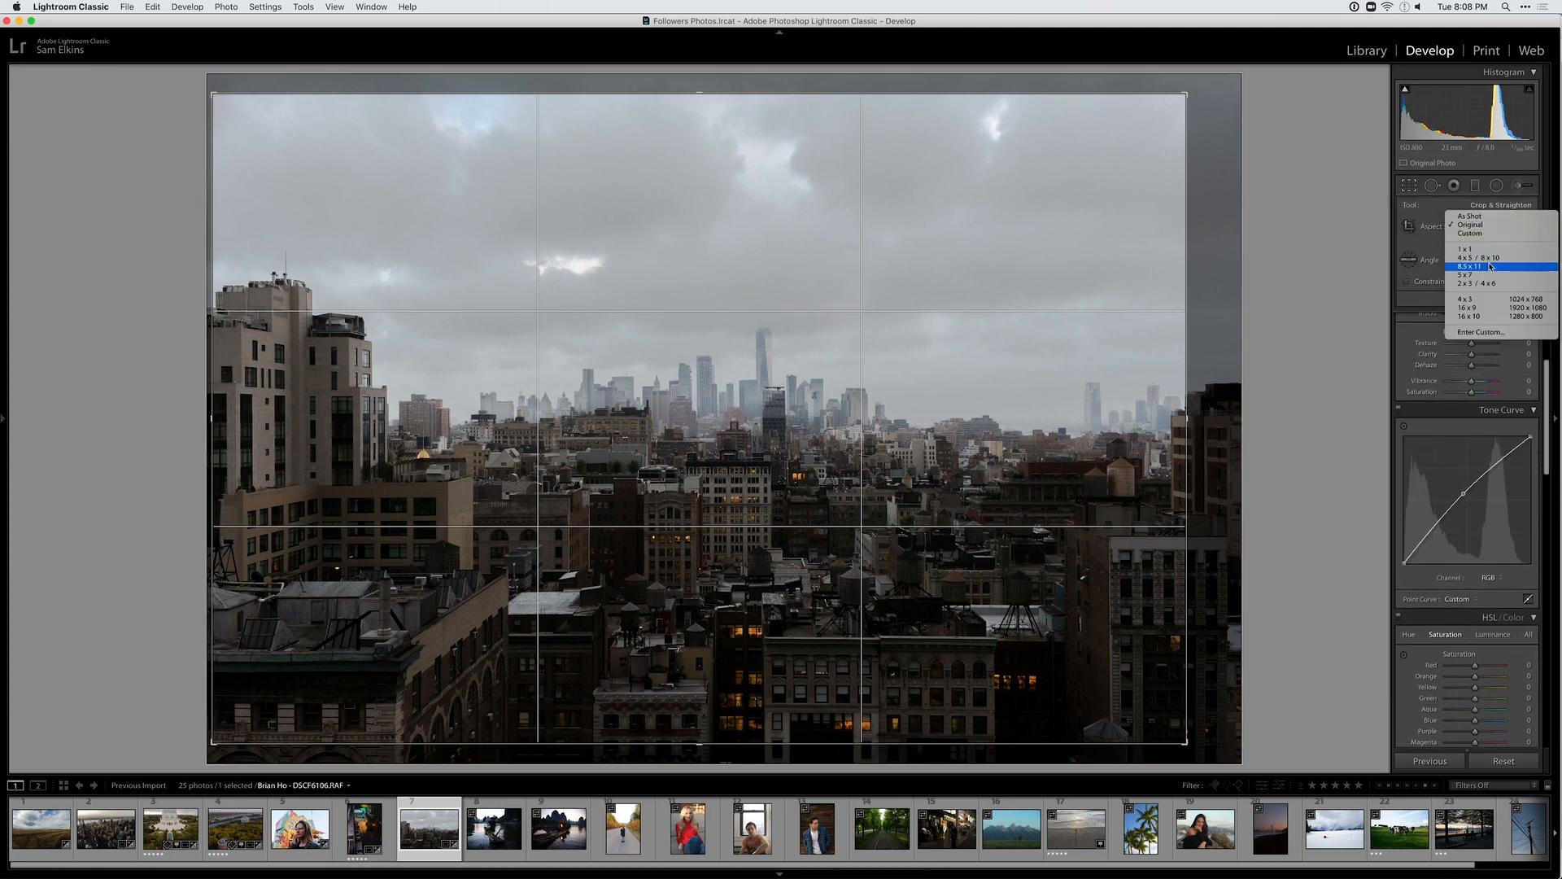
left_click(1489, 305)
left_click_drag(1187, 417, 1282, 415)
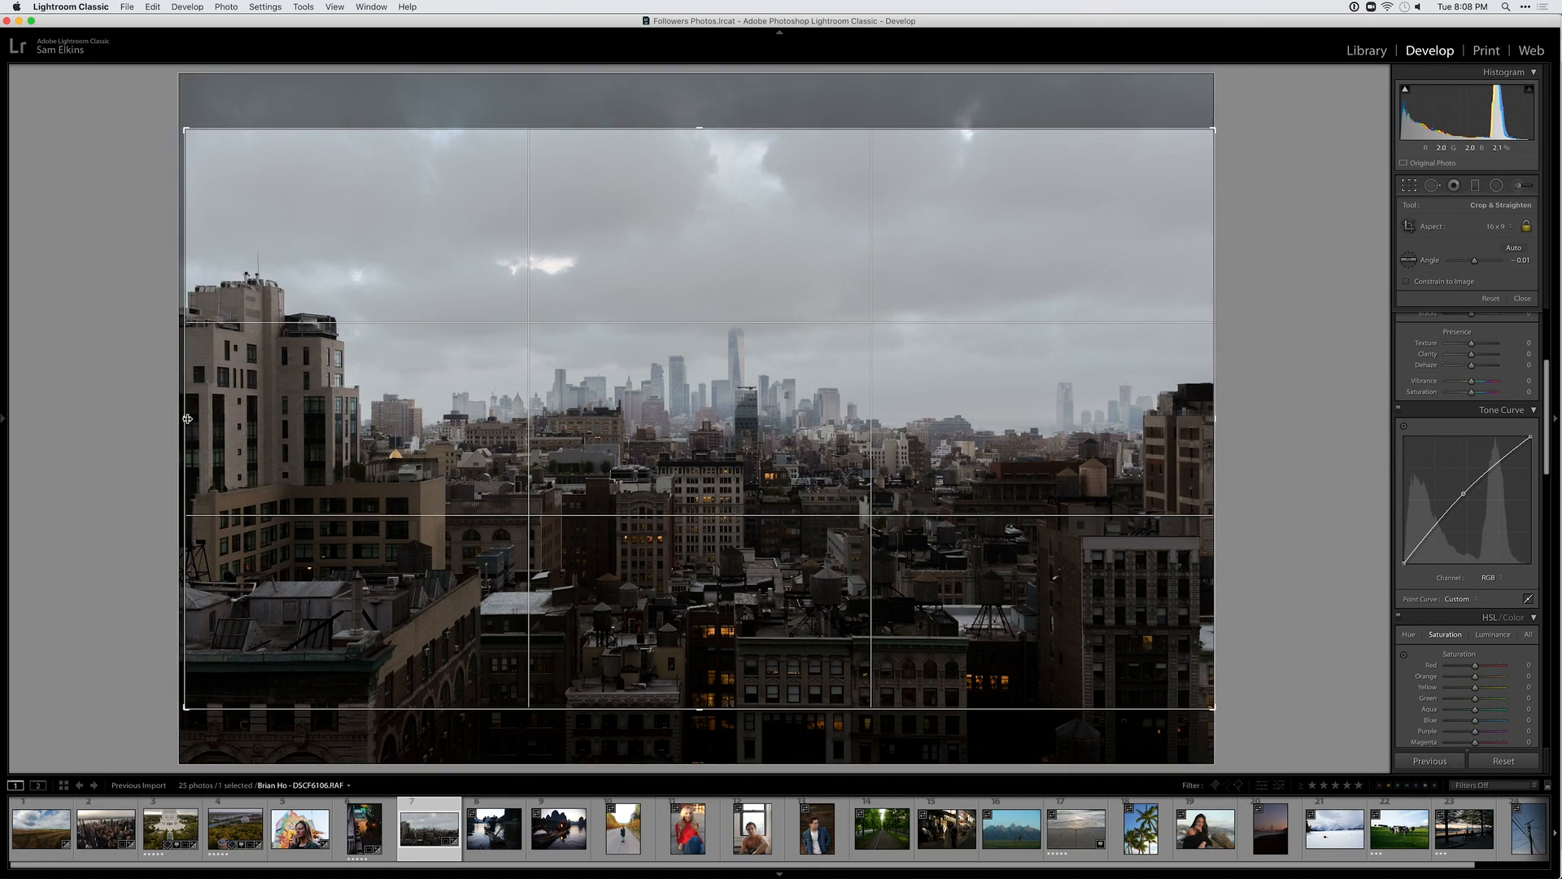
key("r")
key("r")
left_click_drag(1332, 376, 1335, 382)
key("r")
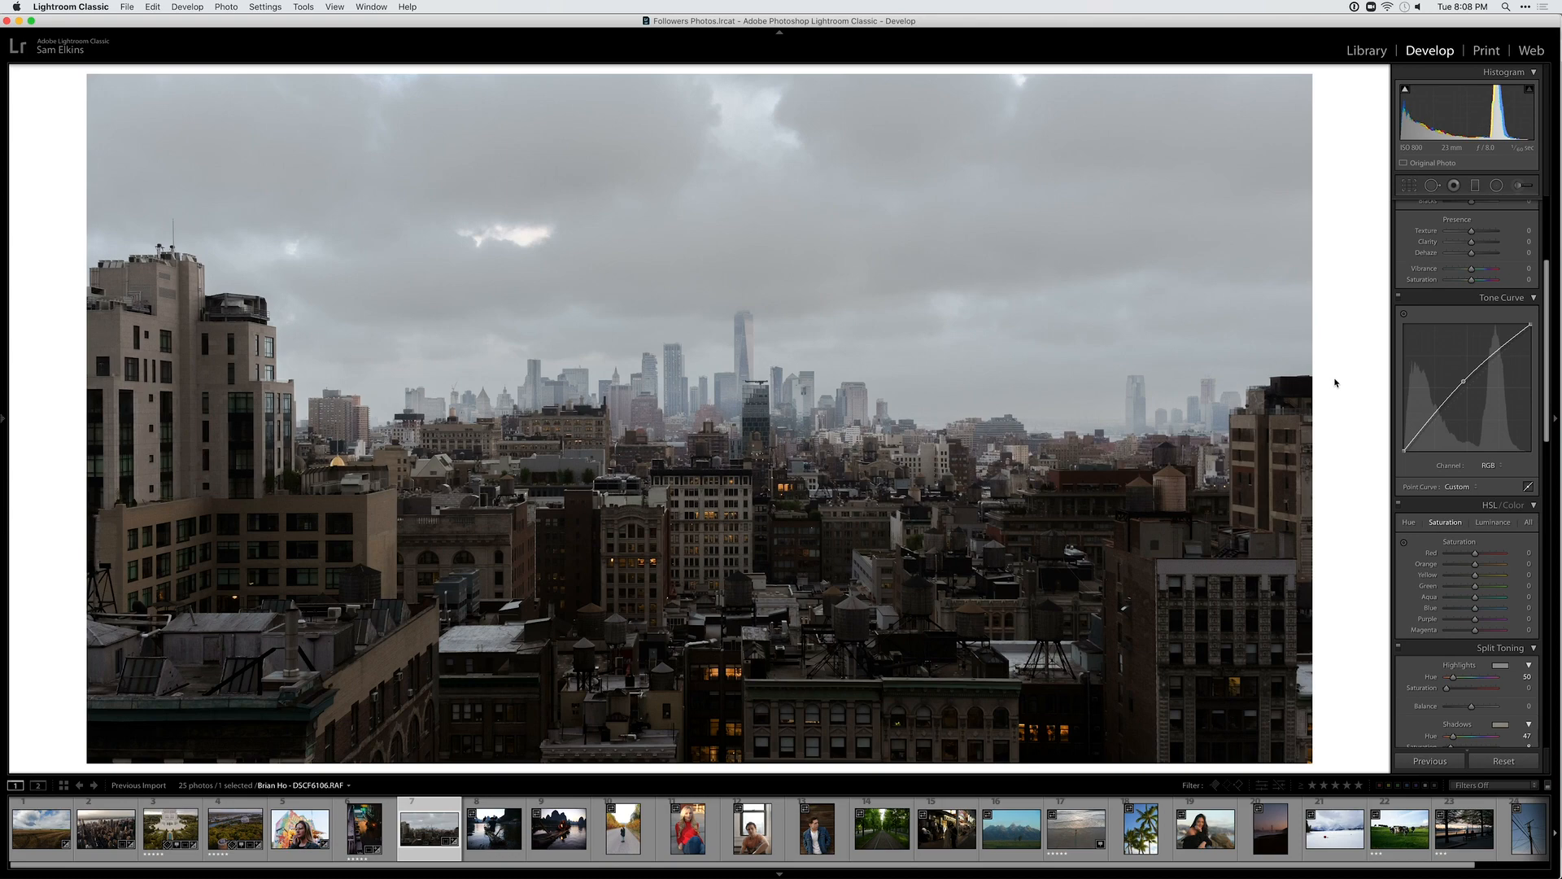
Compare the skyline photo side by side with its original on a blacked-out screen, including close up, and move on to the fisherman photo
key("l")
key("l")
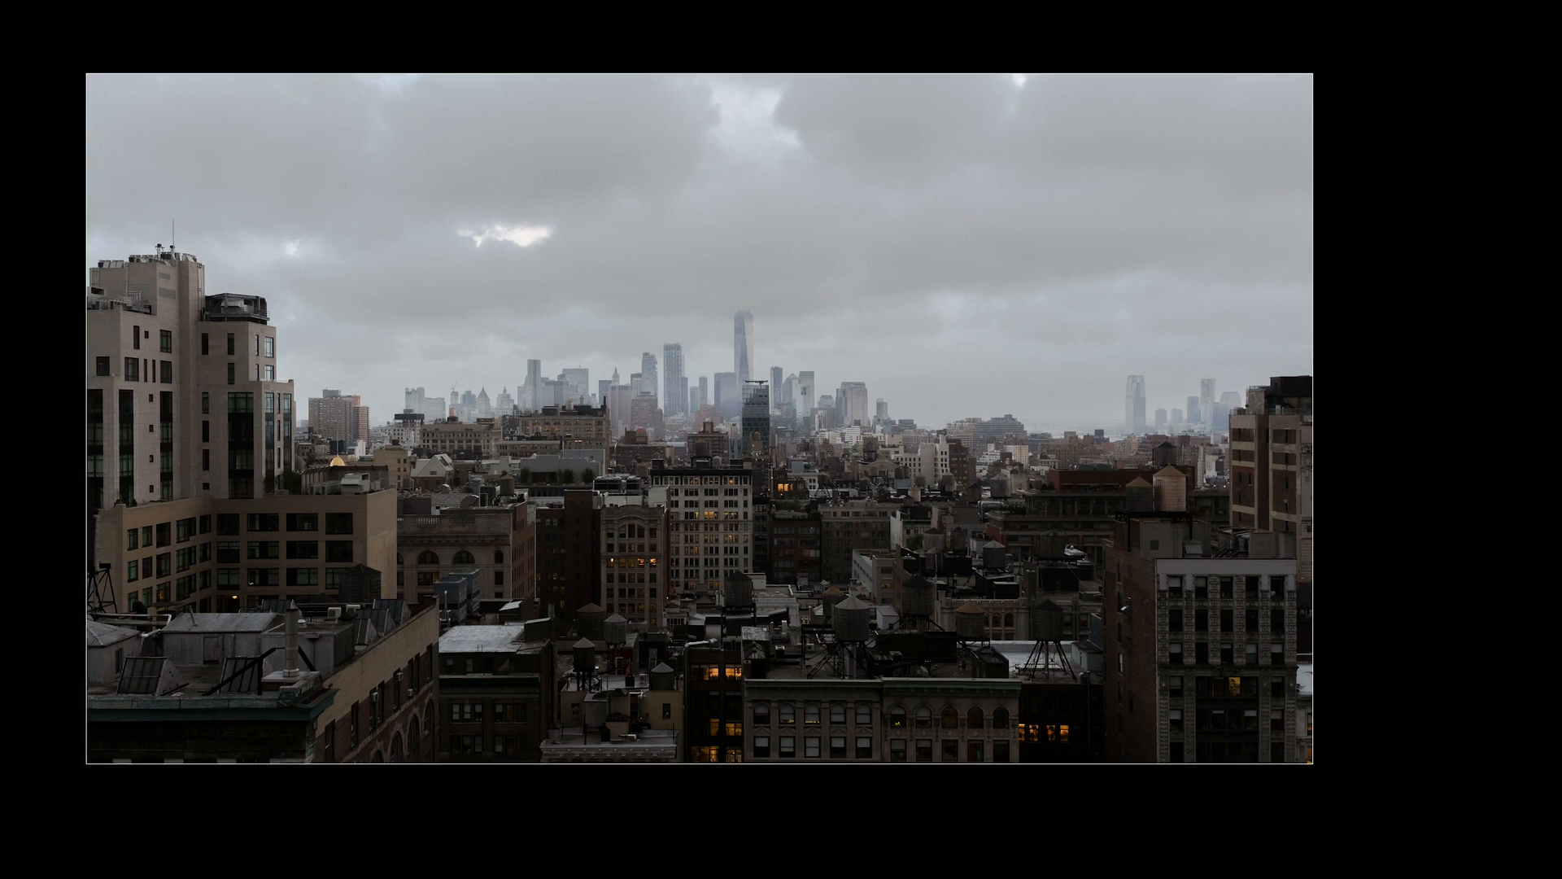
key("y")
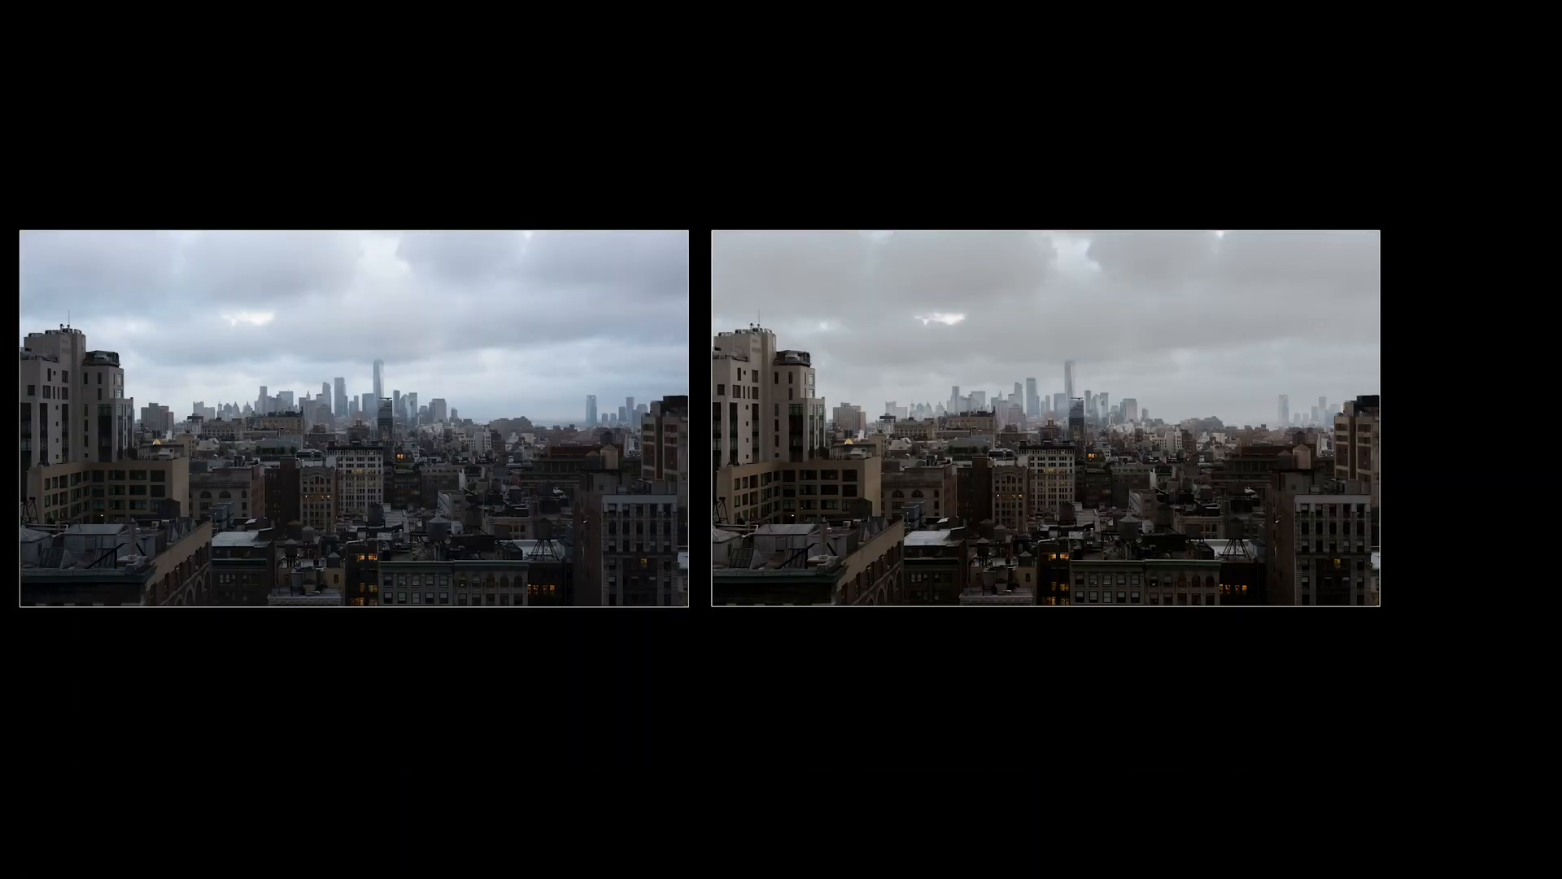
left_click(351, 405)
left_click_drag(373, 418, 327, 420)
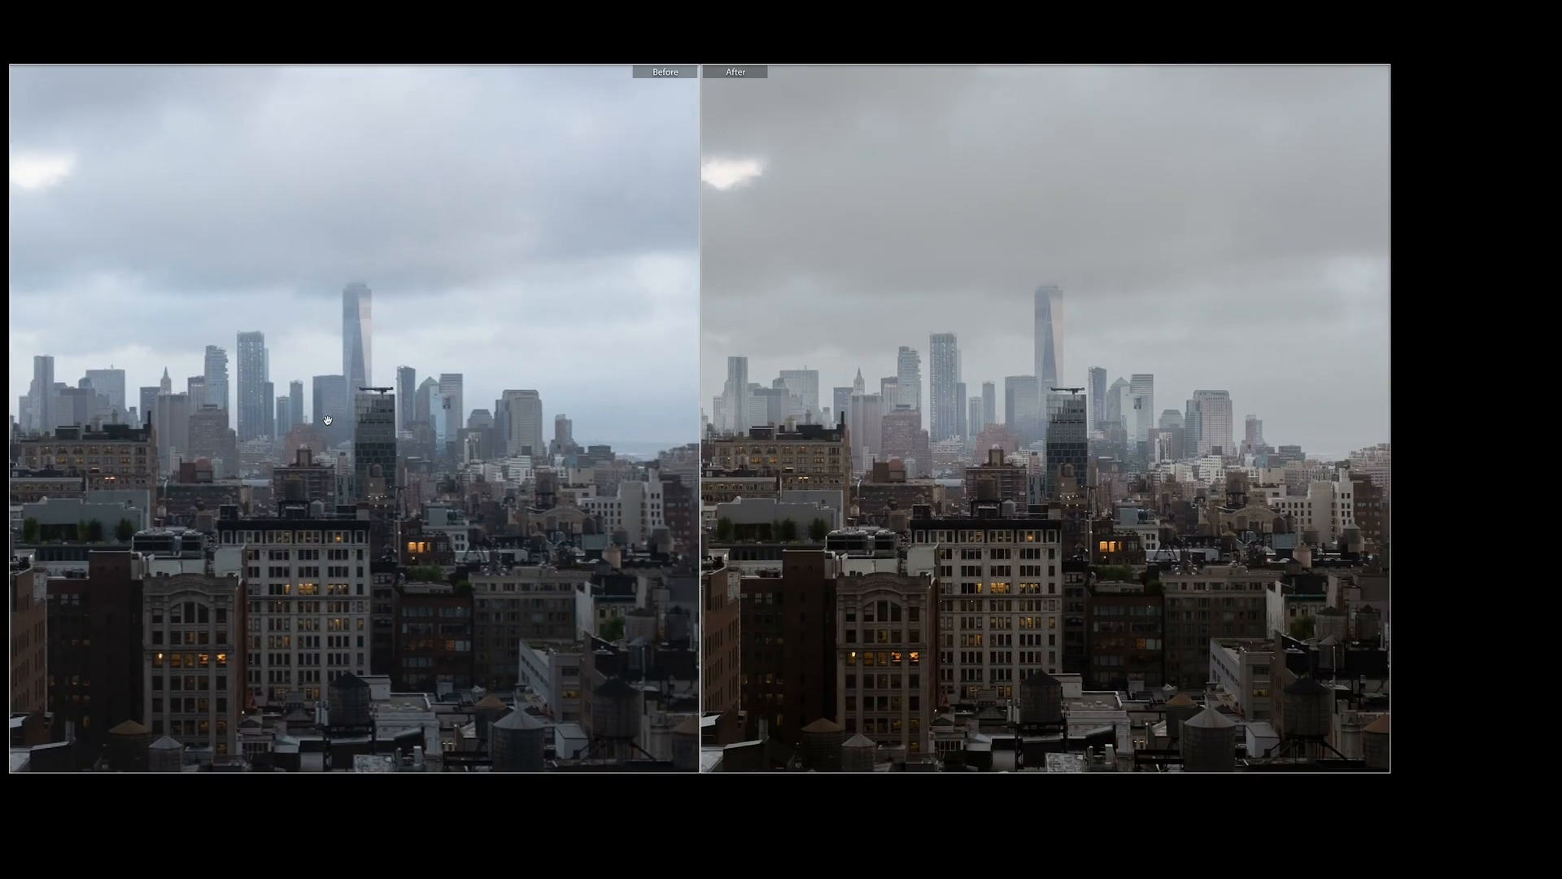
left_click(327, 420)
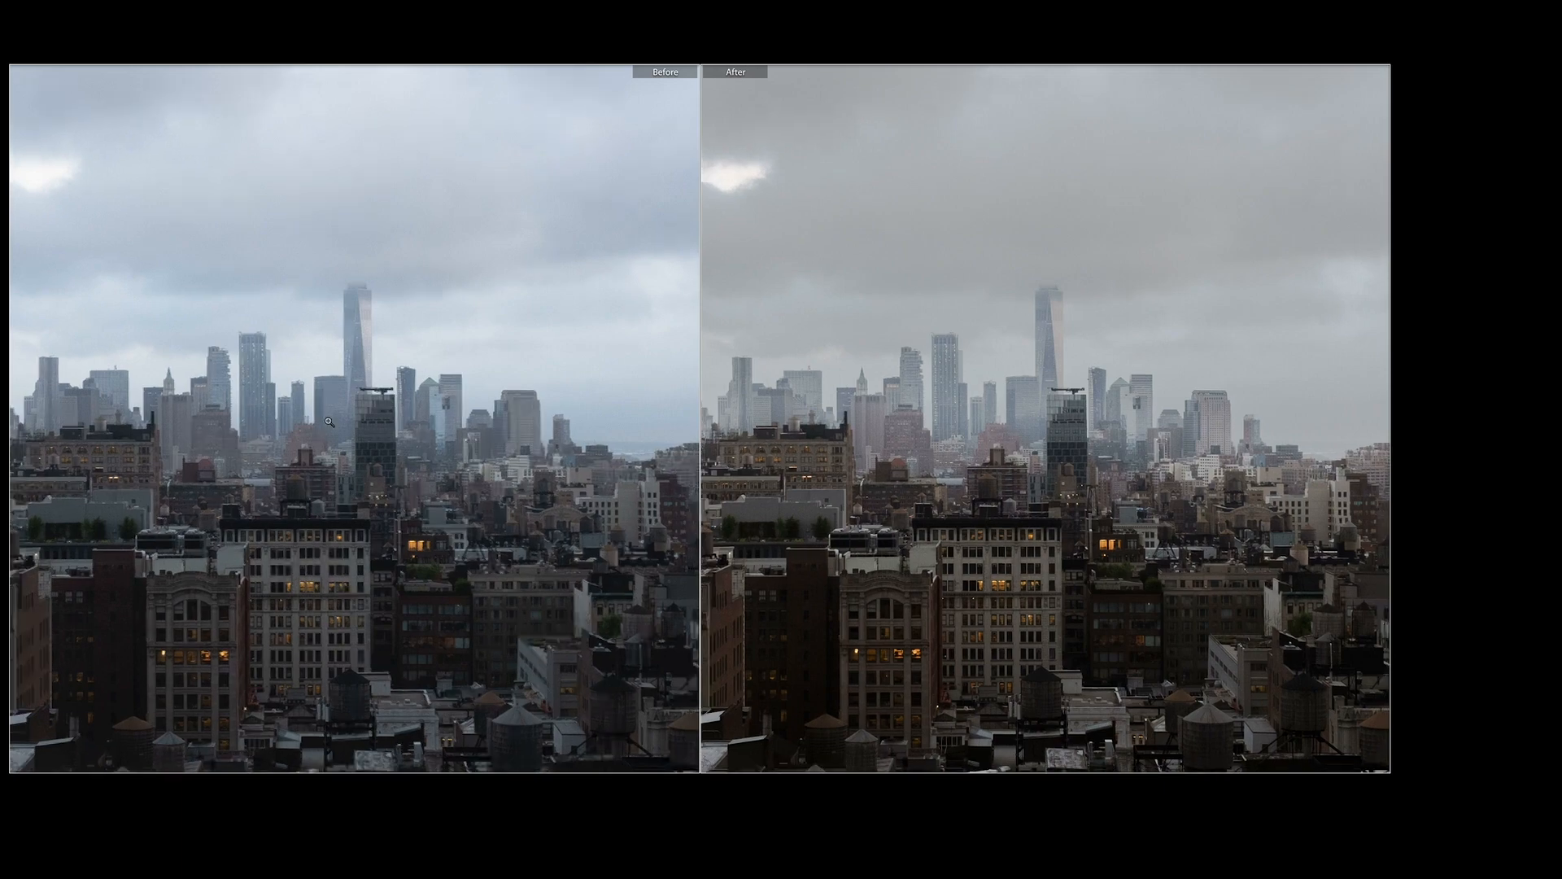
key("y")
key("y")
key("y")
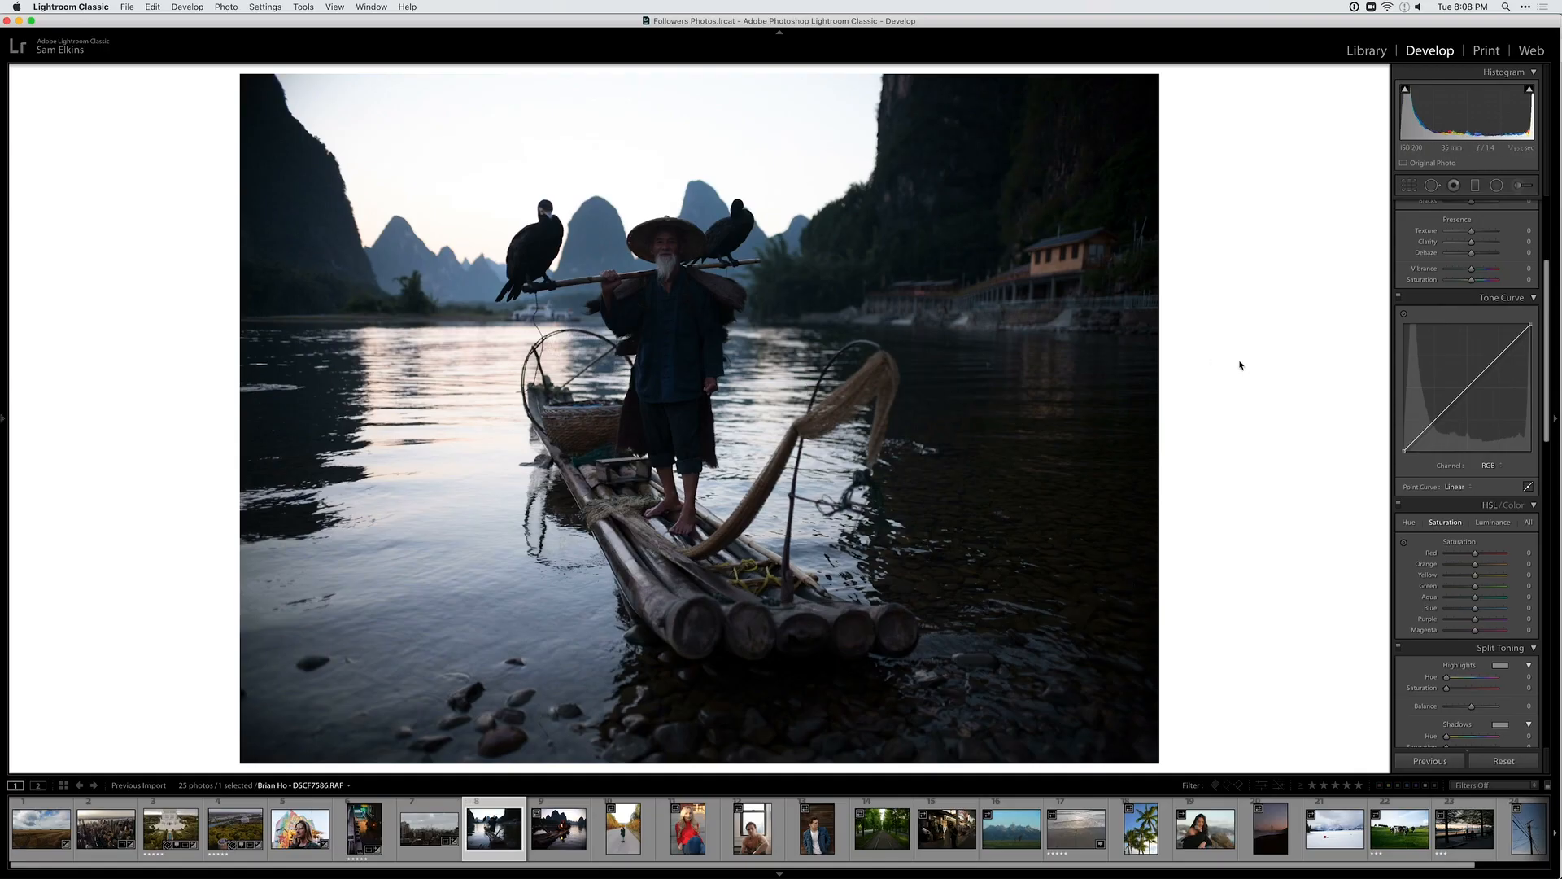
Switch the fisherman photo's tone curve to region sliders and set its Exposure to +1.90
scroll(1461, 405, "up", 5)
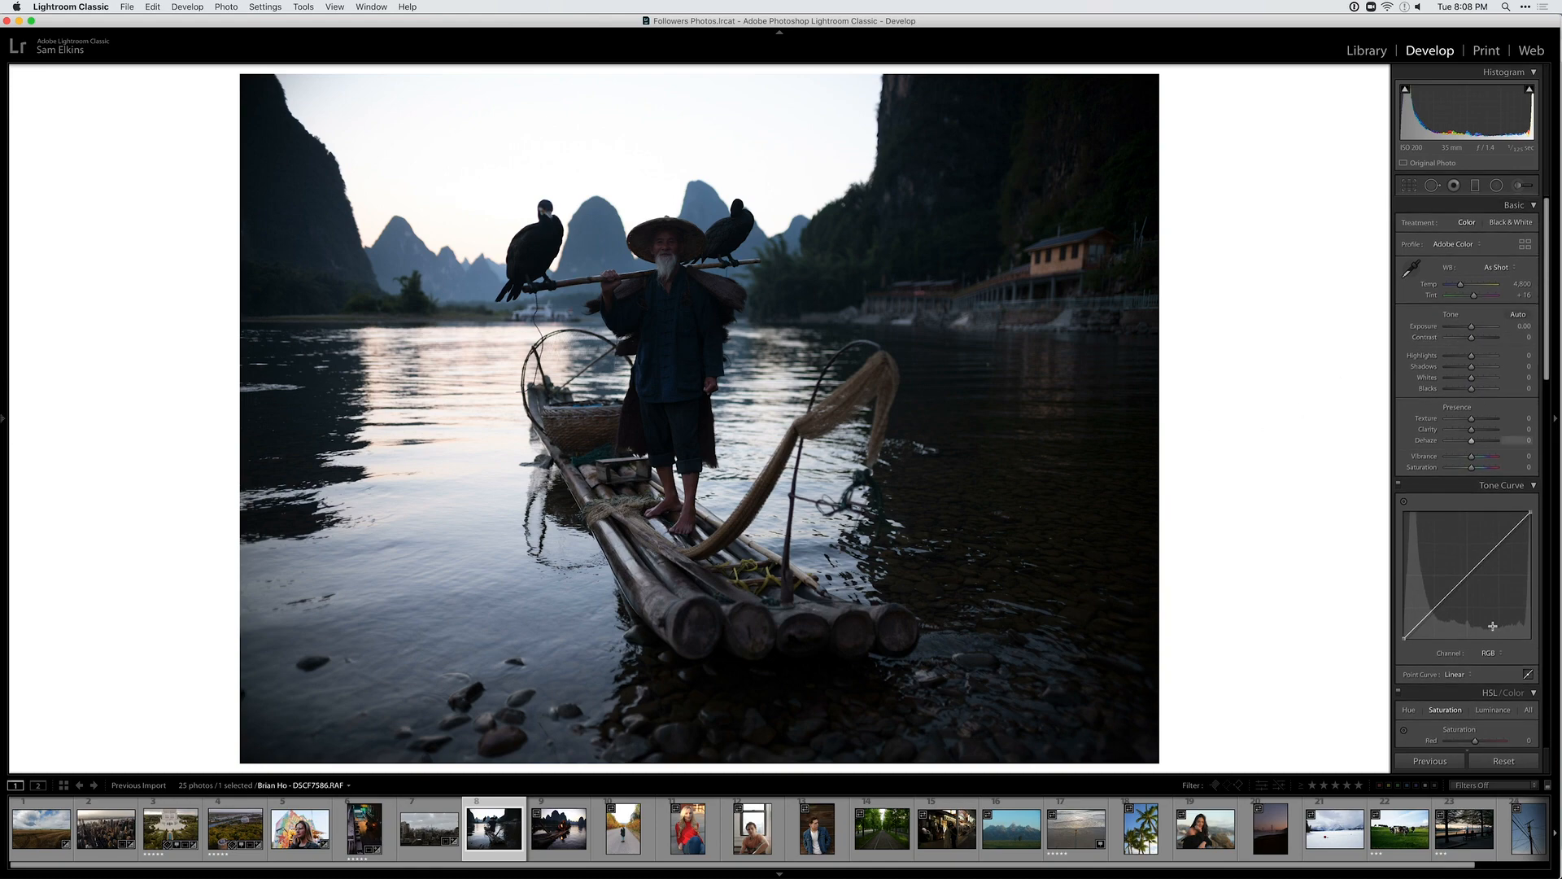
left_click(1528, 675)
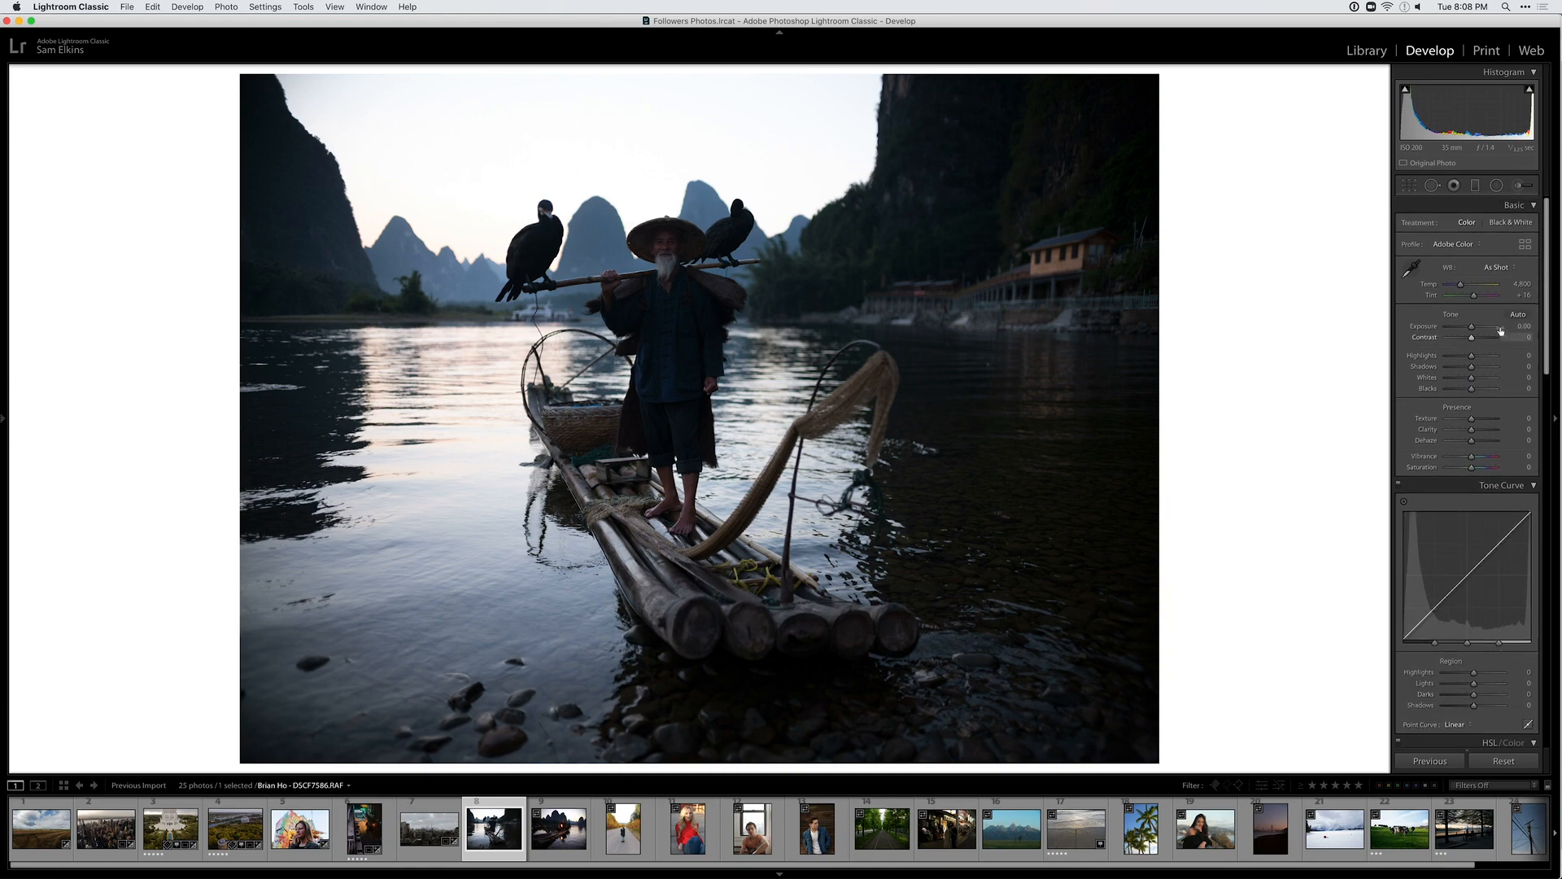
left_click_drag(1471, 327, 1484, 330)
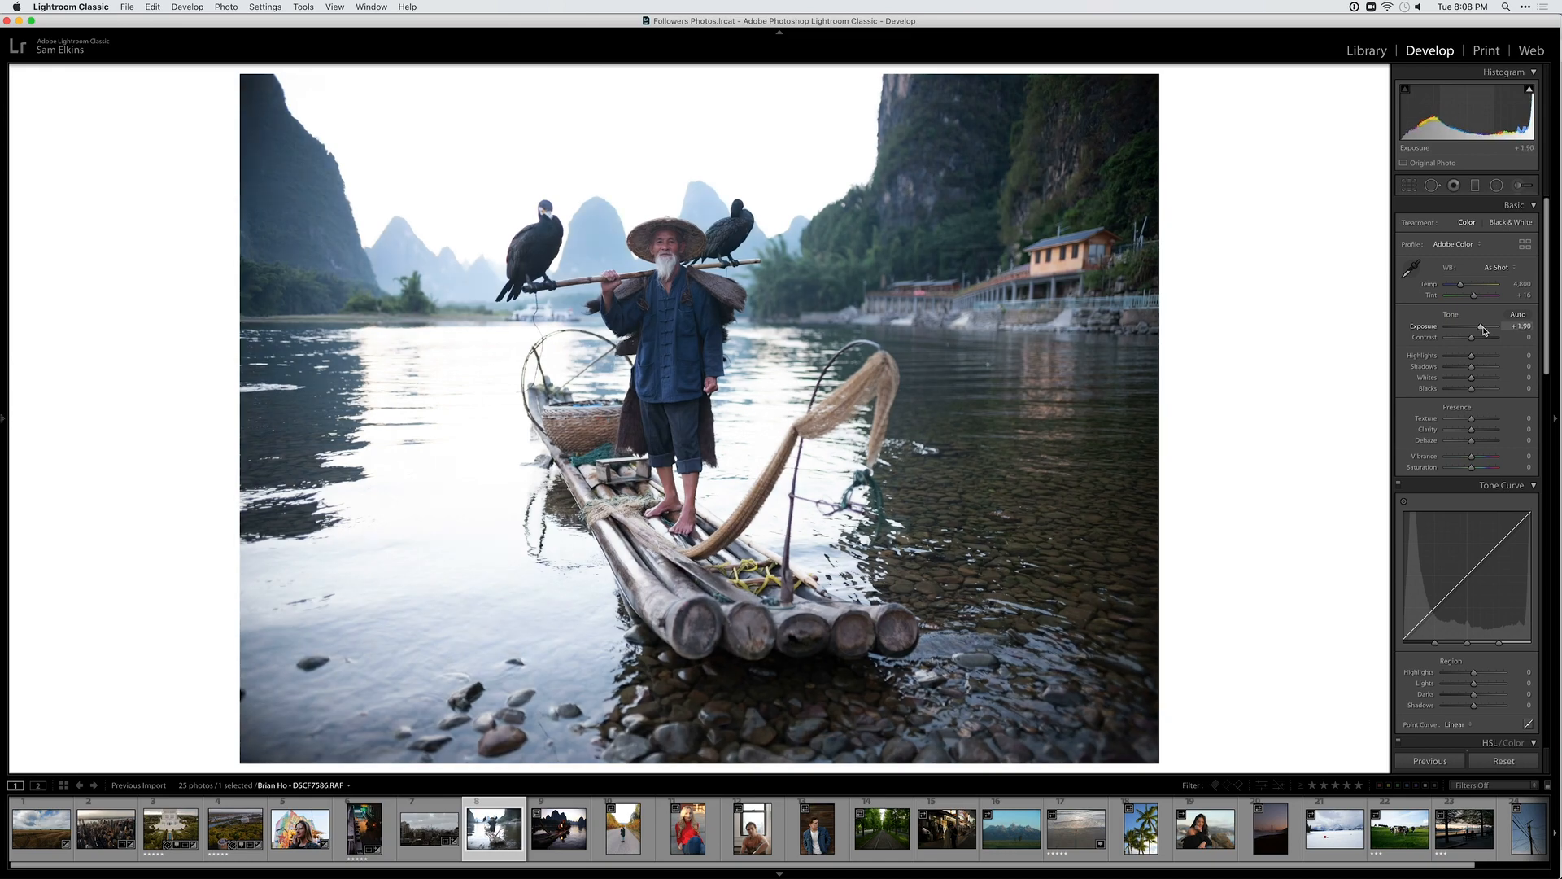
Set the fisherman photo's lens profile make to Fujifilm
scroll(1457, 456, "down", 10)
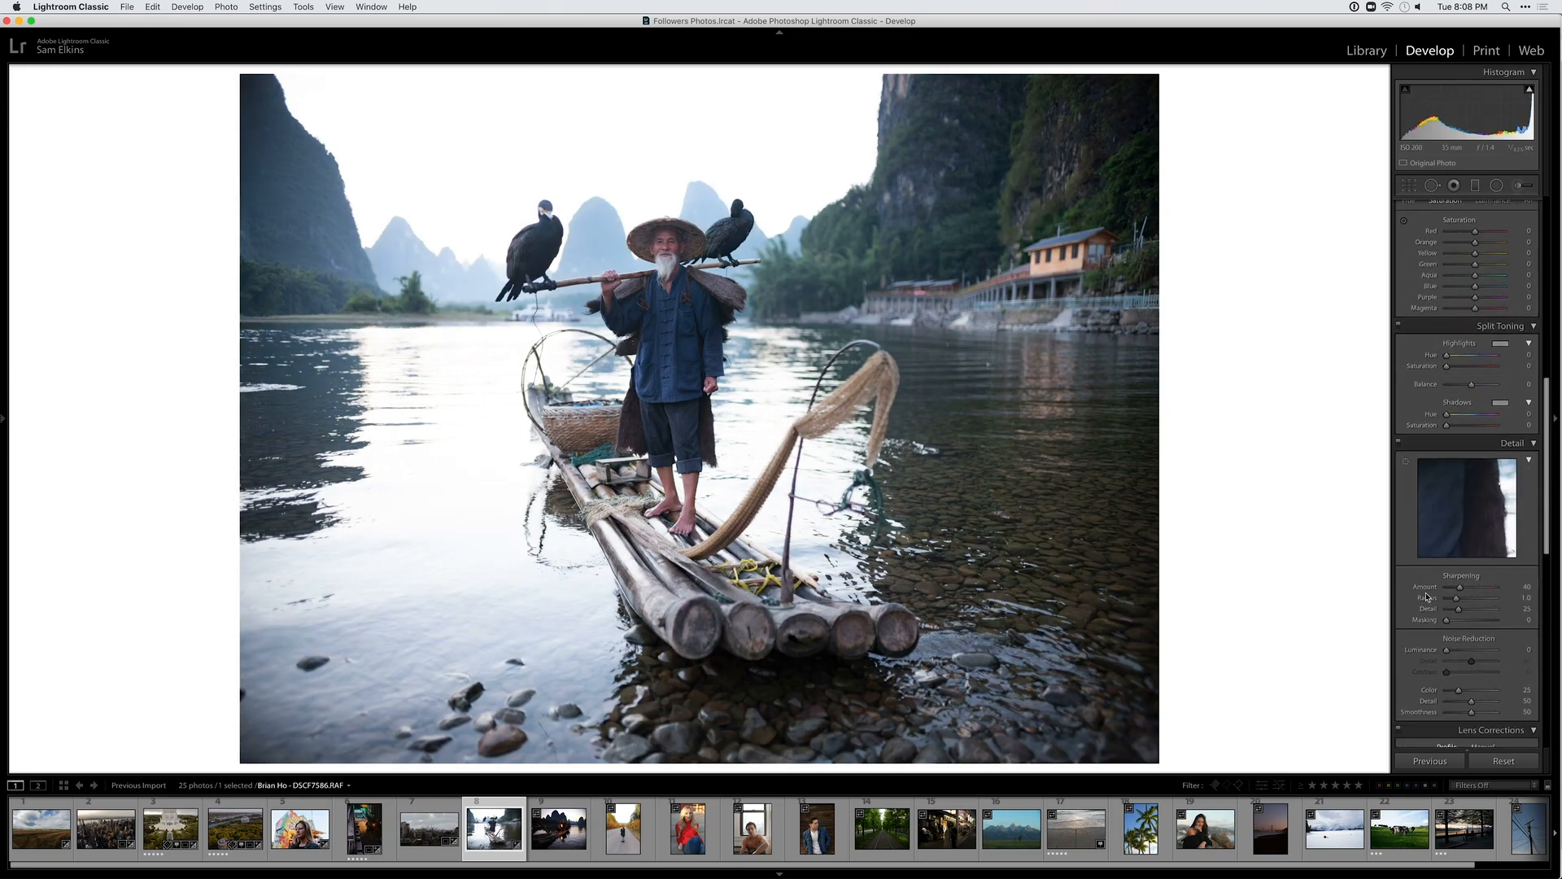
scroll(1440, 618, "down", 4)
left_click(1481, 679)
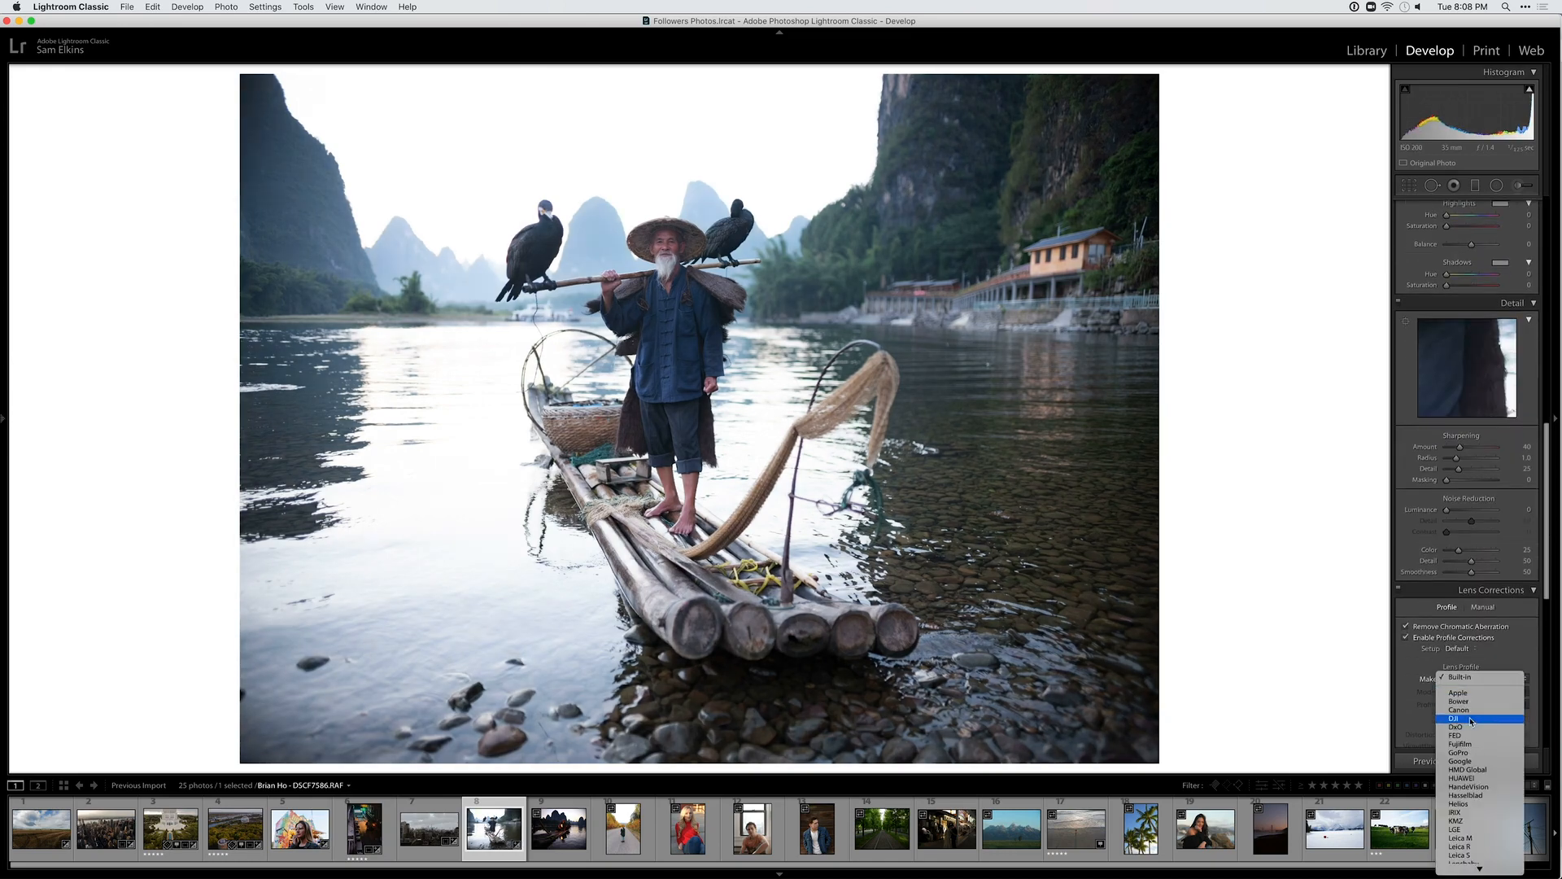
left_click(1460, 744)
Set the fisherman photo's basic Highlights to −99 and white balance Temp to 5,396, and straighten its horizon slightly
scroll(1465, 374, "up", 14)
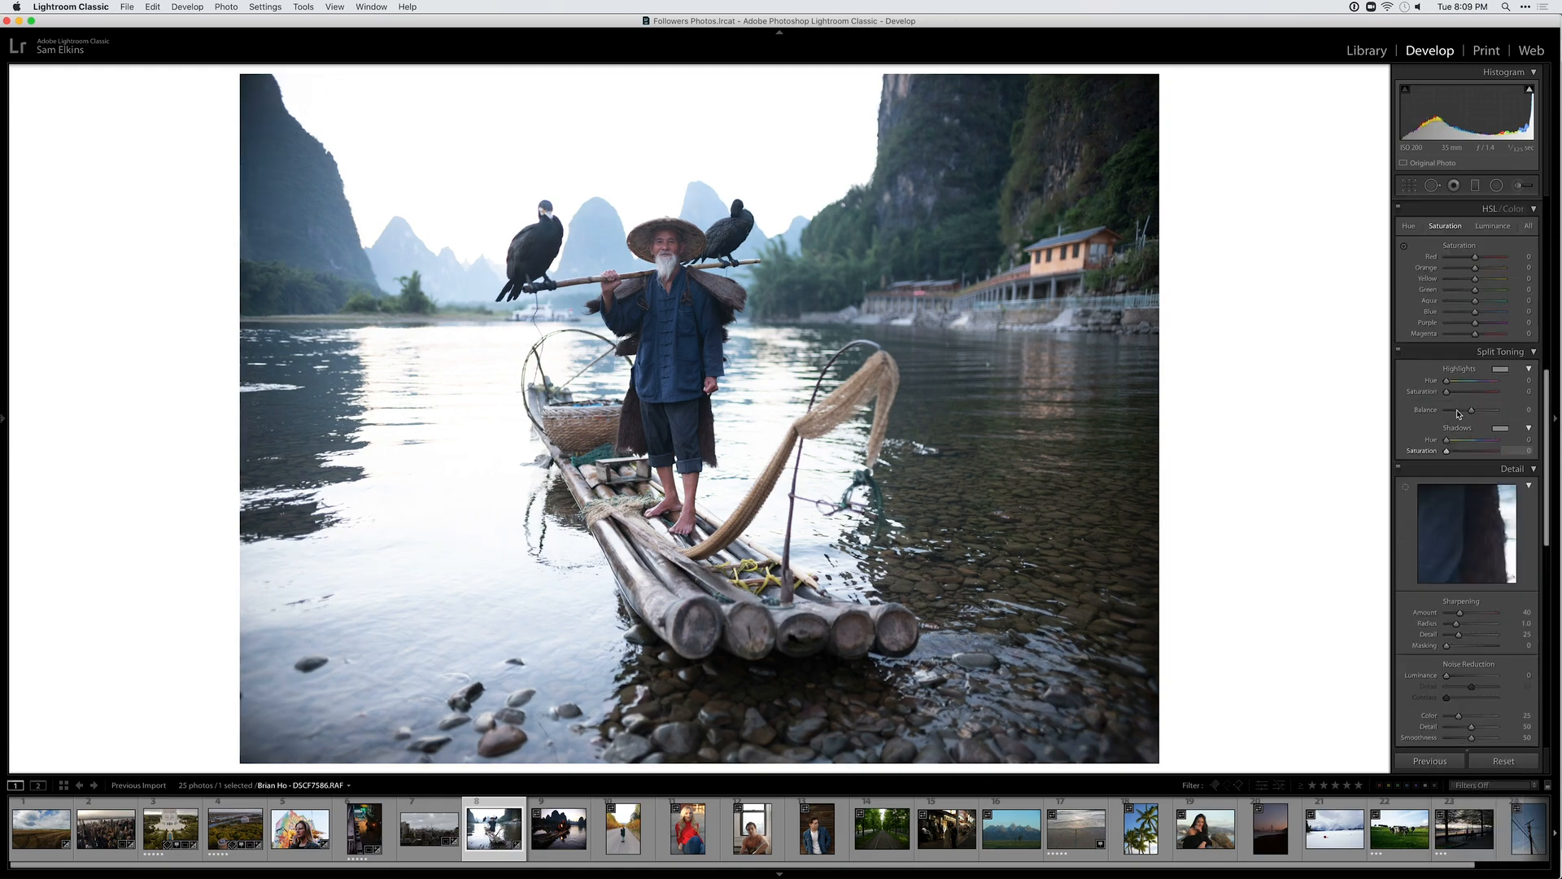
left_click_drag(1471, 356, 1446, 355)
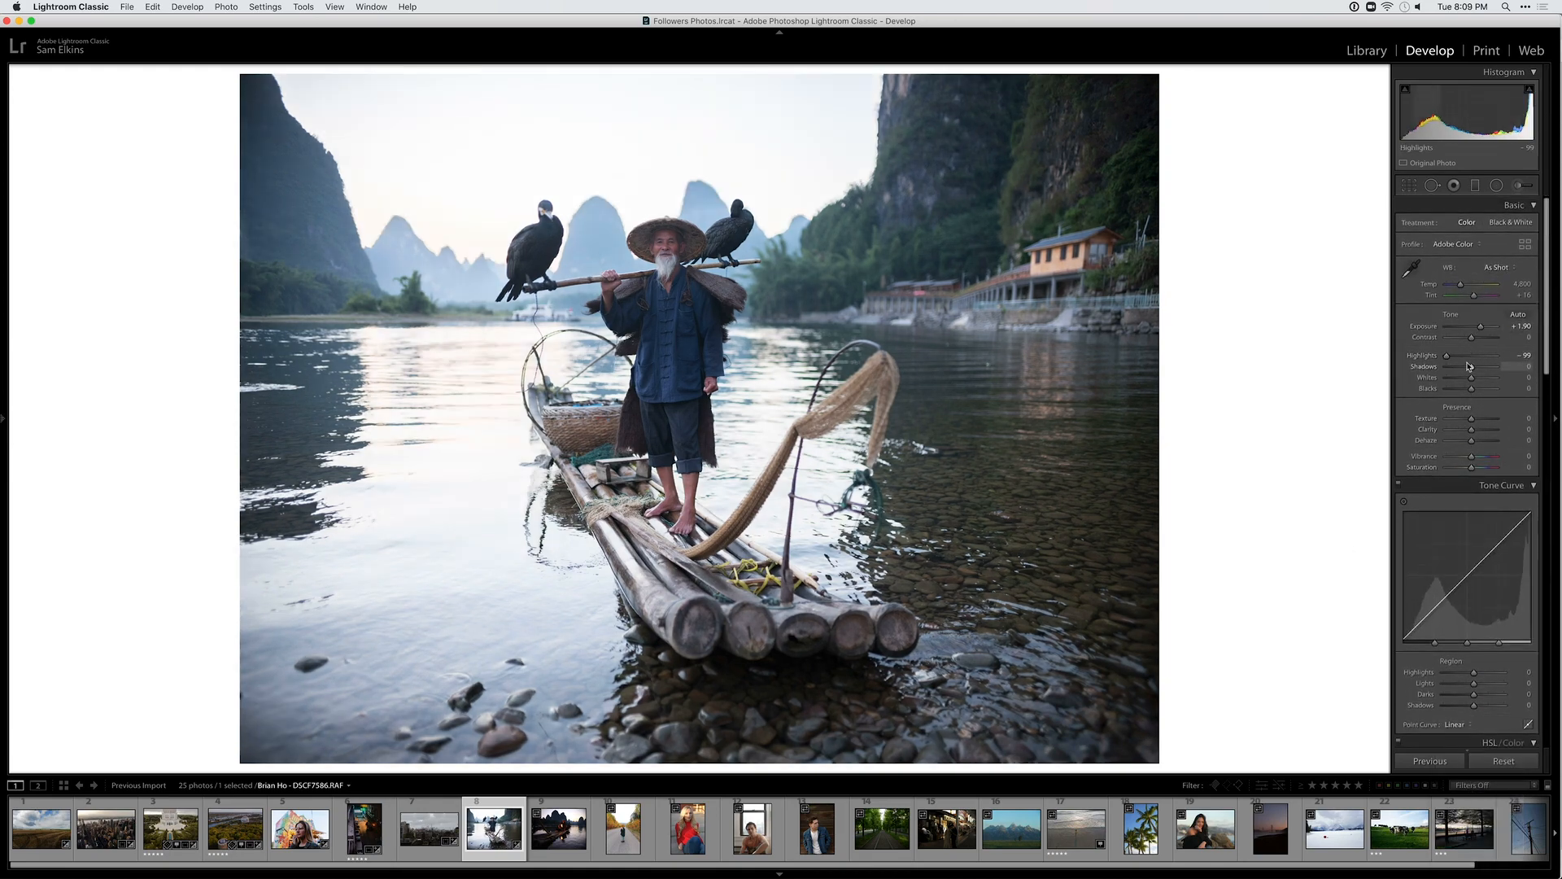
left_click_drag(1460, 284, 1462, 288)
key("r")
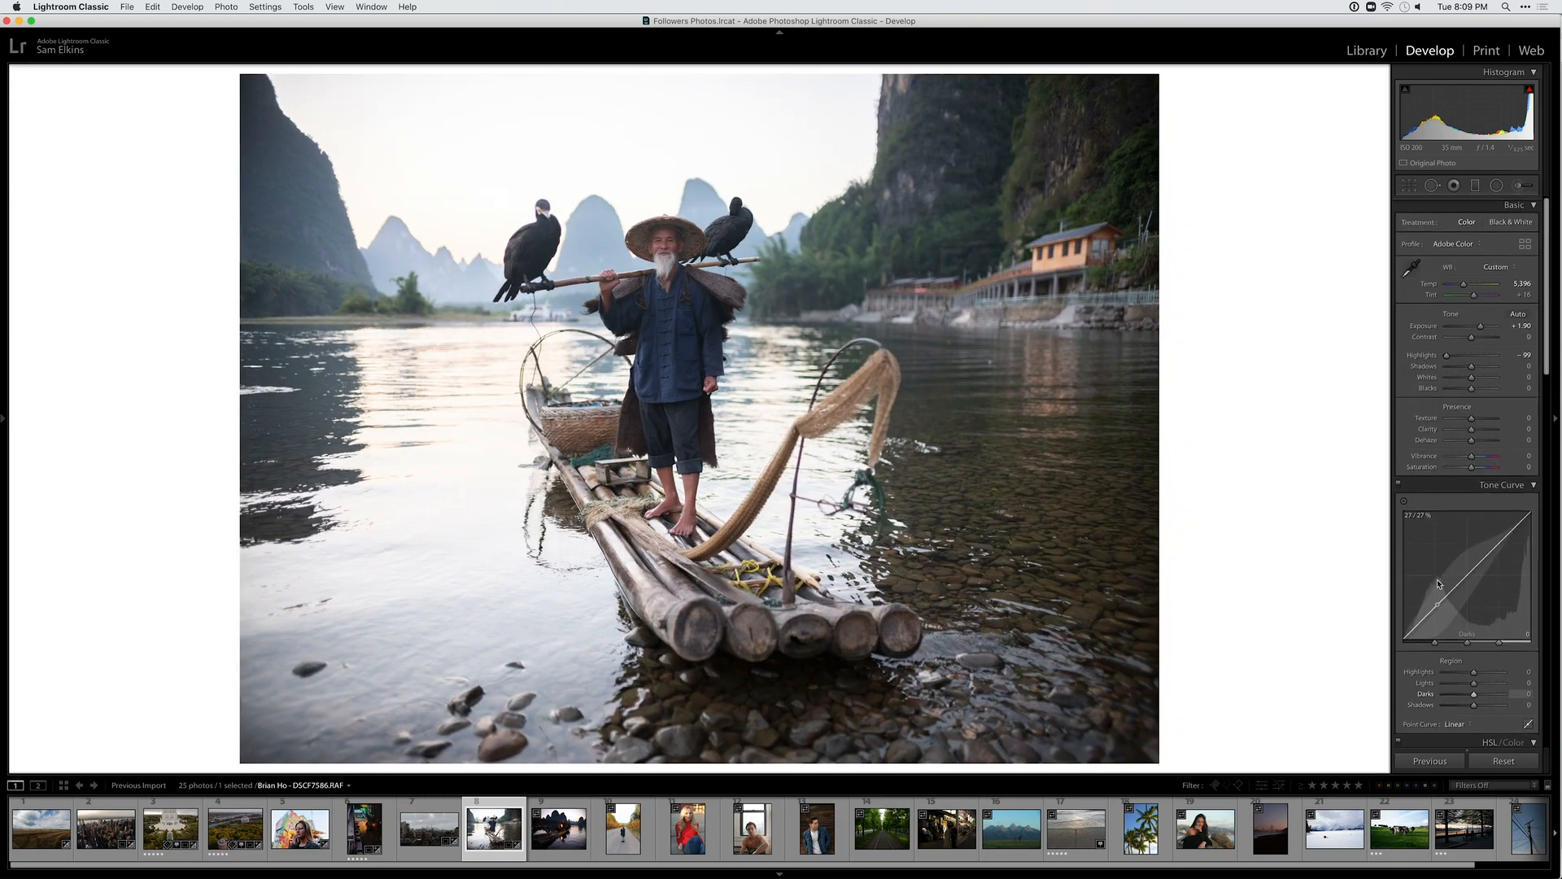
Shape the fisherman photo's tone curve with Highlights −100, Lights +12, Darks −25 and Shadows −24
scroll(1438, 586, "down", 4)
left_click_drag(1474, 540, 1466, 573)
Set the fisherman photo's Exposure to +2.20 and Contrast to −6, checking the man up close and the tone curve Highlights
scroll(1474, 216, "up", 2)
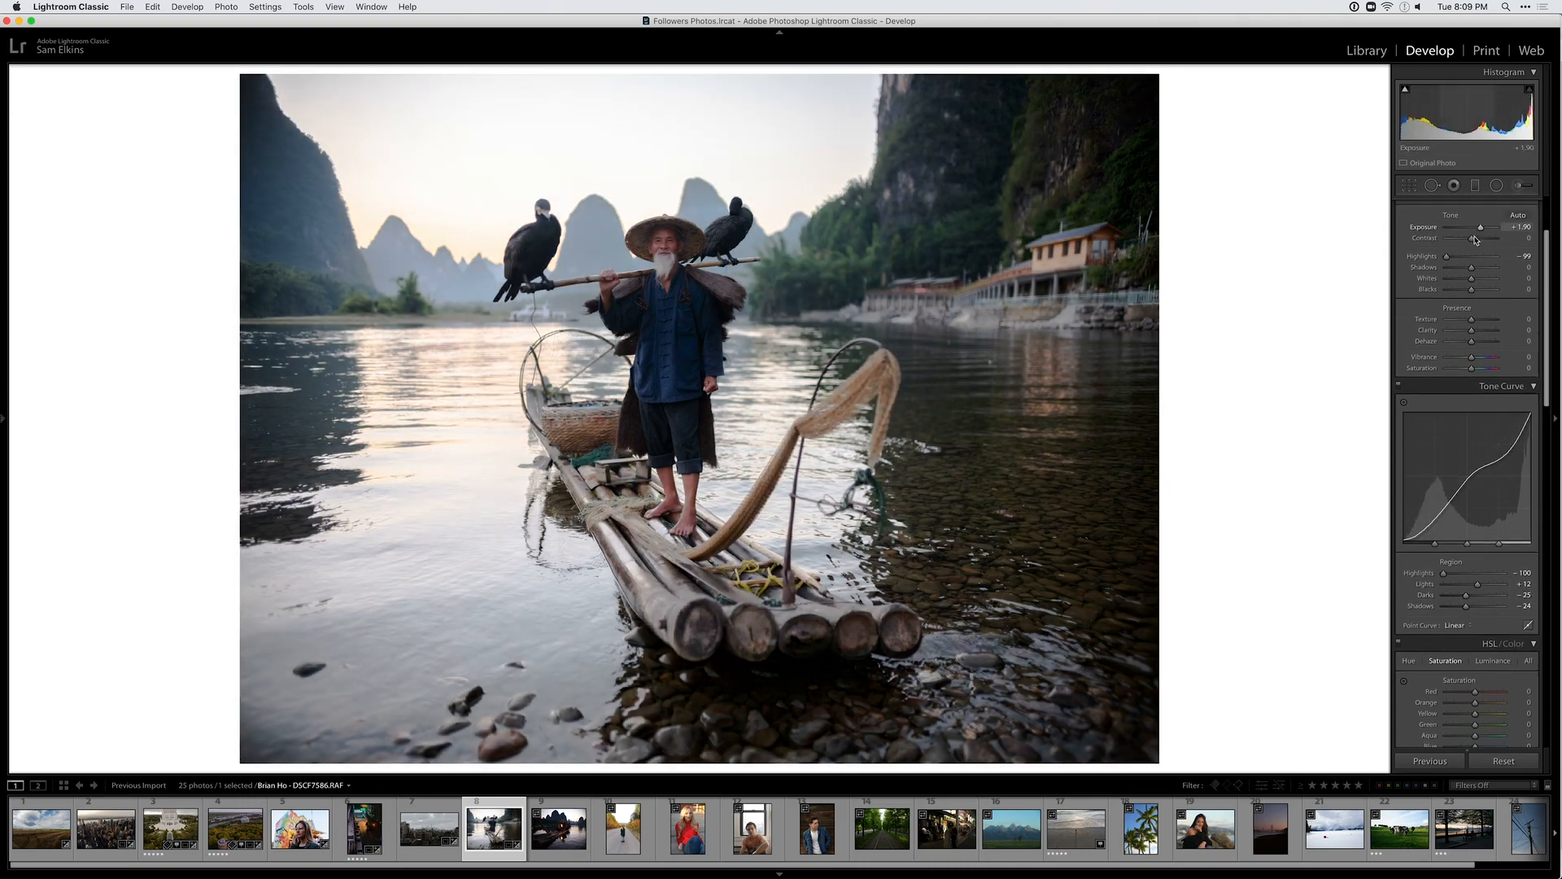
left_click_drag(1481, 227, 1482, 234)
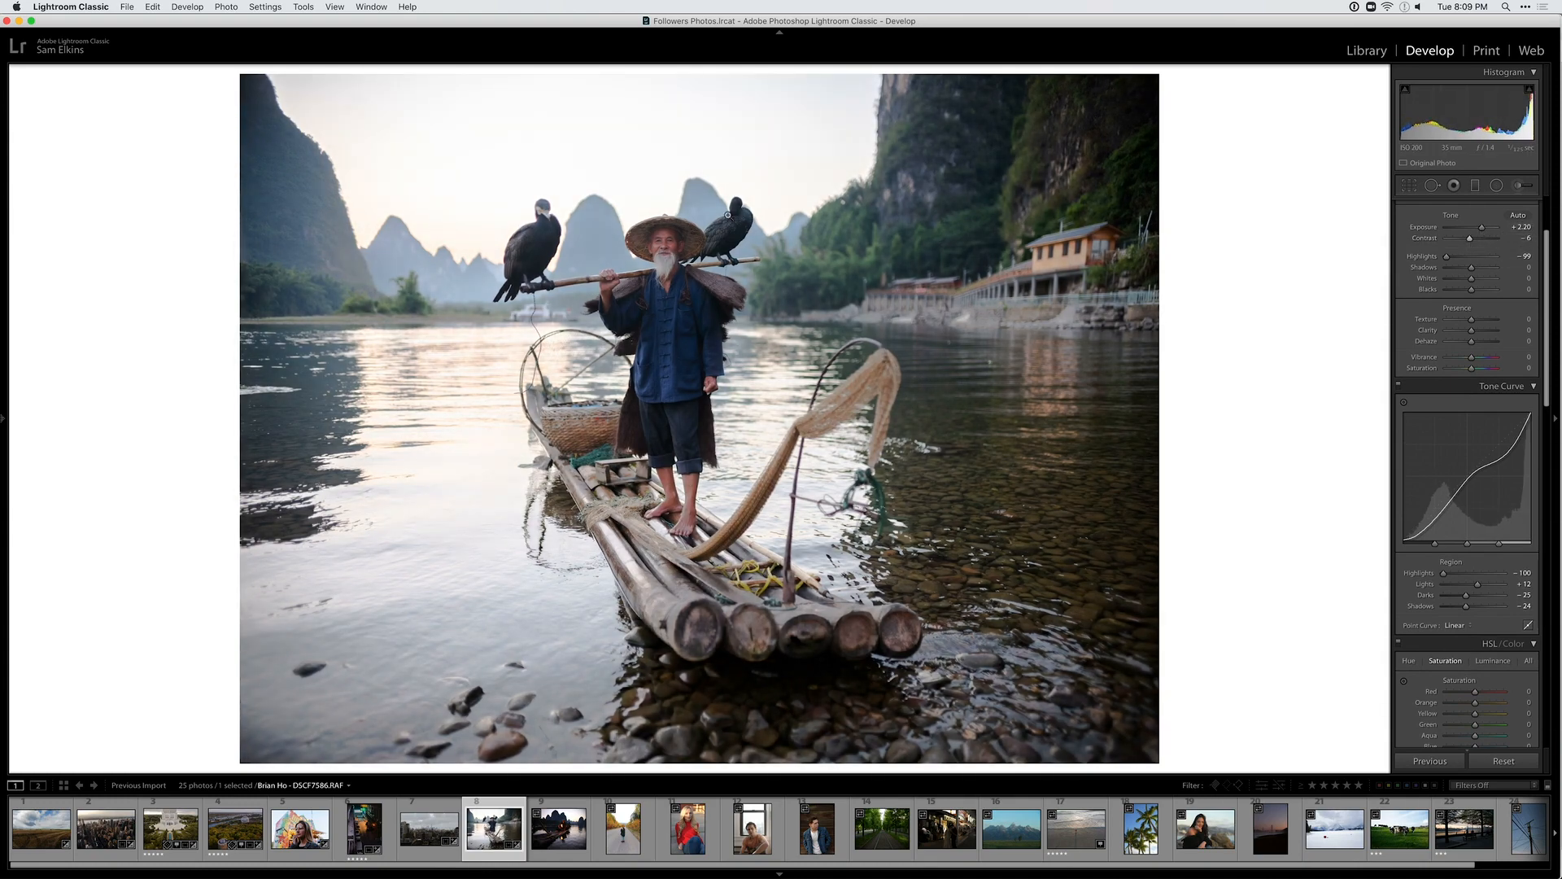
left_click(663, 249)
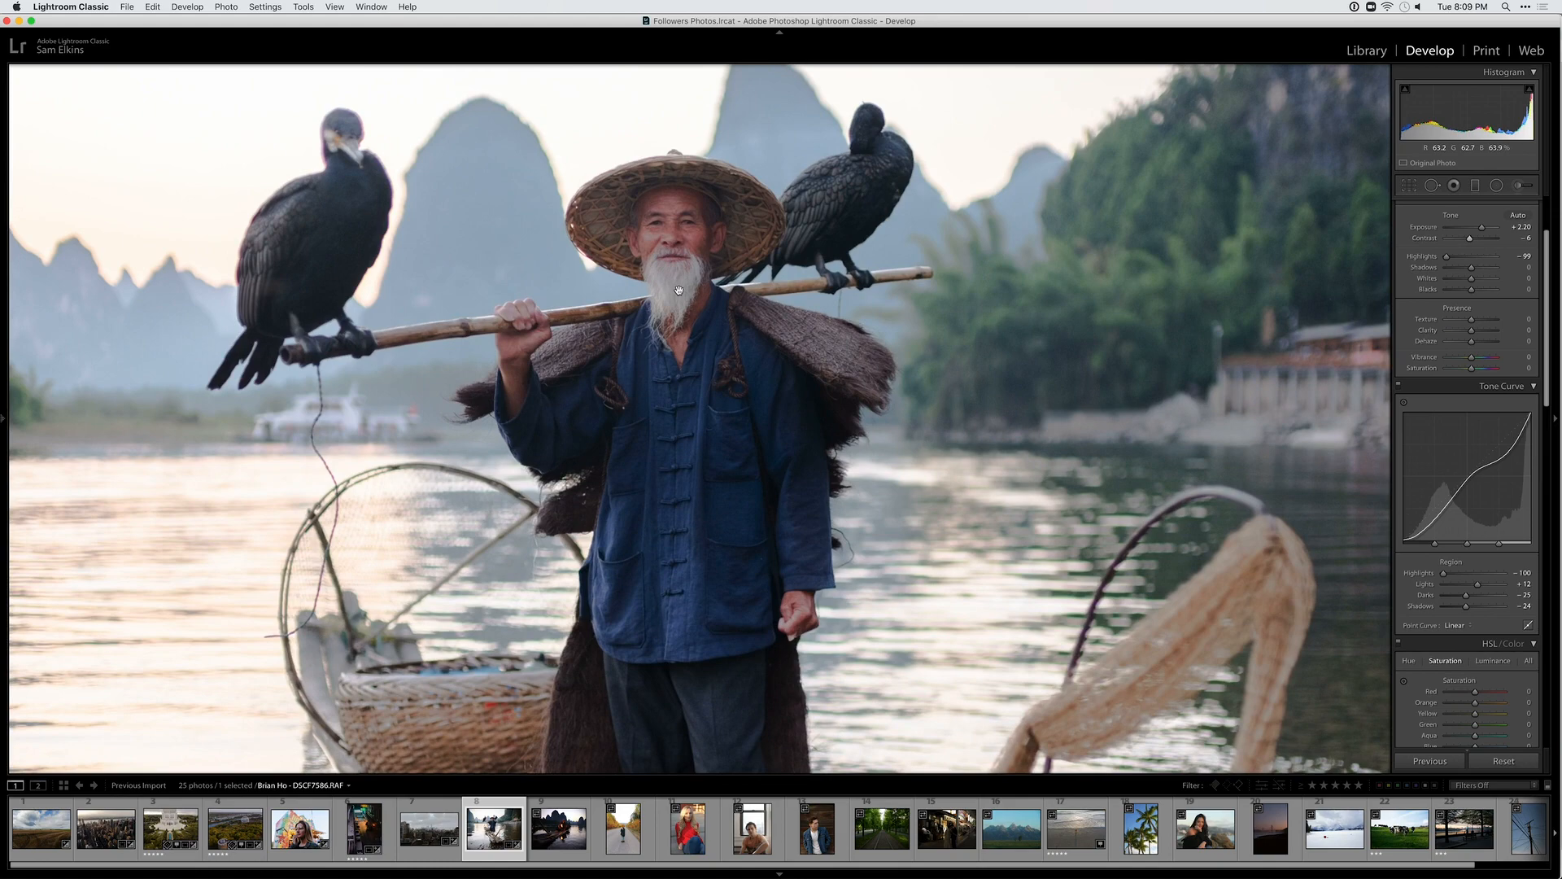
left_click(681, 283)
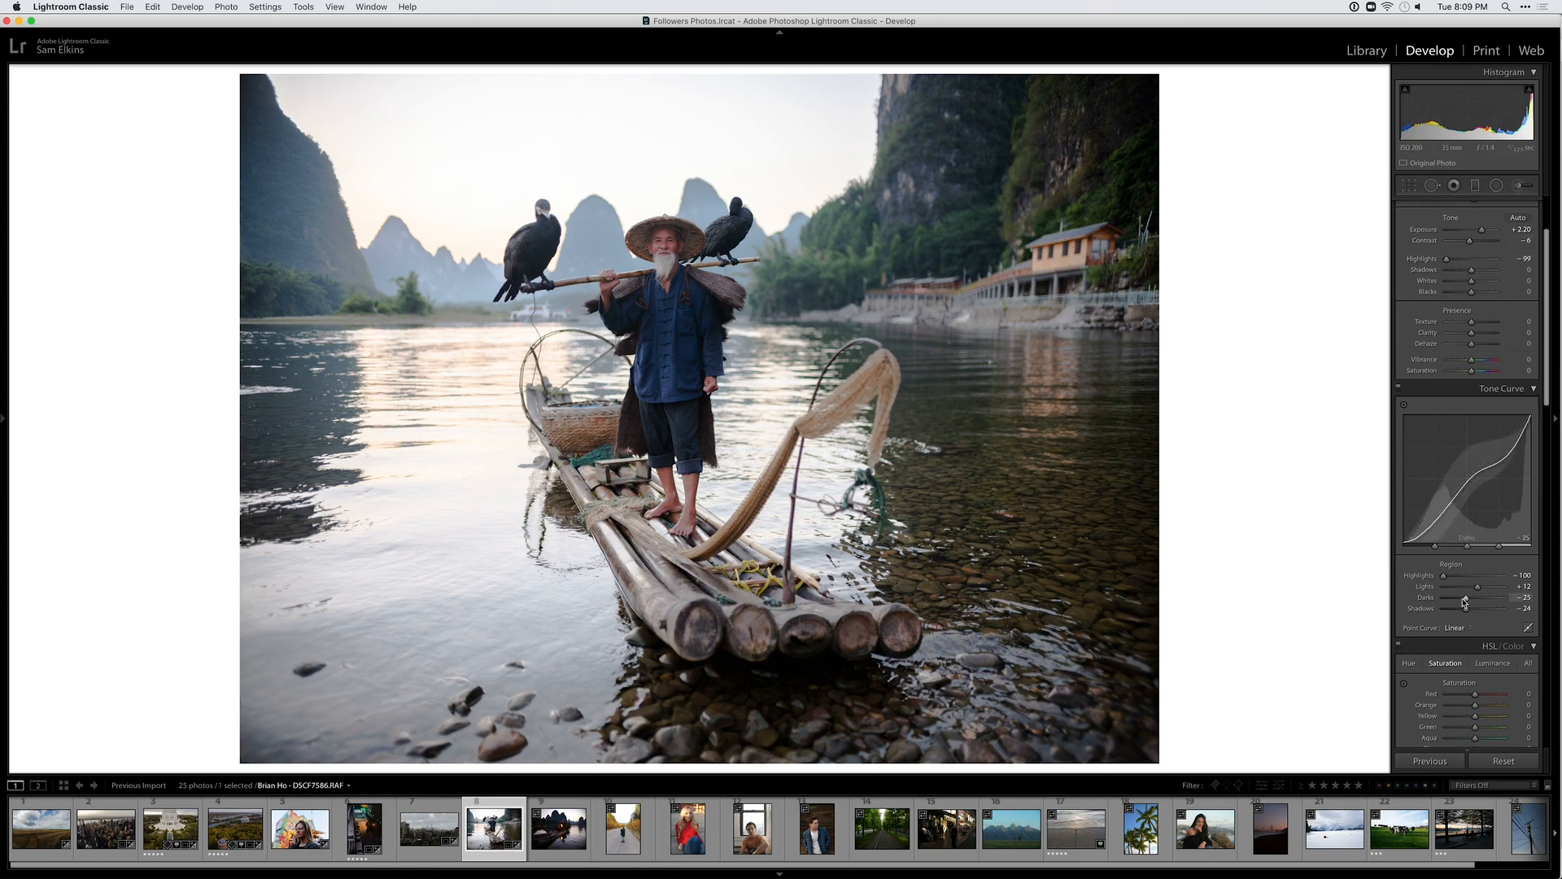
left_click_drag(1445, 574, 1014, 541)
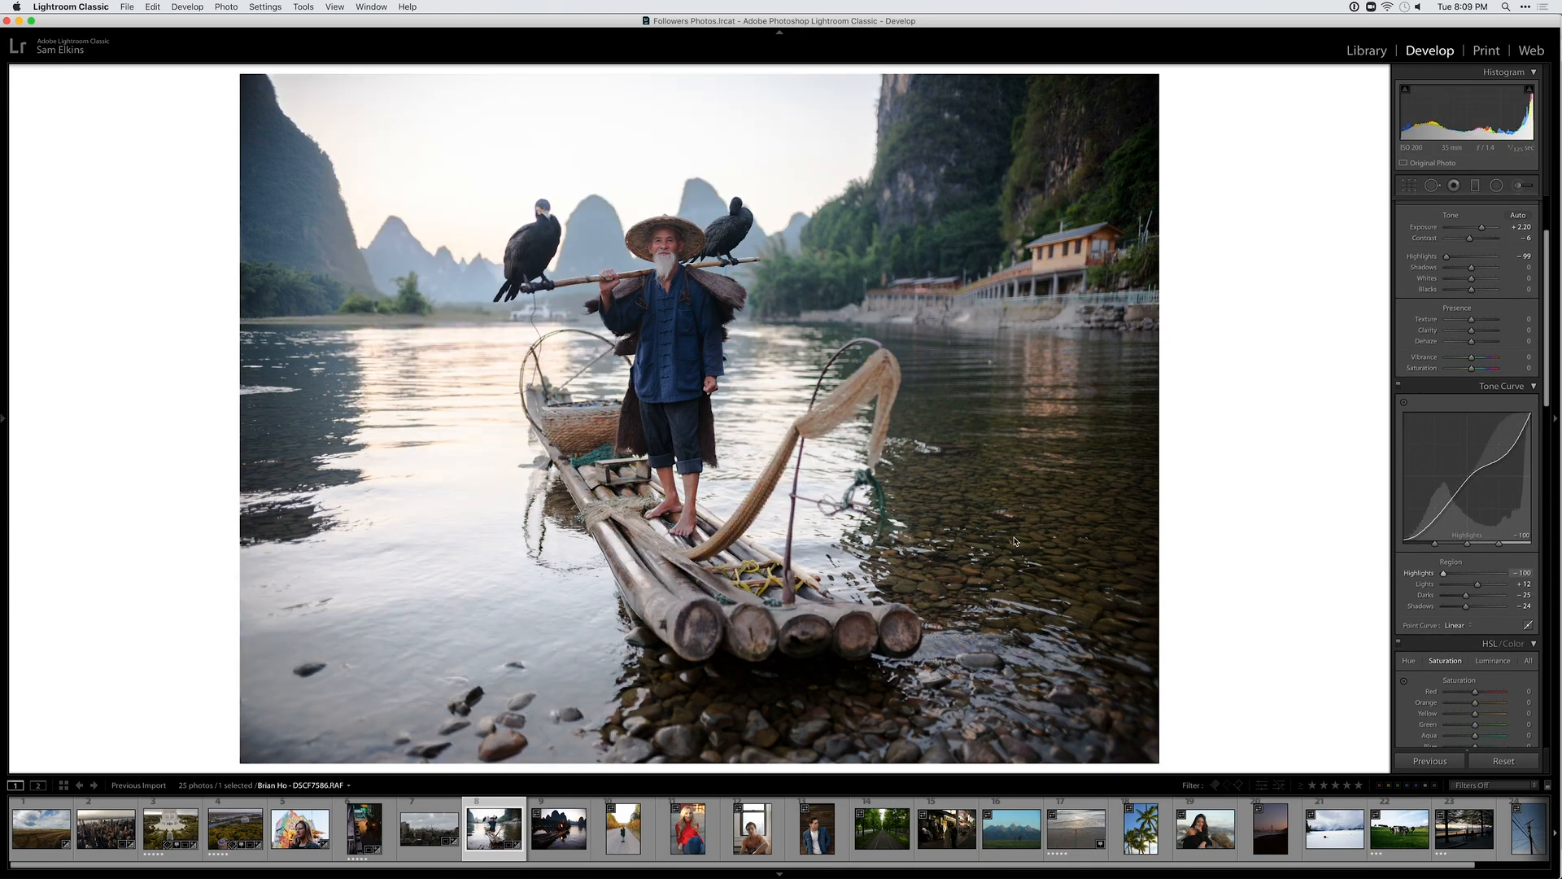
Crop the fisherman photo tighter at the original aspect ratio, trimming its right side and bottom
key("r")
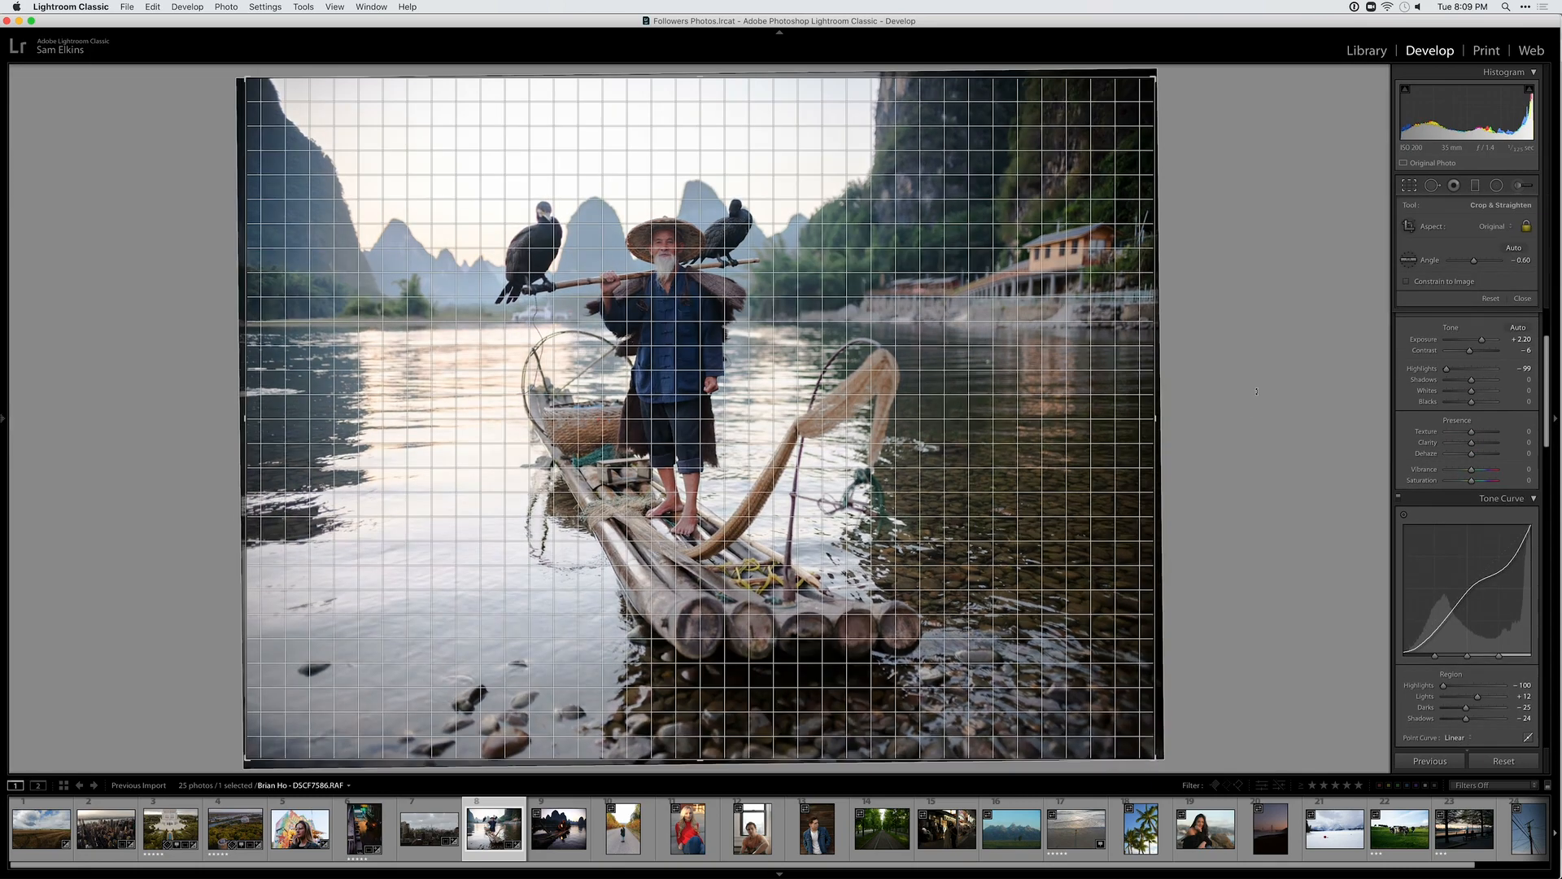
key("r")
key("r")
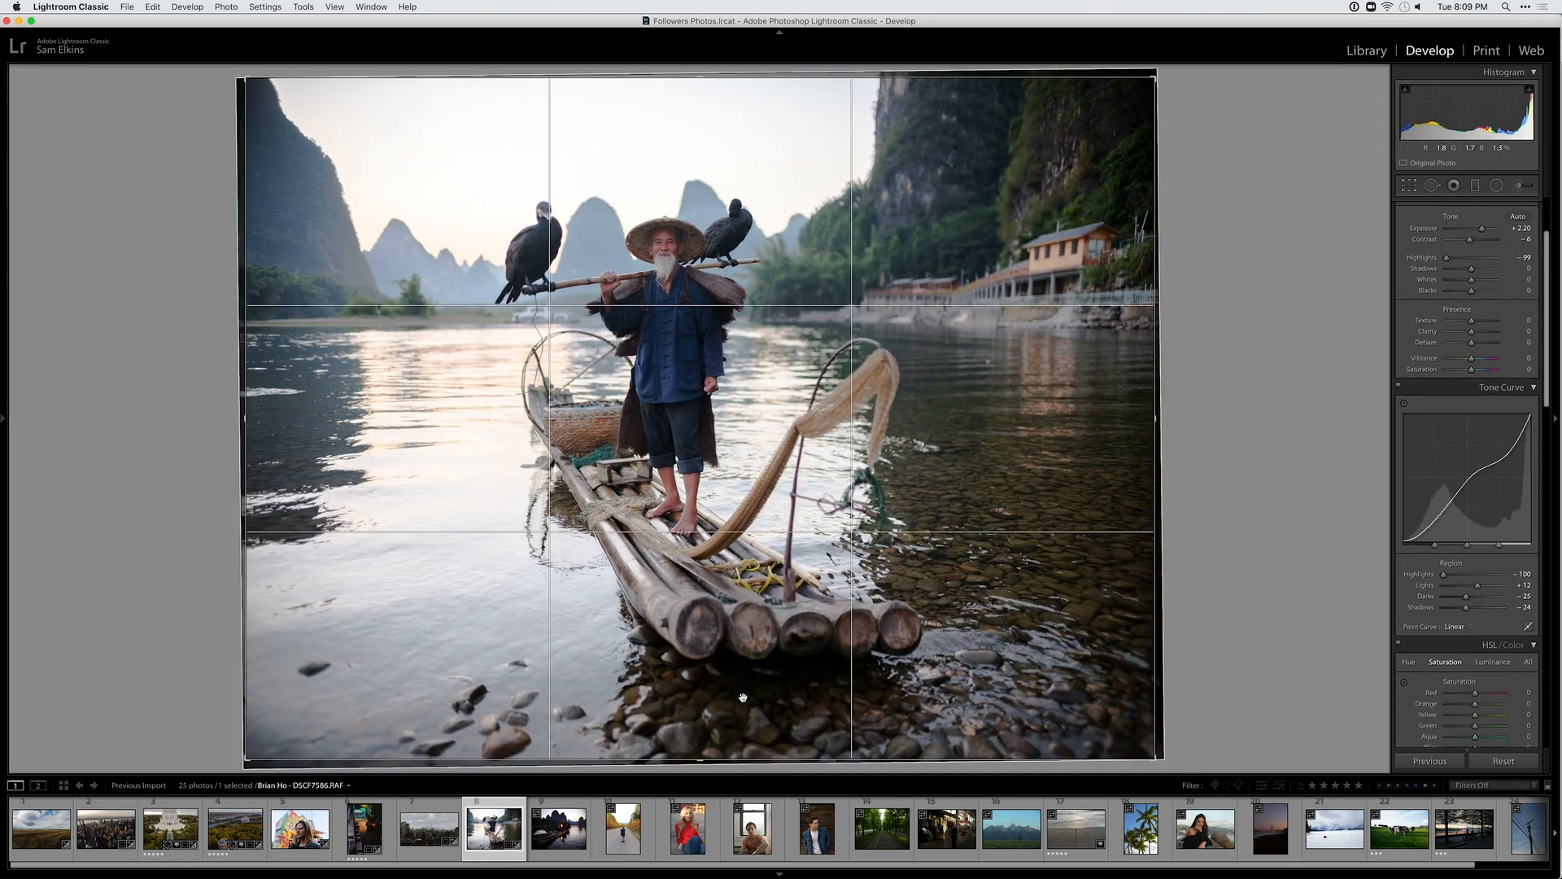
left_click_drag(745, 584, 915, 614)
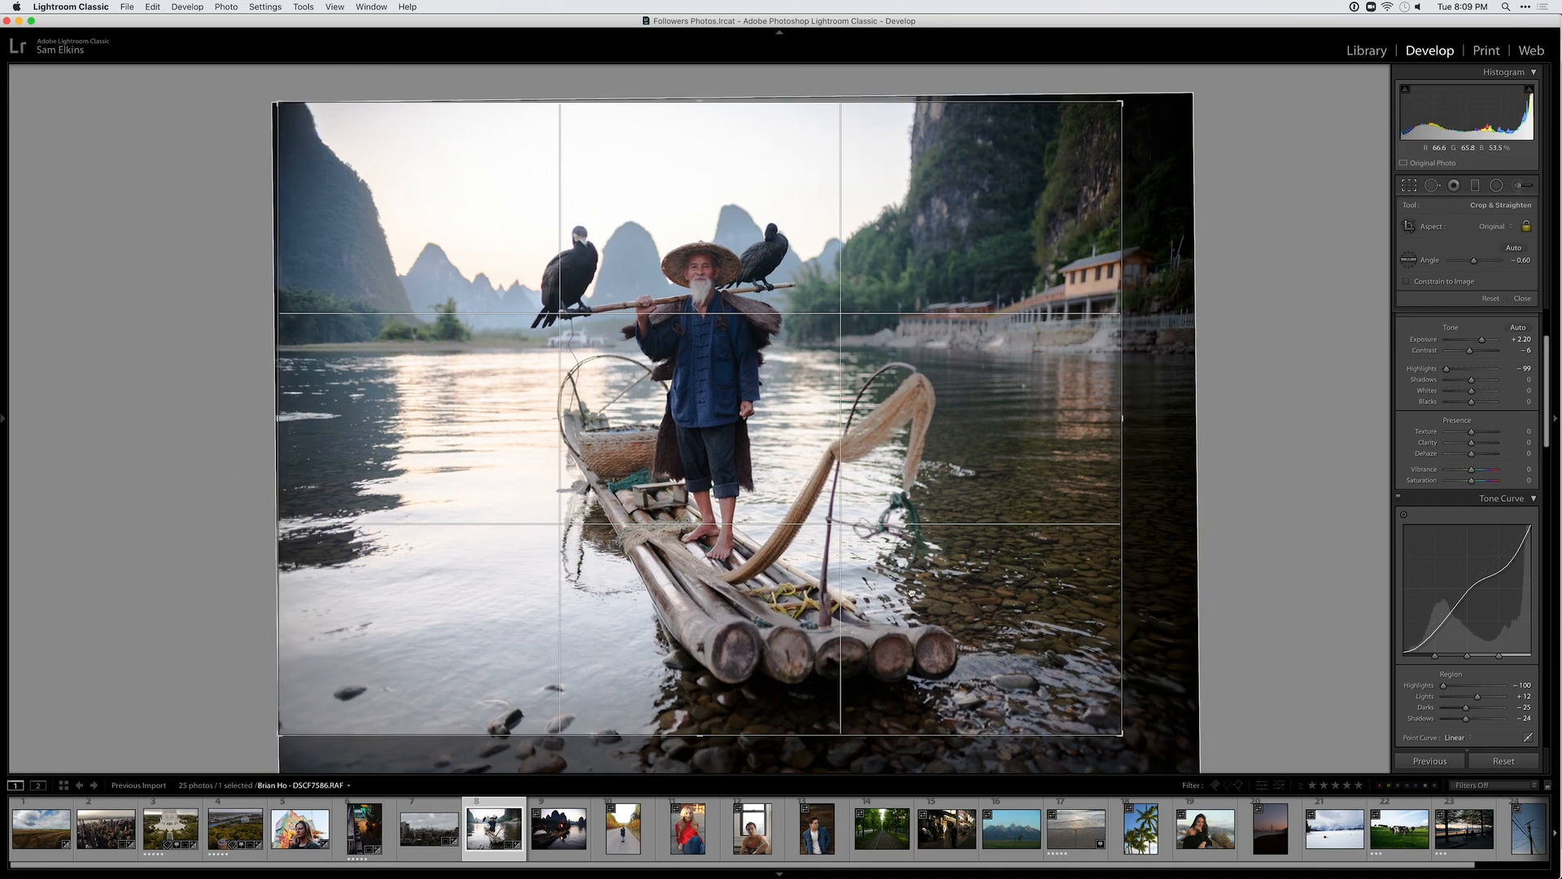
key("r")
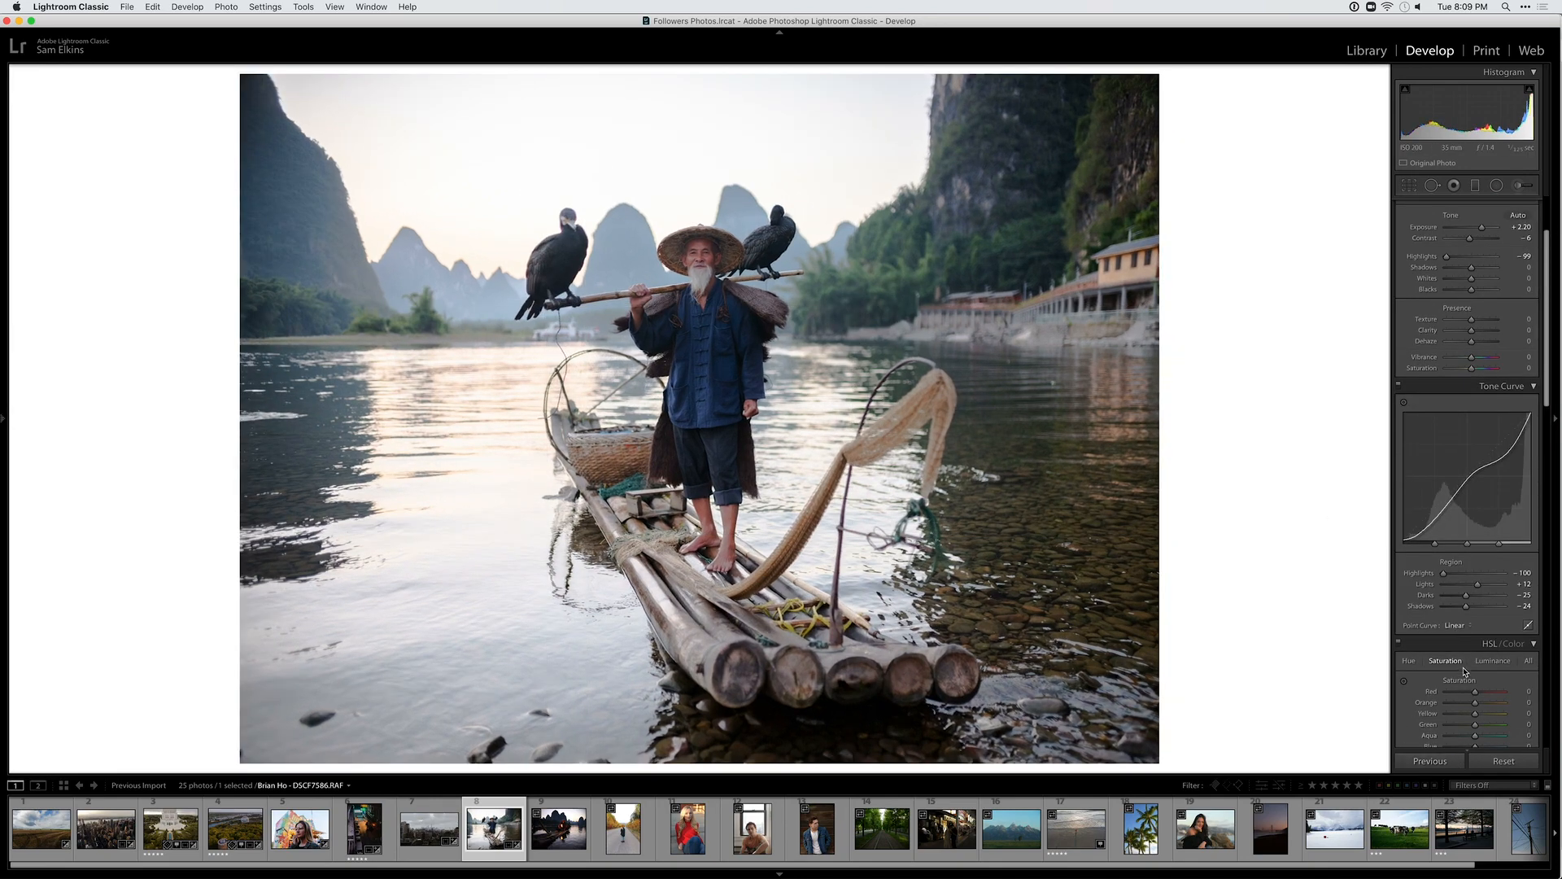
Set the green Saturation to −15 and the green Hue to −100 in the fisherman photo's HSL adjustments, undoing the trial red Luminance shift
scroll(1474, 650, "down", 3)
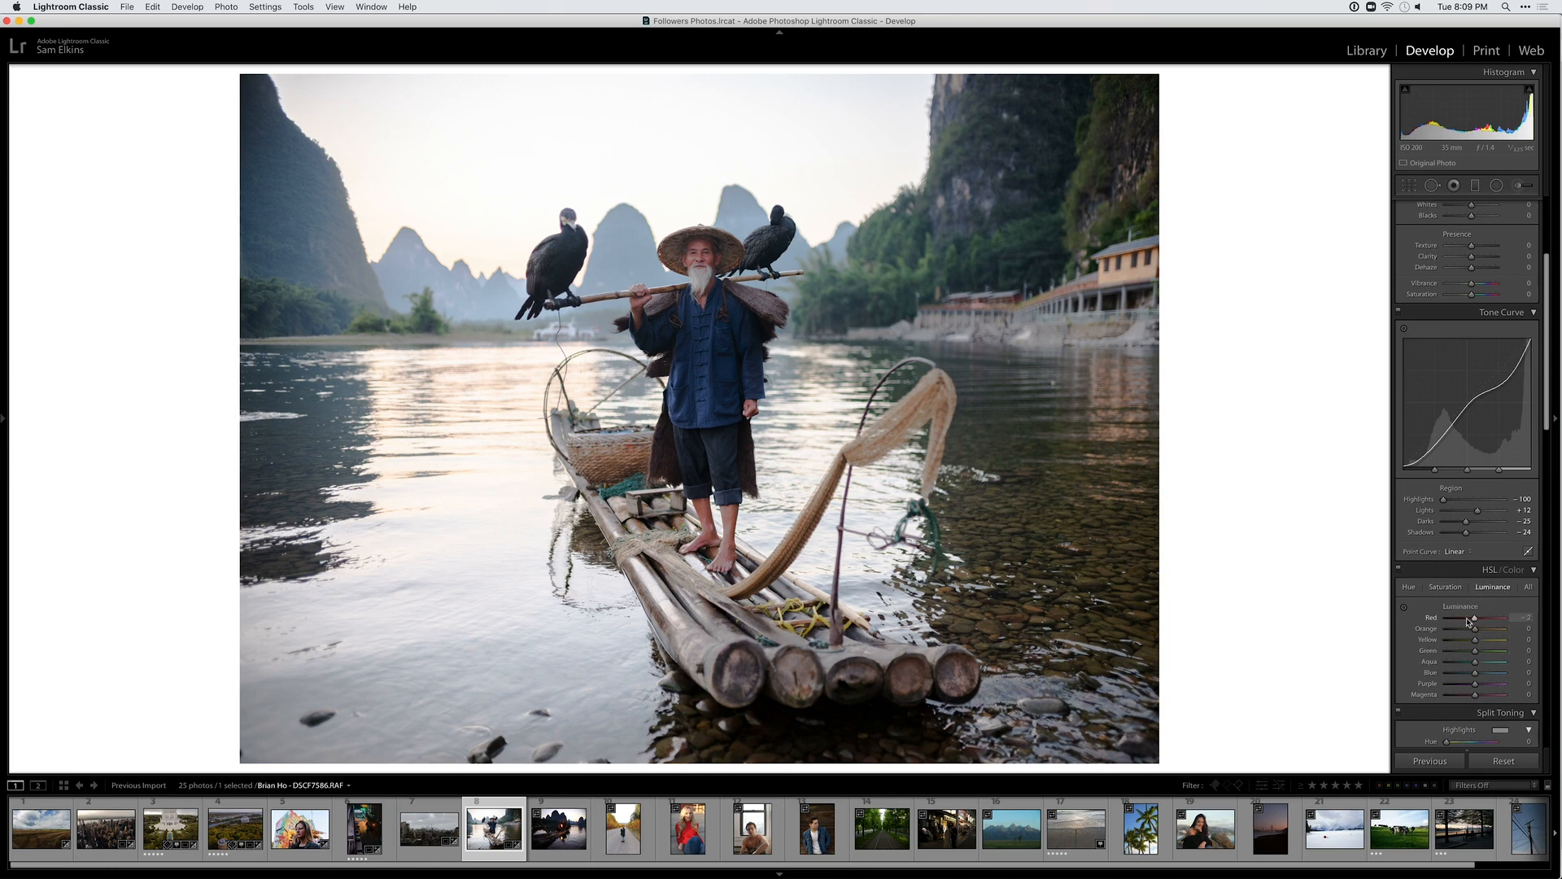
key("super+z")
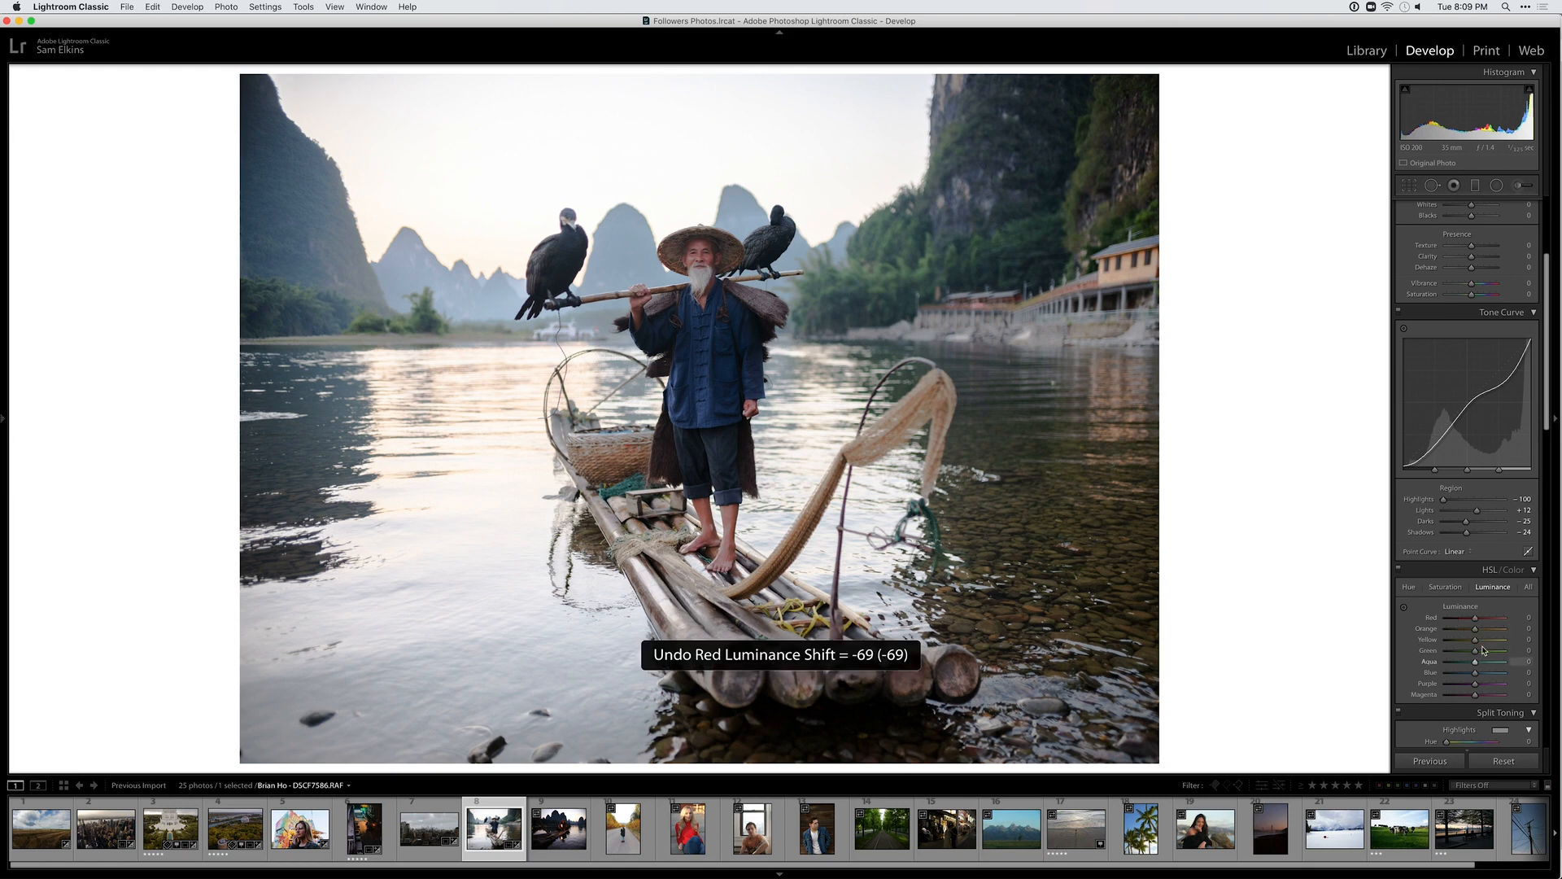
left_click(1450, 588)
left_click(1409, 588)
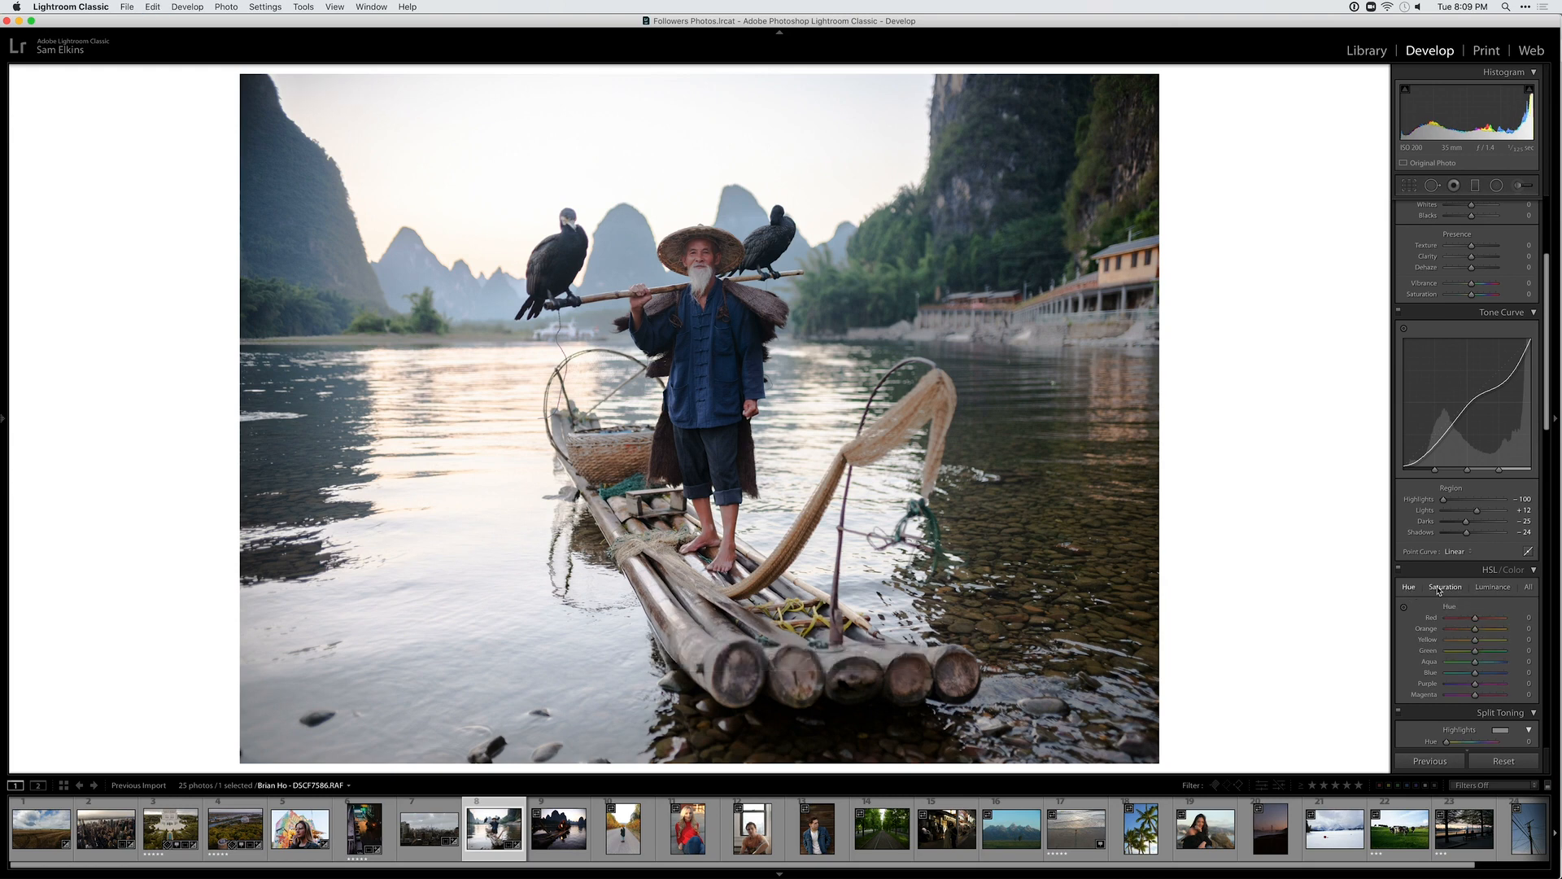
left_click_drag(1475, 653, 1234, 598)
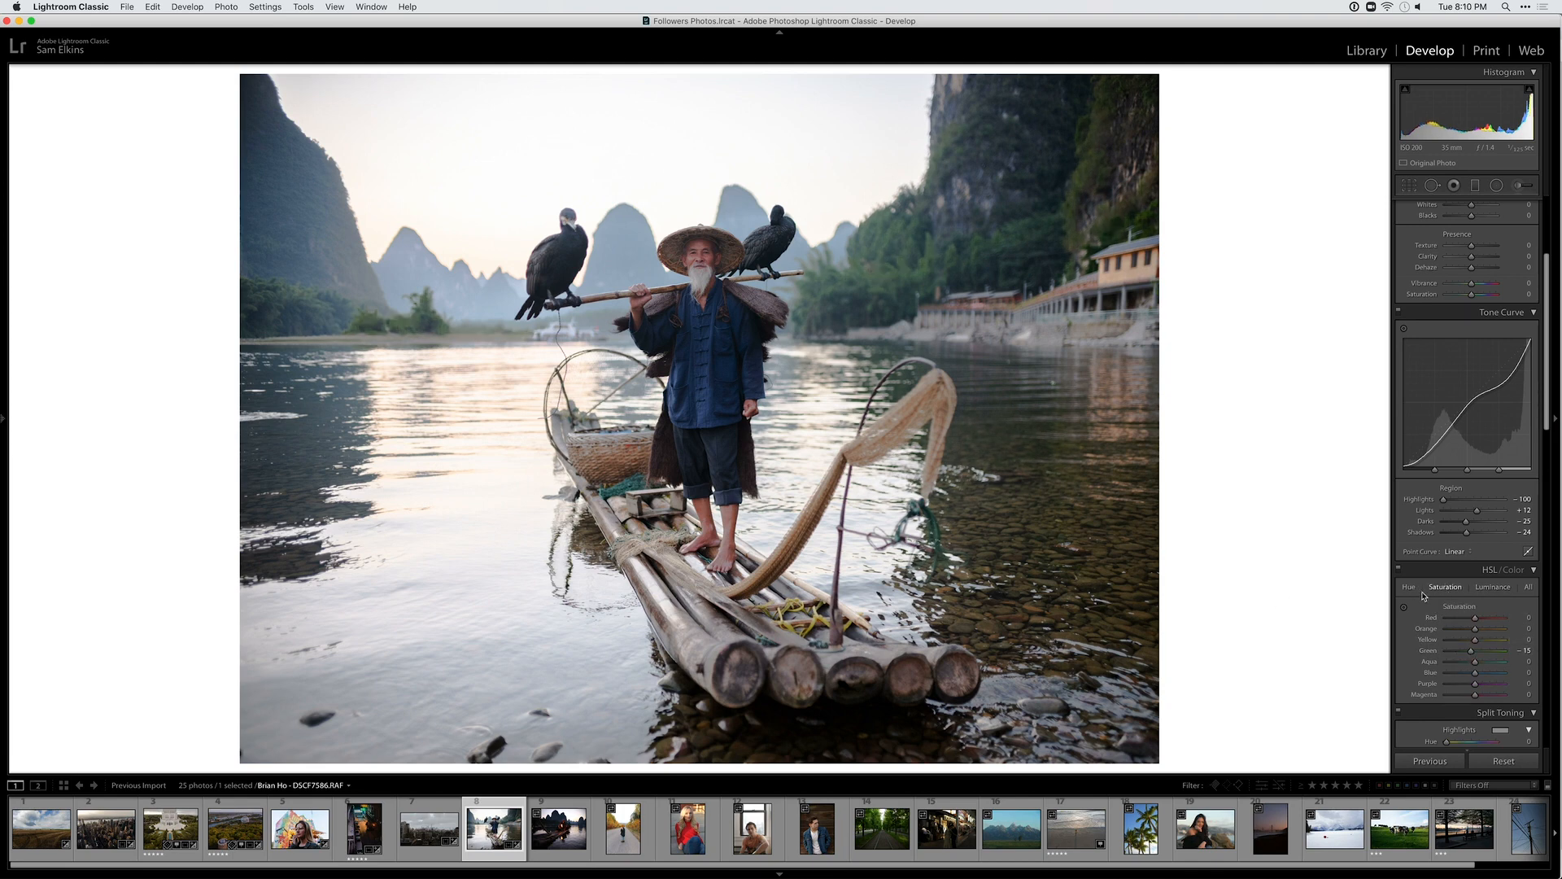
left_click(1411, 587)
Compare the edited fisherman photo with its original, first full size and then side by side
key("backslash")
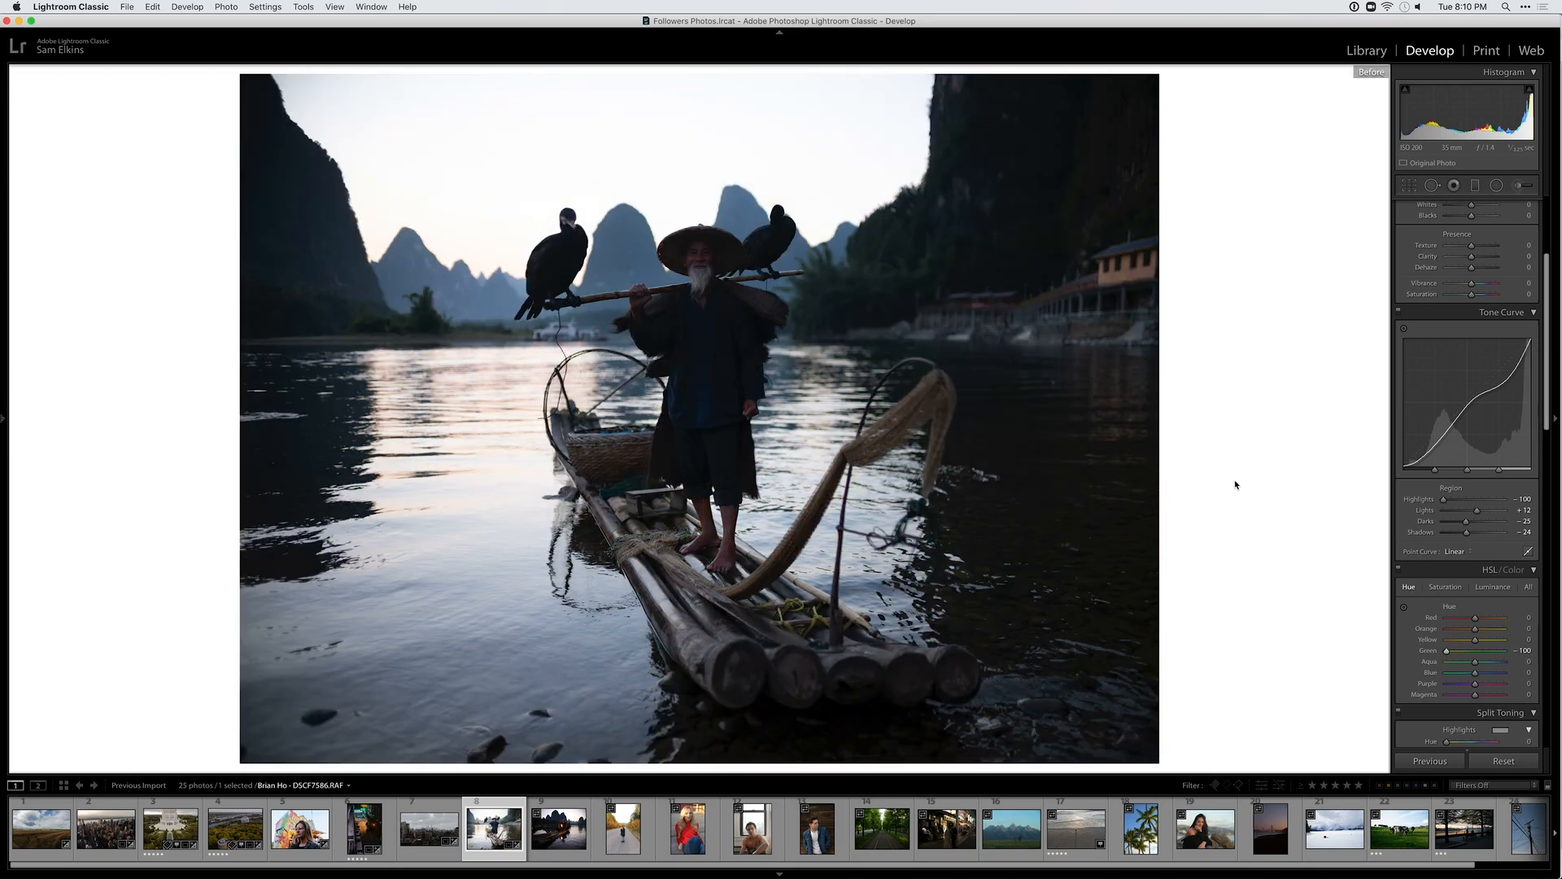
key("y")
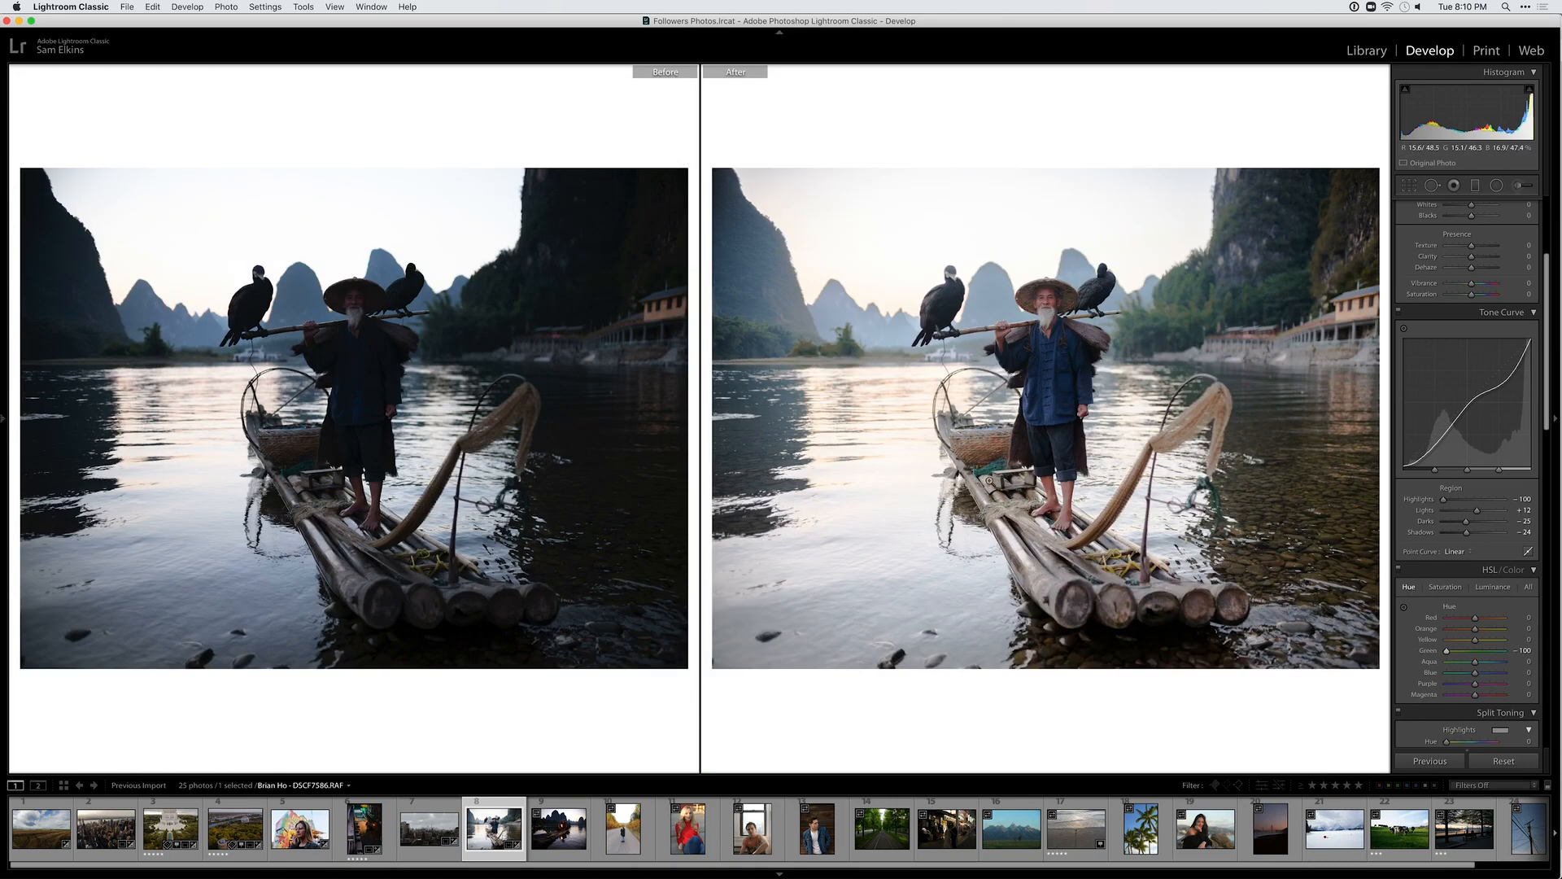
key("y")
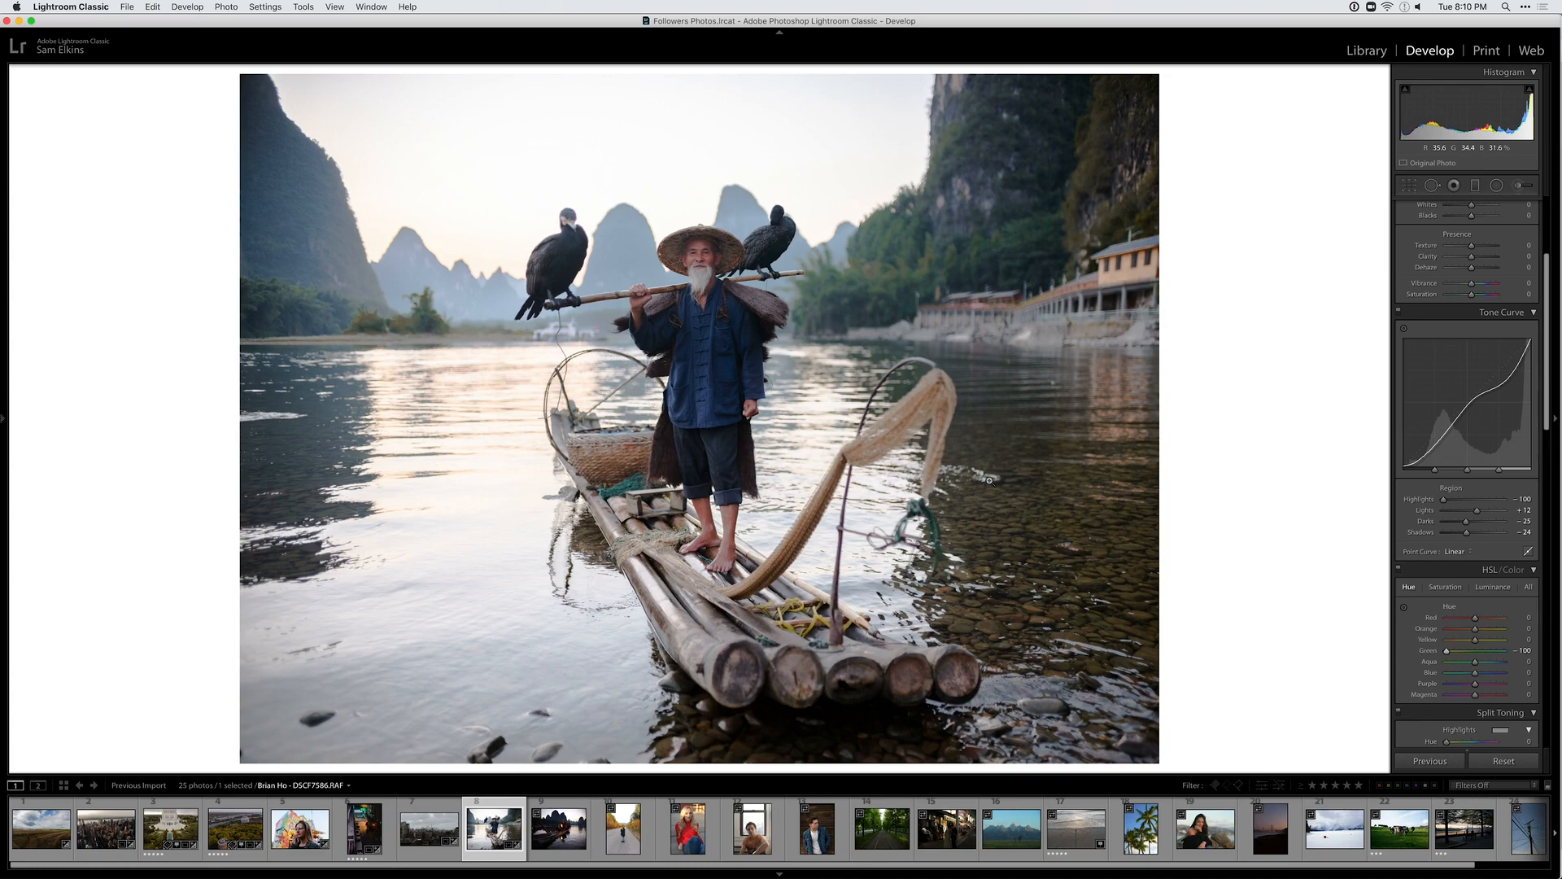
Straighten the photo of the fisherman seated by the fire with a crop angle of −0.47
key("Right")
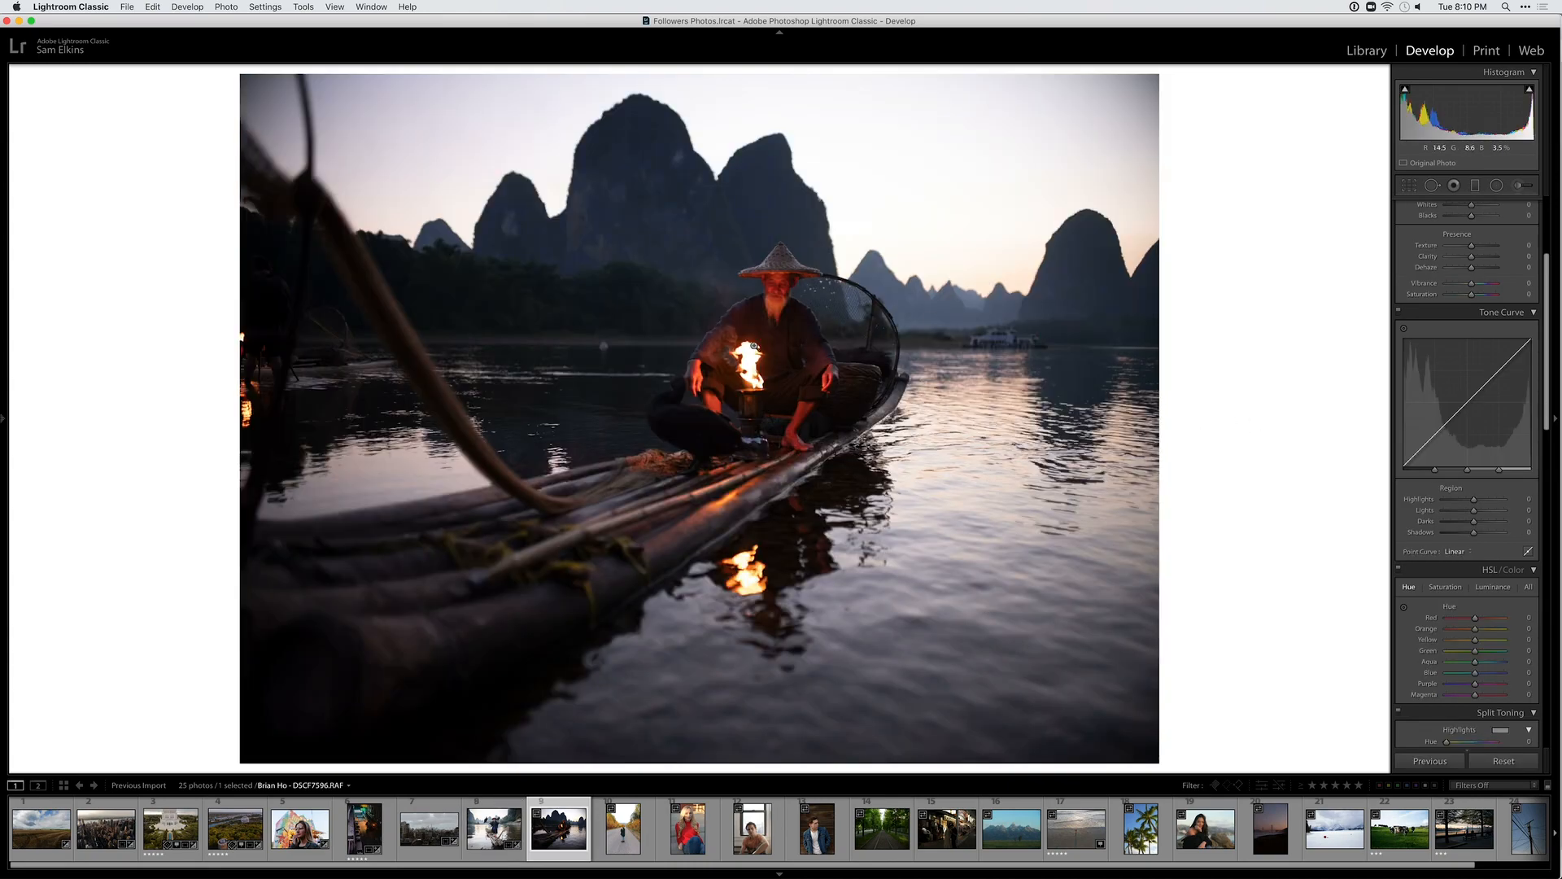
left_click(764, 368)
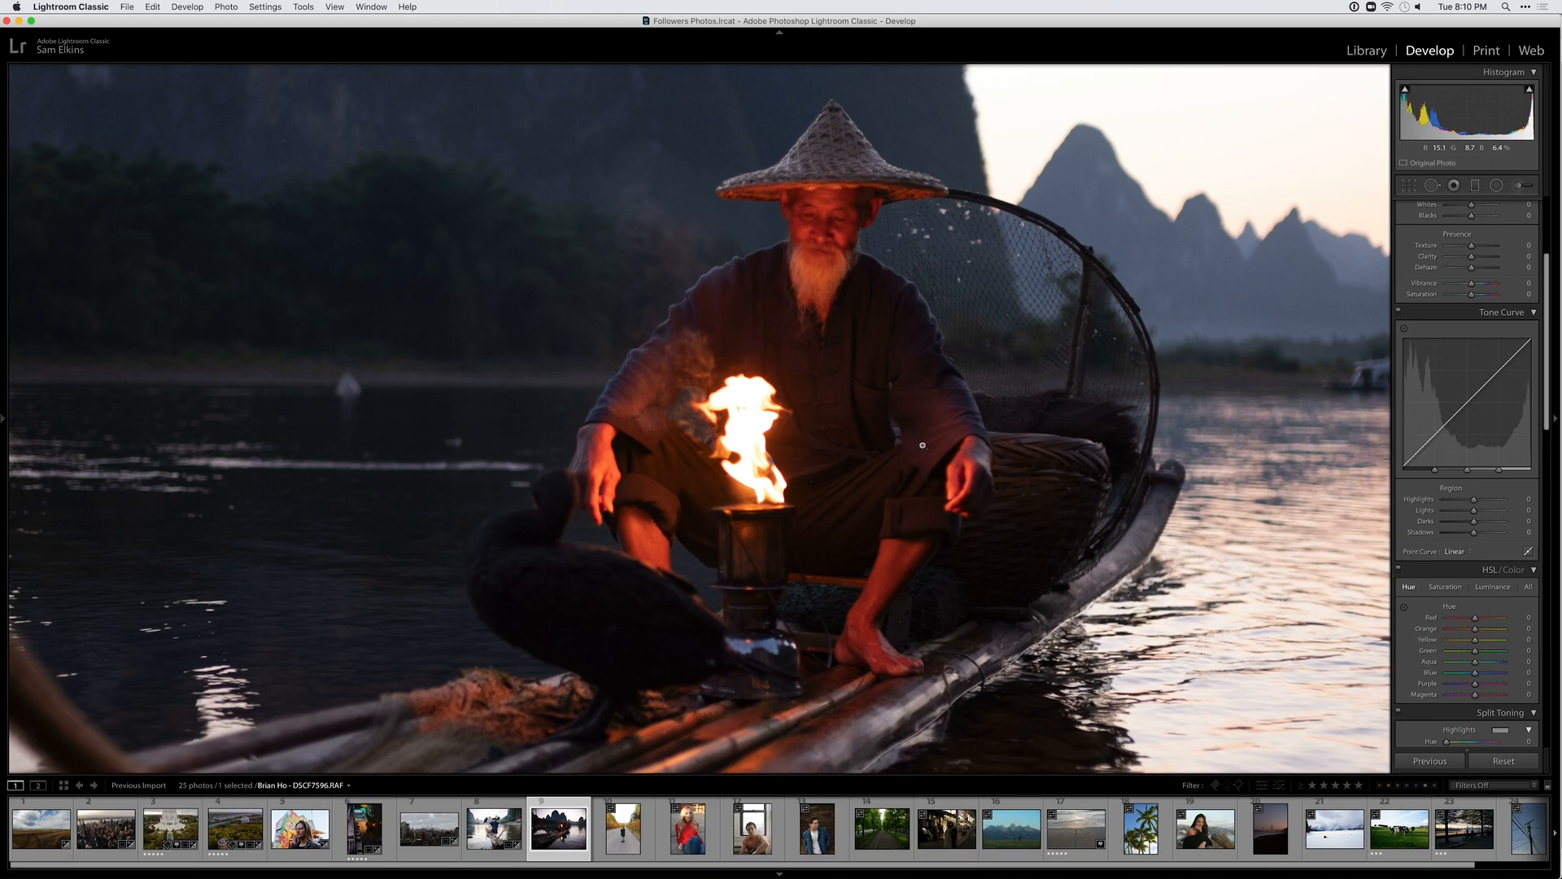
left_click(918, 447)
key("r")
left_click_drag(1238, 341, 1261, 337)
key("r")
key("r")
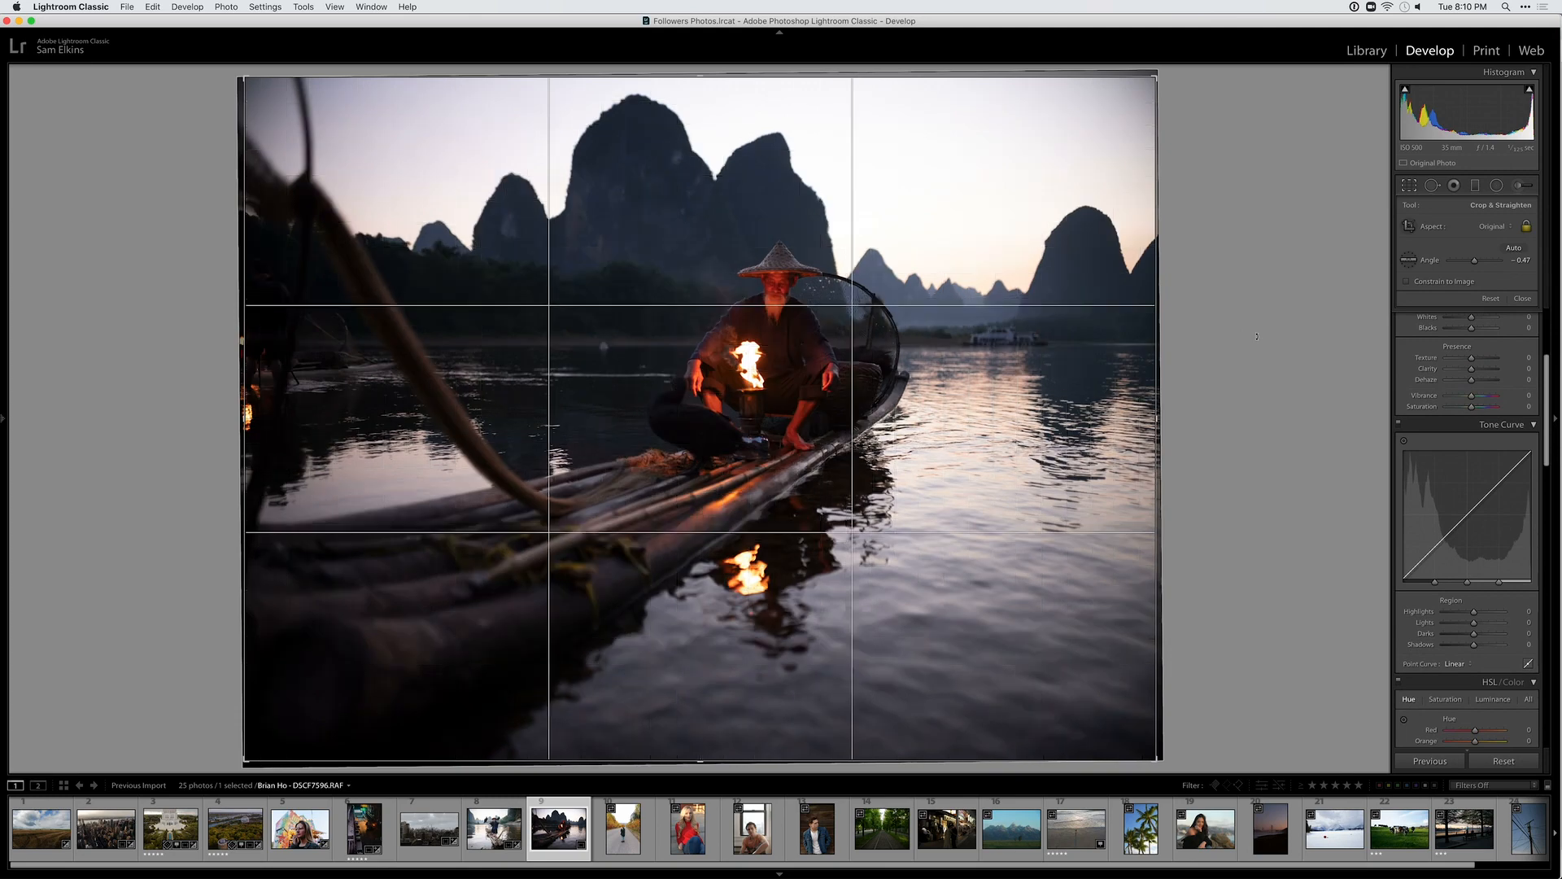
key("r")
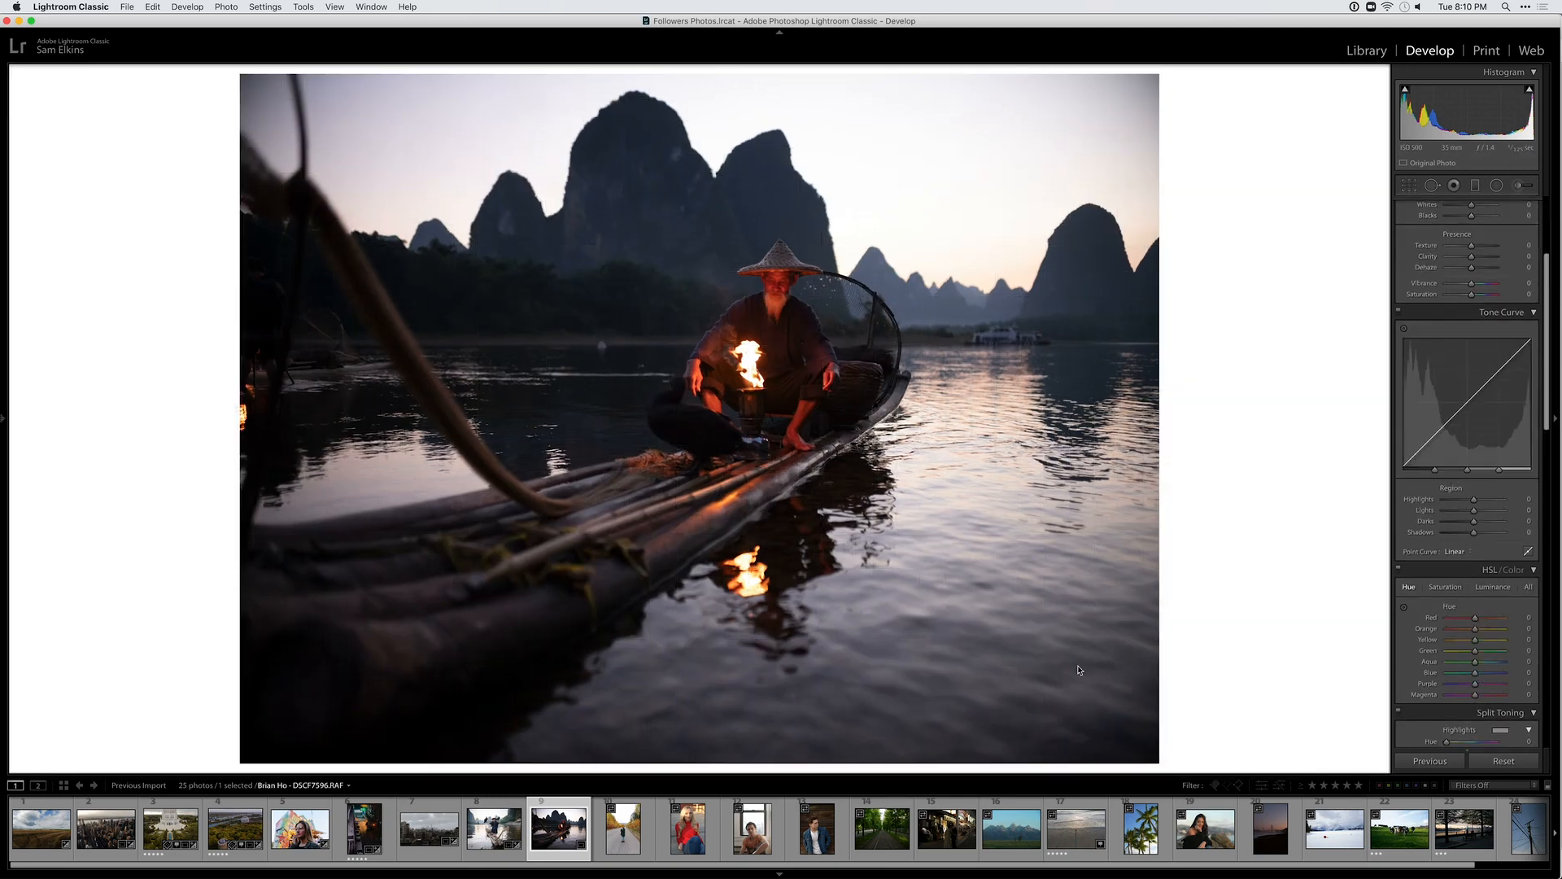
Copy the develop settings of the standing fisherman photo and paste them onto the seated fisherman photo
left_click(497, 829)
key("super+c")
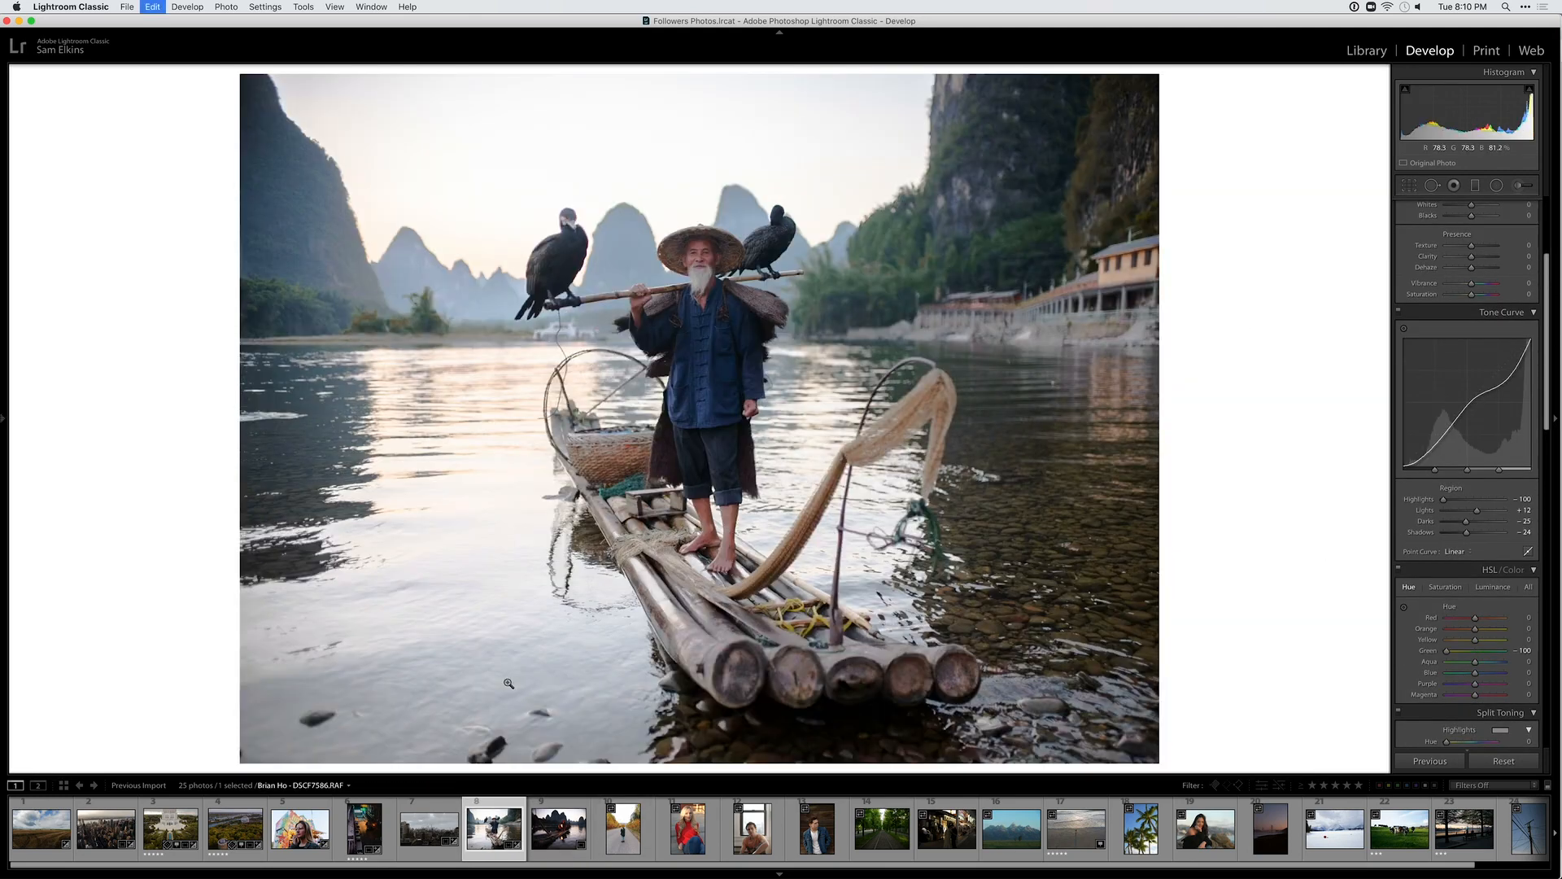
key("Return")
key("Right")
key("super+shift+v")
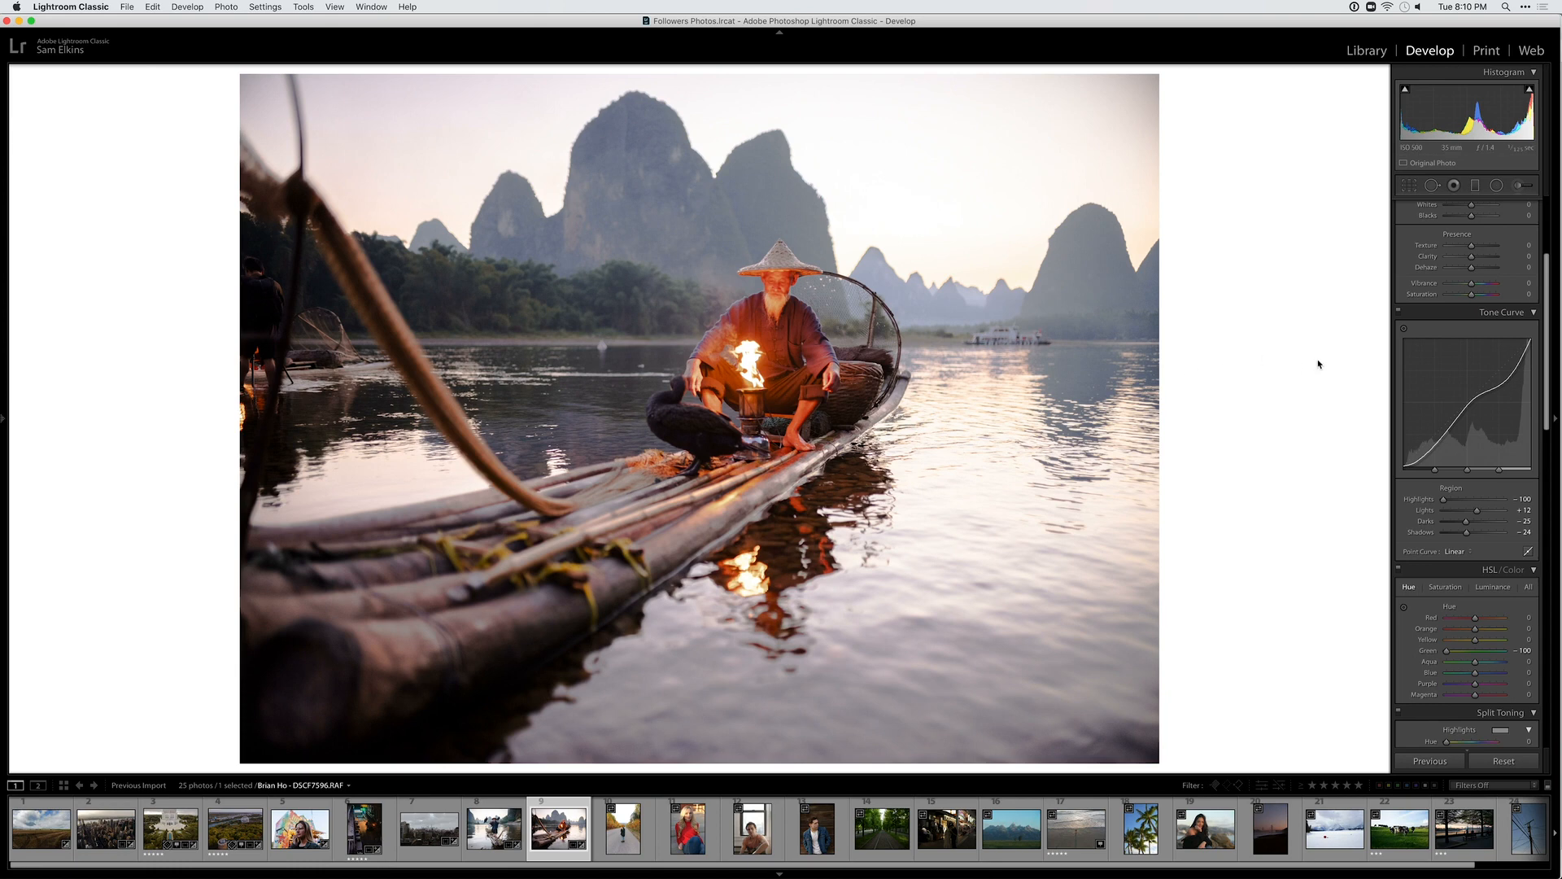
Set the seated fisherman photo's Exposure to +1.65 and its white balance to As Shot
scroll(1441, 335, "up", 5)
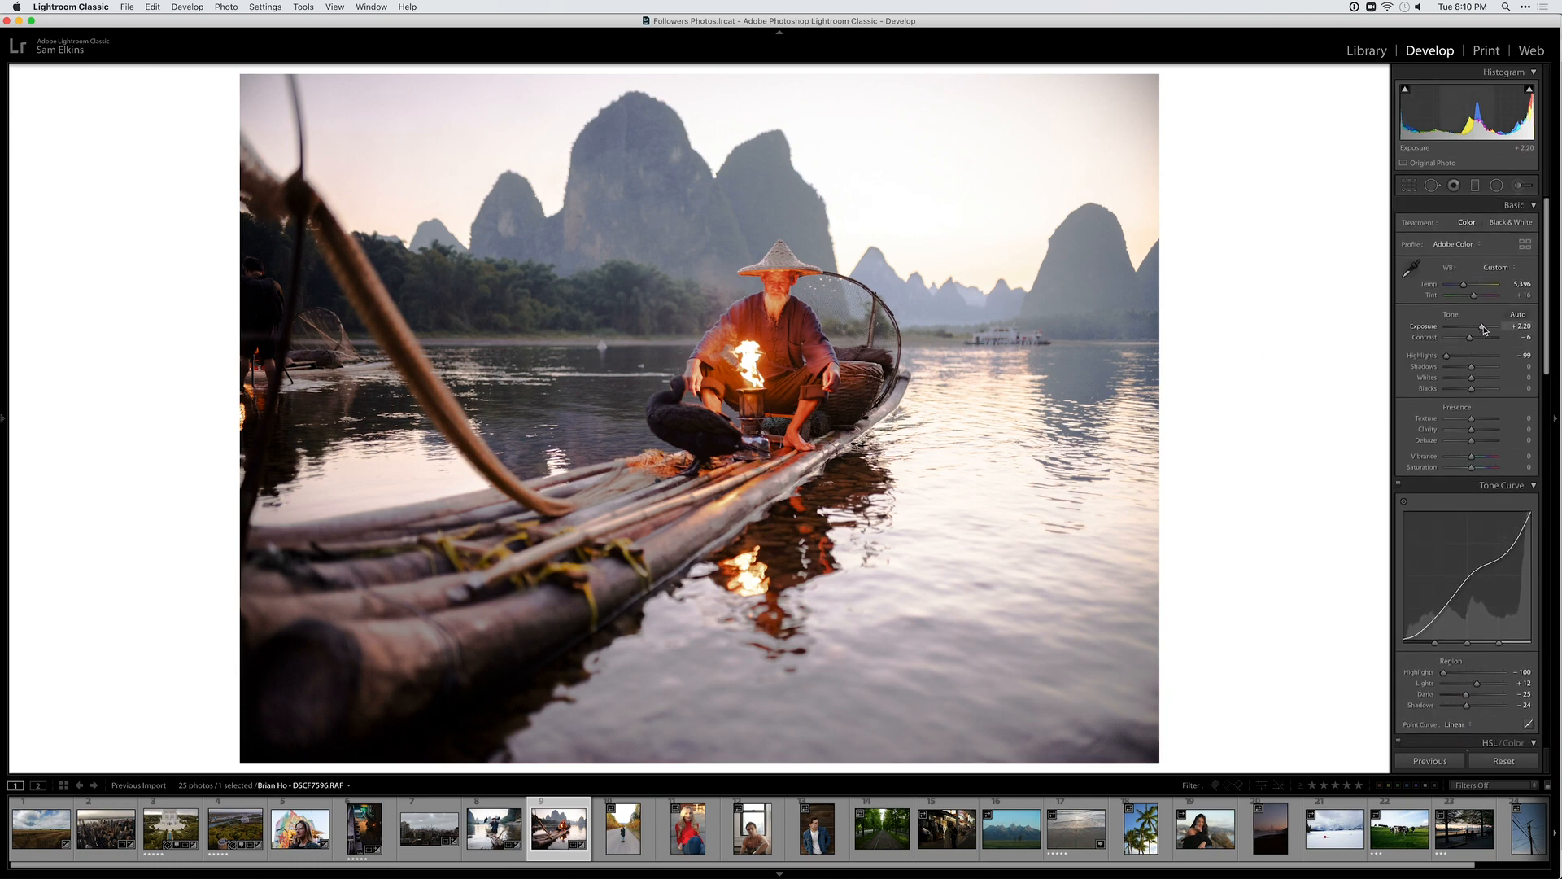
left_click_drag(1484, 328, 1481, 330)
left_click(1496, 268)
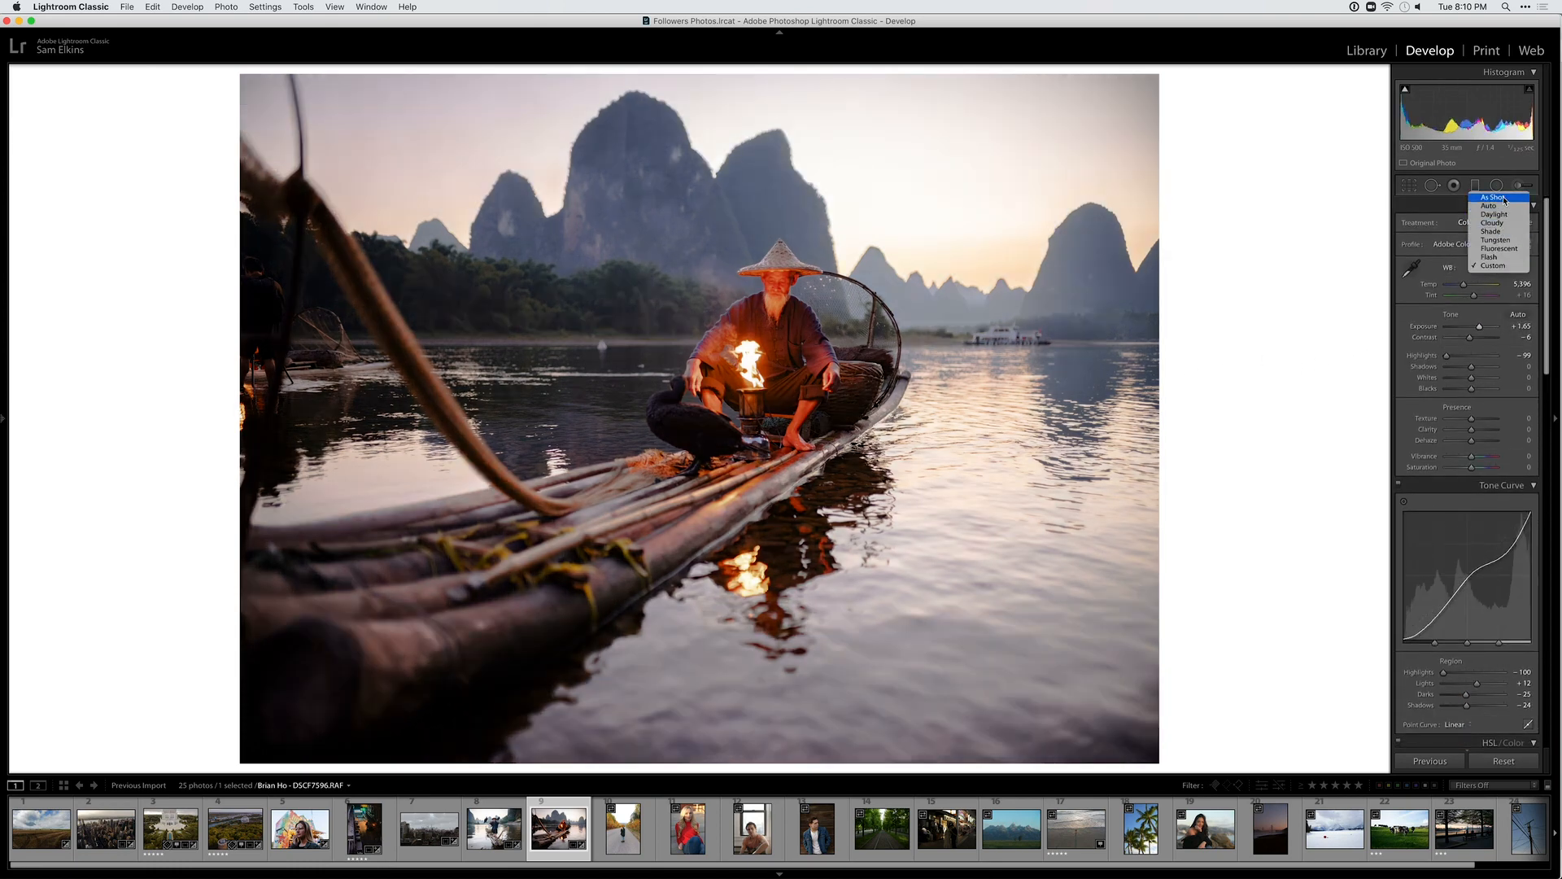
left_click(1416, 454)
Compare the basic, detail and lens correction settings of the standing and seated fisherman photos
left_click(494, 828)
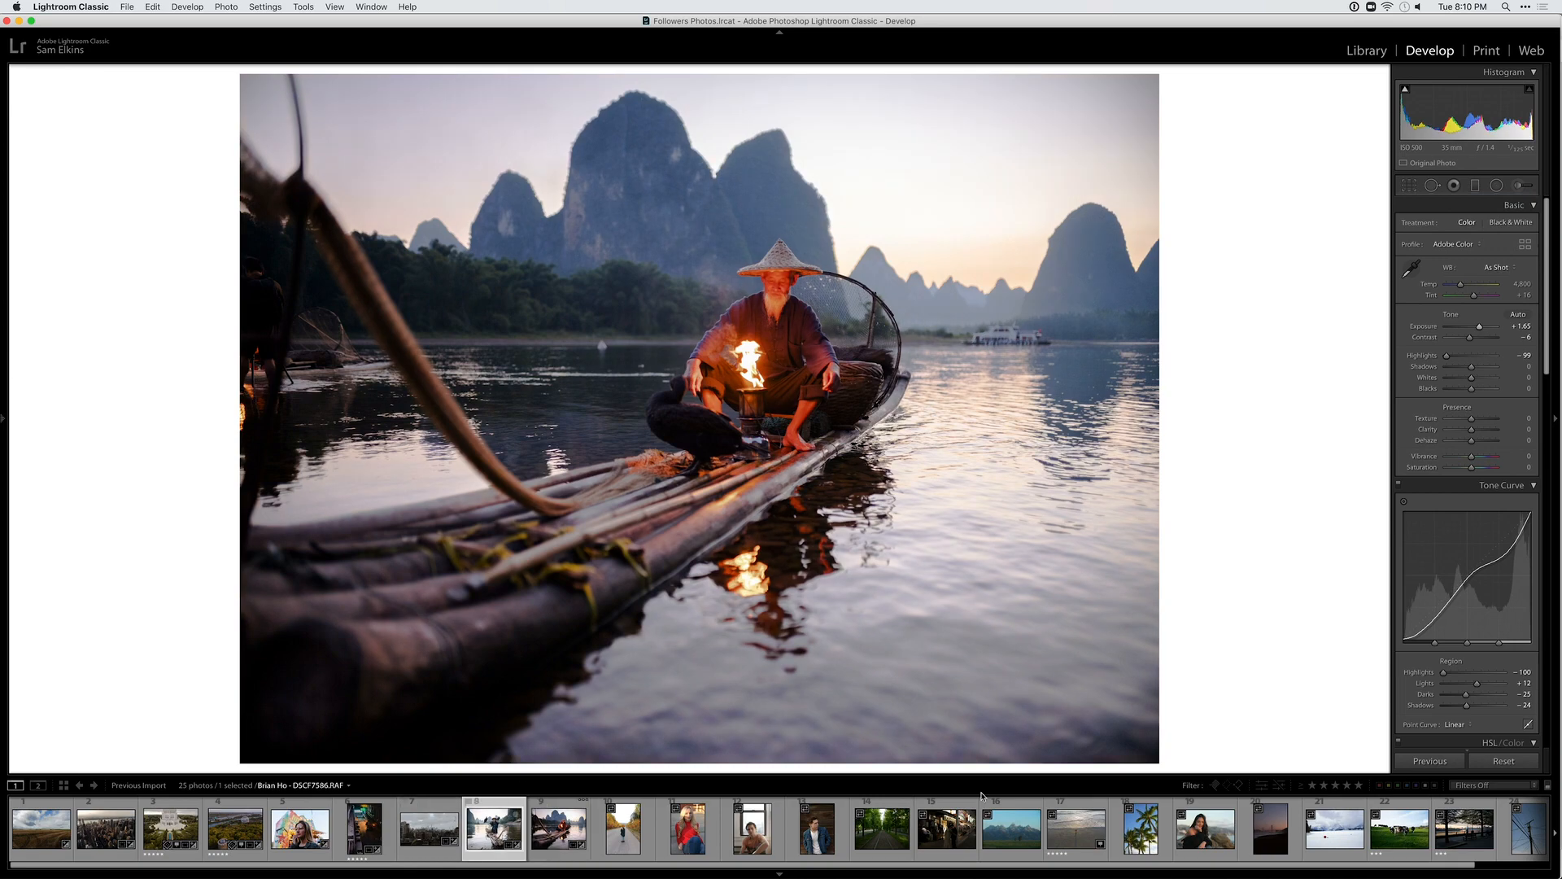
scroll(1465, 626, "down", 15)
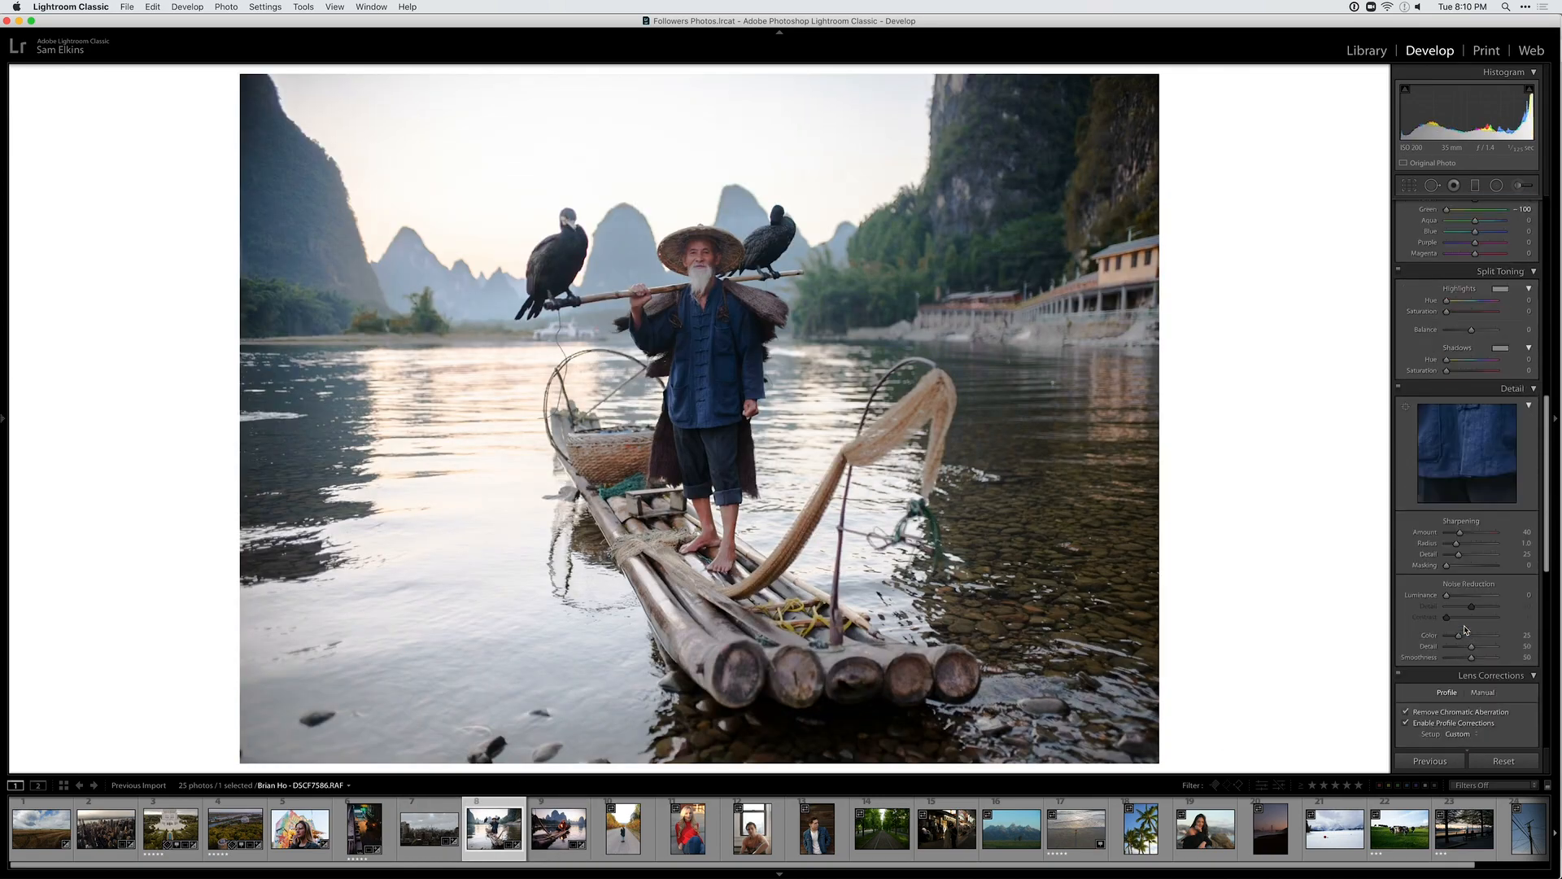
scroll(1473, 624, "up", 15)
key("Right")
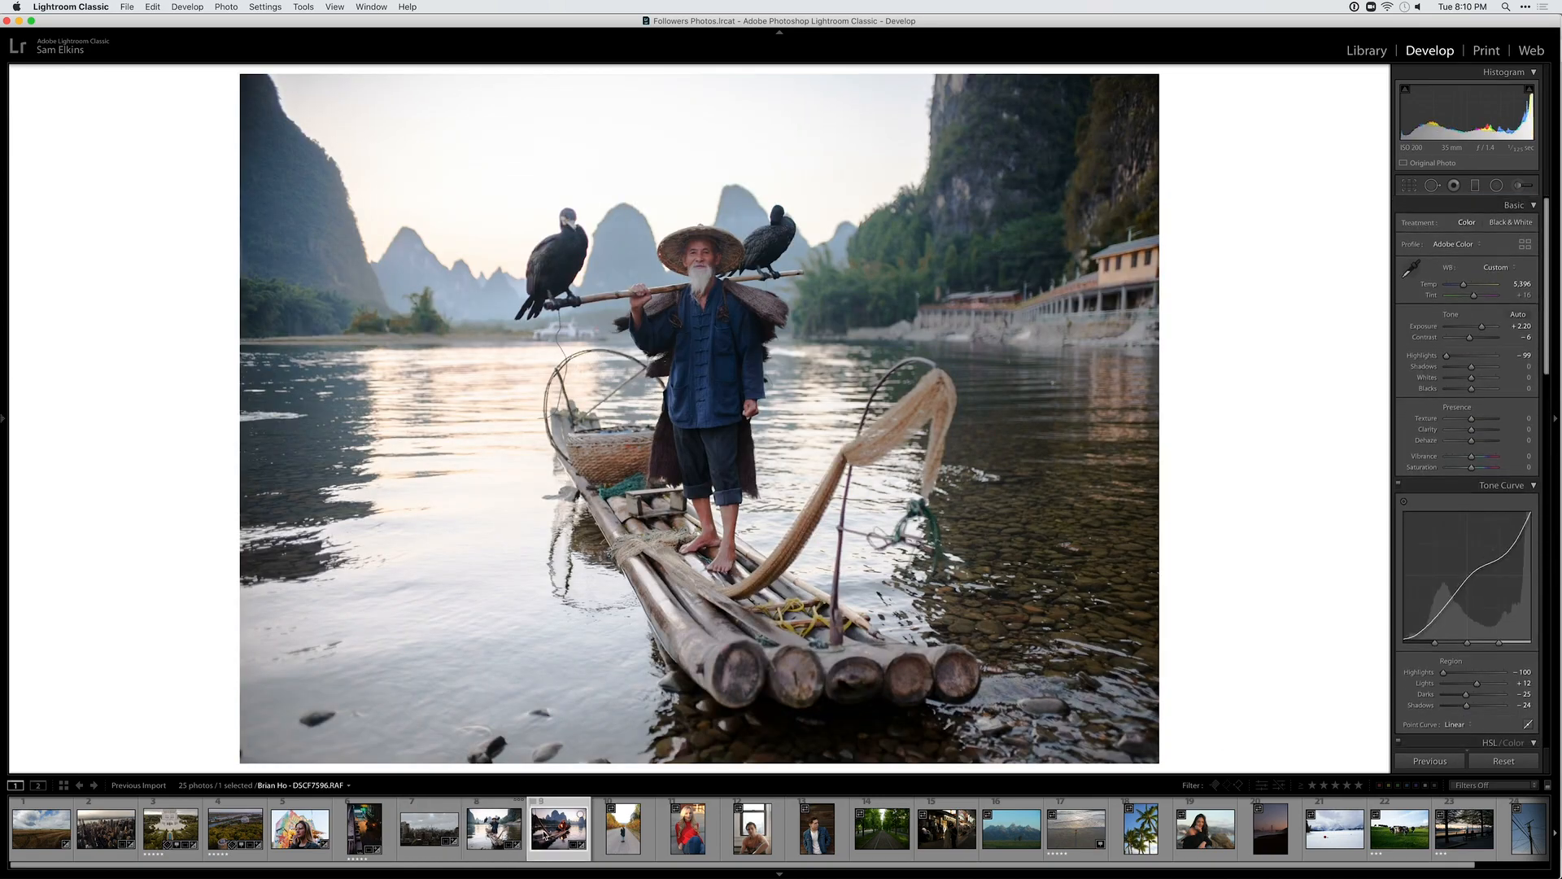
scroll(1505, 618, "down", 10)
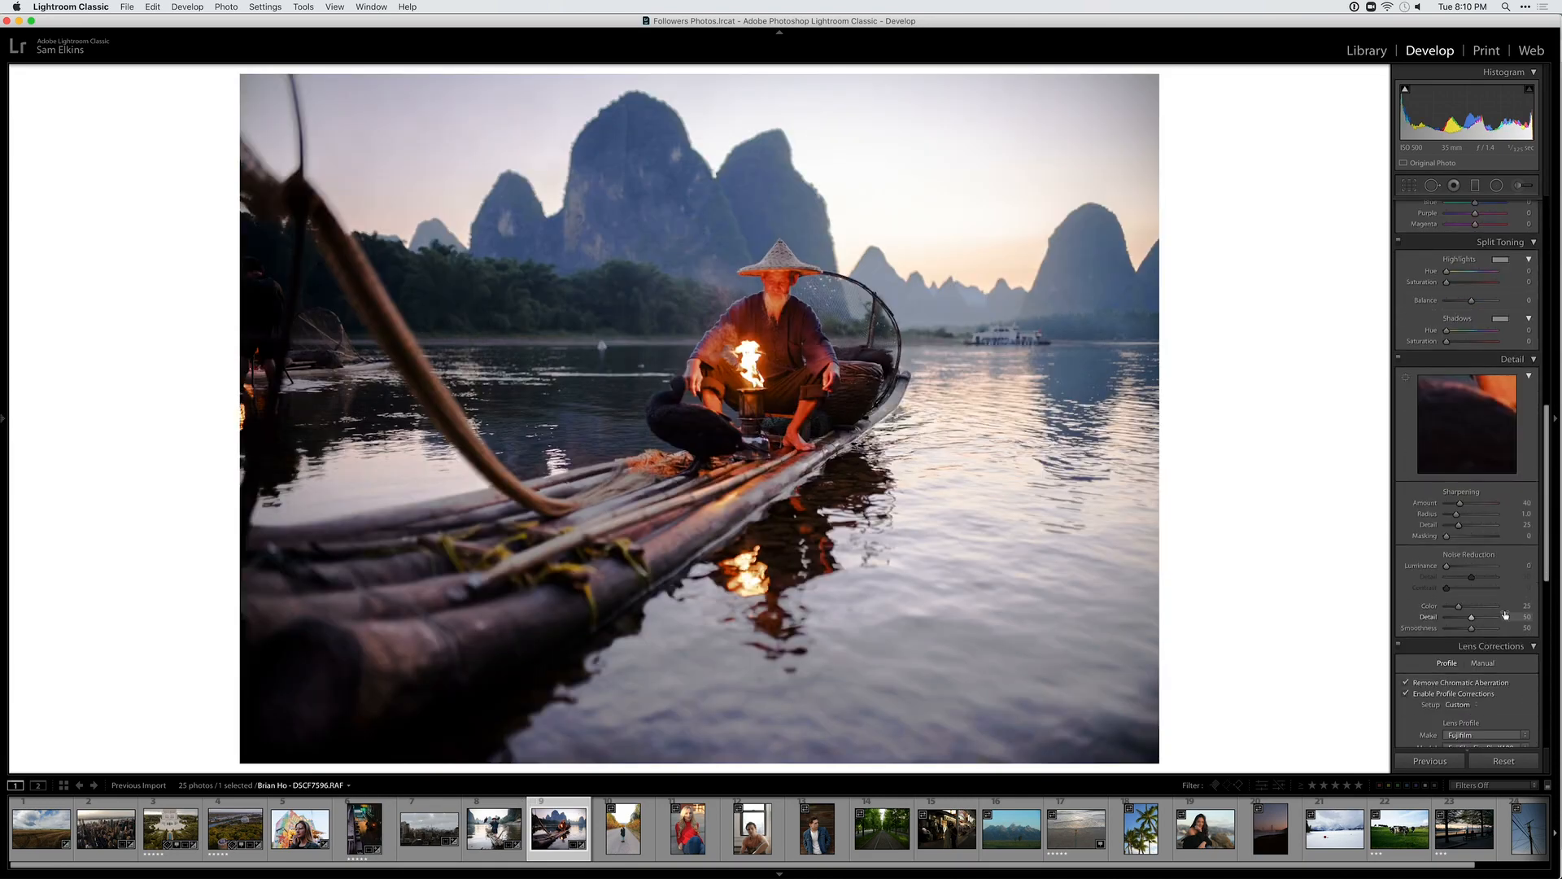
scroll(1504, 615, "up", 10)
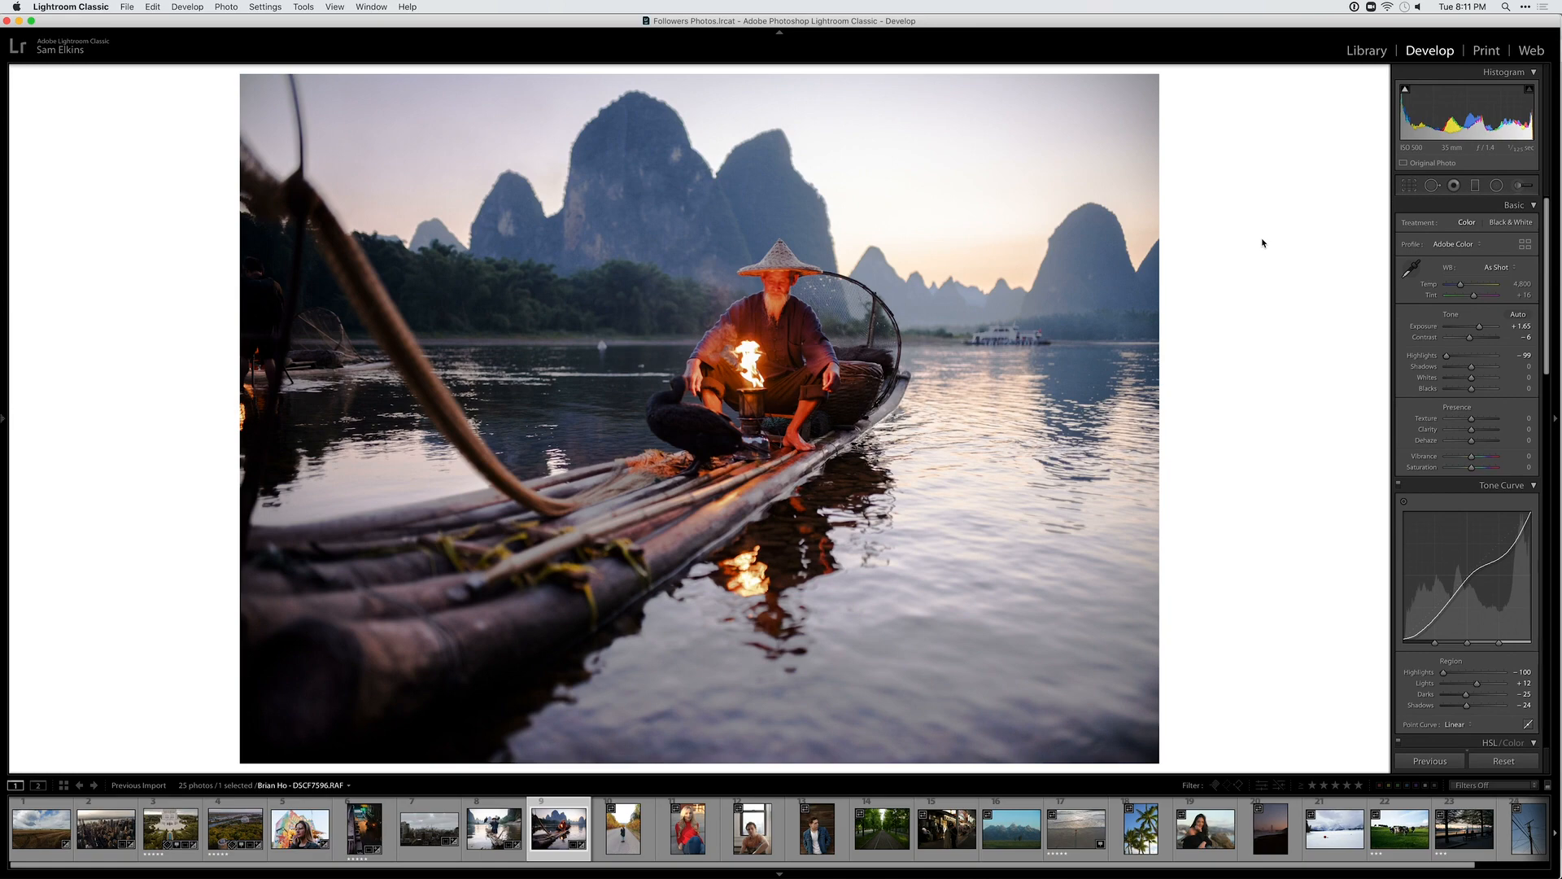
Inspect the seated man up close, then set the photo's Shadows to +80 and Exposure to +0.75
left_click(741, 273)
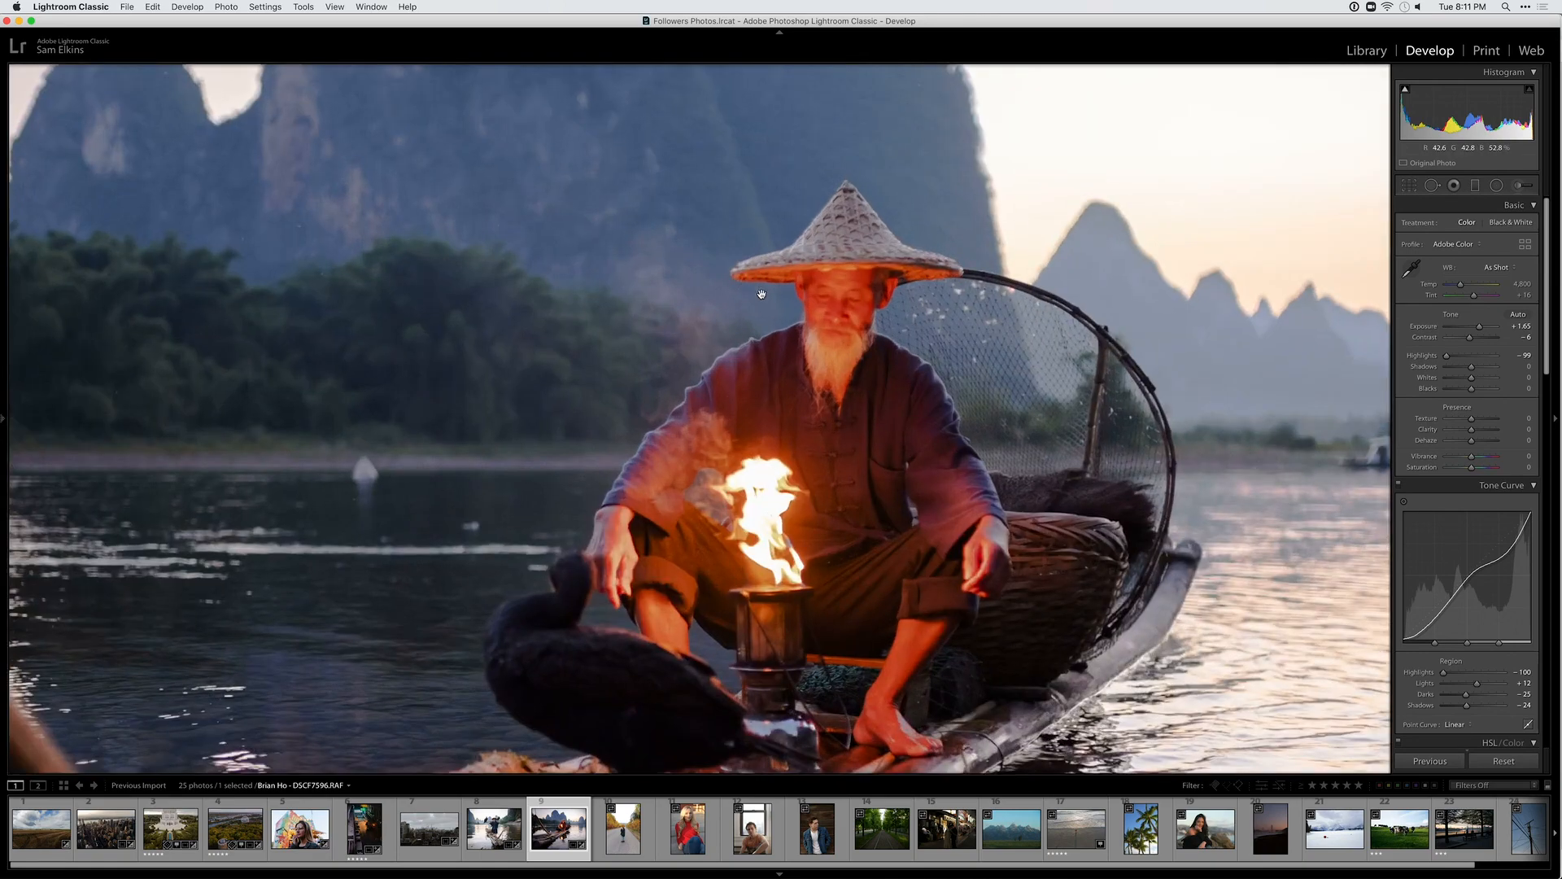
left_click(851, 397)
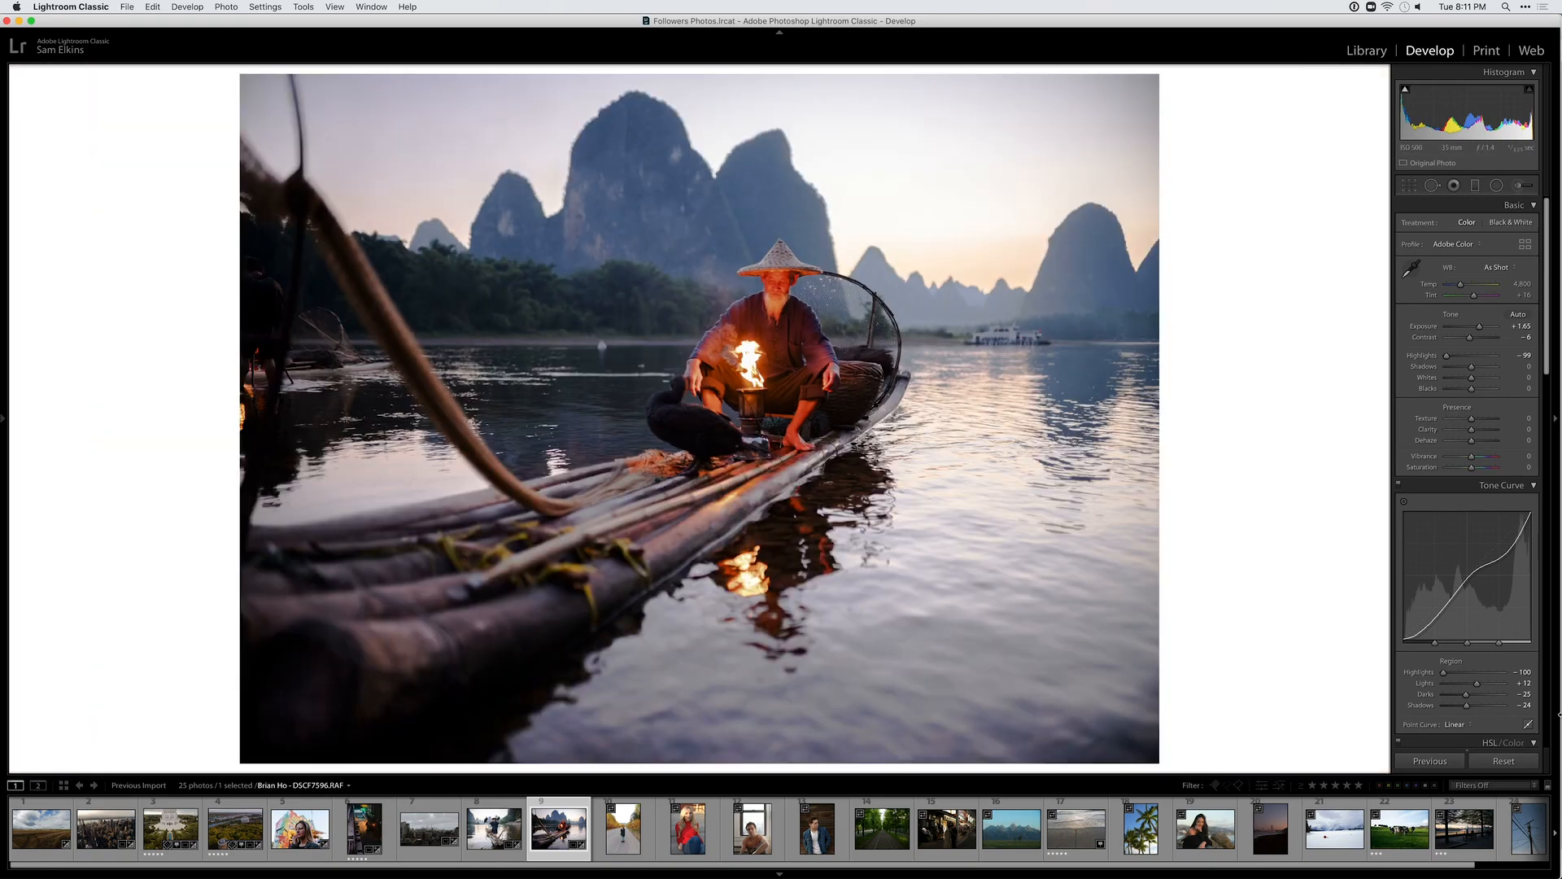
left_click_drag(1484, 368, 1478, 328)
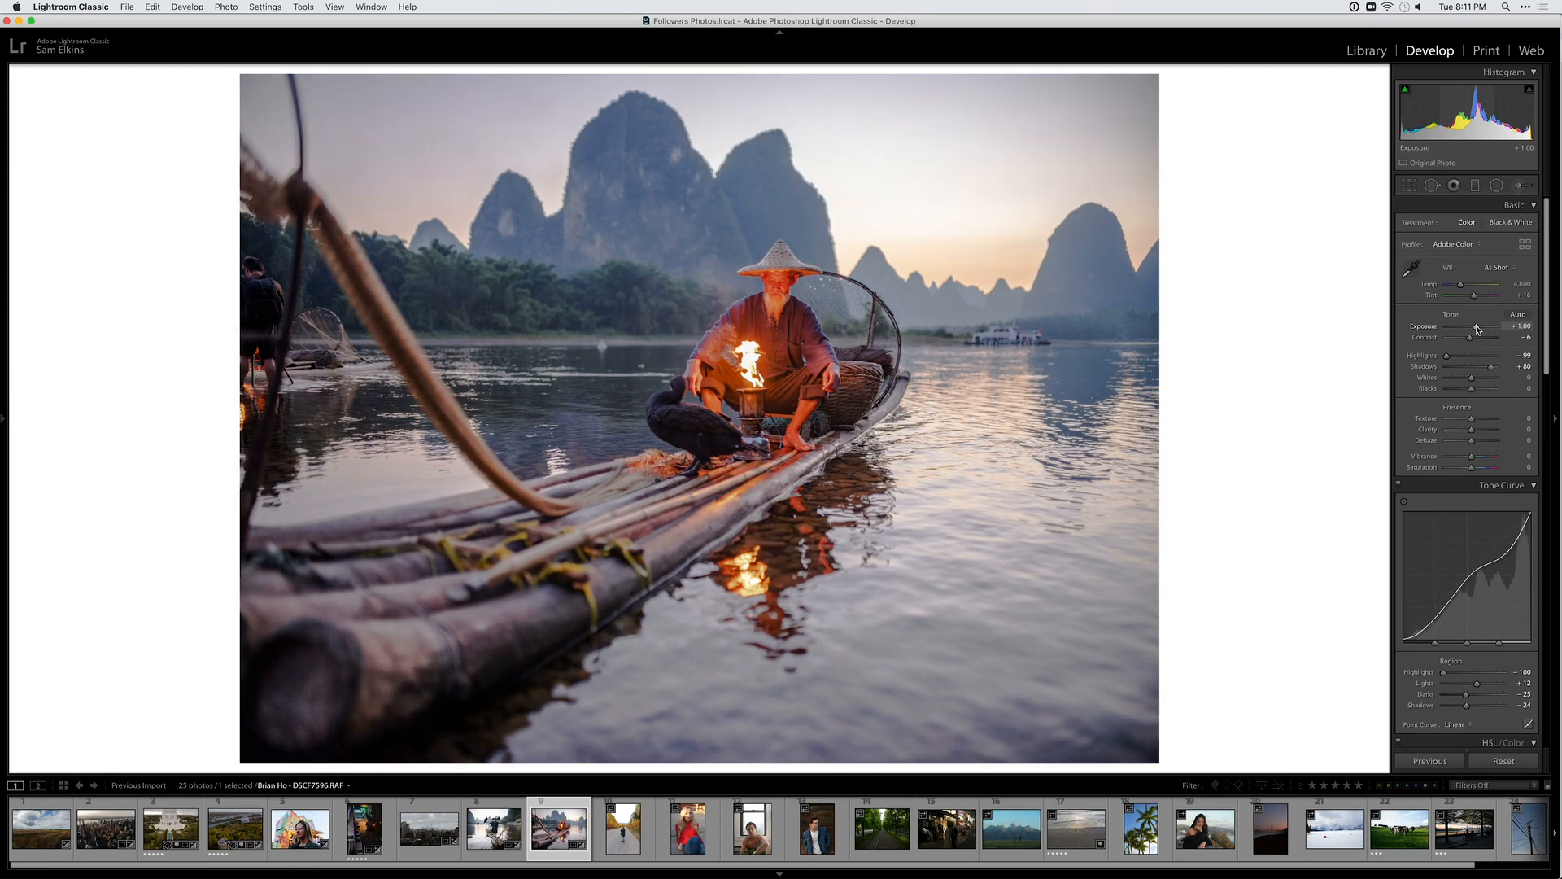
left_click_drag(1477, 332, 1474, 328)
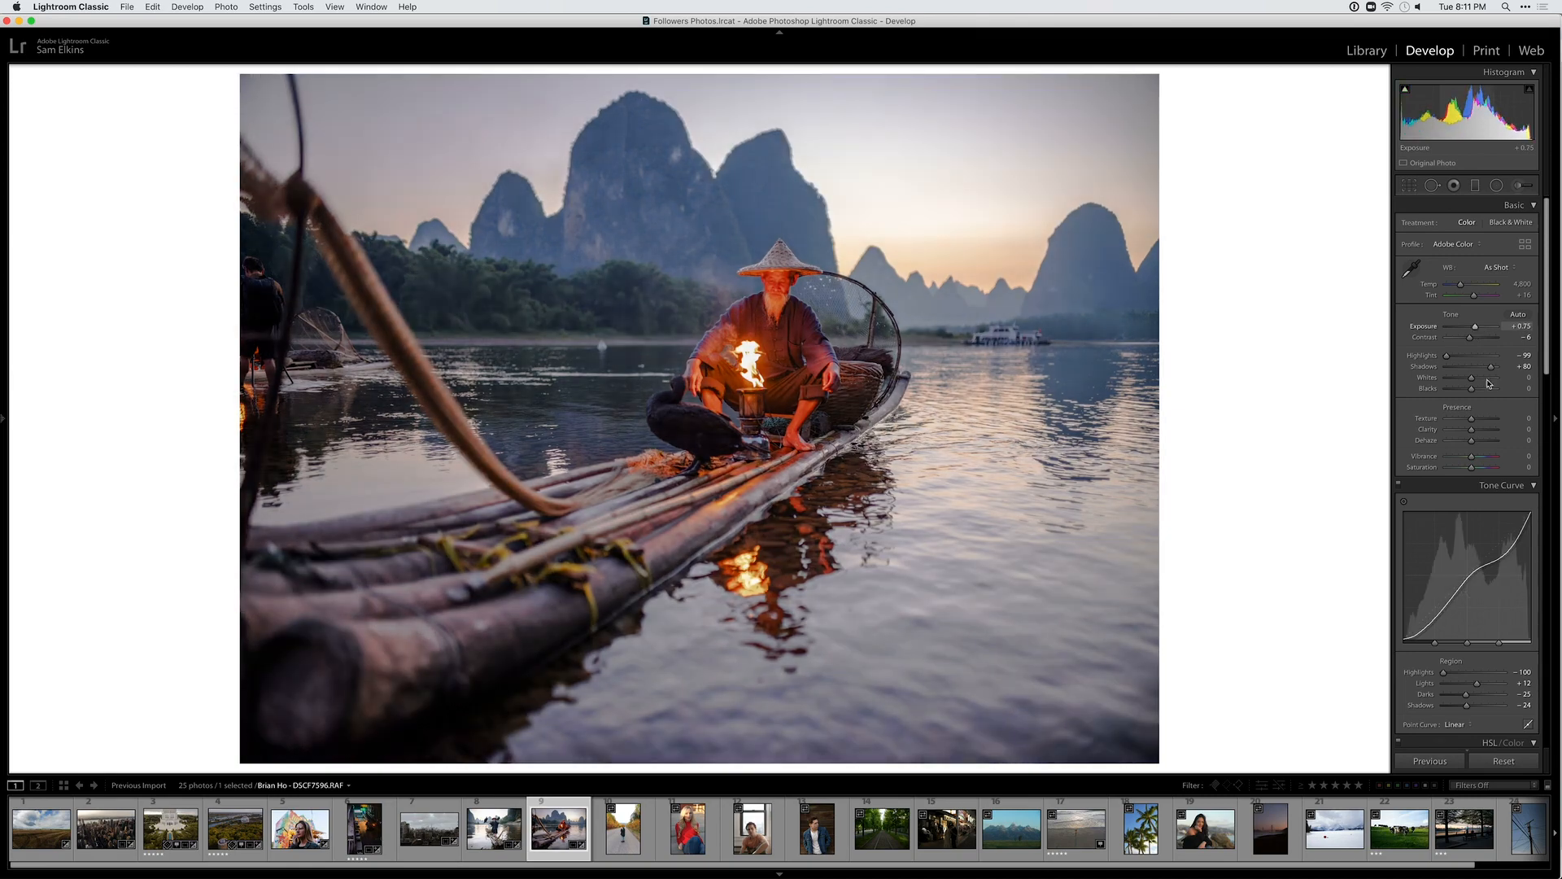
Try red Luminance at −50 and set red Saturation to −9 on the seated fisherman photo, checking the result up close and against the original
scroll(1481, 613, "down", 4)
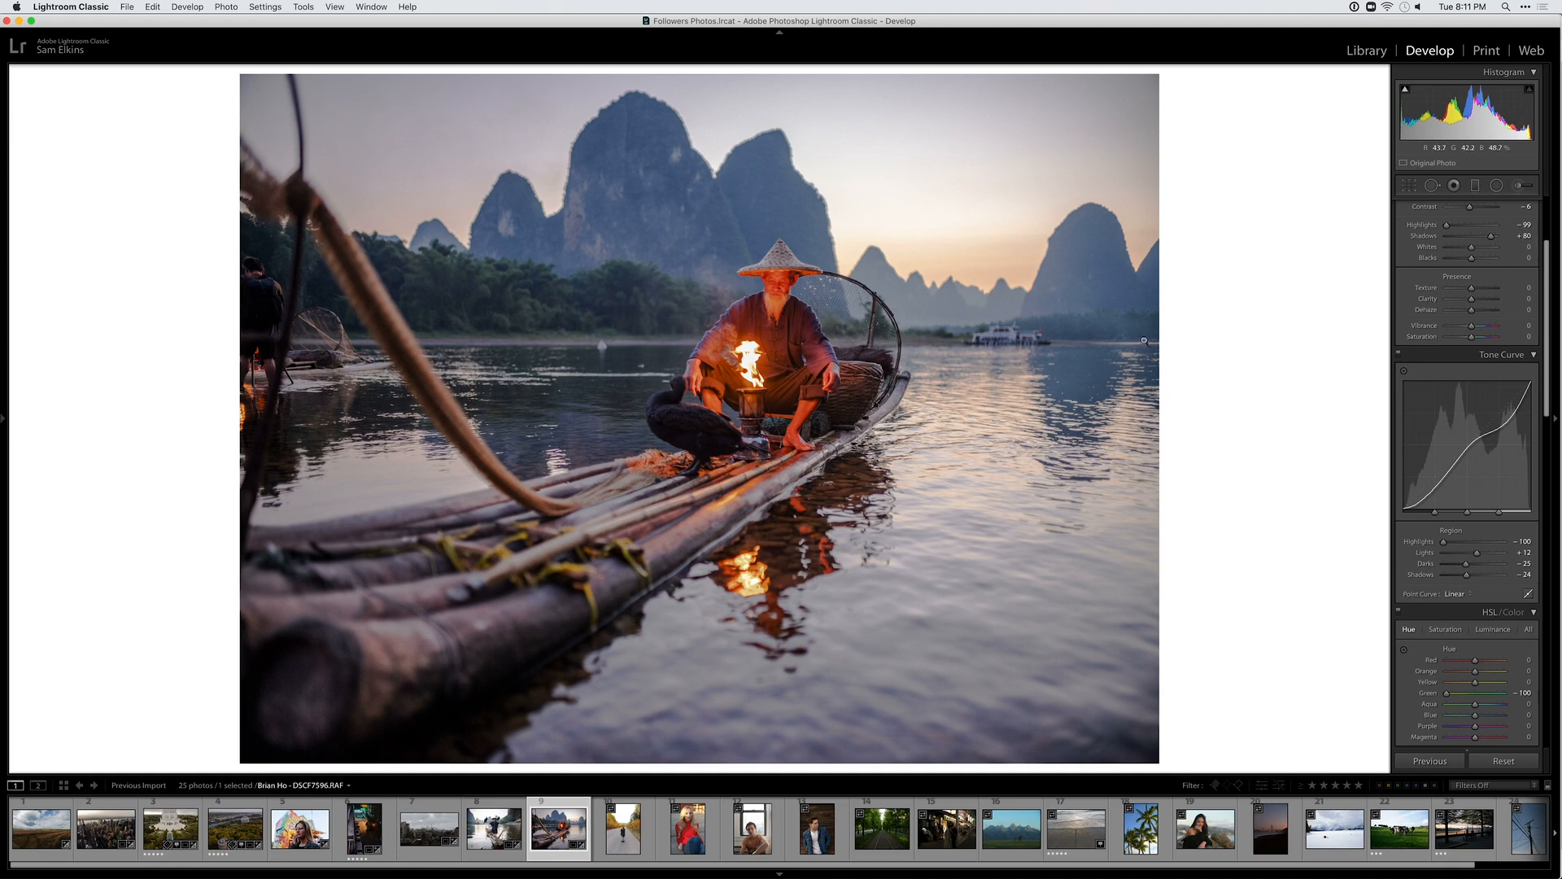
left_click(1493, 630)
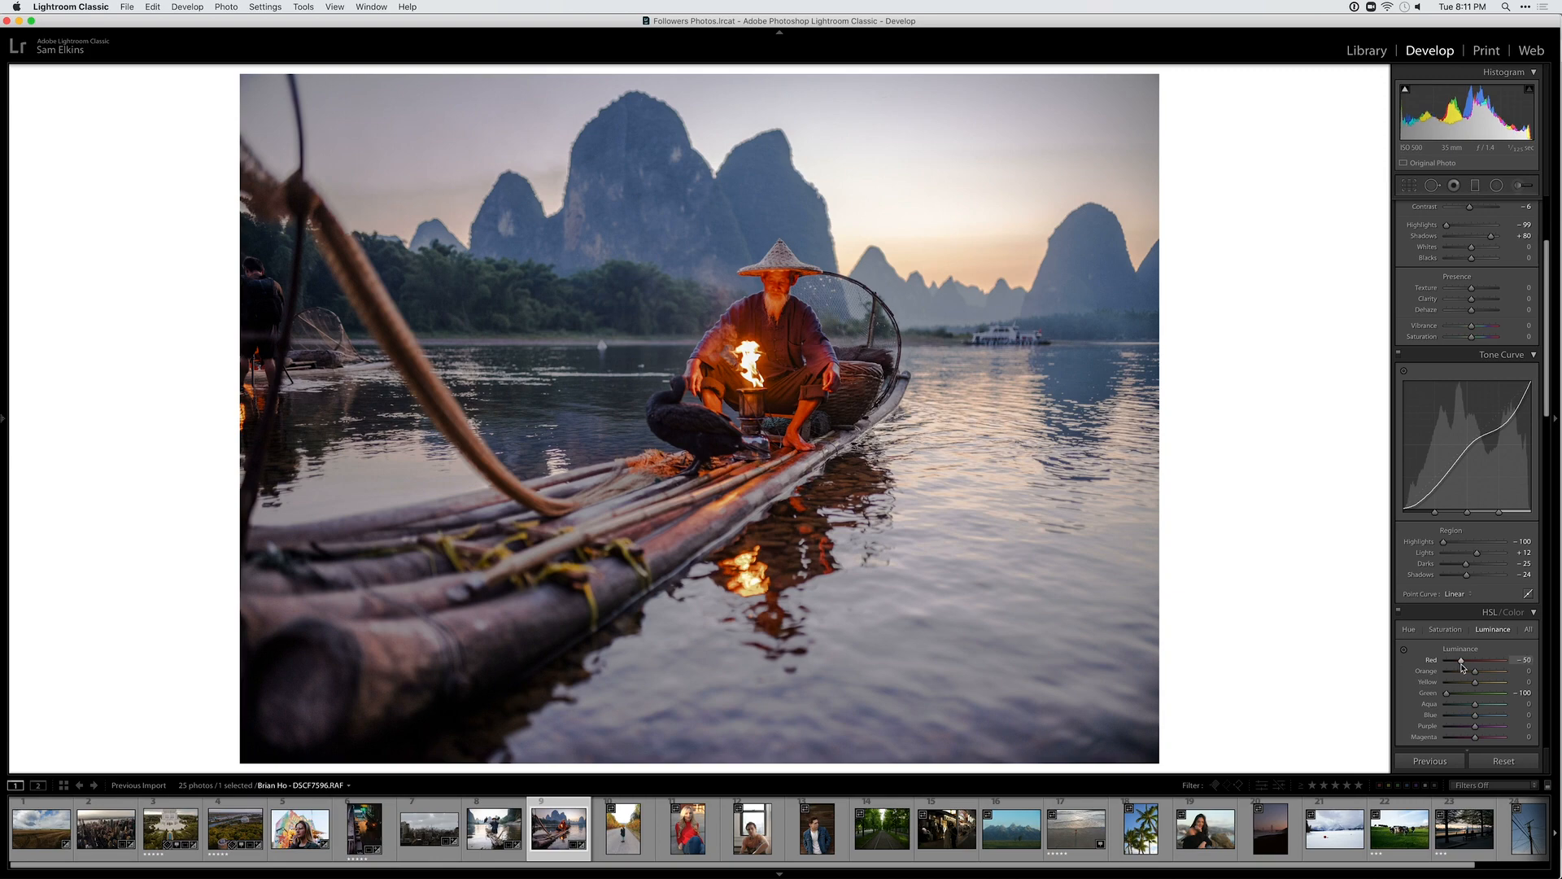
left_click(793, 285)
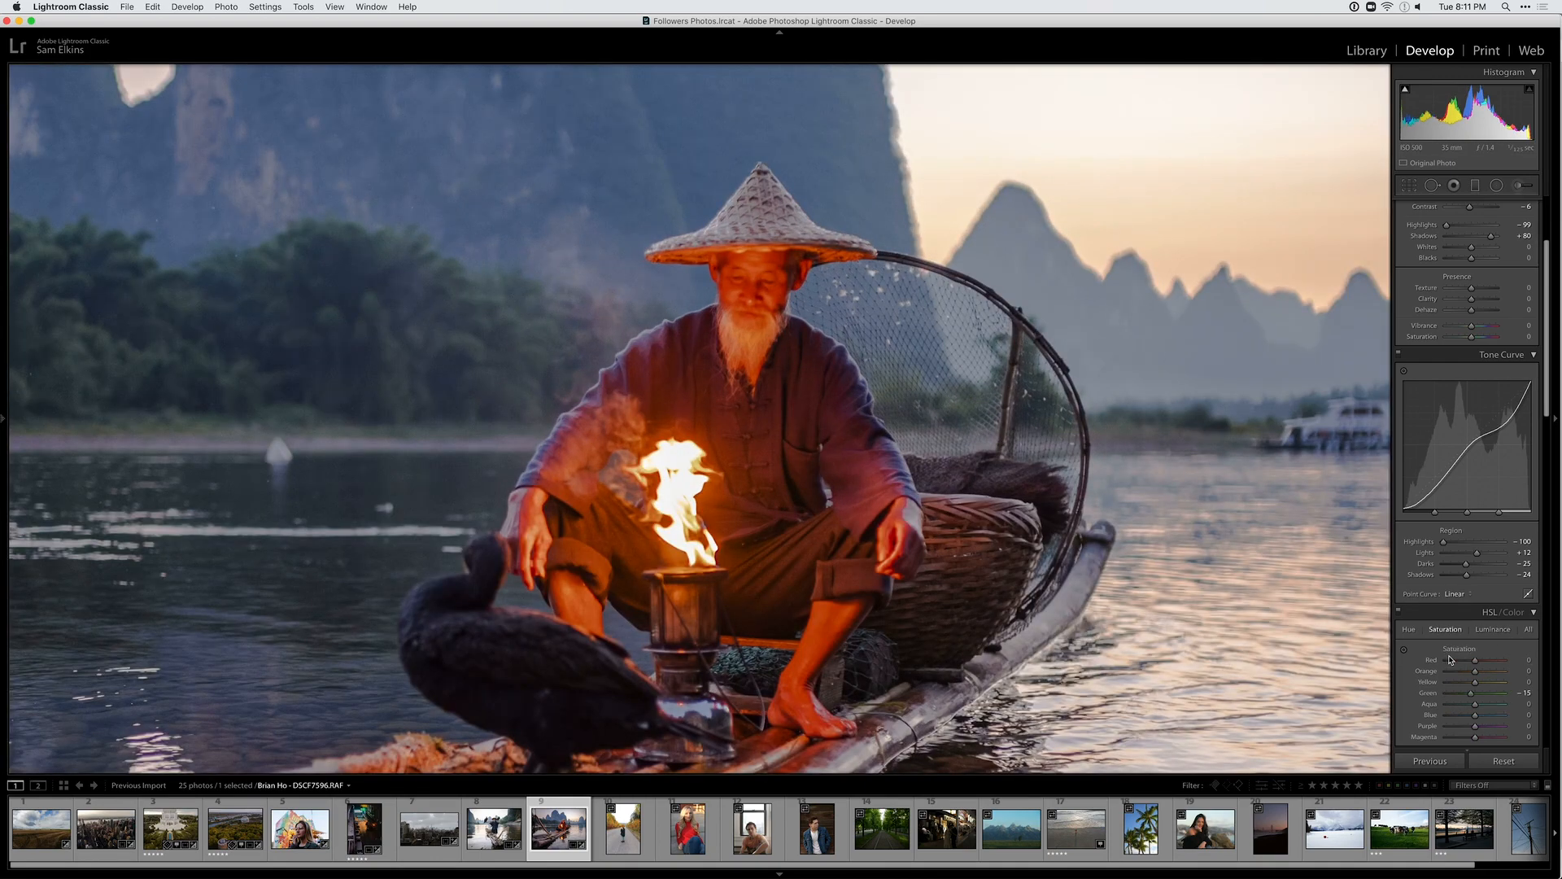
left_click(716, 345)
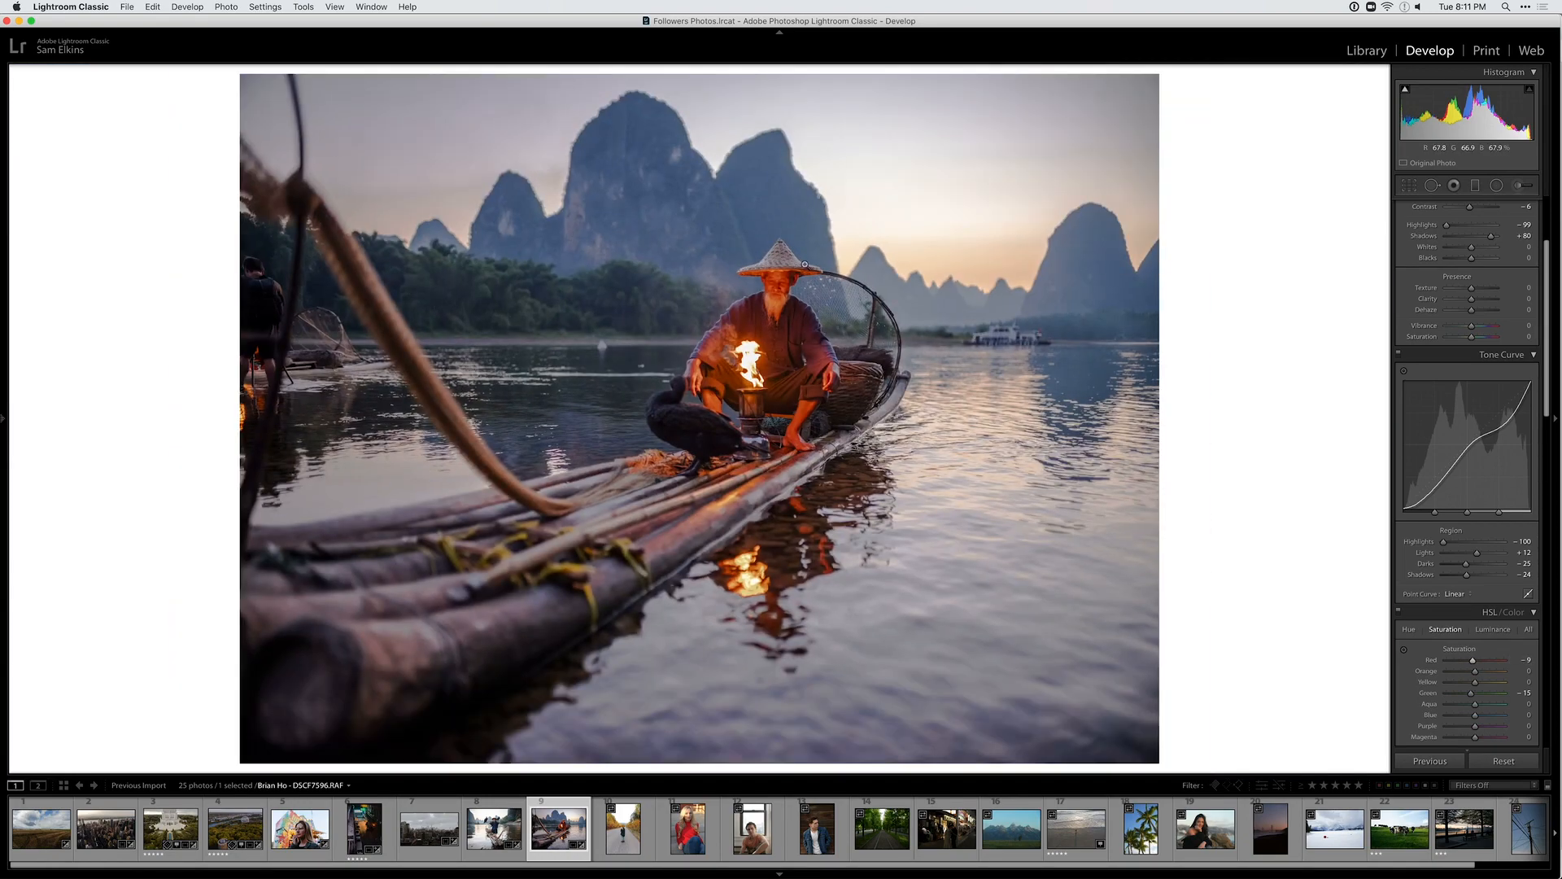
key("backslash")
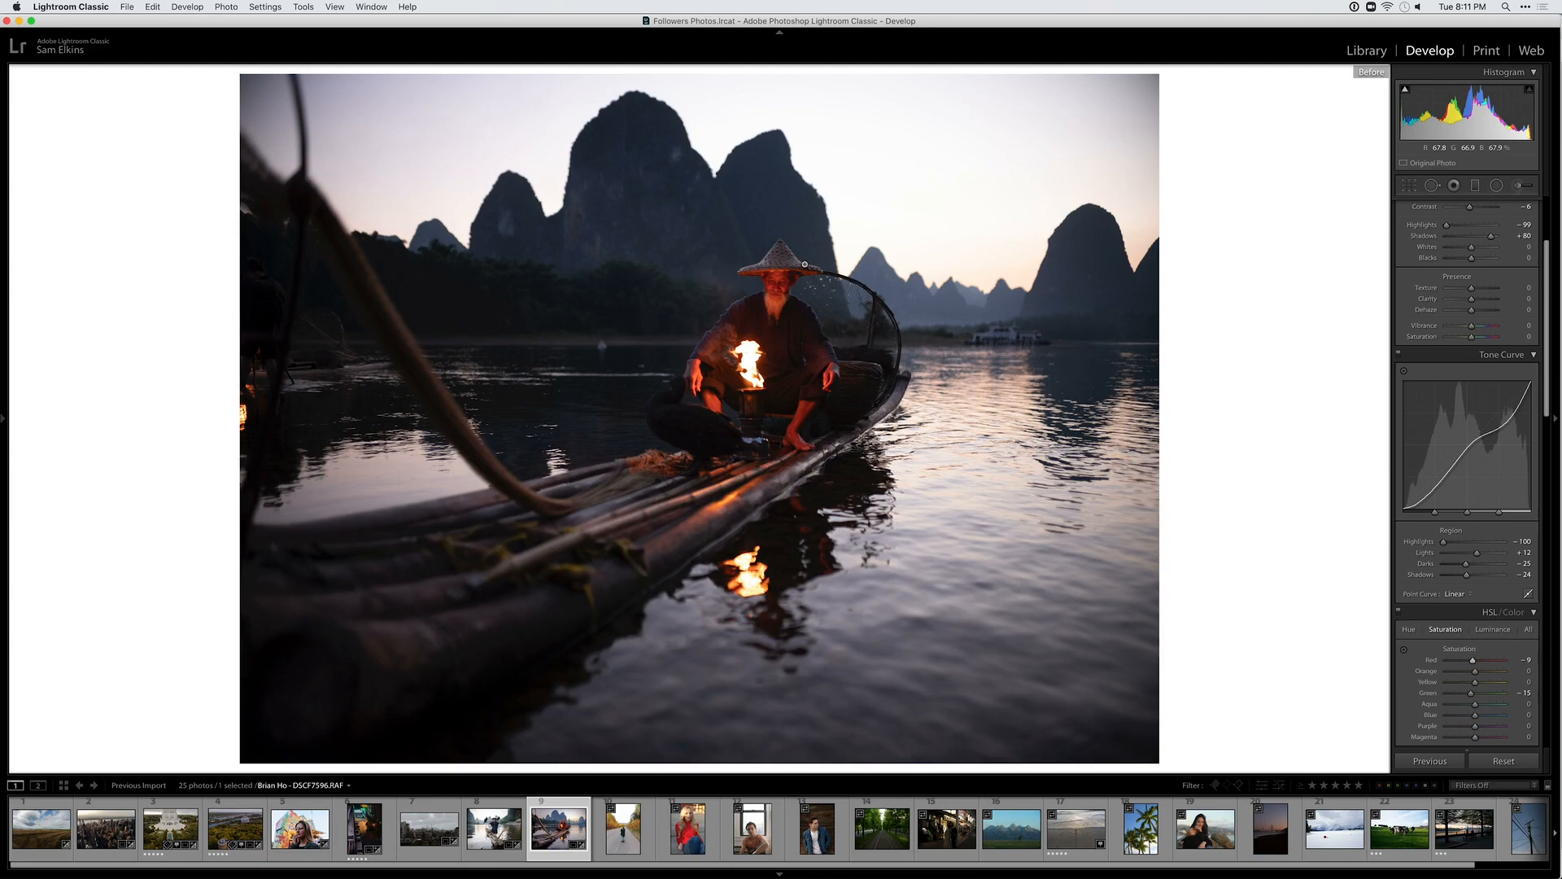
key("backslash")
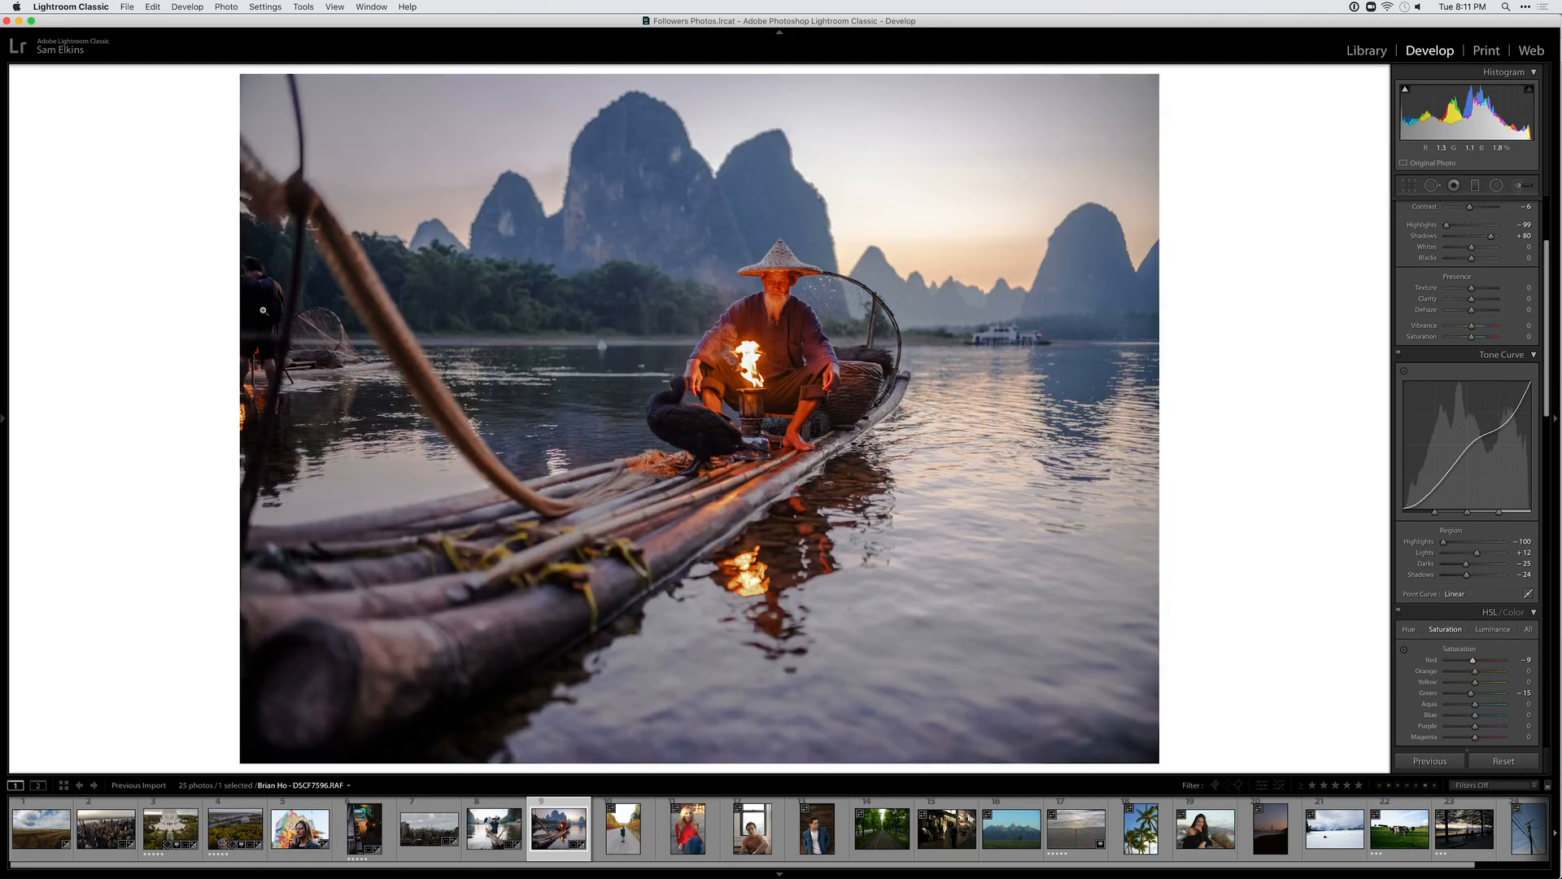
Crop the seated fisherman photo tighter at the original aspect ratio, trimming mainly its left side and bottom
key("r")
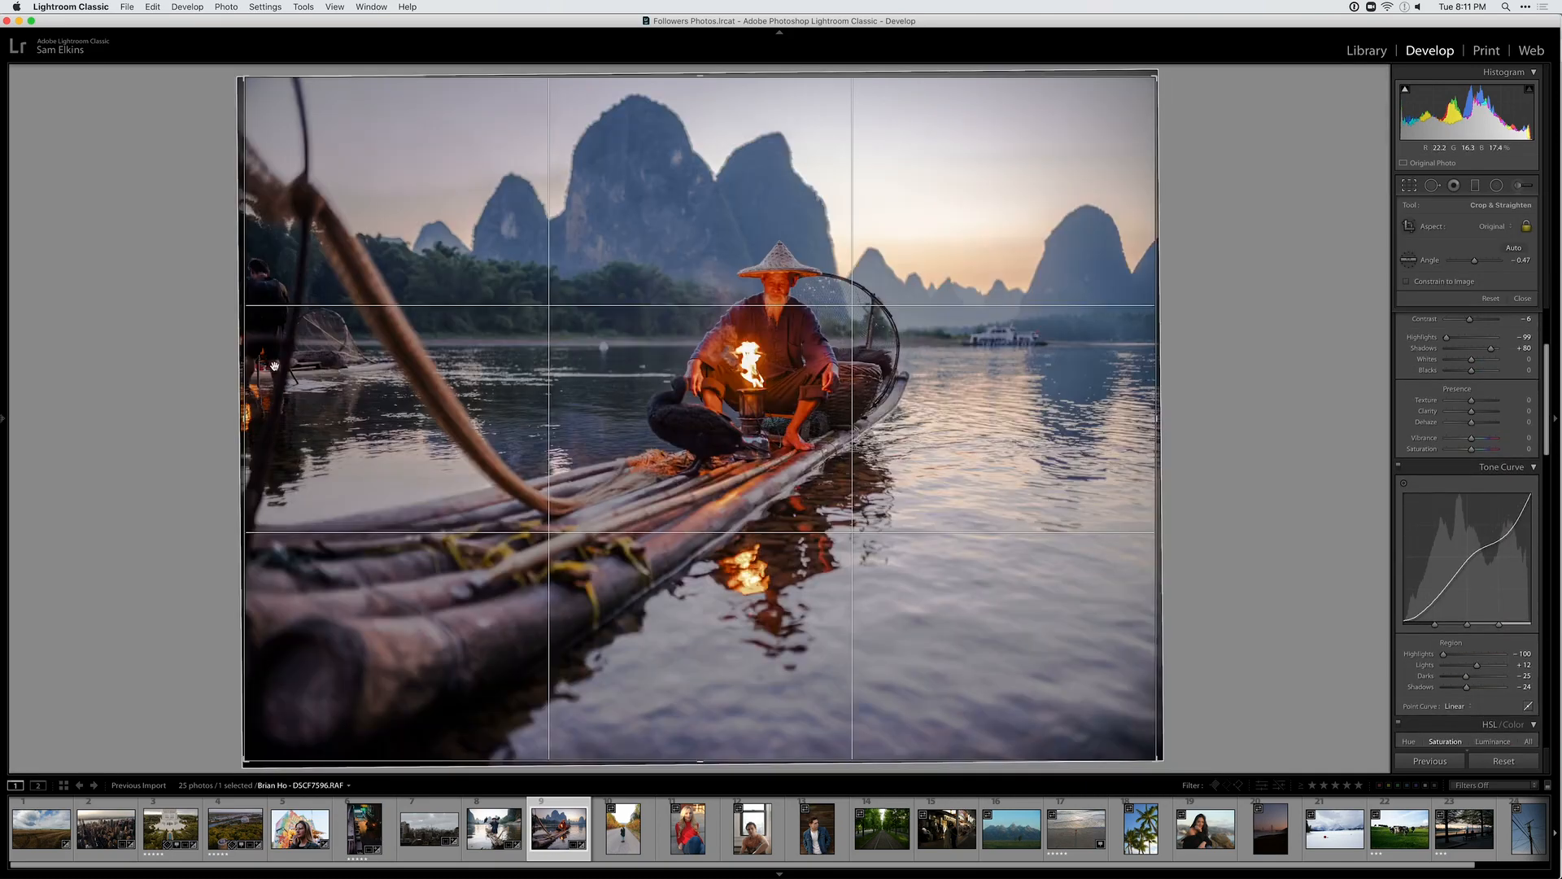
left_click_drag(246, 418, 348, 418)
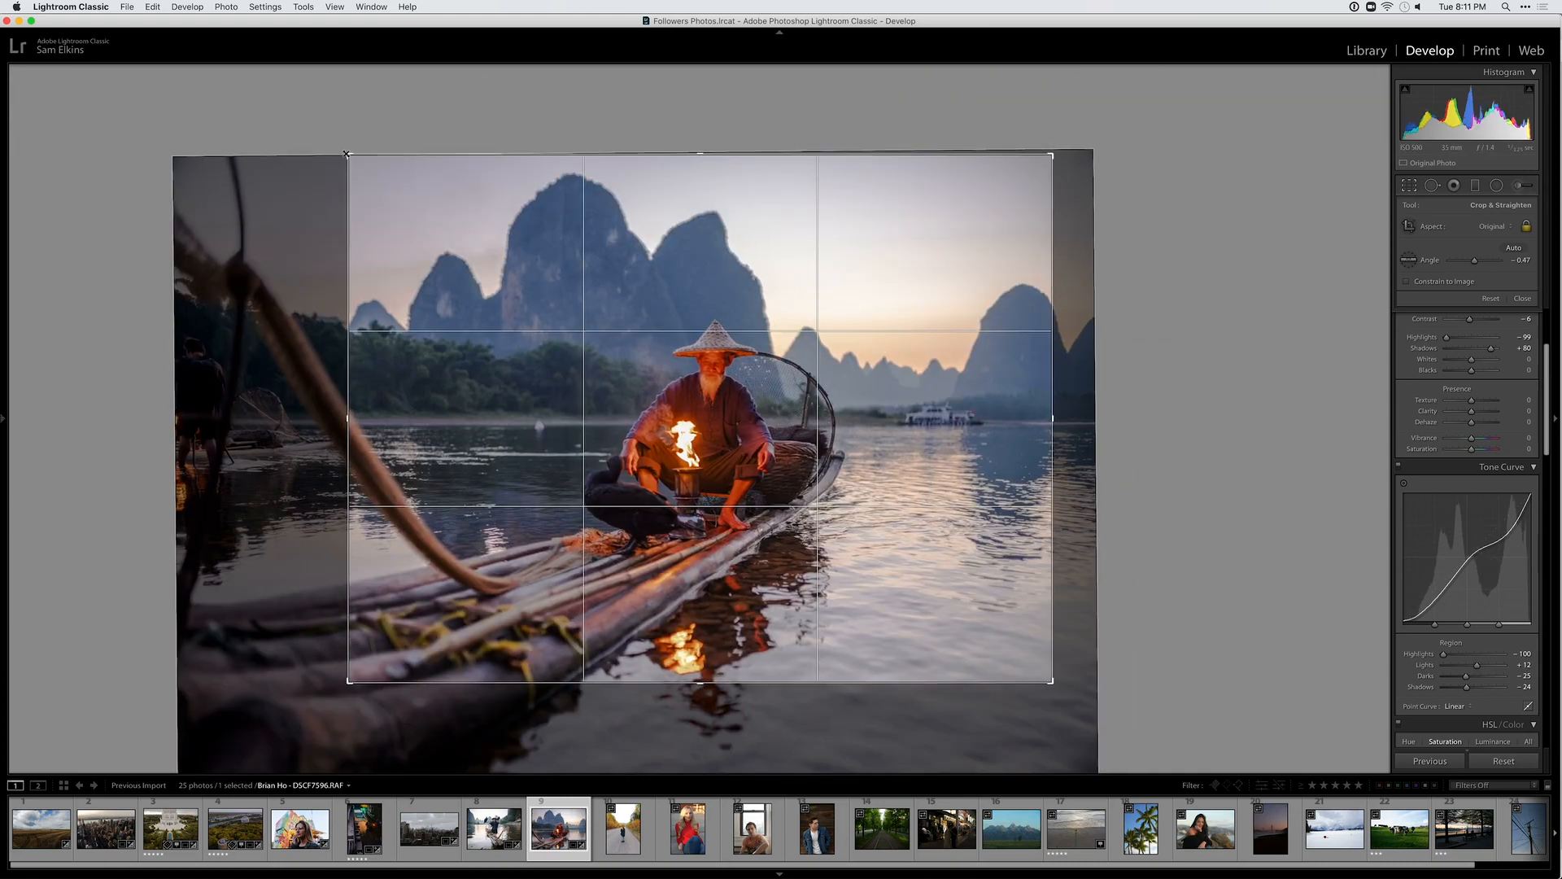
key("Return")
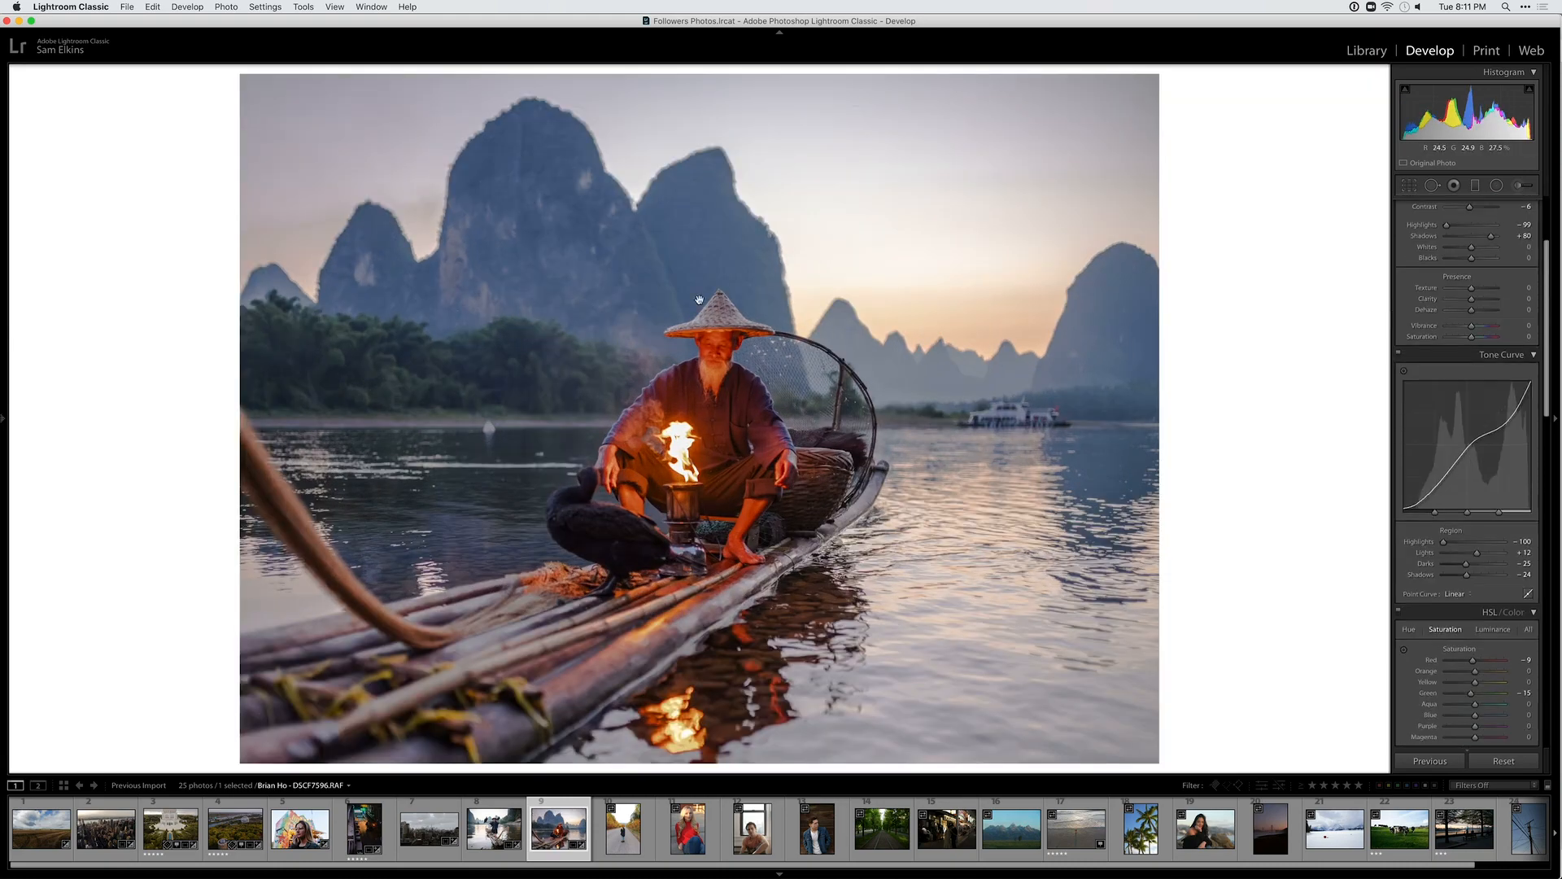
Recrop the seated fisherman photo to a vertical frame at the original aspect ratio, placing the man right of centre
key("r")
left_click_drag(397, 220, 473, 92)
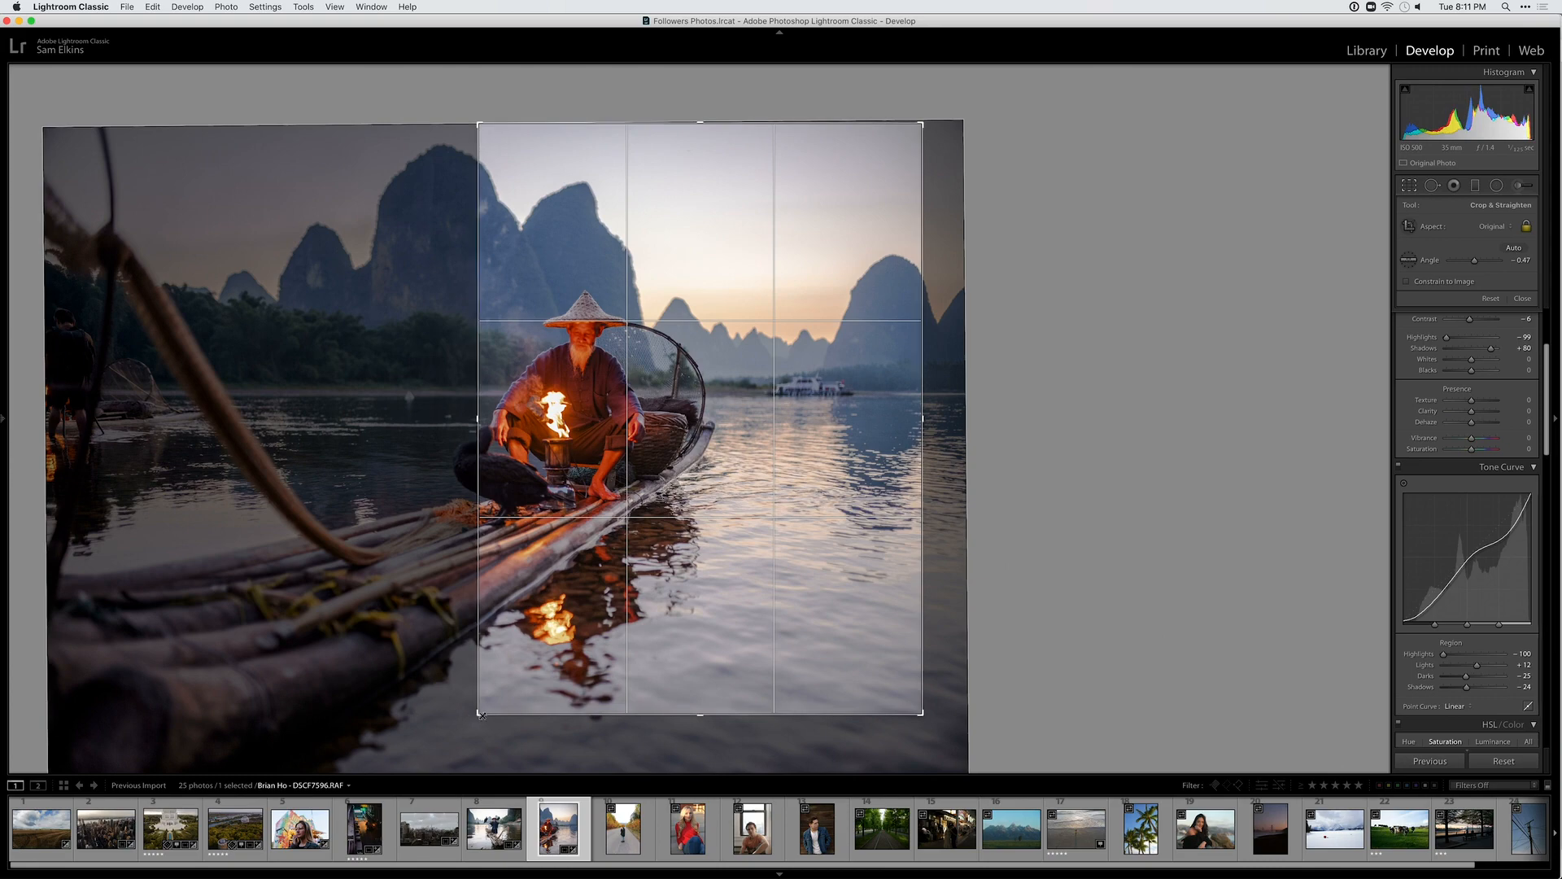
left_click_drag(548, 290, 728, 228)
left_click_drag(696, 124, 691, 62)
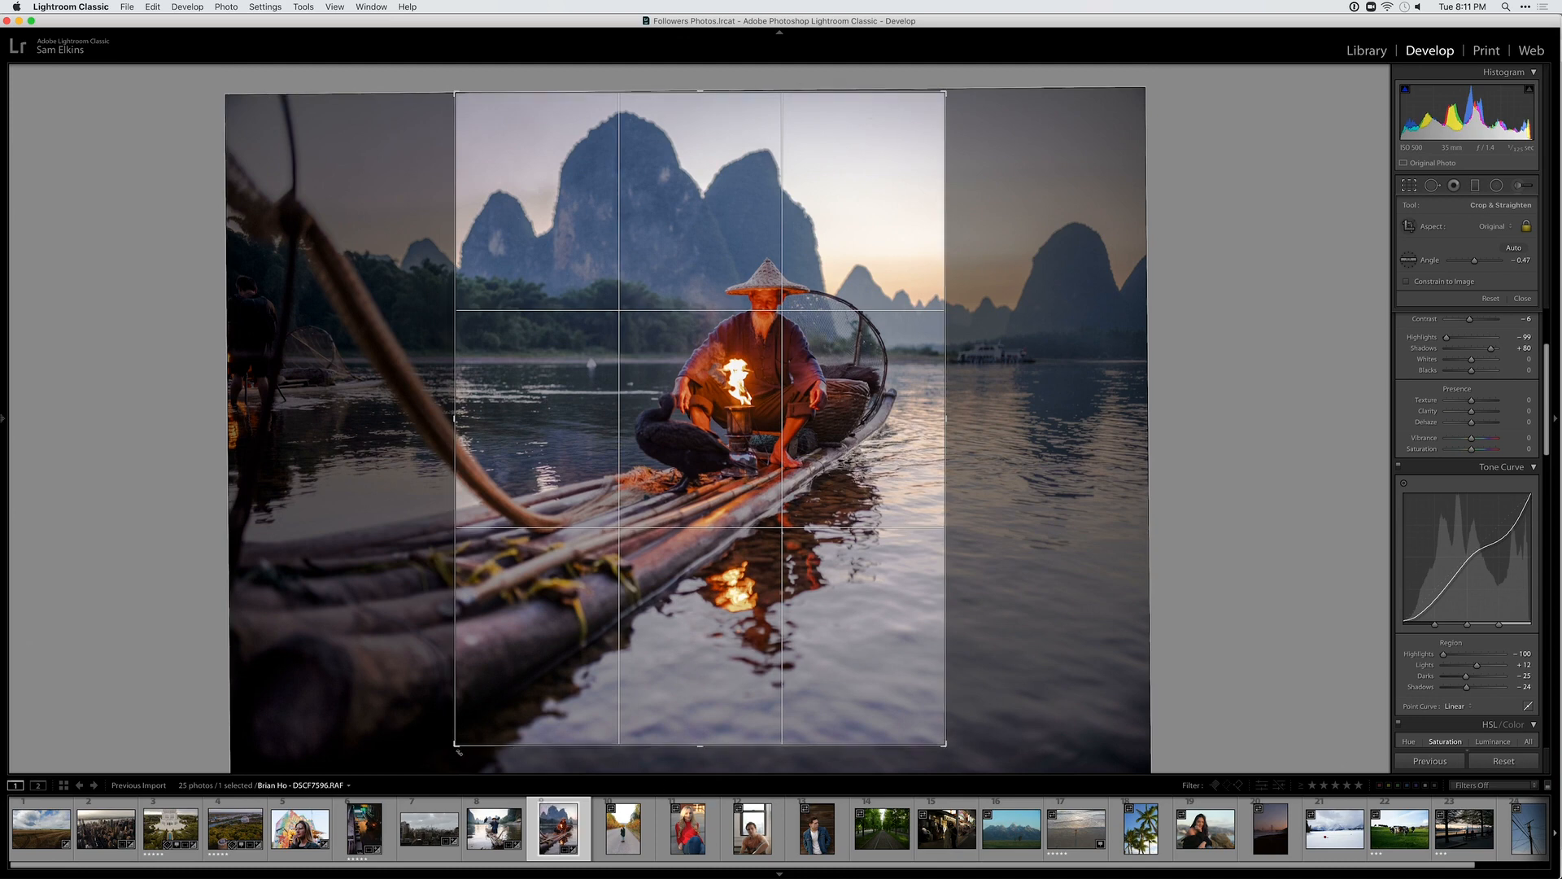
left_click_drag(946, 744, 992, 778)
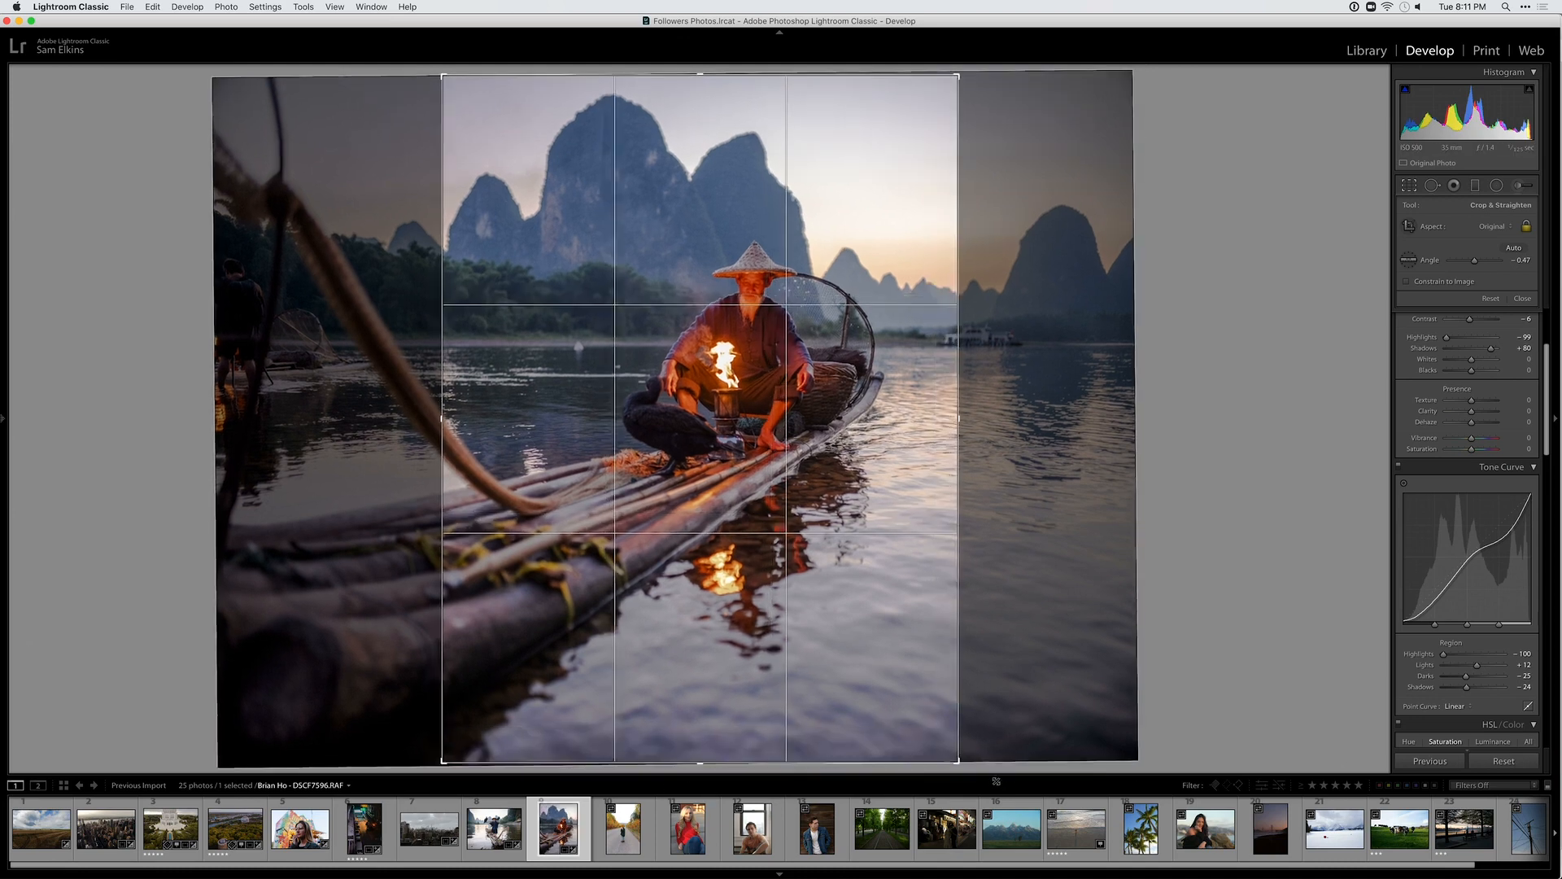
left_click_drag(724, 602, 779, 601)
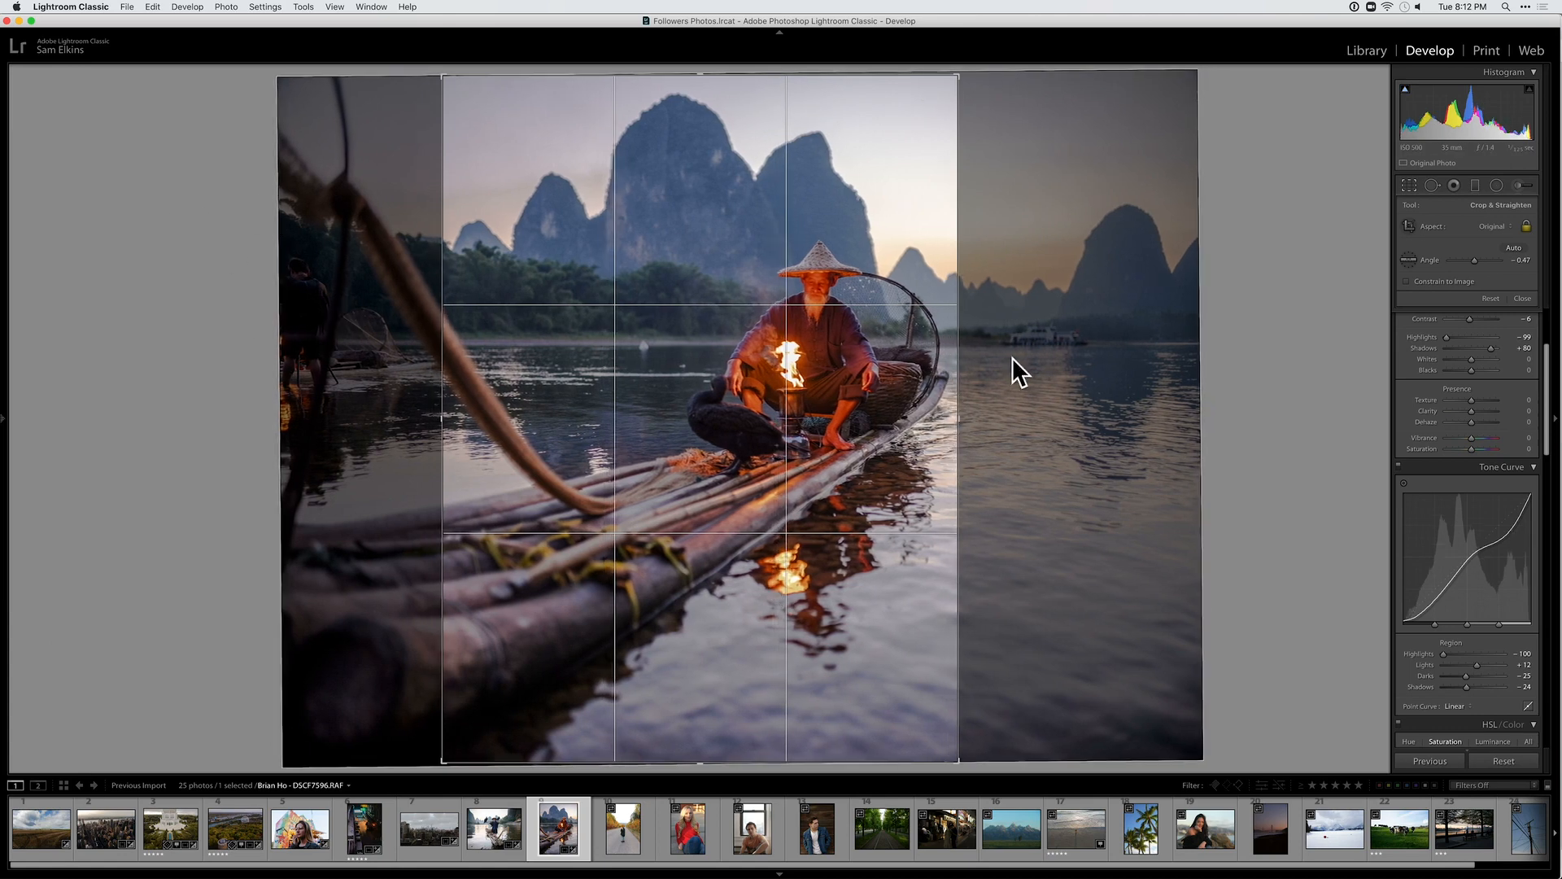
key("Return")
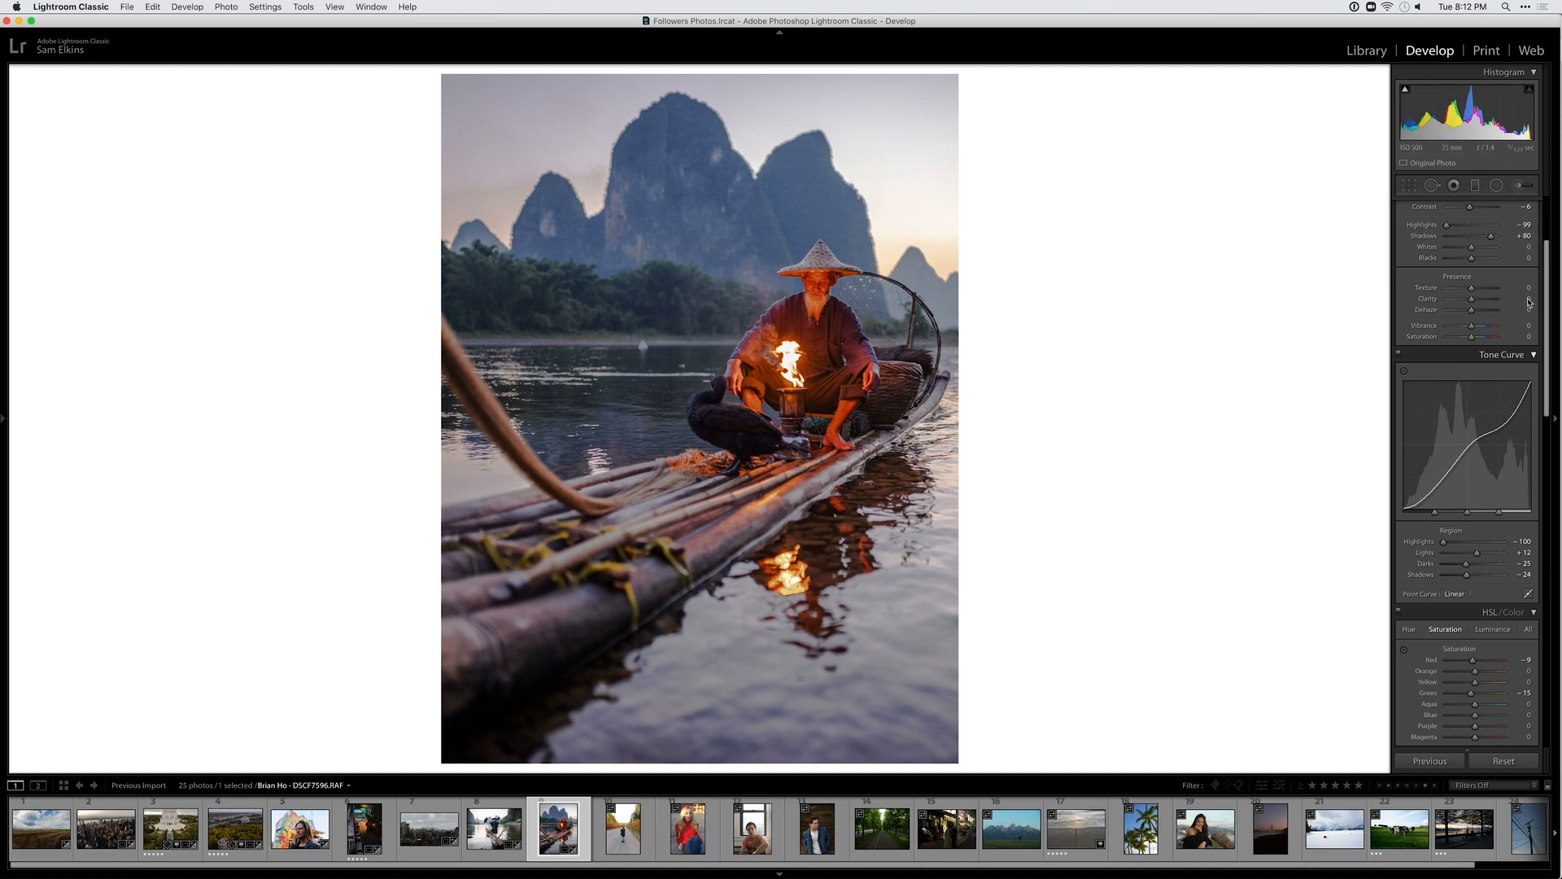
Change the seated fisherman photo's crop to the 4 x 5 / 8 x 10 aspect ratio, refit it around the man, and compare with the original
left_click(1408, 186)
left_click(1505, 227)
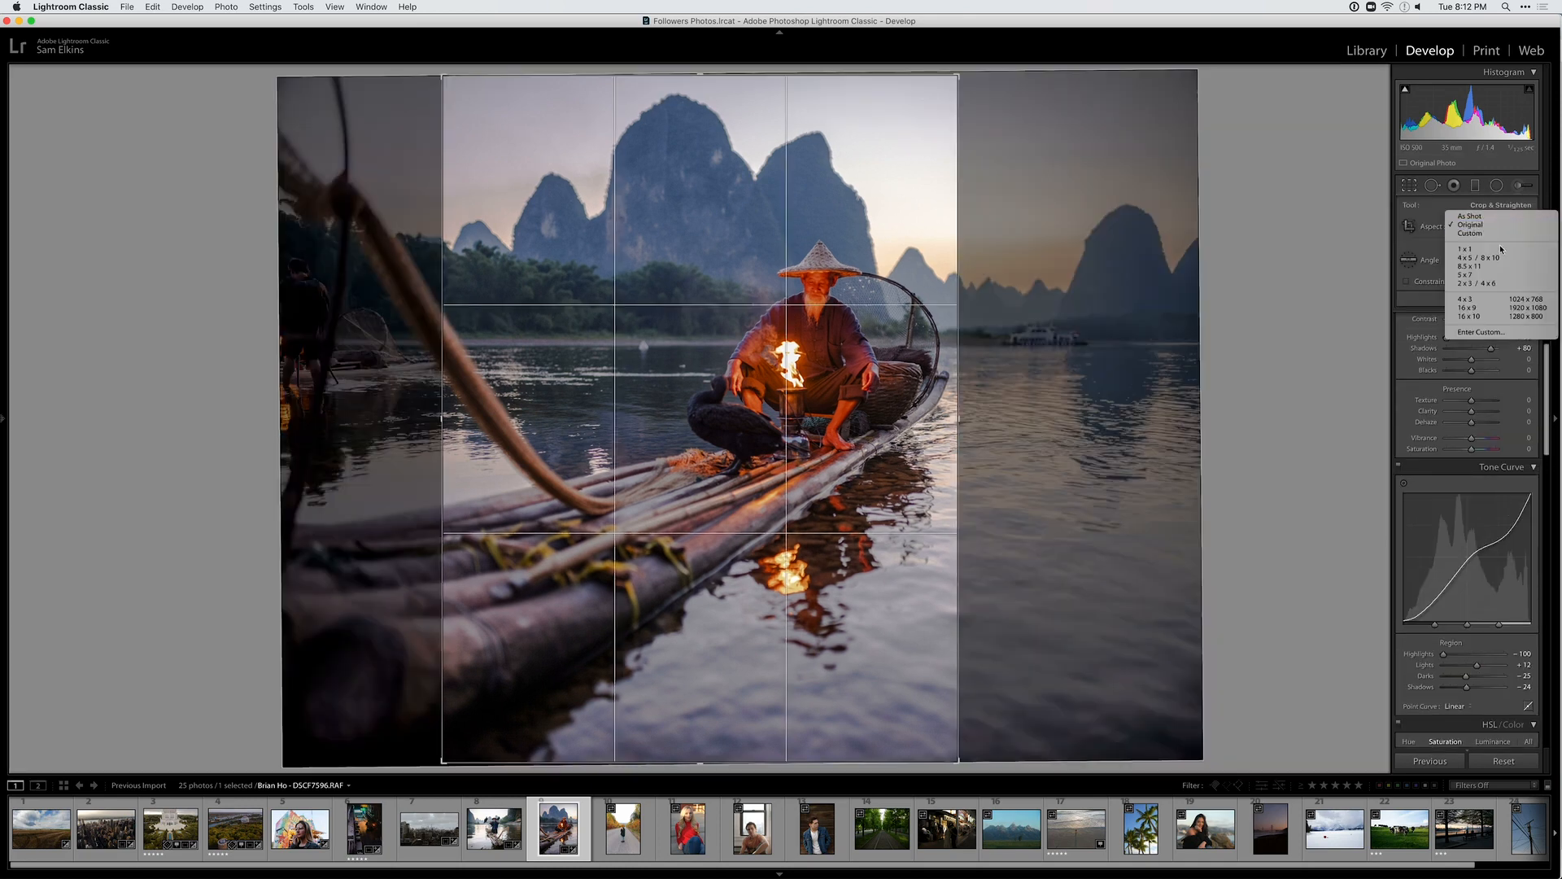
left_click(1501, 260)
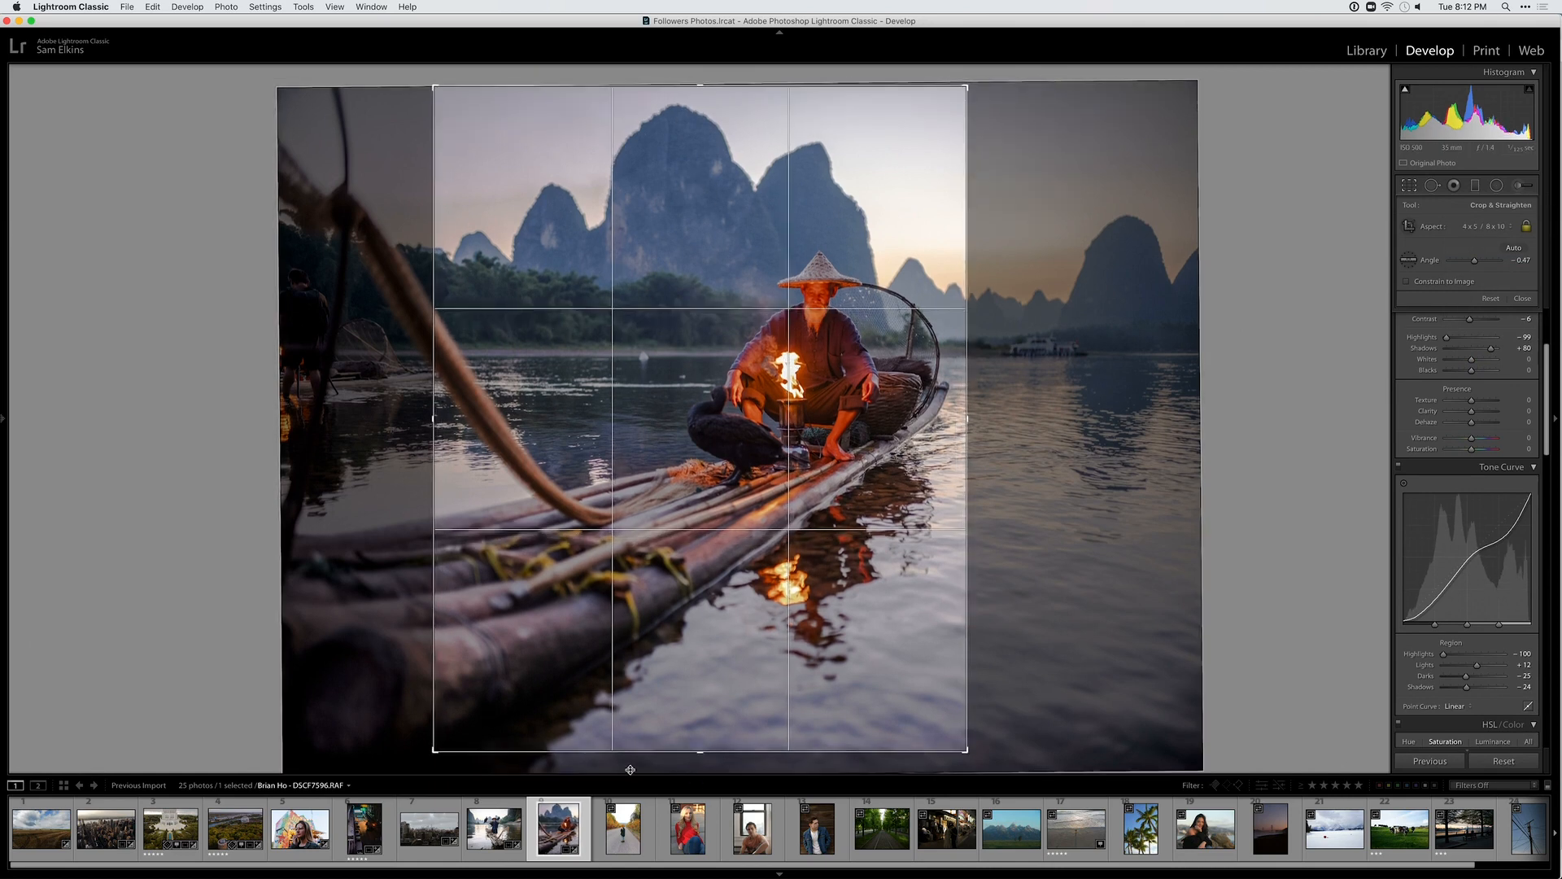
left_click_drag(994, 768, 1011, 786)
key("Return")
key("r")
left_click_drag(780, 478, 784, 478)
key("Return")
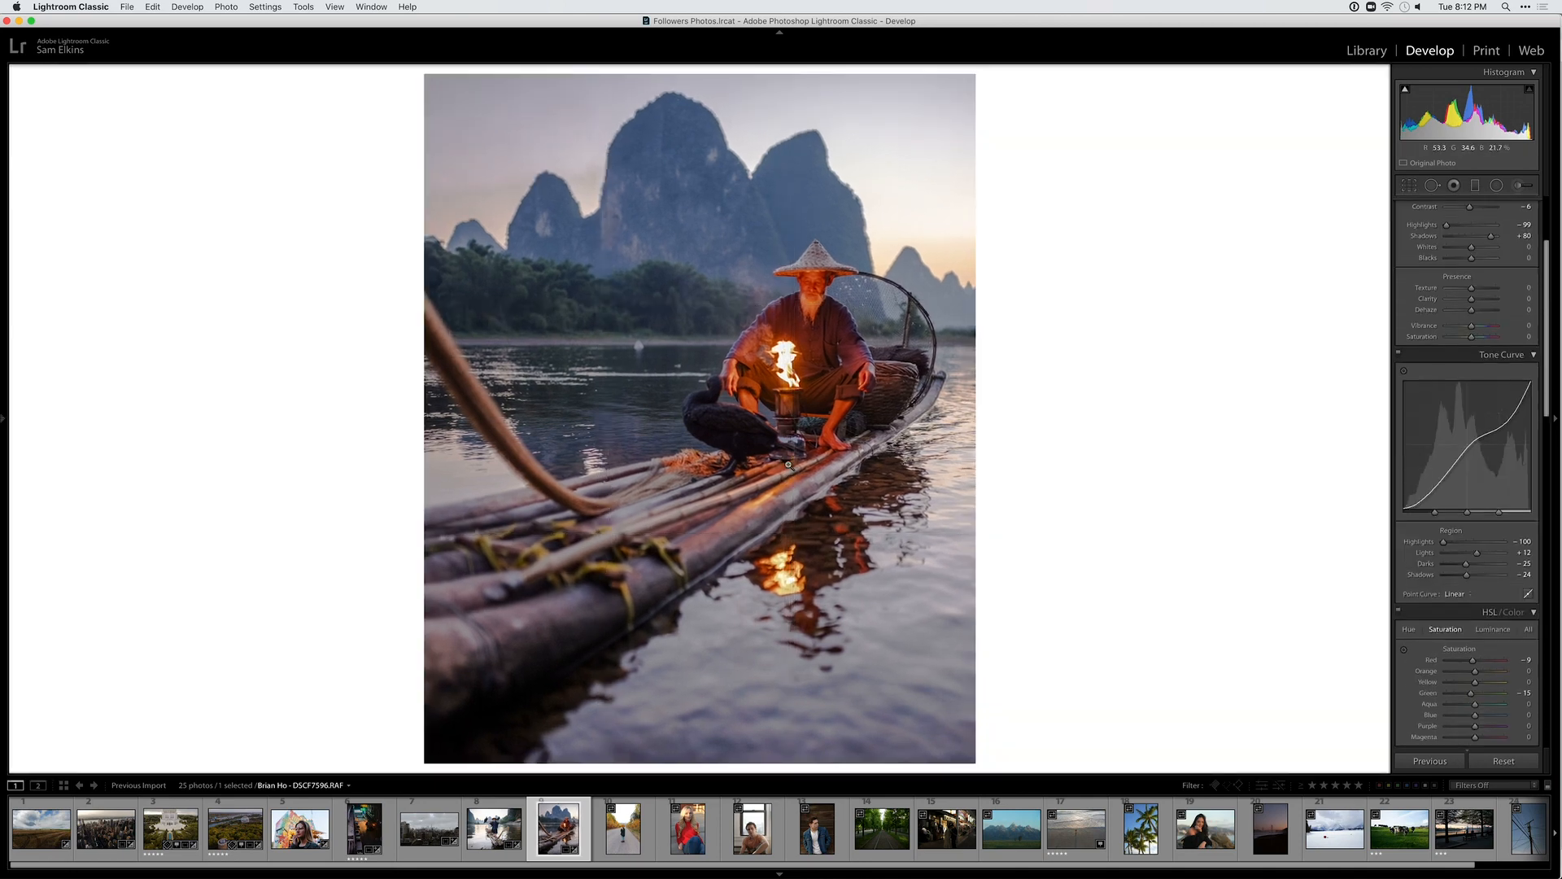
key("y")
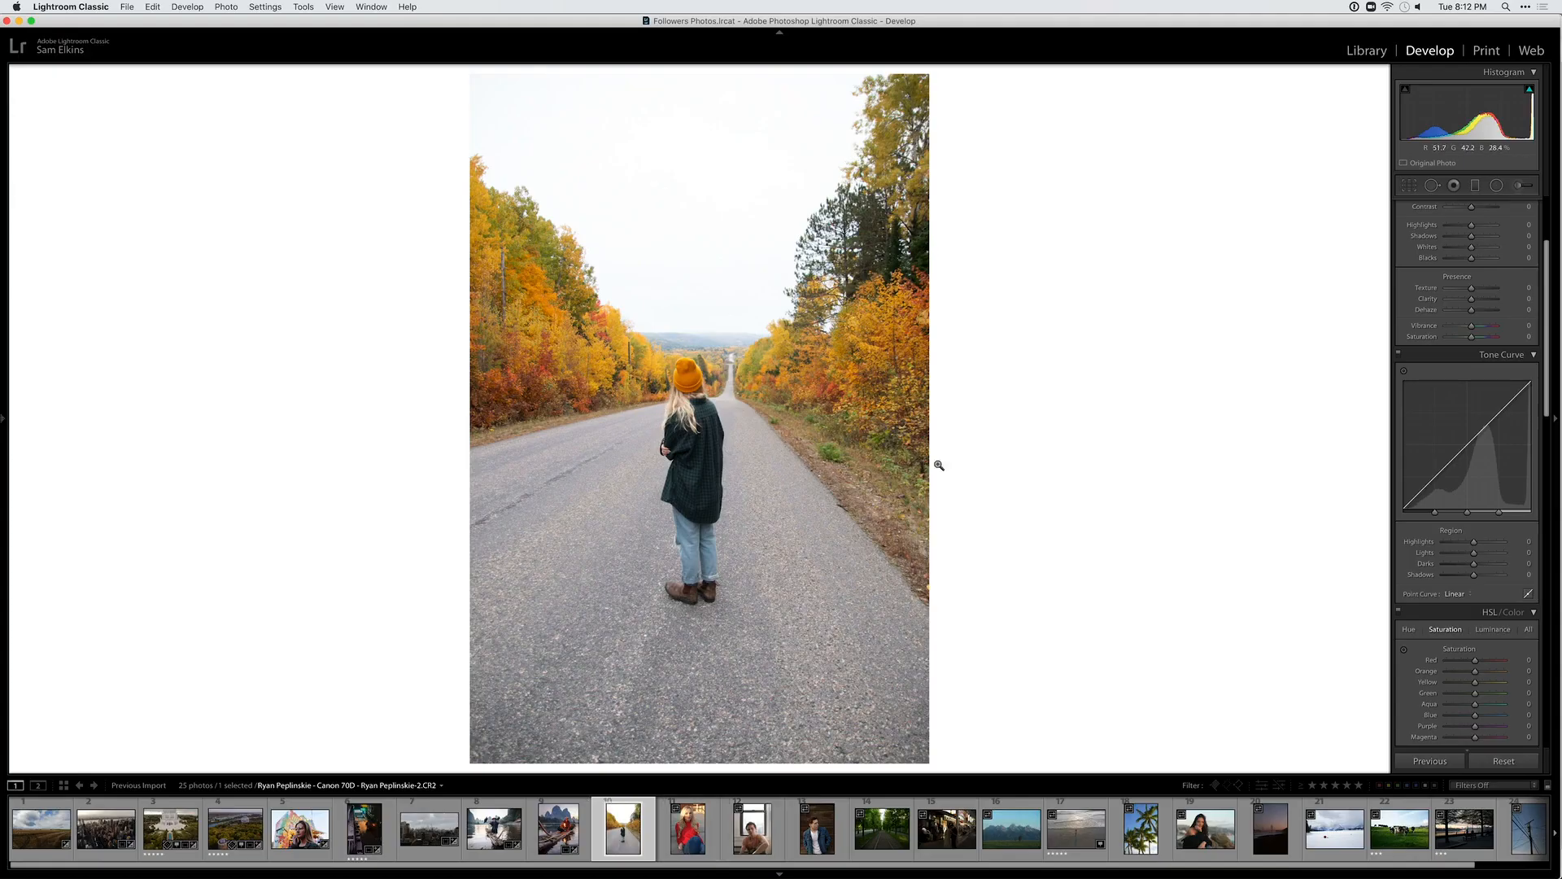
Copy the develop settings of the first photo in the set and paste them onto the photo of the woman on the autumn road
left_click(166, 831)
left_click(43, 835)
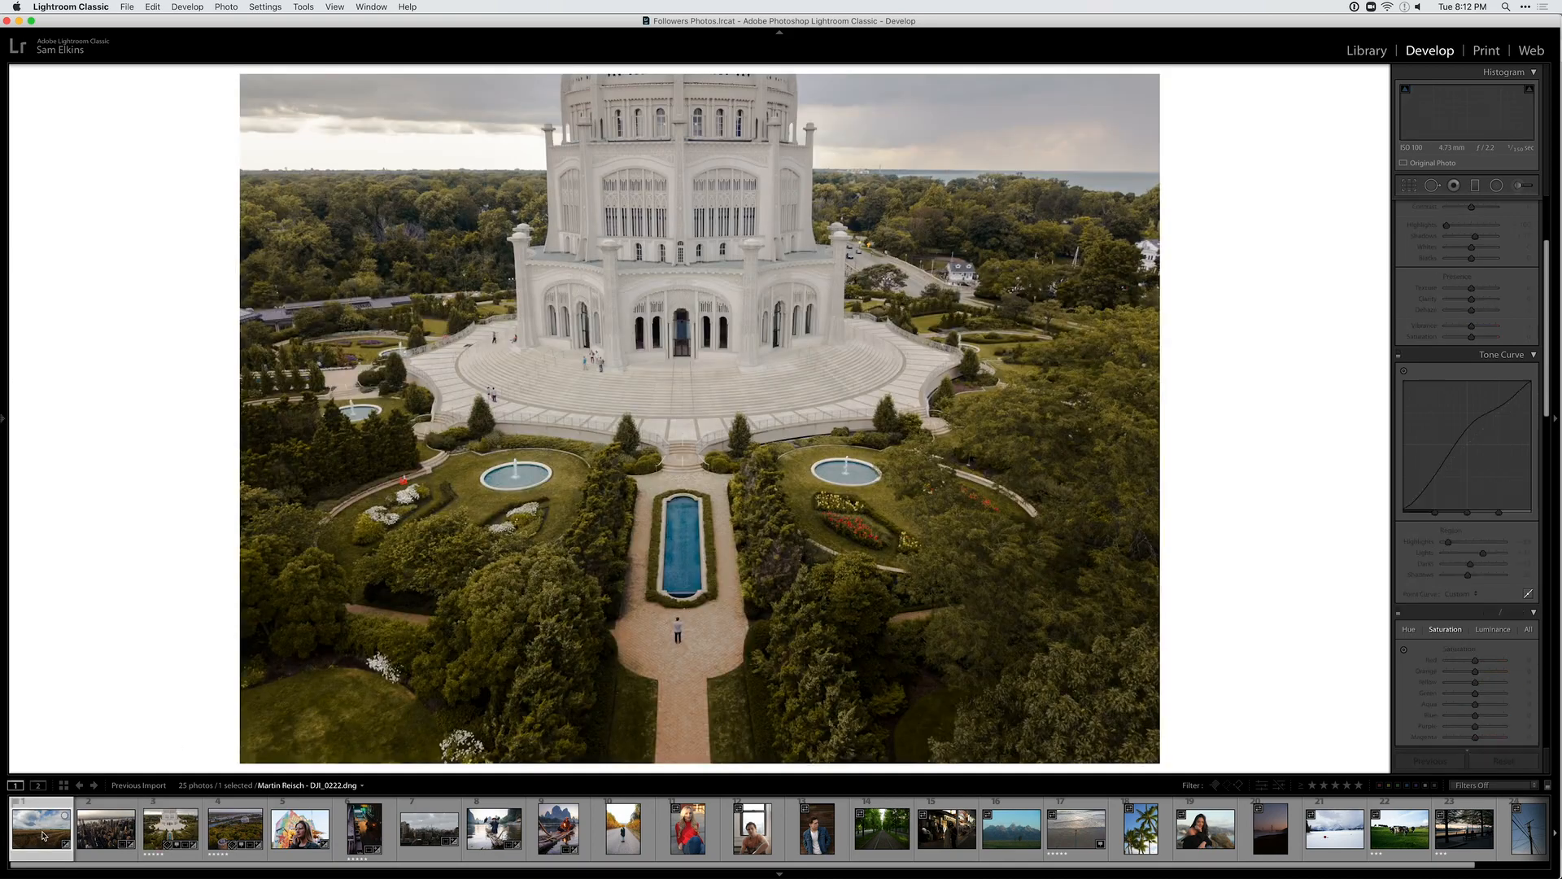
key("super+c")
key("Return")
left_click(628, 831)
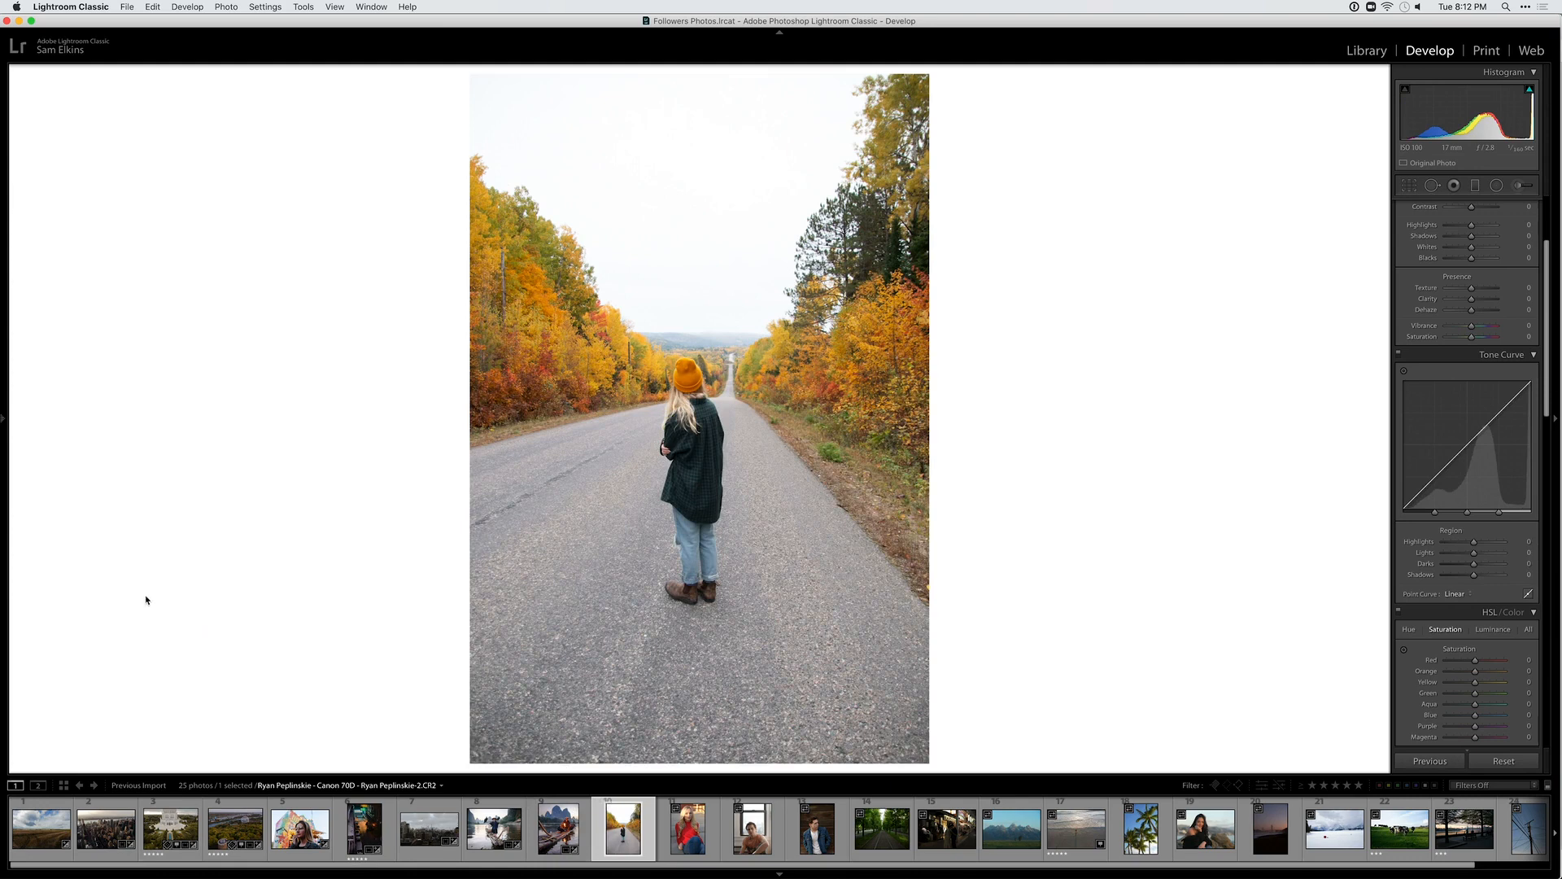
key("shift+super+v")
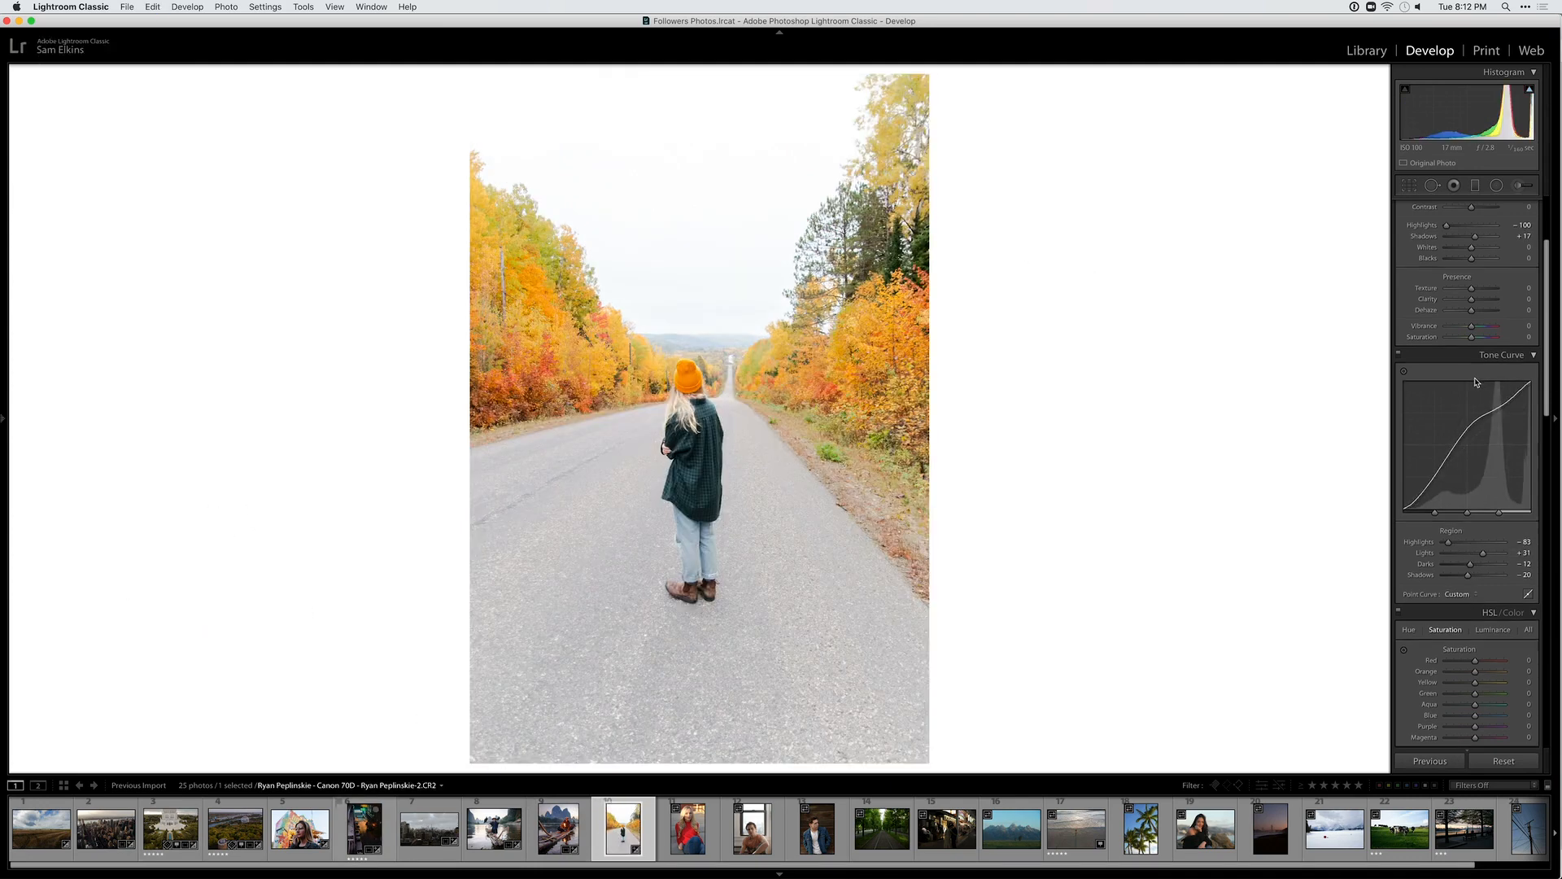
Set the road photo's tone curve Highlights to −100 and Lights to +20, and its Exposure to −0.80
scroll(1477, 679, "up", 3)
scroll(1476, 679, "up", 1)
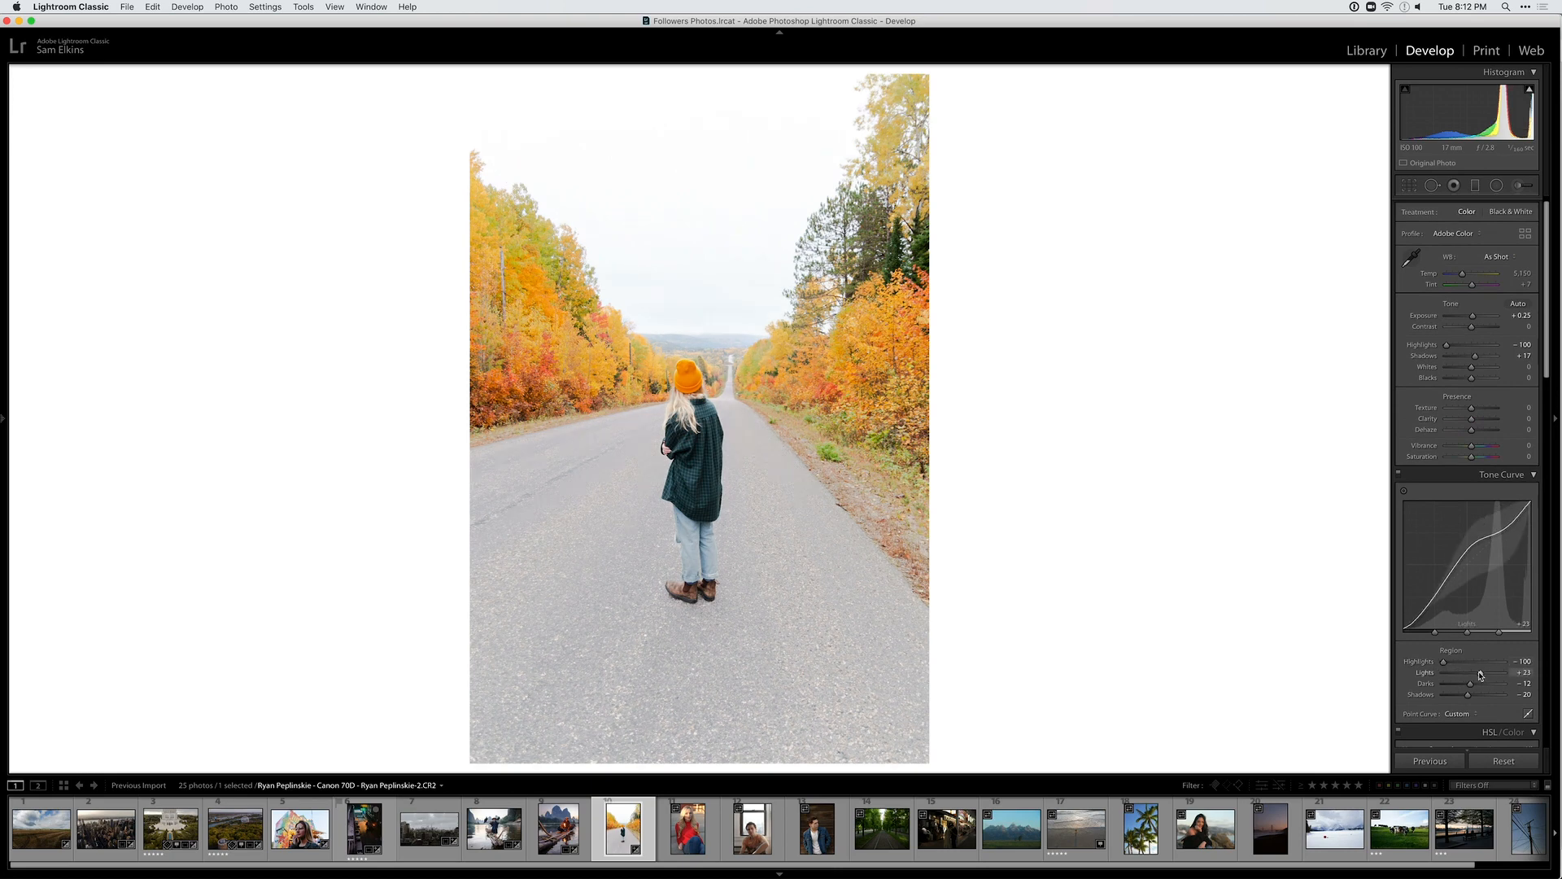
left_click_drag(1472, 316, 1468, 319)
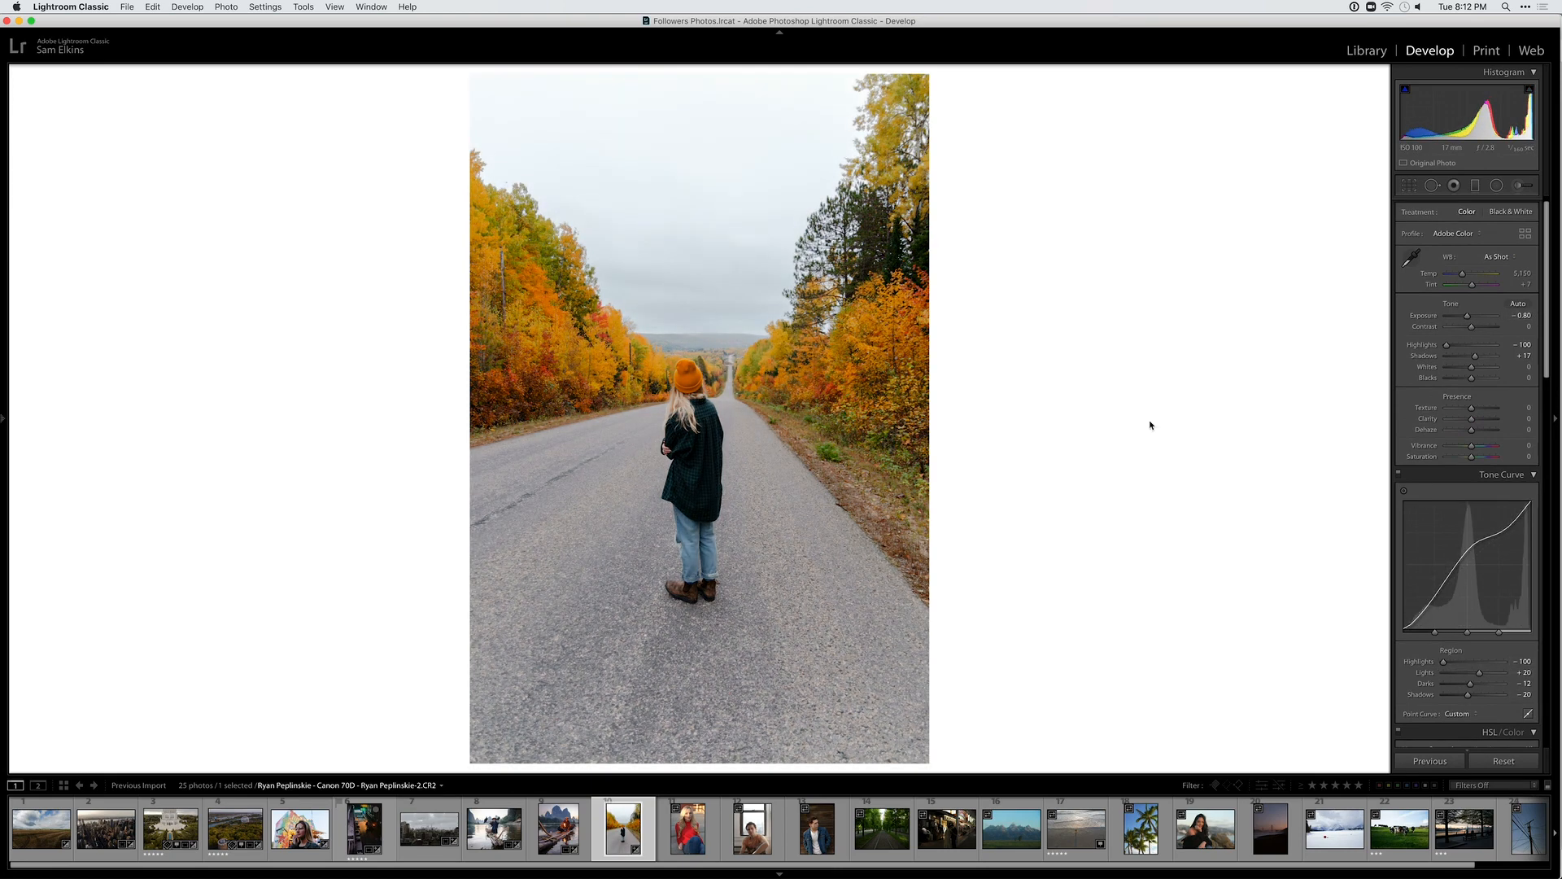
Crop the road photo tighter at its original aspect ratio, placing the woman right of centre with less road below her
key("r")
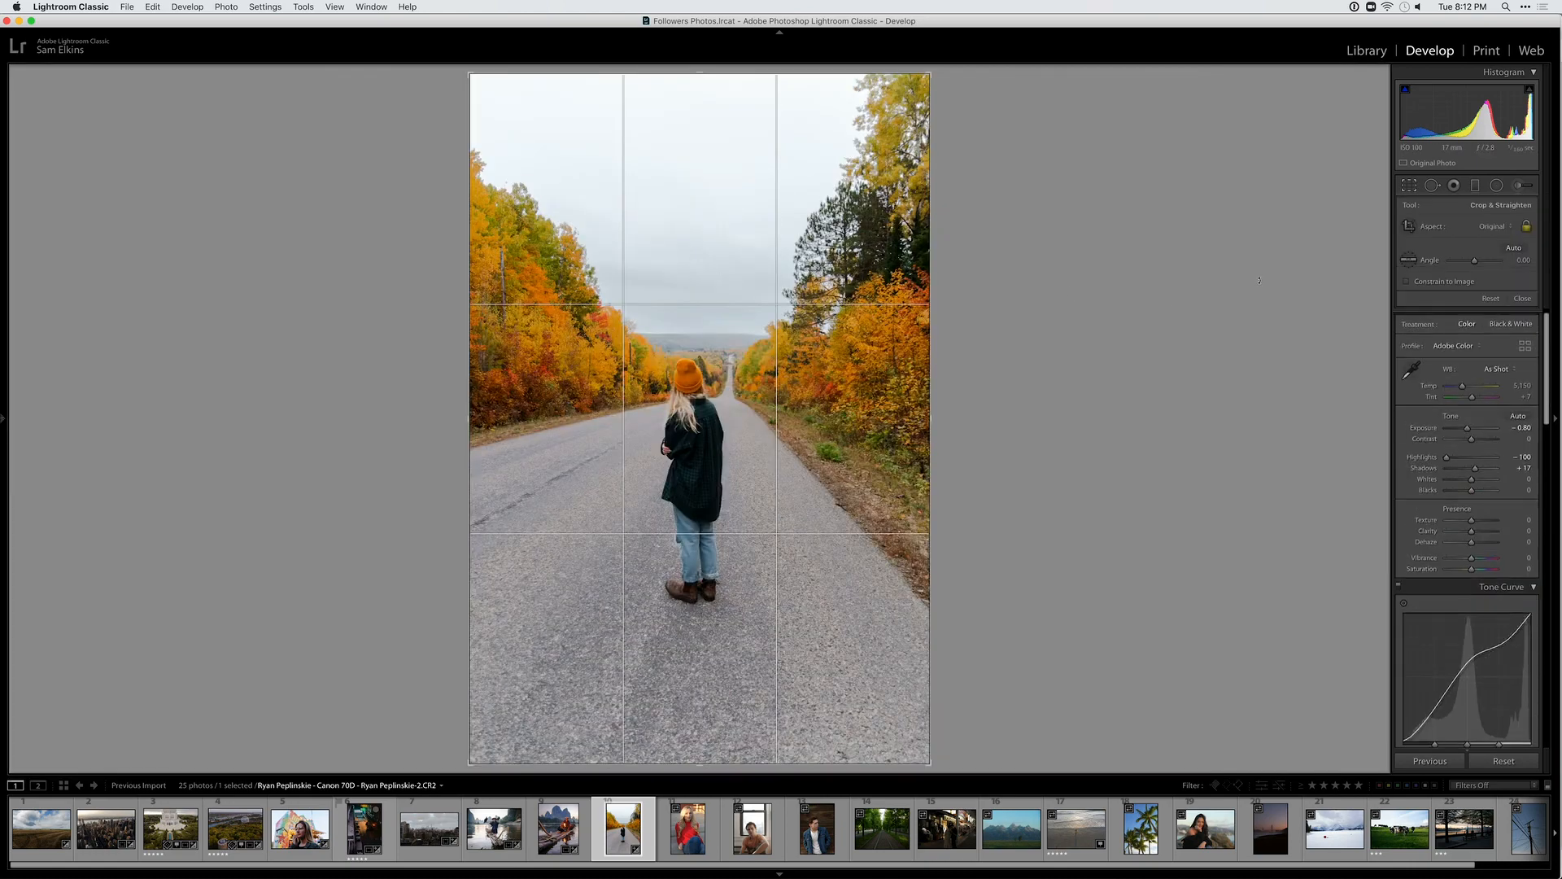
left_click_drag(700, 72, 700, 152)
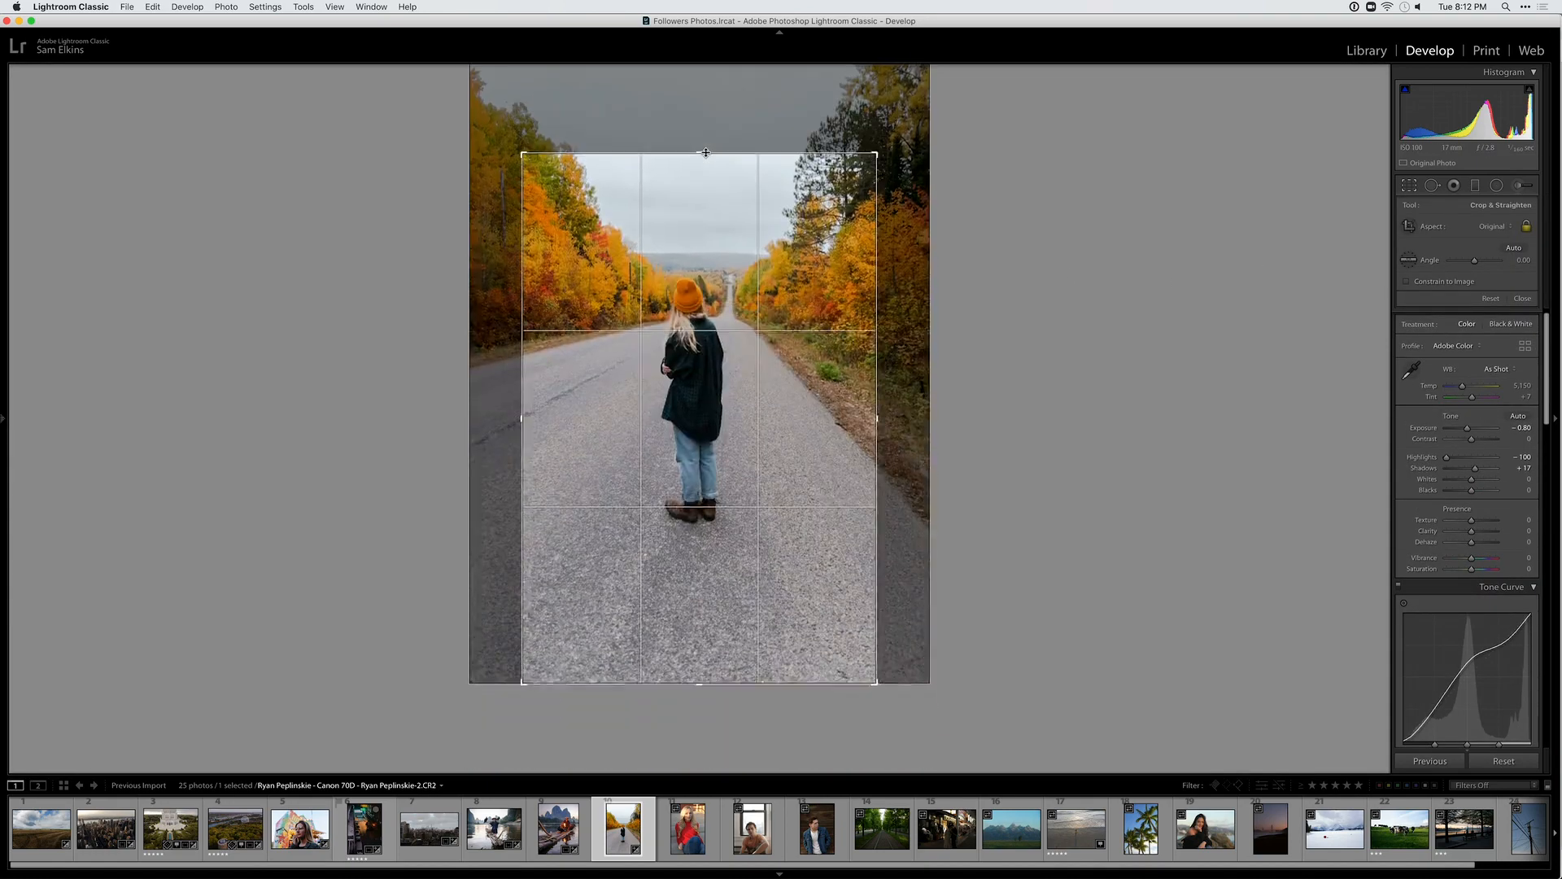
left_click_drag(678, 354, 684, 349)
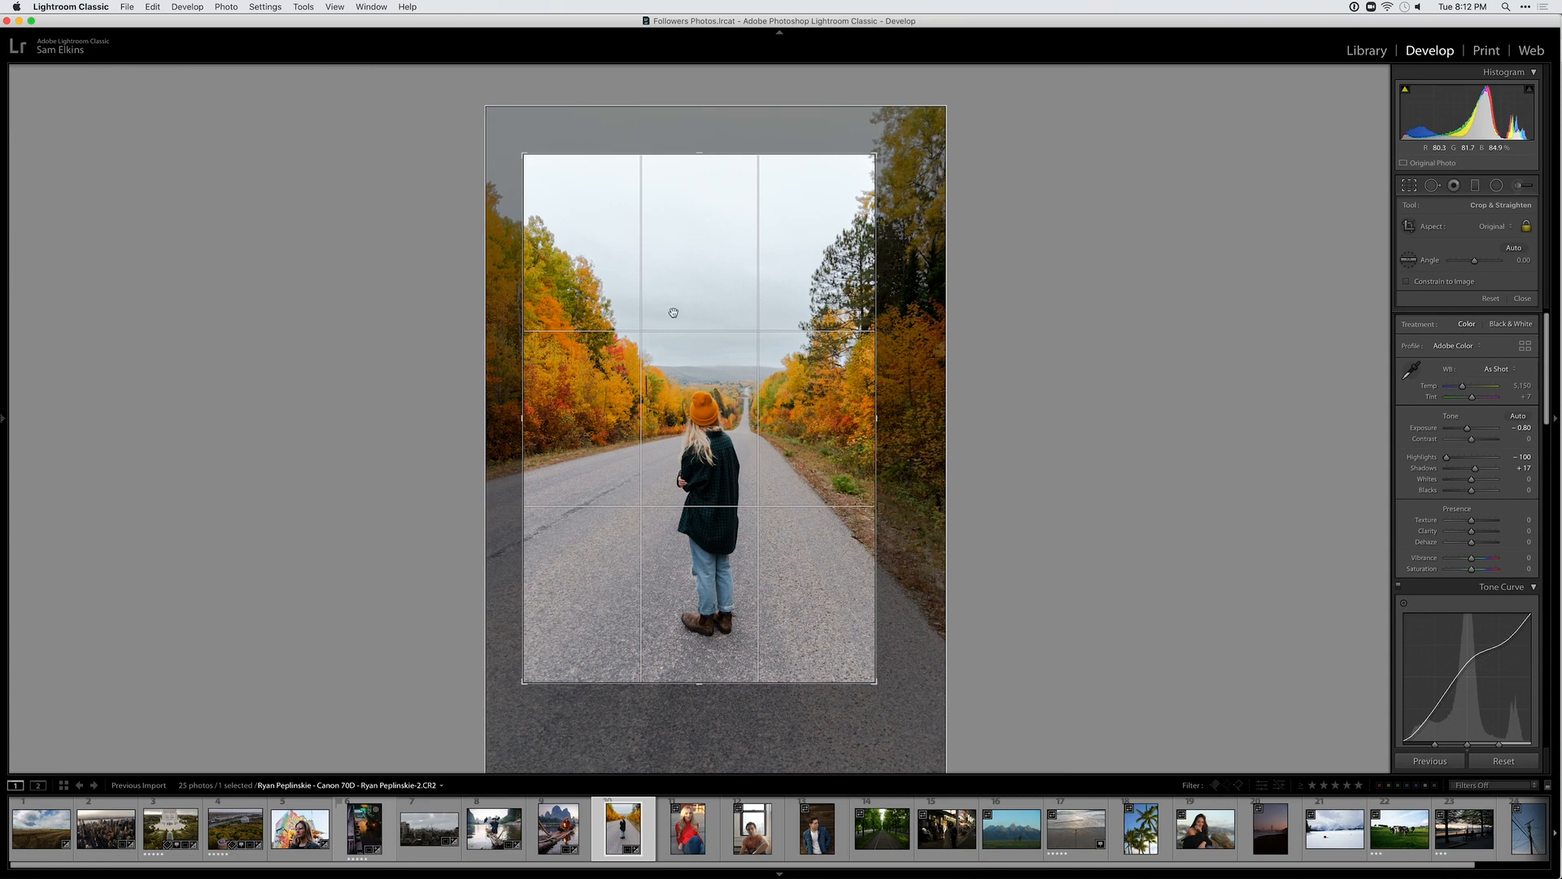
left_click_drag(700, 153, 700, 201)
left_click_drag(653, 316, 687, 316)
left_click_drag(699, 201, 699, 172)
mouse_move(689, 315)
left_mouse_down()
mouse_move(711, 303)
mouse_move(697, 306)
left_mouse_up()
key("Return")
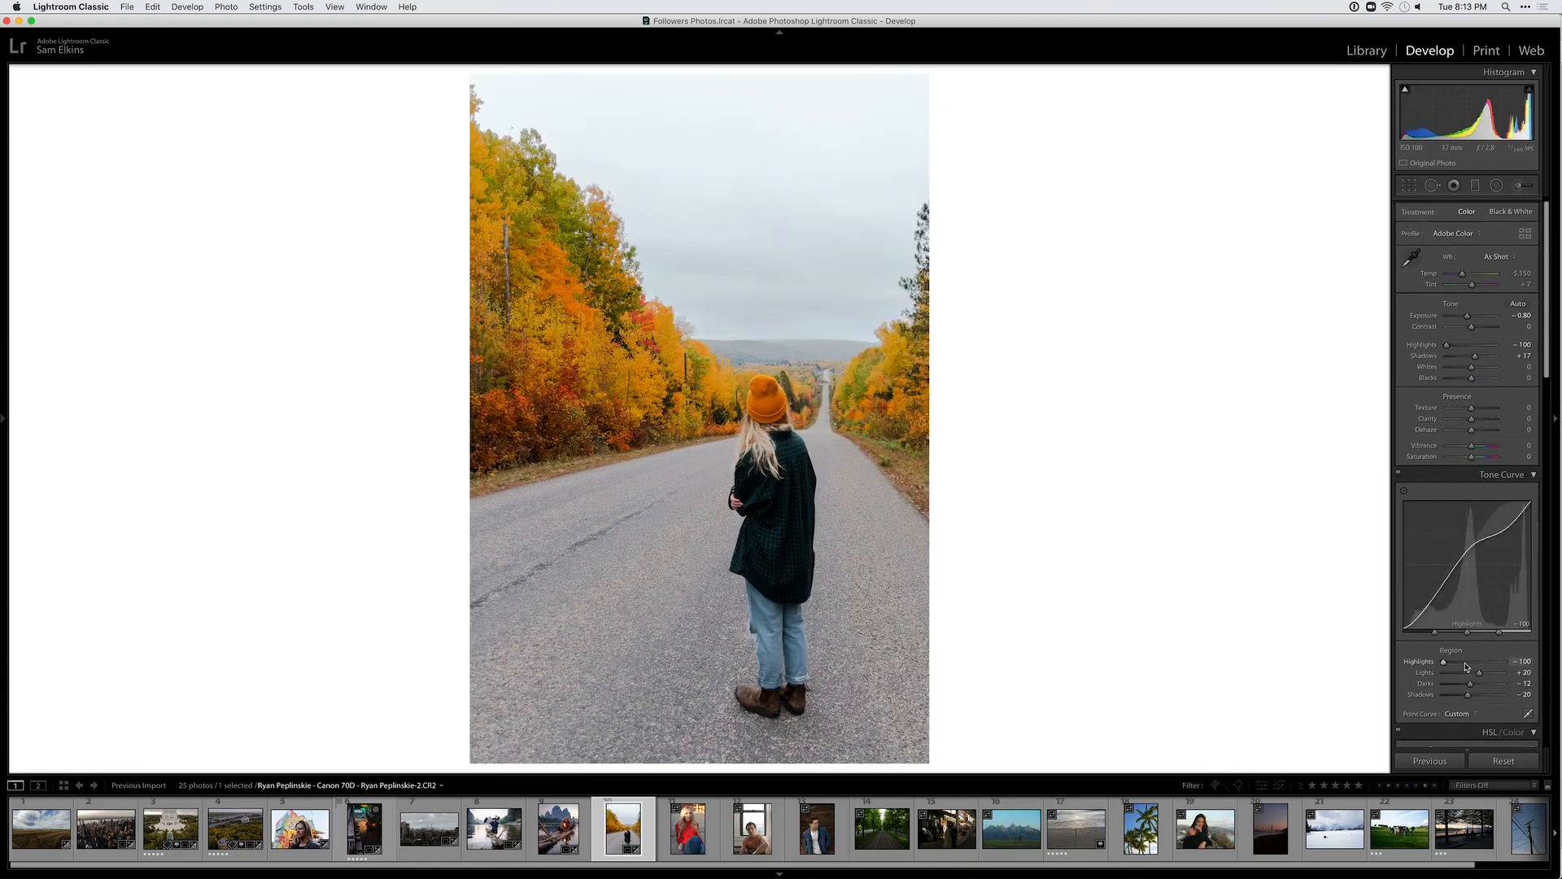
Set the lens profile's Vignetting correction amount to 200 on the road photo
scroll(1467, 667, "down", 10)
scroll(1467, 665, "down", 10)
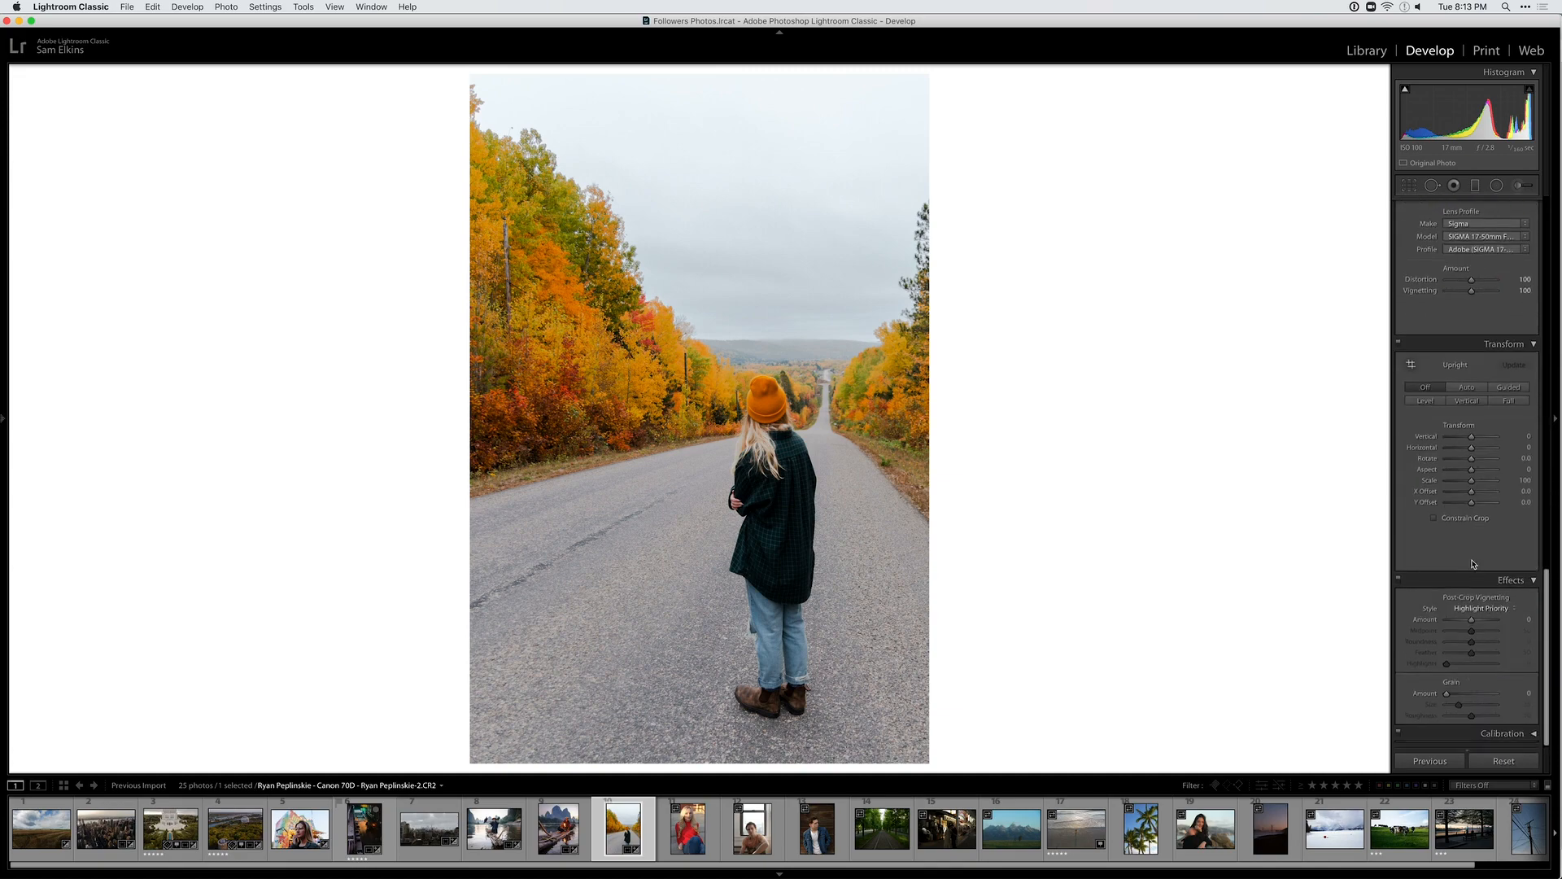
scroll(1480, 504, "up", 3)
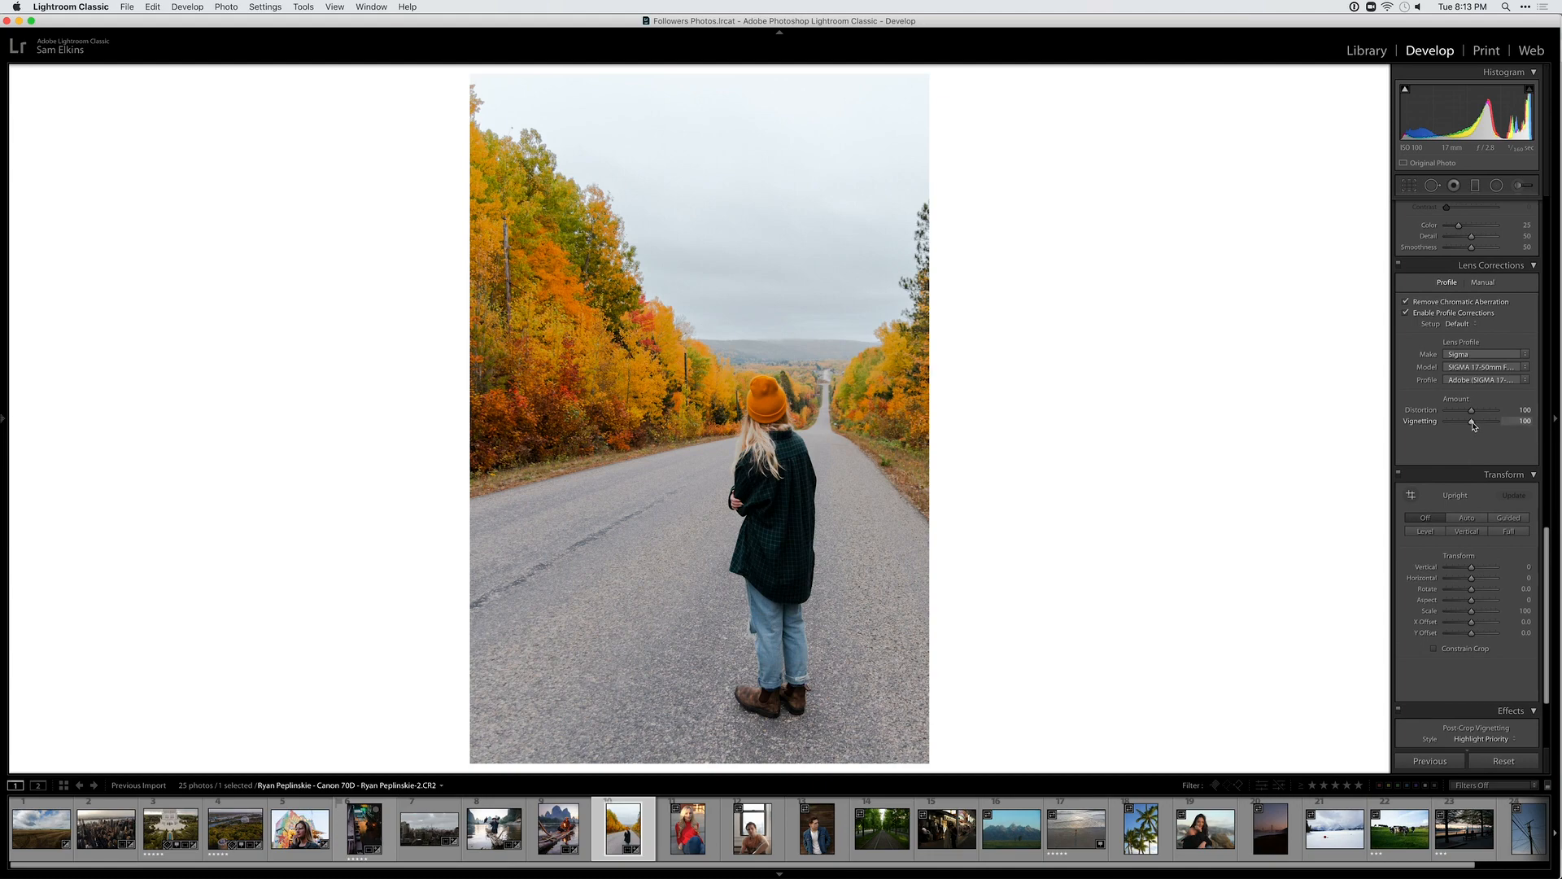
scroll(1482, 426, "up", 10)
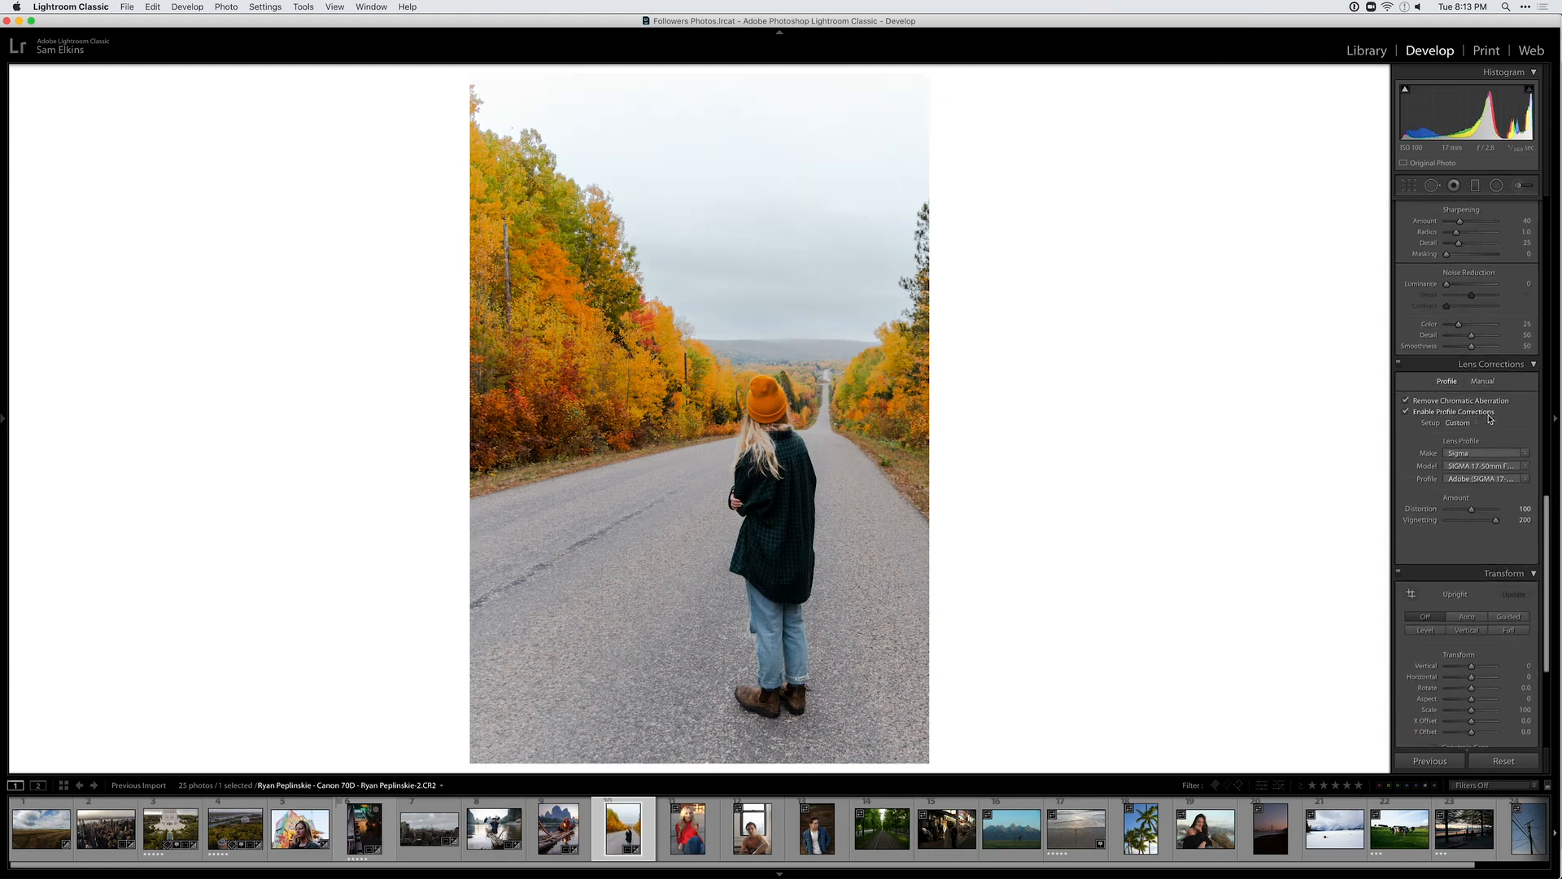
Lift the darker tones of the road photo with a new point on the RGB point curve and lower Exposure to −1.10
scroll(1462, 360, "up", 20)
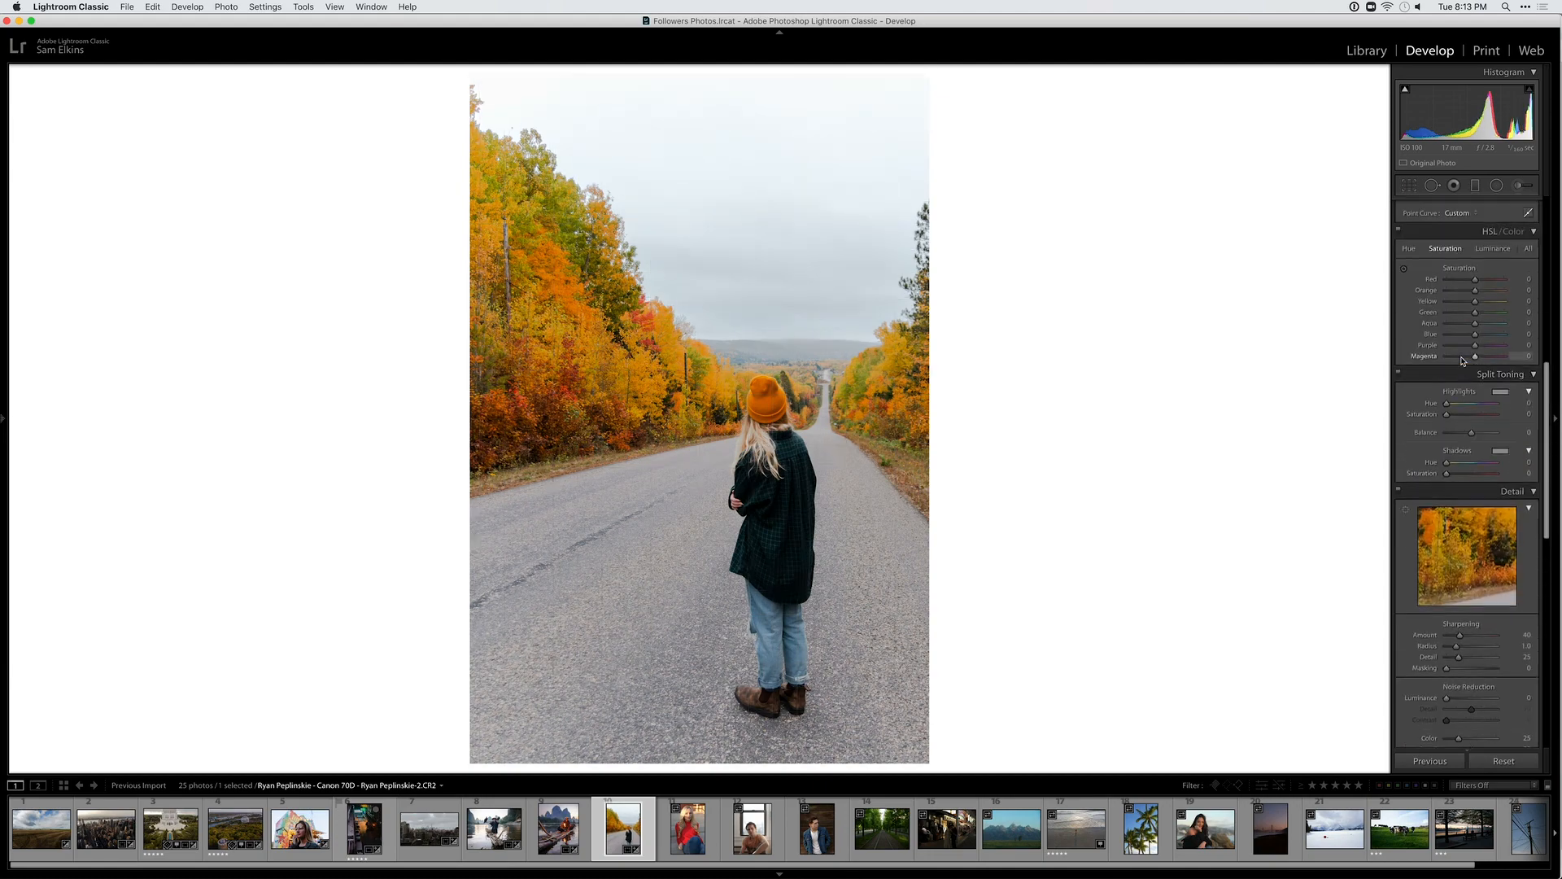
scroll(1461, 357, "up", 5)
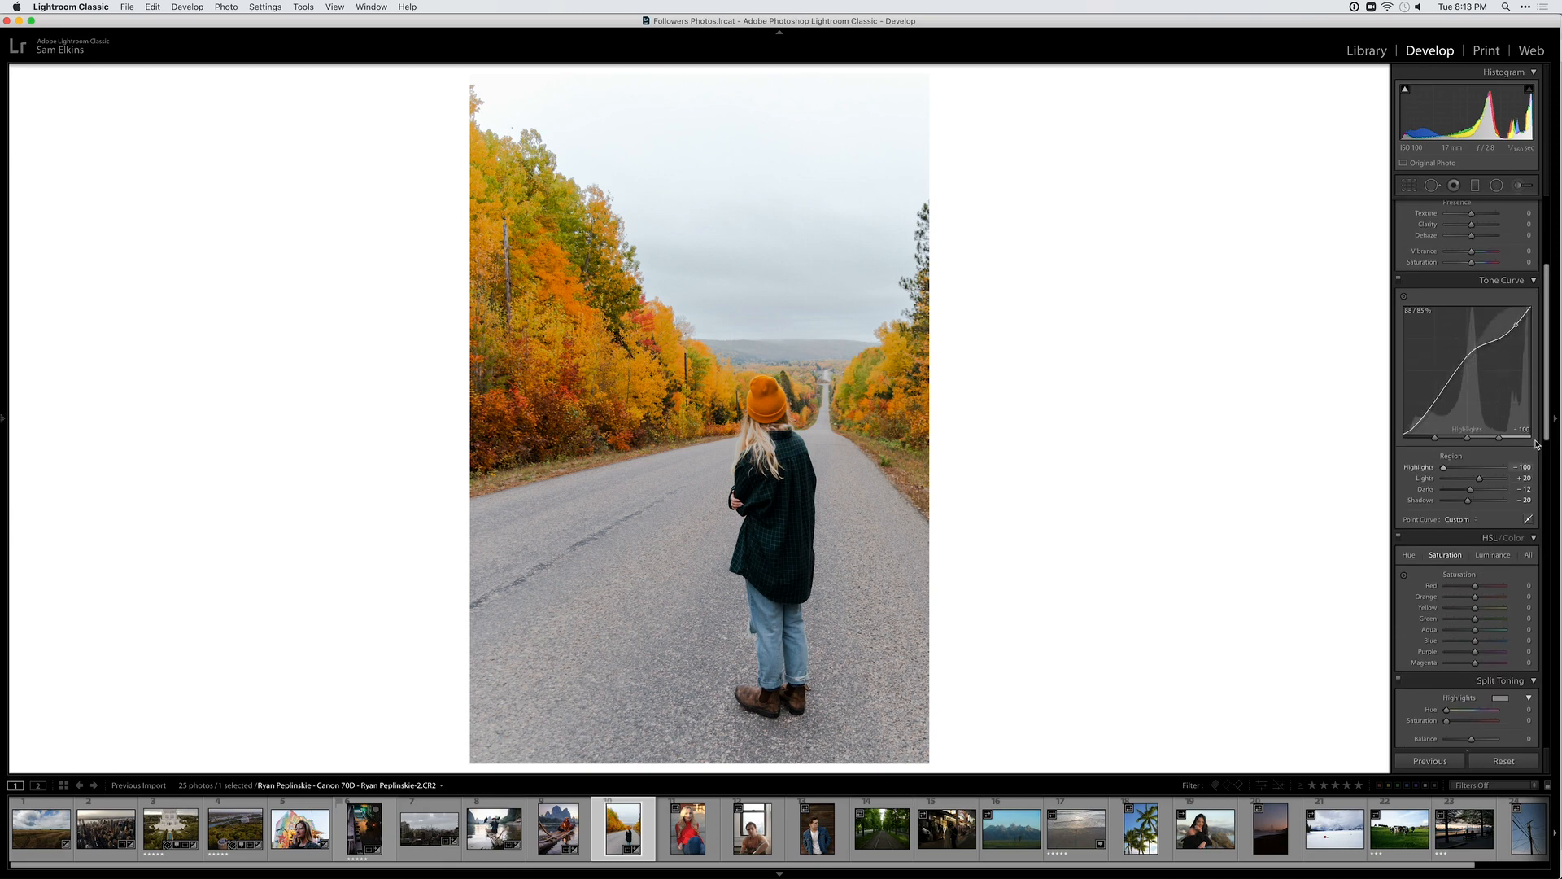
left_click(1528, 519)
left_click_drag(1463, 367, 1442, 377)
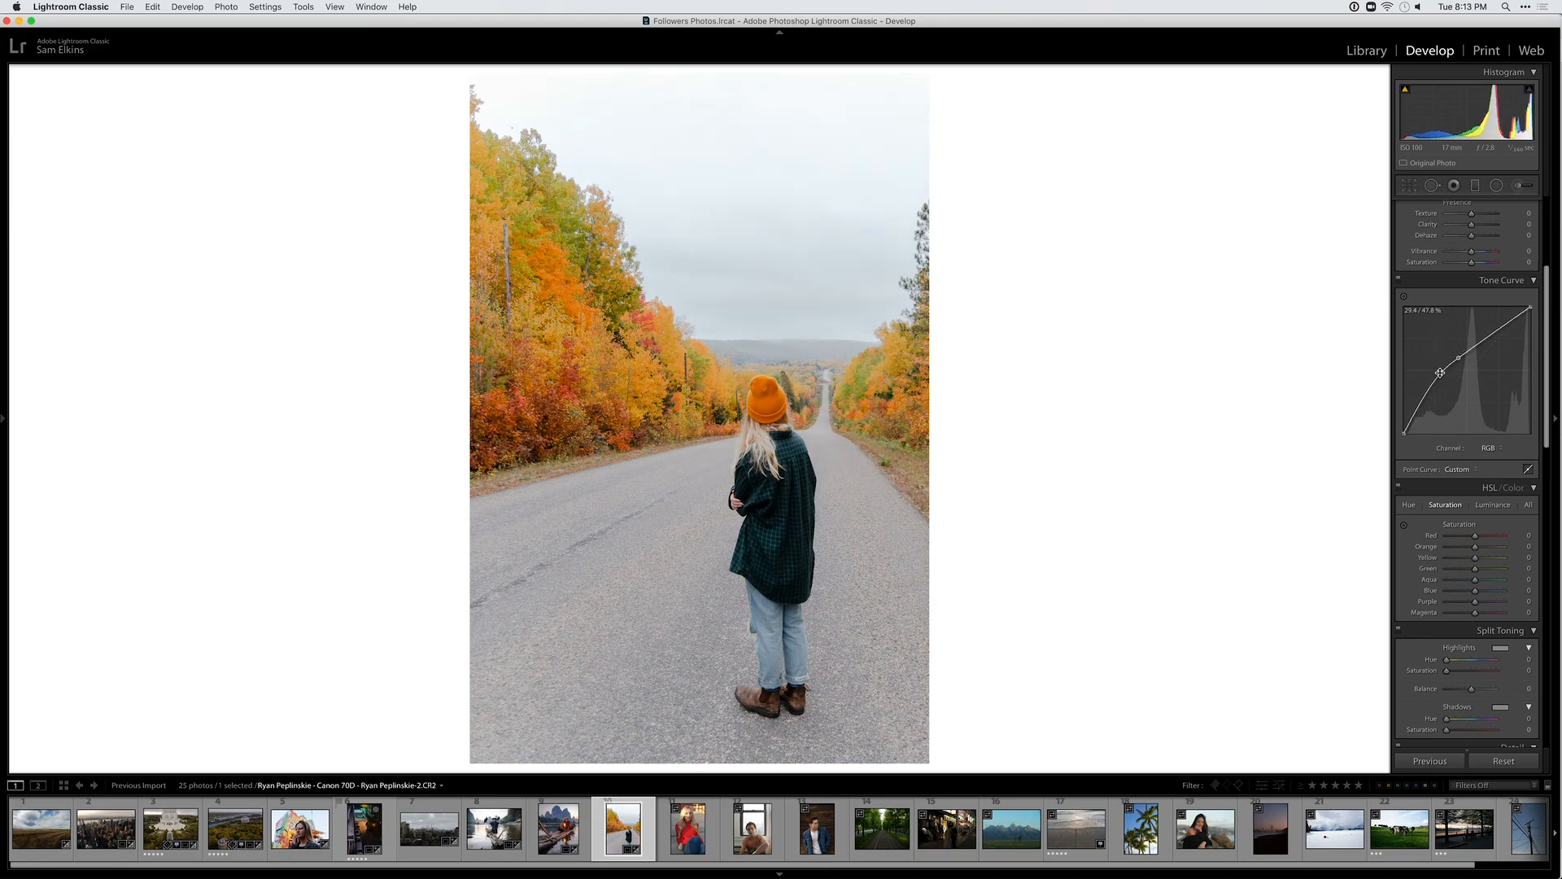
key("minus")
key("minus")
key("minus")
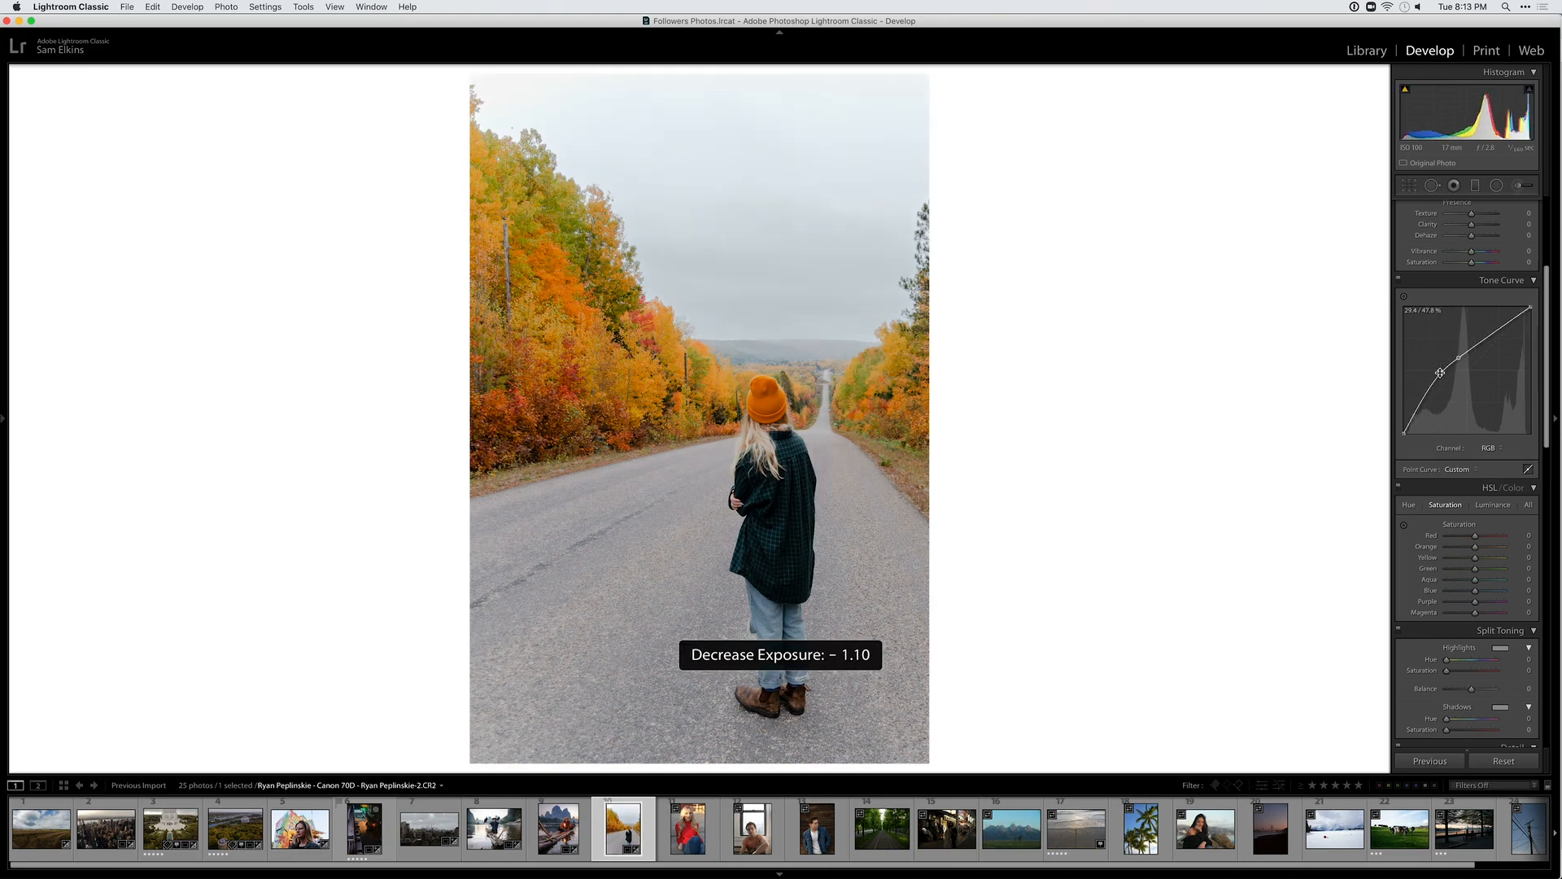
Paint an adjustment brush mask over the woman's plaid shirt and erase it from her hair, undoing the stray erase stroke
left_click(785, 634)
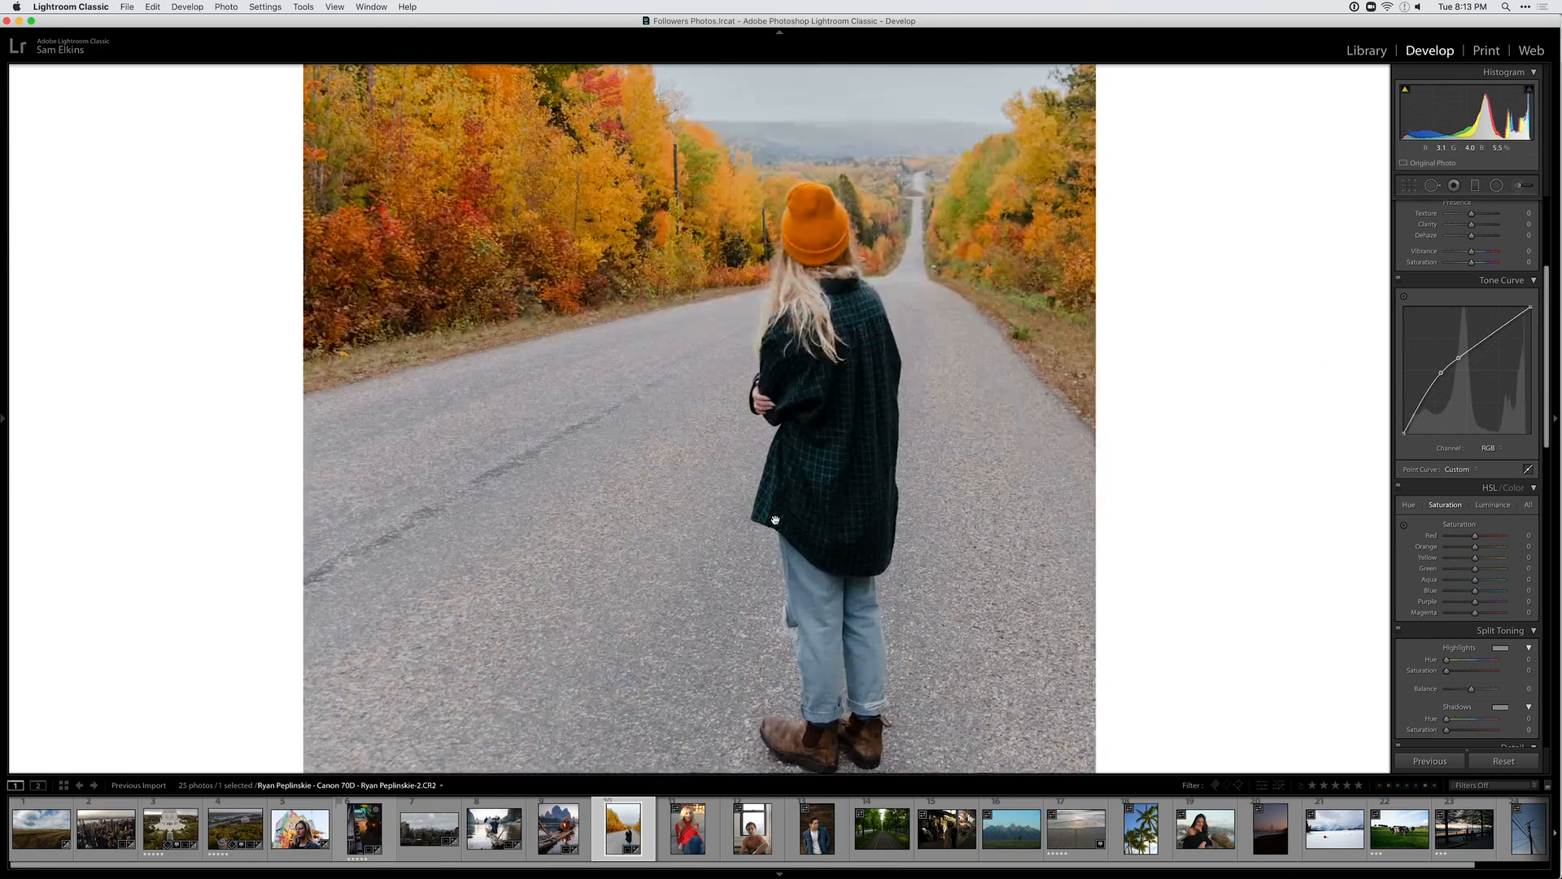
left_click(1517, 185)
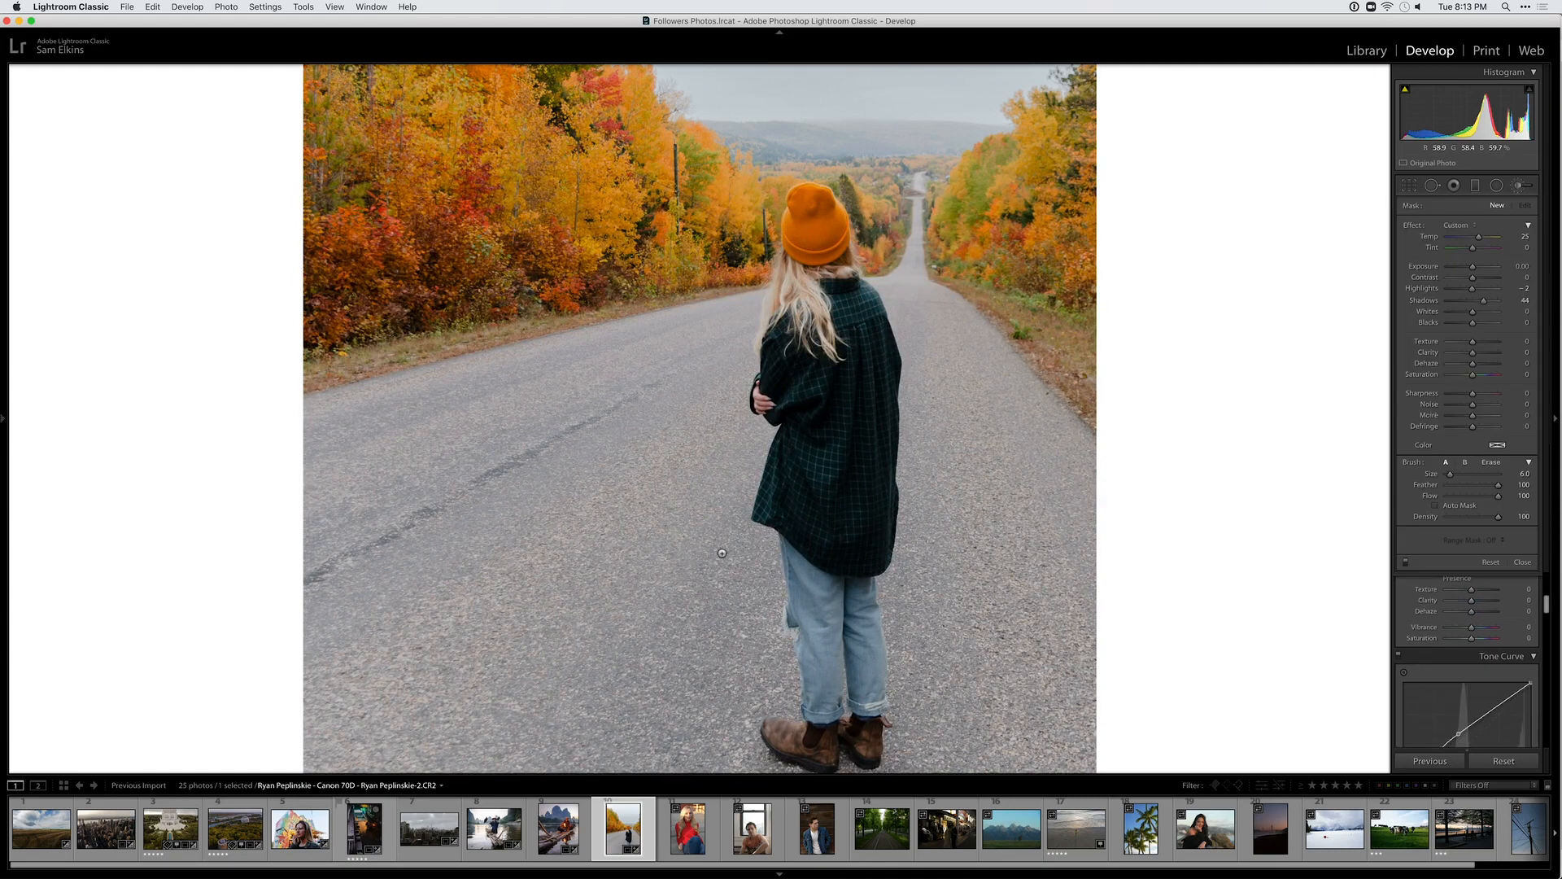
mouse_move(823, 491)
left_mouse_down()
mouse_move(838, 356)
mouse_move(835, 400)
mouse_move(782, 364)
mouse_move(833, 375)
mouse_move(838, 332)
mouse_move(862, 408)
mouse_move(860, 531)
left_mouse_up()
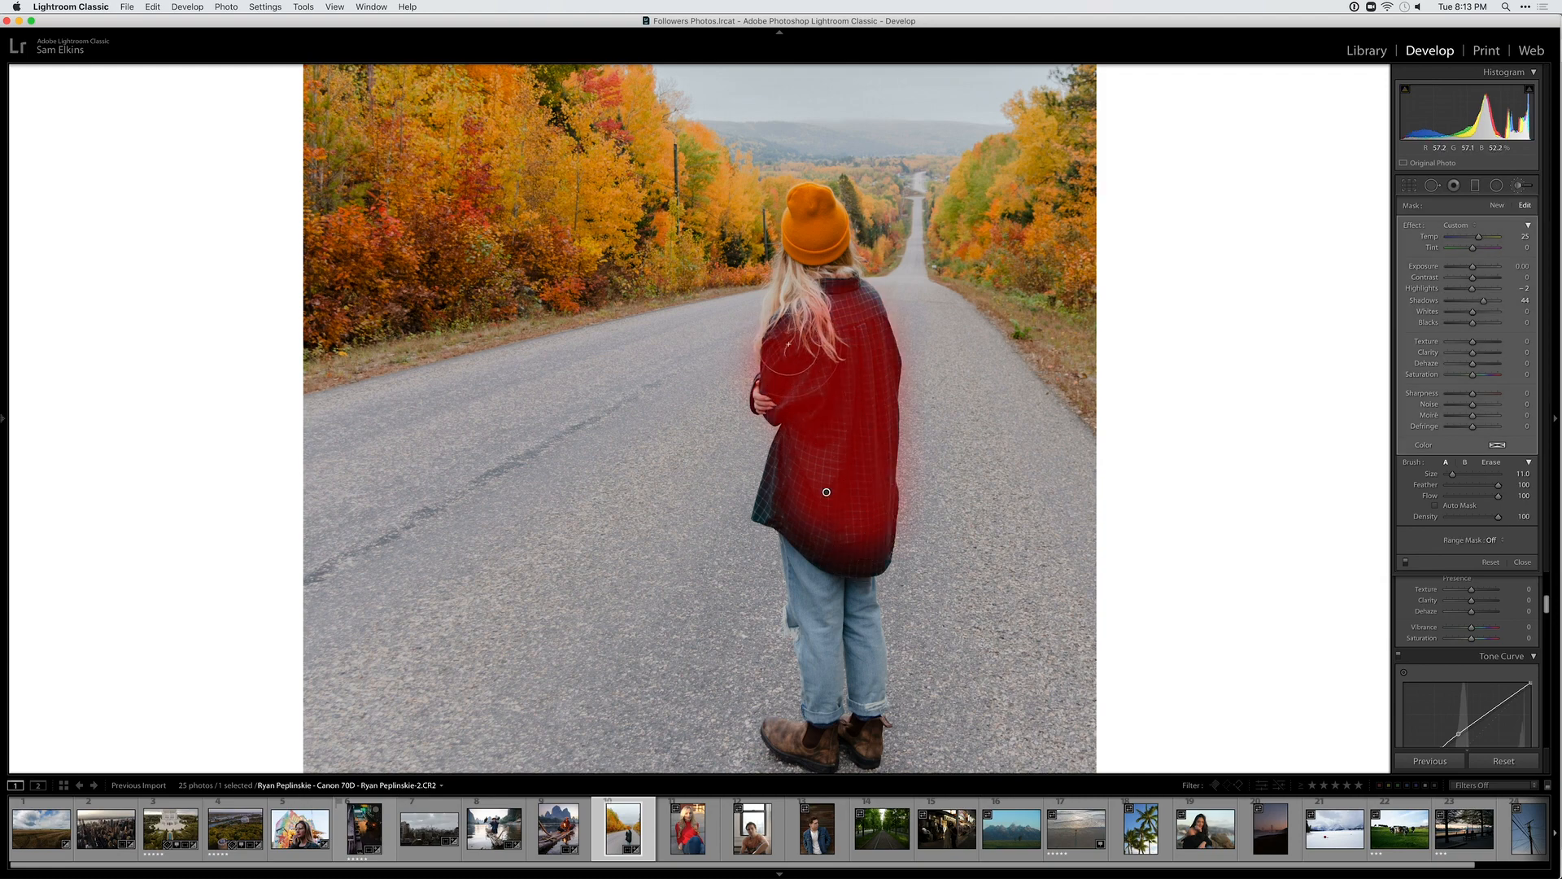
left_click_drag(799, 339, 780, 340)
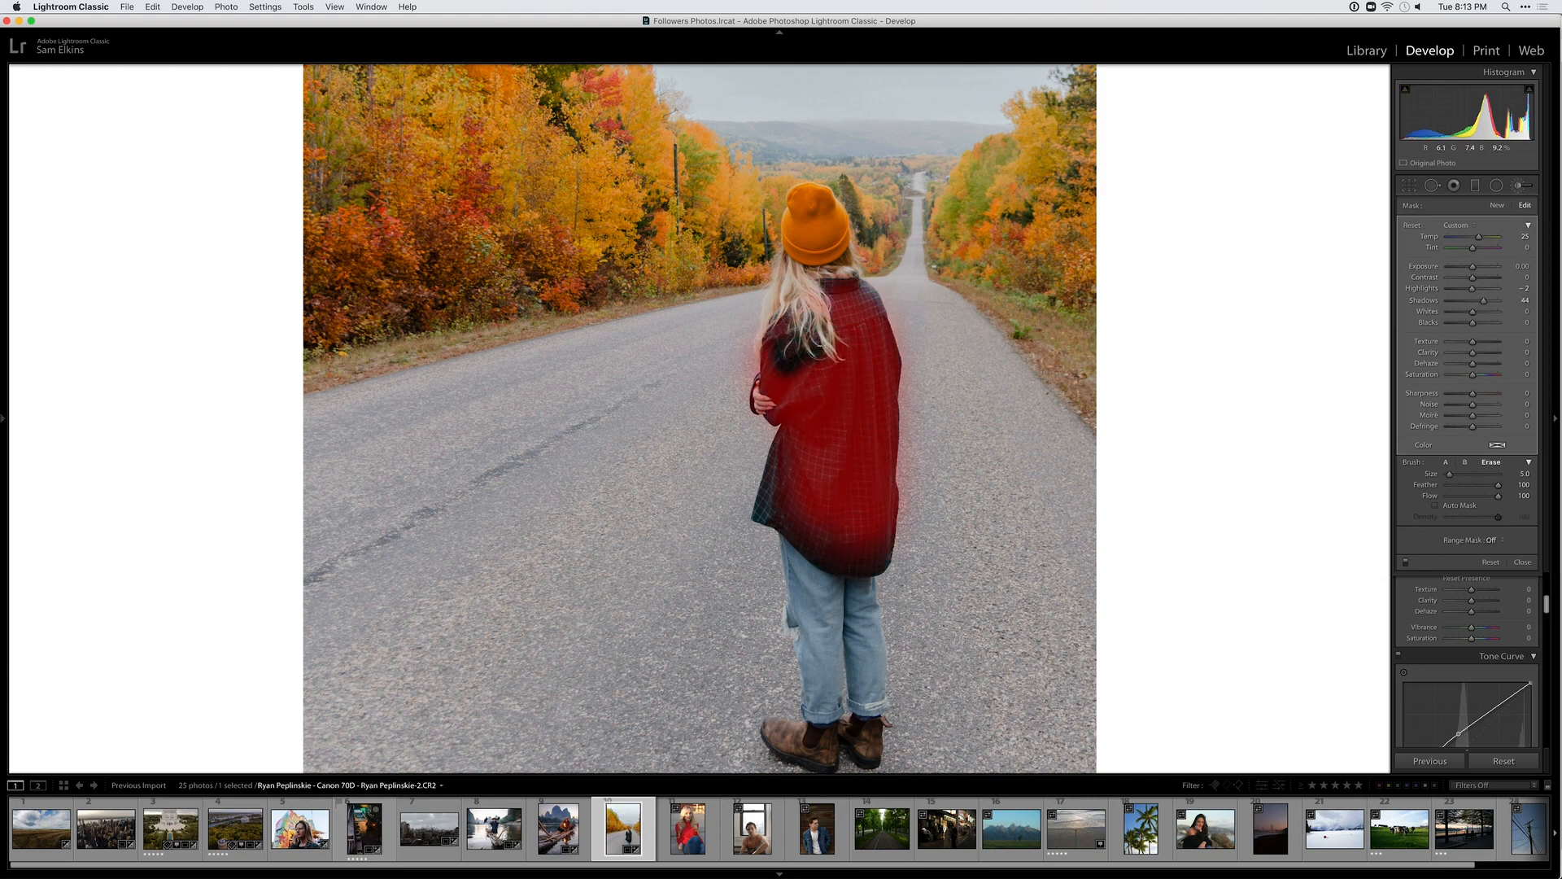
key("super+z")
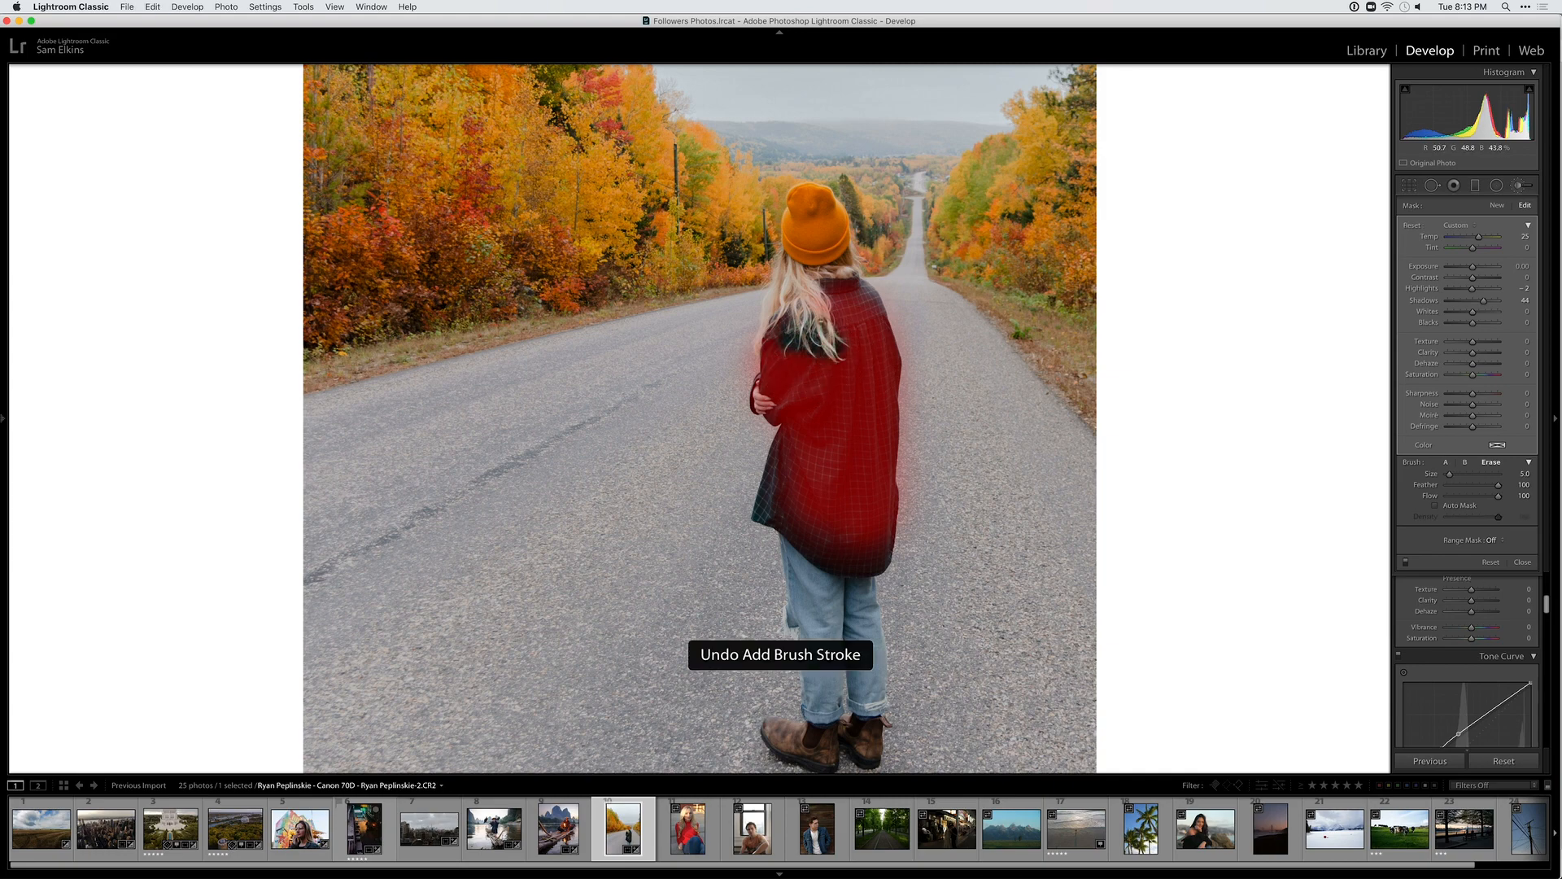
scroll(851, 317, "up", 1)
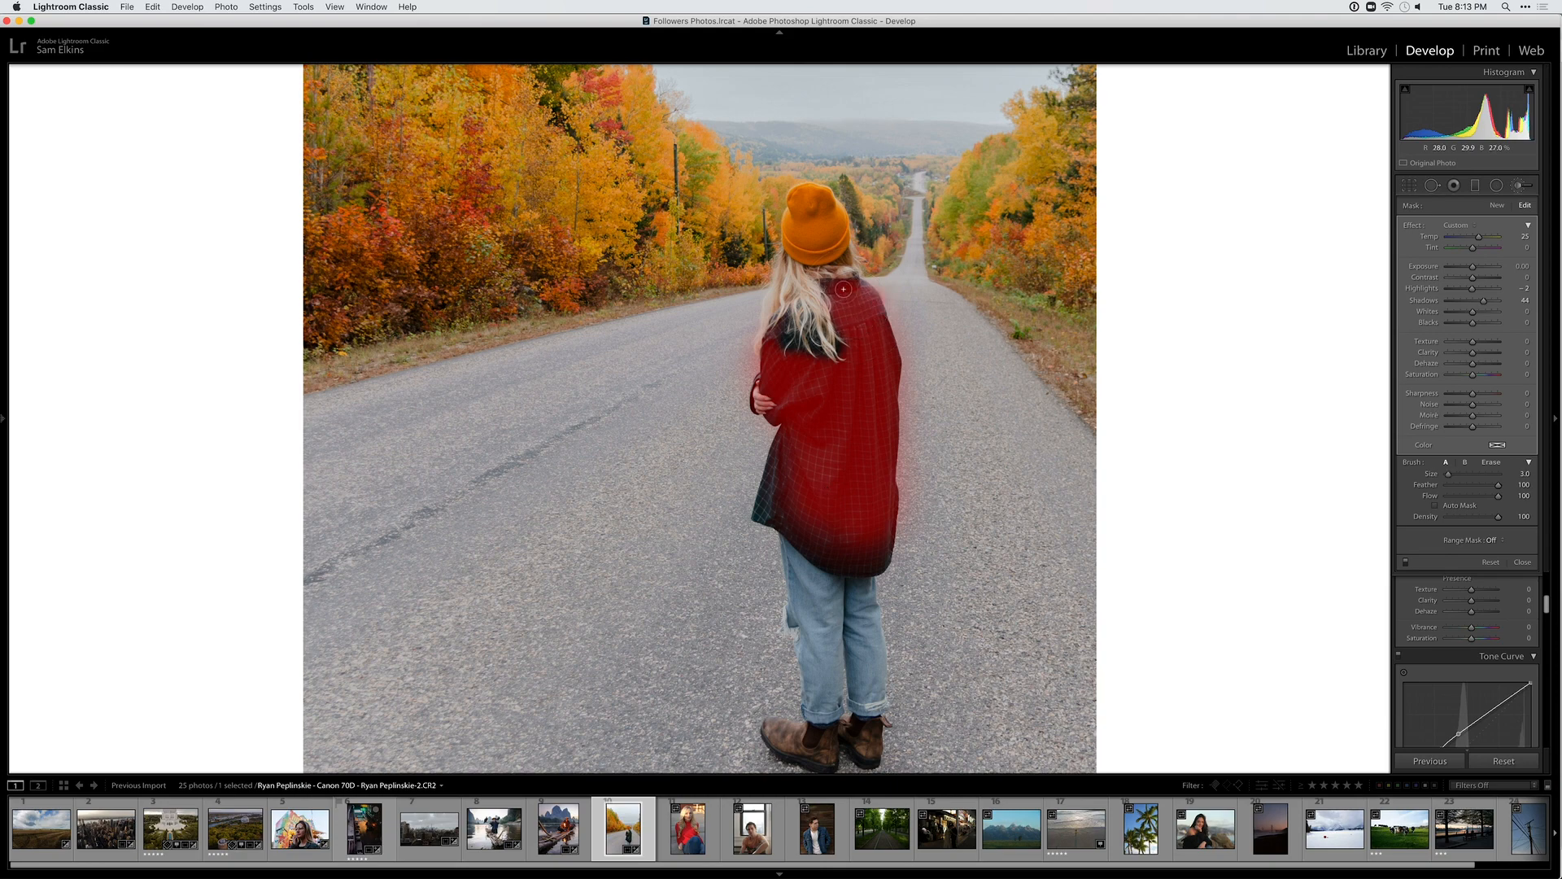
Try Shadows at 74 on the shirt's brush mask, settle on 28, and return to viewing the whole photo
left_click_drag(1483, 300, 1494, 303)
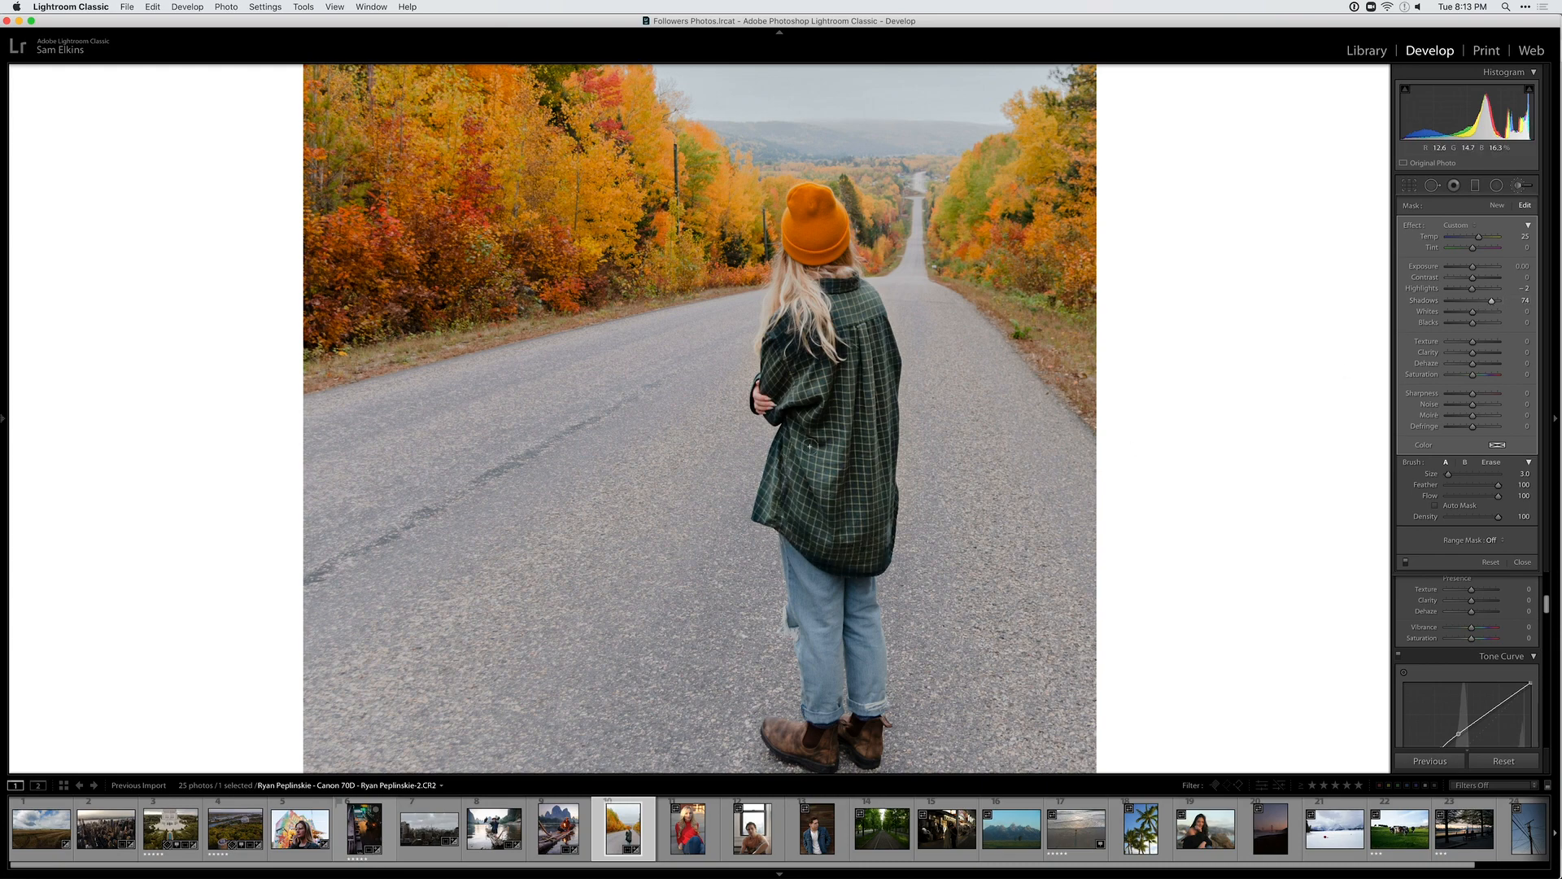
left_click_drag(1491, 301, 1480, 307)
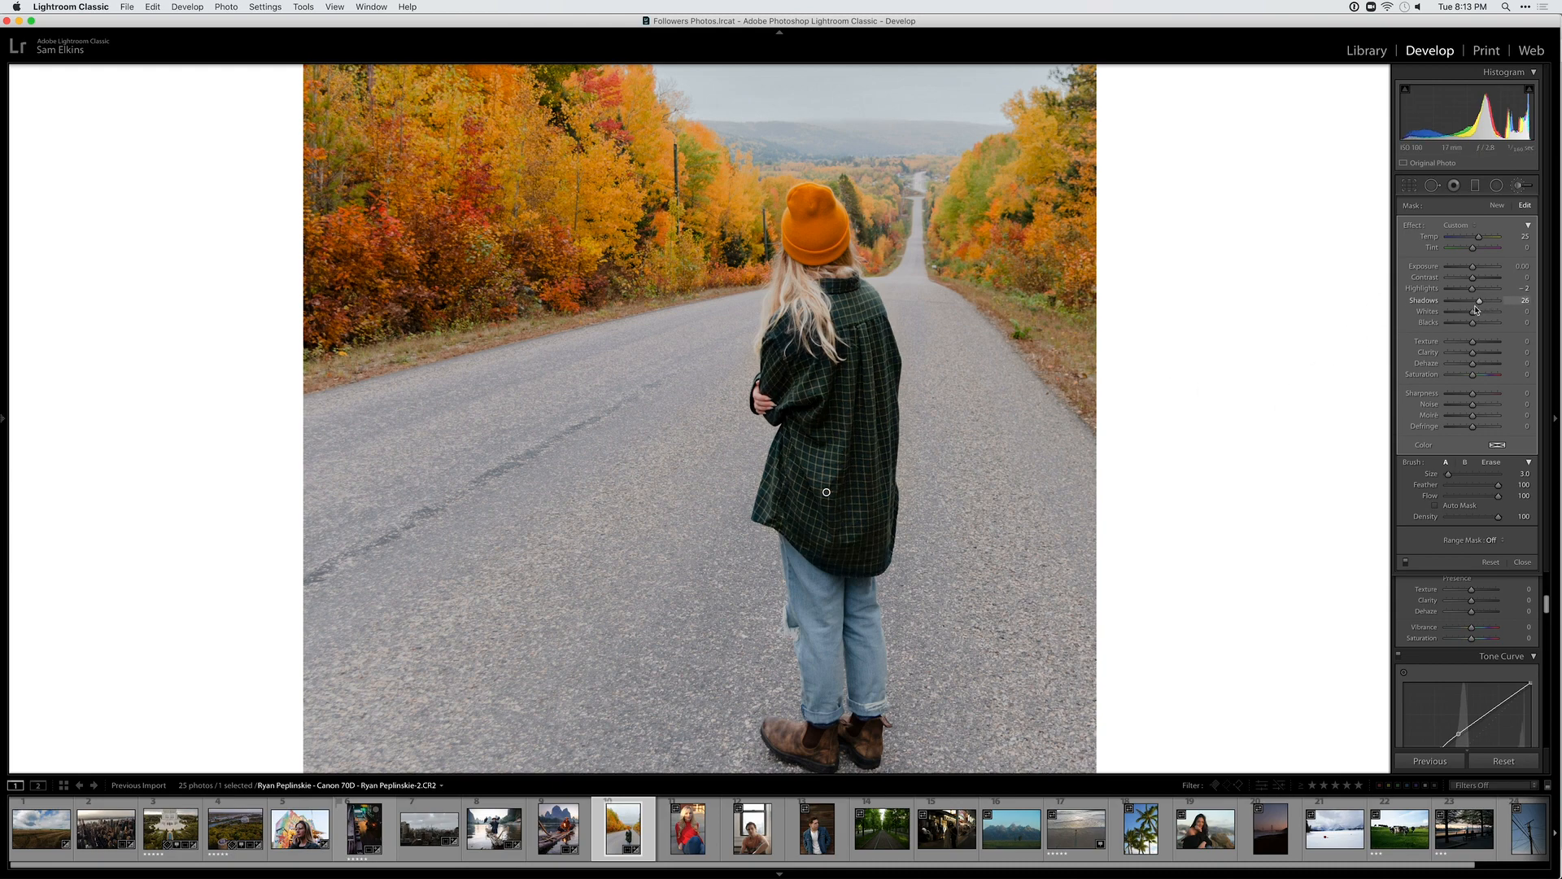
key("k")
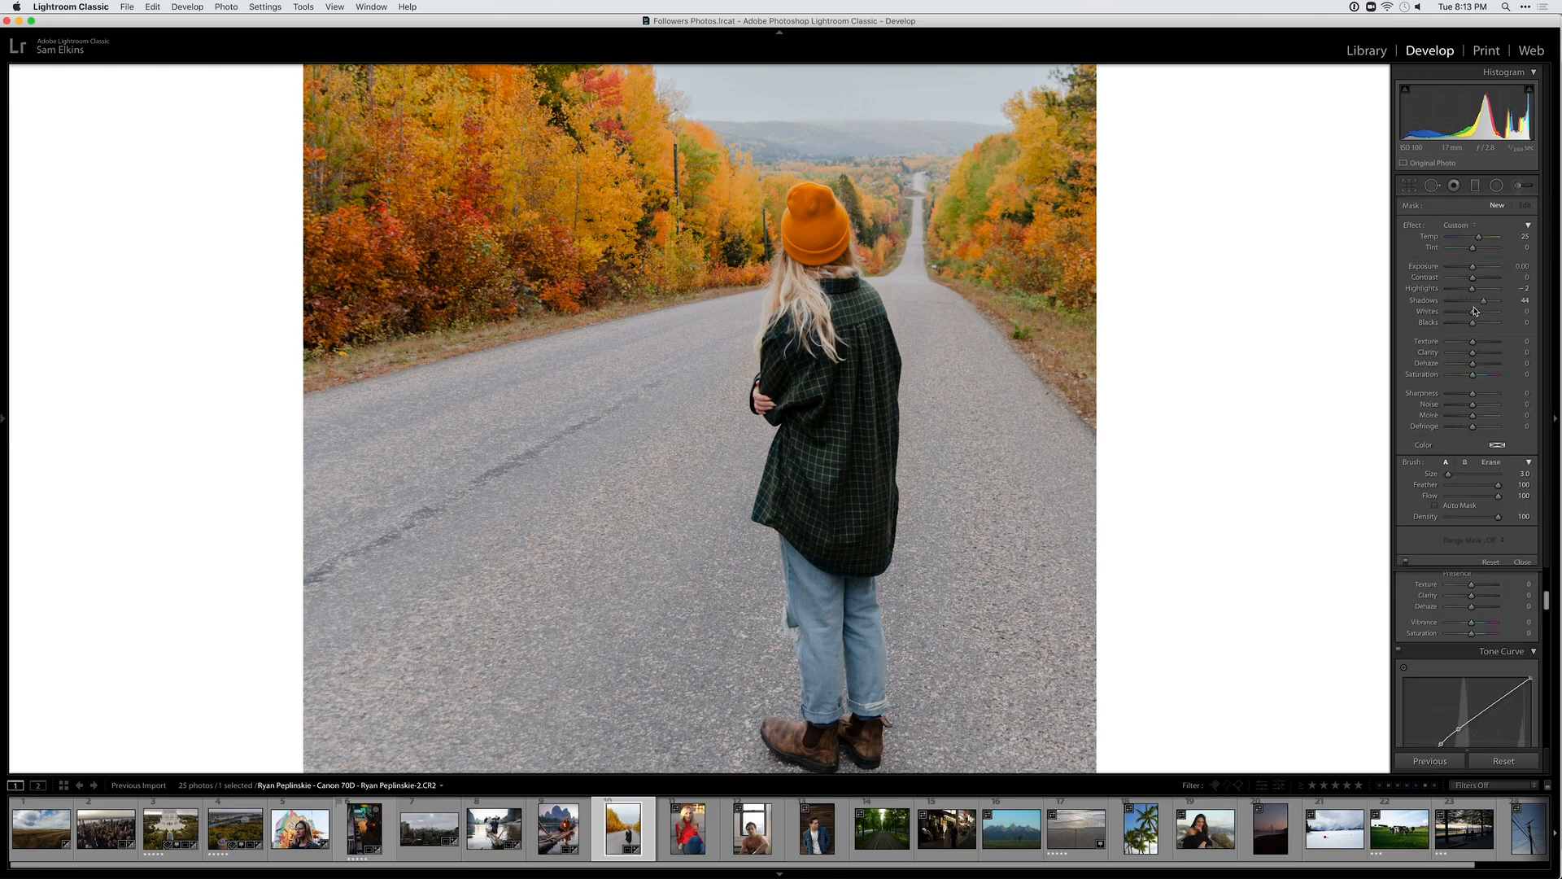
key("z")
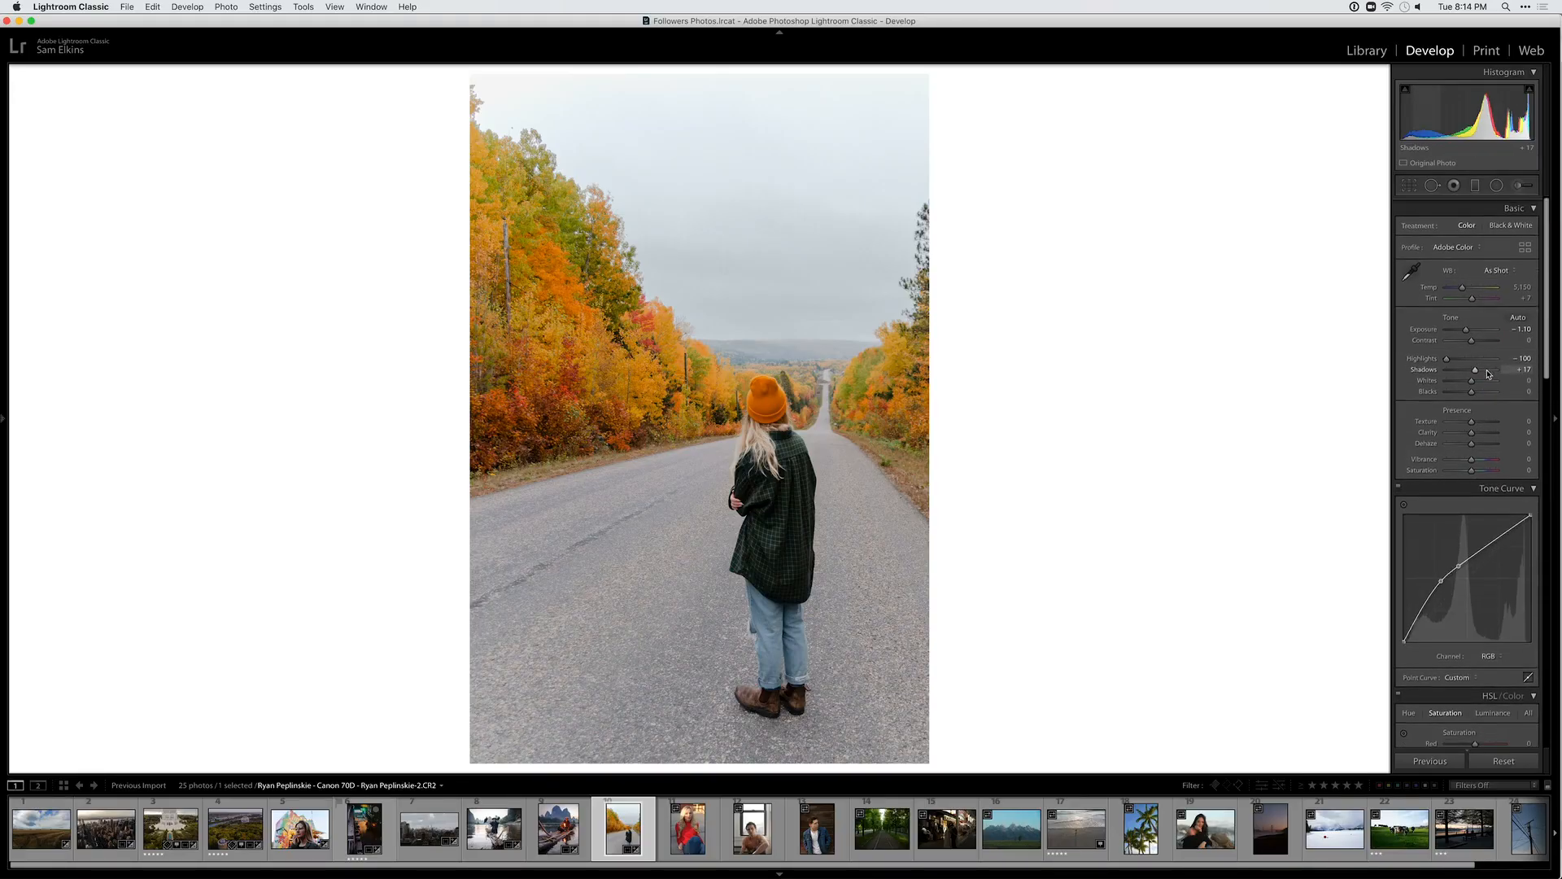
Set Shadows to +10 on the road photo and move on to the portrait of the woman in the red sweater
left_click_drag(1488, 374, 1471, 370)
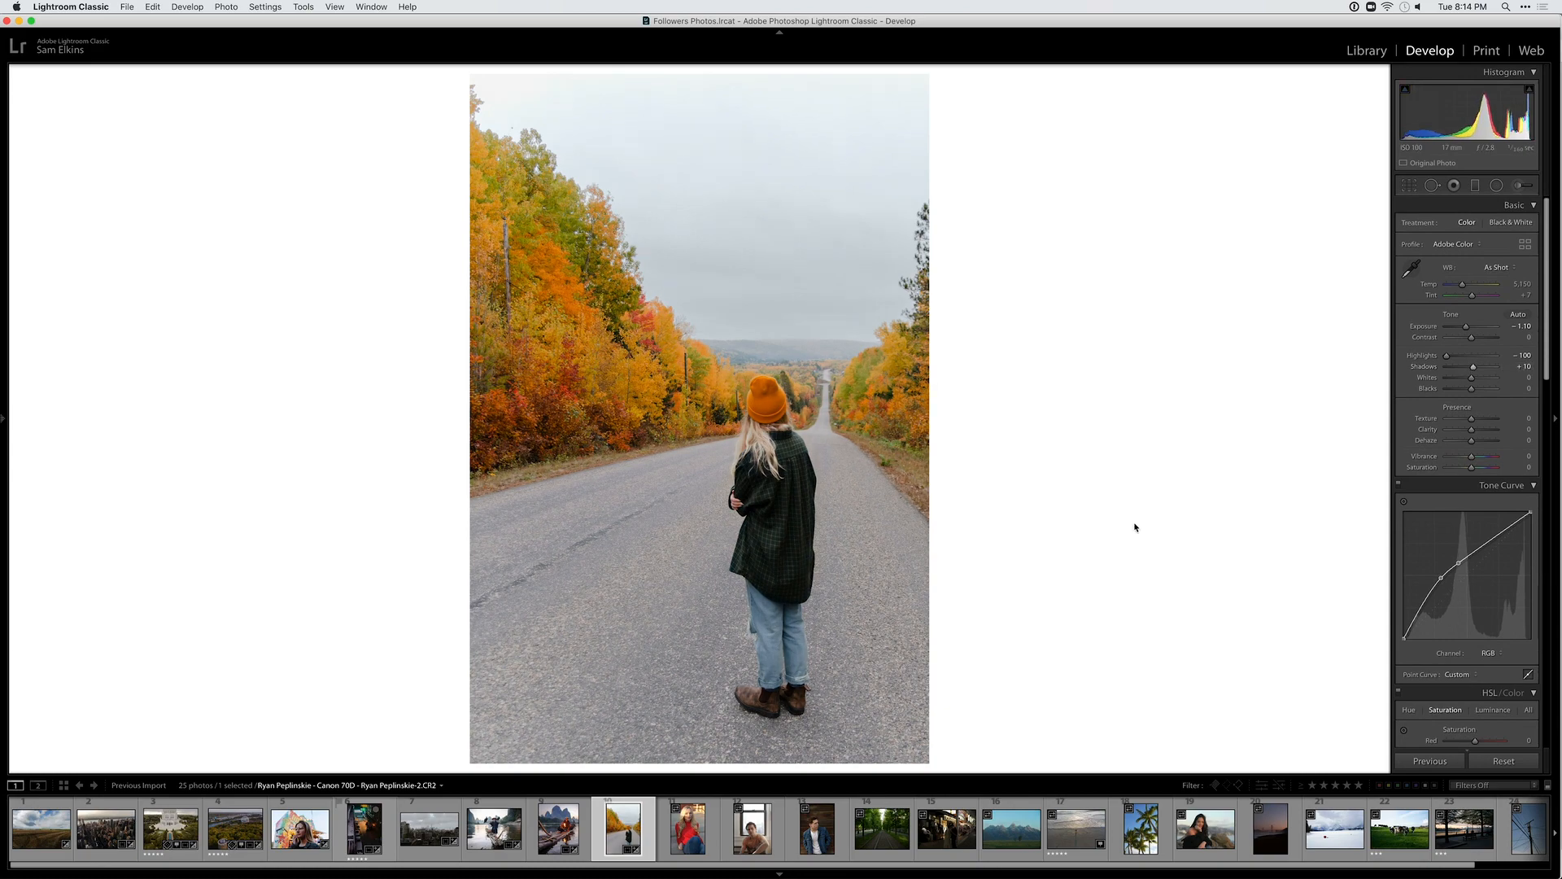
key("Right")
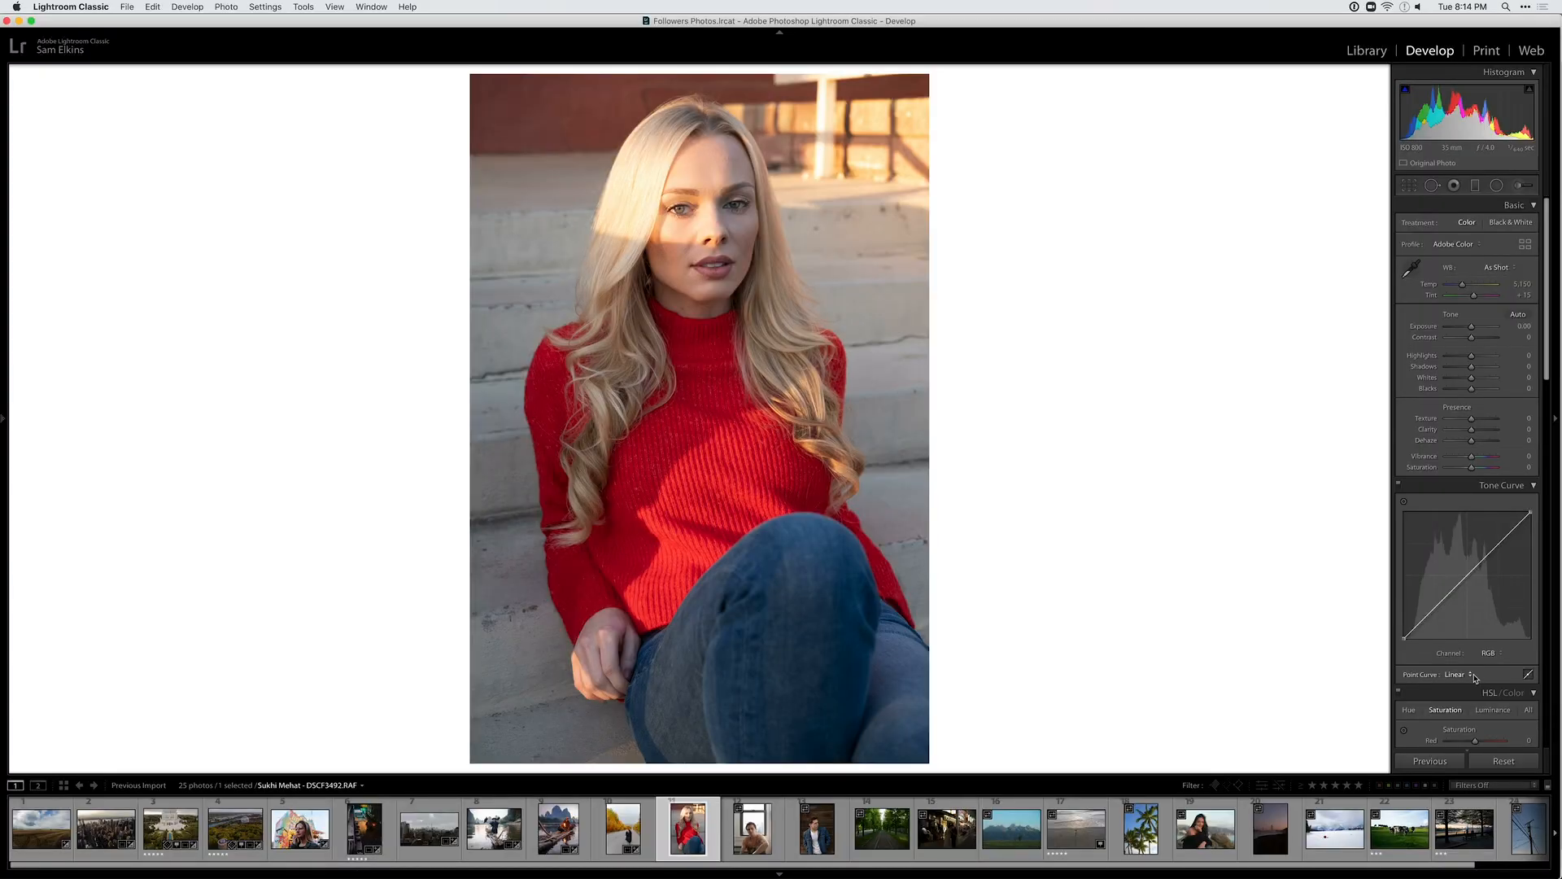
Switch the portrait's tone curve to region adjustments and set its Highlights to −100 and Lights to +33
left_click(1528, 674)
left_click_drag(1473, 672, 1443, 672)
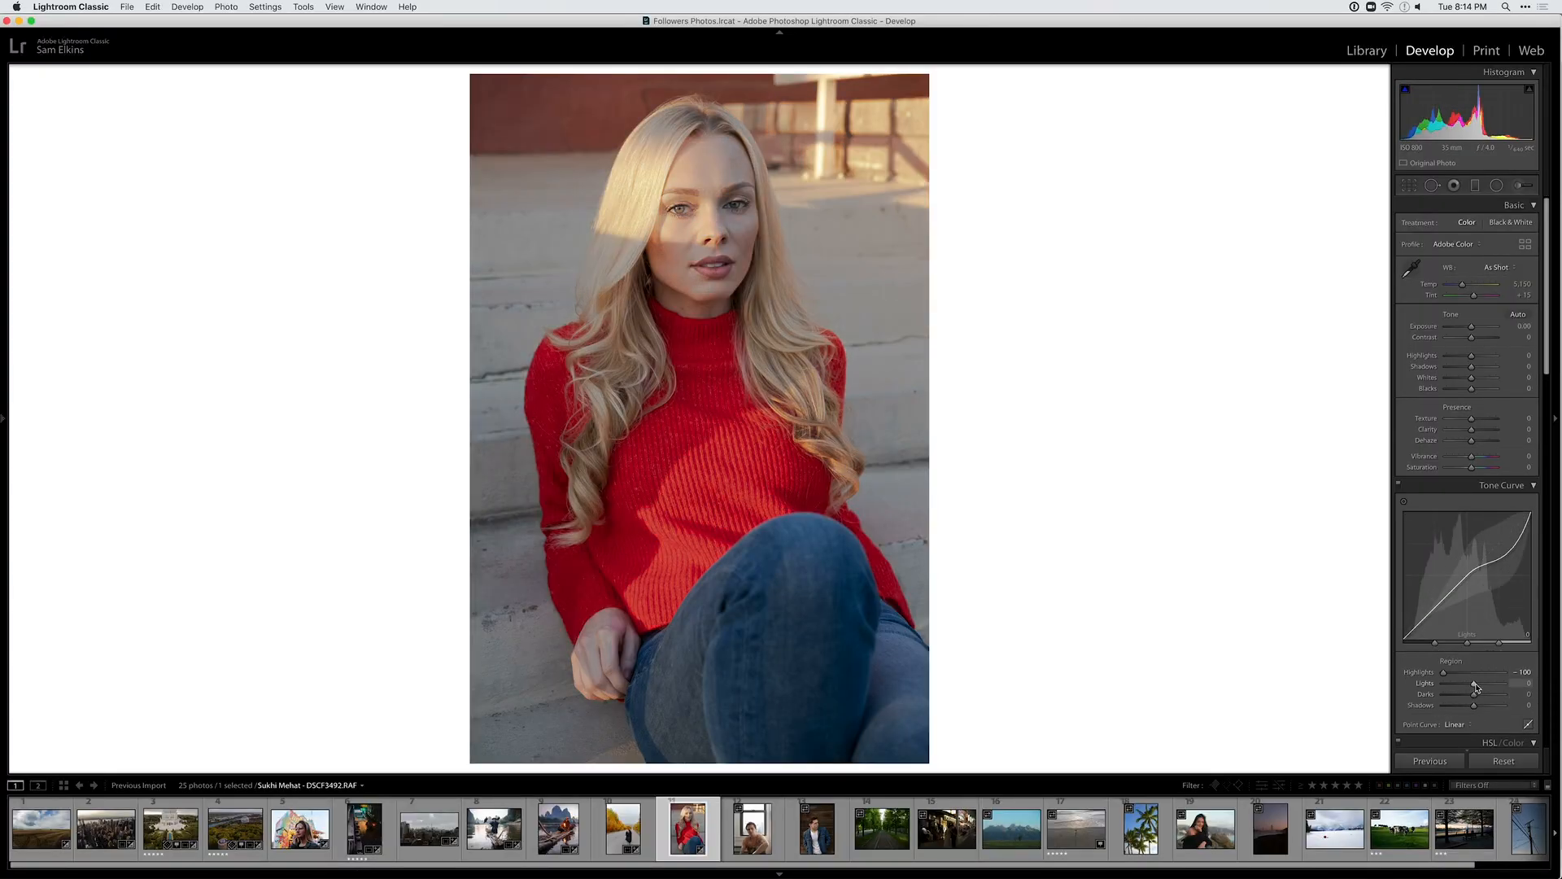
left_click_drag(1471, 687, 1484, 688)
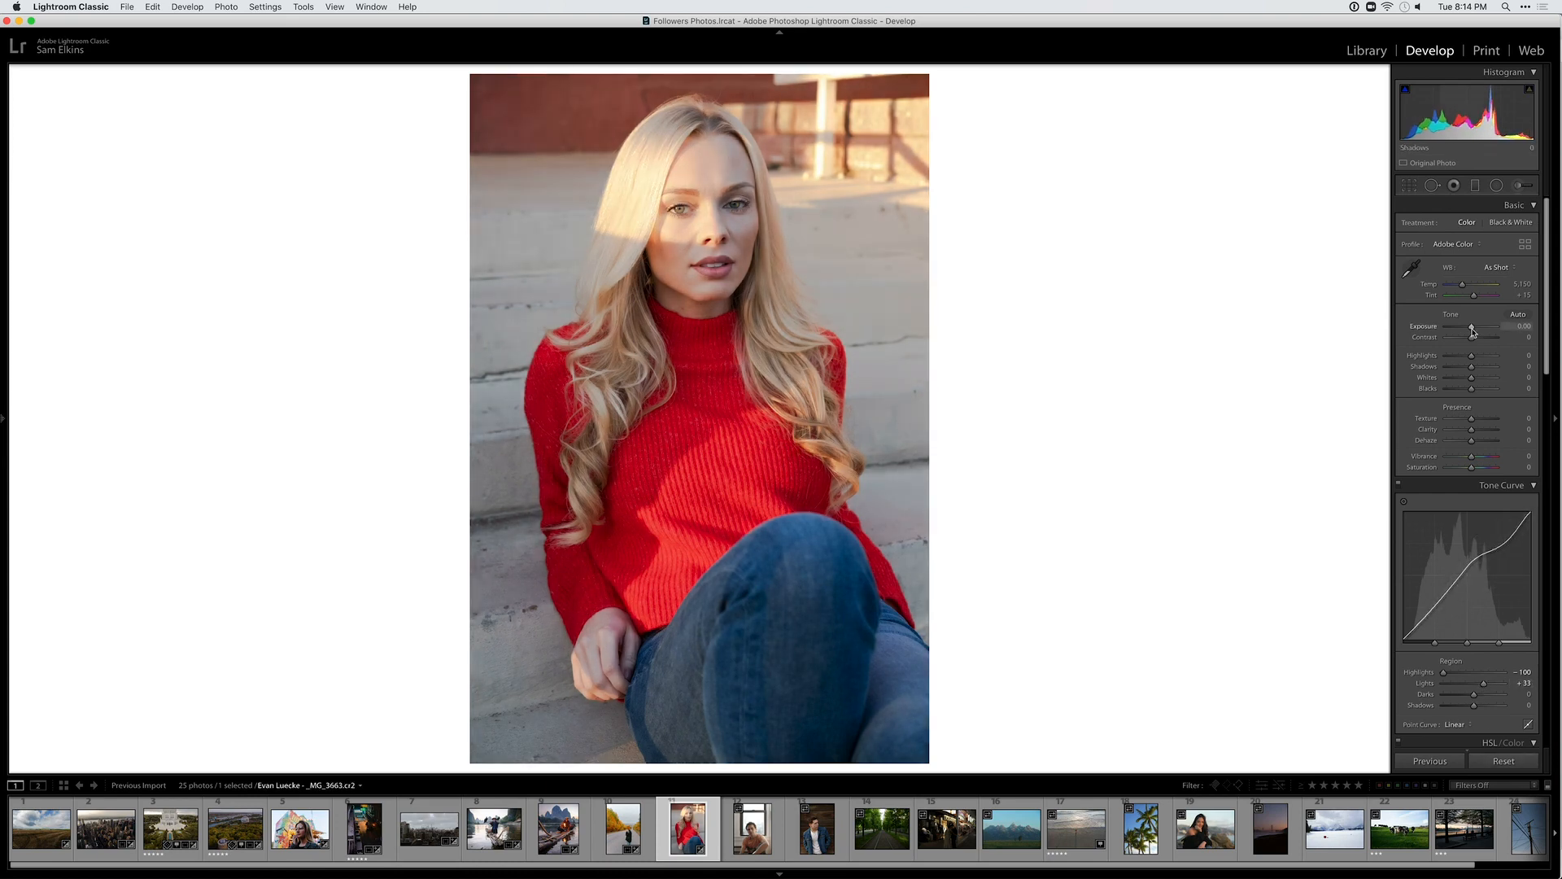
Set the portrait's basic tones to Exposure −0.35, Highlights −100, Shadows −14, Whites −12 and Blacks −29
left_click_drag(1472, 326, 1465, 390)
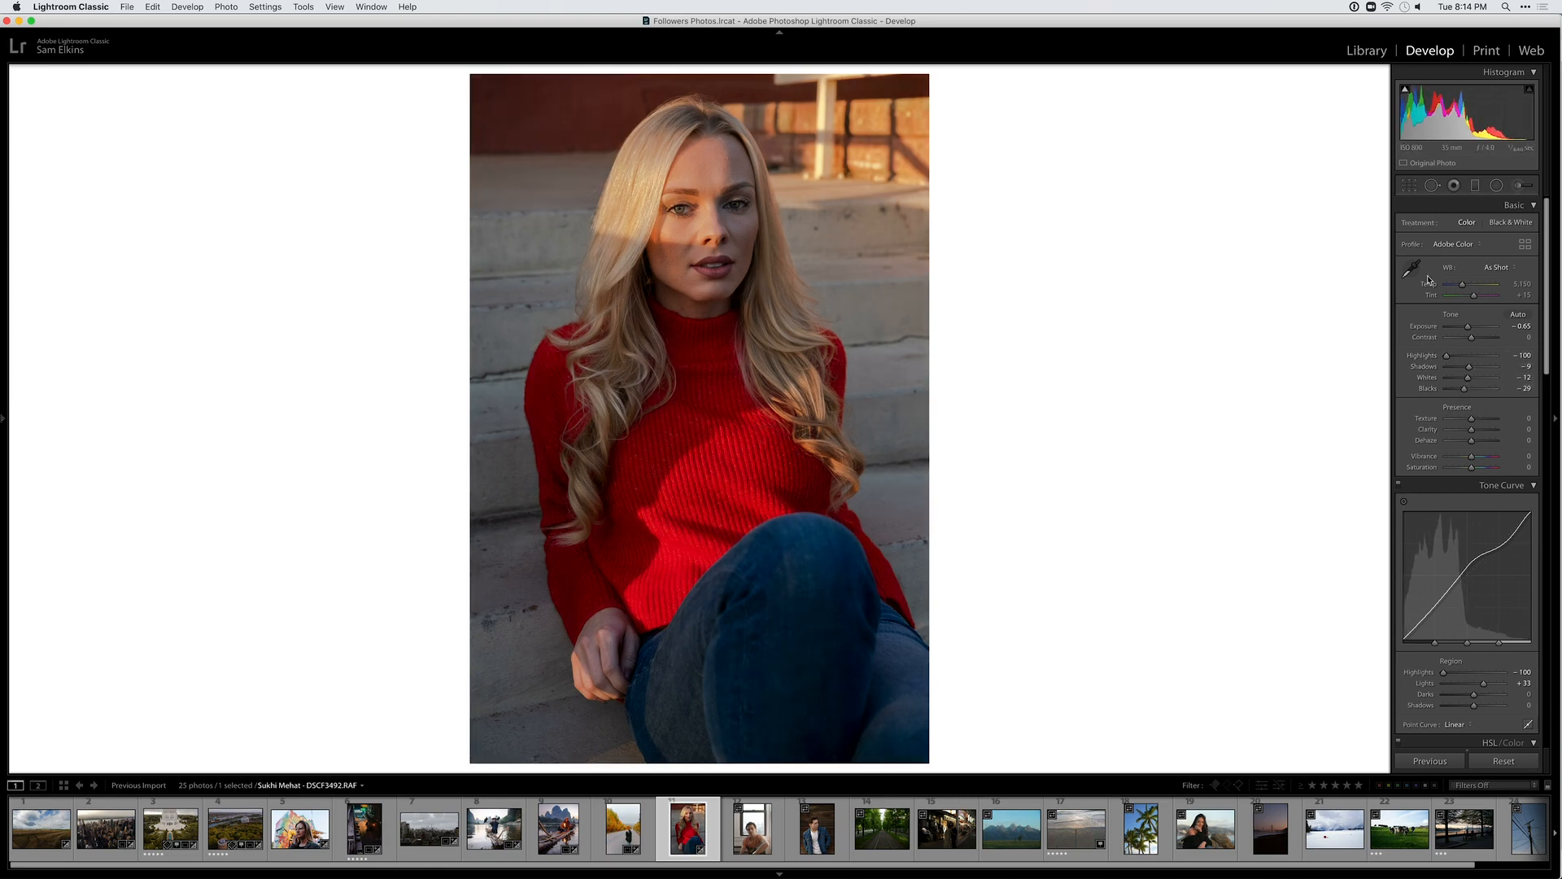
left_click_drag(1468, 326, 1468, 326)
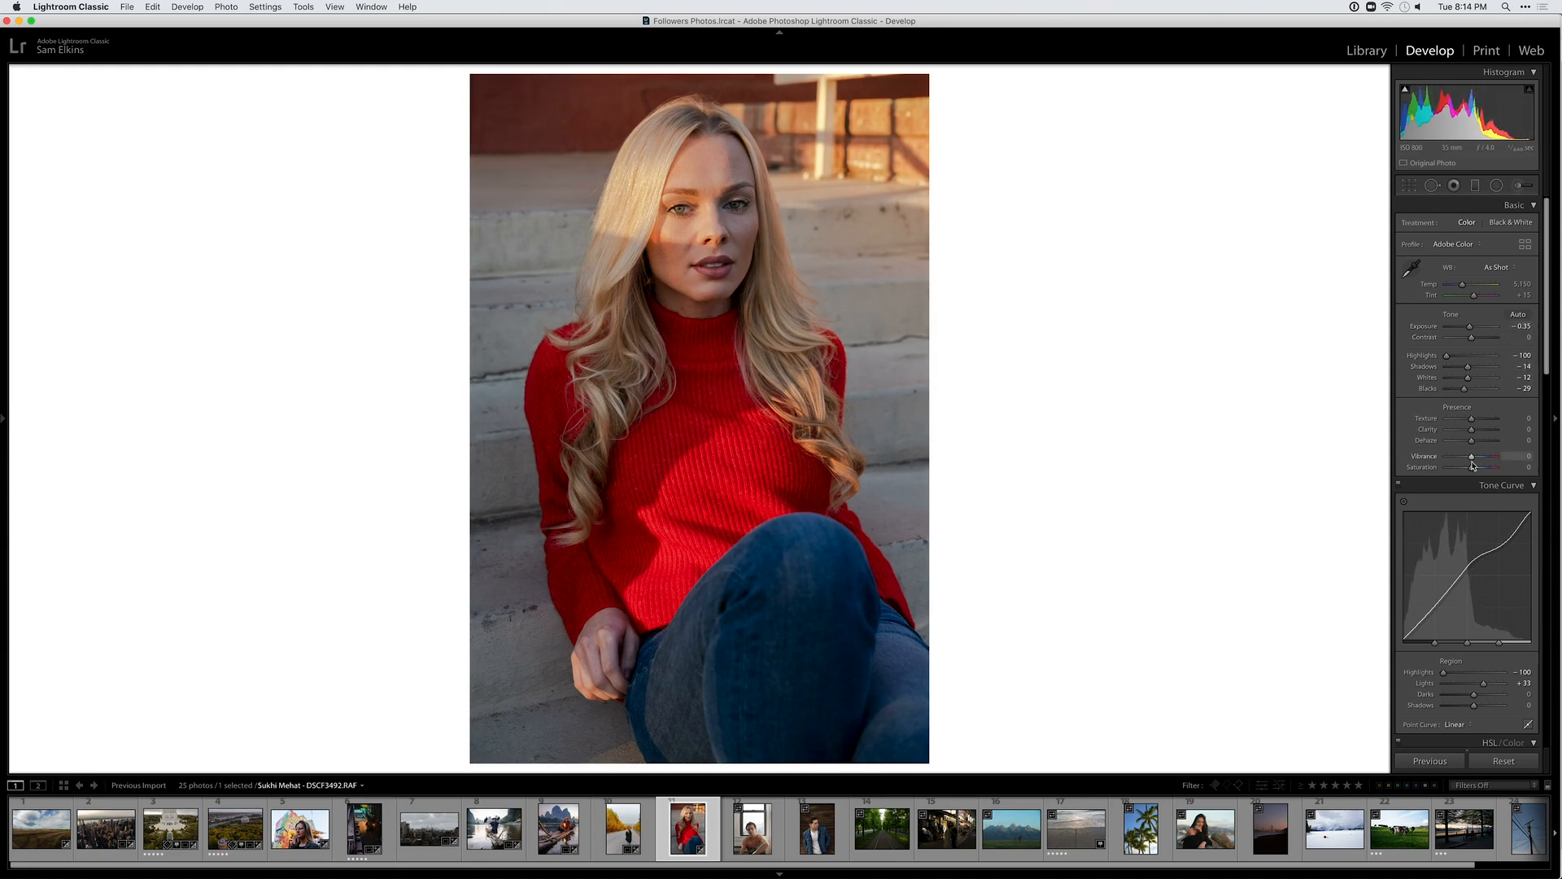
Set the tone curve's Darks to −15 and Shadows to −12 and raise Exposure to −0.15, checking against the original portrait
scroll(1469, 374, "down", 5)
left_click_drag(1474, 500, 1470, 513)
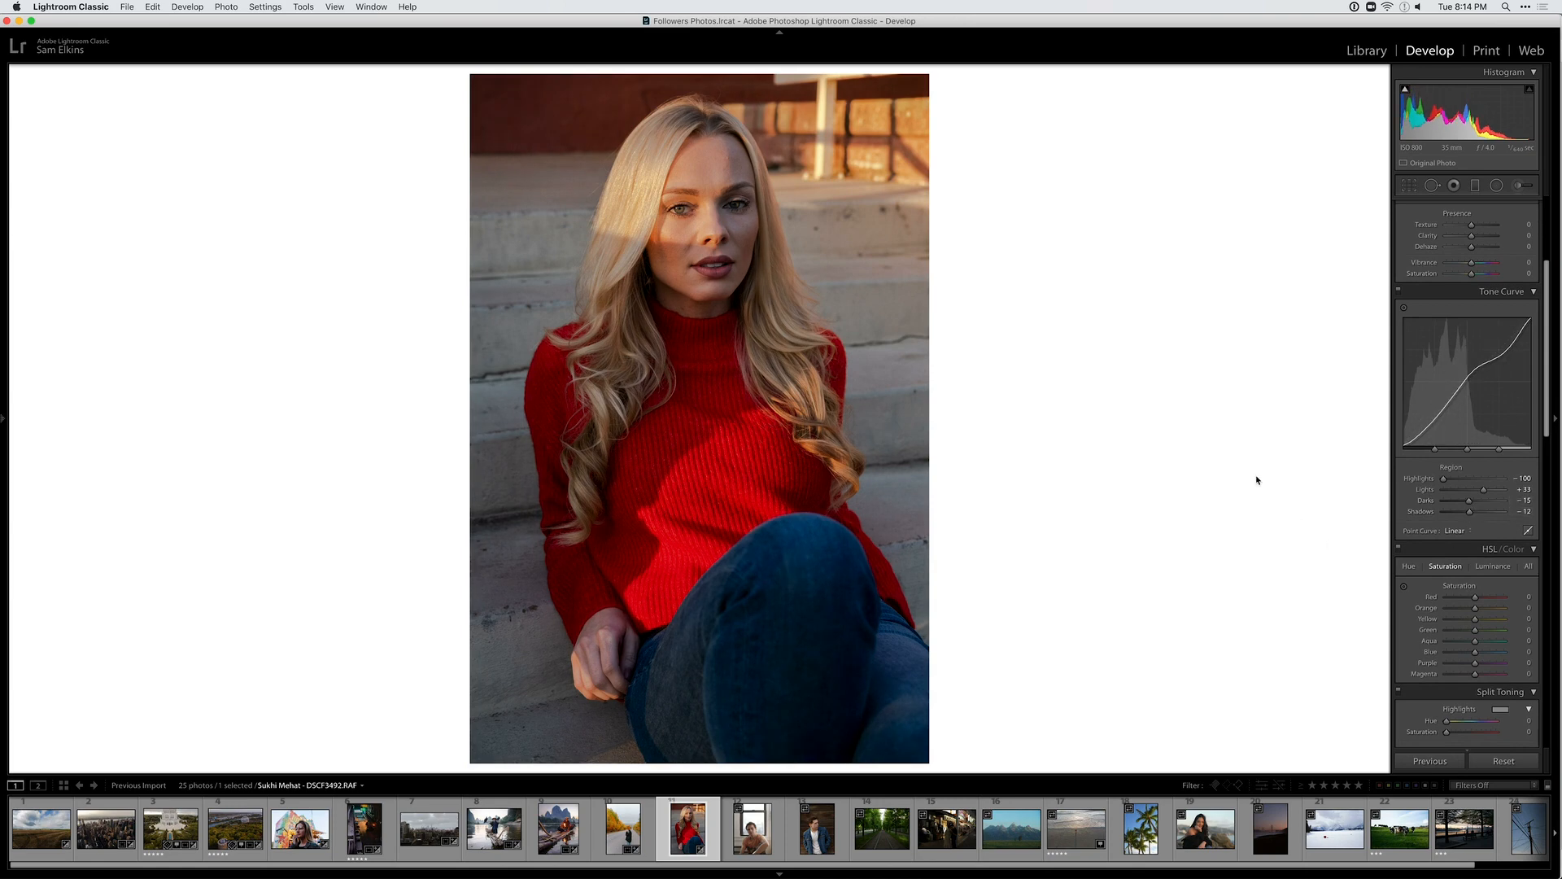
key("equal")
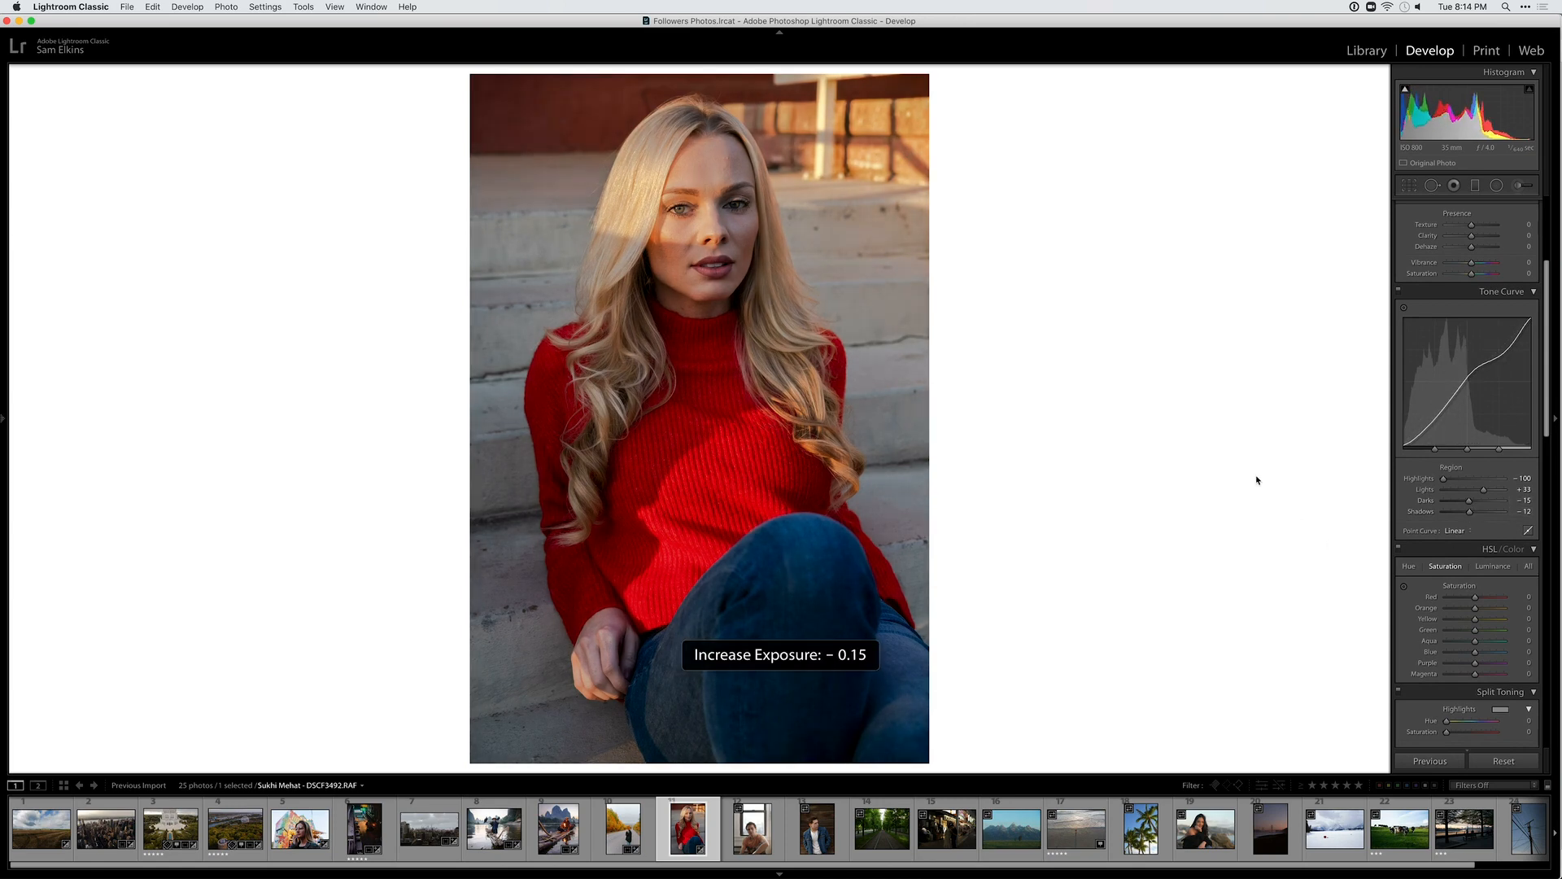
key("backslash")
key("backslash")
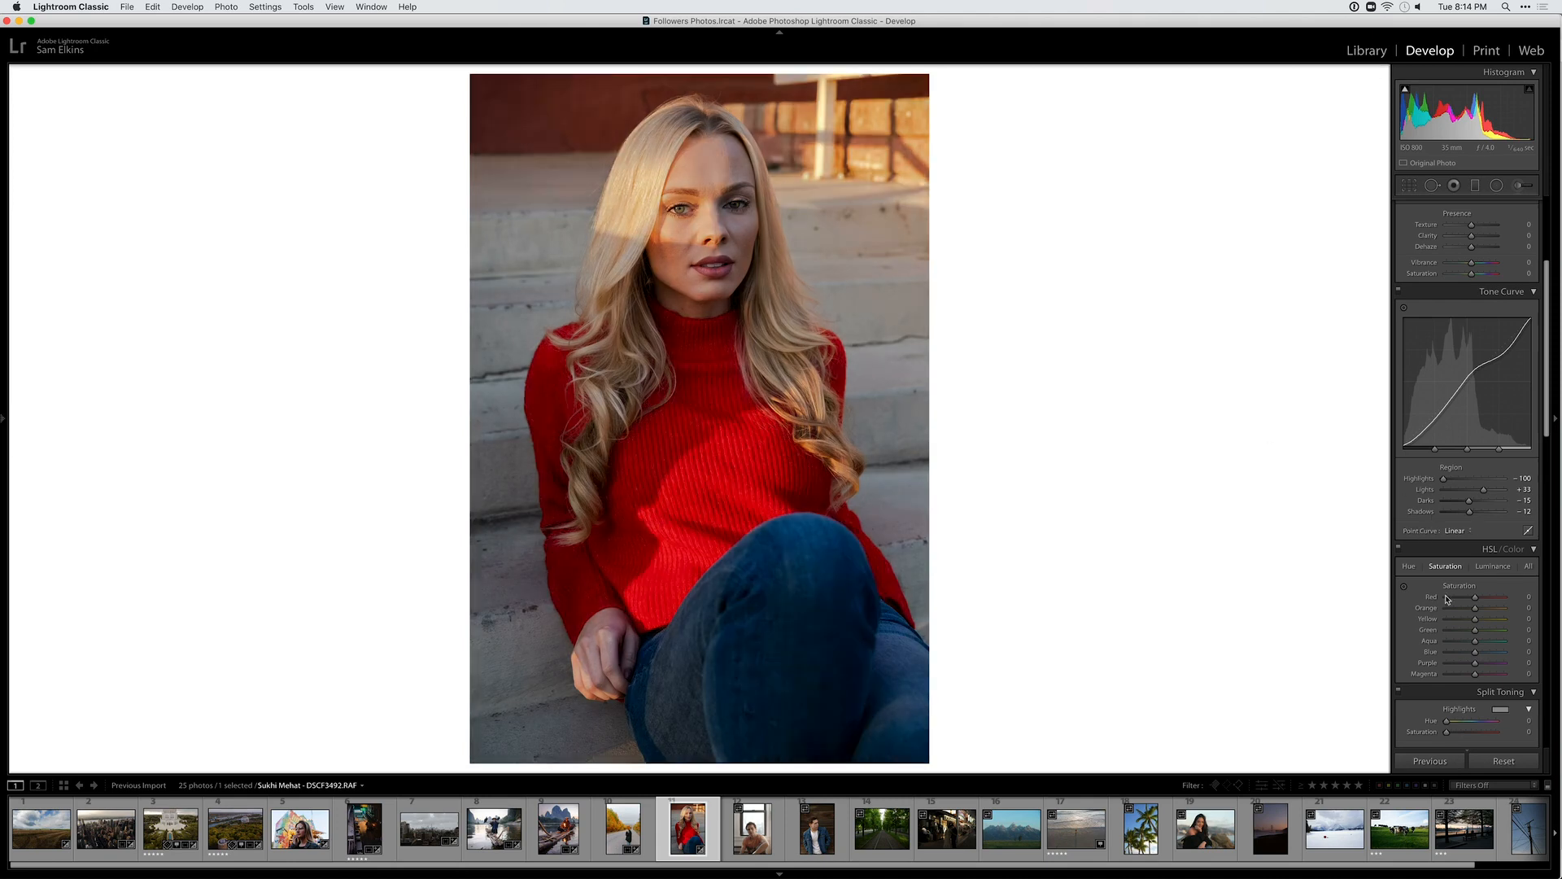
Tint the portrait's shadows warm with split toning at Hue 44 and Saturation 14
scroll(1446, 599, "up", 5)
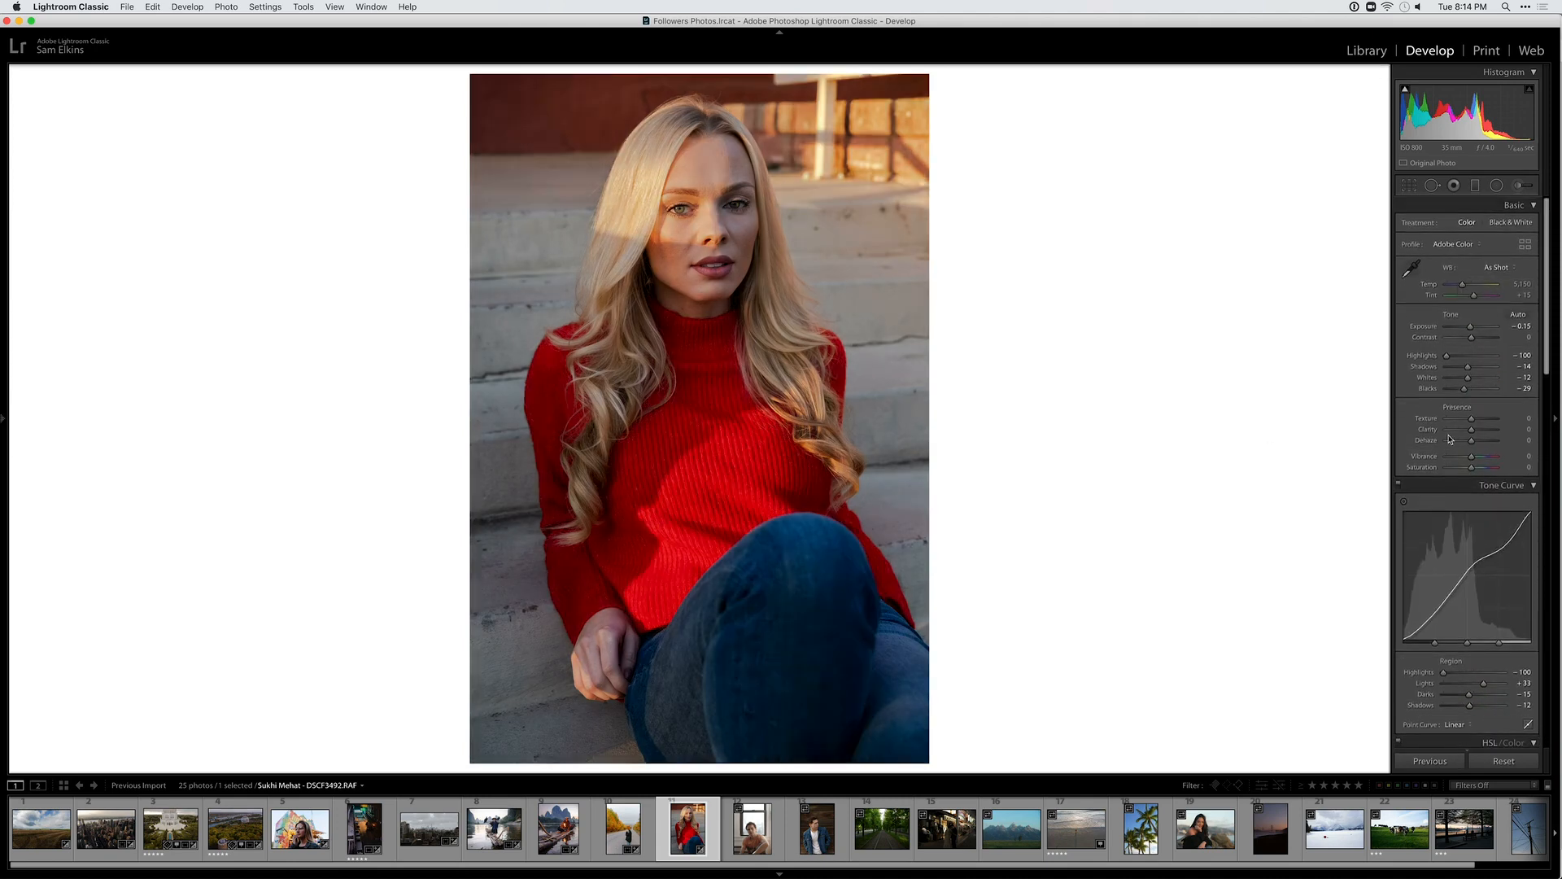
scroll(1449, 439, "down", 5)
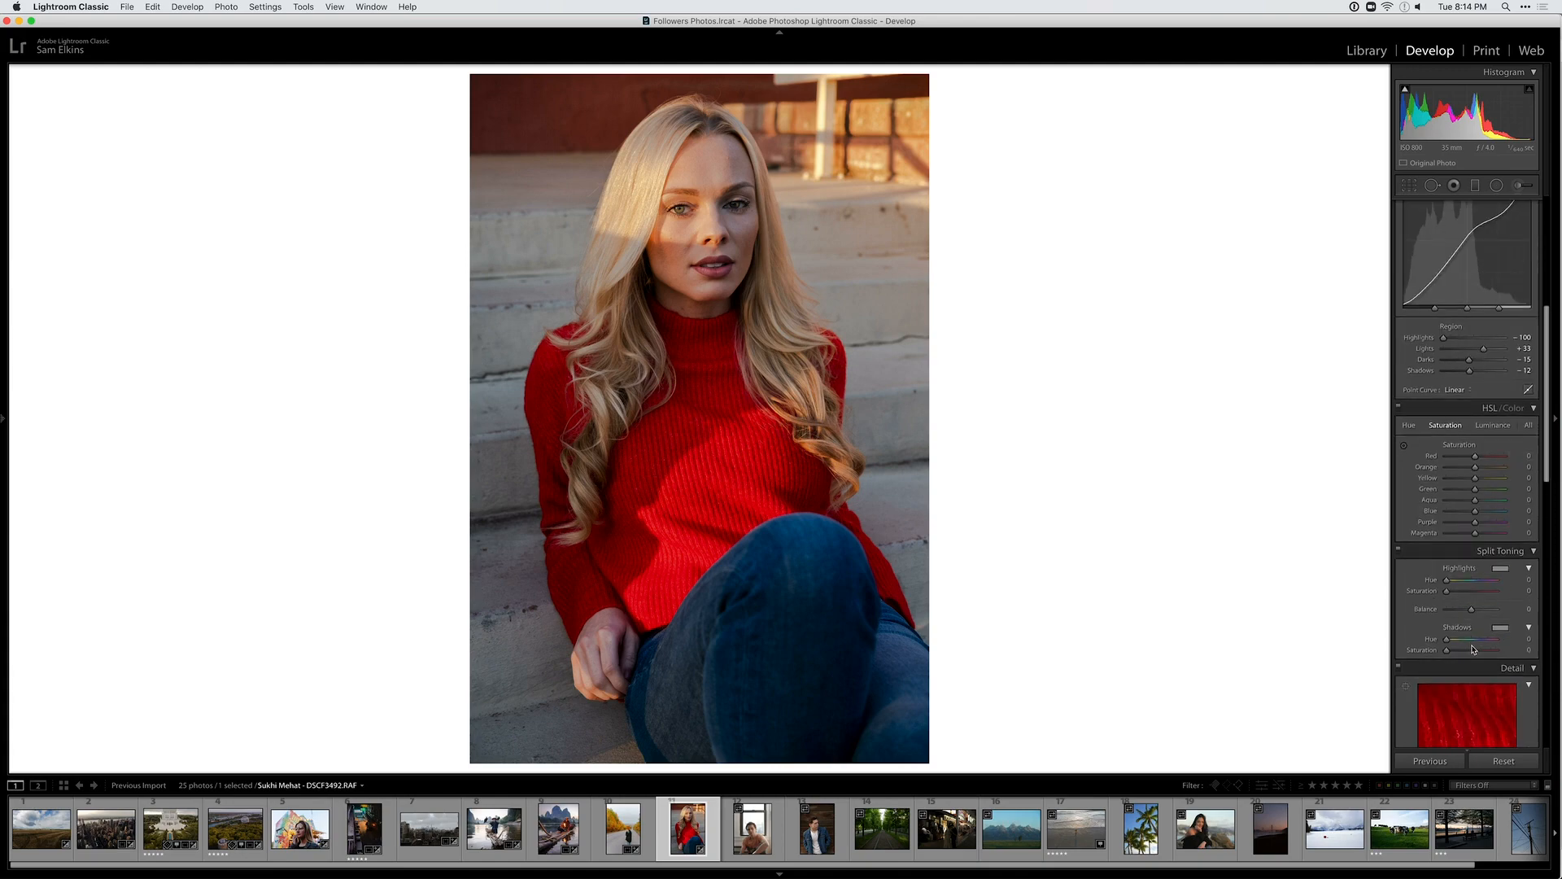
left_click(1504, 632)
left_click_drag(1337, 635, 1278, 614)
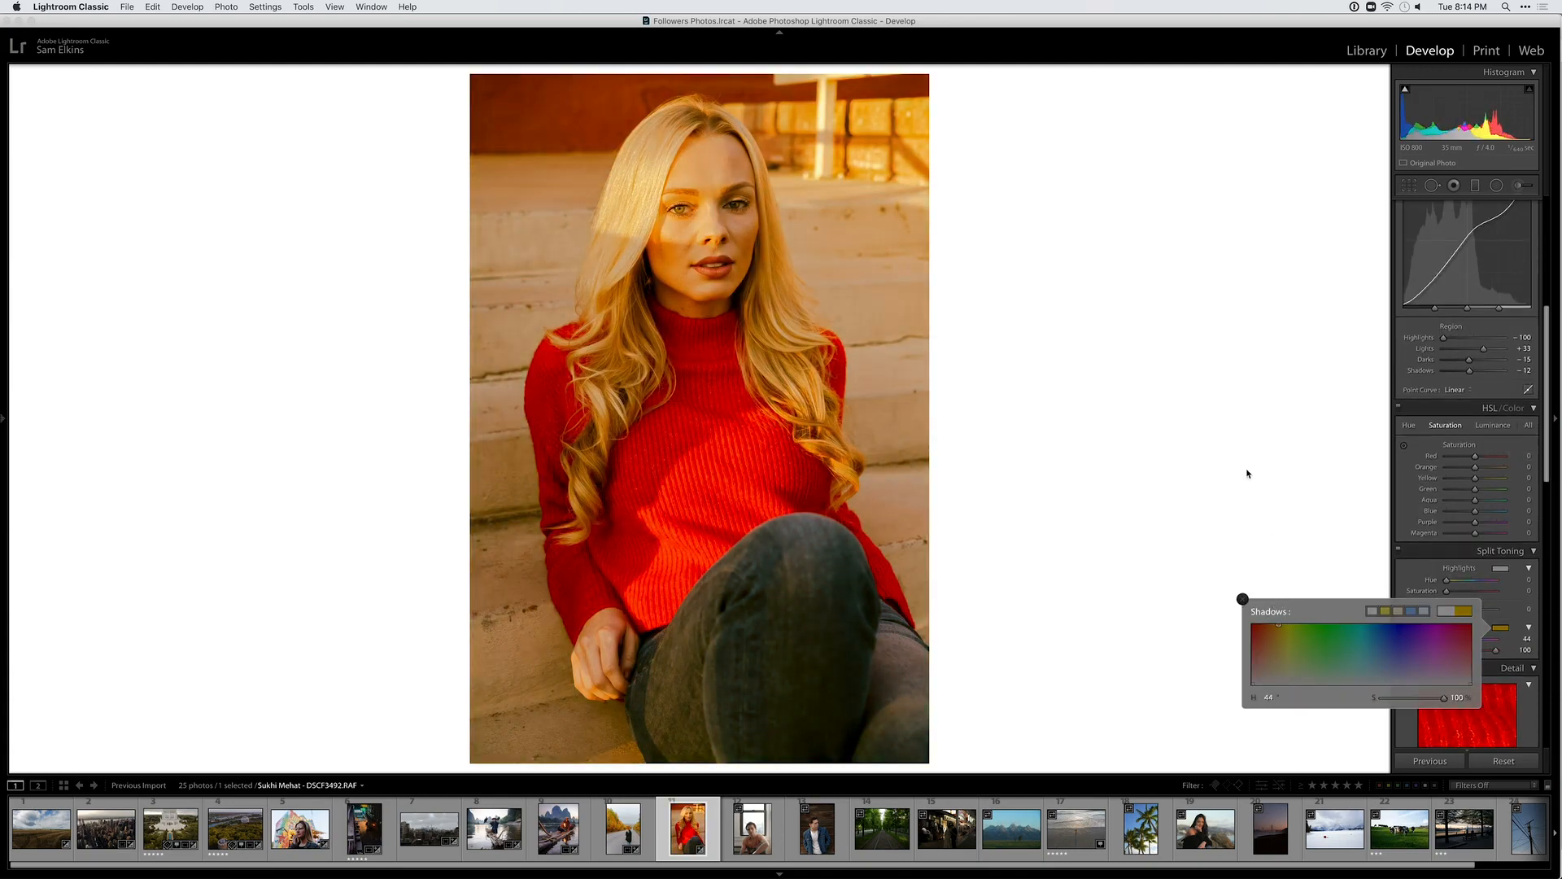
left_click(1243, 599)
left_click(1457, 651)
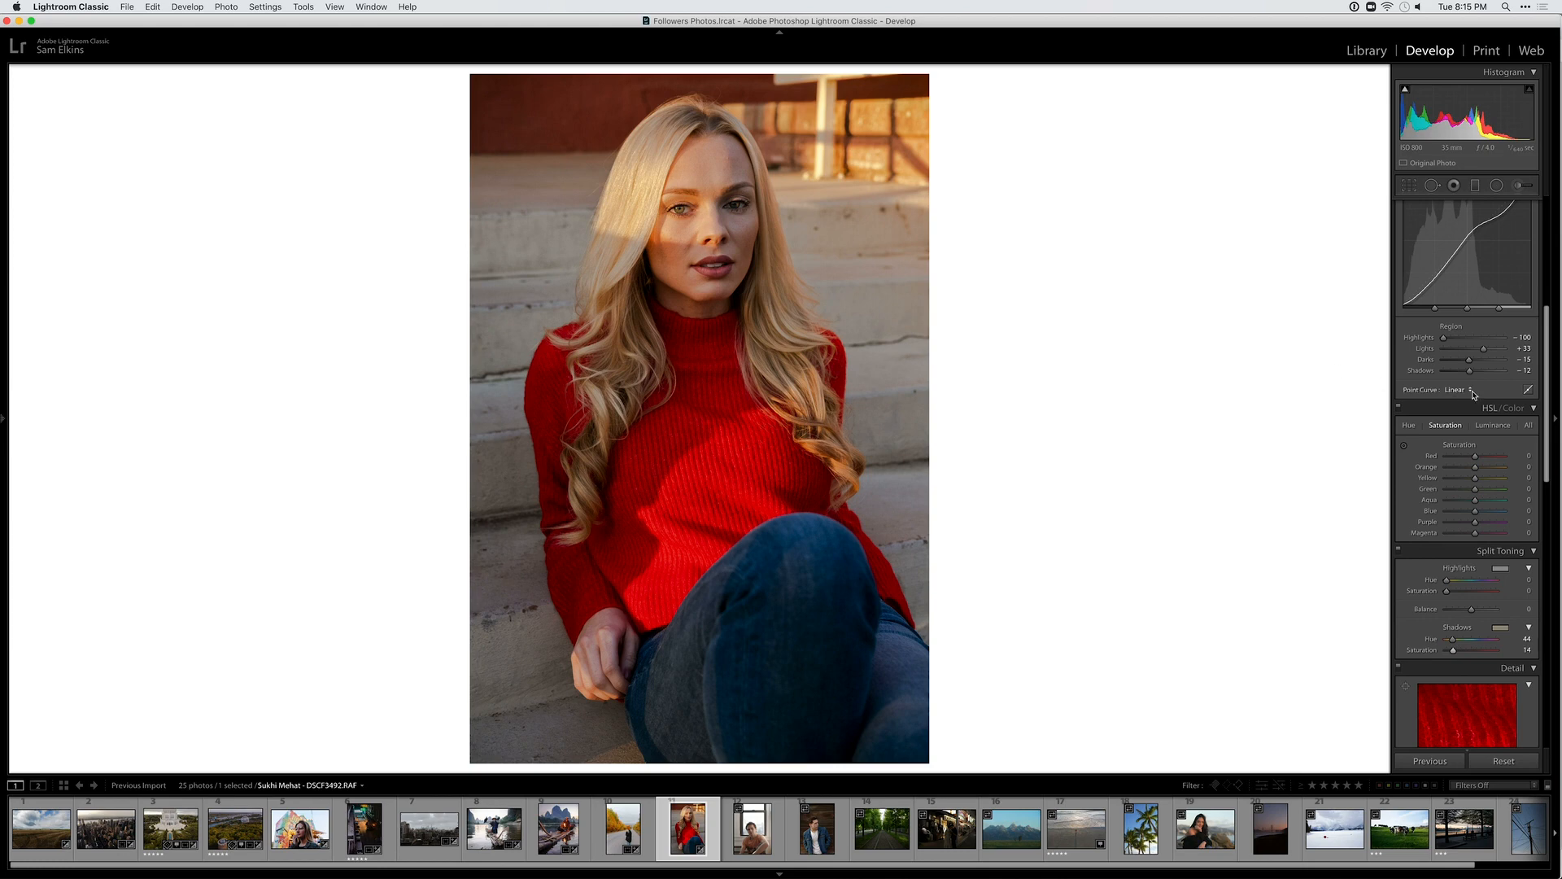
Reduce the red sweater's color with a targeted HSL saturation adjustment, bringing Red to −26 and Orange to −9
scroll(1490, 420, "up", 8)
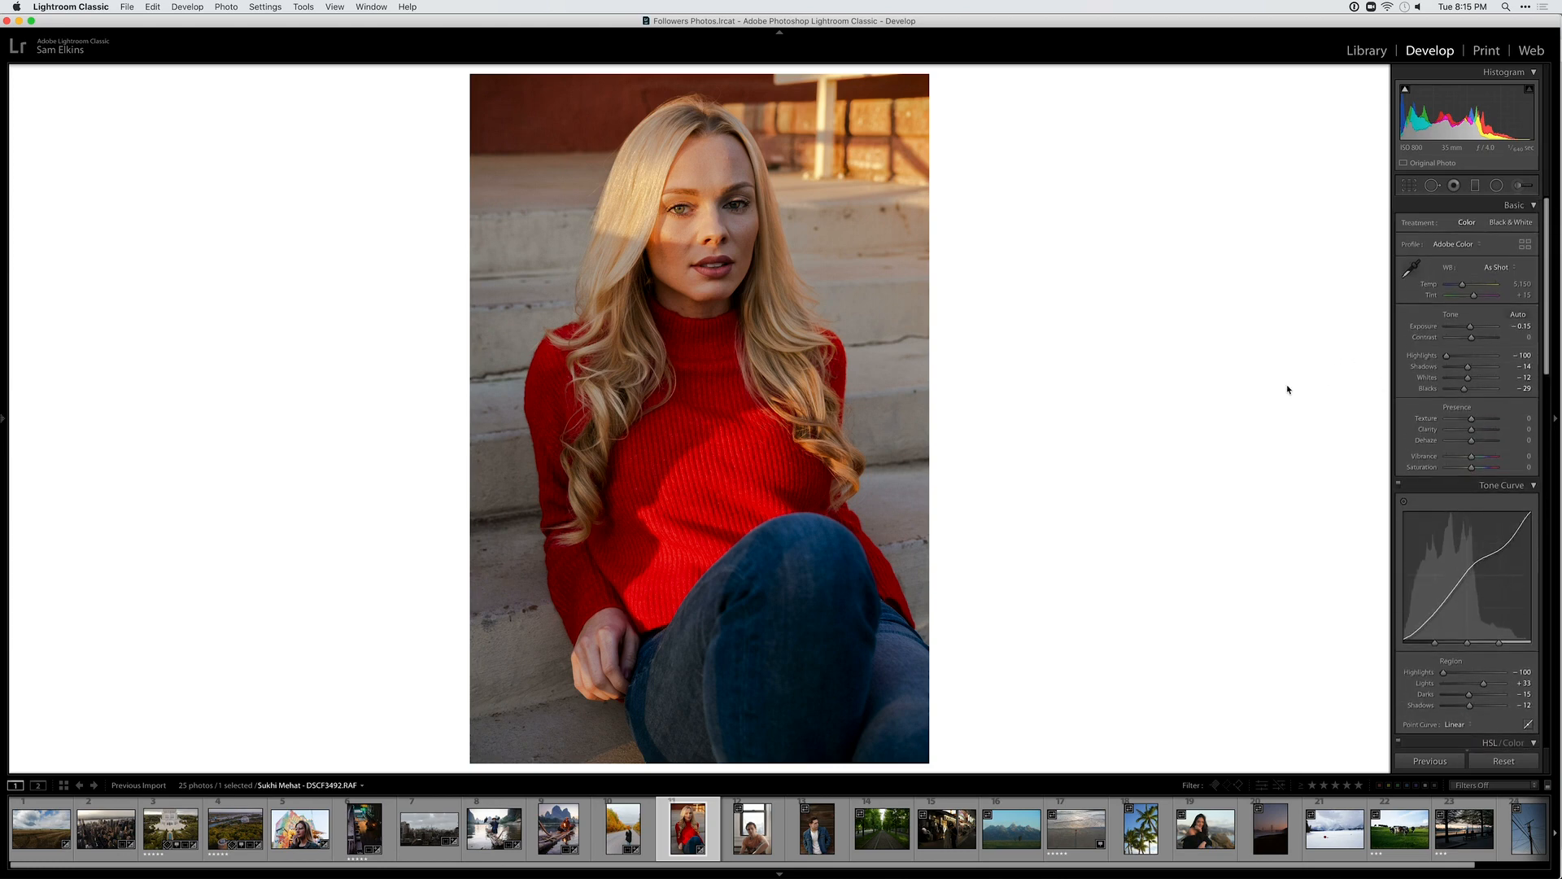
scroll(1490, 528, "down", 8)
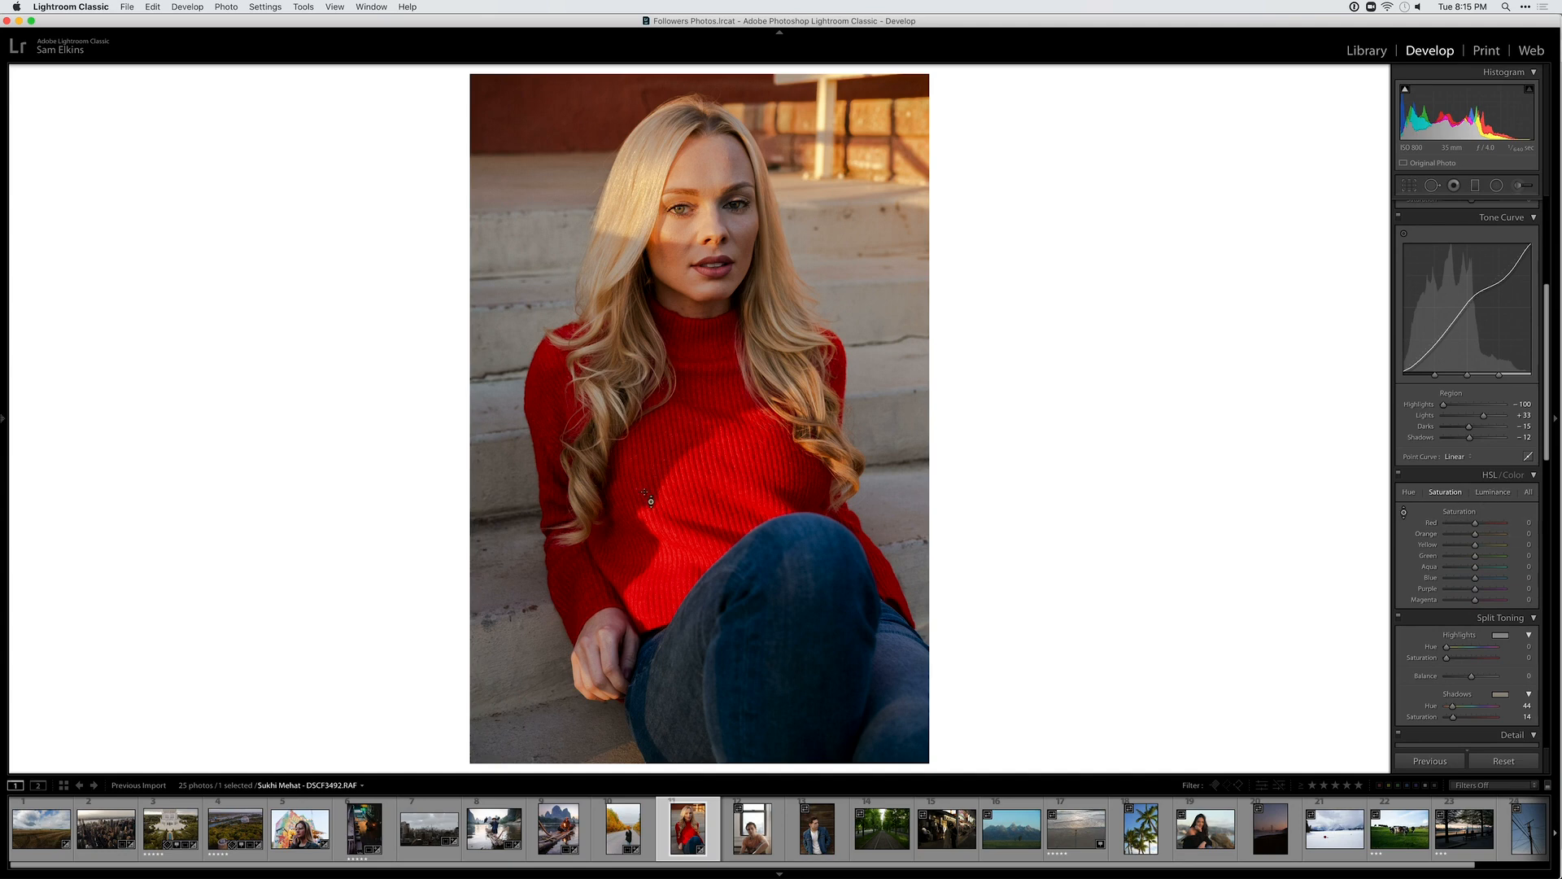
left_click_drag(671, 548, 670, 541)
left_click_drag(670, 555, 671, 558)
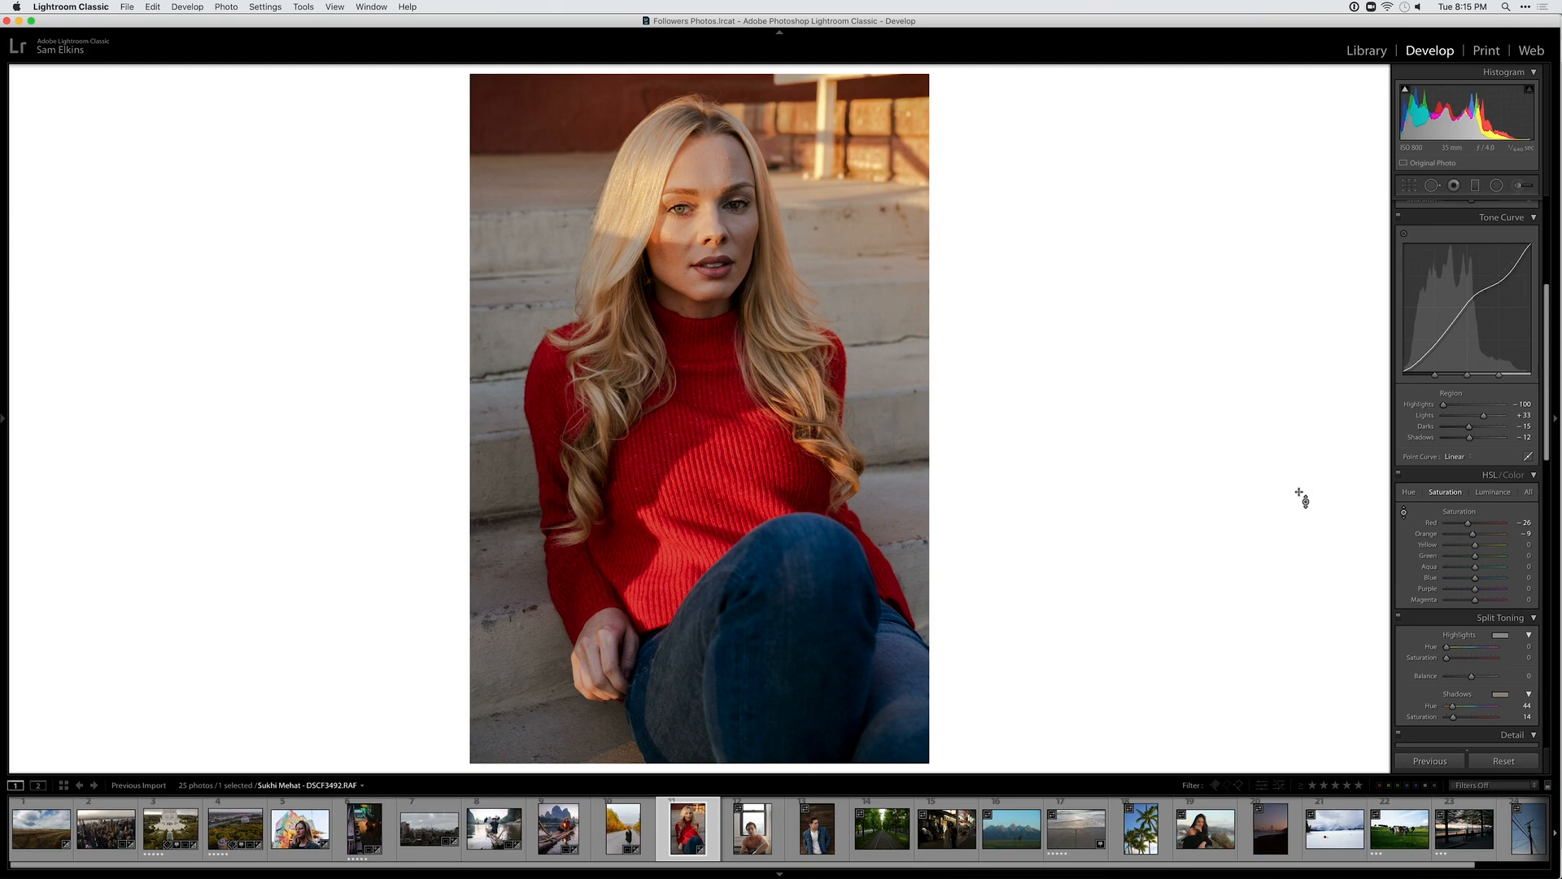
Compare the portrait with its original and inspect the face and sweater up close
key("backslash")
key("backslash")
key("z")
left_click_drag(748, 581, 759, 692)
left_click_drag(745, 268, 773, 671)
left_click_drag(706, 374, 688, 572)
key("z")
key("backslash")
key("backslash")
key("backslash")
key("backslash")
Set the portrait's white balance Temp to 5,079 and check it against the original
scroll(1464, 348, "up", 6)
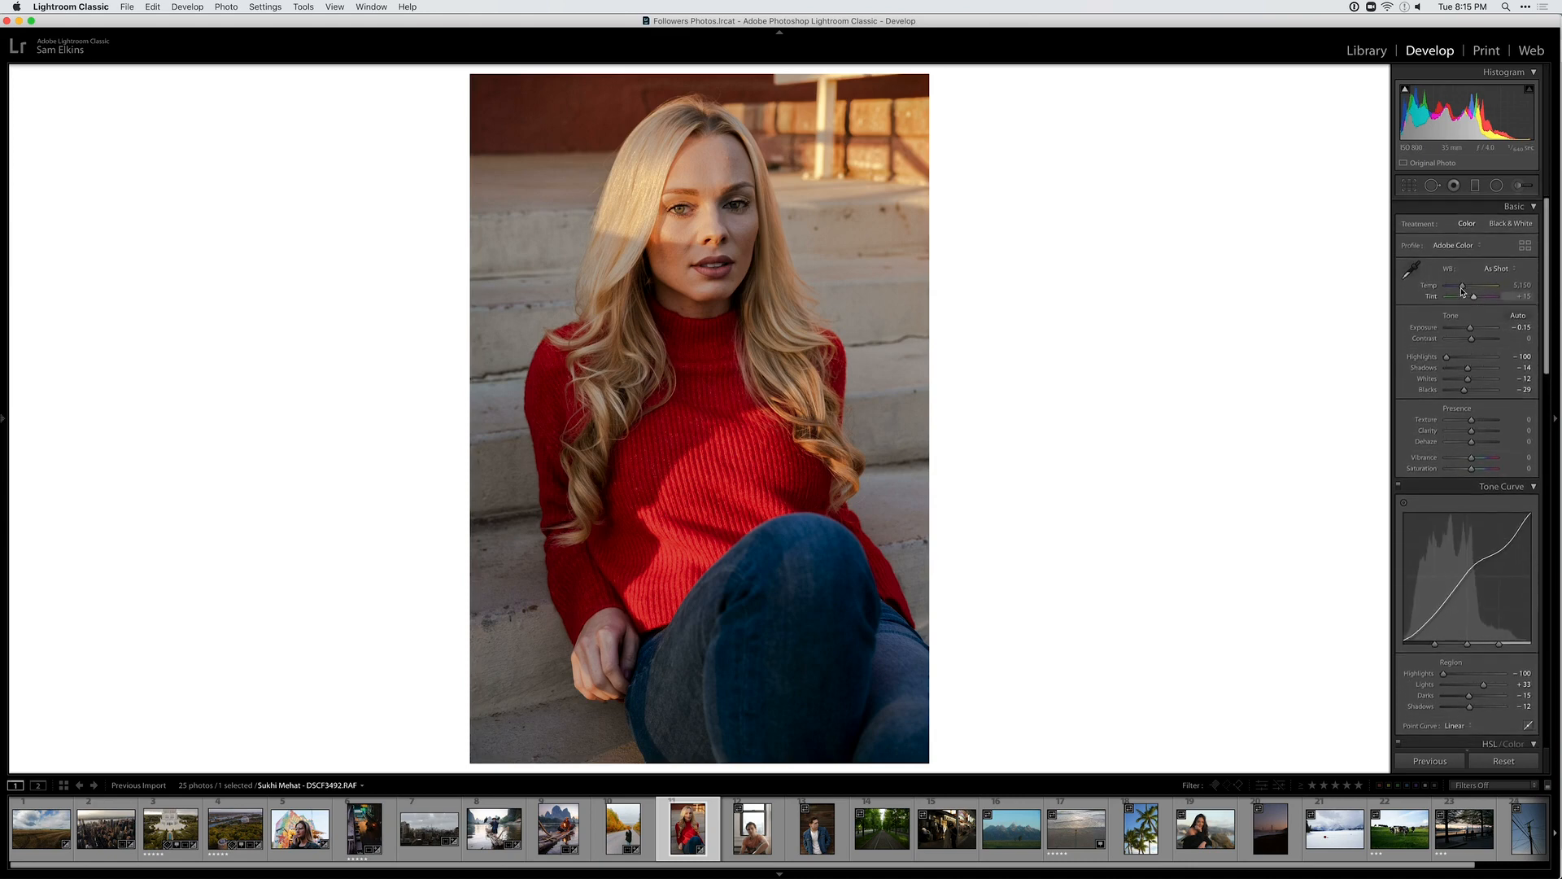
left_click_drag(1463, 286, 1463, 289)
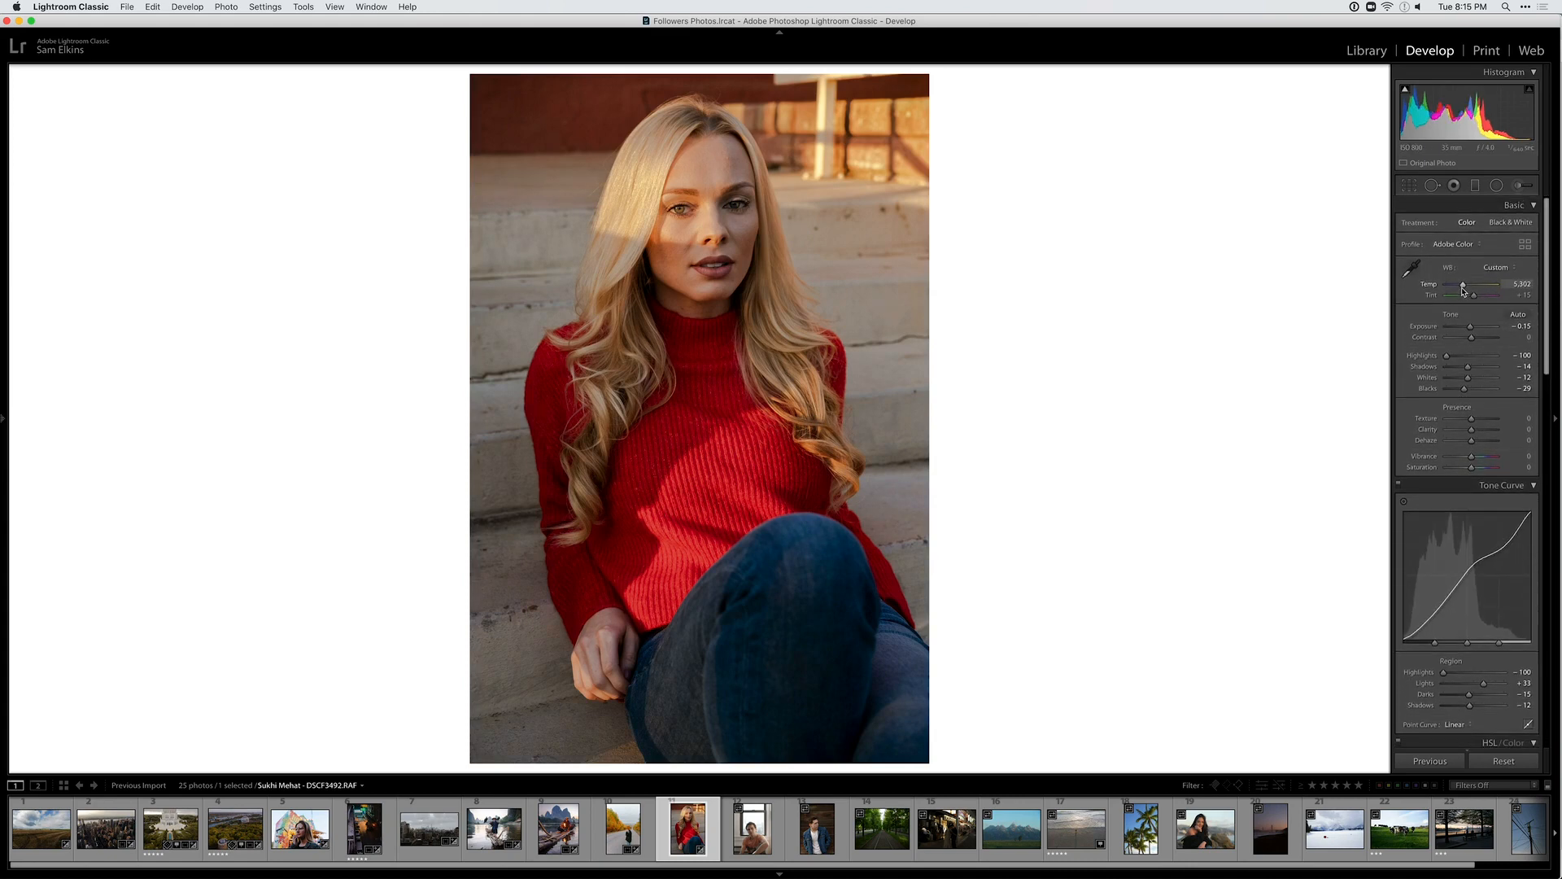
left_click_drag(1463, 290, 1462, 290)
key("backslash")
key("backslash")
Compare the face side by side with the original up close and lower Exposure to −0.35
key("y")
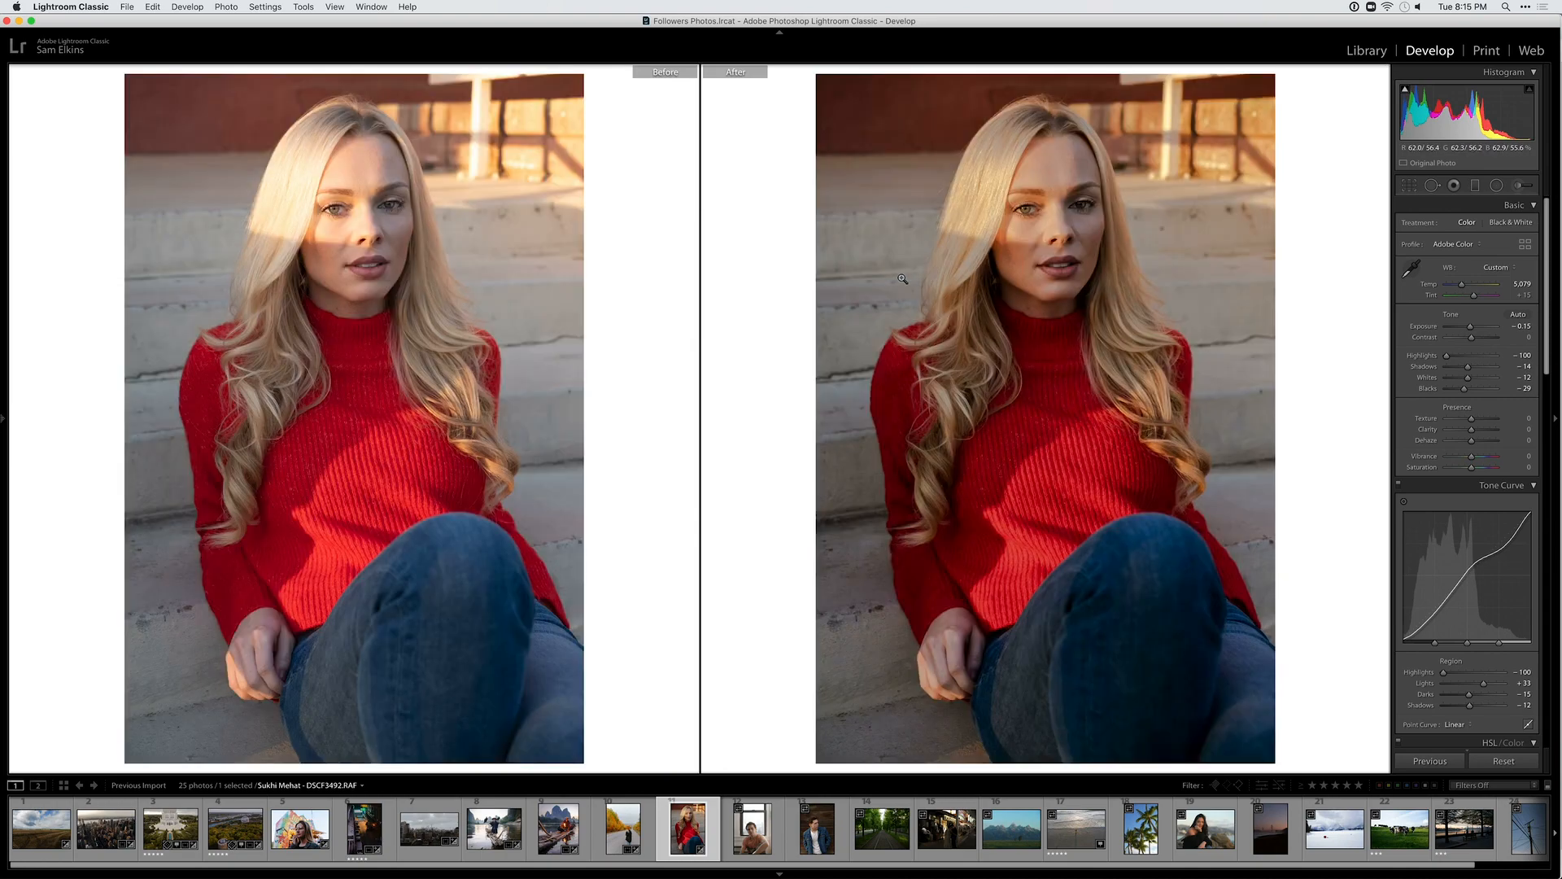
left_click(903, 279)
left_click_drag(1070, 472, 1146, 380)
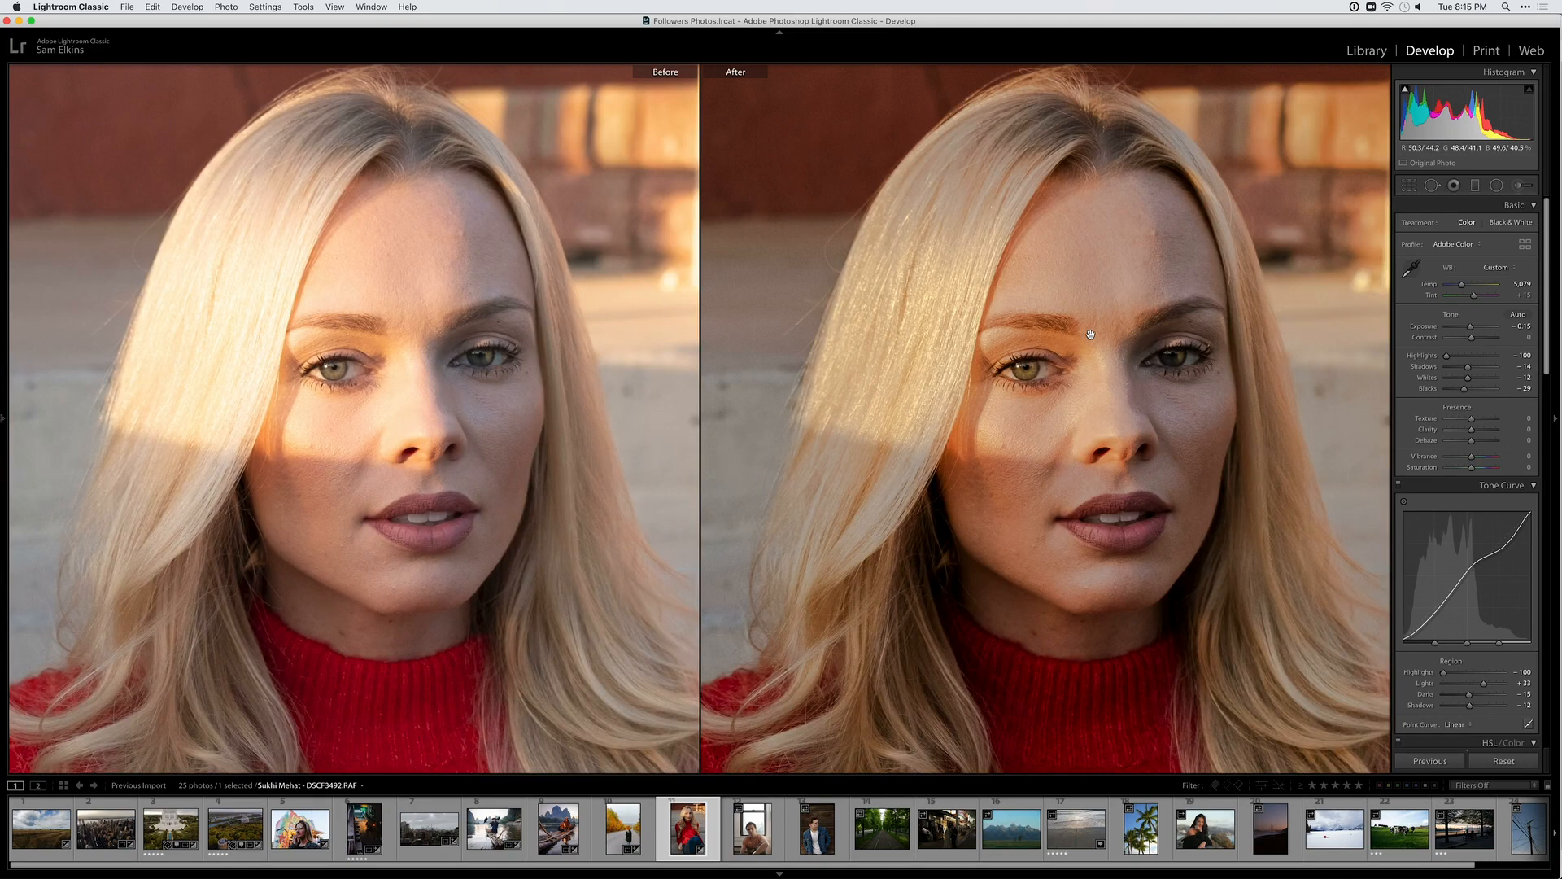
left_click_drag(1471, 327, 1473, 330)
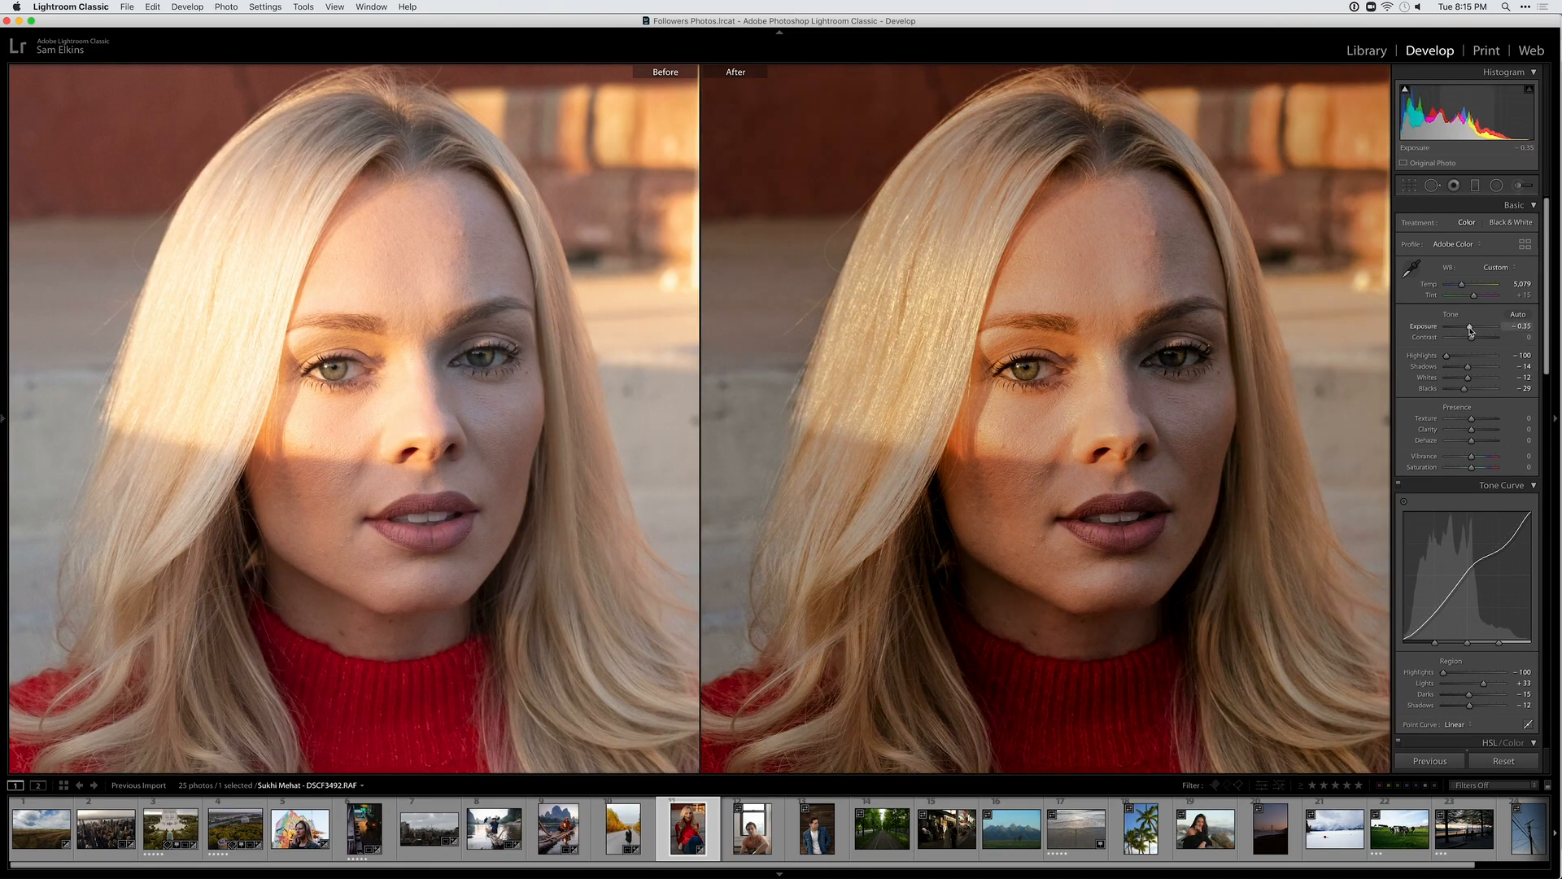
left_click(1116, 338)
key("y")
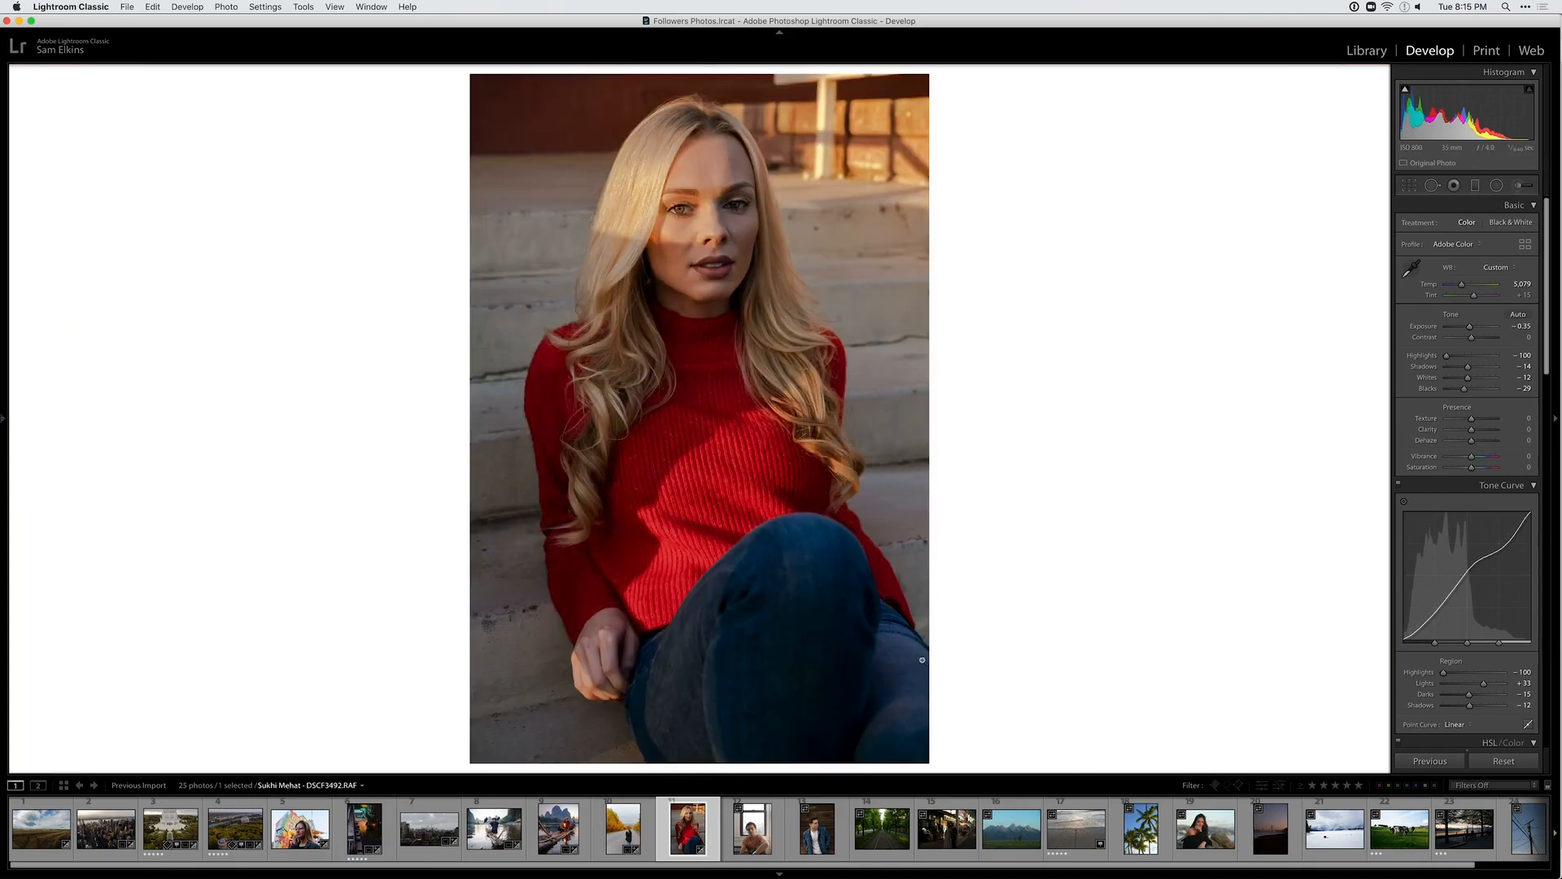
Paint an adjustment brush mask over the woman's jeans and raise its Shadows to 100
left_click(1522, 189)
mouse_move(684, 694)
left_mouse_down()
mouse_move(850, 670)
mouse_move(791, 704)
mouse_move(837, 716)
left_mouse_up()
left_click_drag(1487, 299, 1511, 302)
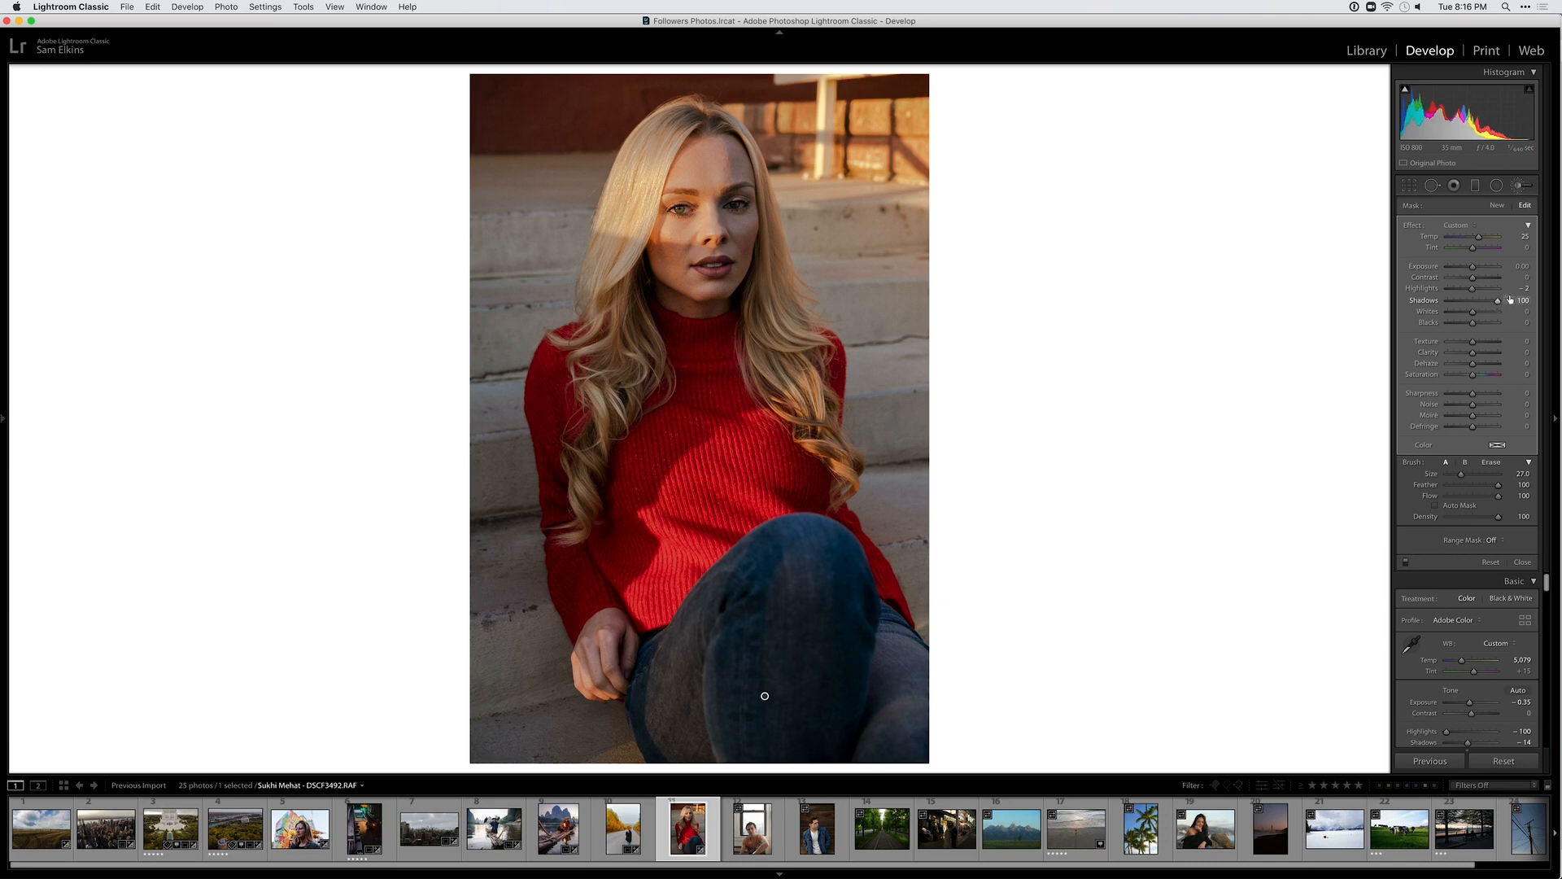
Reset Temp on the jeans' brush mask and raise its Exposure to 0.19
key("k")
left_click(1517, 187)
double_click(1436, 239)
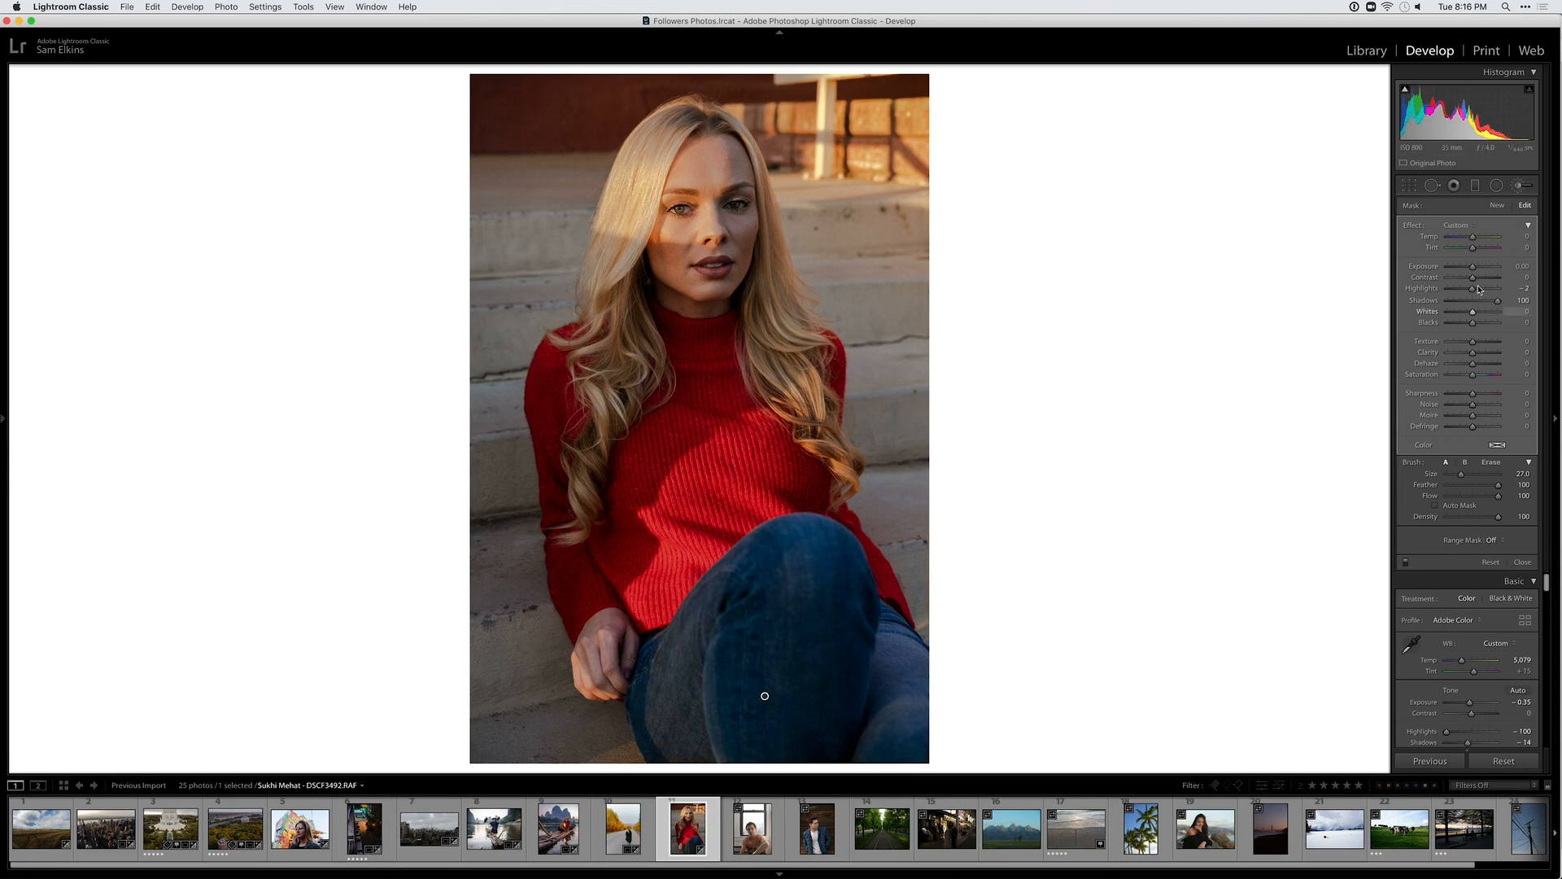
left_click_drag(1474, 272, 1475, 271)
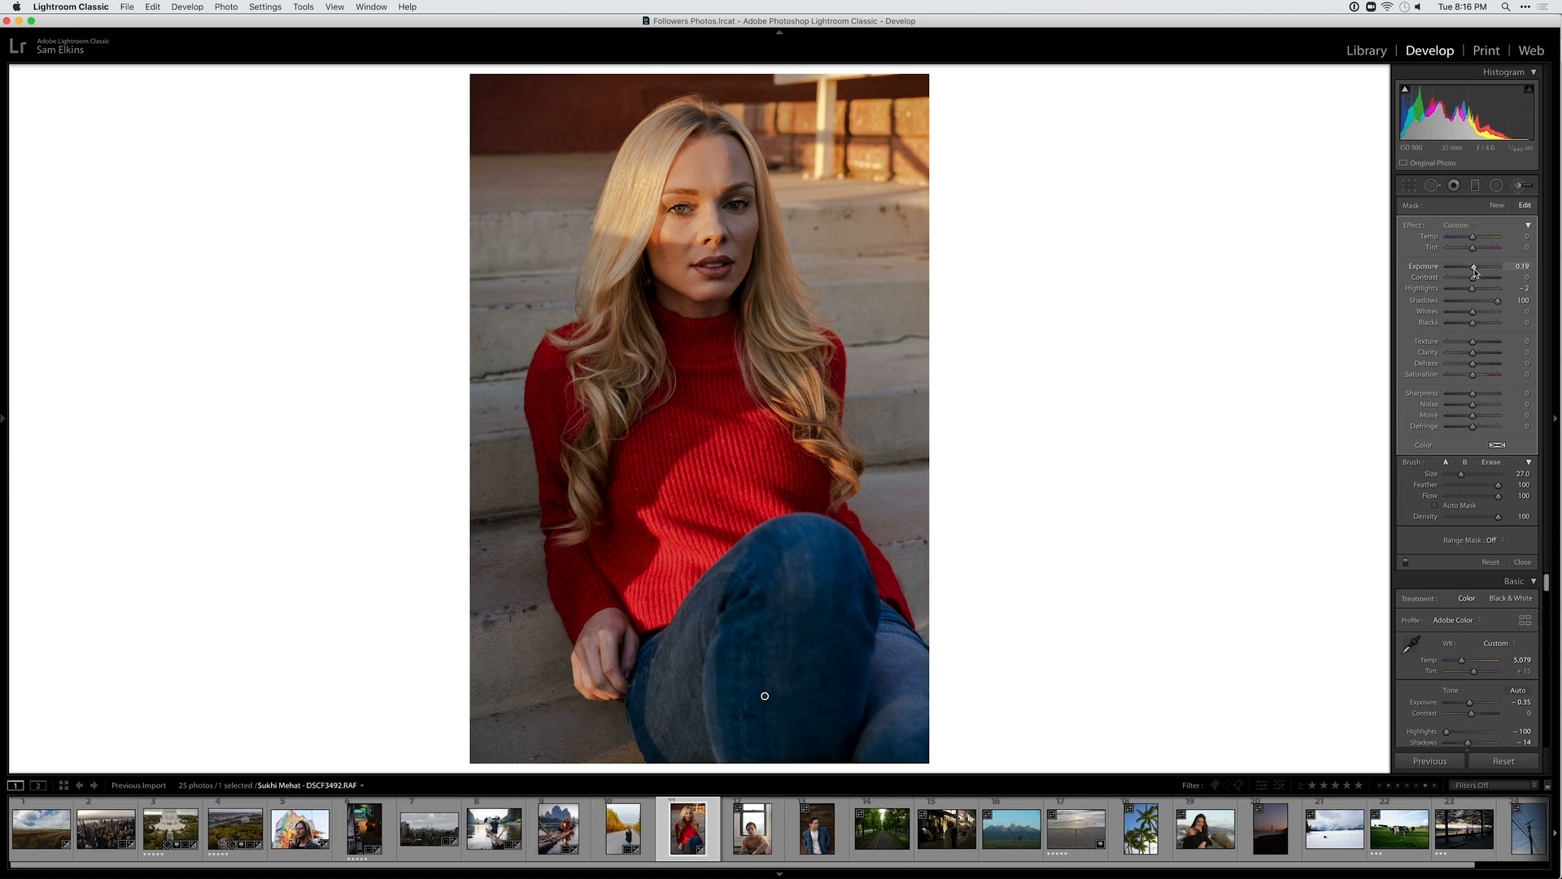
Leave the adjustment brush and compare the red-sweater portrait with its unedited version
key("k")
key("backslash")
key("backslash")
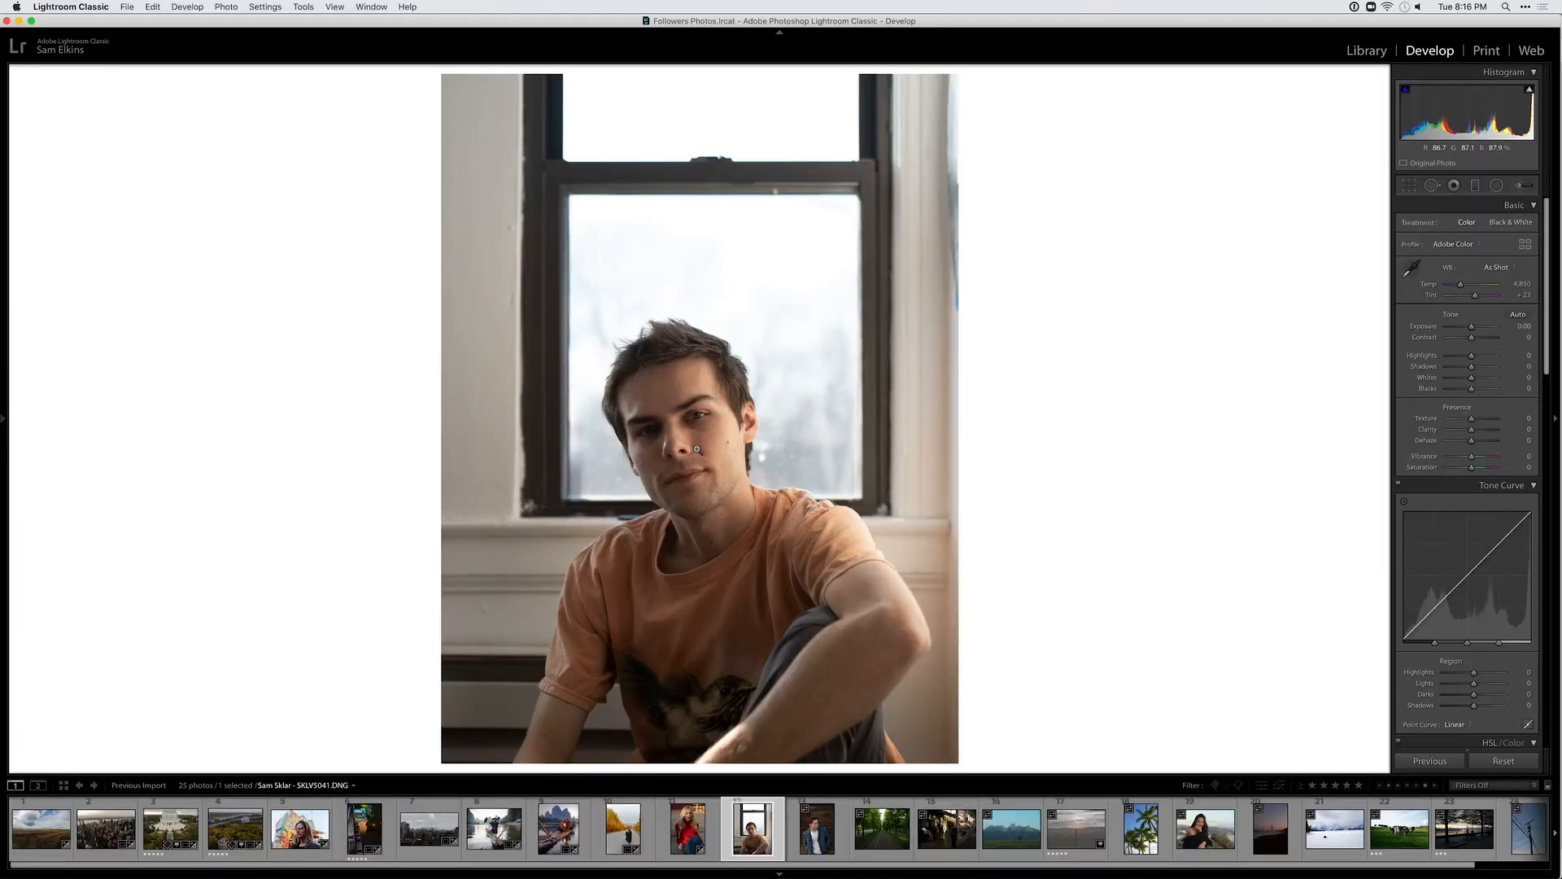
Adjust the window portrait's tone curve to Highlights −100, Lights +50, Darks −23 and Shadows −22, and set the exposure to +0.50
left_click(696, 449)
left_click(674, 440)
left_click_drag(1475, 676, 1378, 662)
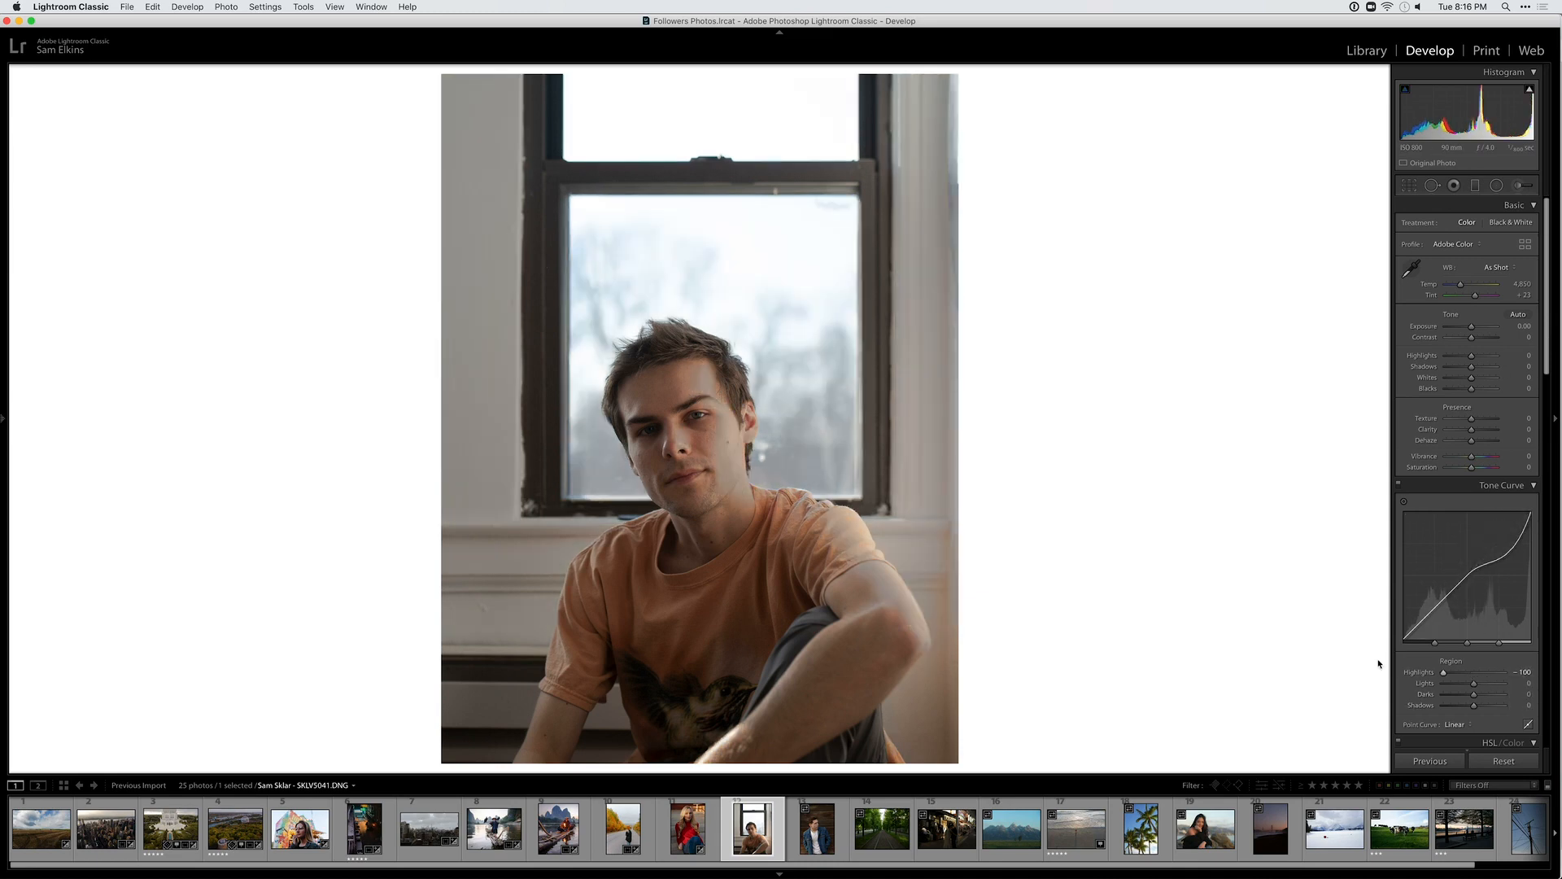
mouse_move(1473, 683)
left_mouse_down()
mouse_move(1490, 688)
mouse_move(1469, 707)
left_mouse_up()
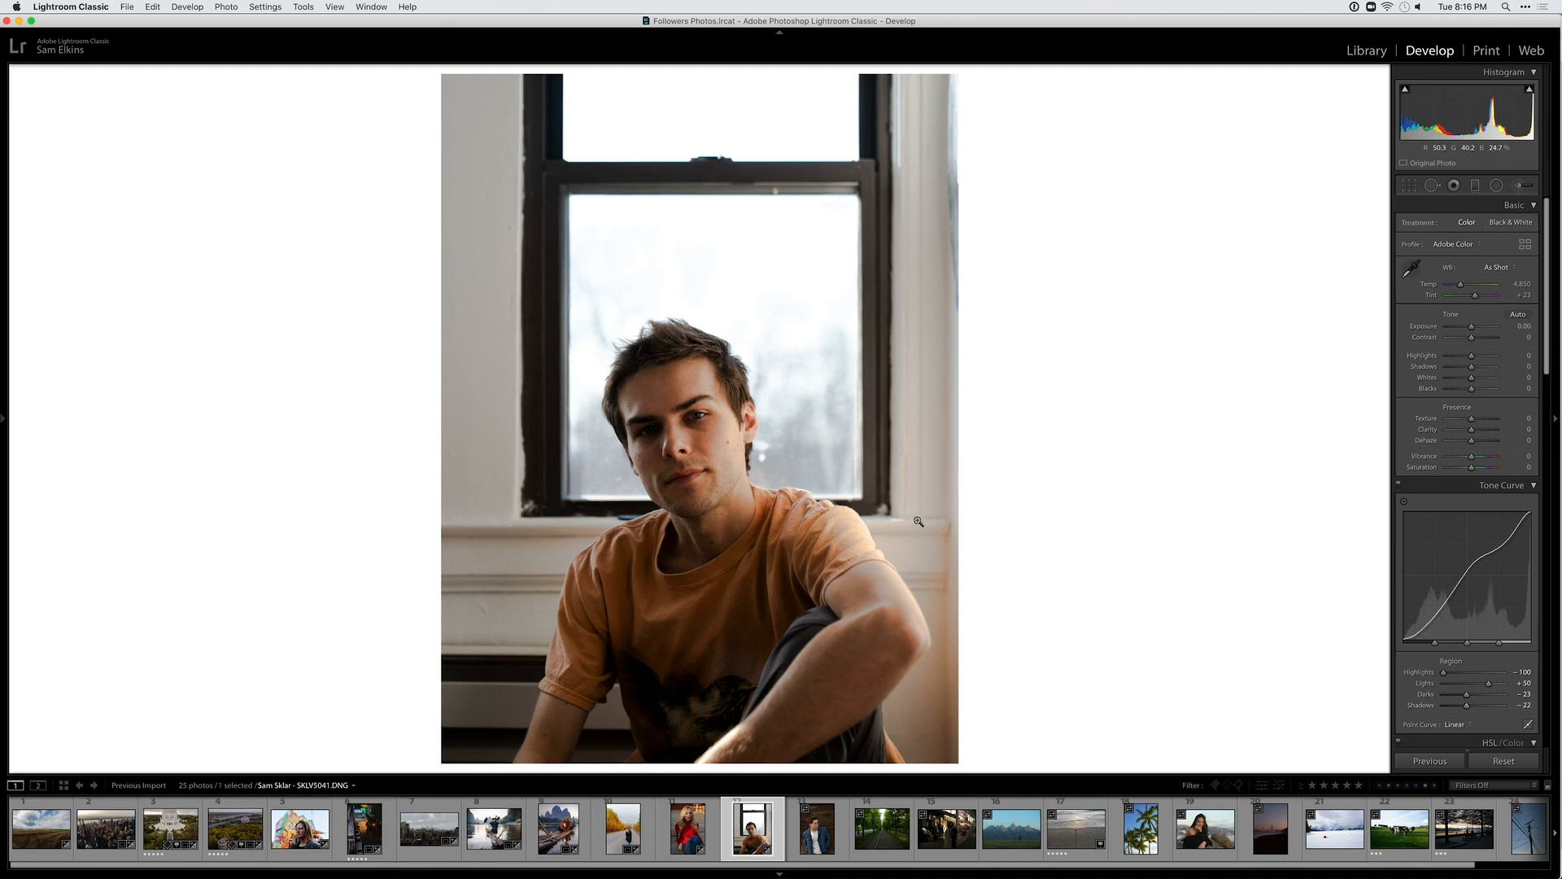
left_click_drag(1471, 326, 1474, 329)
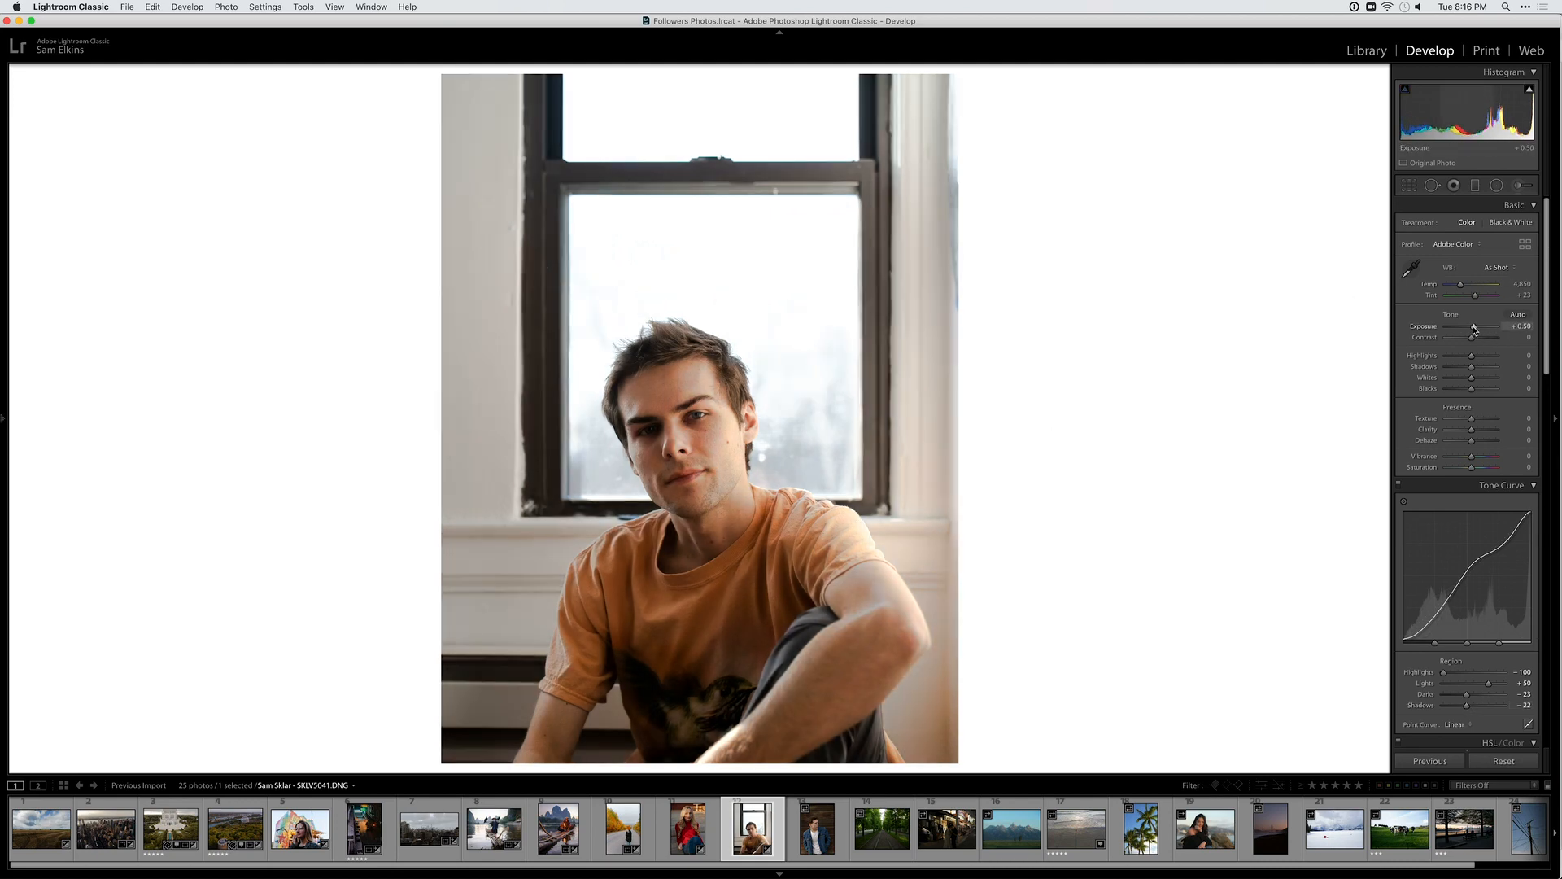
Enable lens profile corrections and chromatic aberration removal for the window portrait
scroll(1499, 423, "down", 15)
scroll(1500, 424, "down", 2)
left_click(1445, 711)
scroll(1440, 691, "down", 5)
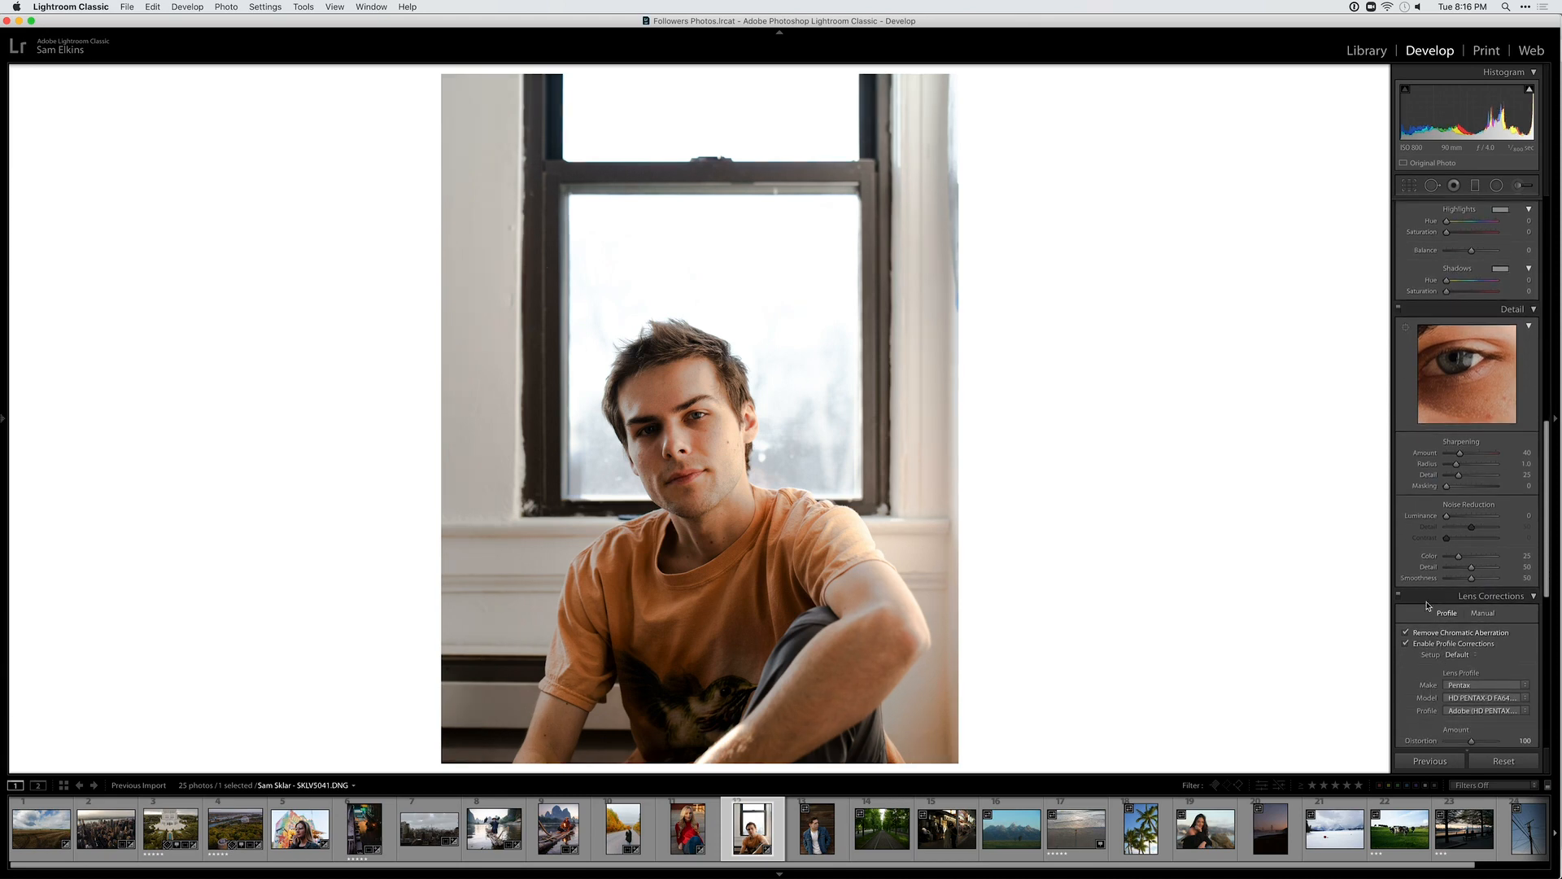
scroll(1425, 584, "up", 15)
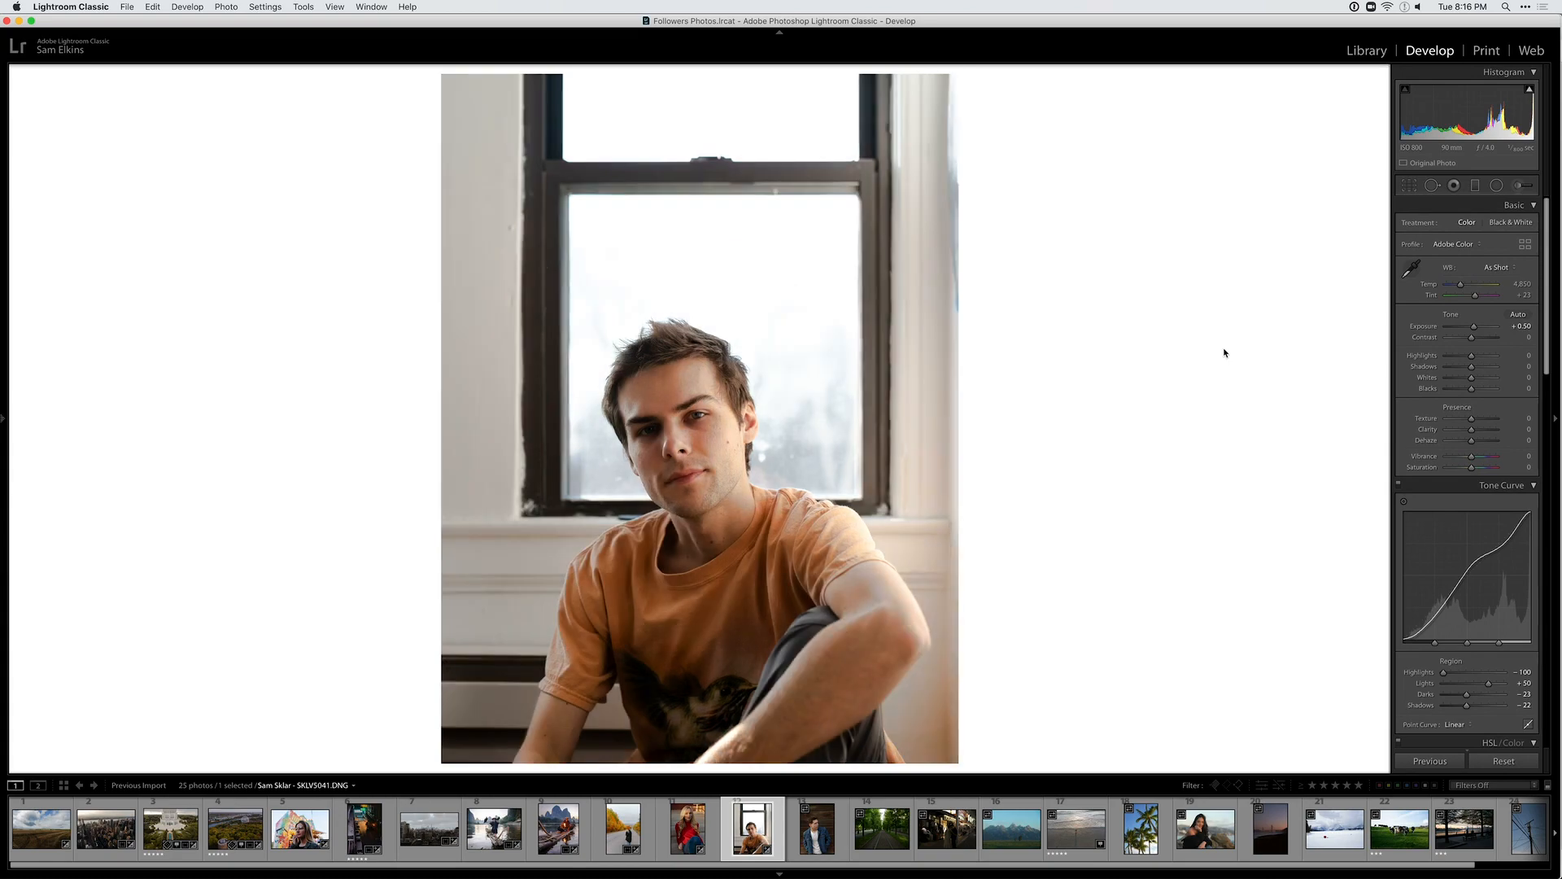
Straighten the window portrait with a slight crop rotation and compare it with the unedited version
key("r")
left_click_drag(1113, 447, 1122, 444)
key("r")
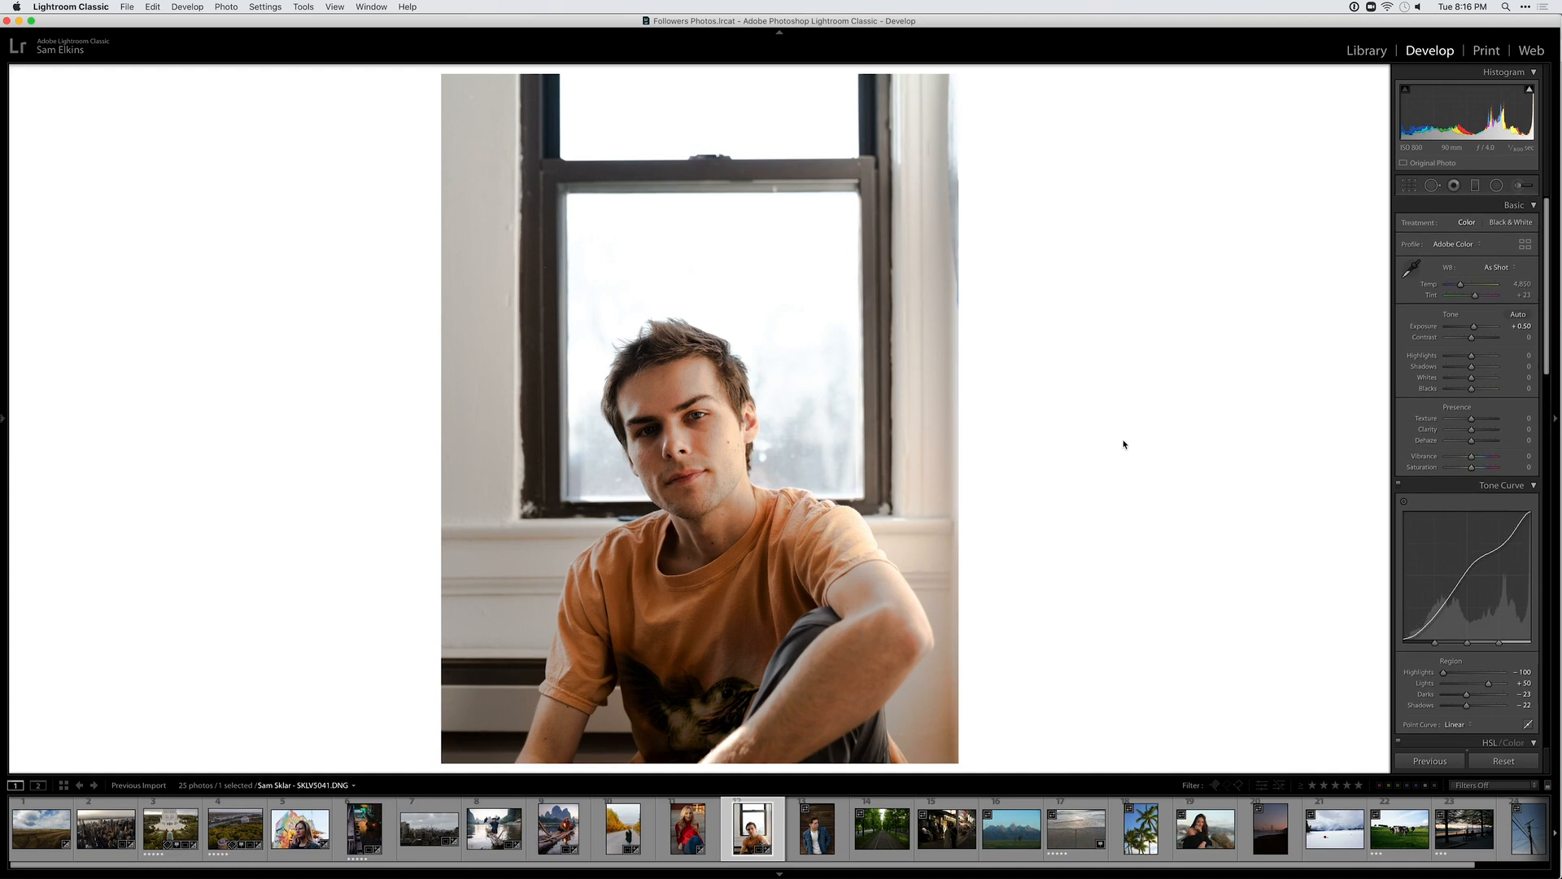
key("backslash")
key("backslash")
Set the basic tone to Highlights −100, Shadows −12, Whites +39, Blacks +5 and Exposure +0.60, and compare with the original
left_click_drag(1469, 358, 1354, 376)
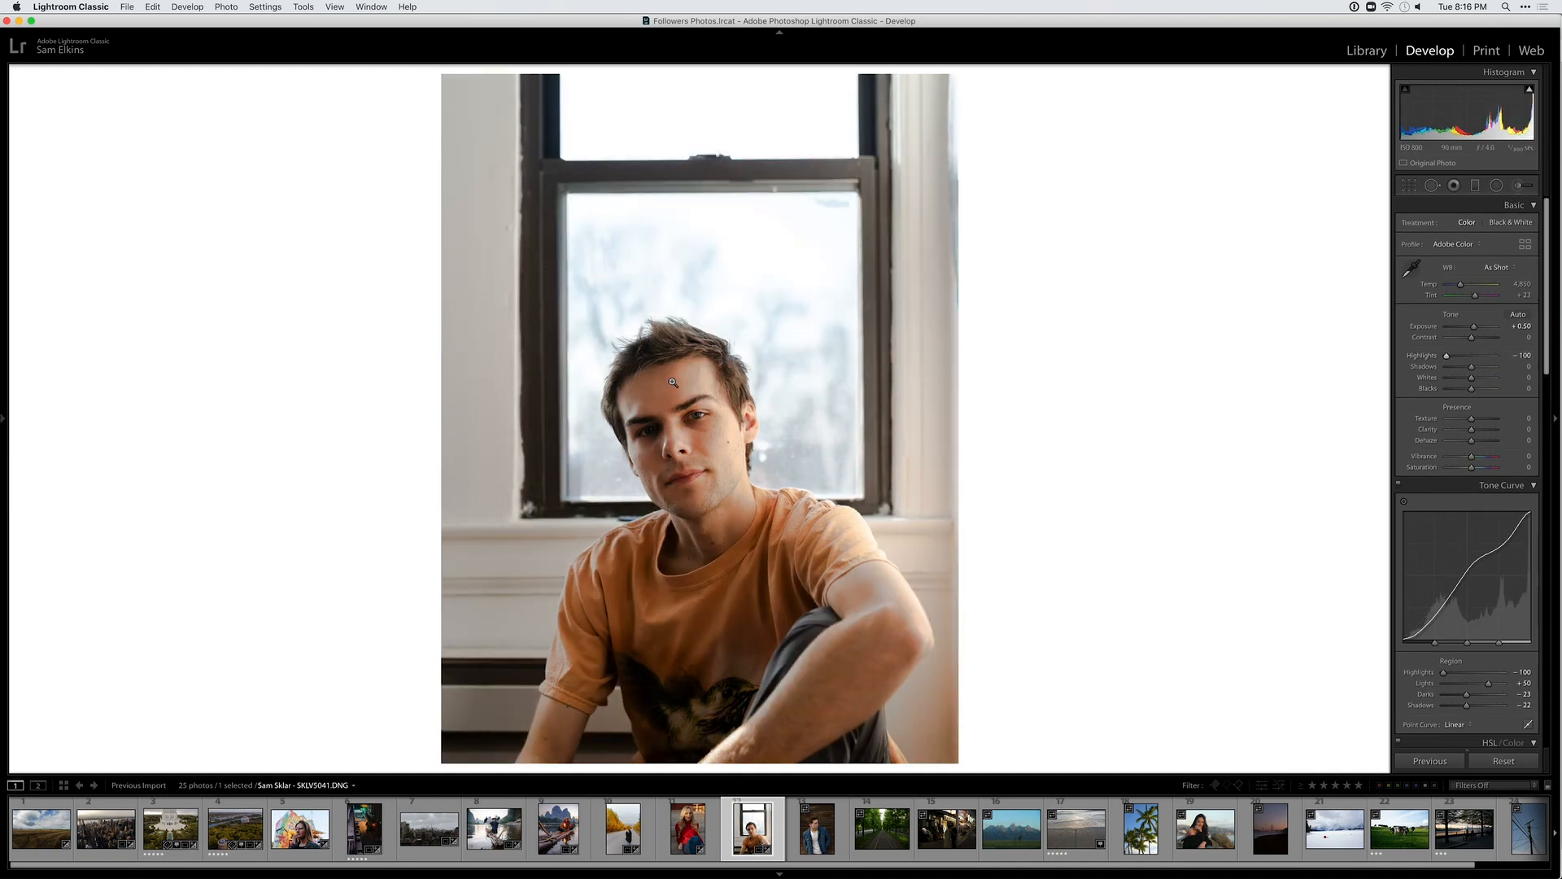
mouse_move(1471, 366)
left_mouse_down()
mouse_move(1487, 380)
mouse_move(1469, 395)
left_mouse_up()
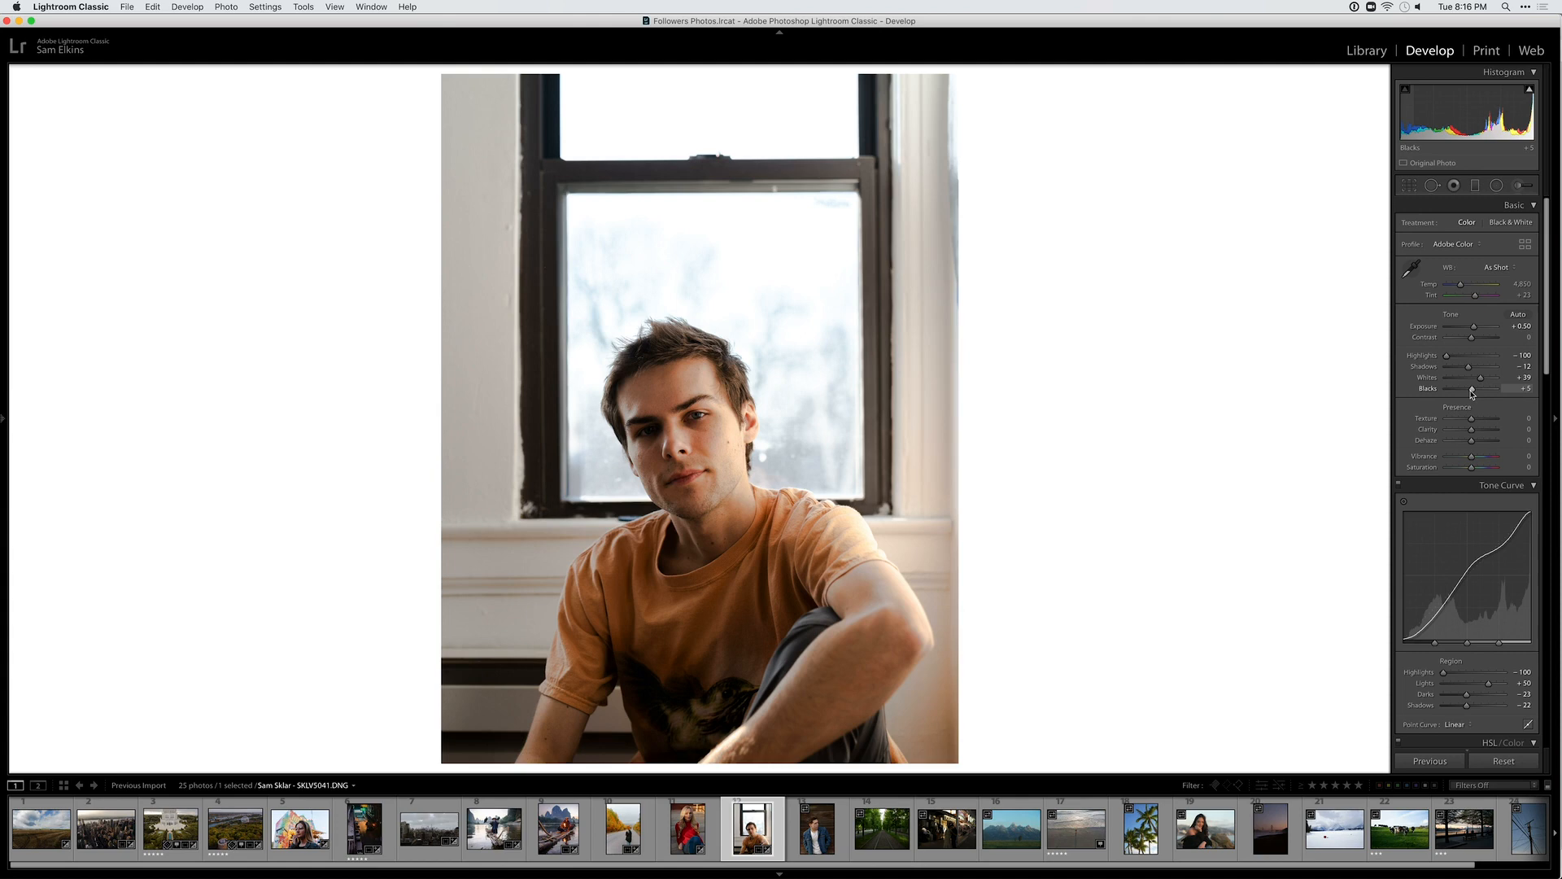
key("equal")
key("backslash")
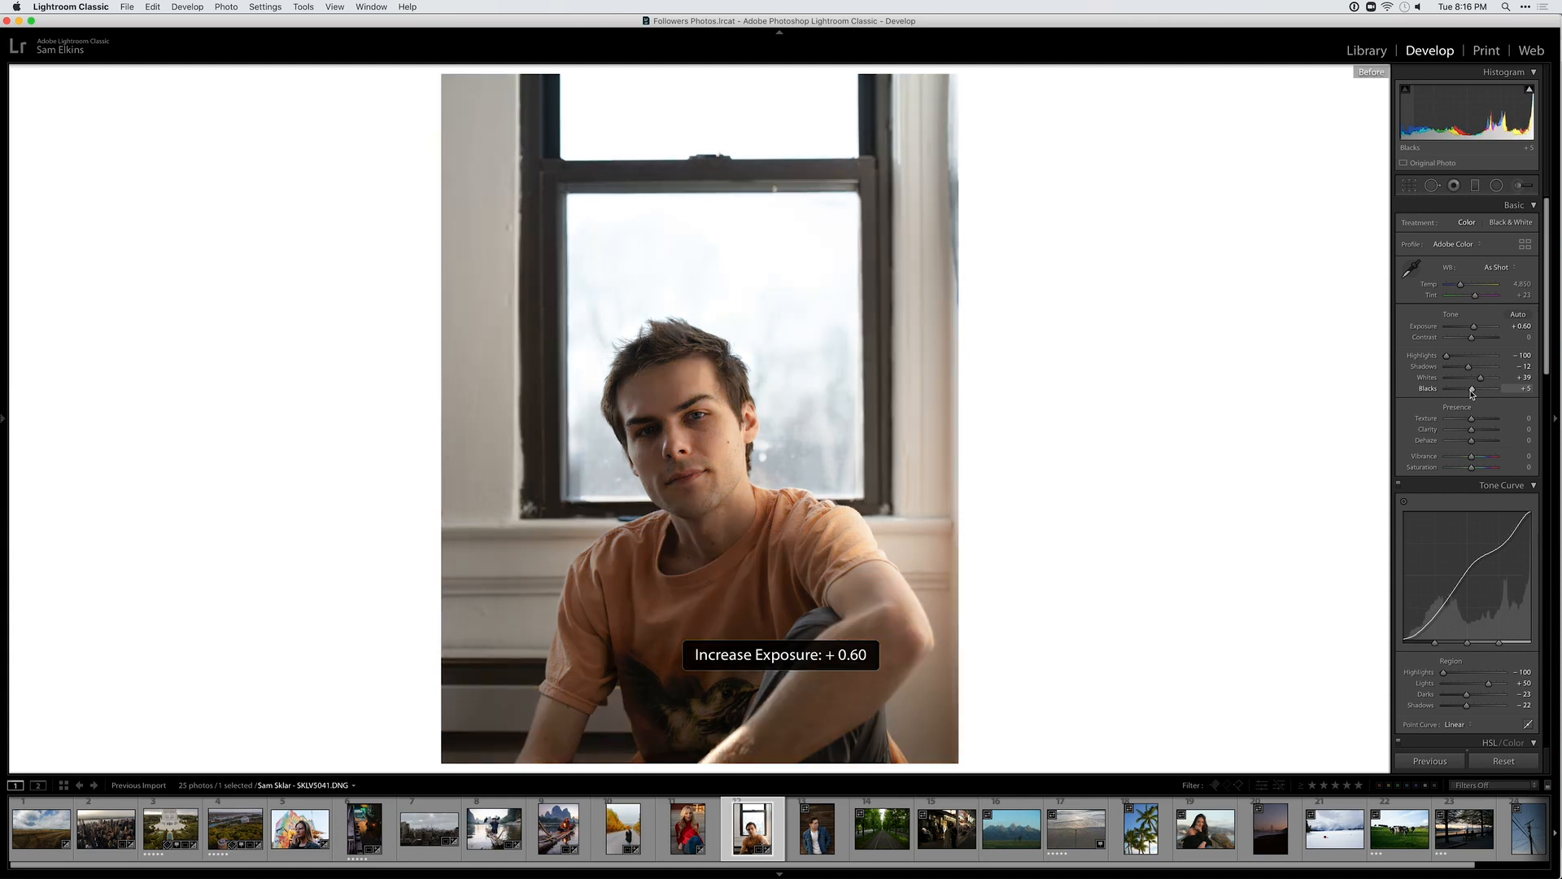
key("backslash")
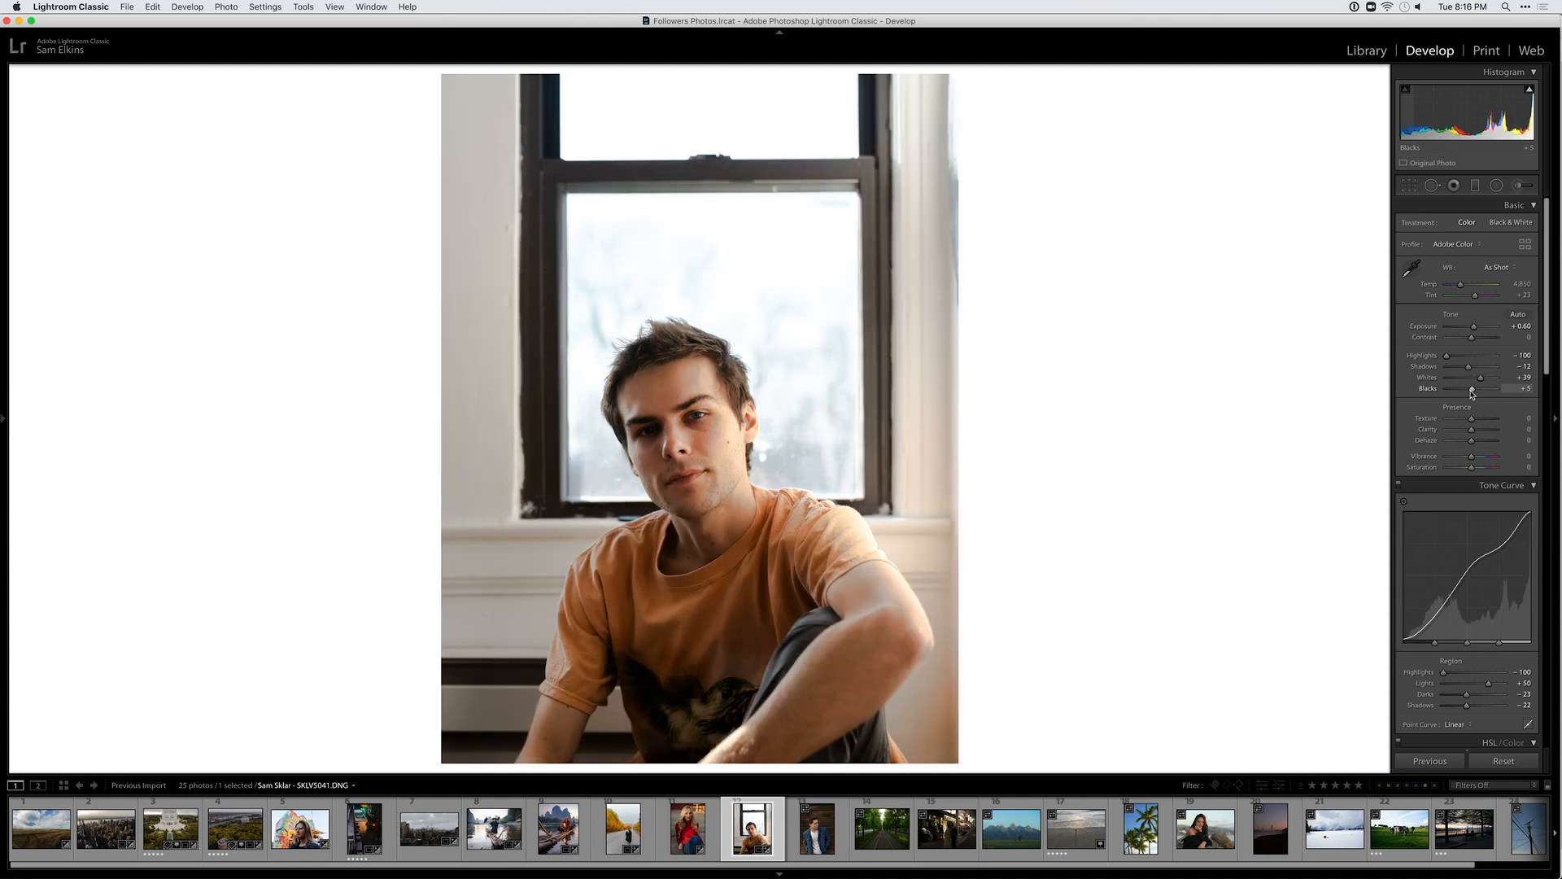
Reduce the tone curve's Lights to +18, raise the exposure to +0.80, and check the before and after
left_click_drag(1488, 683, 1479, 688)
key("equal")
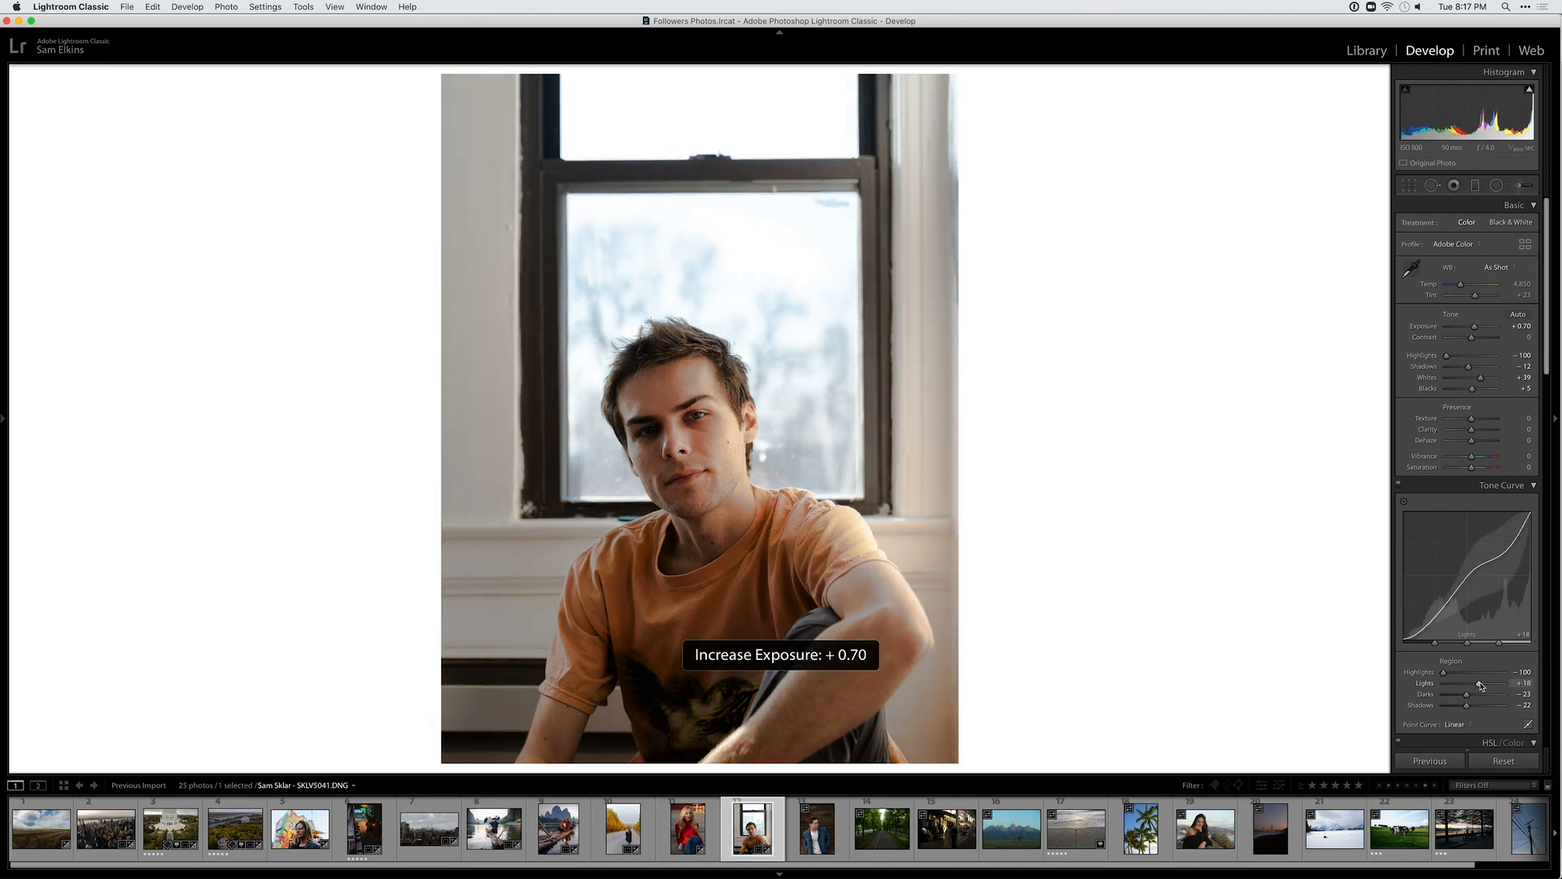
key("equal")
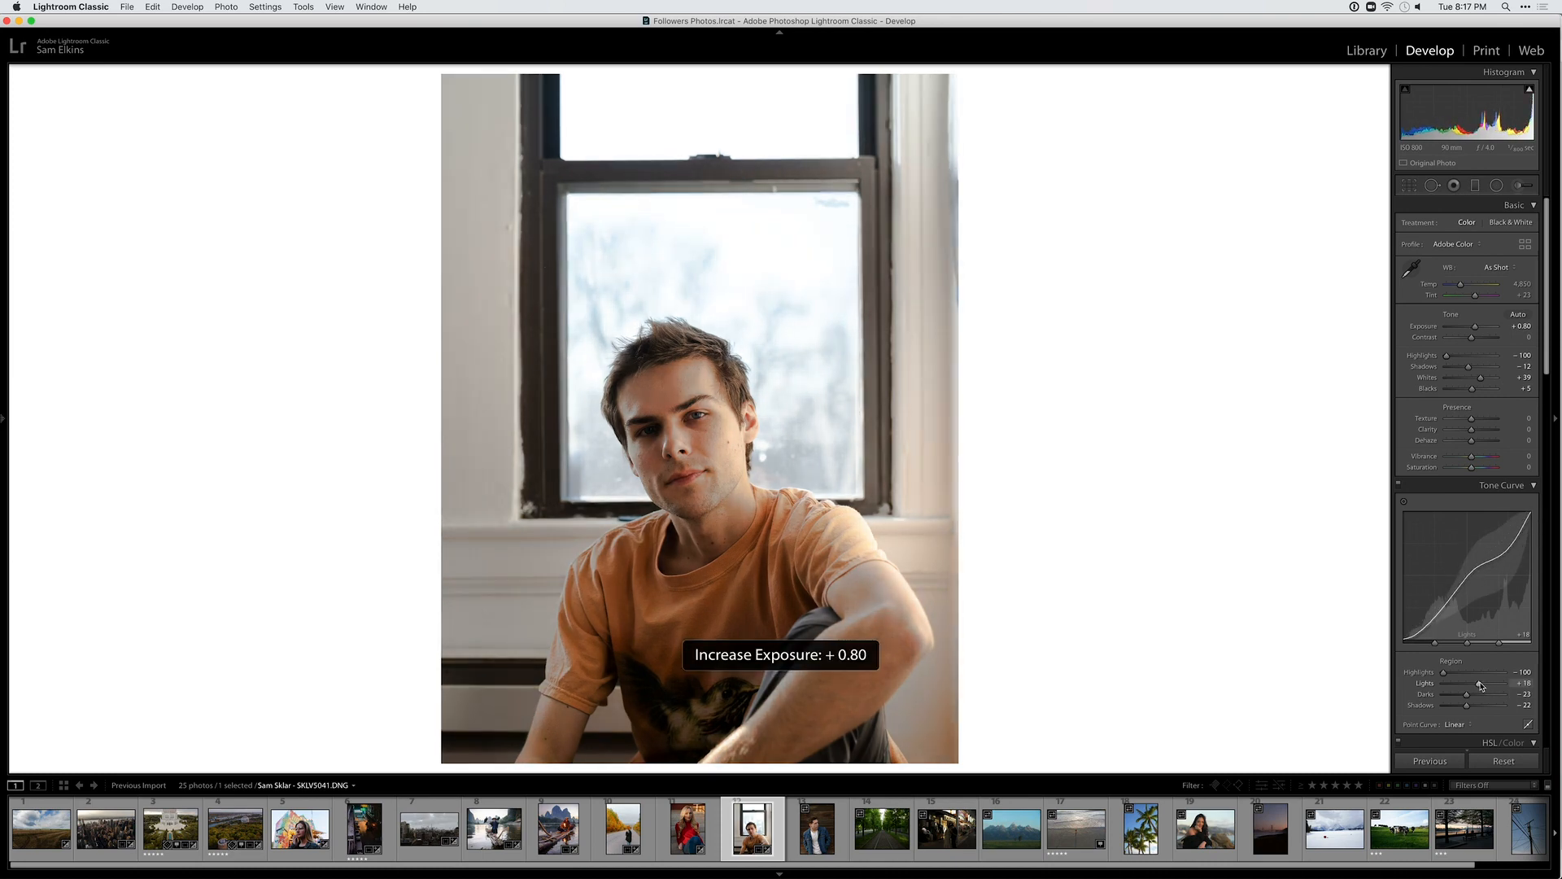
key("backslash")
key("backslash")
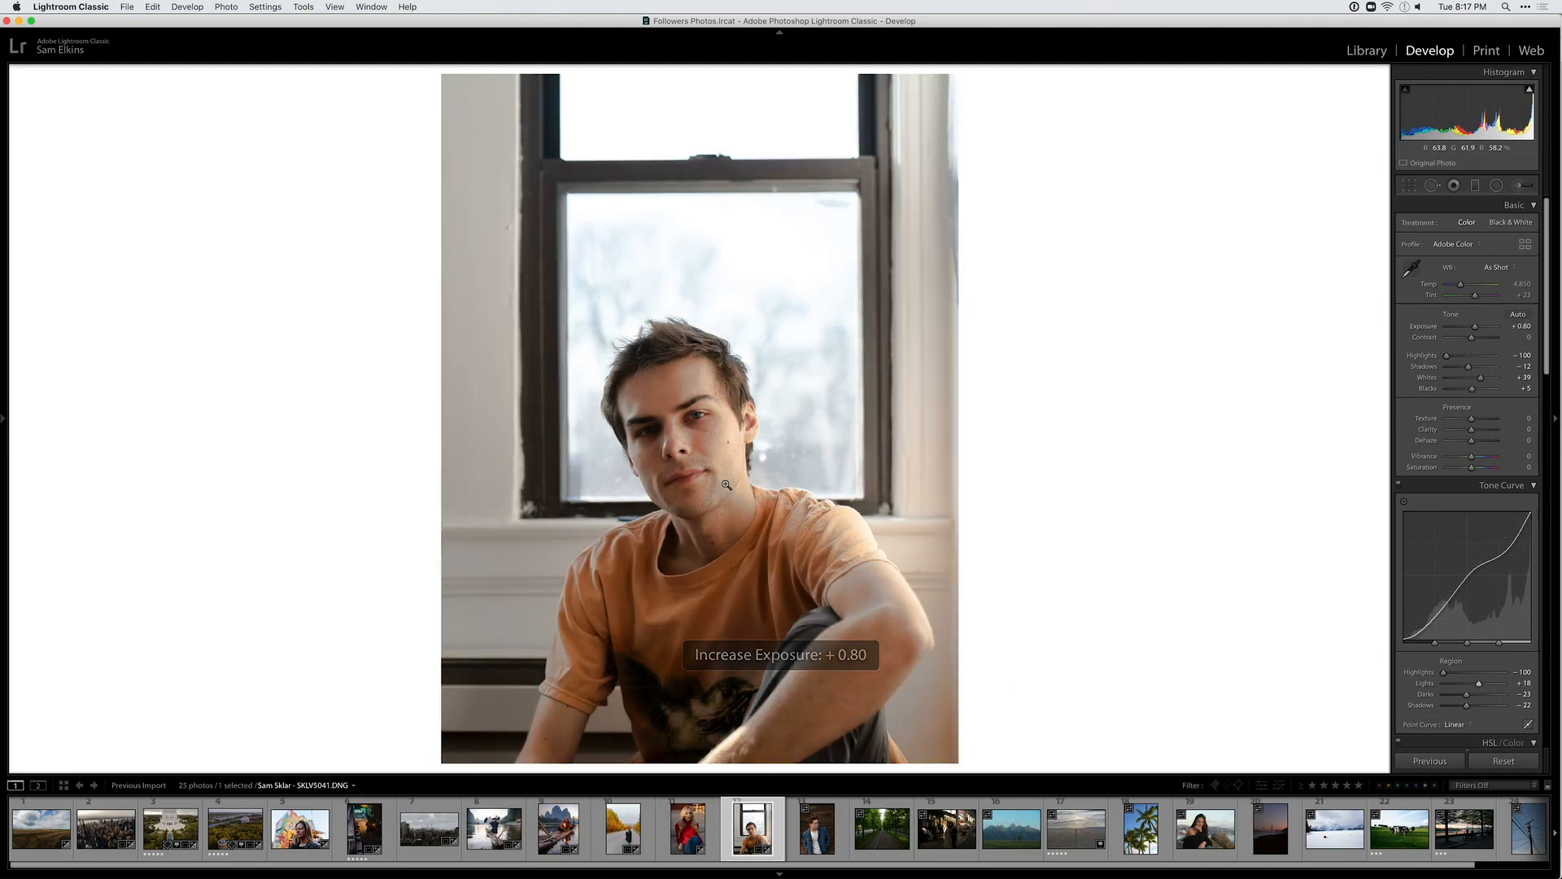
Fine-tune the window portrait's straightening to a crop angle of −0.08
left_click(697, 457)
key("r")
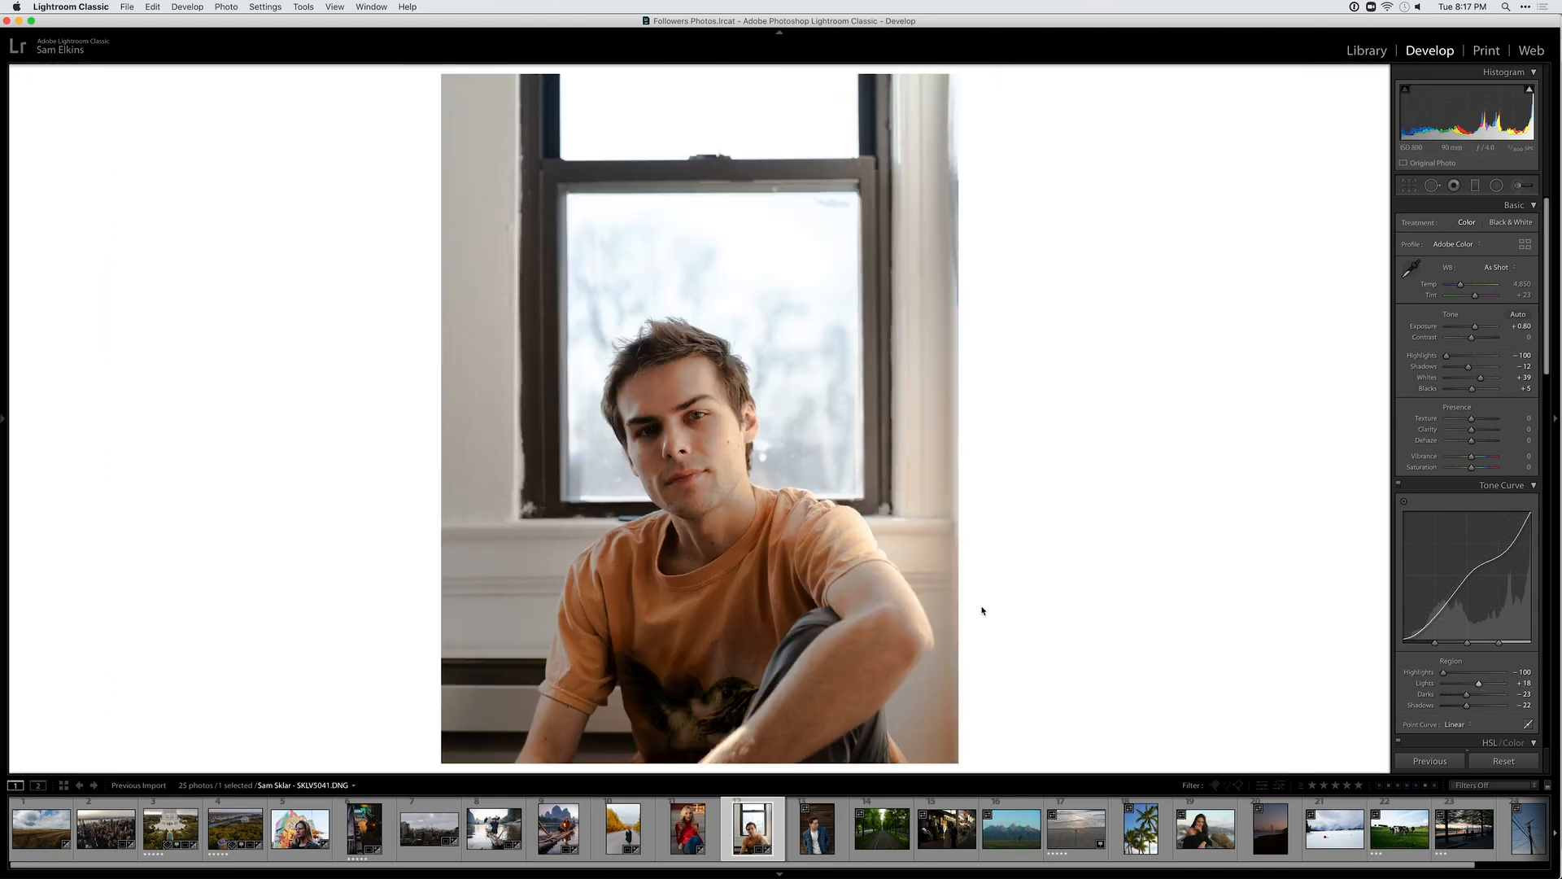
left_click_drag(1109, 427, 1107, 423)
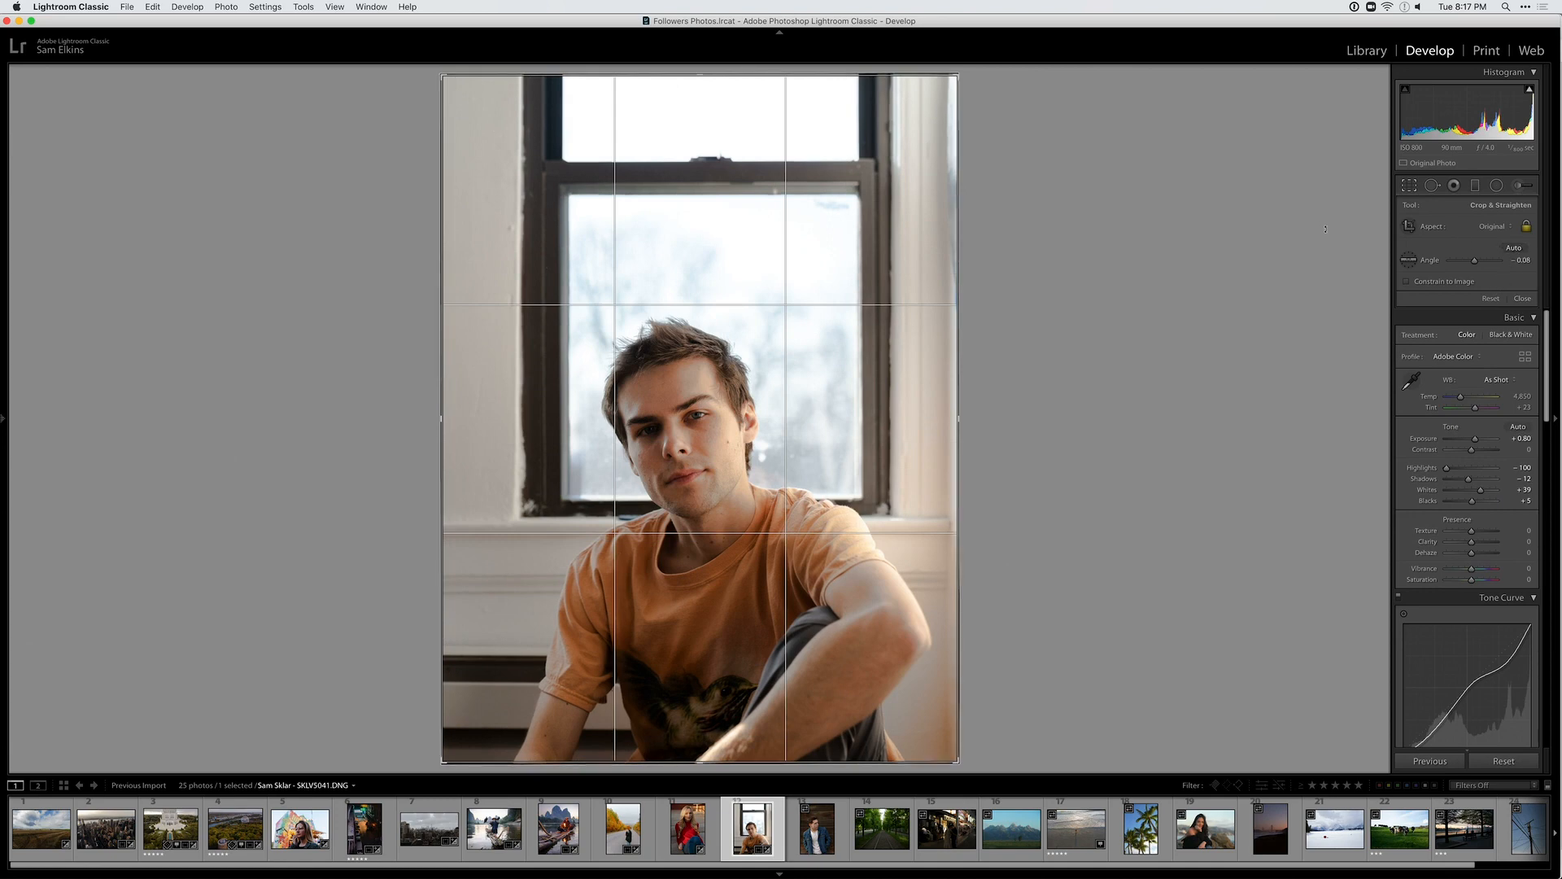
key("r")
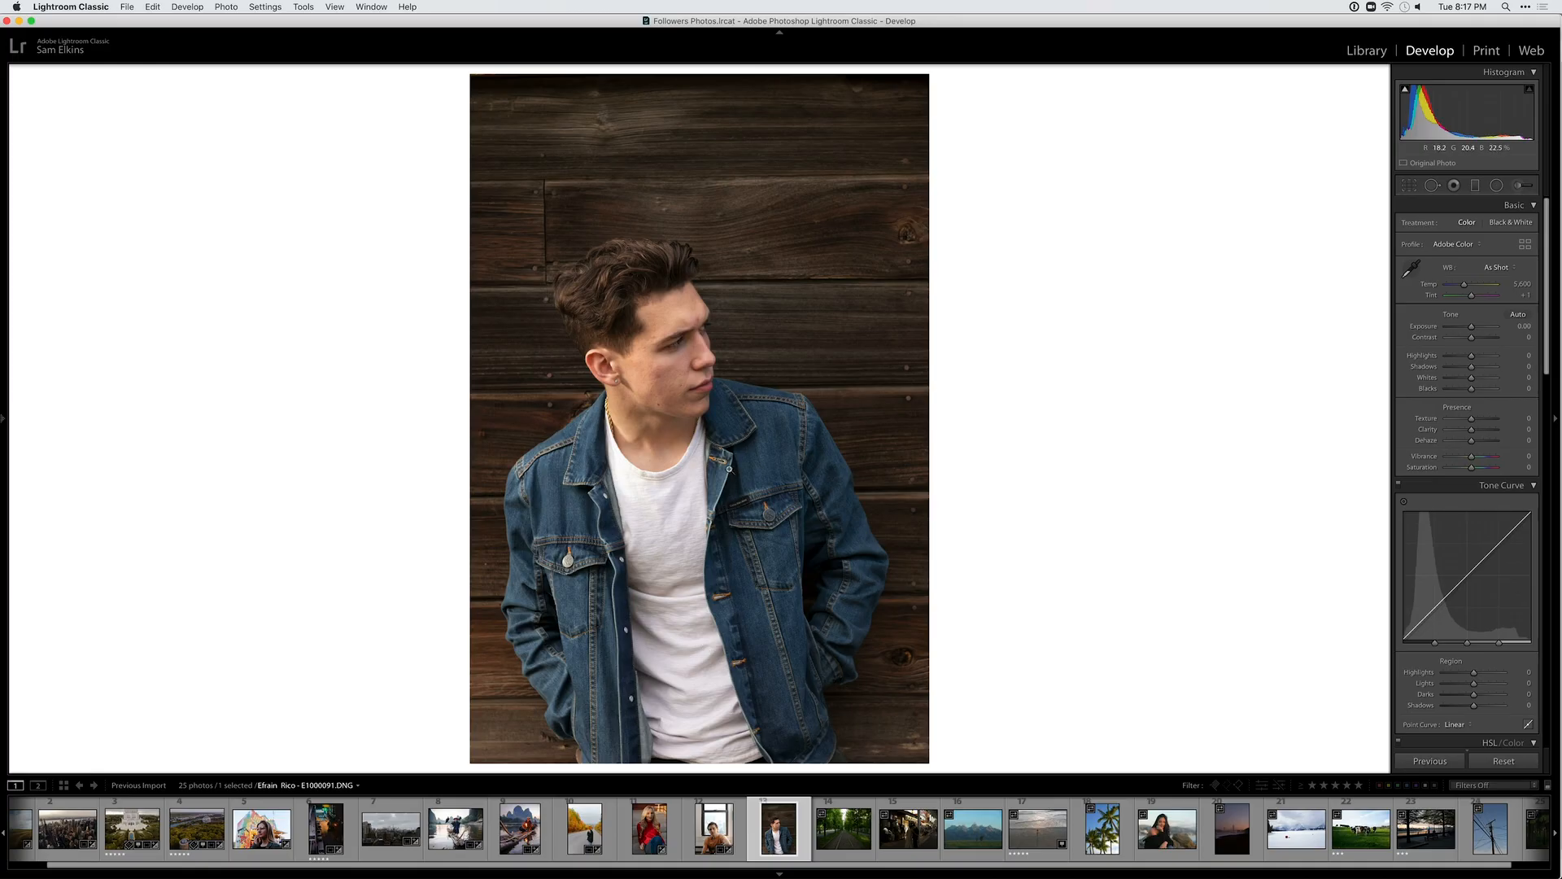
Paste the copied develop settings onto the denim-jacket portrait and set its exposure to +0.30
key("super+v")
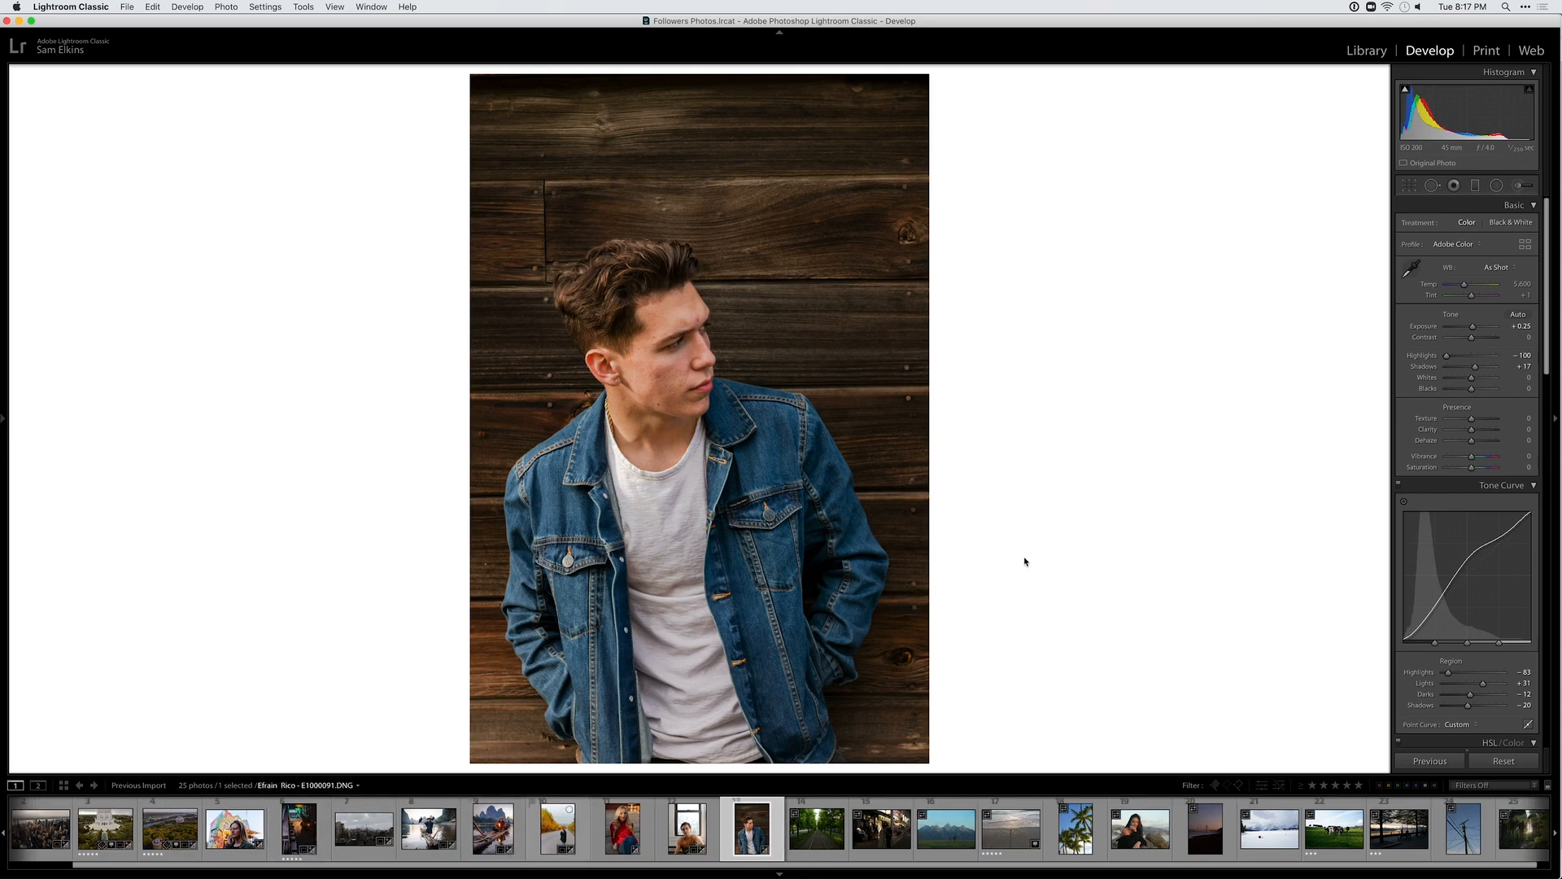
key("backslash")
key("backslash")
left_click_drag(1471, 326, 1473, 331)
Set the lens correction profile's make to Leica M and look through its available lens models
scroll(1456, 570, "down", 10)
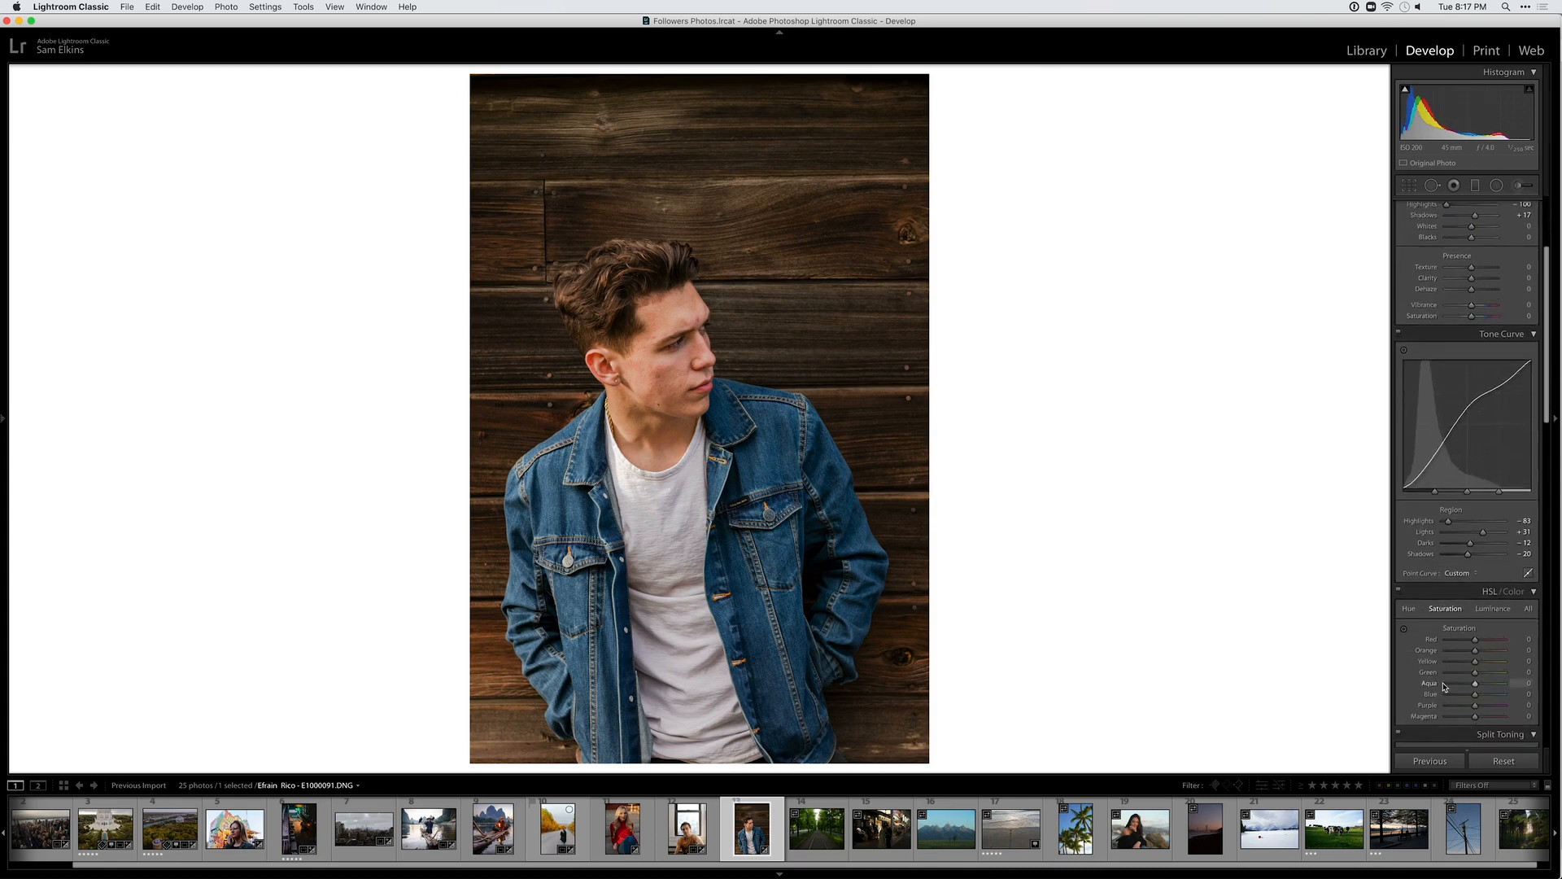
scroll(1448, 671, "down", 5)
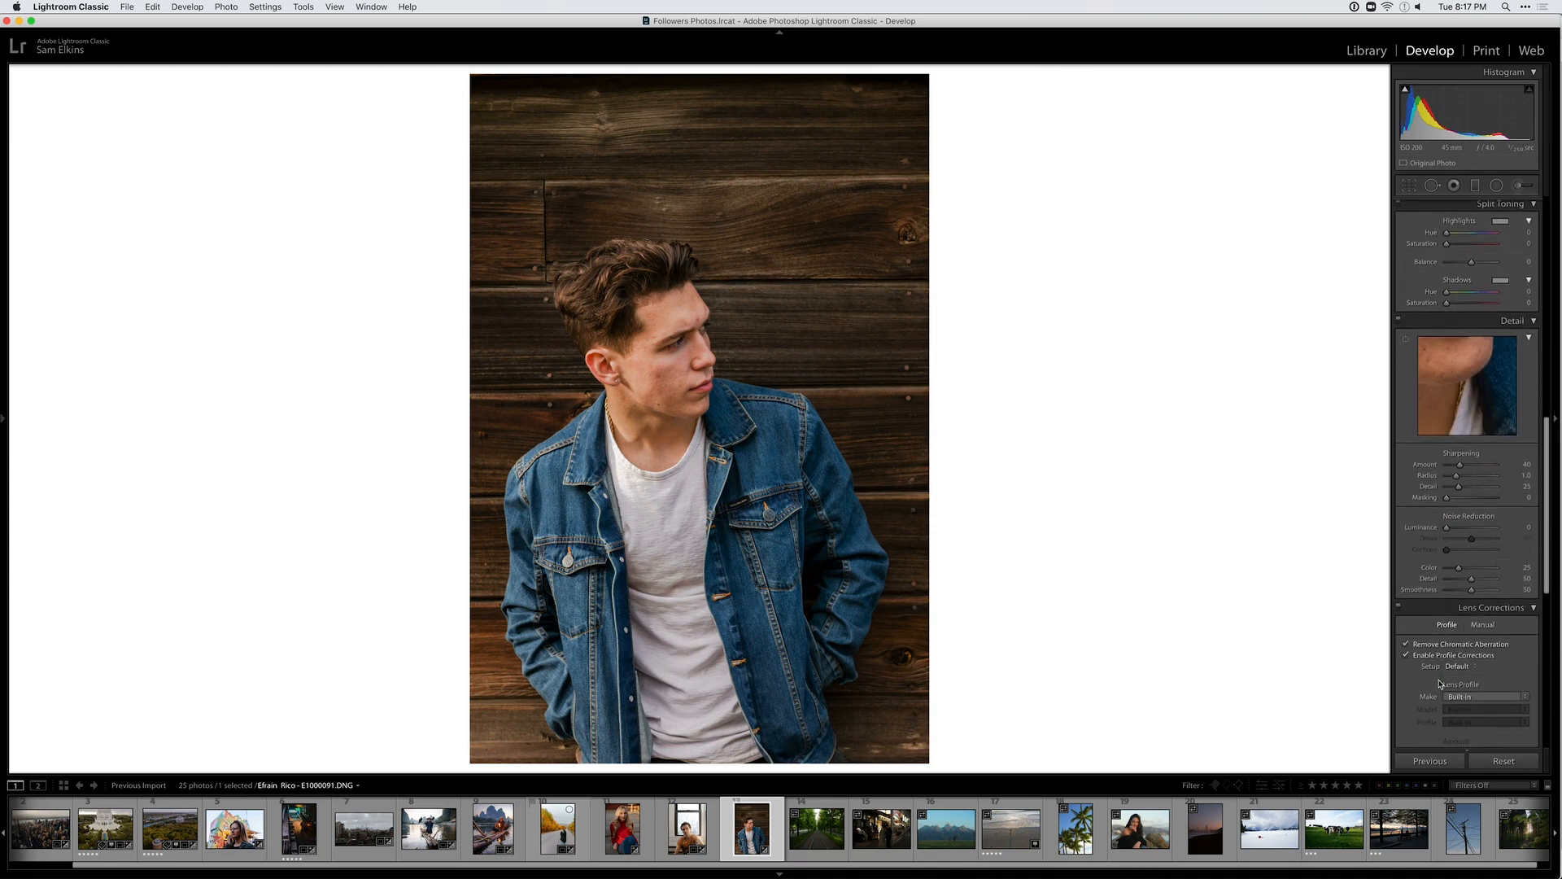
left_click(1472, 608)
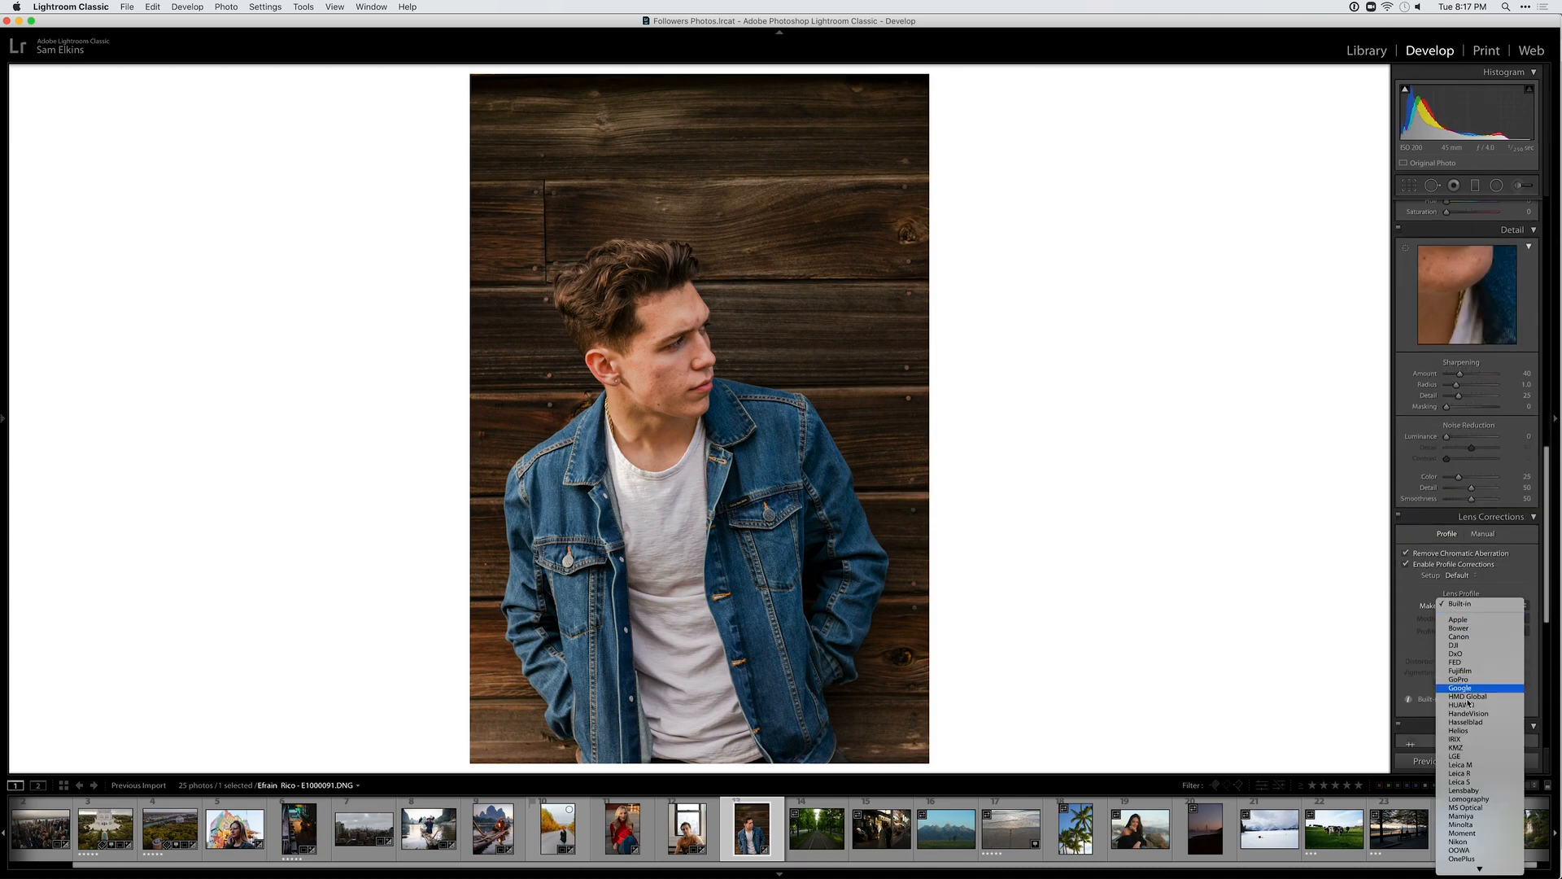
left_click(1476, 766)
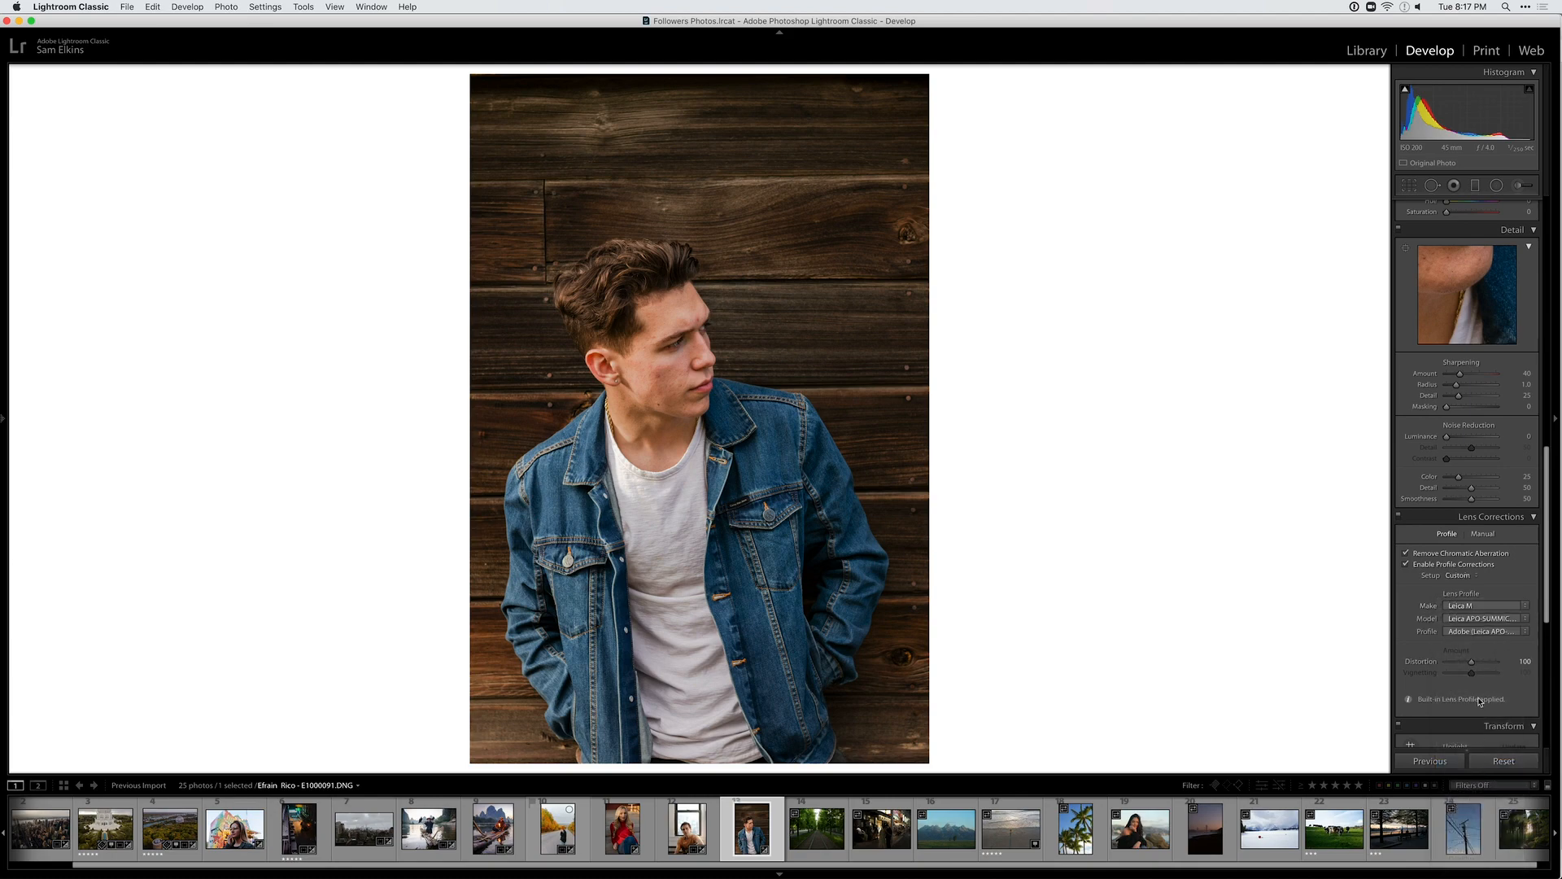
left_click(1474, 619)
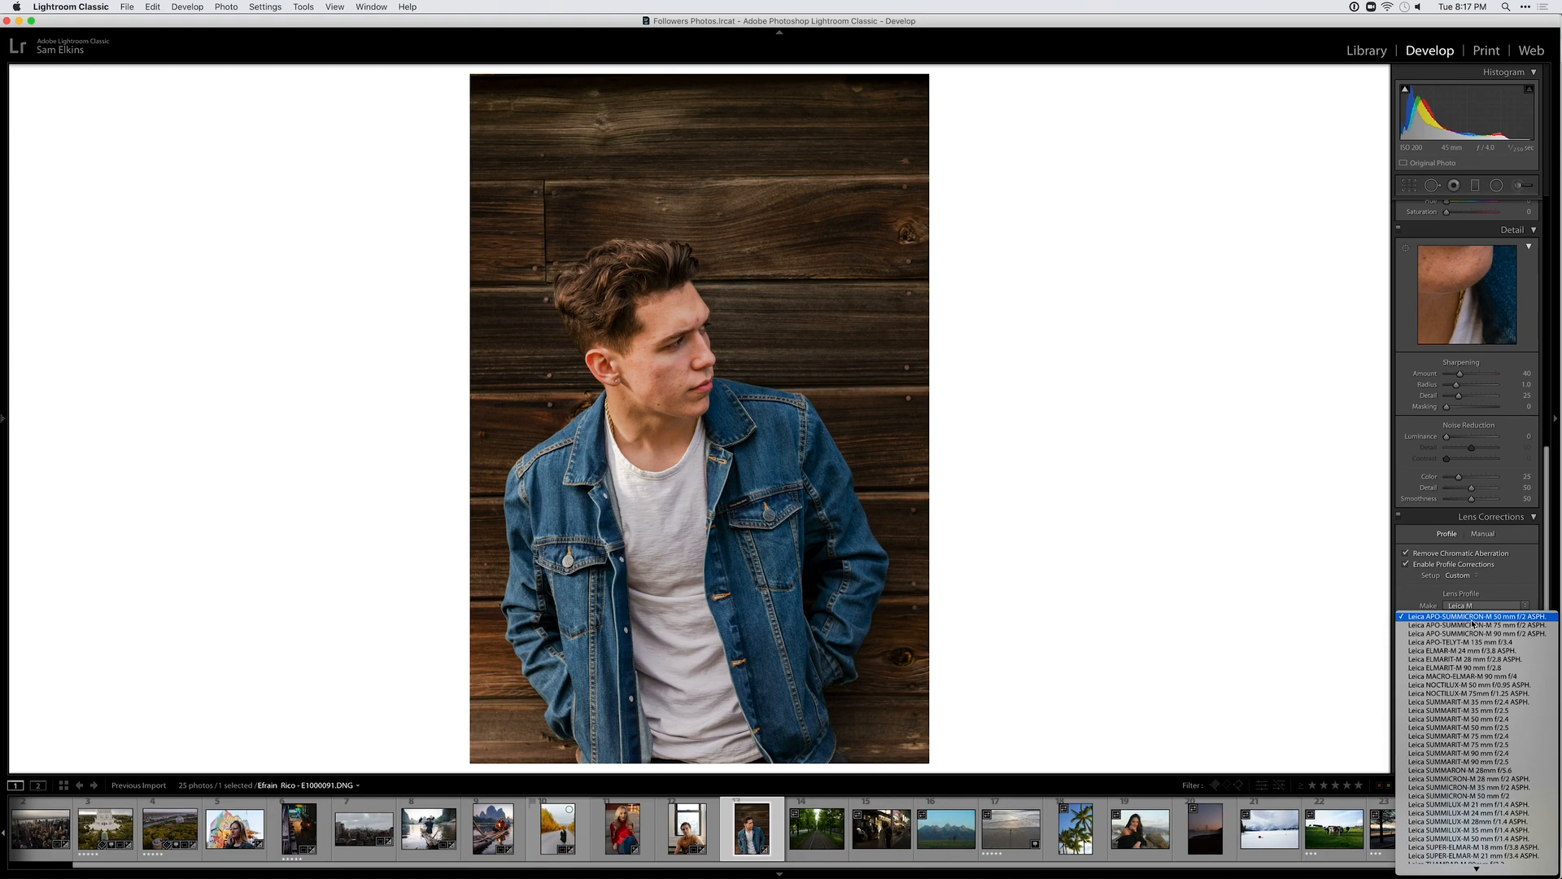
left_click(1226, 551)
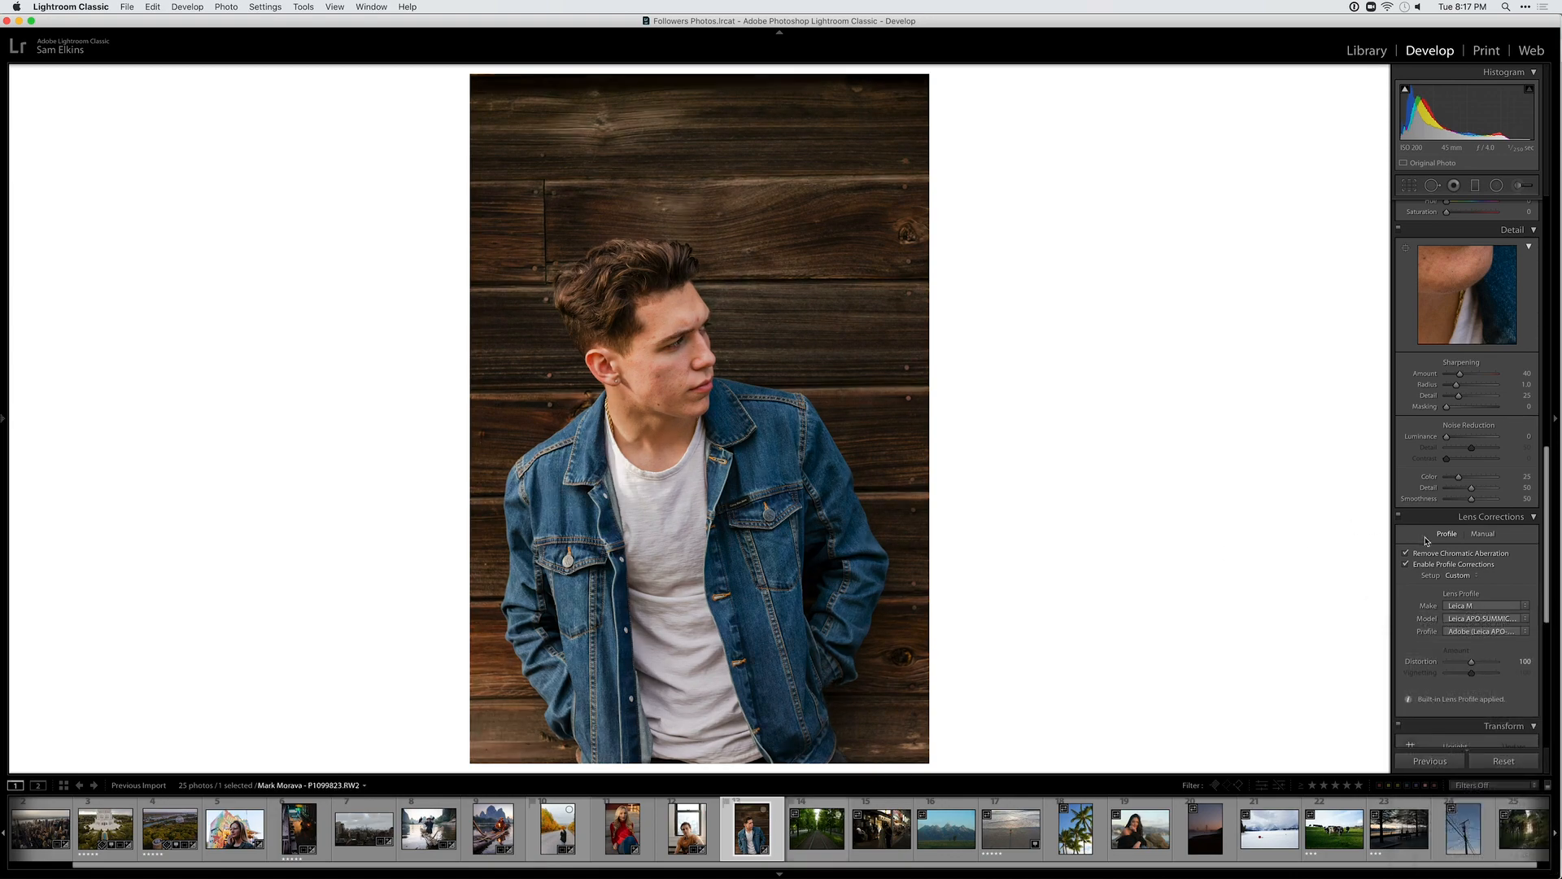
Lower the denim-jacket portrait's tone curve Highlights to −100 and Lights to −10
scroll(1459, 471, "up", 10)
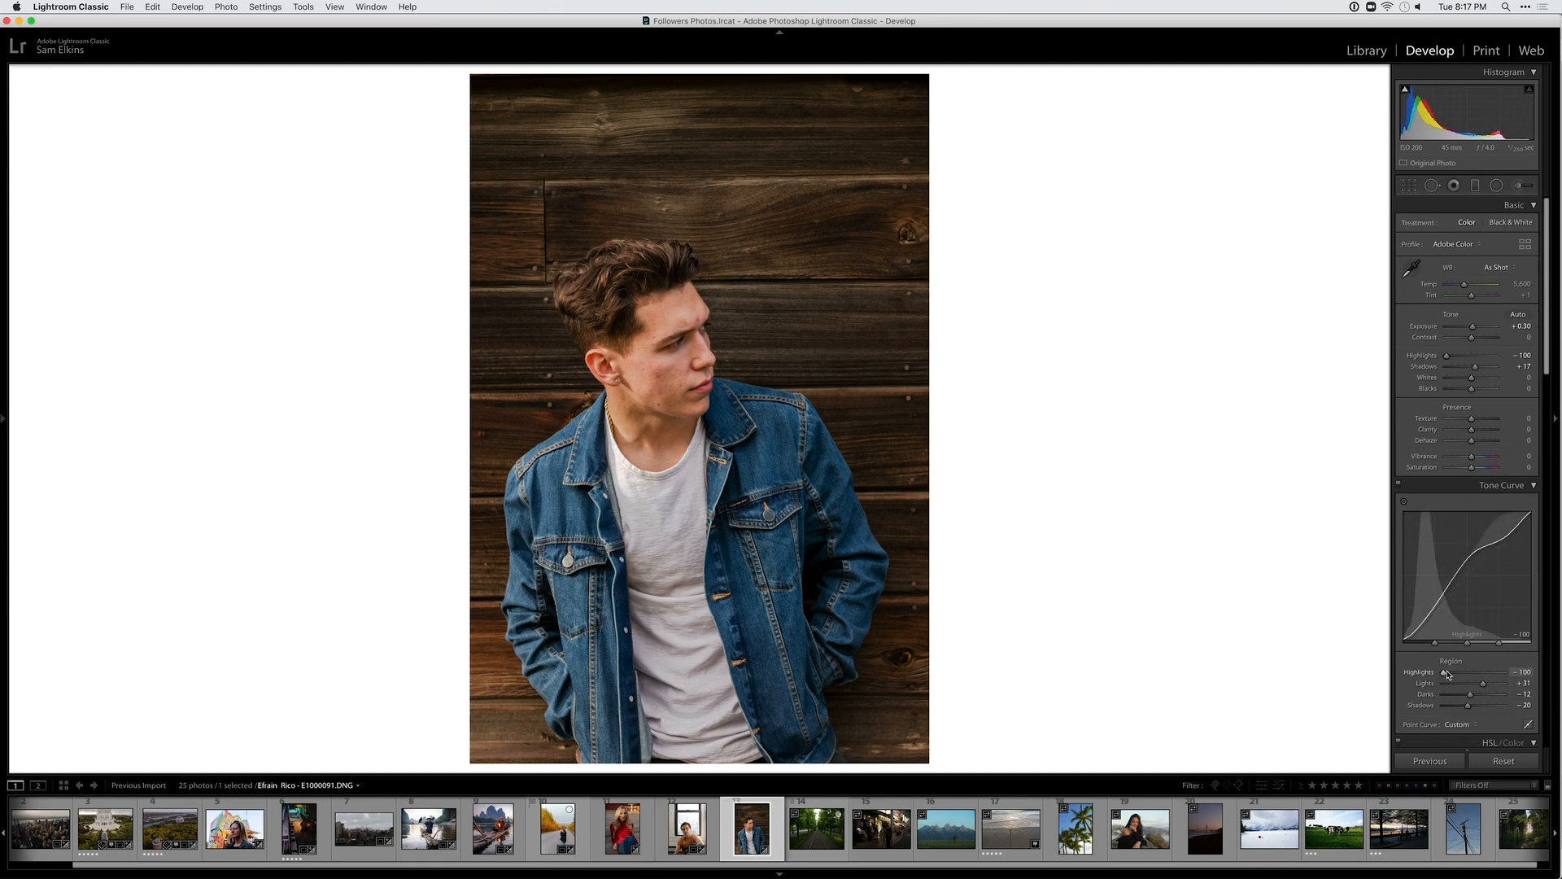
scroll(1448, 673, "down", 2)
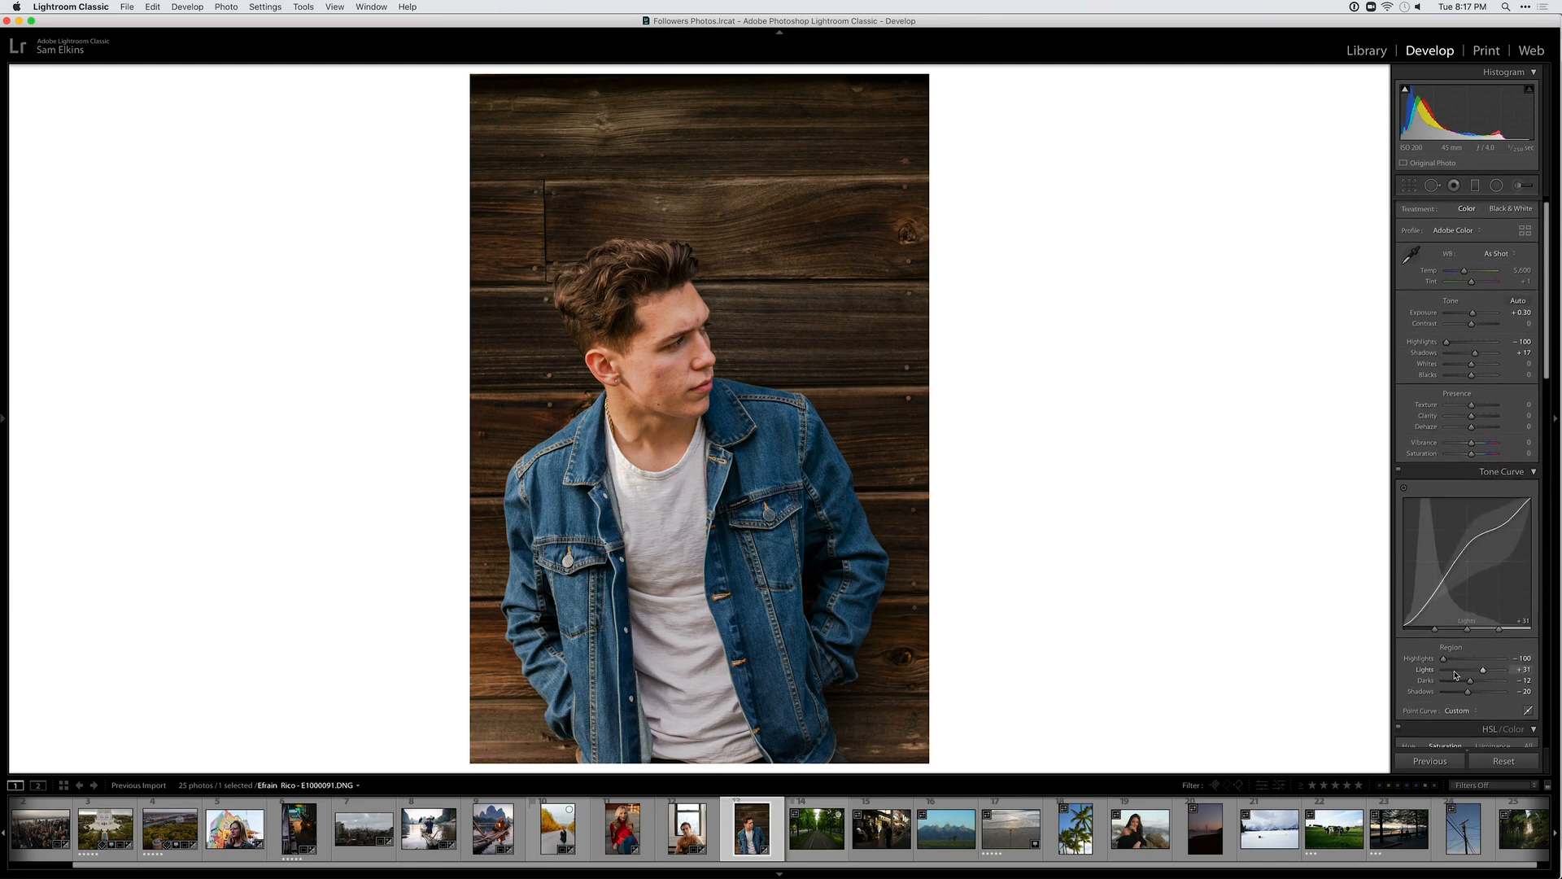
left_click_drag(1482, 668, 1471, 672)
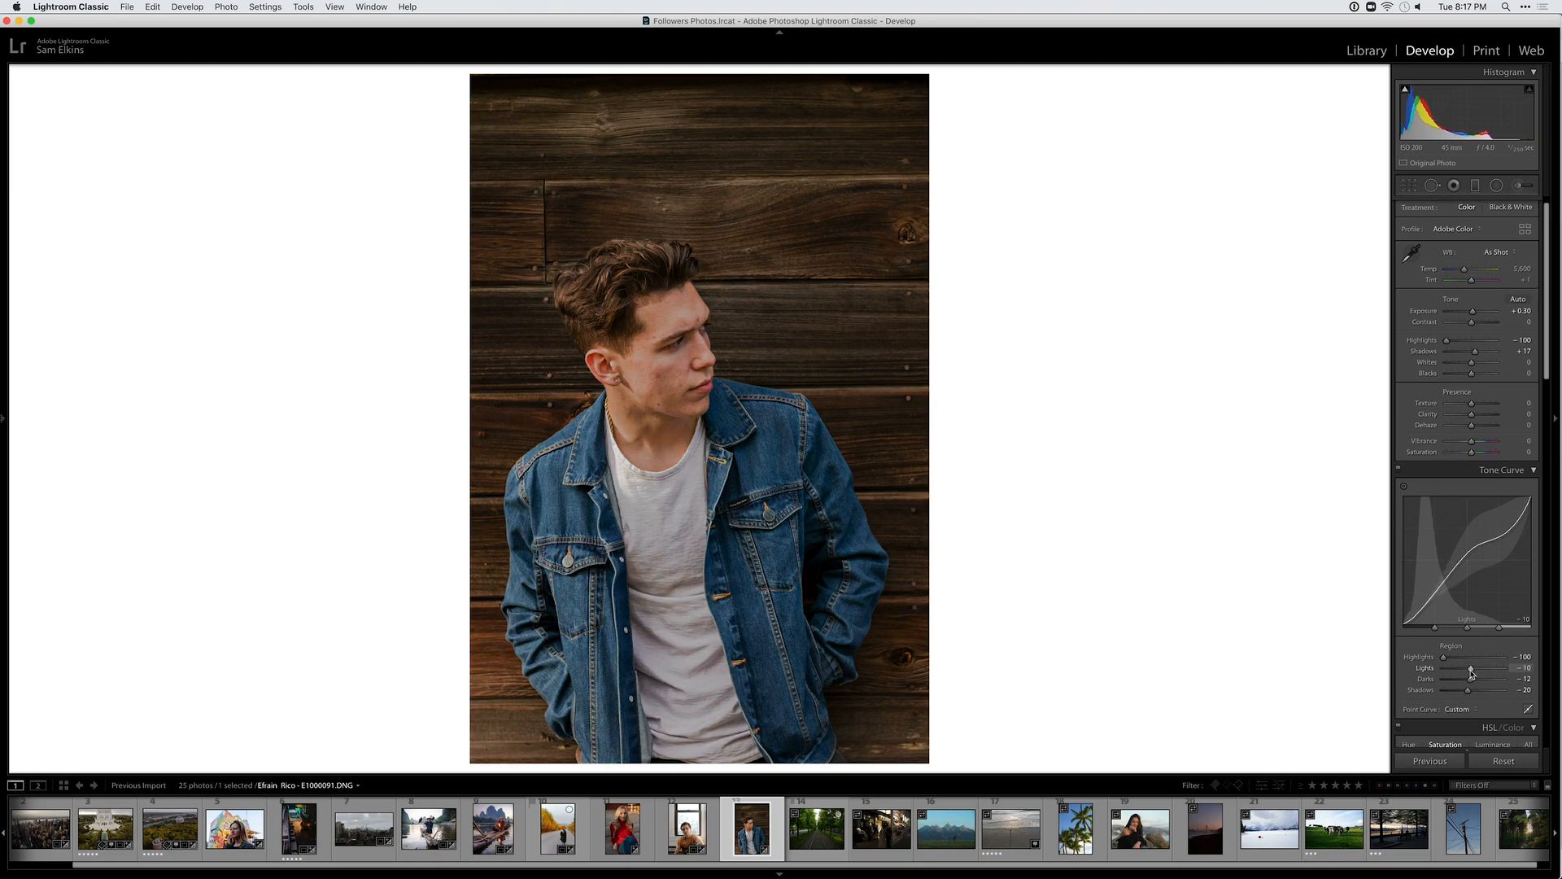
Straighten the denim-jacket portrait with a slight crop rotation
key("r")
left_click_drag(1077, 353, 1075, 351)
key("r")
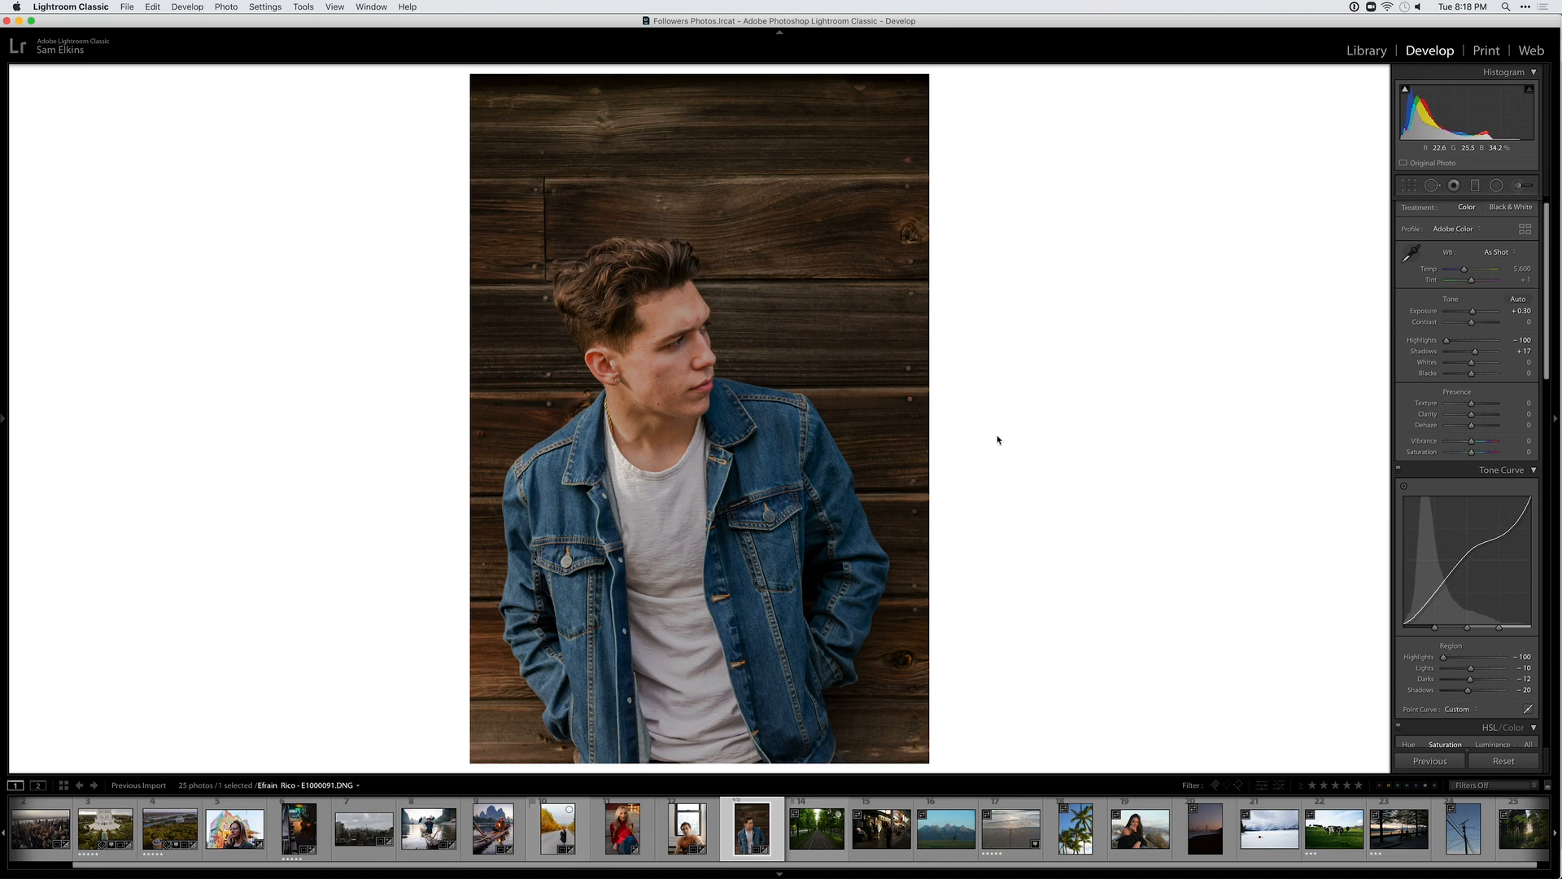
Raise the denim-jacket portrait's basic Shadows to +30 and compare before and after side by side
left_click_drag(1471, 356, 1476, 358)
key("y")
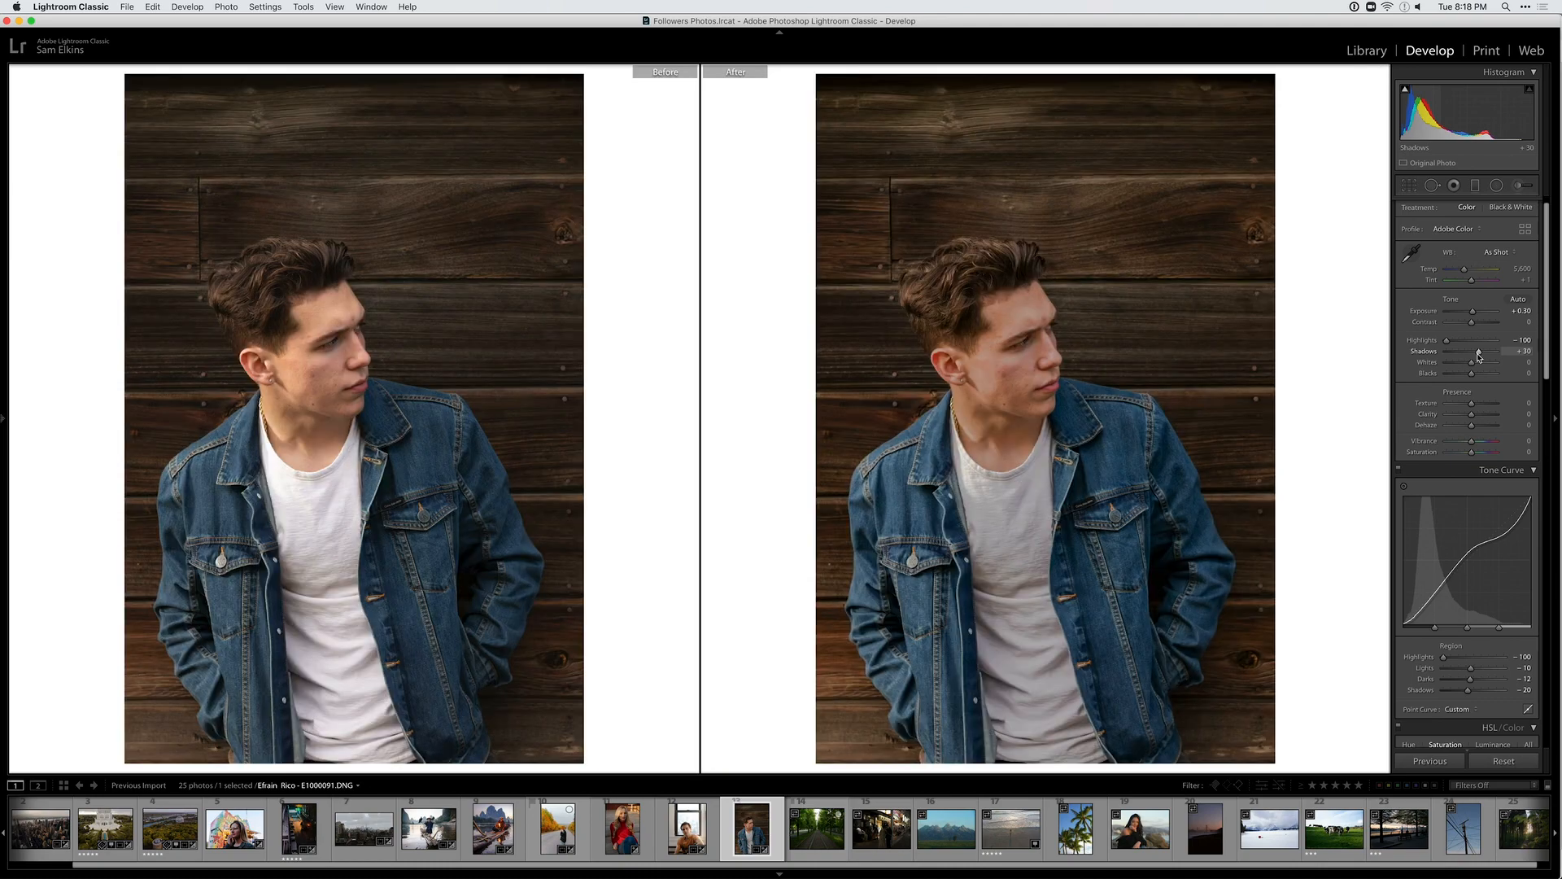
key("y")
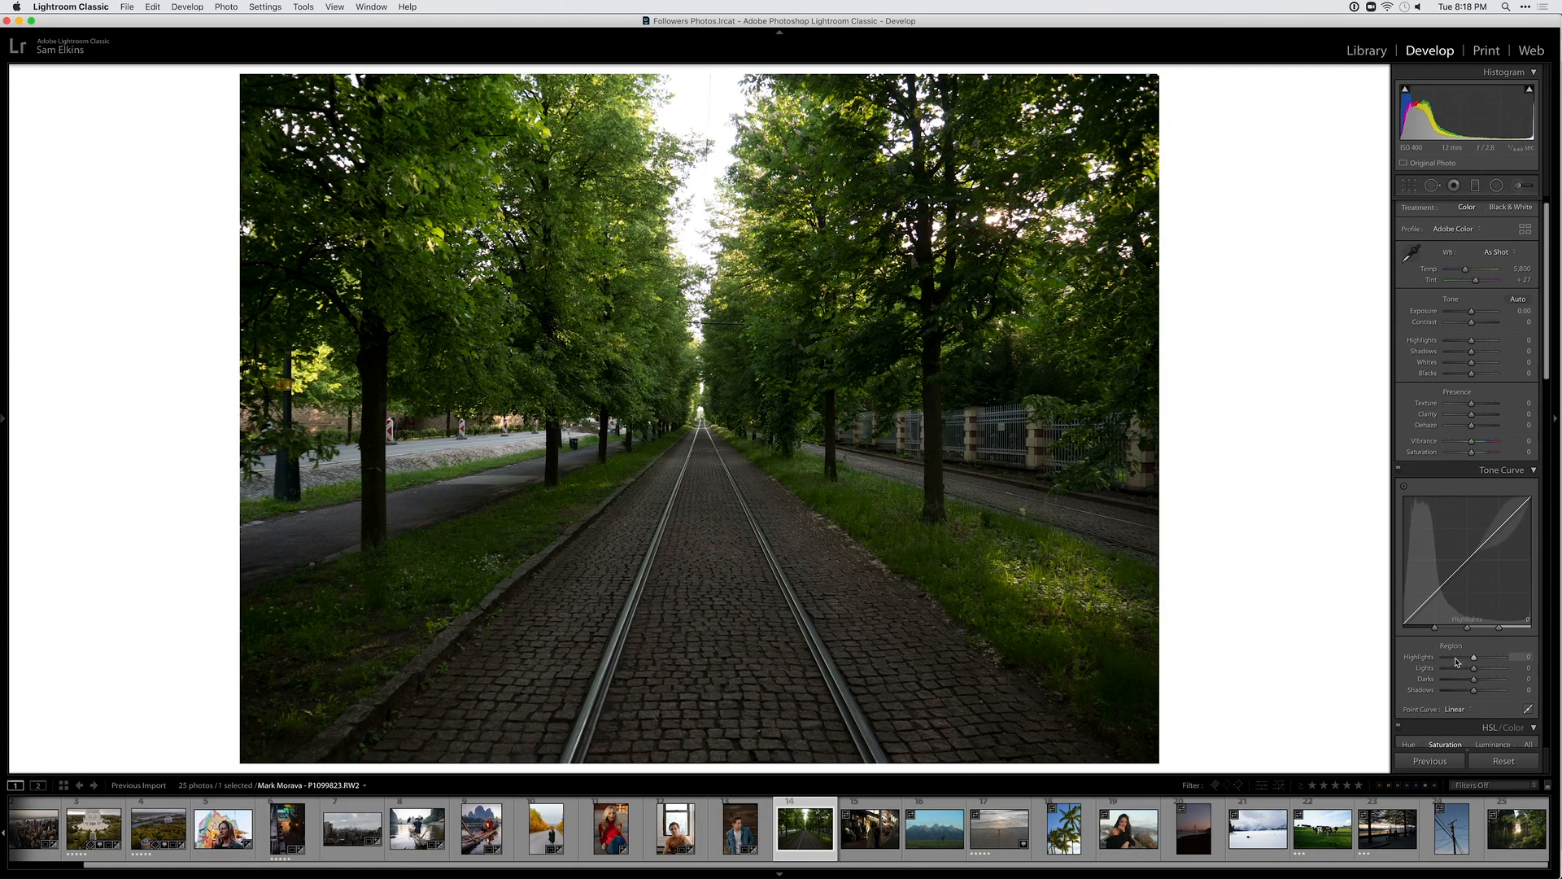
Set the tree-lined track photo's tone curve Highlights to −100 and Lights to +34, with exposure +1.10 and basic Highlights −100
left_click_drag(1447, 529, 1438, 491)
key("backslash")
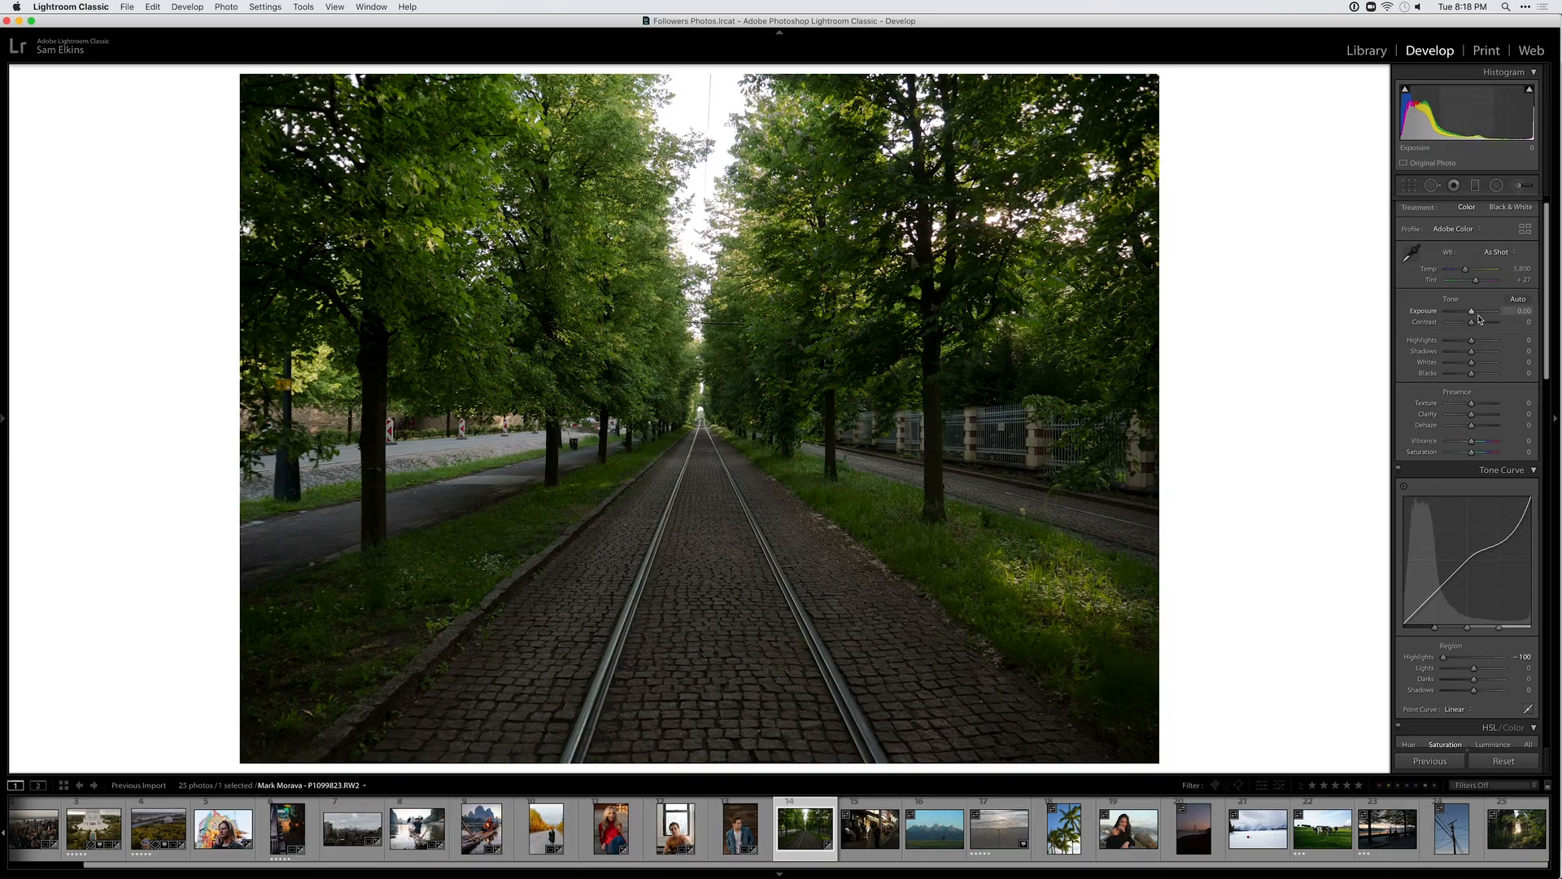
key("backslash")
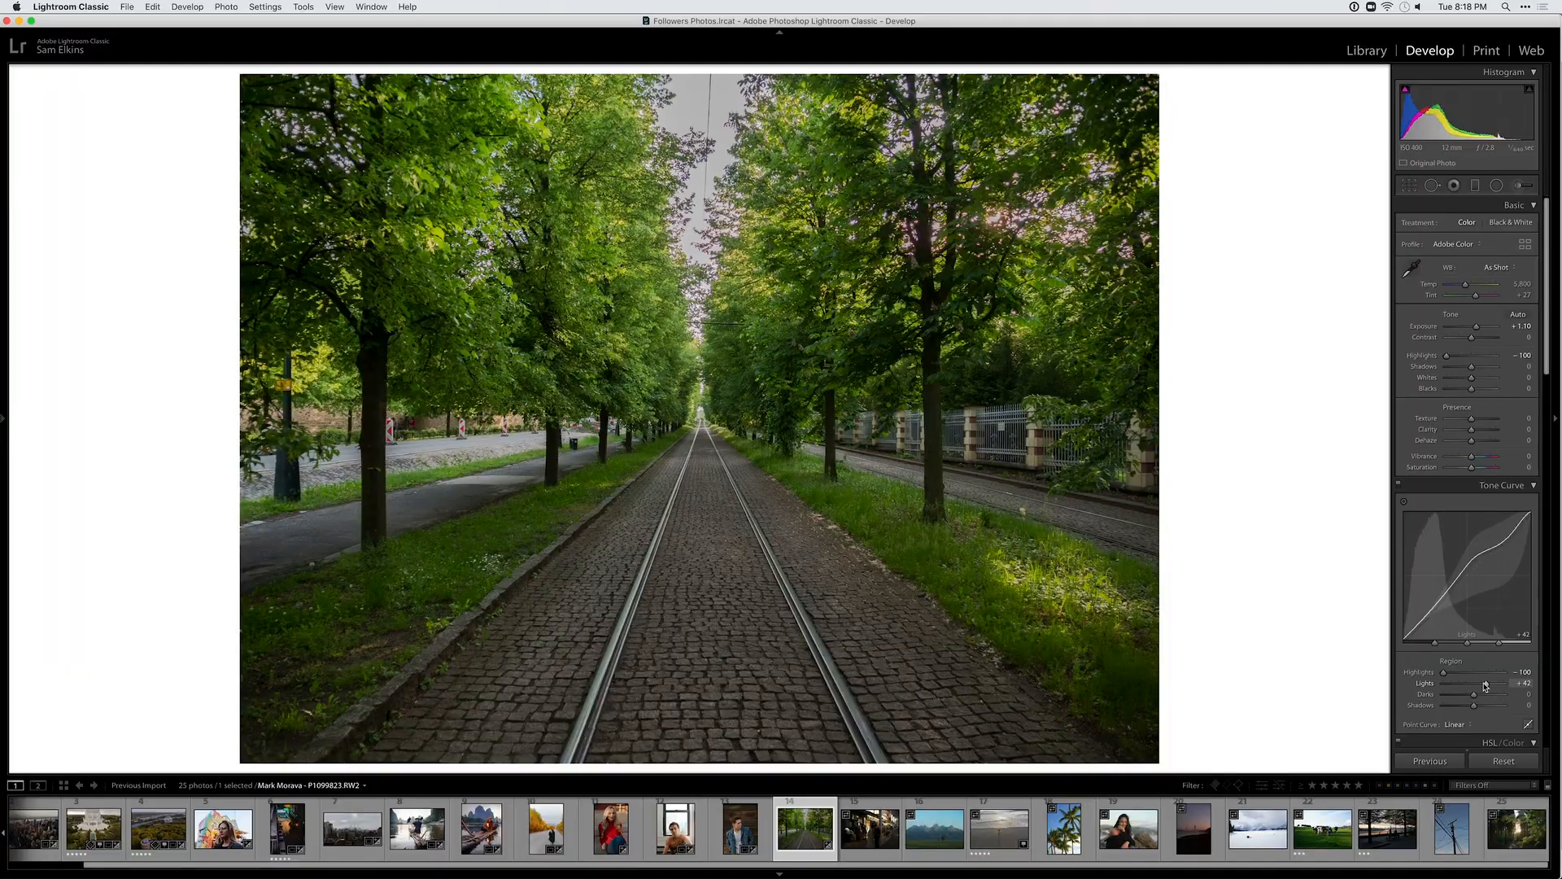
left_click_drag(1475, 684, 1486, 686)
Mute the foliage by setting the green saturation to −25 and shift the green hue to −100
left_click(1338, 403)
left_click(1338, 404)
left_click(1503, 742)
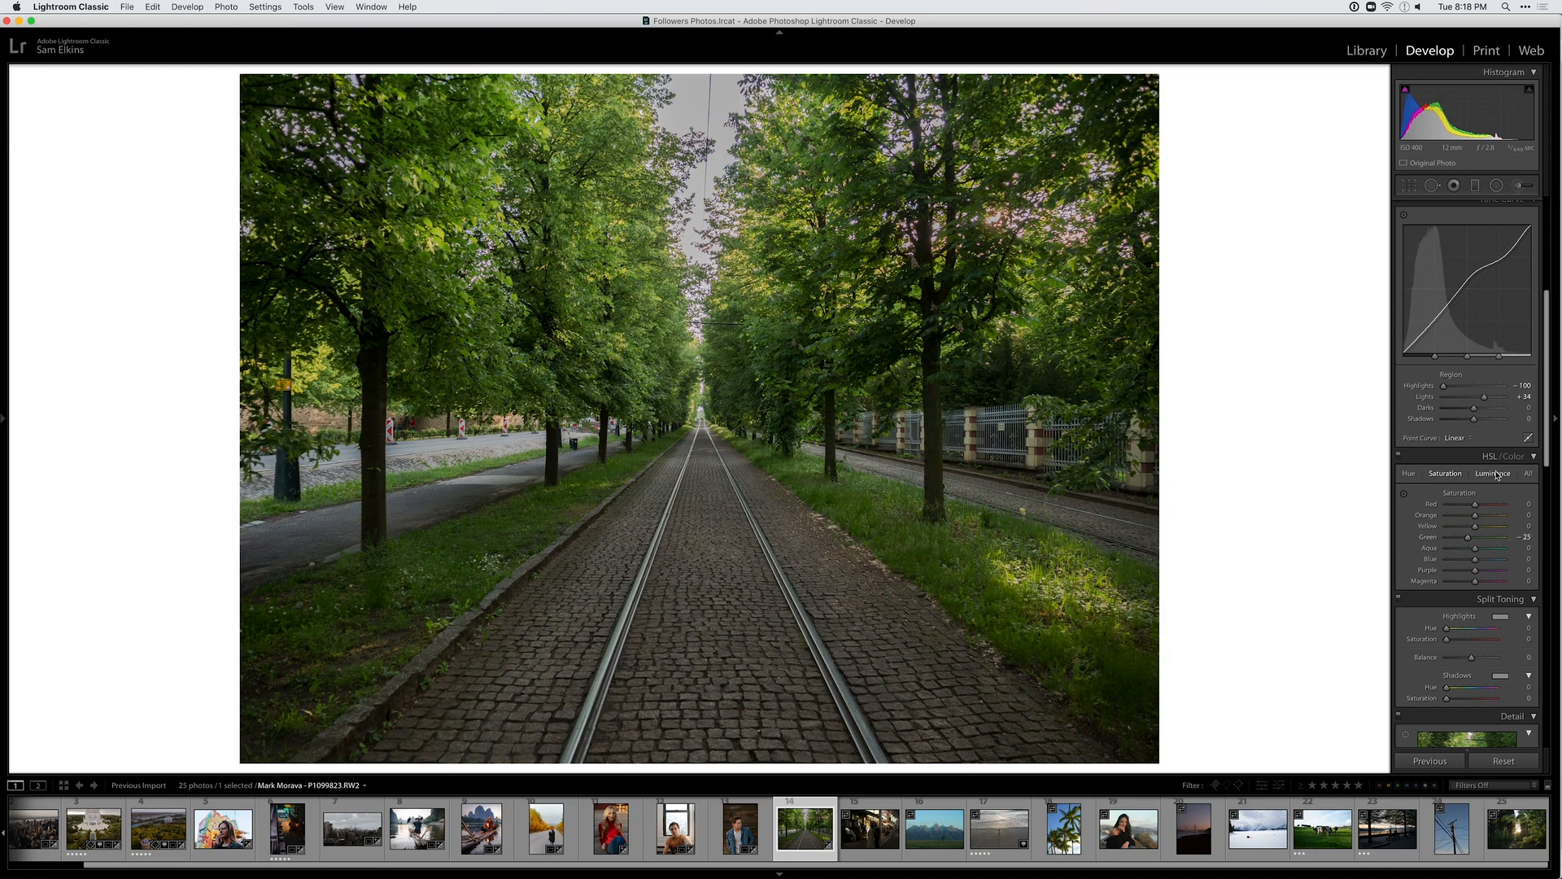
left_click(1413, 474)
left_click_drag(1394, 541, 1339, 544)
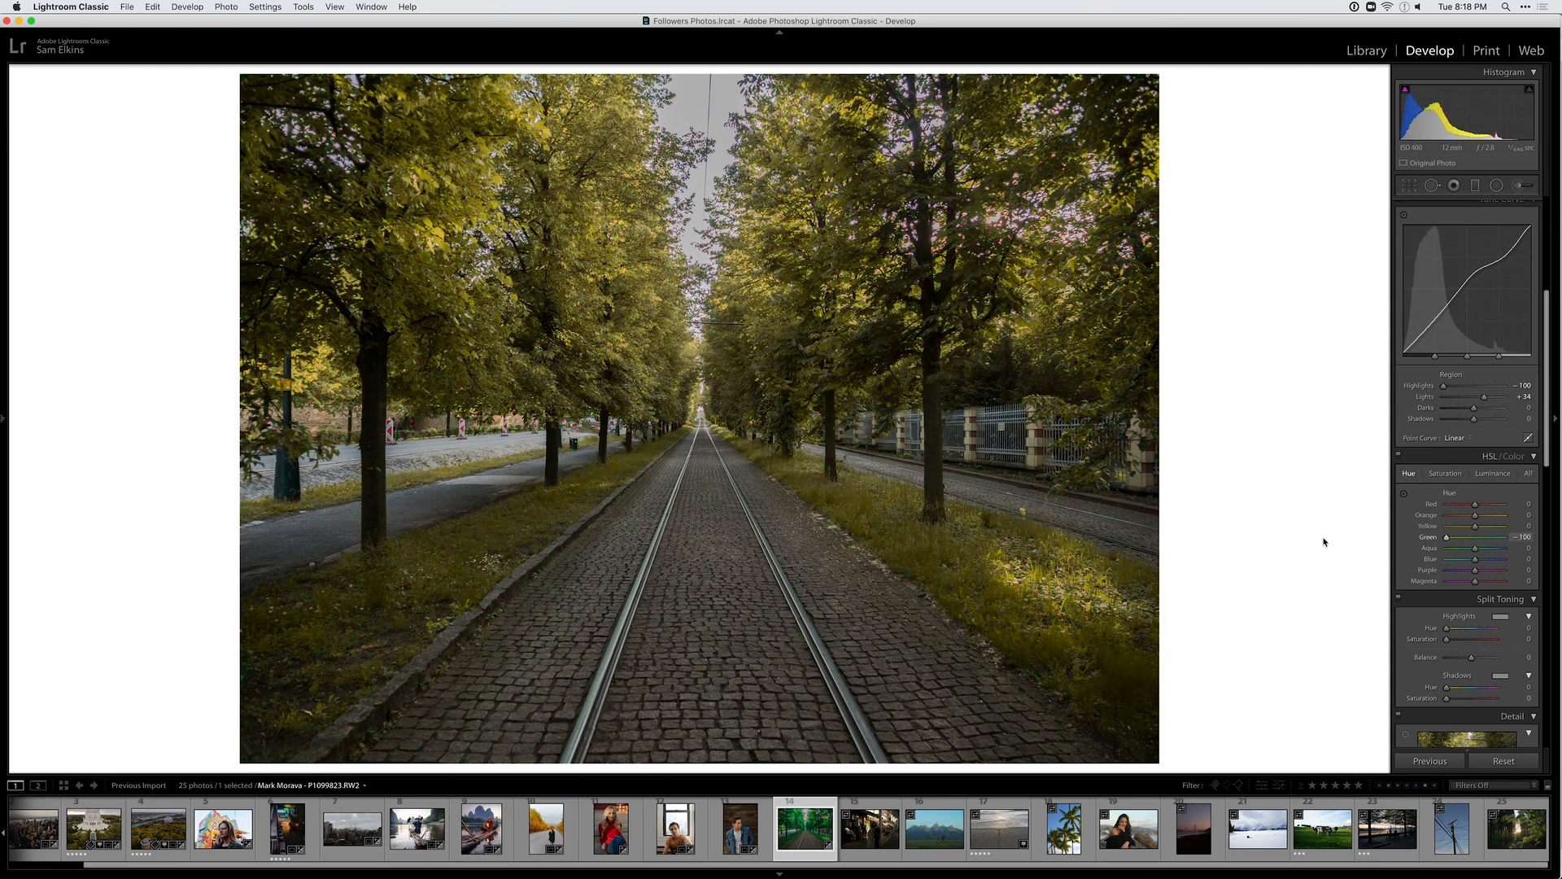
Compare with the original and strengthen the tone curve's contrast with Lights +70, Darks −21 and Shadows −20
key("backslash")
key("backslash")
left_click_drag(1488, 401, 1466, 418)
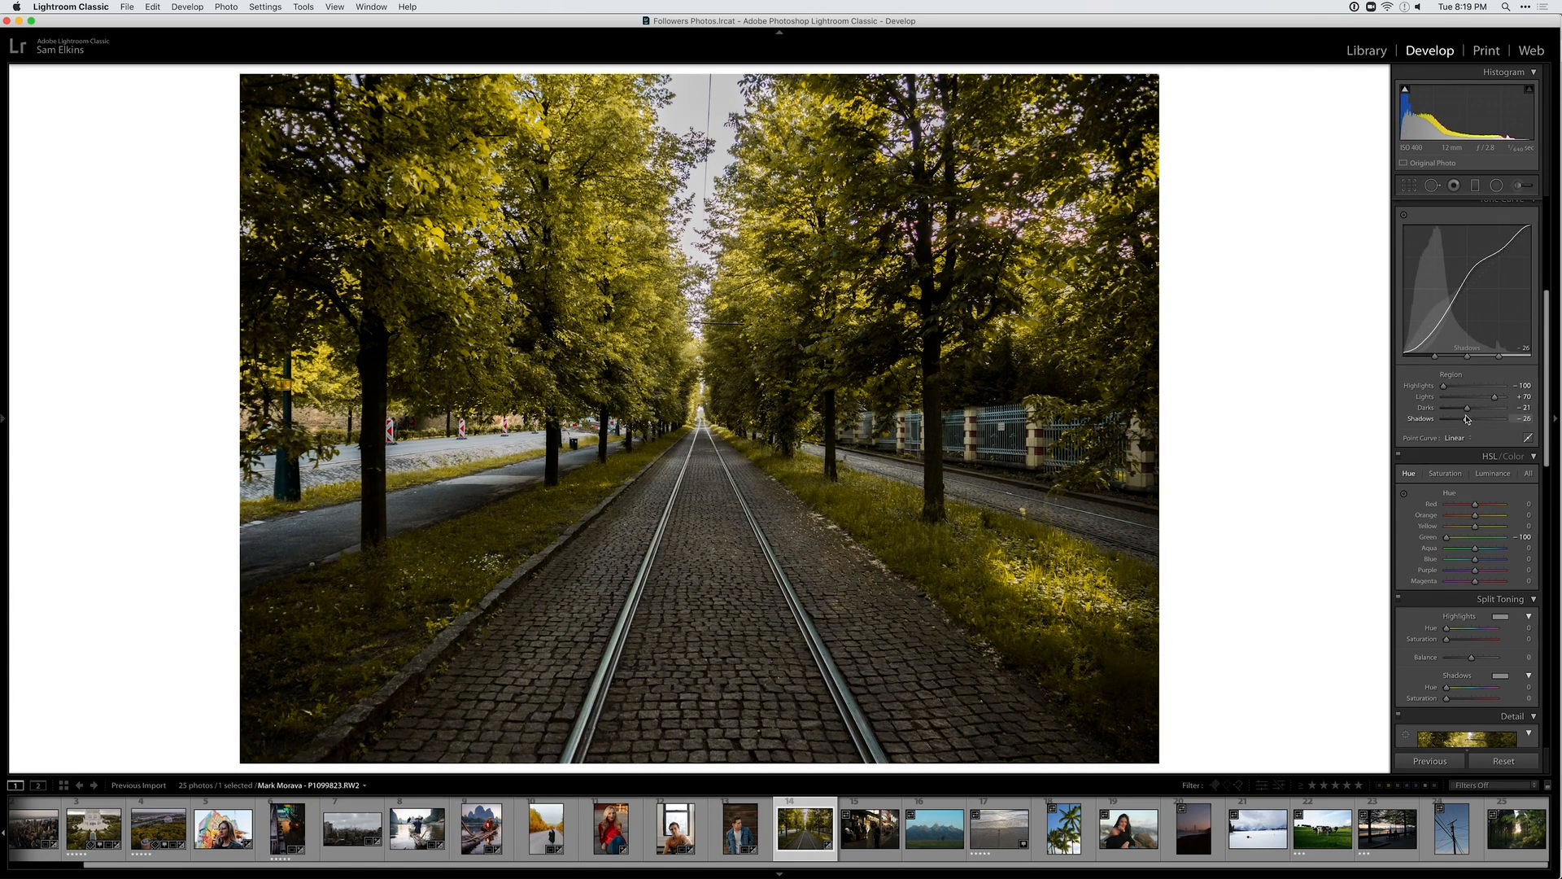
Raise the tree-lined track photo's exposure to +1.80 and set its manual lens vignetting amount to +100
scroll(1467, 406, "up", 5)
left_click_drag(1471, 326, 1479, 328)
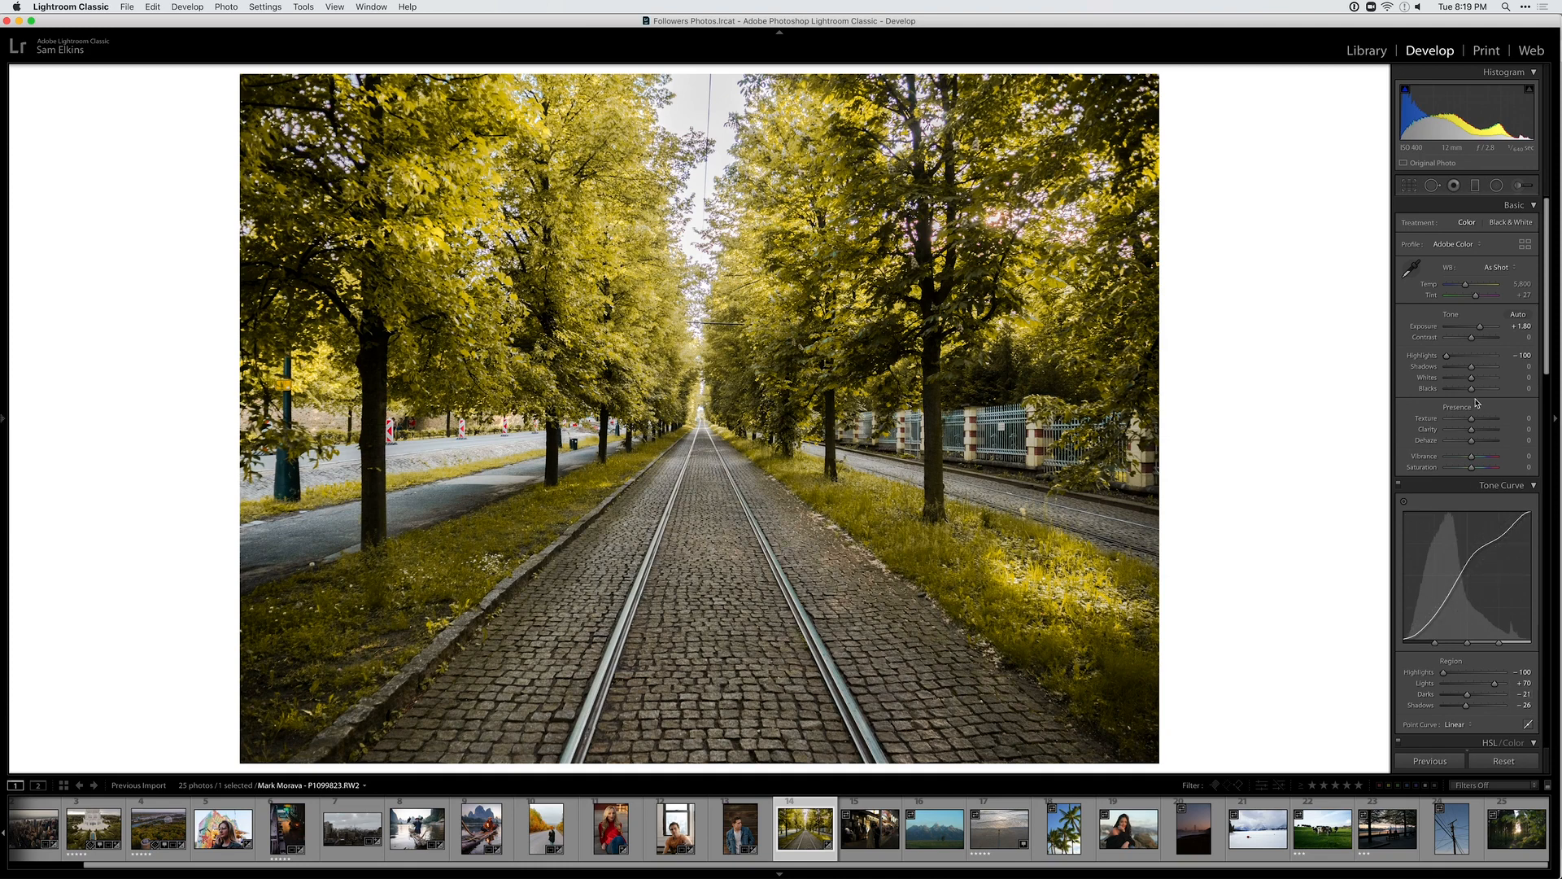
scroll(1477, 401, "down", 10)
scroll(1491, 553, "down", 4)
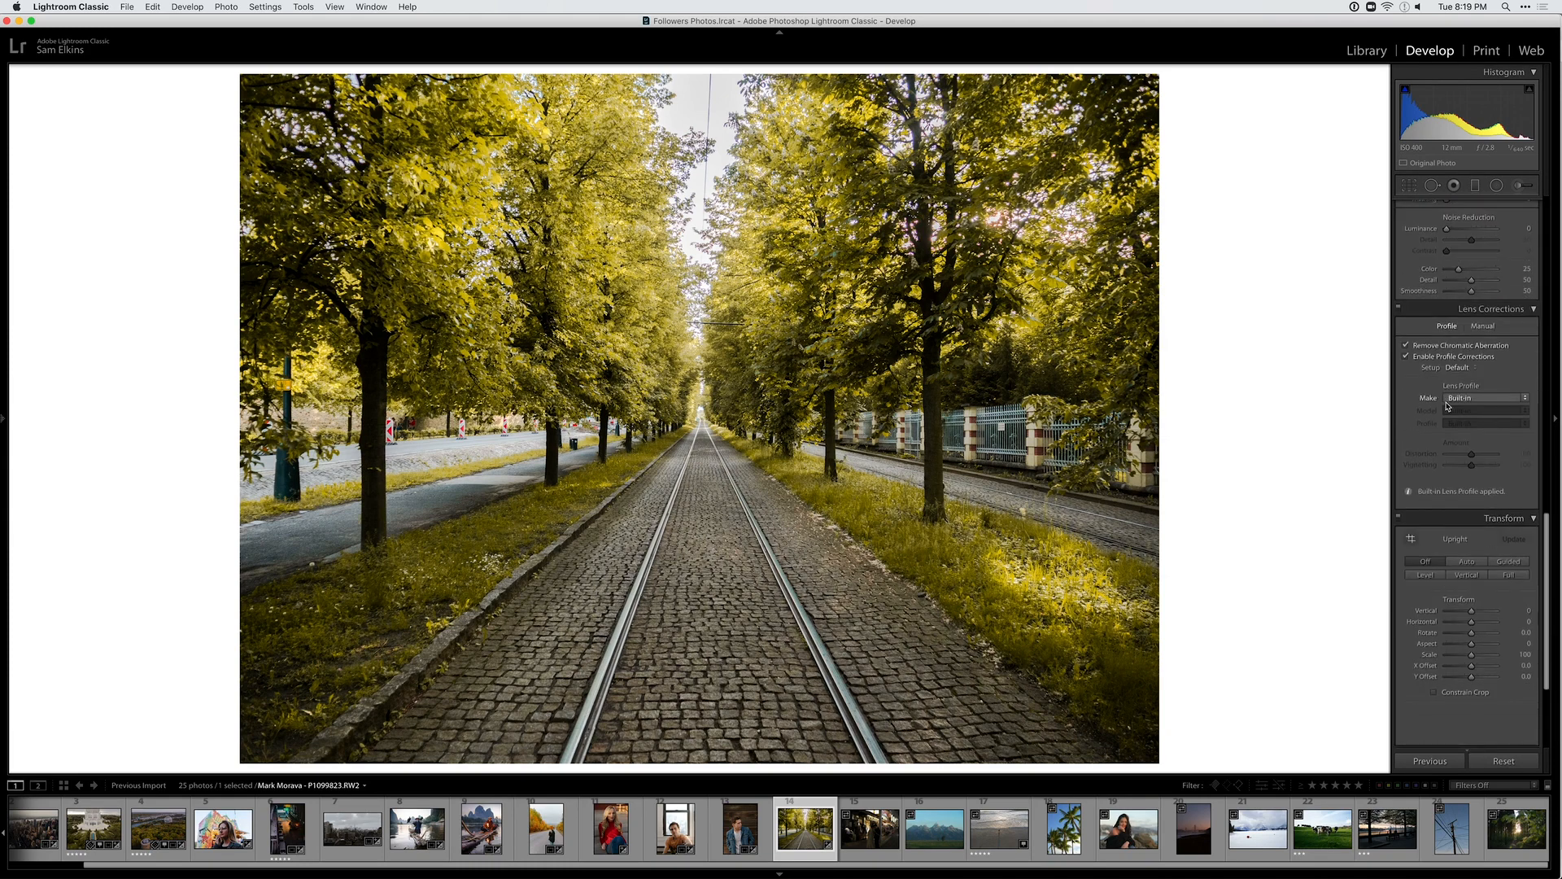
scroll(1448, 405, "up", 7)
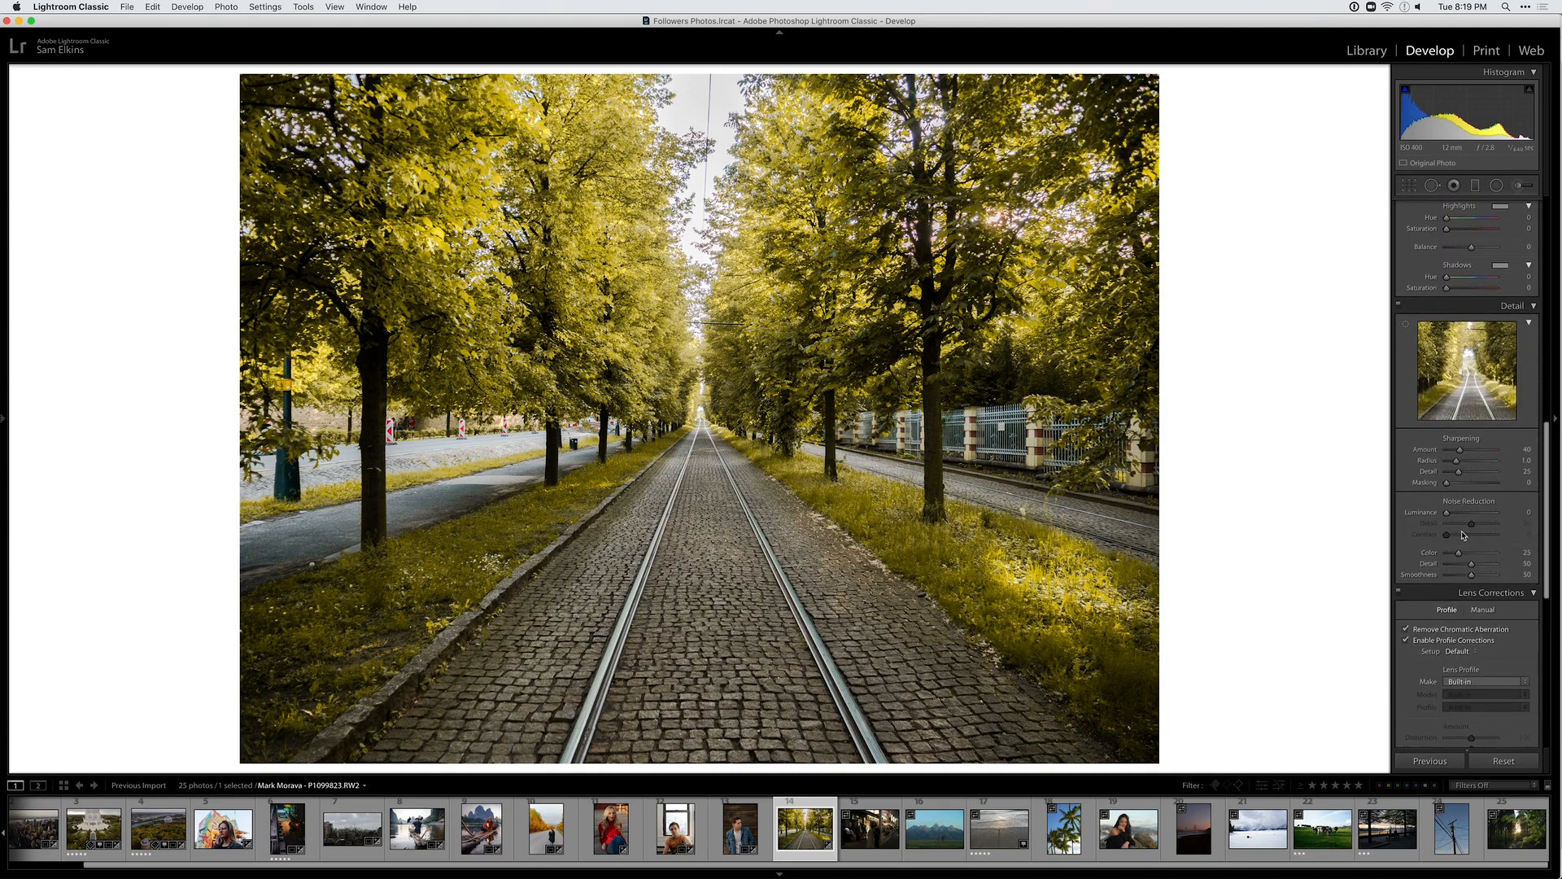
scroll(1466, 561, "down", 2)
left_click(1473, 602)
left_click(1471, 602)
left_click(1458, 571)
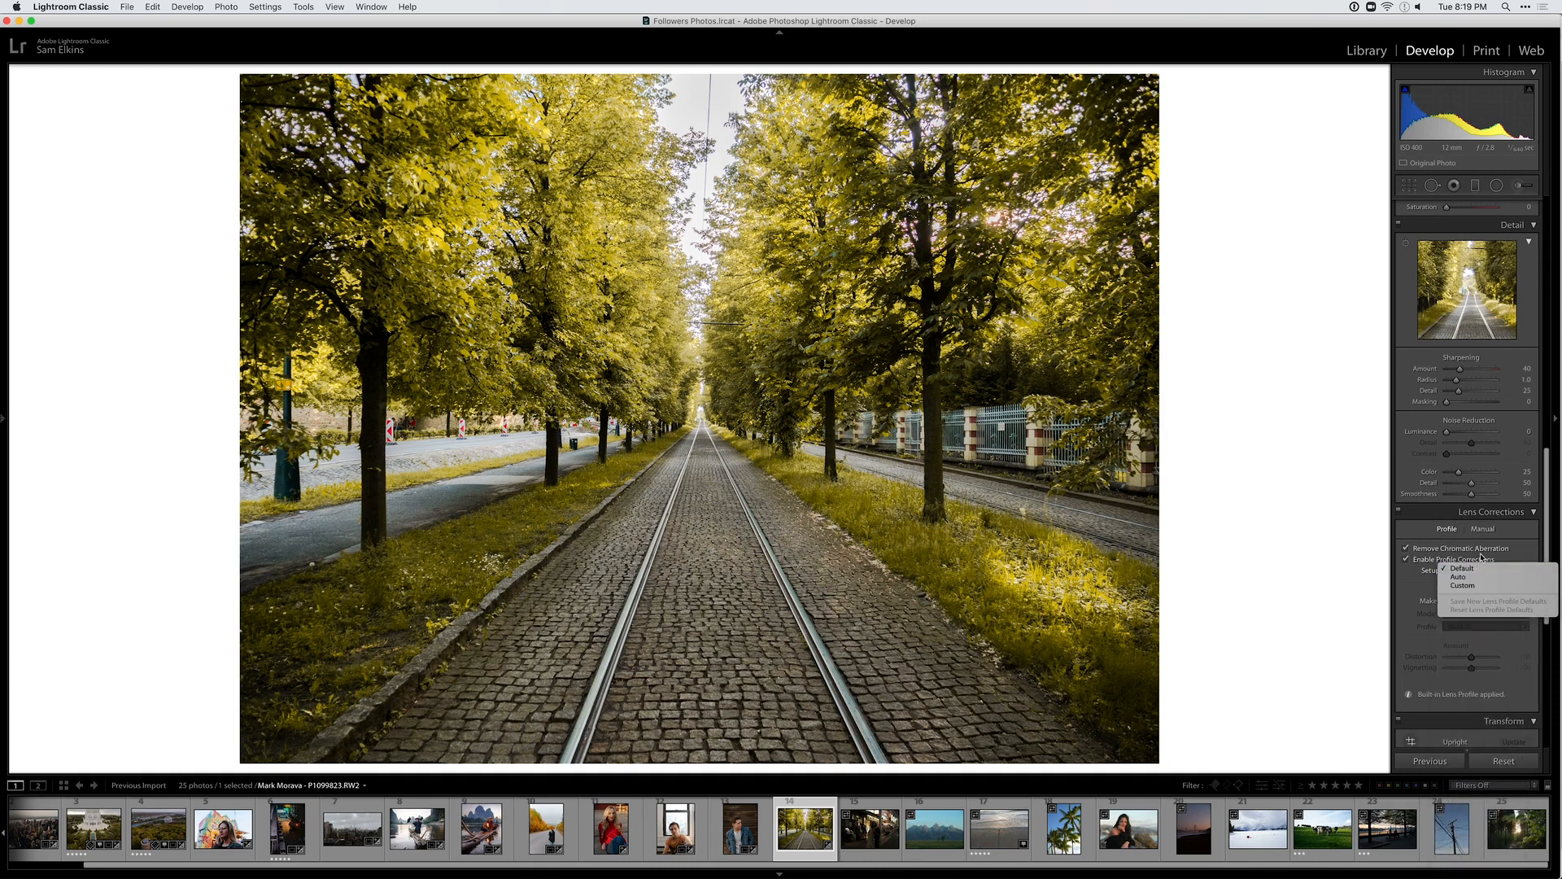
left_click(1461, 577)
left_click(1485, 530)
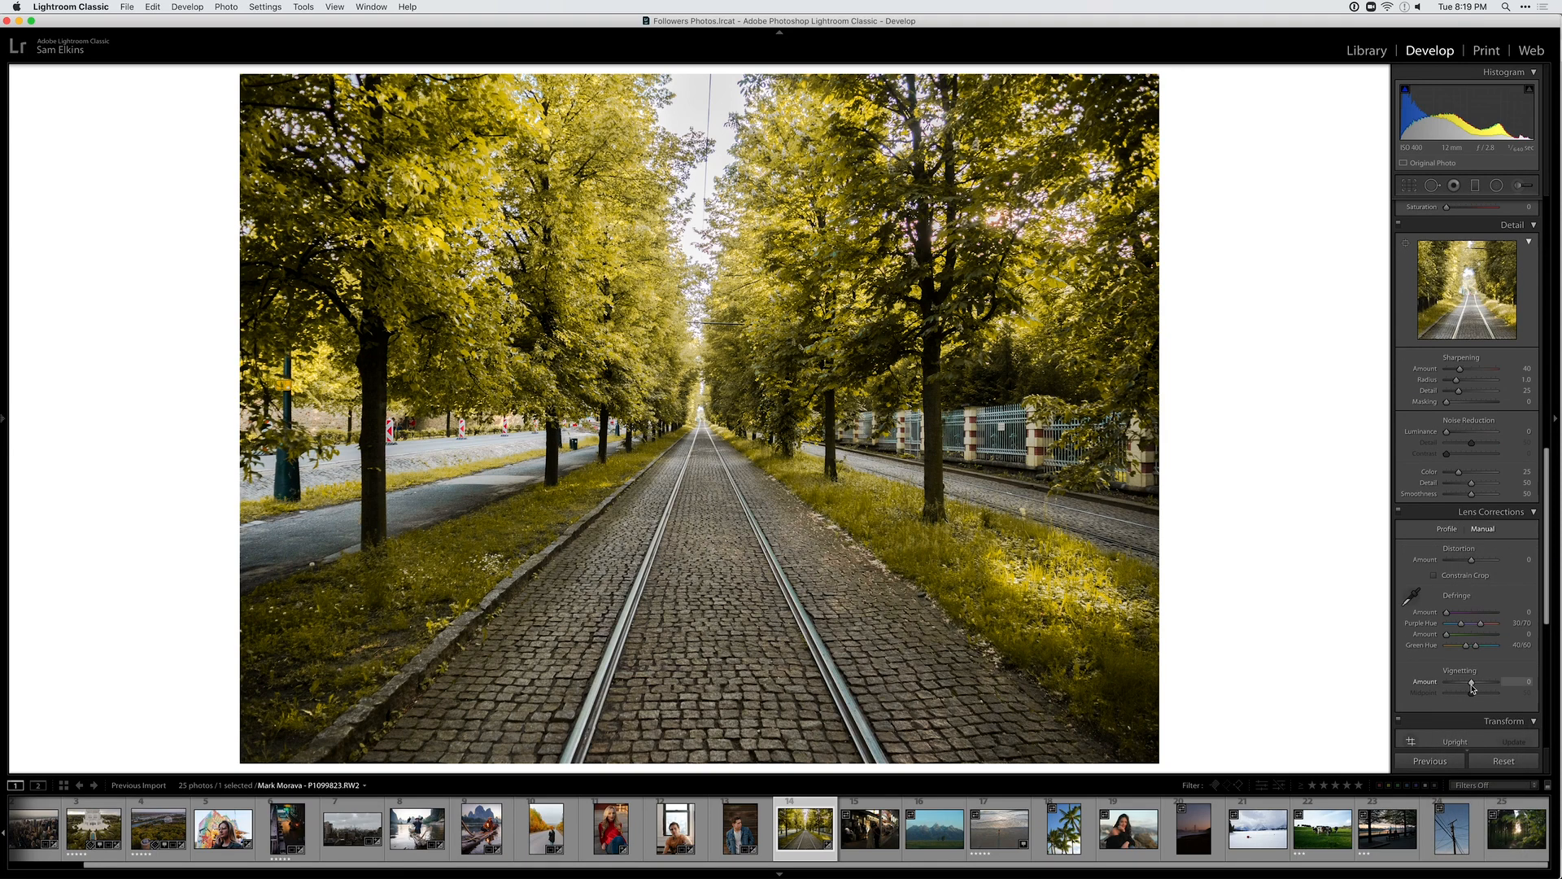
left_click_drag(1471, 686, 1558, 666)
Zoom into the track photo and examine its edges, tree trunks and upper foliage up close
left_click(371, 349)
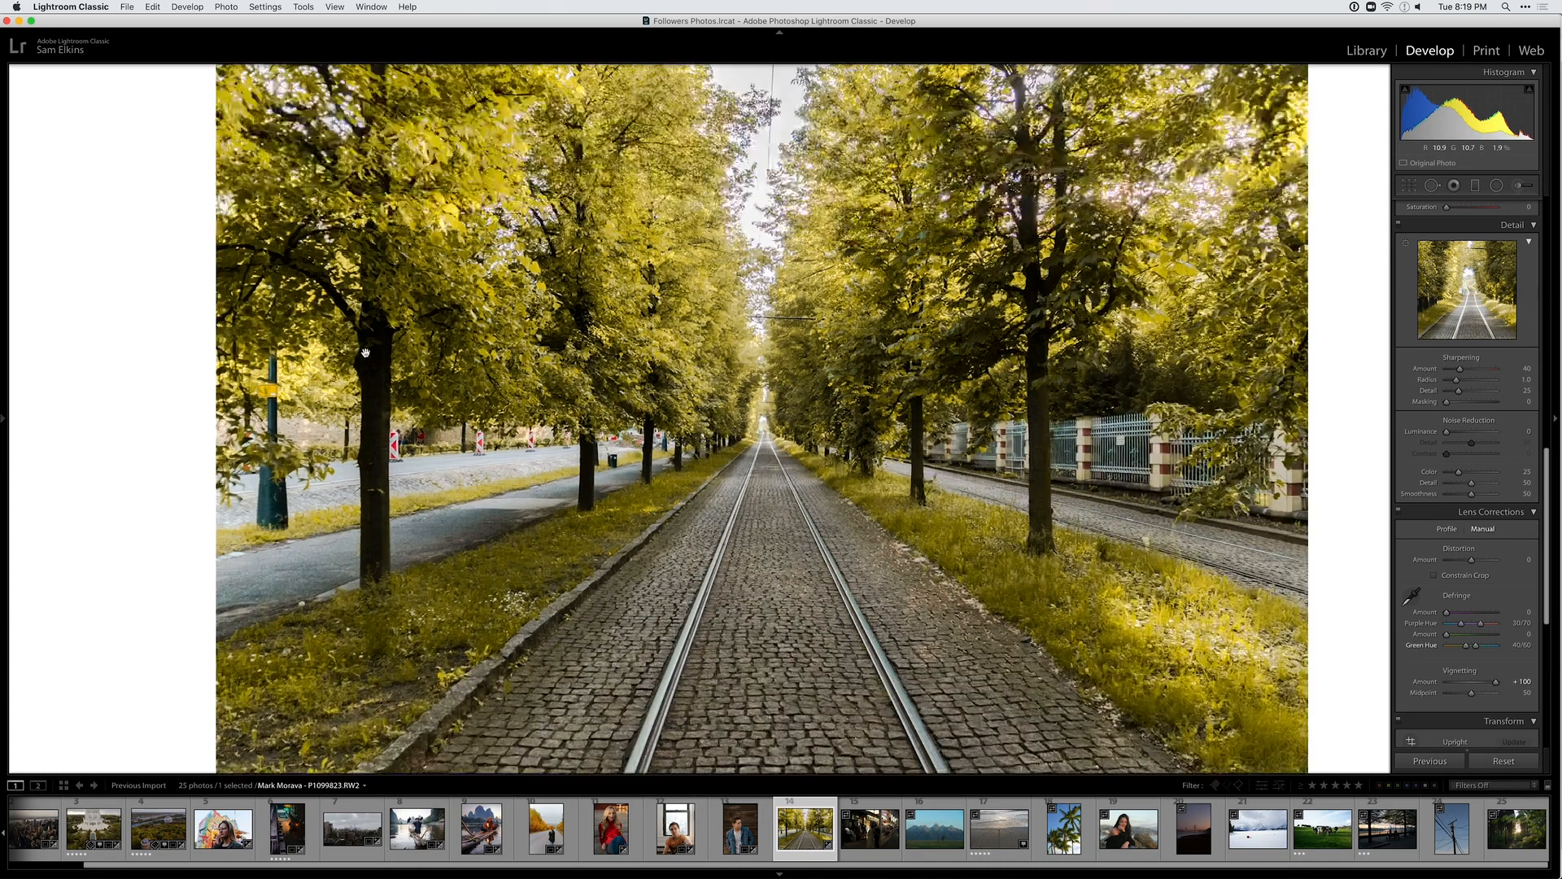
left_click_drag(363, 481, 349, 344)
left_click_drag(371, 534, 337, 315)
left_click_drag(1082, 561, 287, 480)
left_click_drag(659, 142, 638, 449)
left_click_drag(766, 236, 745, 577)
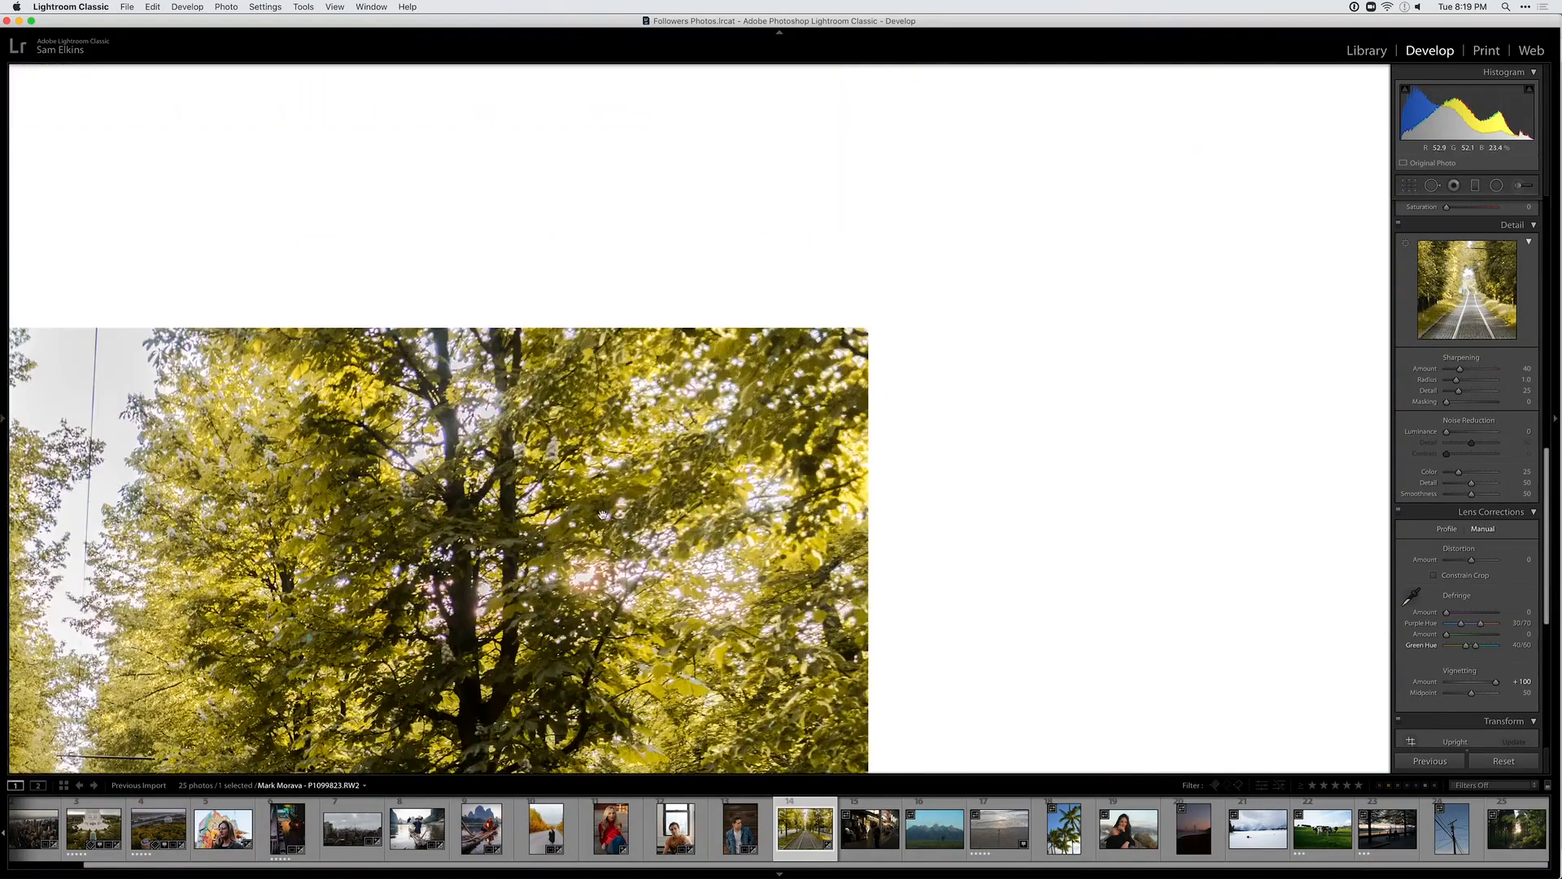
left_click_drag(578, 489, 922, 449)
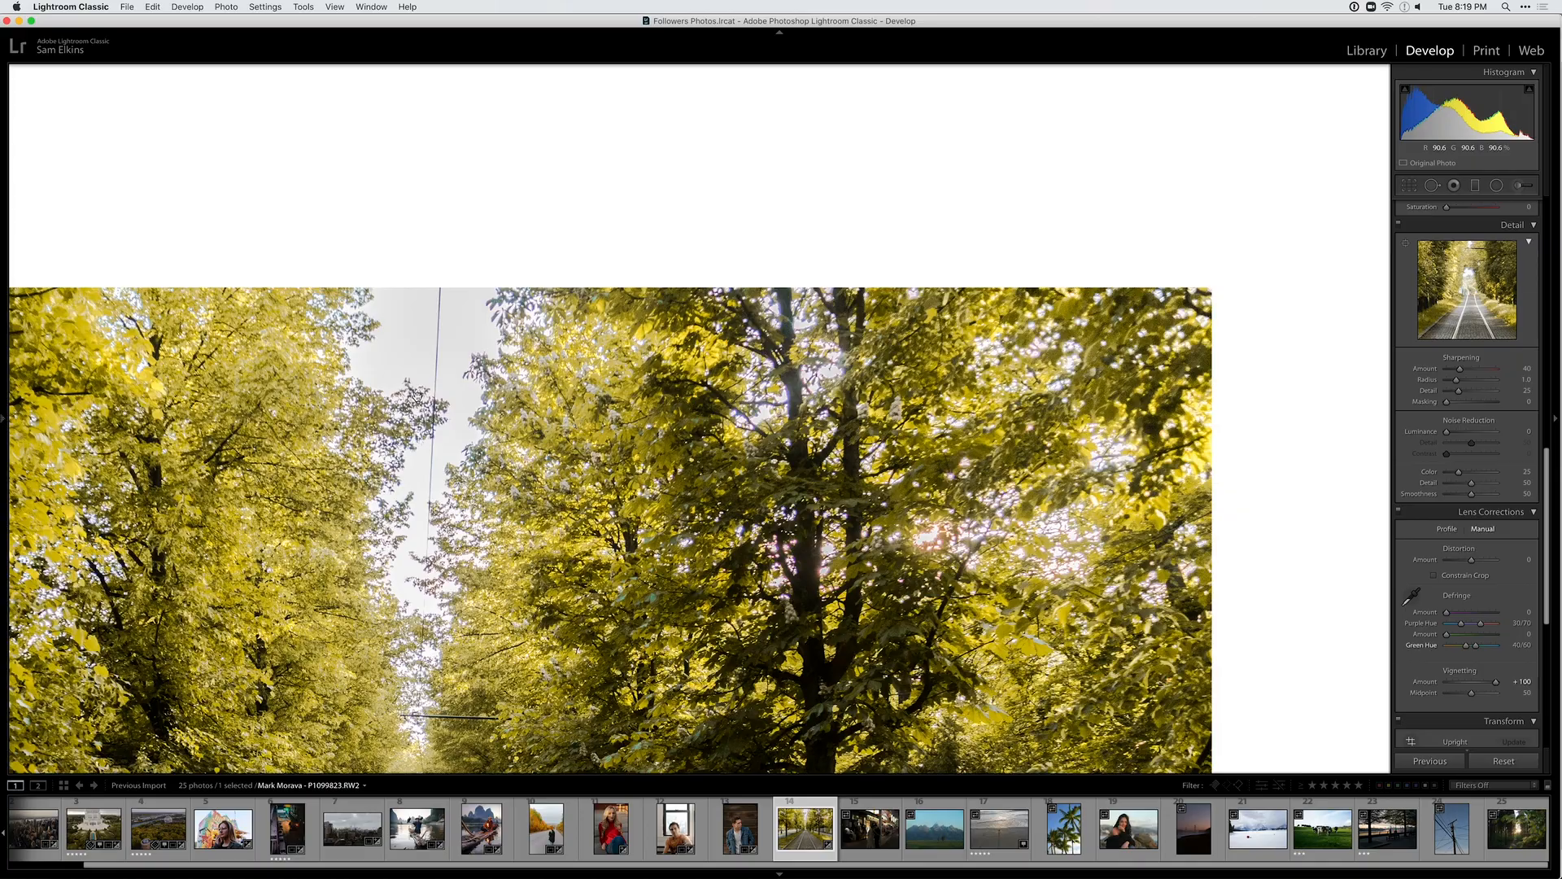
left_click_drag(417, 394, 873, 375)
right_click(825, 477)
left_click(573, 204)
left_click_drag(675, 323, 493, 164)
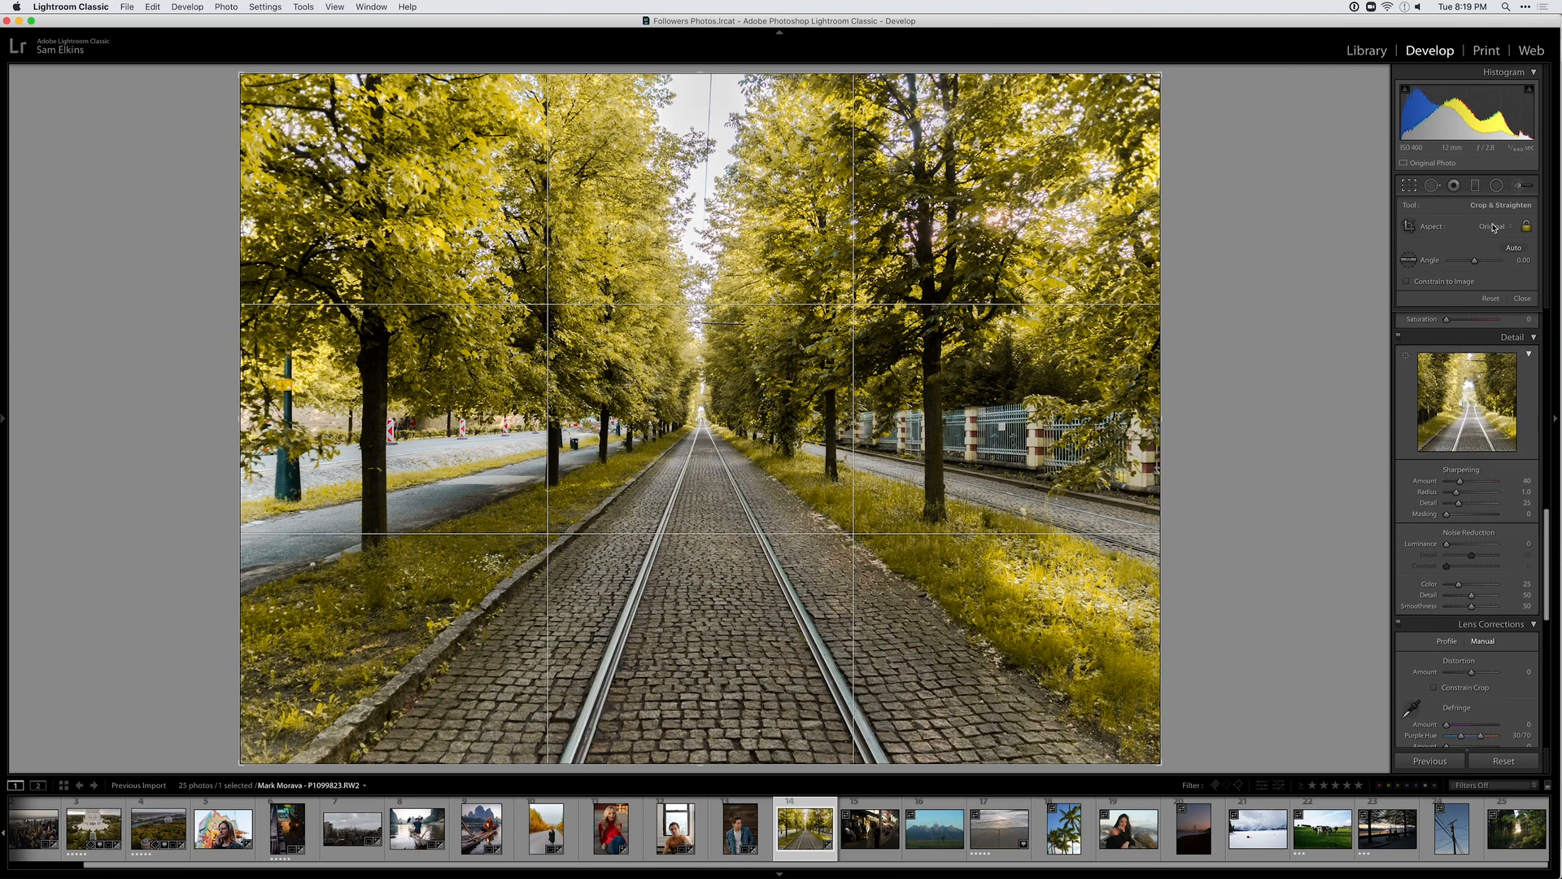
Crop the track photo to a 4 x 5 / 8 x 10 portrait frame centred on the rails, and compare before and after
left_click(1494, 228)
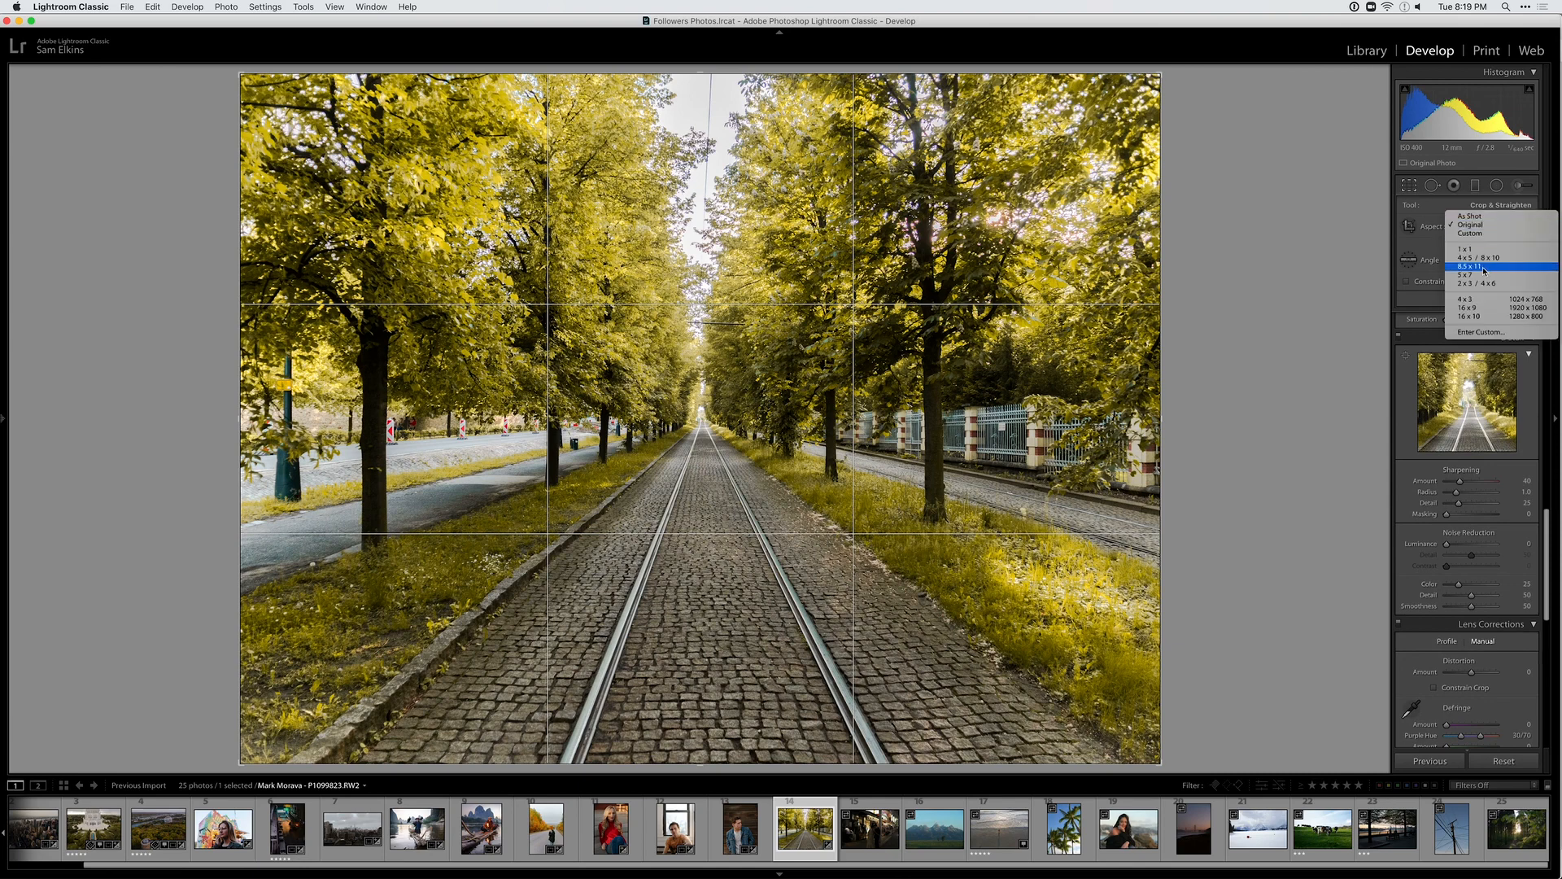
left_click(1489, 262)
left_click_drag(275, 74, 473, 134)
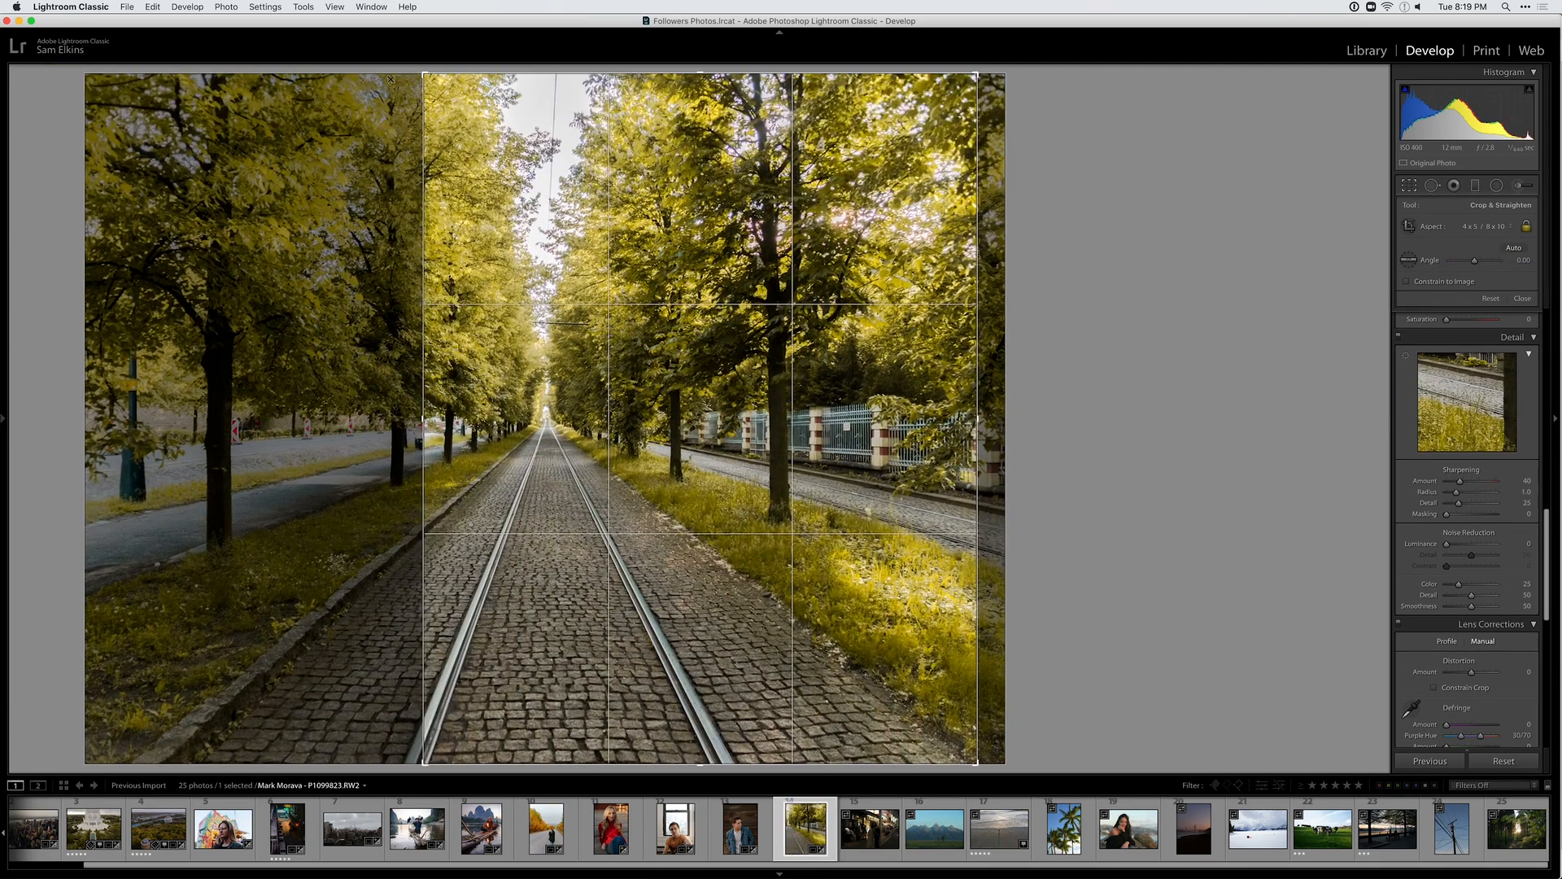
key("r")
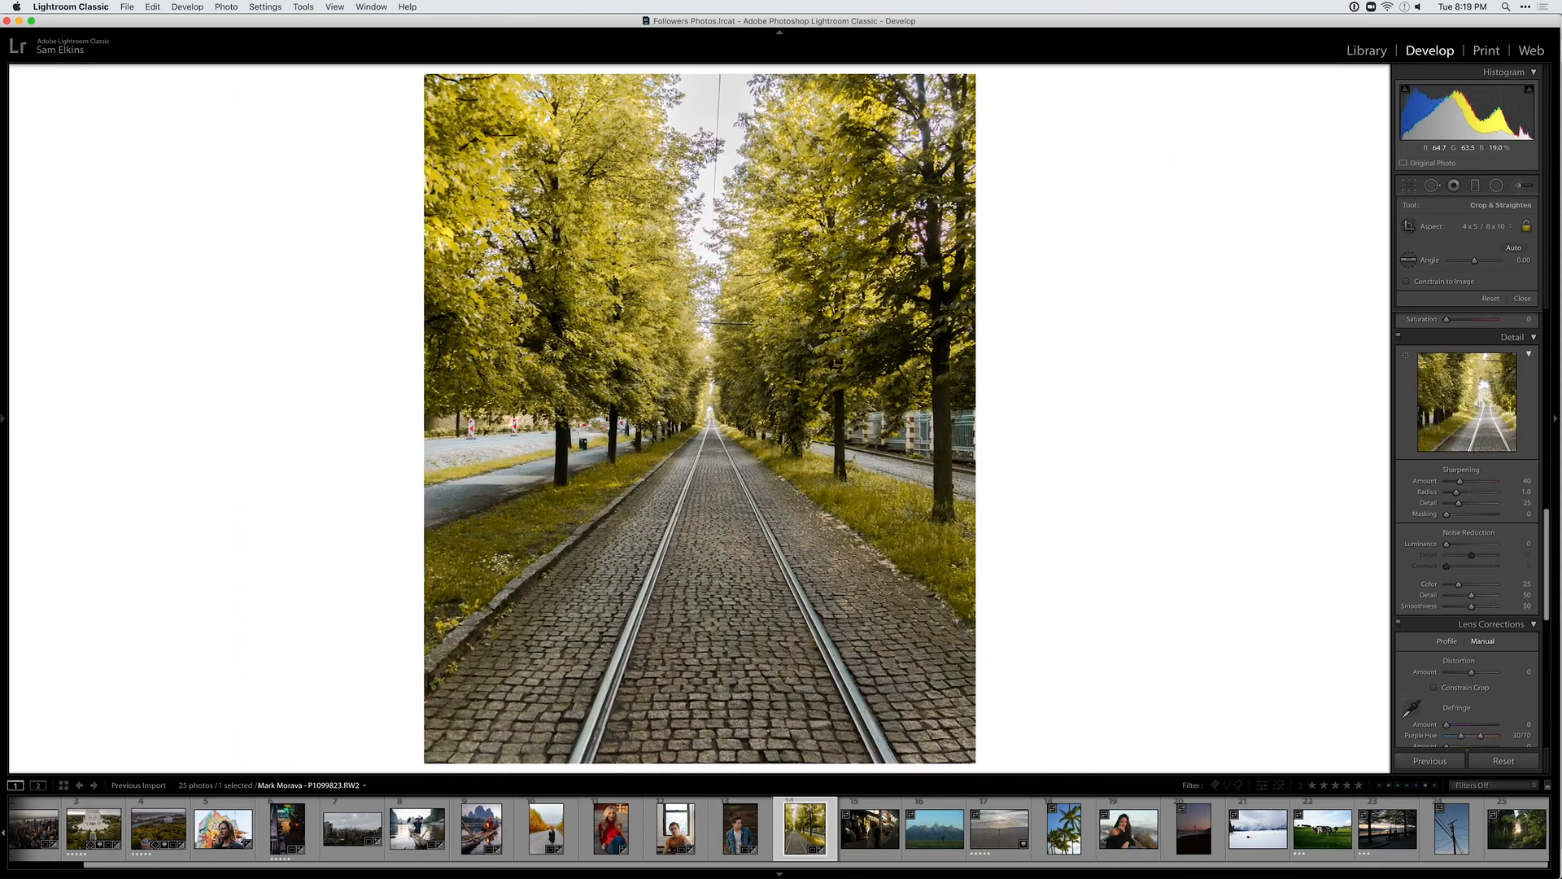
key("r")
left_click_drag(709, 765, 711, 601)
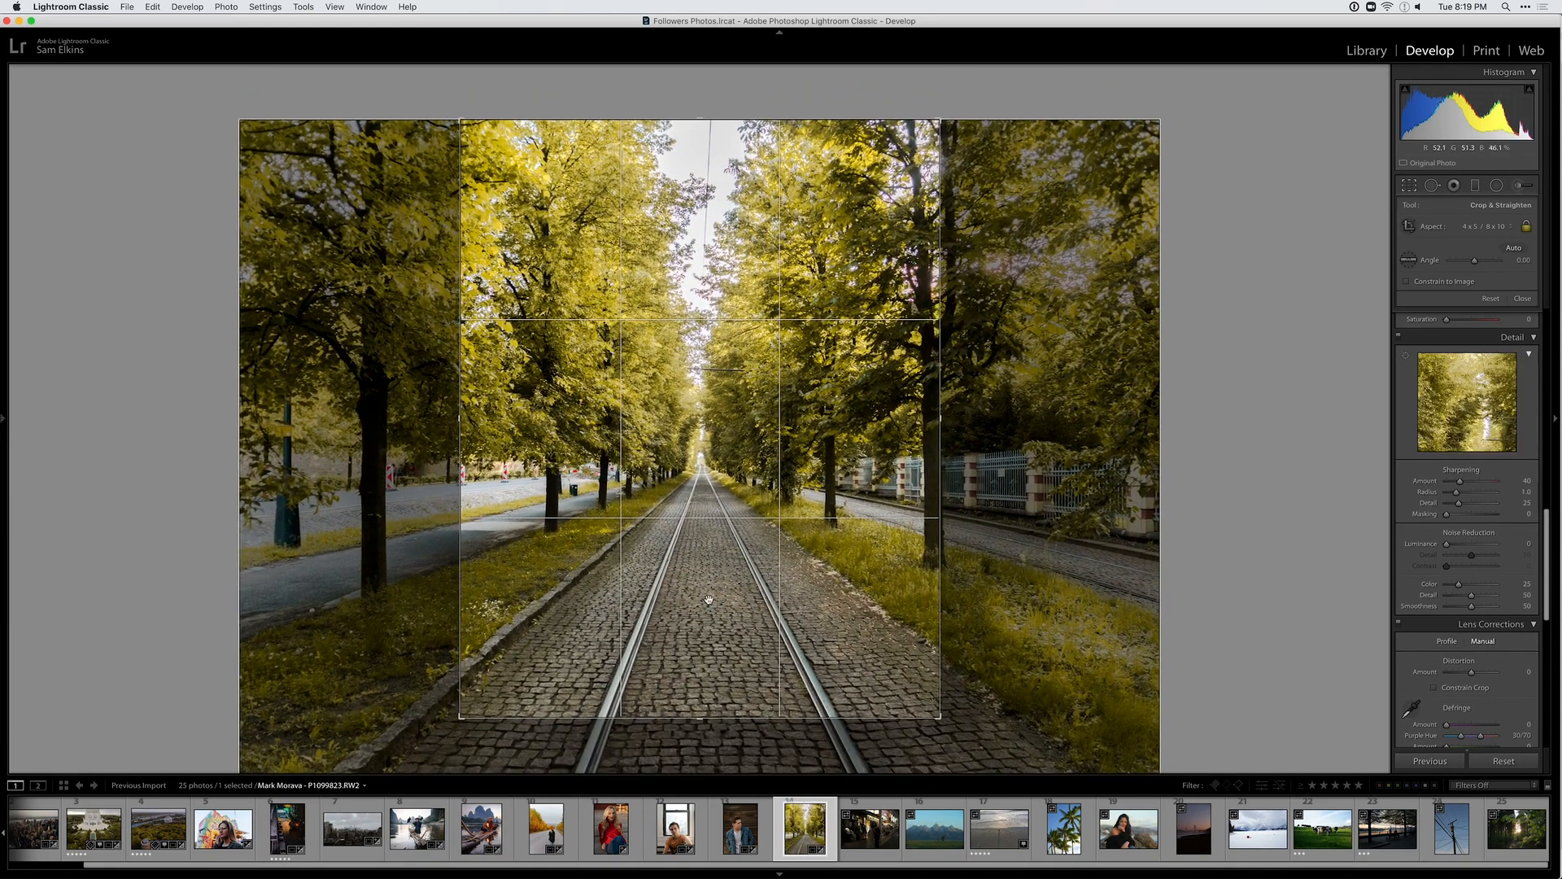
key("r")
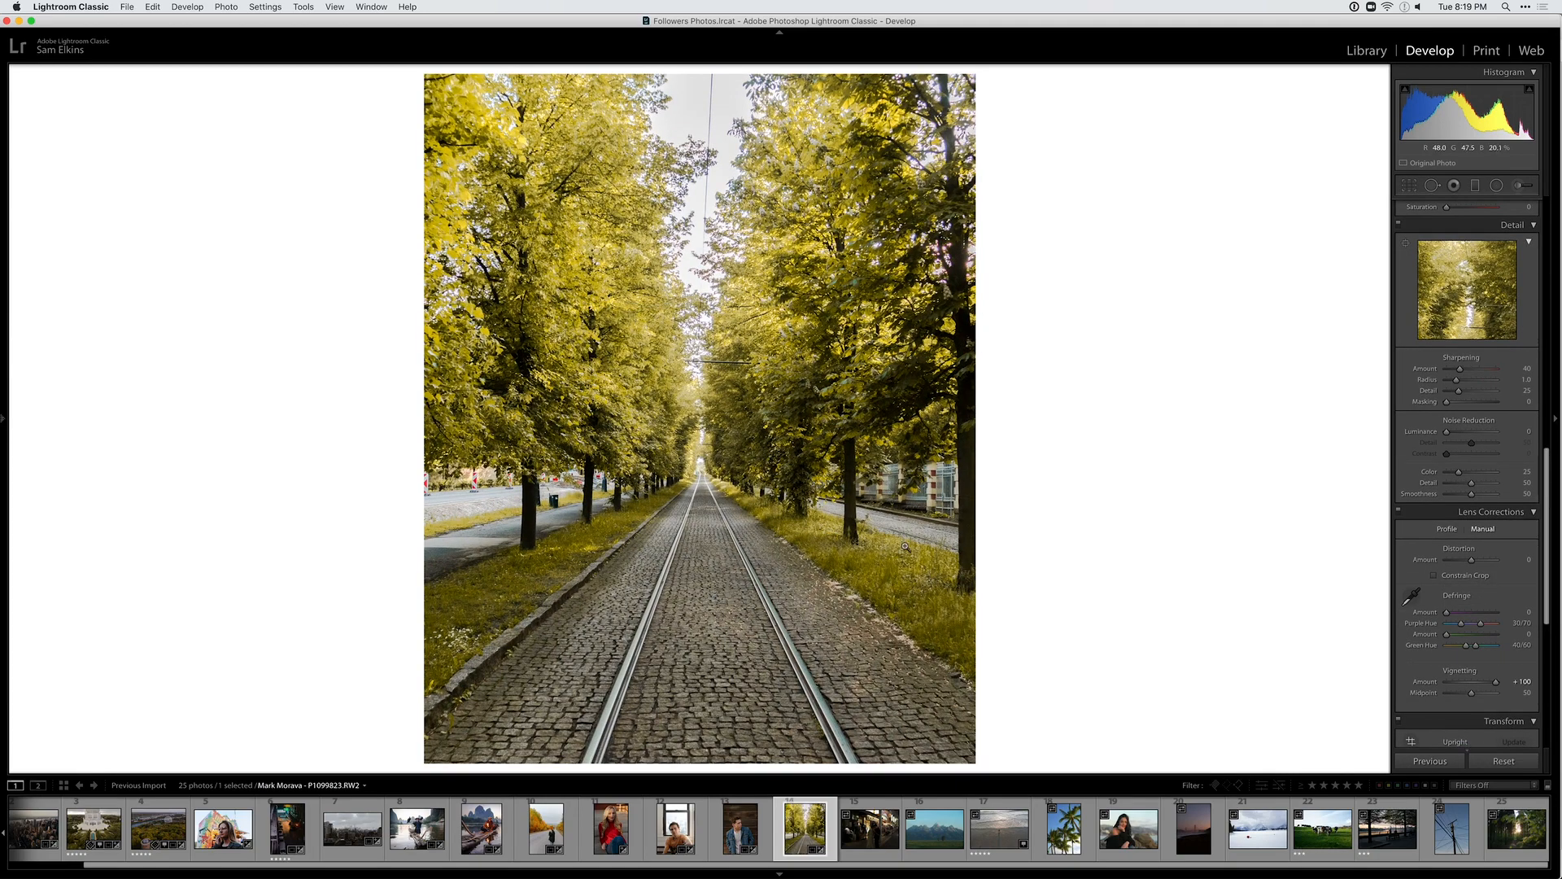
key("backslash")
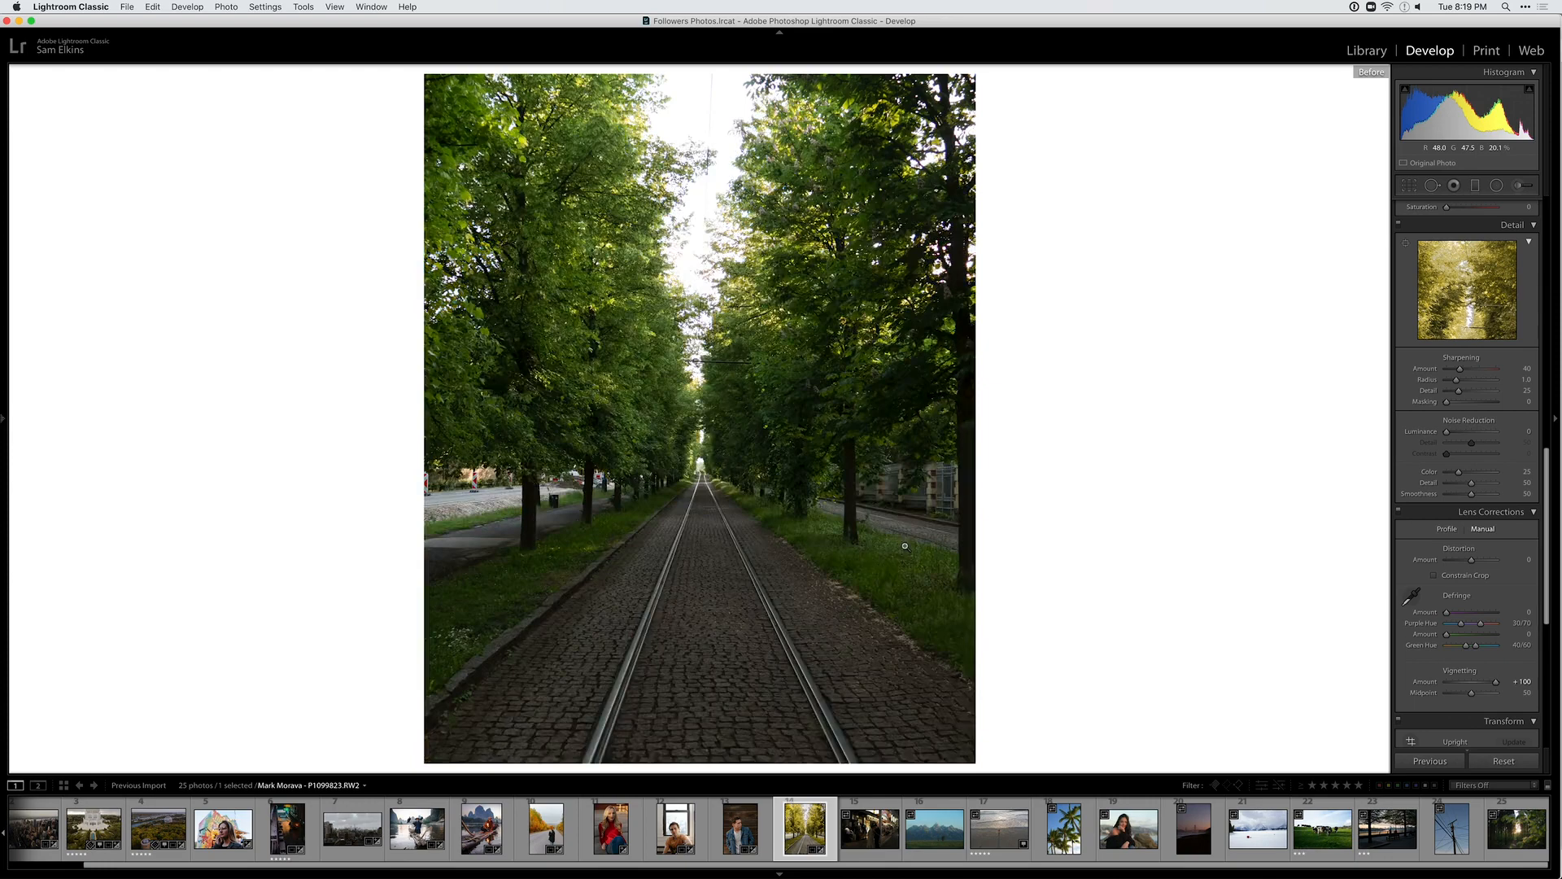
key("backslash")
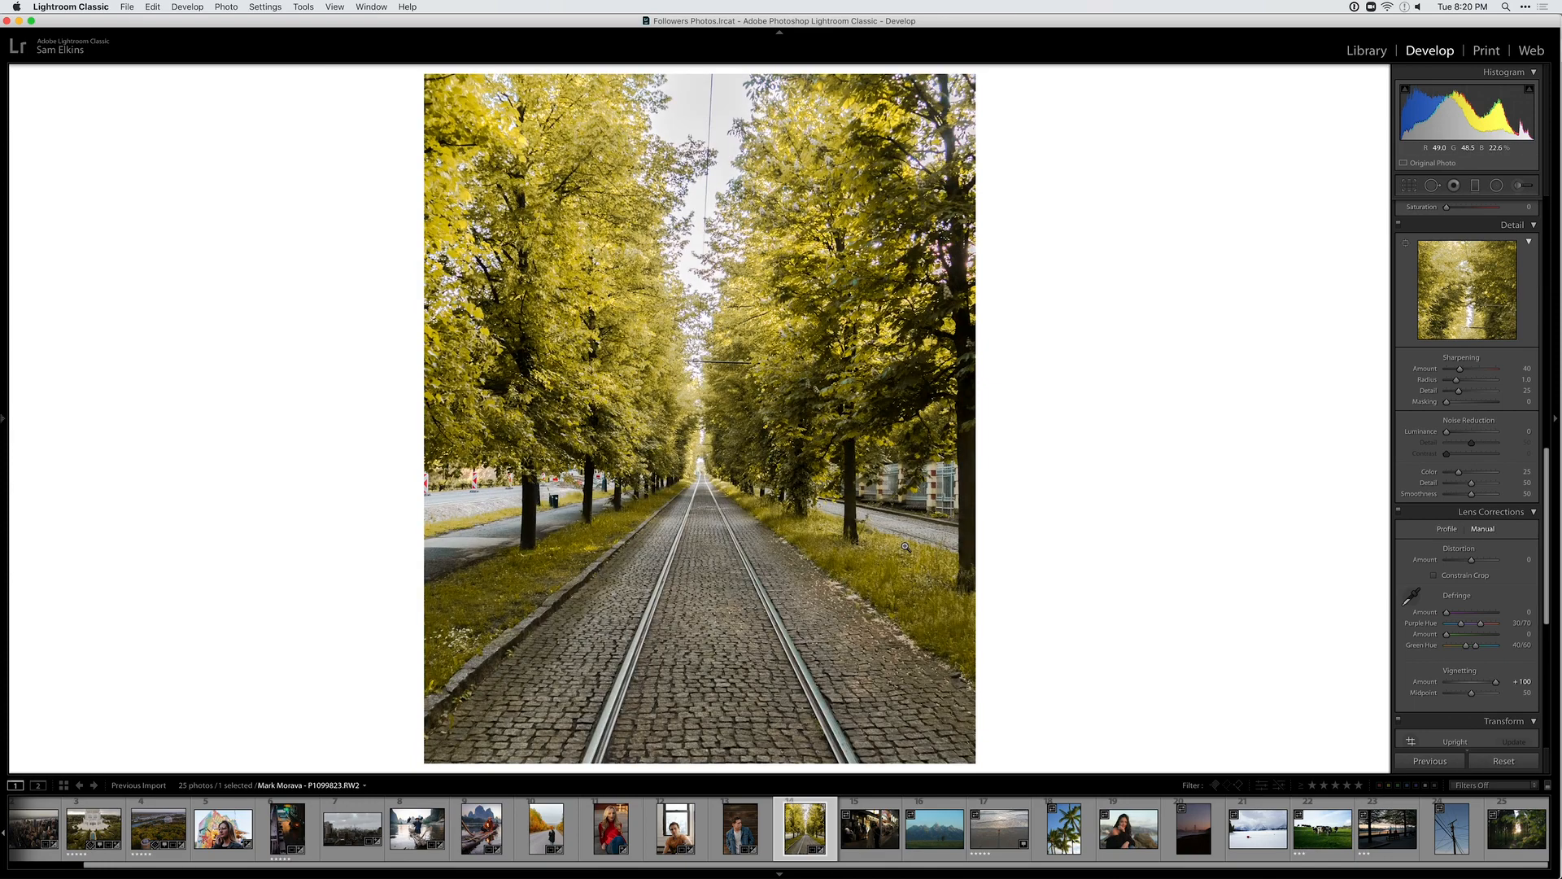
key("y")
key("y")
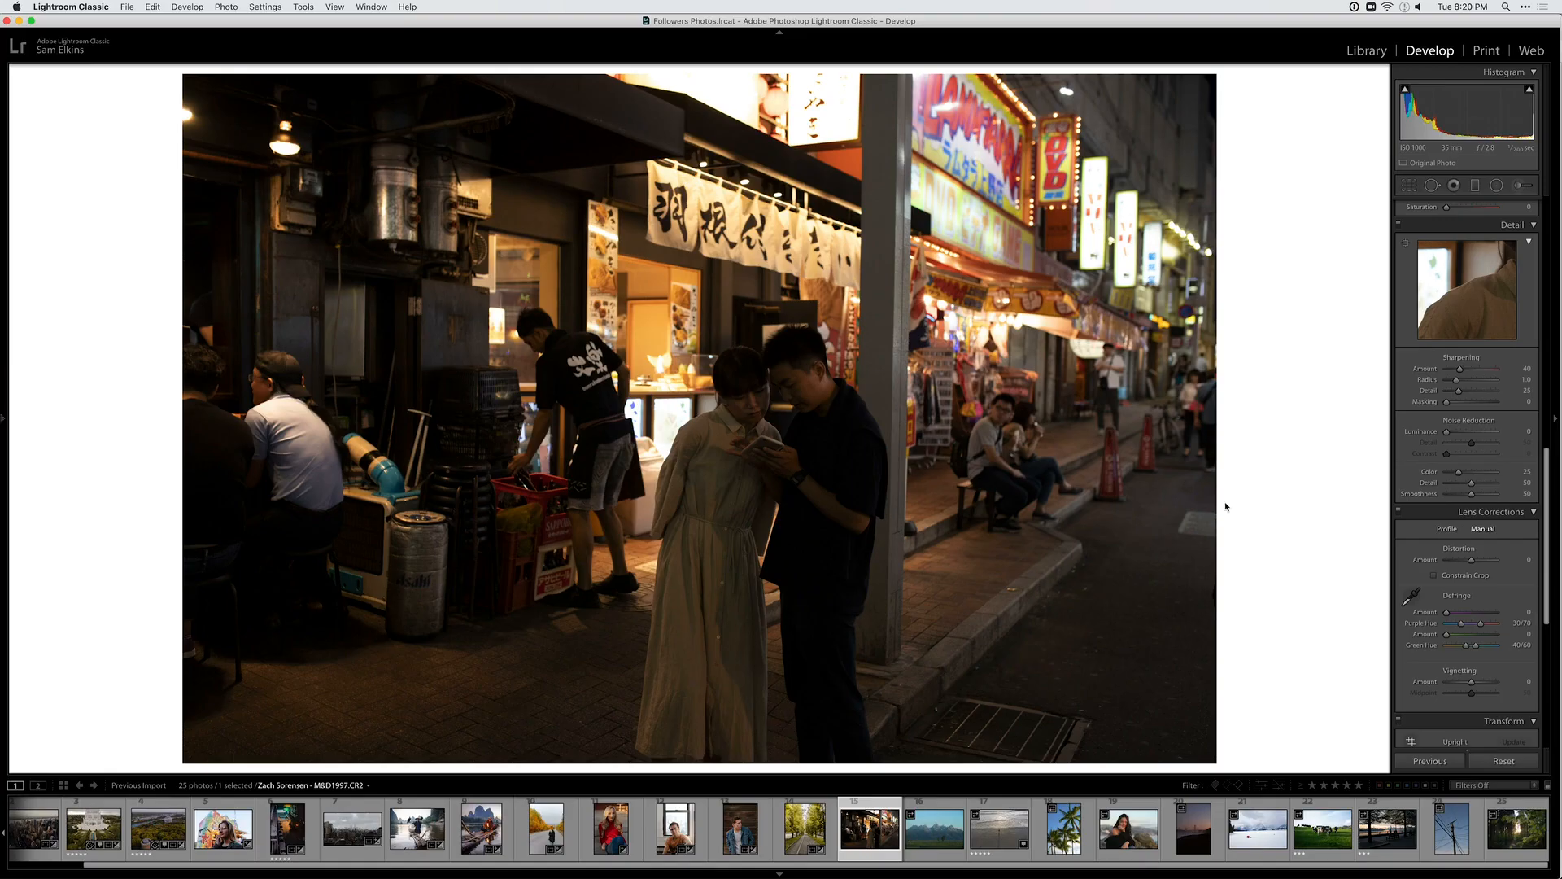
Paste the copied develop settings onto the night street photo and raise its exposure to +1.65
key("super+shift+v")
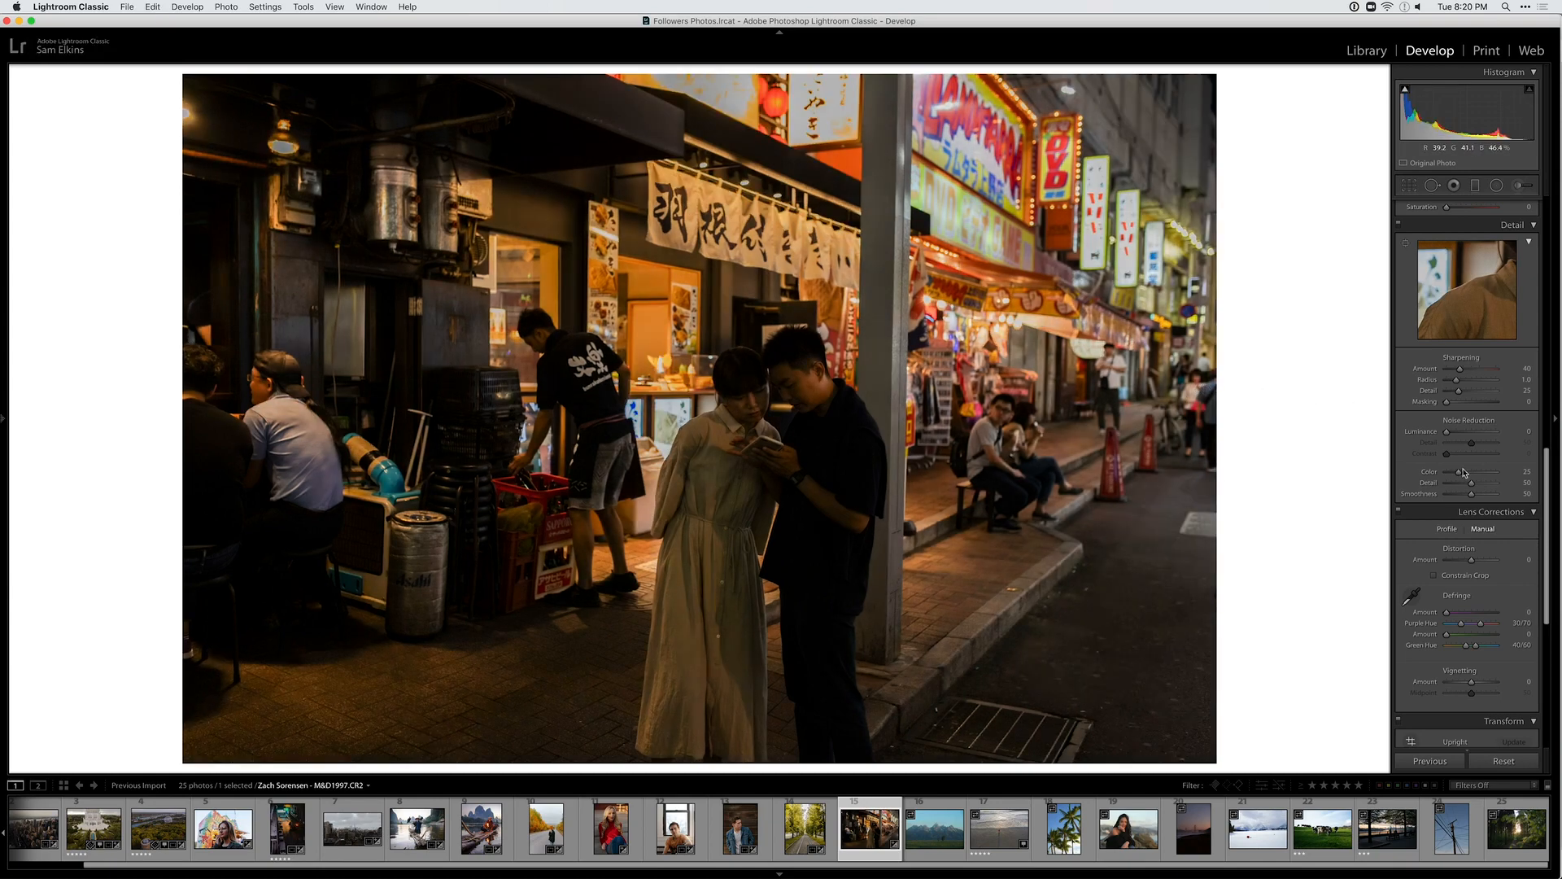
scroll(1461, 357, "up", 10)
left_click_drag(1471, 326, 1478, 327)
Convert the street photo to Black & White and rebalance it with tone curve Highlights +25, Lights −56 and exposure +1.45
left_click(1505, 223)
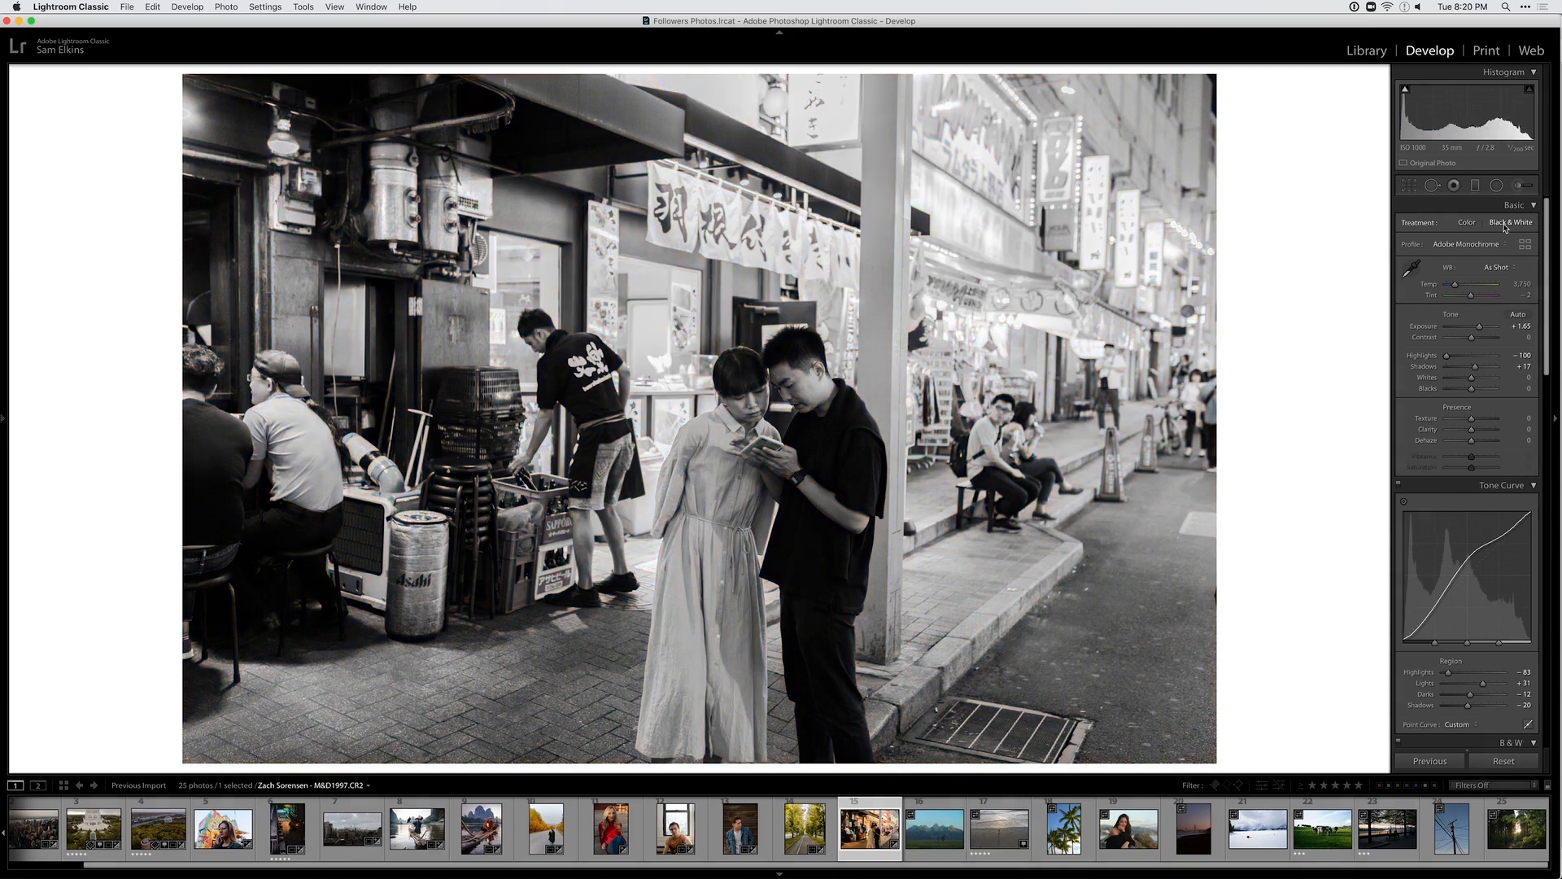
mouse_move(1448, 673)
left_mouse_down()
mouse_move(1481, 674)
mouse_move(1457, 688)
left_mouse_up()
left_click_drag(1479, 327, 1478, 331)
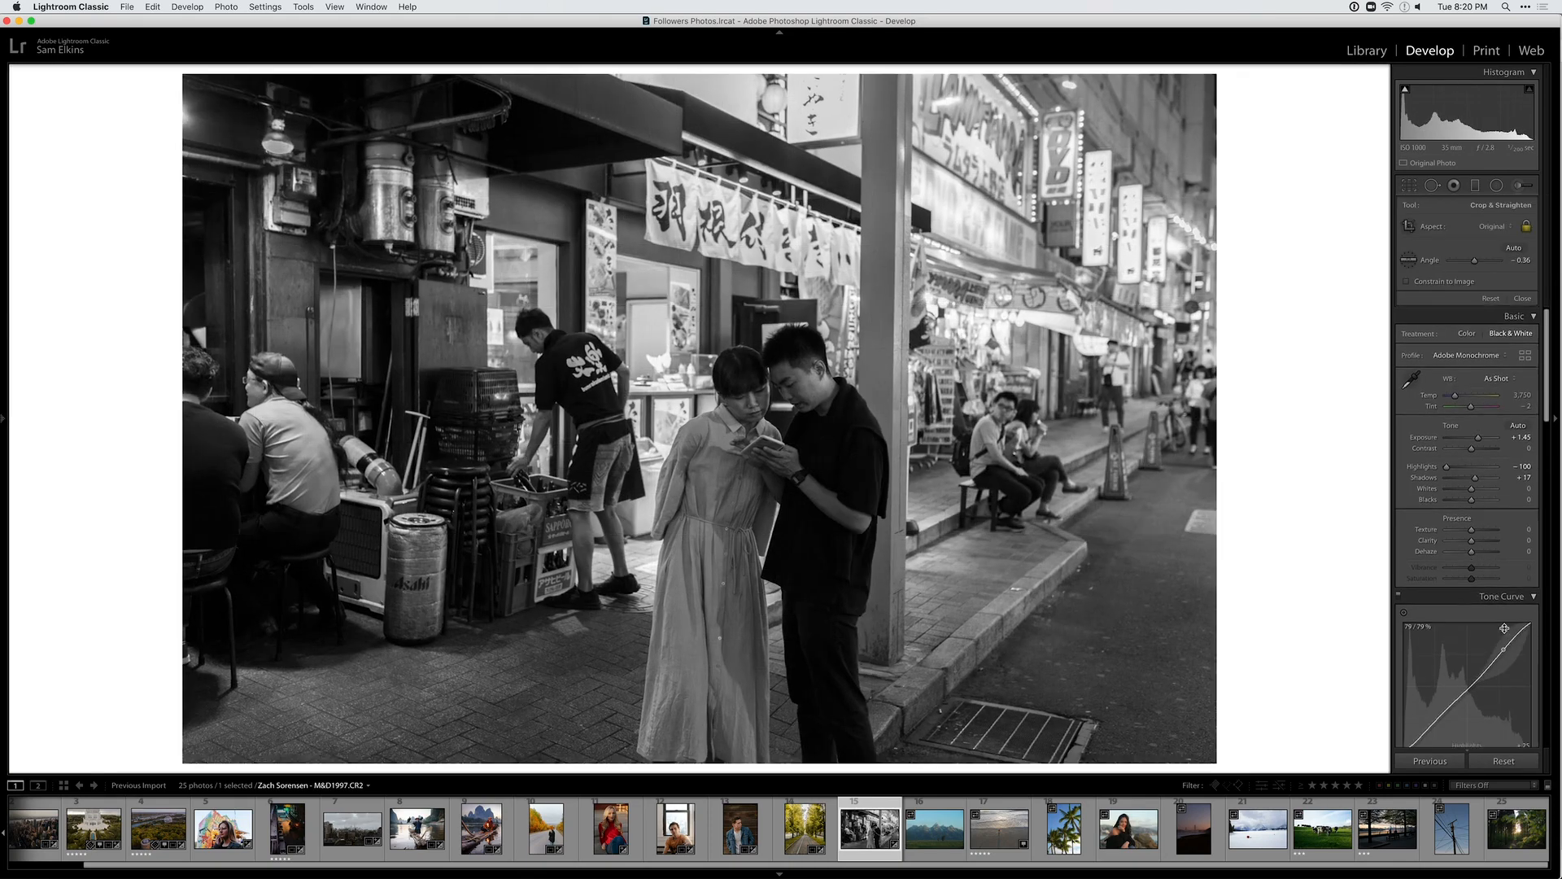
Set the street photo's basic Shadows to +28, Whites to −17 and Blacks to −21
scroll(1504, 628, "down", 15)
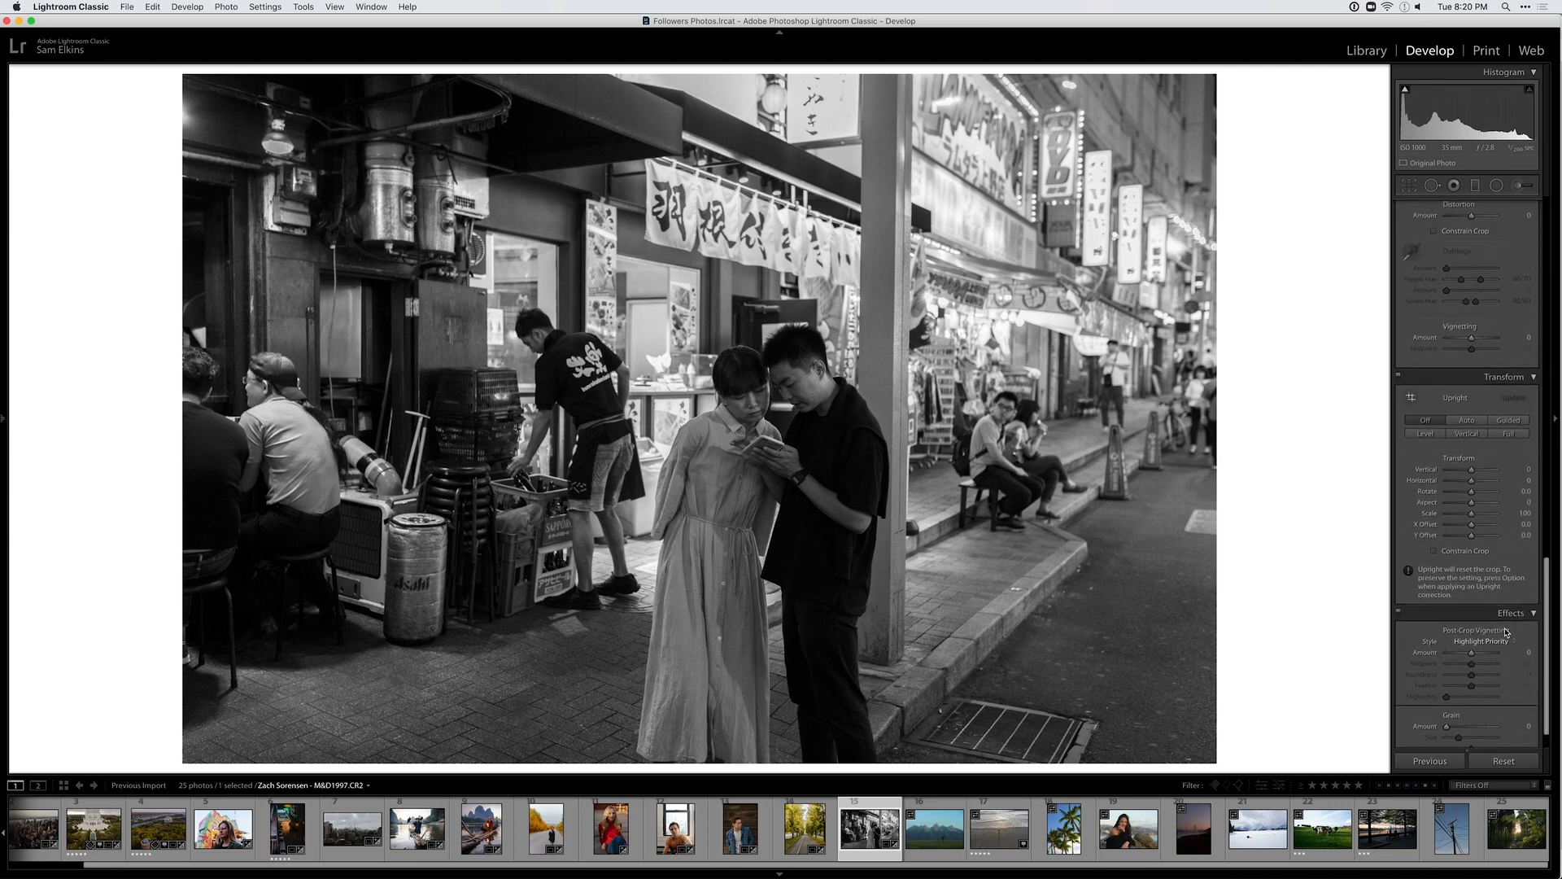
scroll(1466, 336, "up", 5)
left_click(1446, 367)
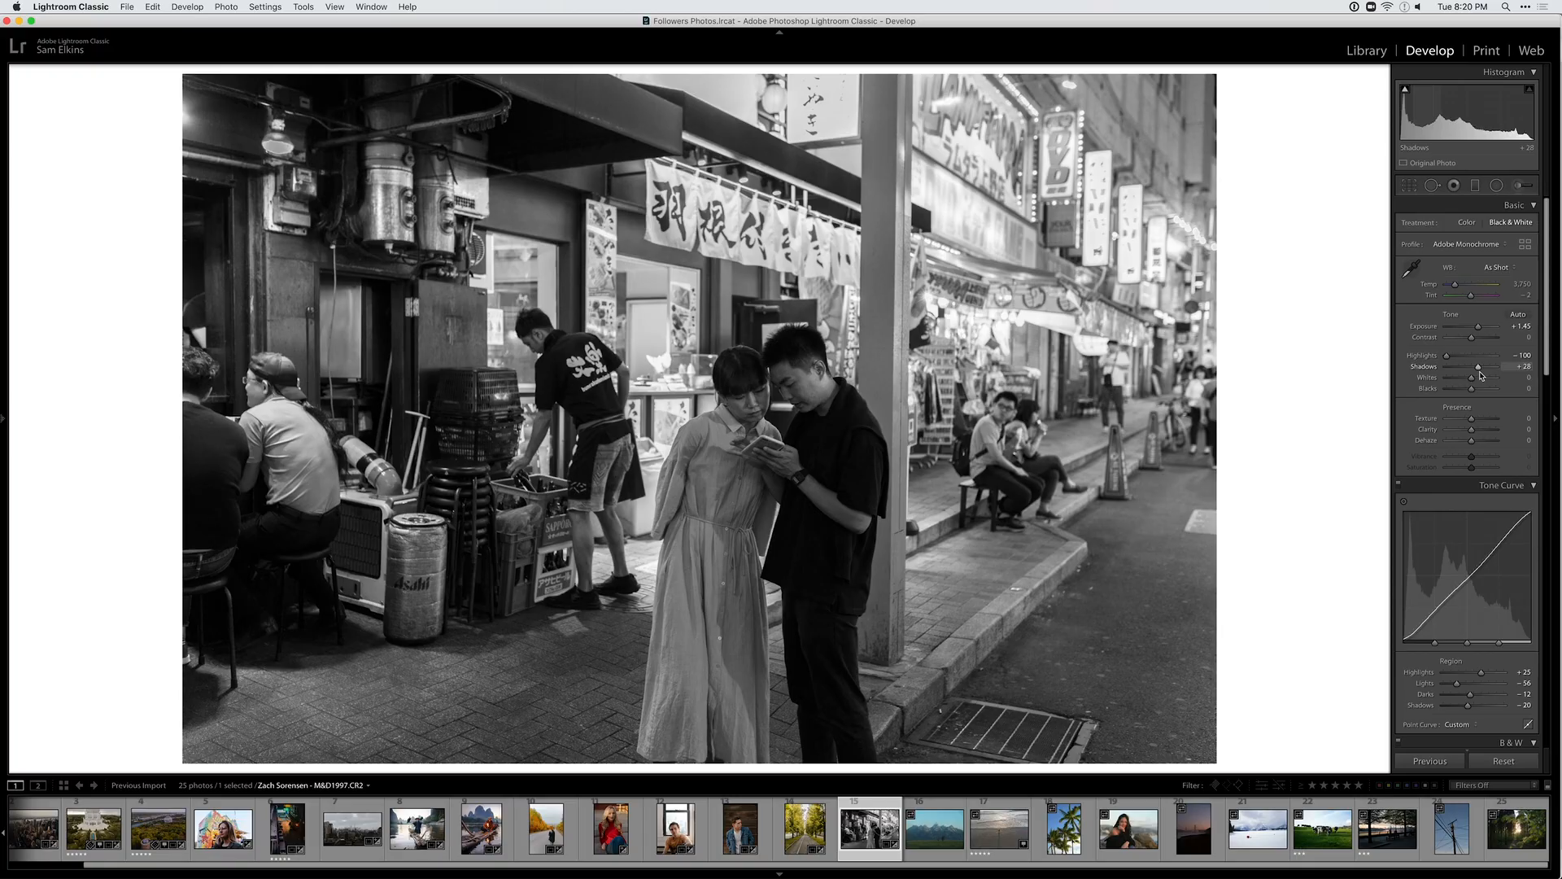
left_click_drag(1473, 385, 1469, 390)
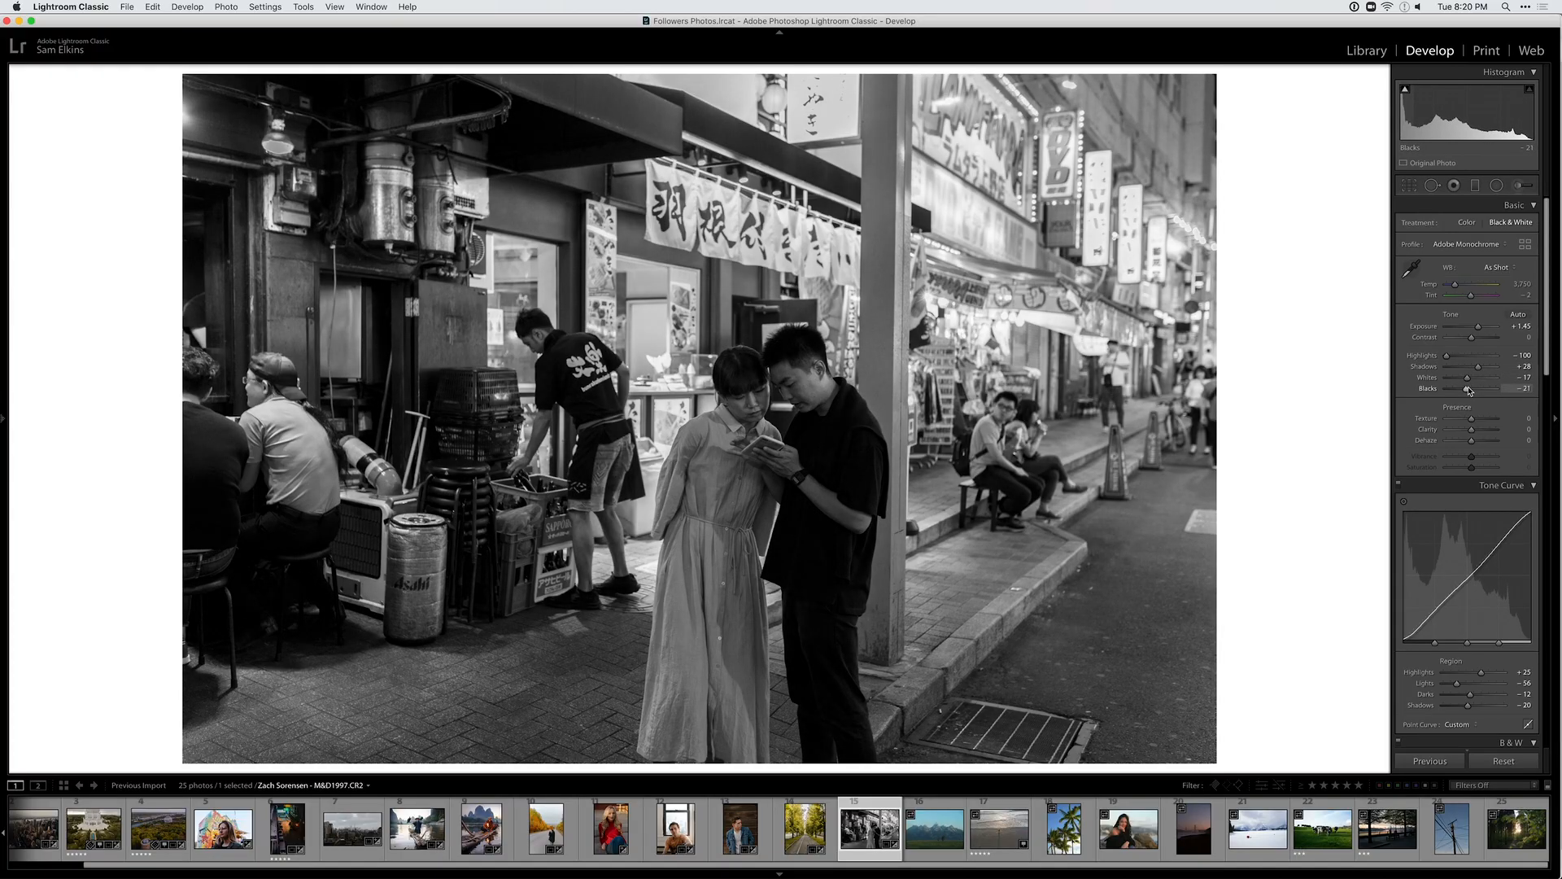
Compare the black-and-white street photo with its original and raise its exposure to +1.65
key("backslash")
key("backslash")
key("equal")
key("equal")
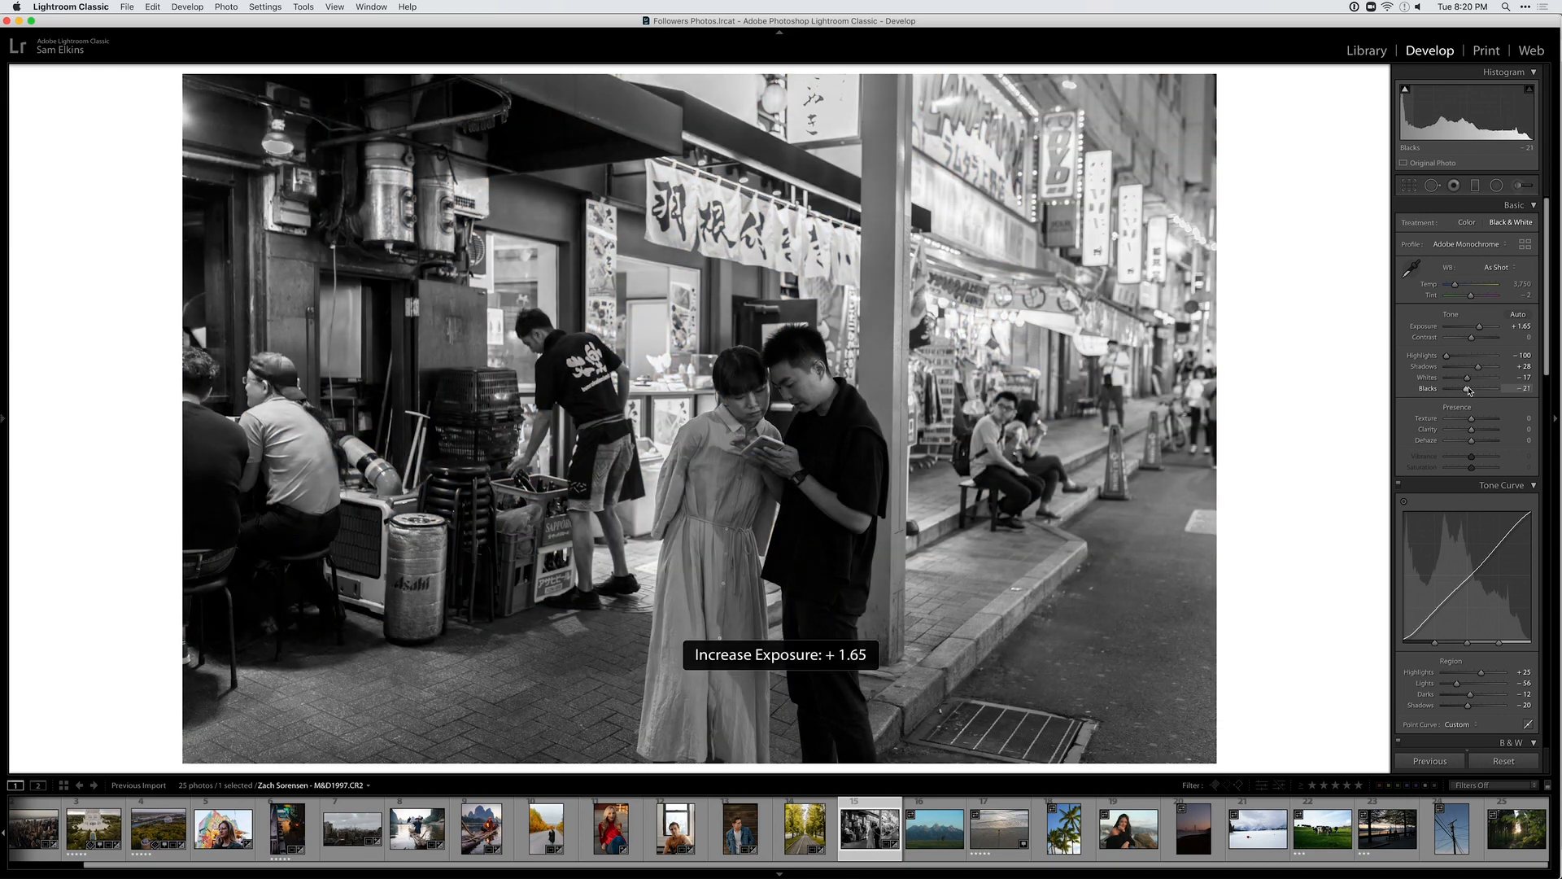
key("backslash")
key("backslash")
key("backslash")
key("backslash")
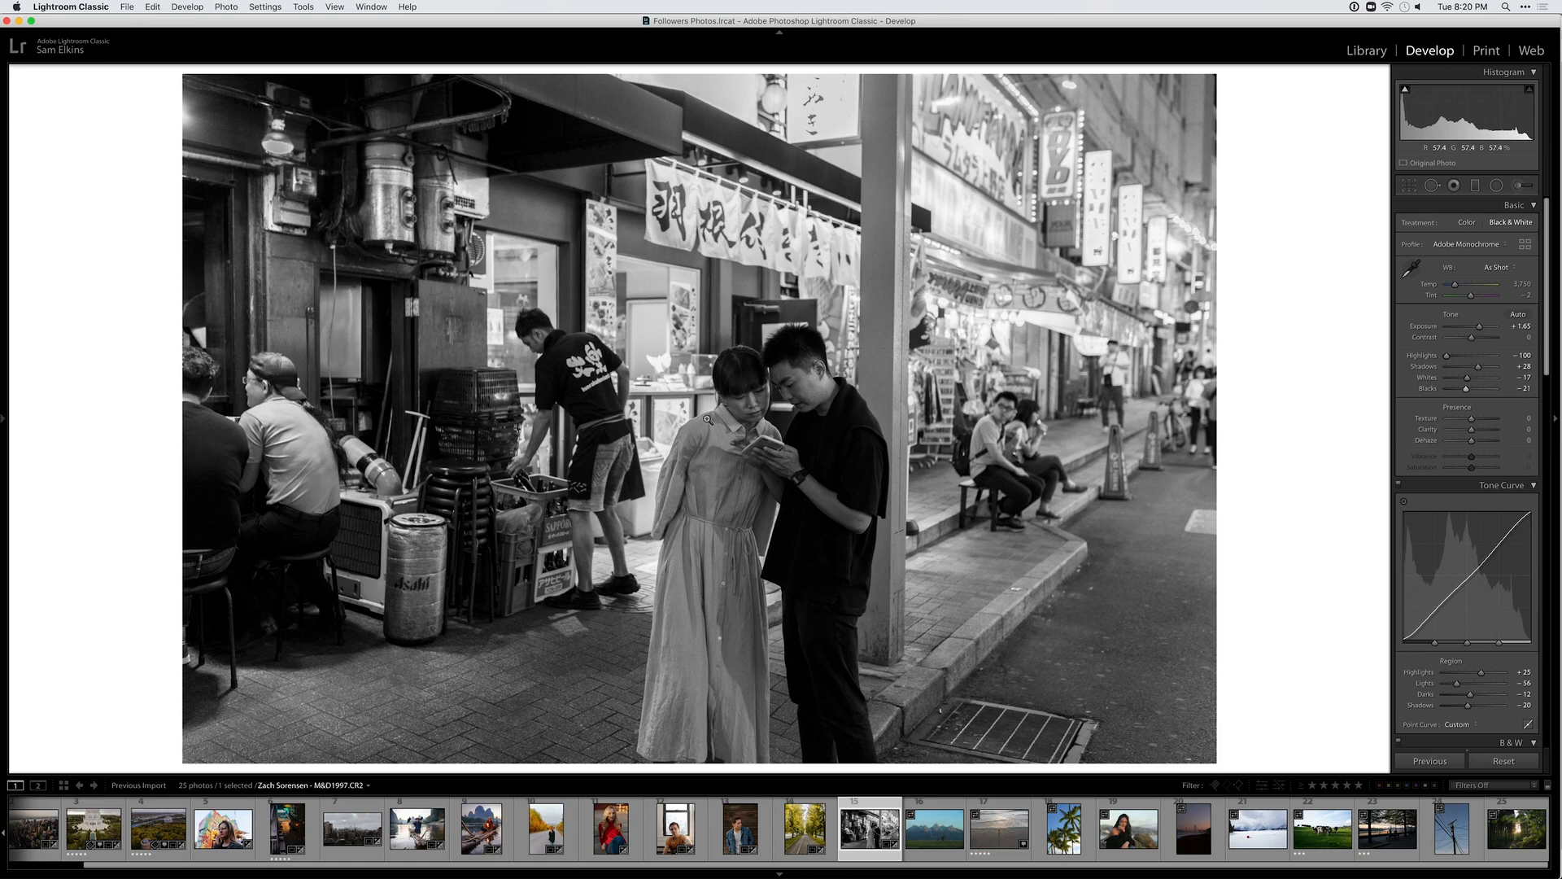
key("backslash")
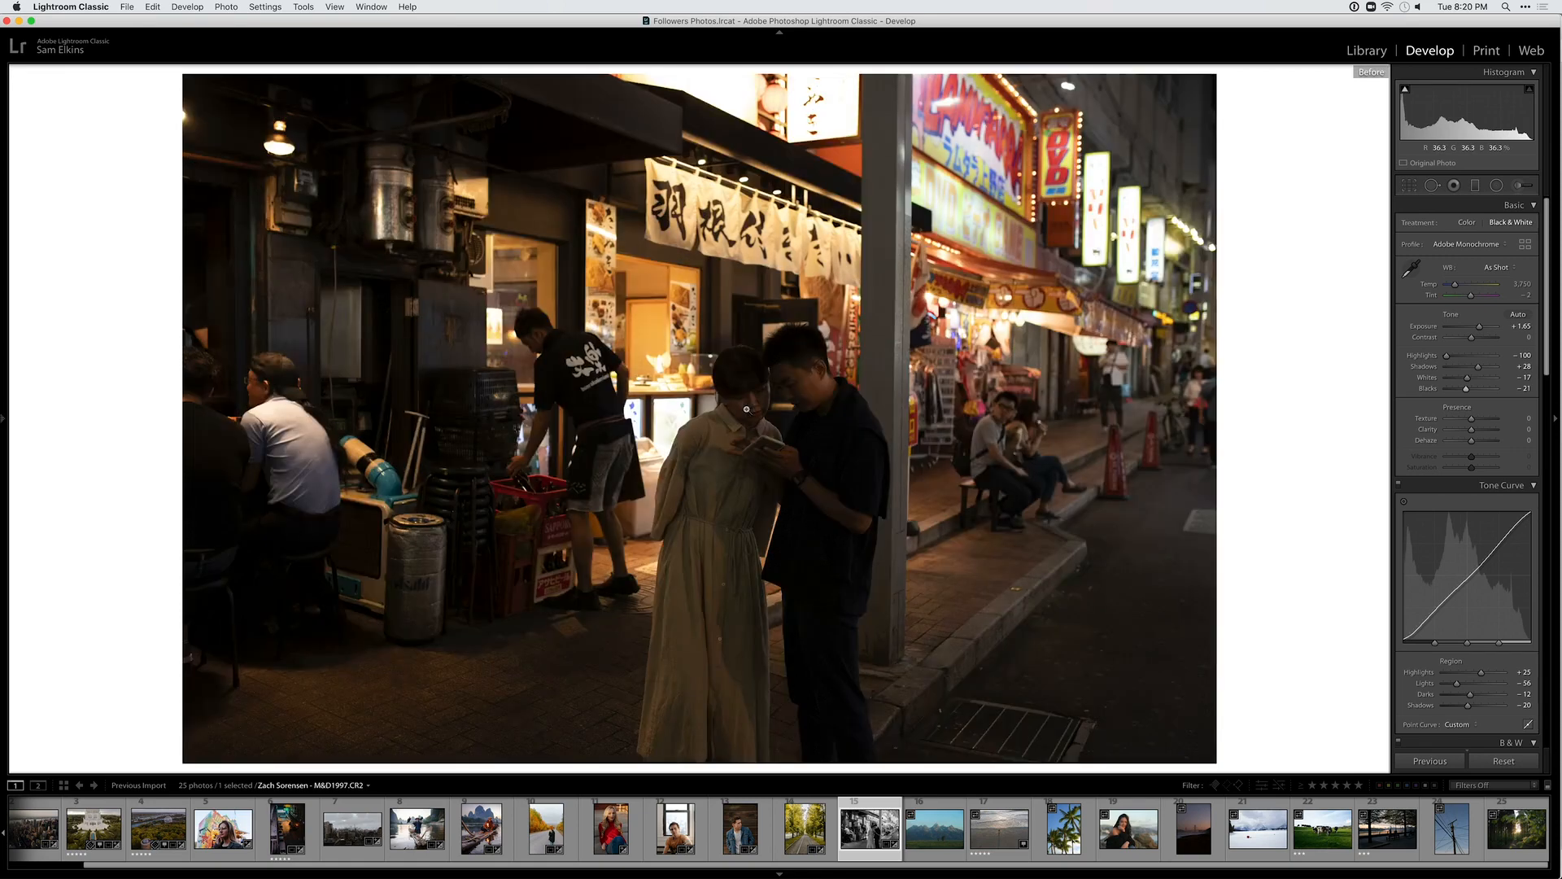
key("backslash")
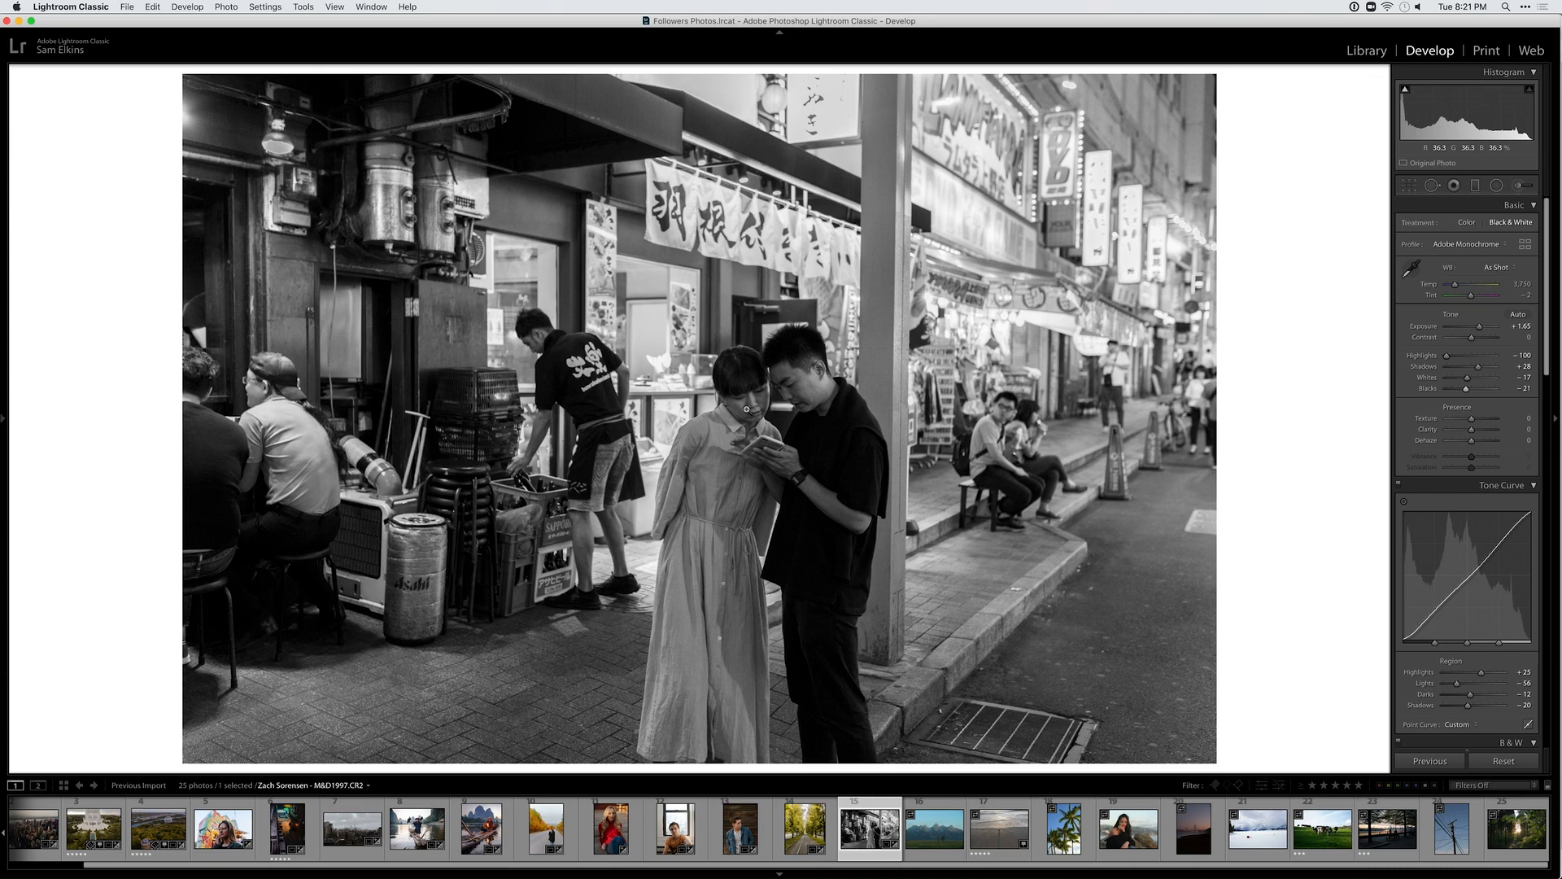
Set the mountain photo's tone curve to Highlights −100, Lights +34, Darks −19 and Shadows −17, with exposure +0.25 and basic Highlights −100
key("Right")
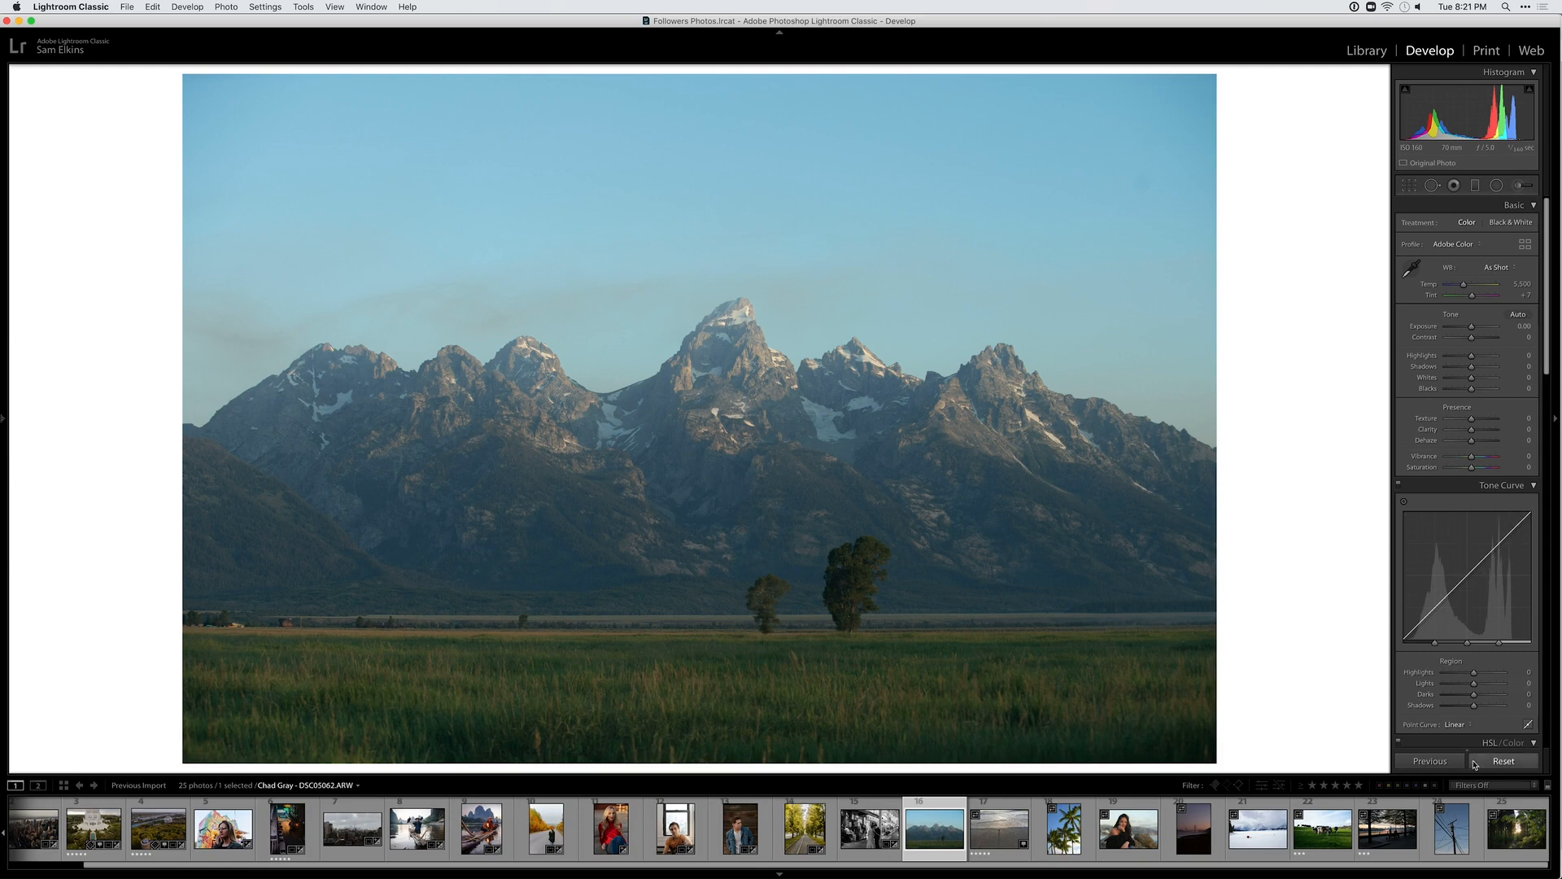
left_click_drag(1473, 673, 1468, 706)
mouse_move(1471, 327)
left_mouse_down()
mouse_move(1443, 355)
mouse_move(1470, 327)
left_mouse_up()
Remove chromatic aberration from the mountain photo and enable profile corrections with Sony as the lens make
scroll(1459, 582, "down", 4)
scroll(1460, 582, "down", 12)
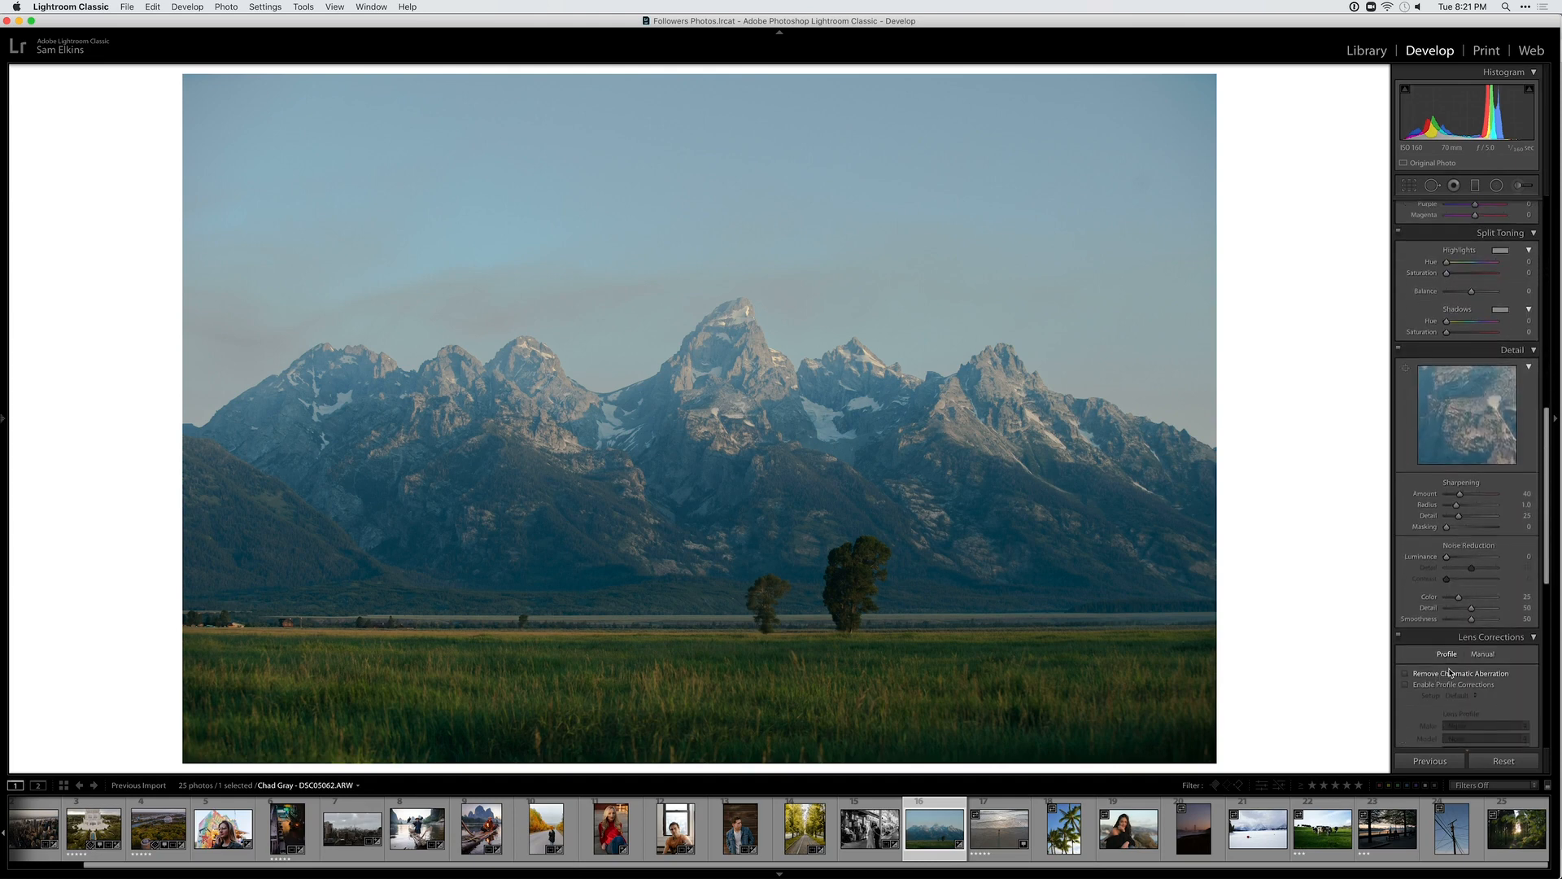
left_click(1449, 688)
scroll(1444, 651, "down", 3)
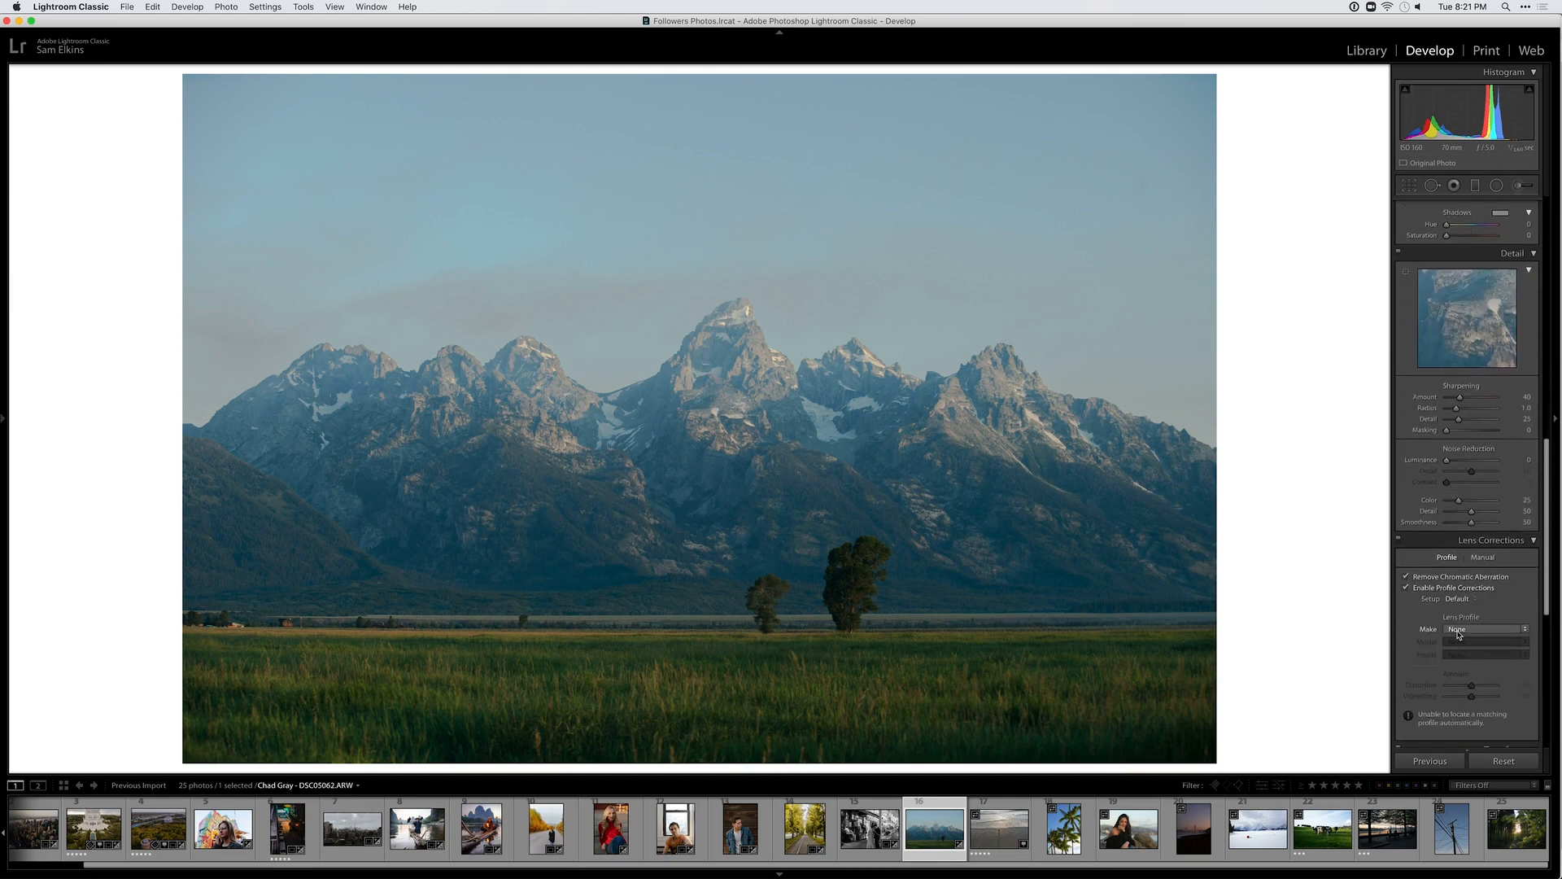
left_click(1440, 632)
scroll(1464, 724, "down", 5)
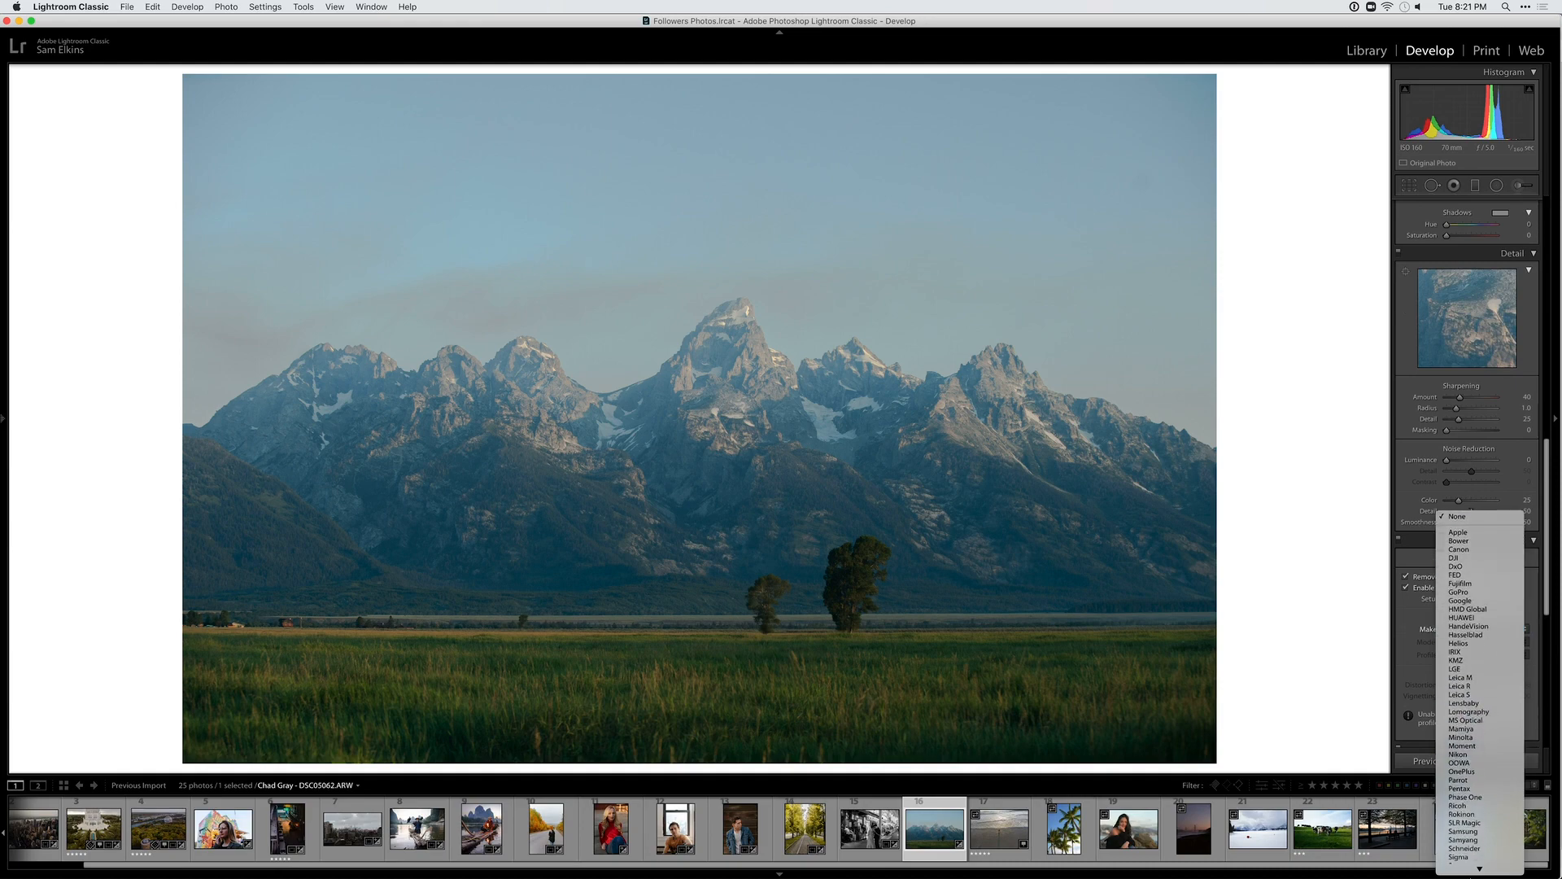
left_click(1491, 831)
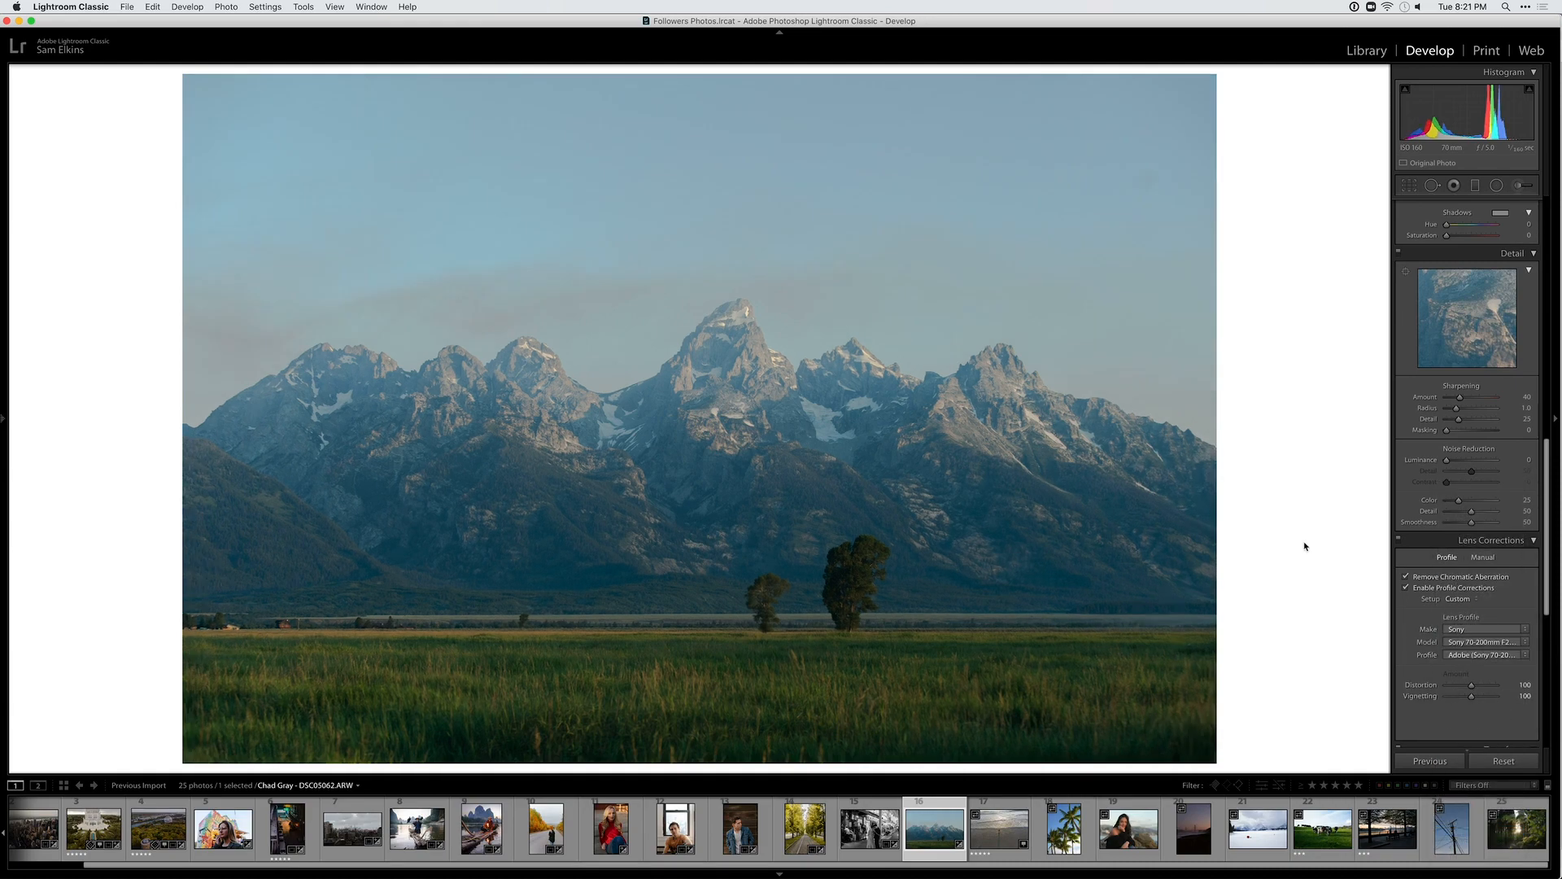
Compare the mountain photo with its original and raise its basic Shadows to +21
key("backslash")
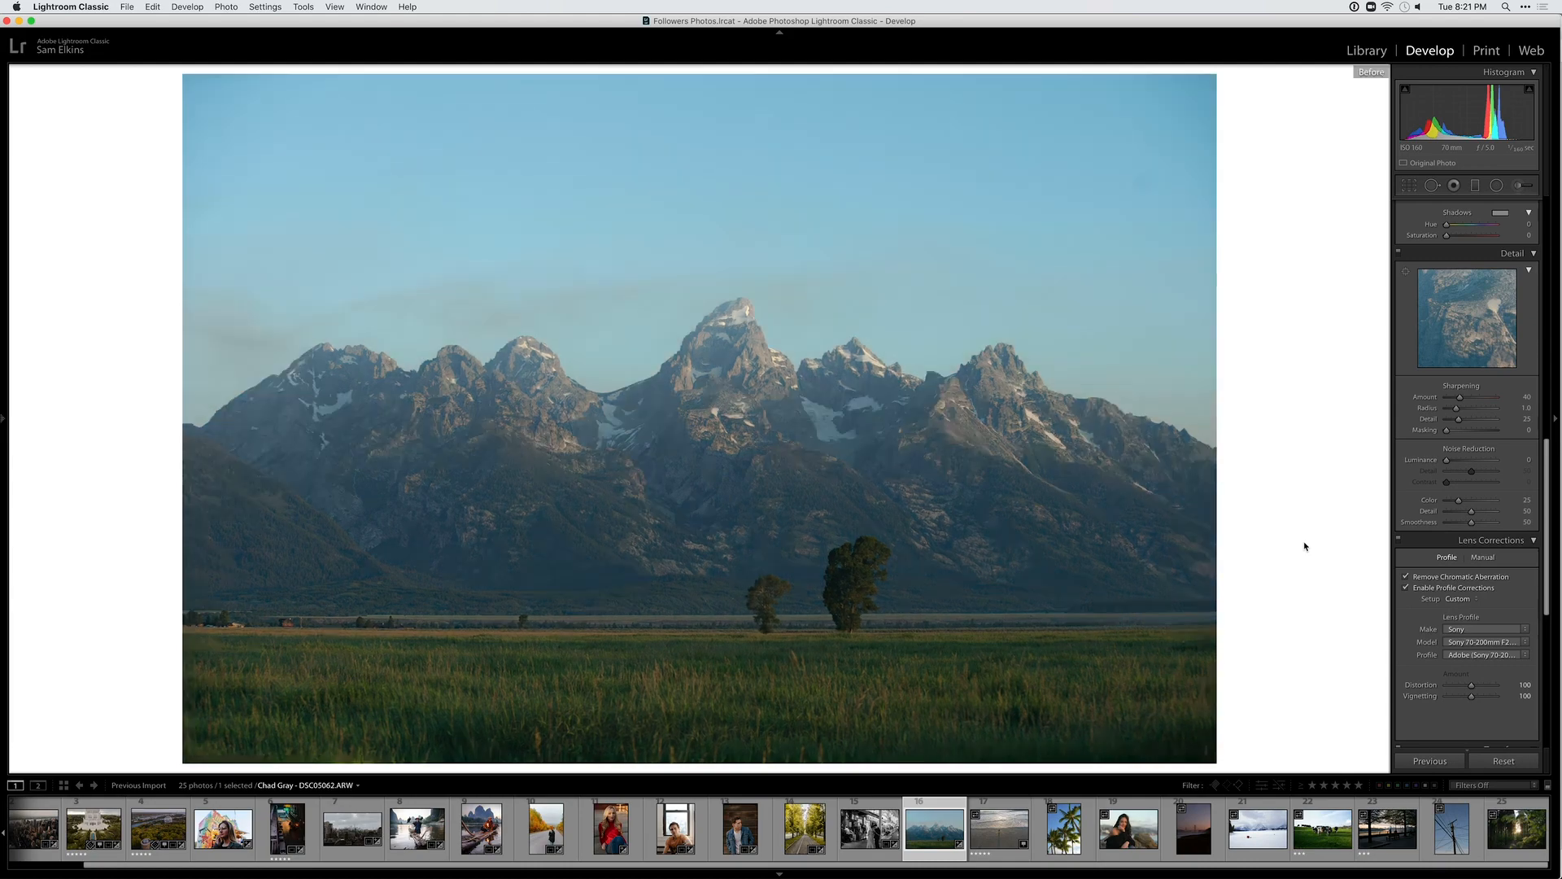
key("backslash")
scroll(1480, 423, "up", 10)
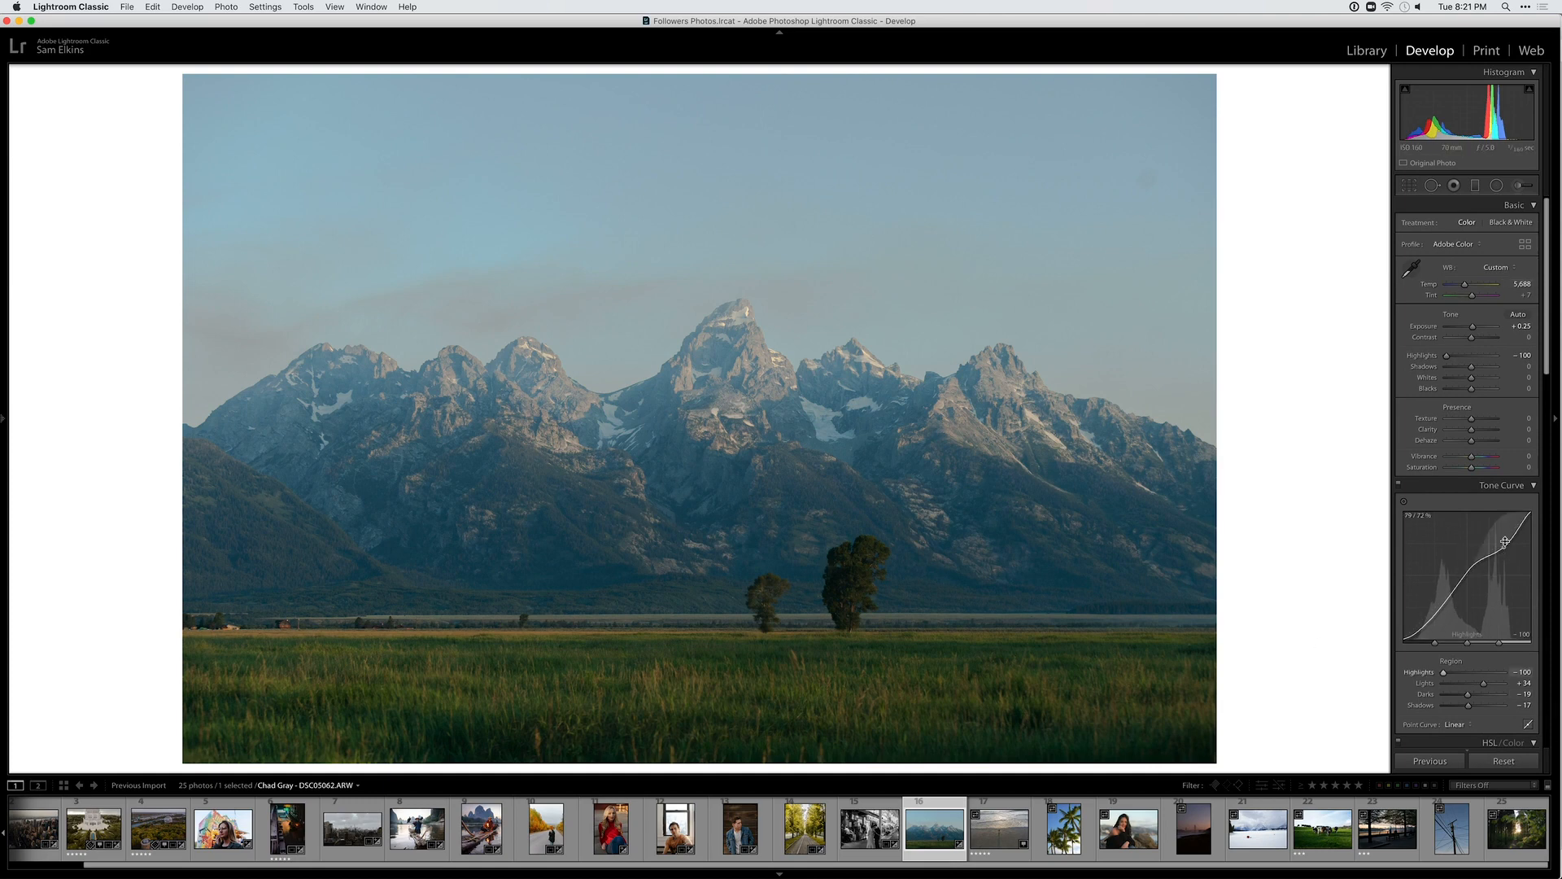
left_click_drag(1471, 367, 1477, 373)
scroll(1476, 570, "down", 4)
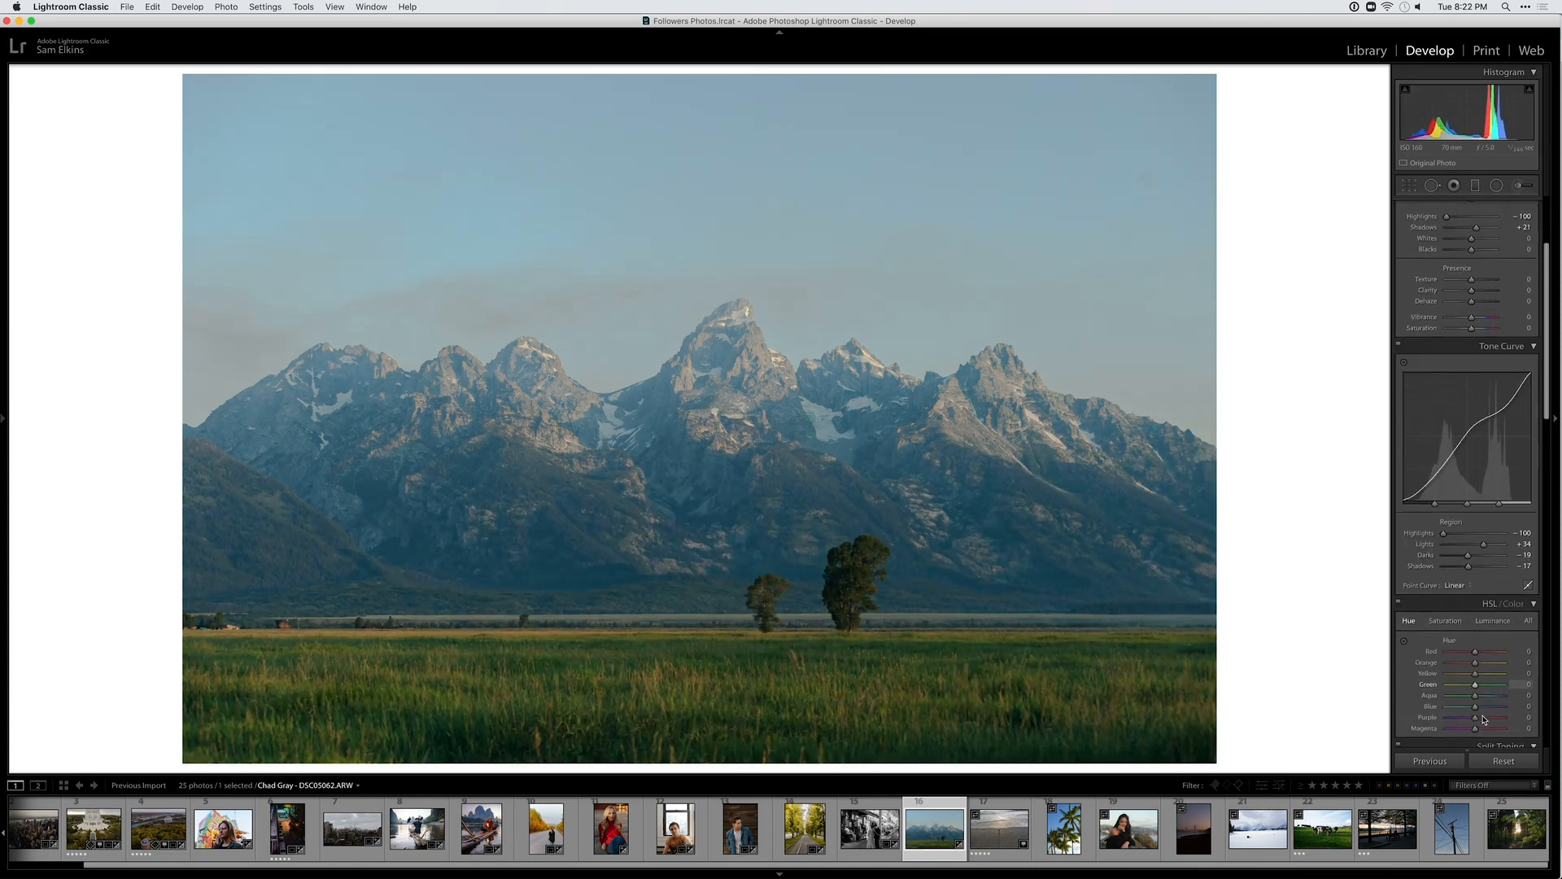
Set the mountain photo's tone curve Shadows to −62 and raise its exposure to about +0.55
left_click_drag(1466, 570, 1454, 571)
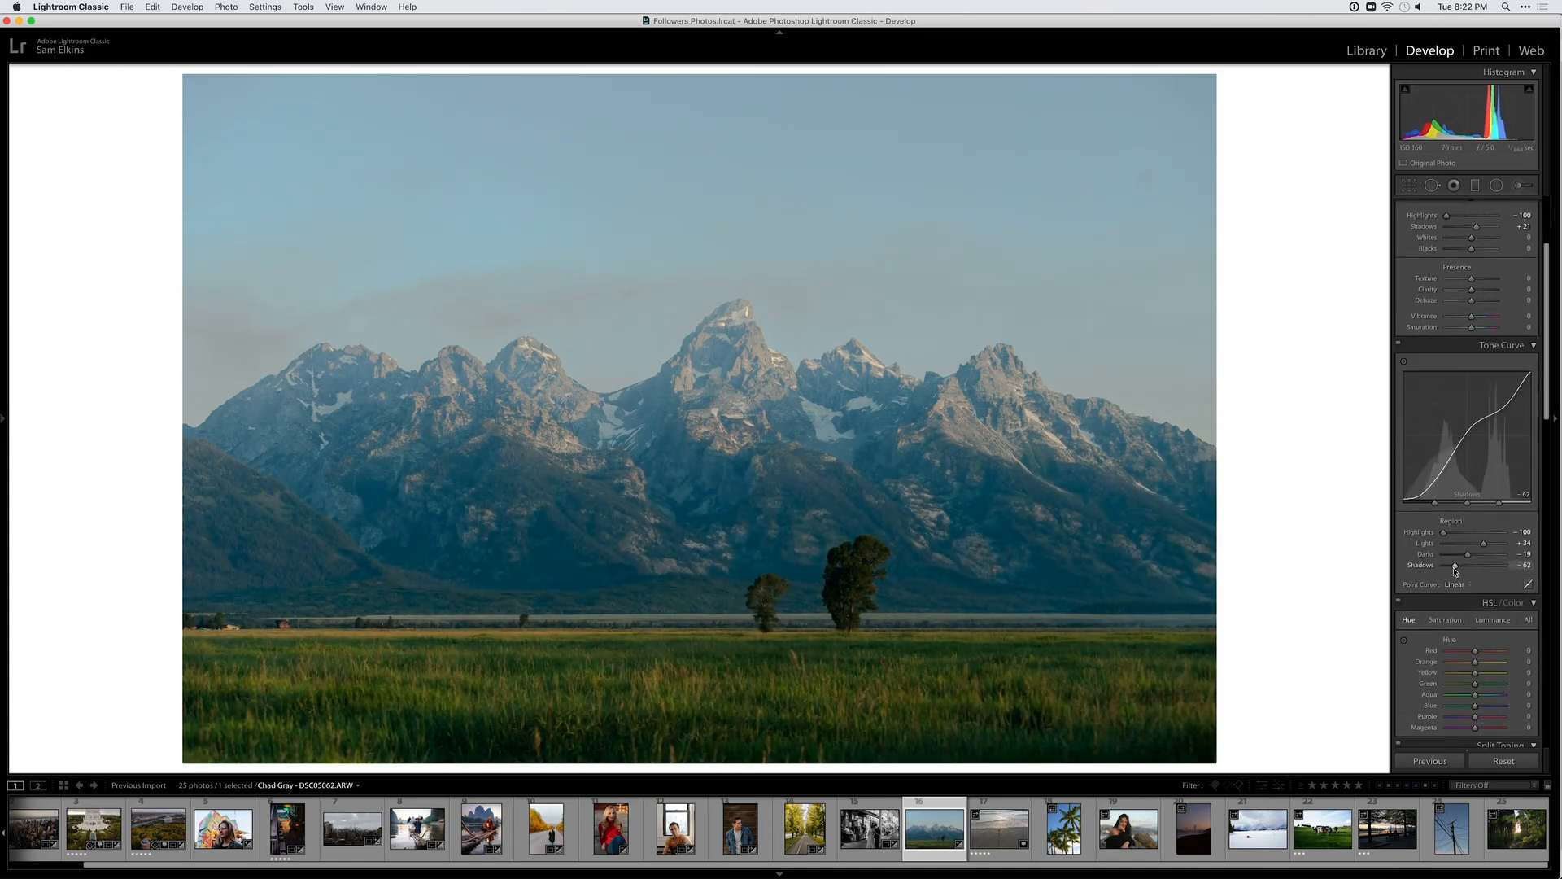
scroll(1475, 530, "up", 4)
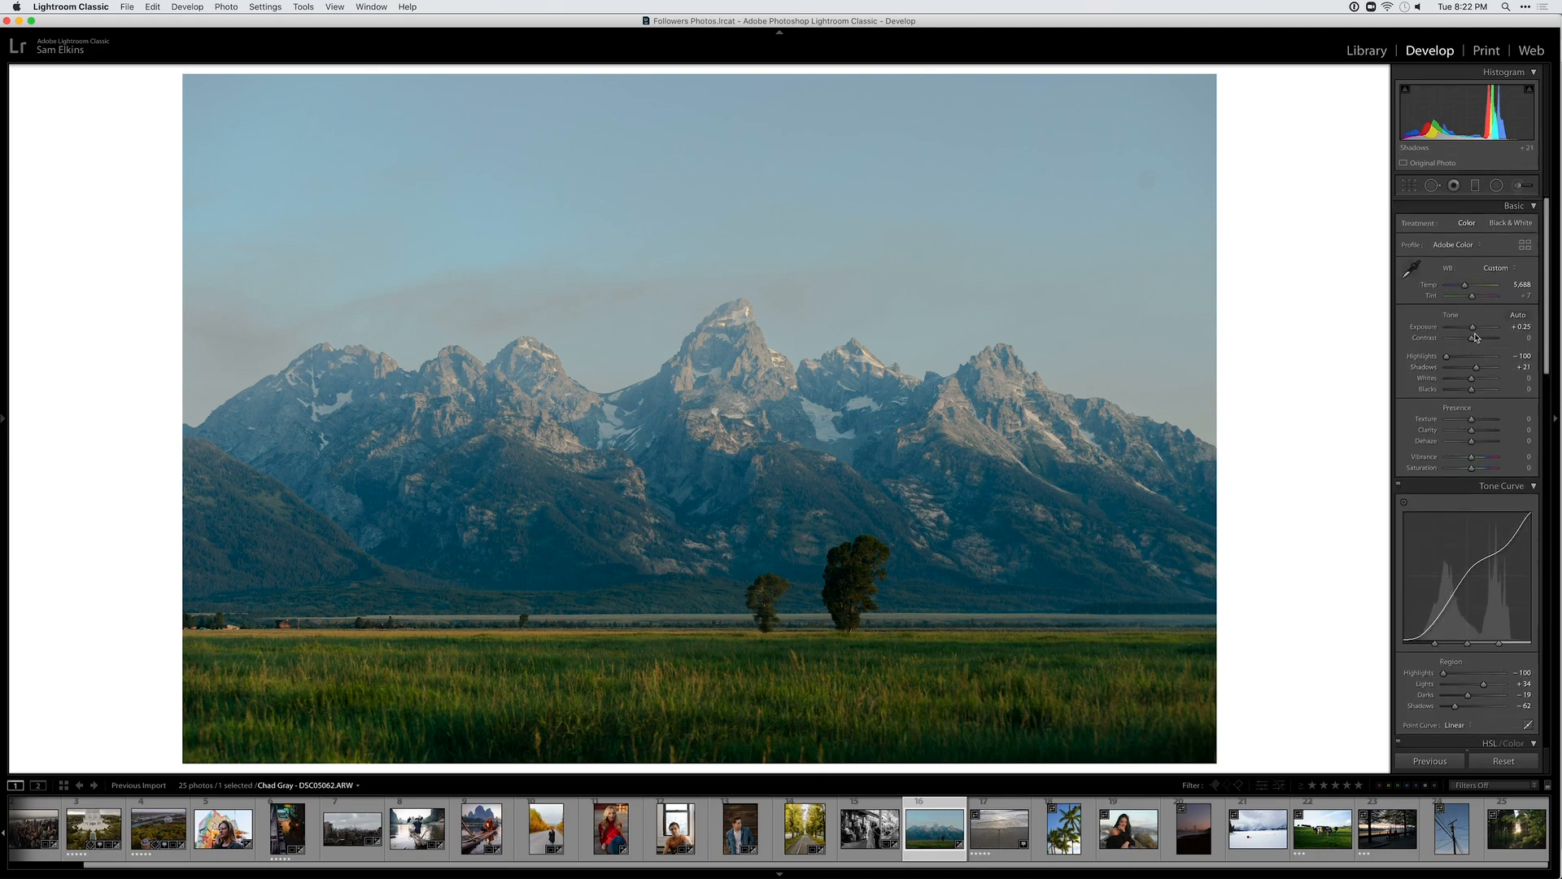
left_click_drag(1471, 330, 1477, 333)
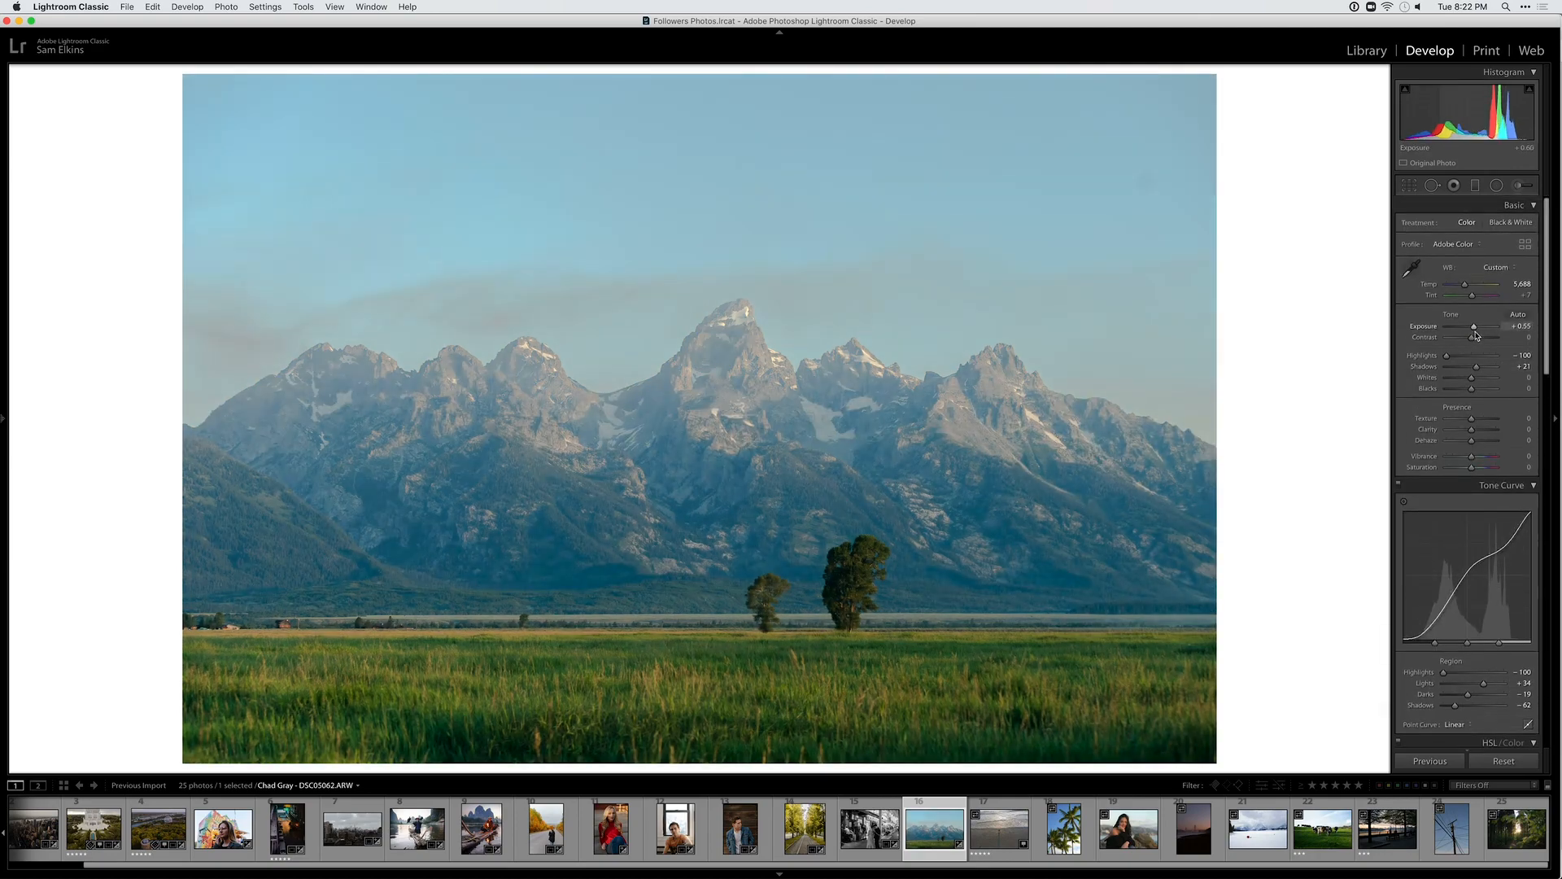
Lower the mountain photo's Green luminance to −100
scroll(1492, 546, "down", 10)
scroll(1494, 488, "up", 5)
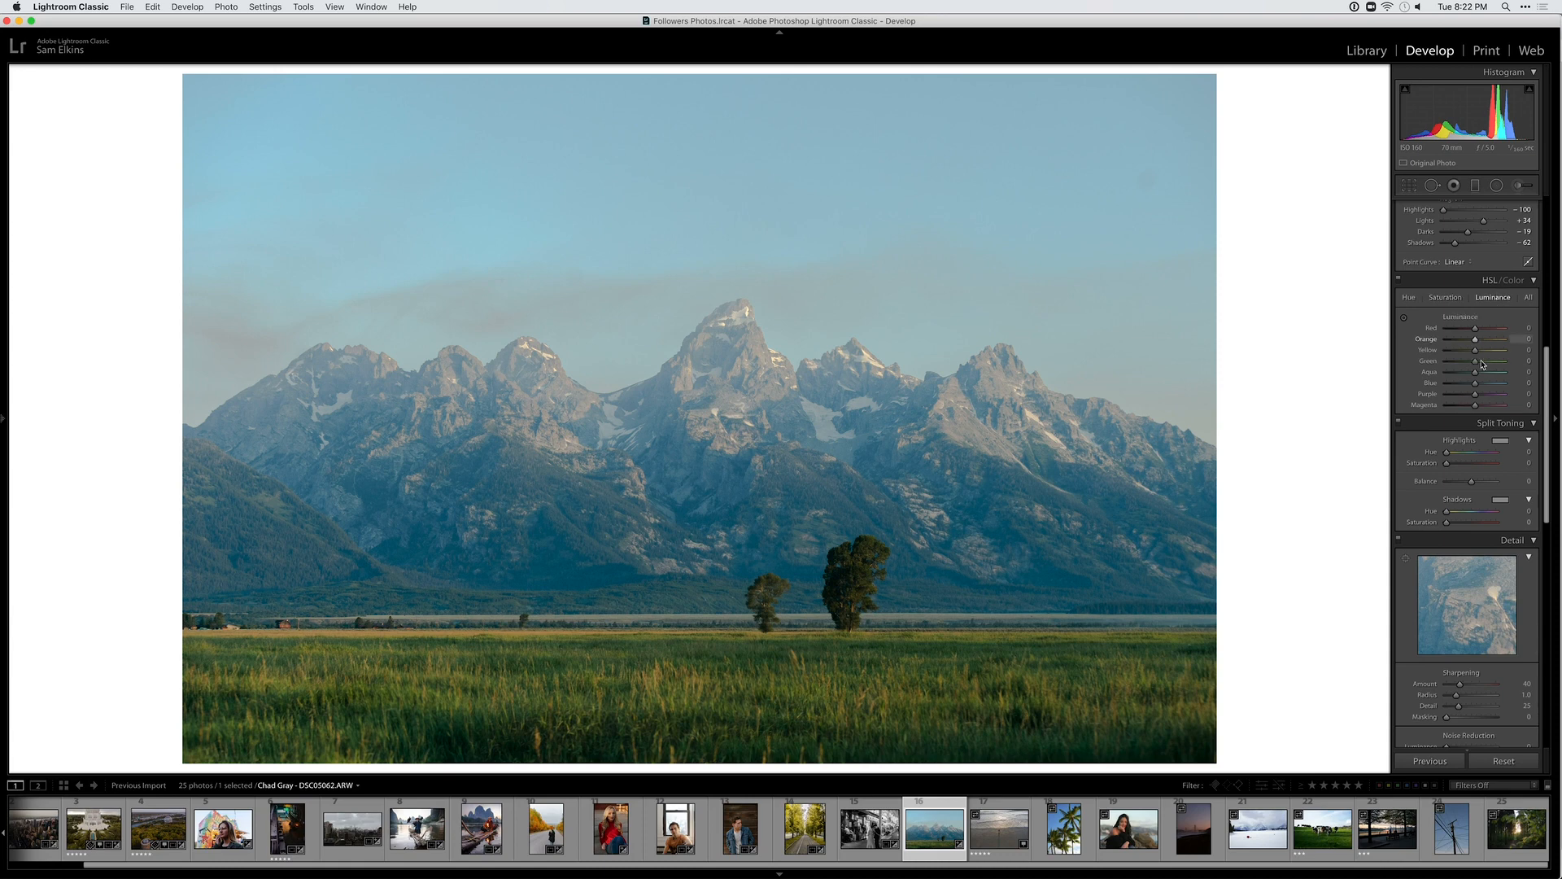
left_click_drag(1477, 364, 1439, 361)
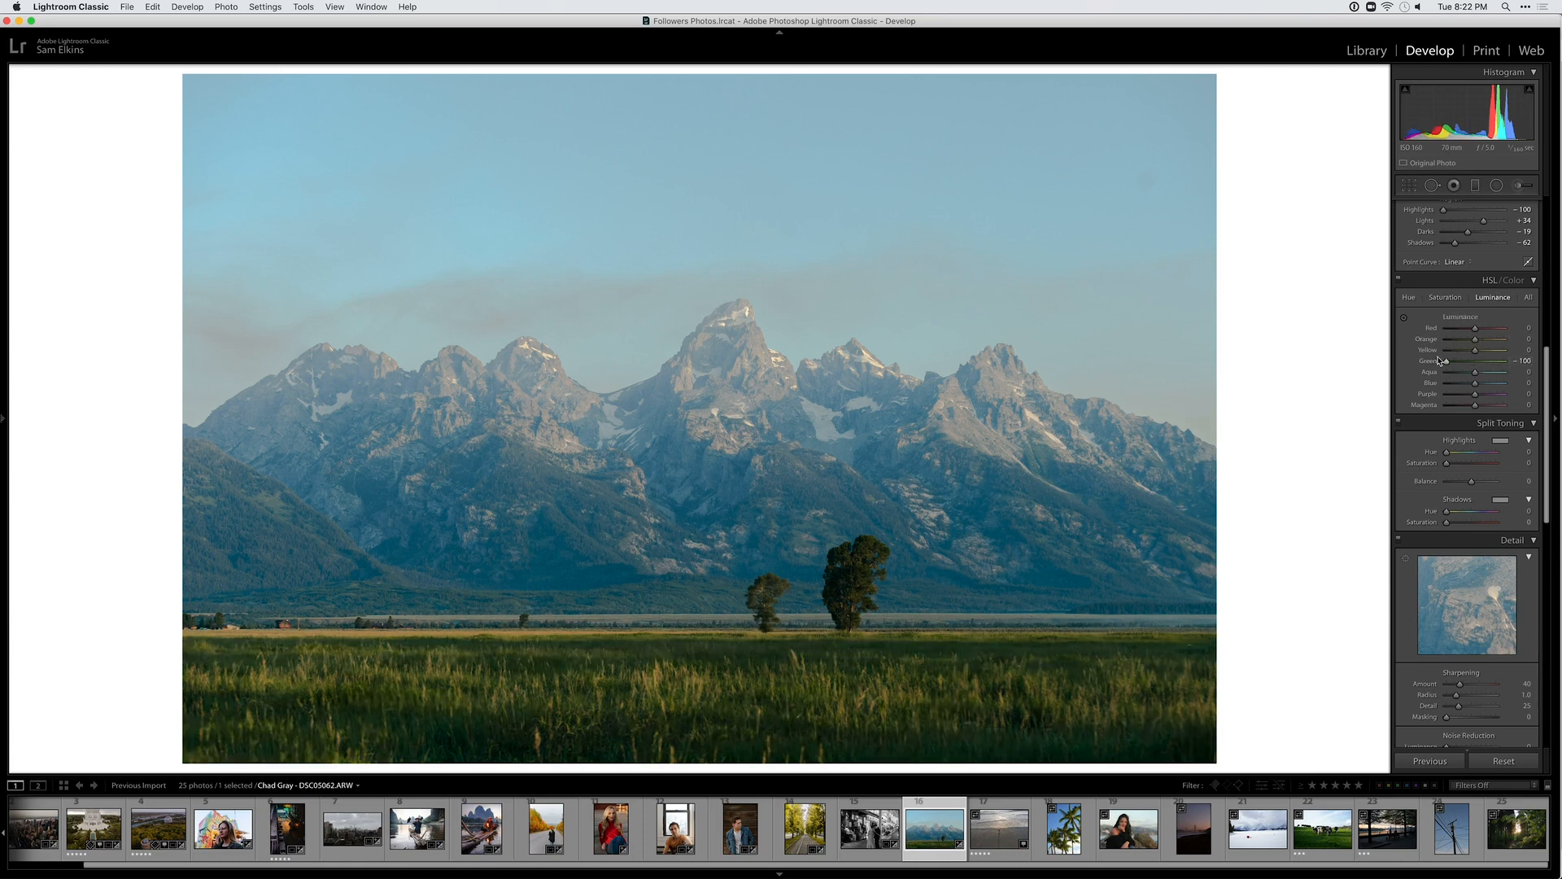
Compare the mountain photo with its original, including side by side, and inspect the peaks up close
key("backslash")
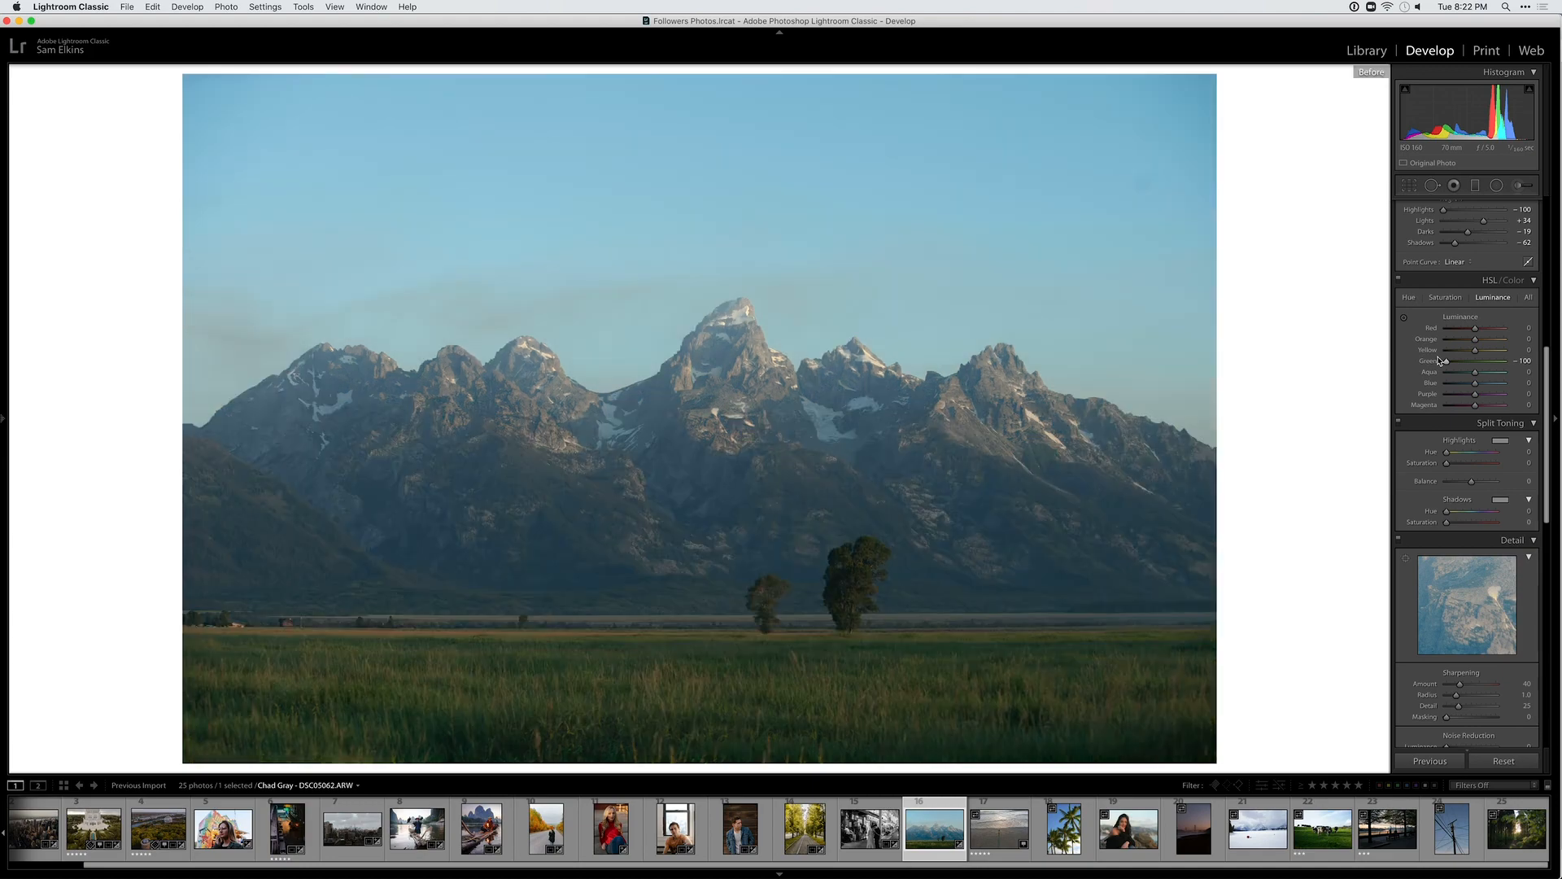
key("backslash")
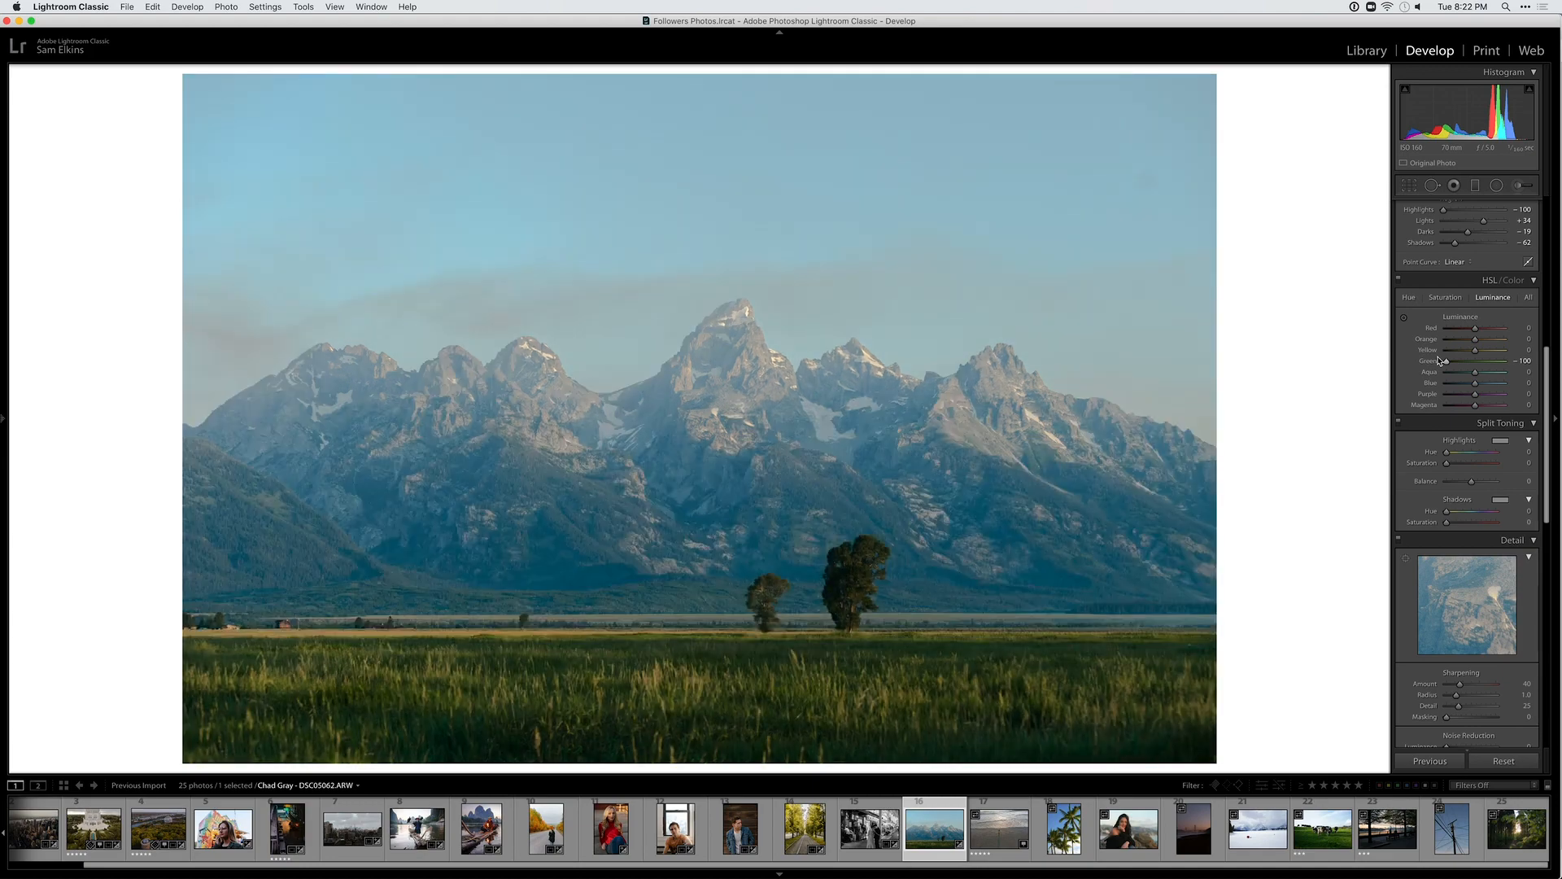
key("y")
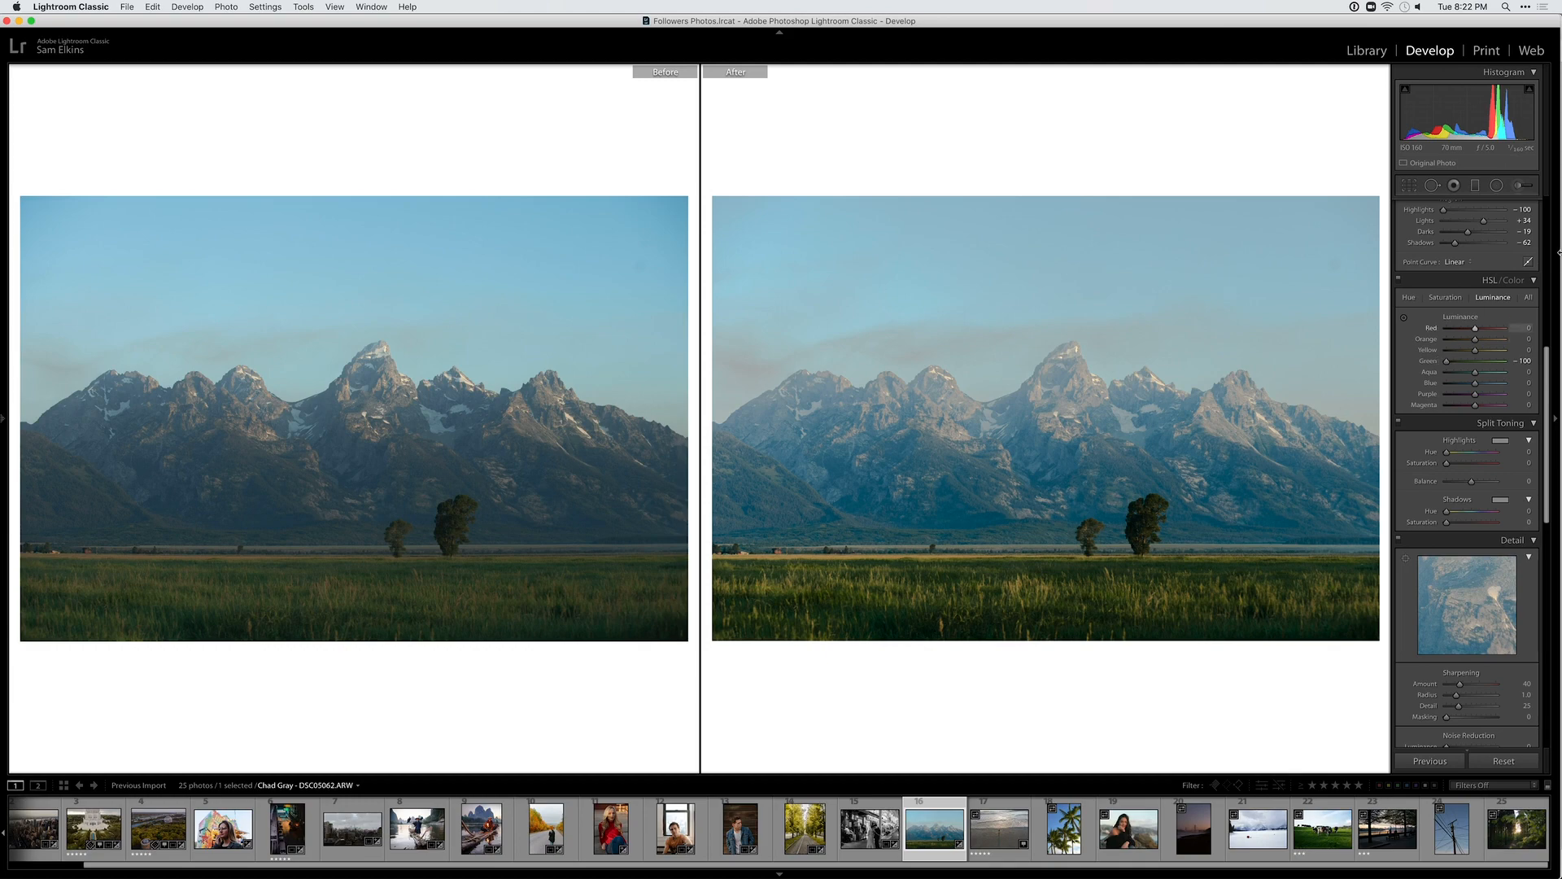
key("y")
left_click(685, 361)
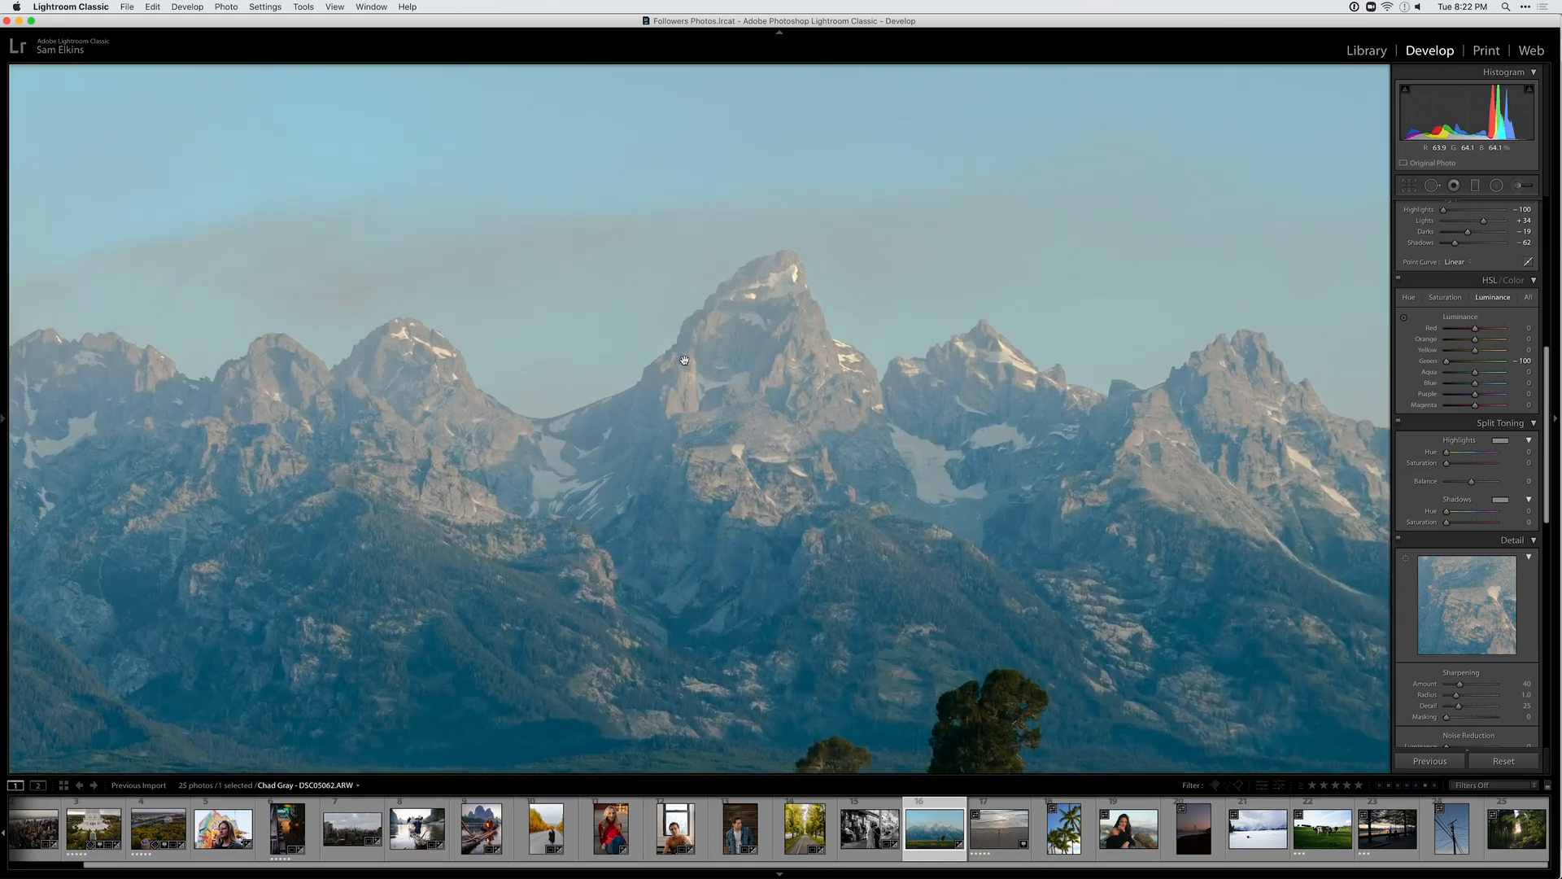
left_click(731, 359)
Crop the mountain photo to a 16 x 9 aspect ratio, trimming only the upper sky, and compare it with the original
key("r")
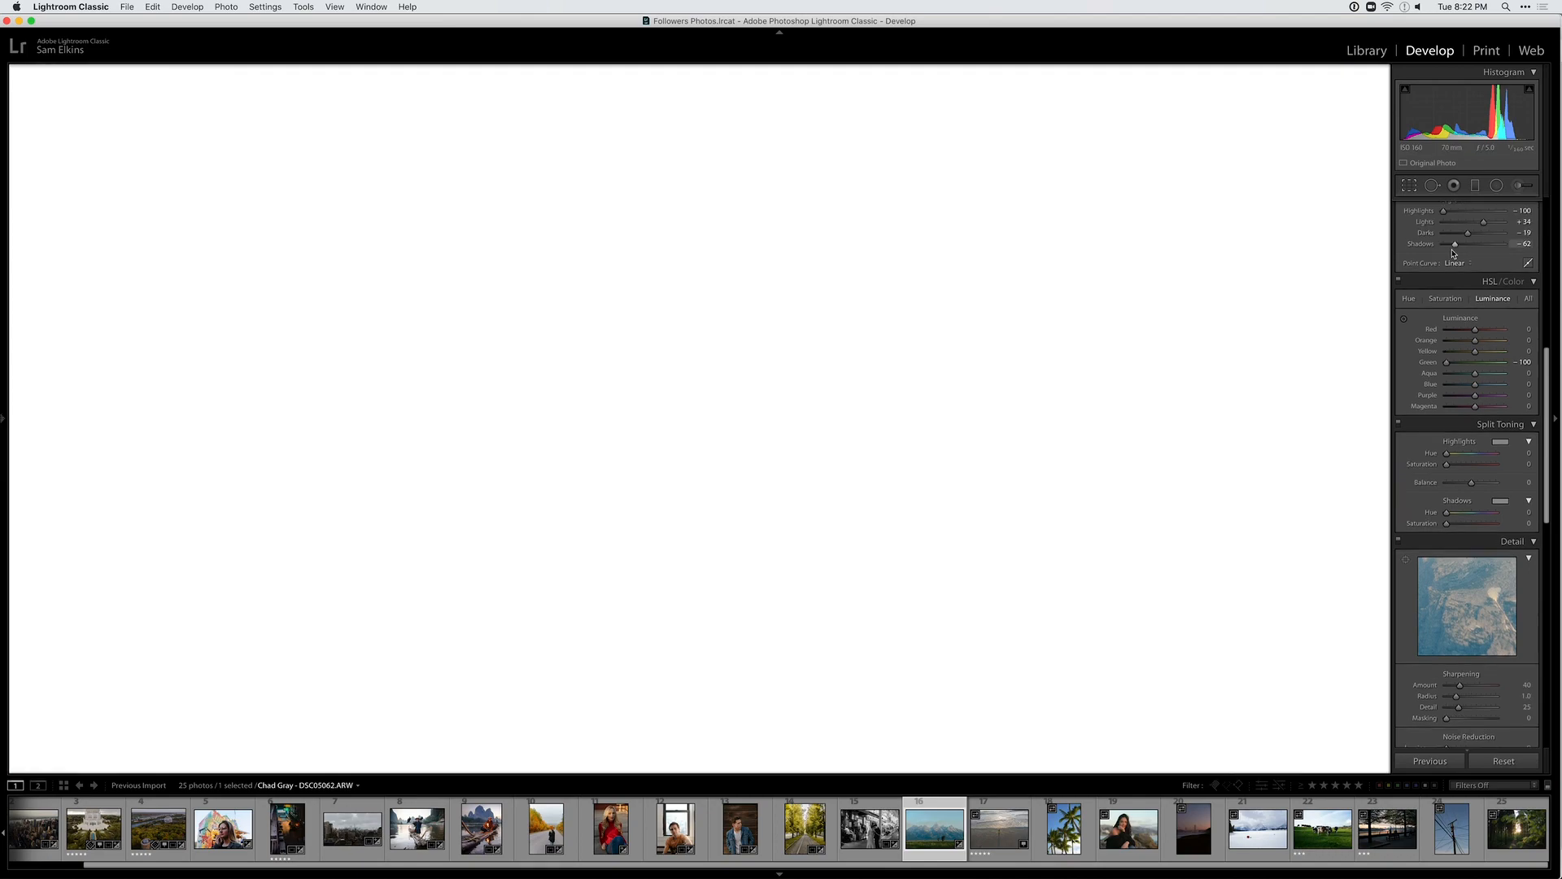
left_click(1490, 228)
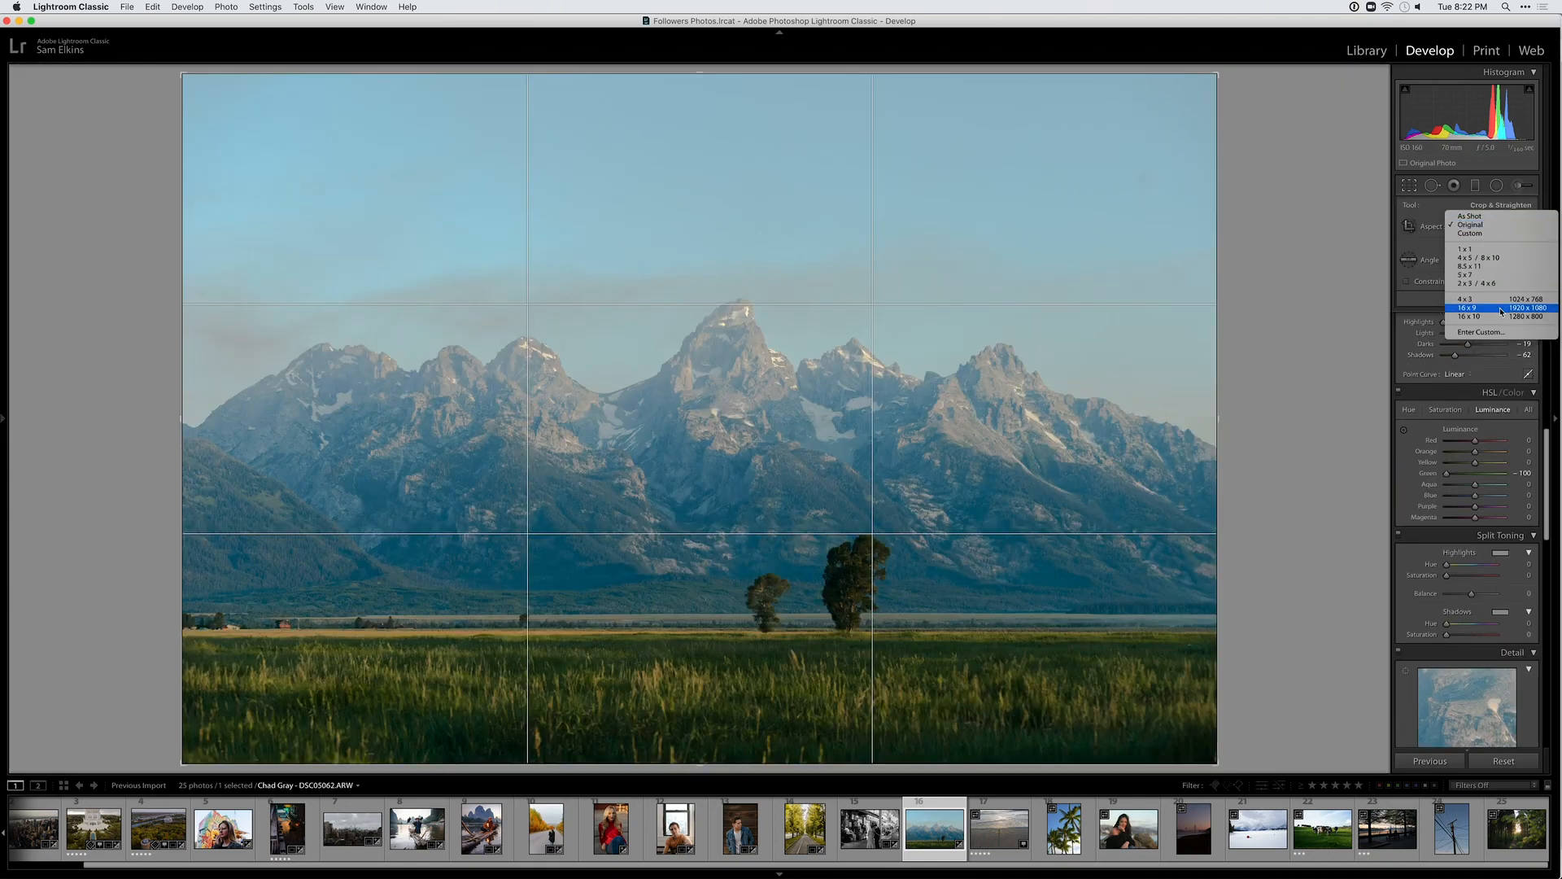
left_click(1489, 305)
left_click_drag(750, 328, 777, 225)
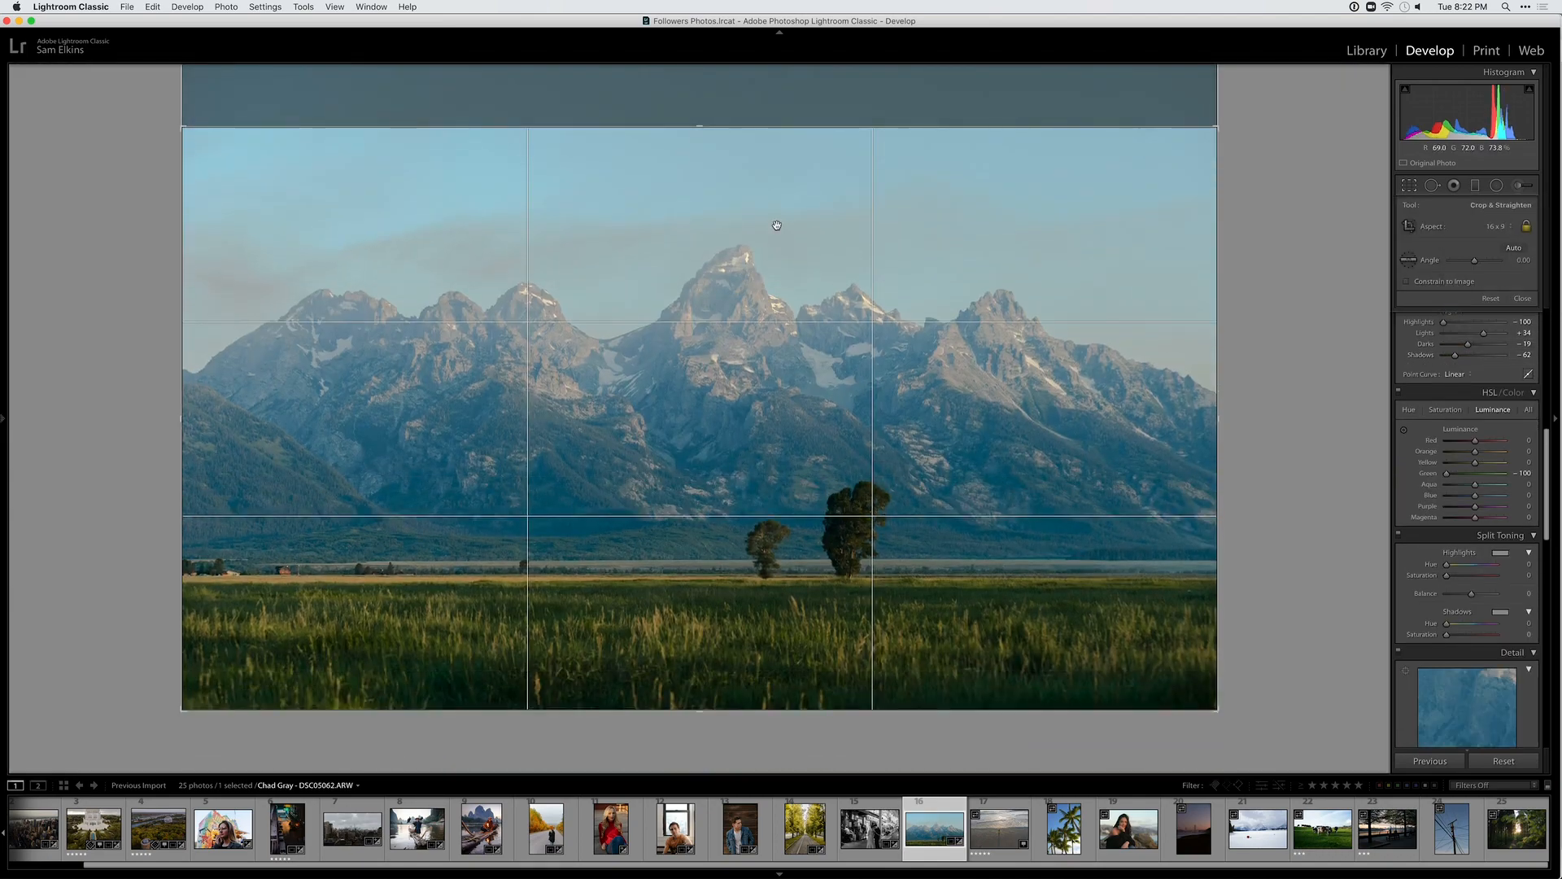
key("Return")
key("r")
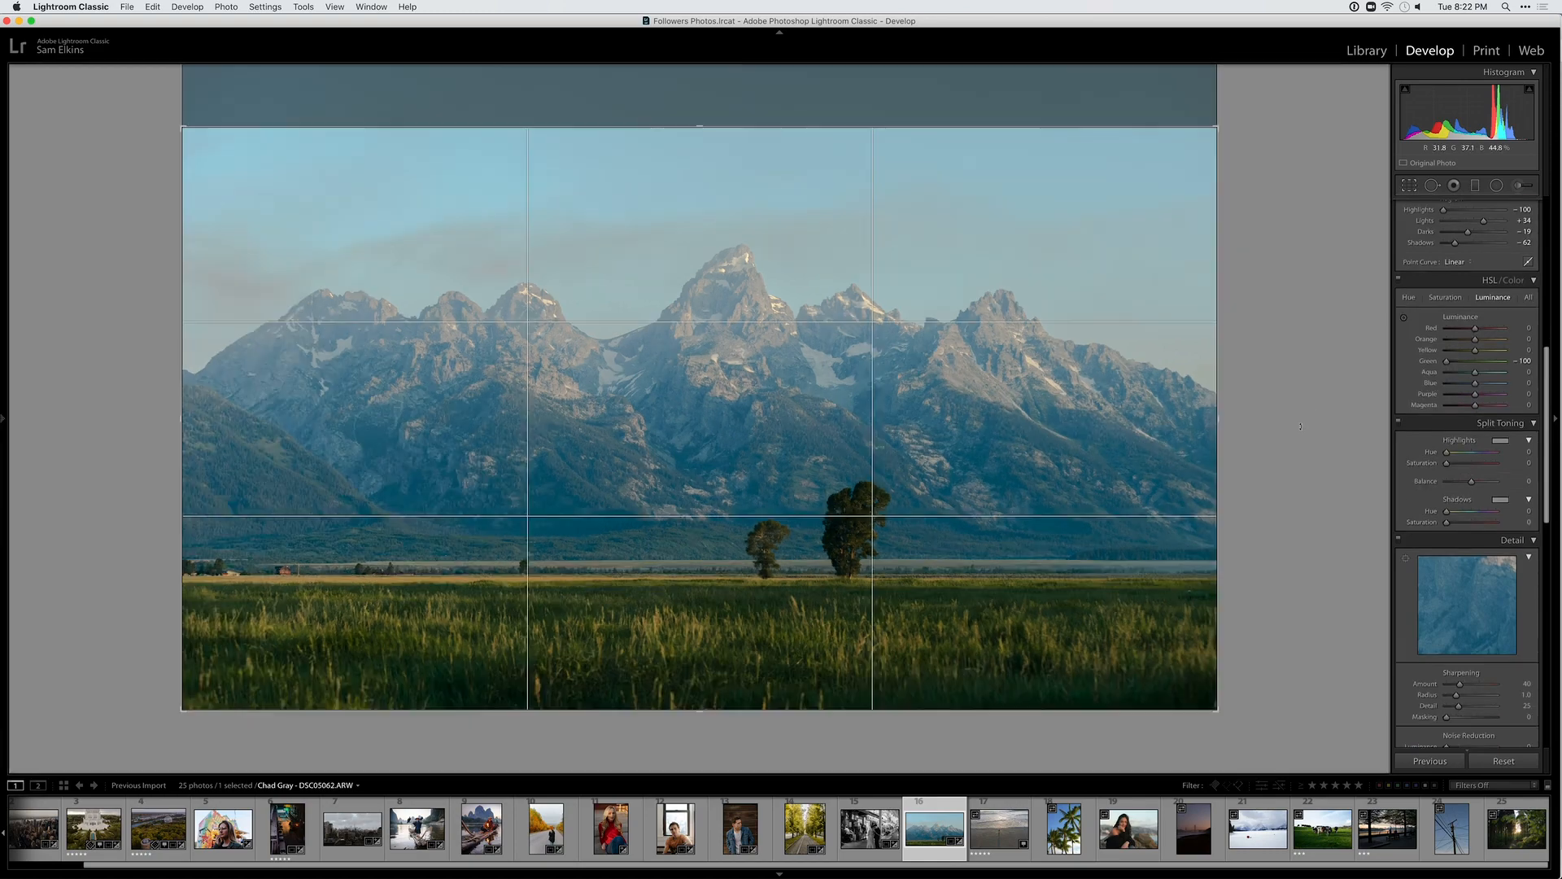
key("Return")
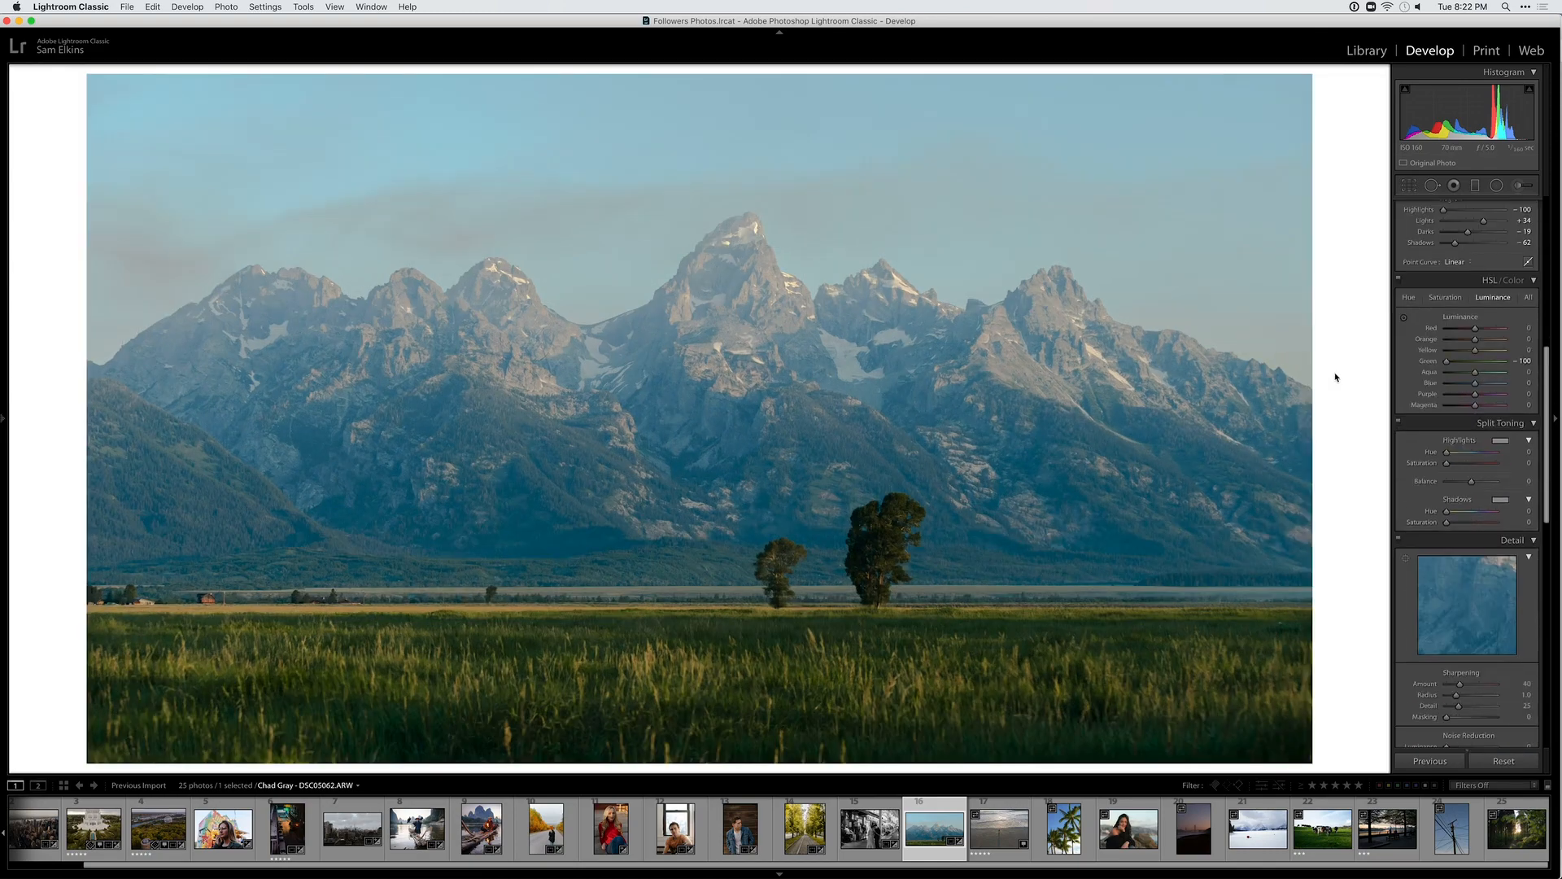
key("y")
key("y")
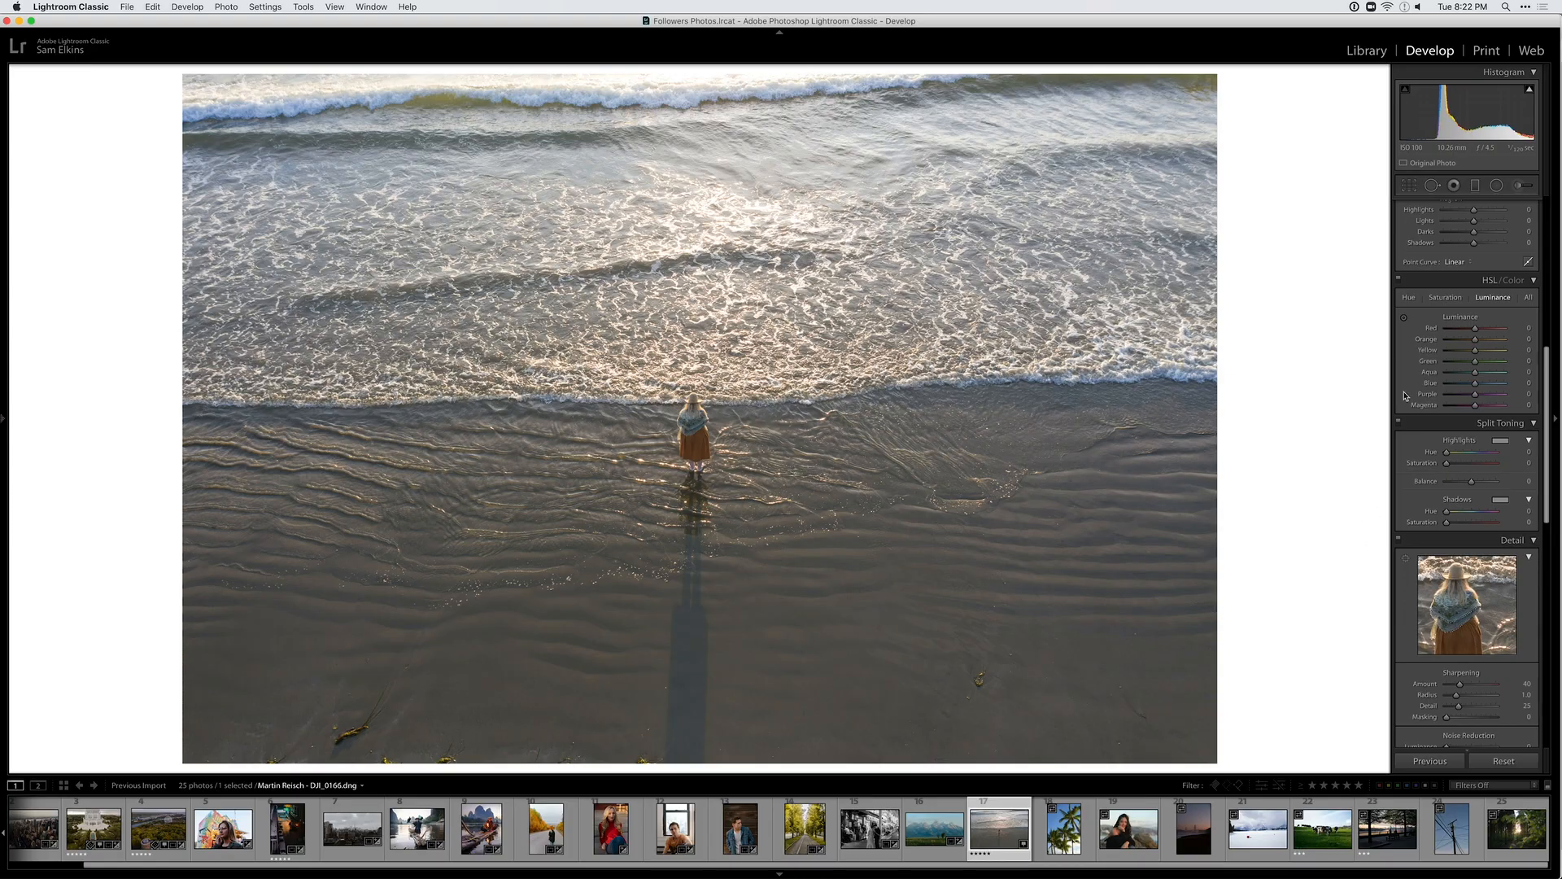
Copy the develop settings of the temple photo DJI_0222.dng and paste them onto the beach photo DJI_0166.dng
scroll(1405, 397, "up", 10)
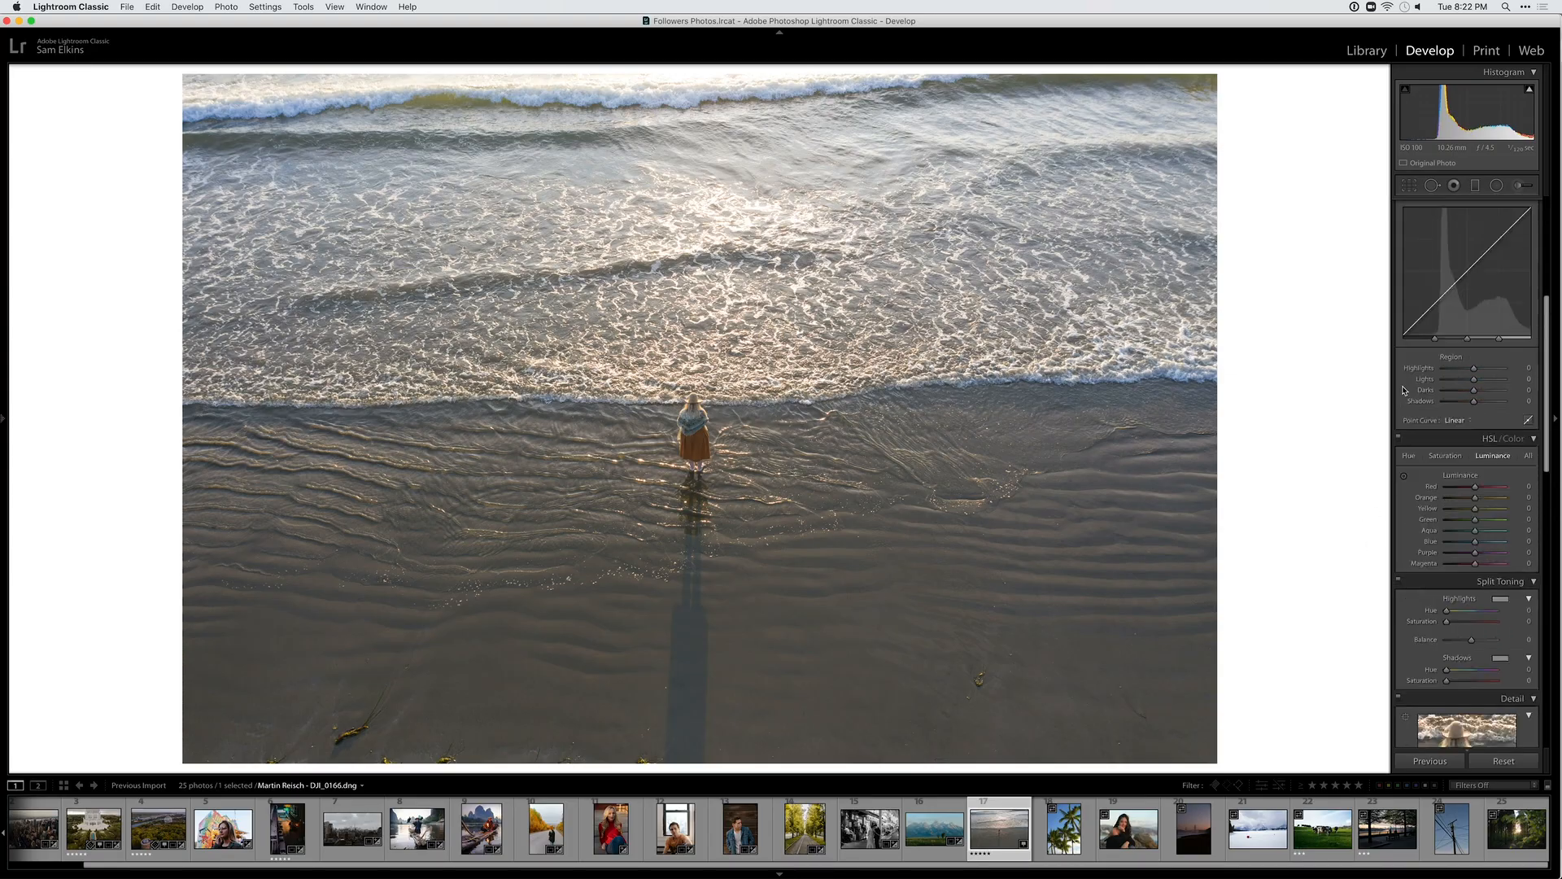
left_click(87, 818)
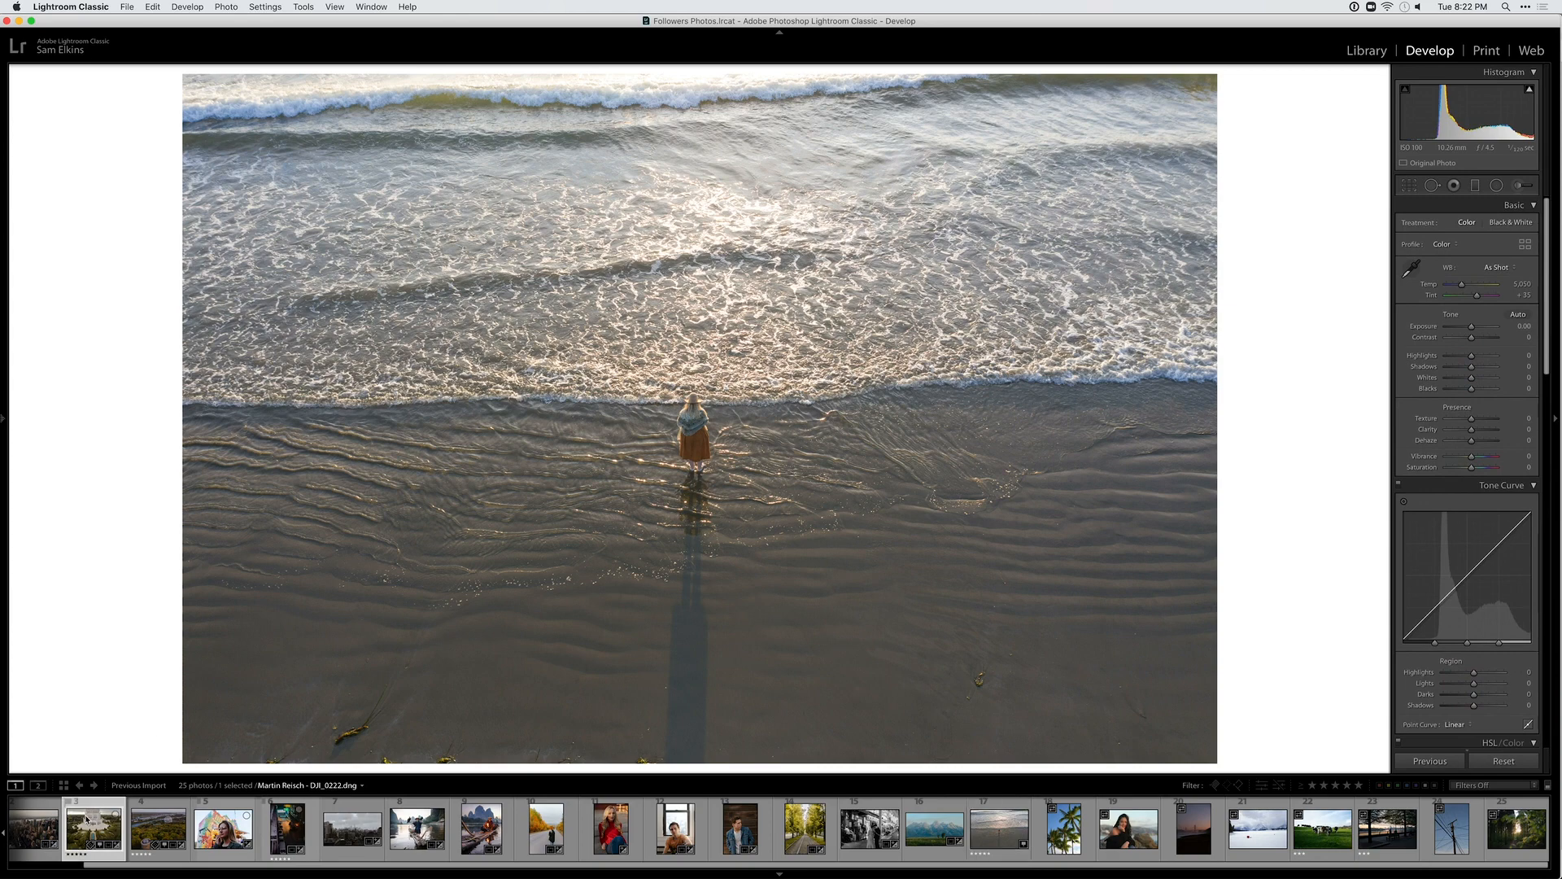
key("super+shift+c")
key("Return")
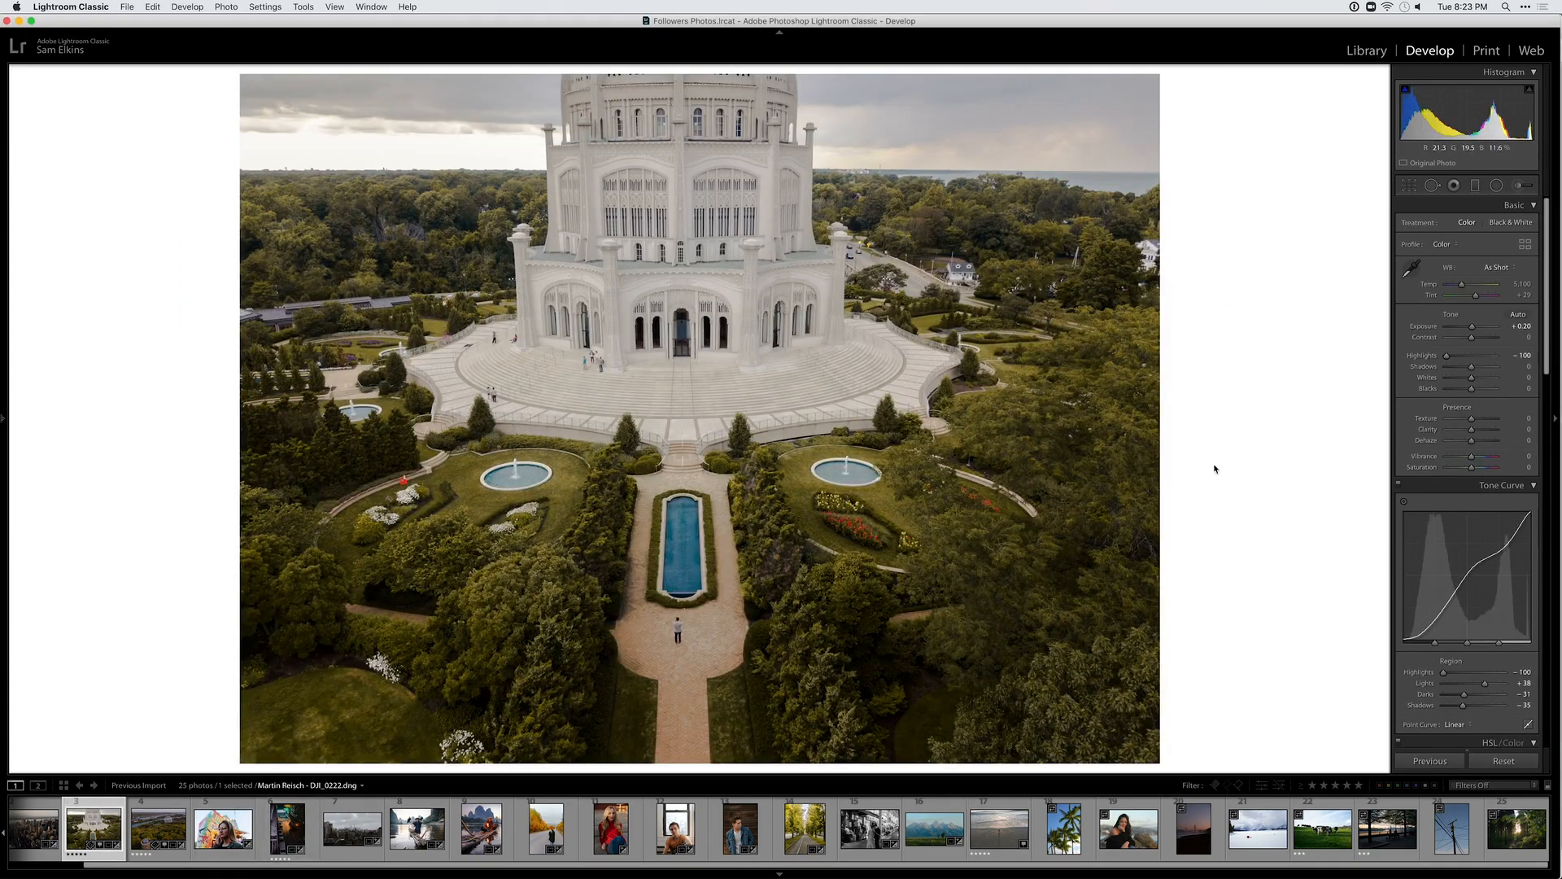
left_click(989, 834)
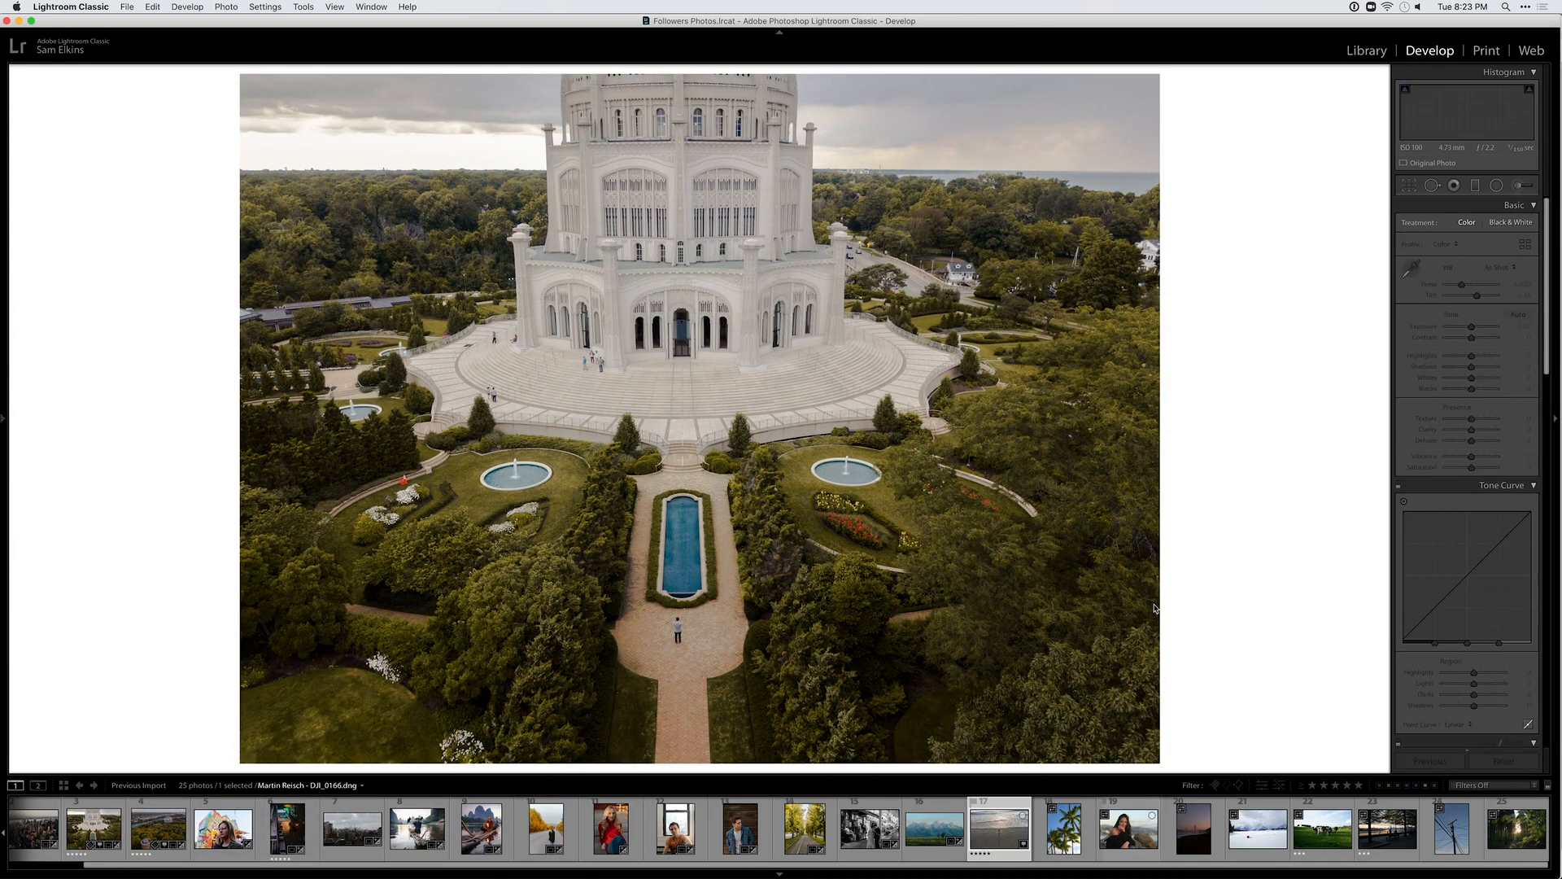
key("super+shift+v")
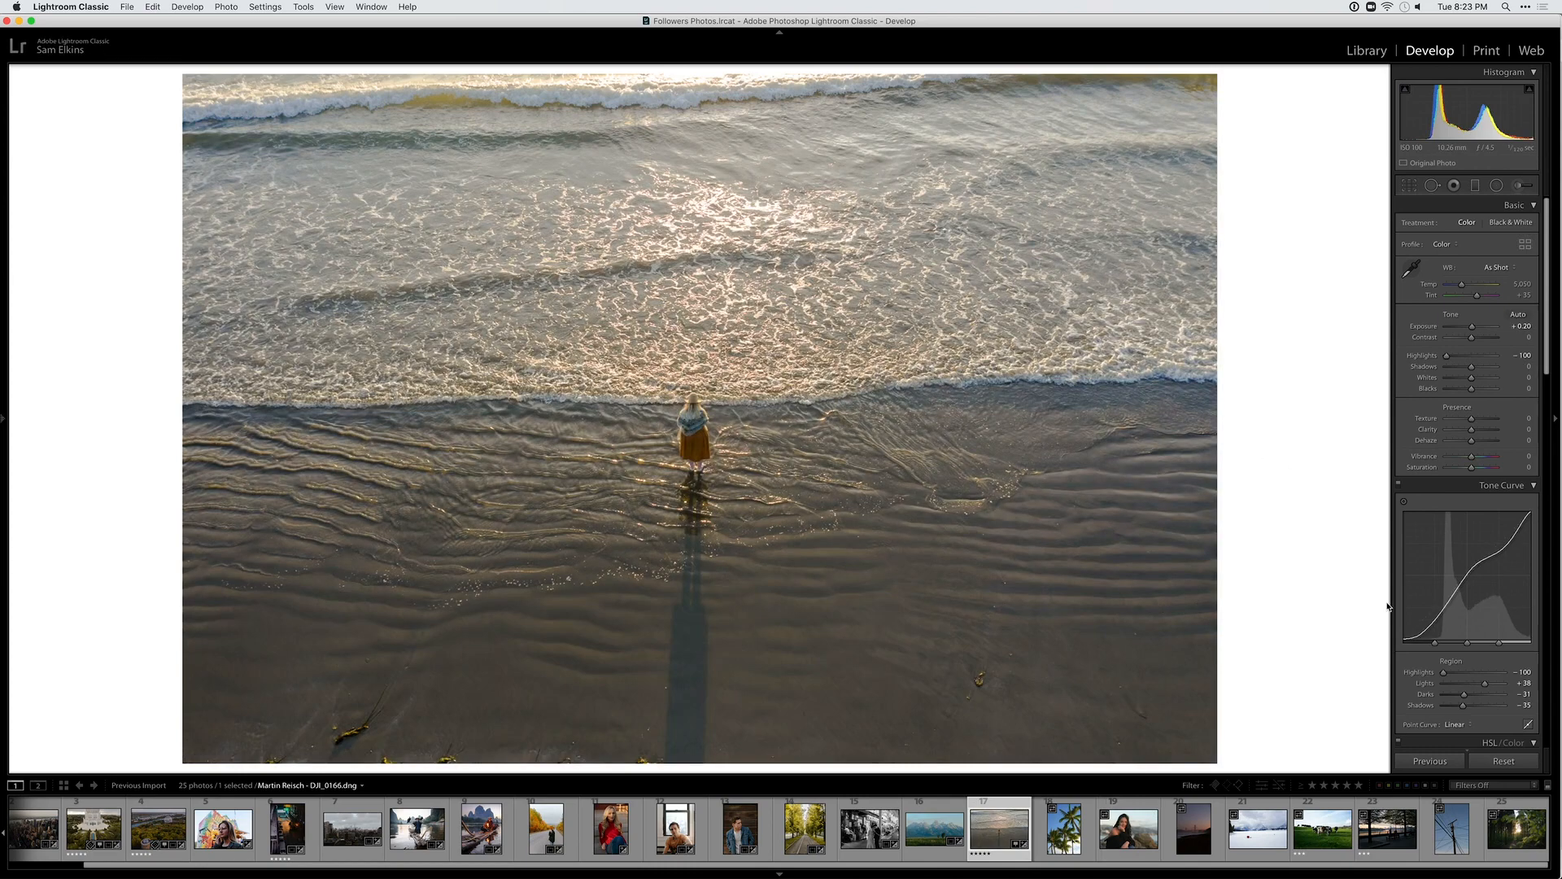
Convert the beach photo to black and white with exposure +0.25, contrast +42 and tone curve Lights +3
left_click_drag(1471, 327, 1472, 327)
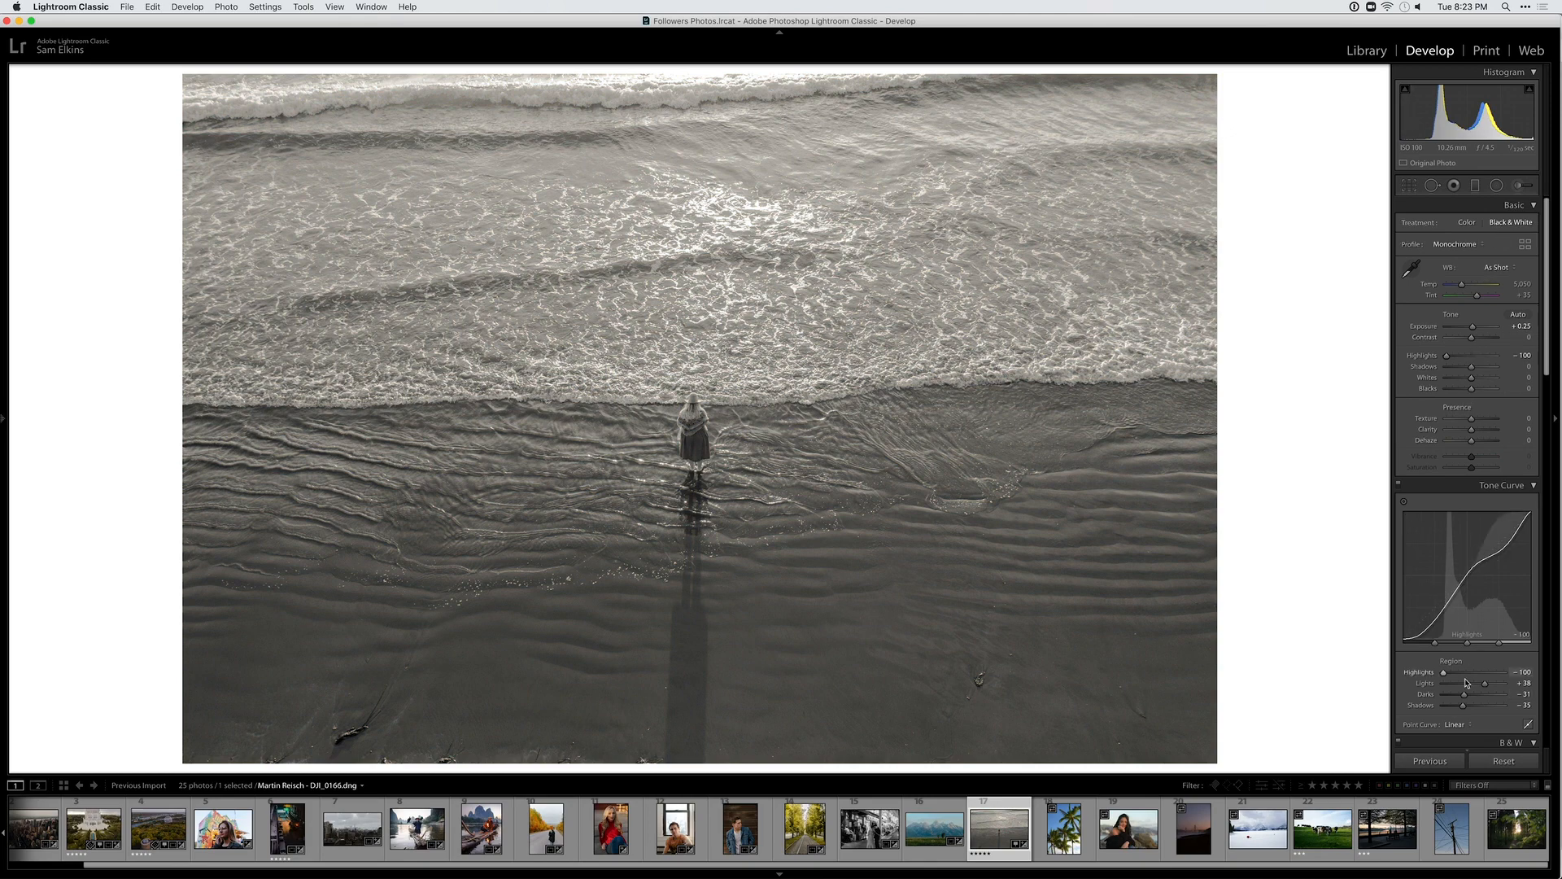
left_click_drag(1444, 673, 1477, 692)
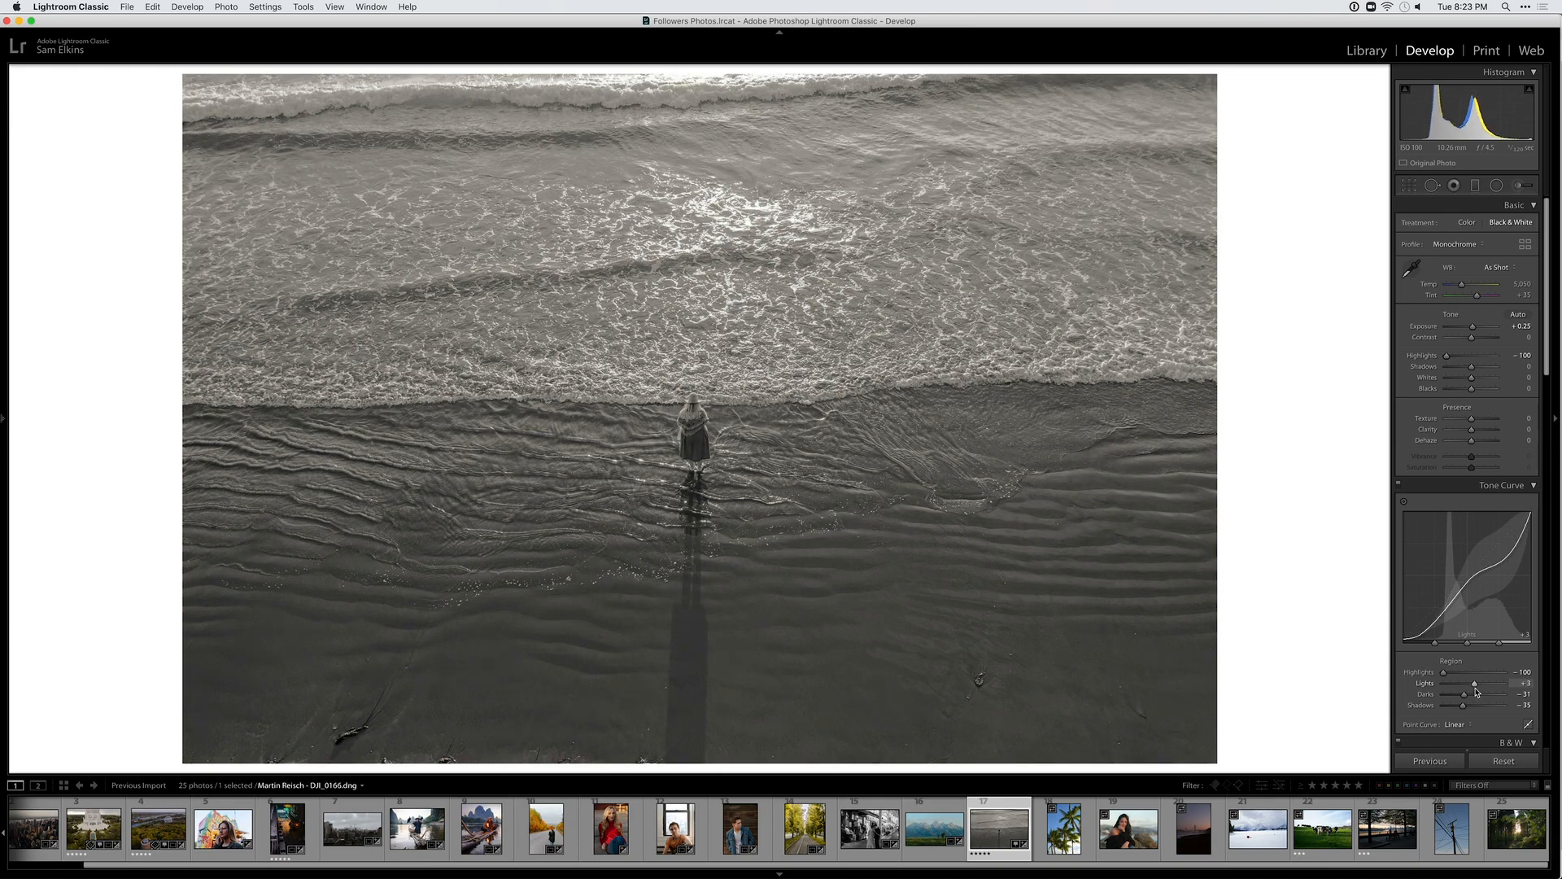
left_click_drag(1480, 340, 1473, 330)
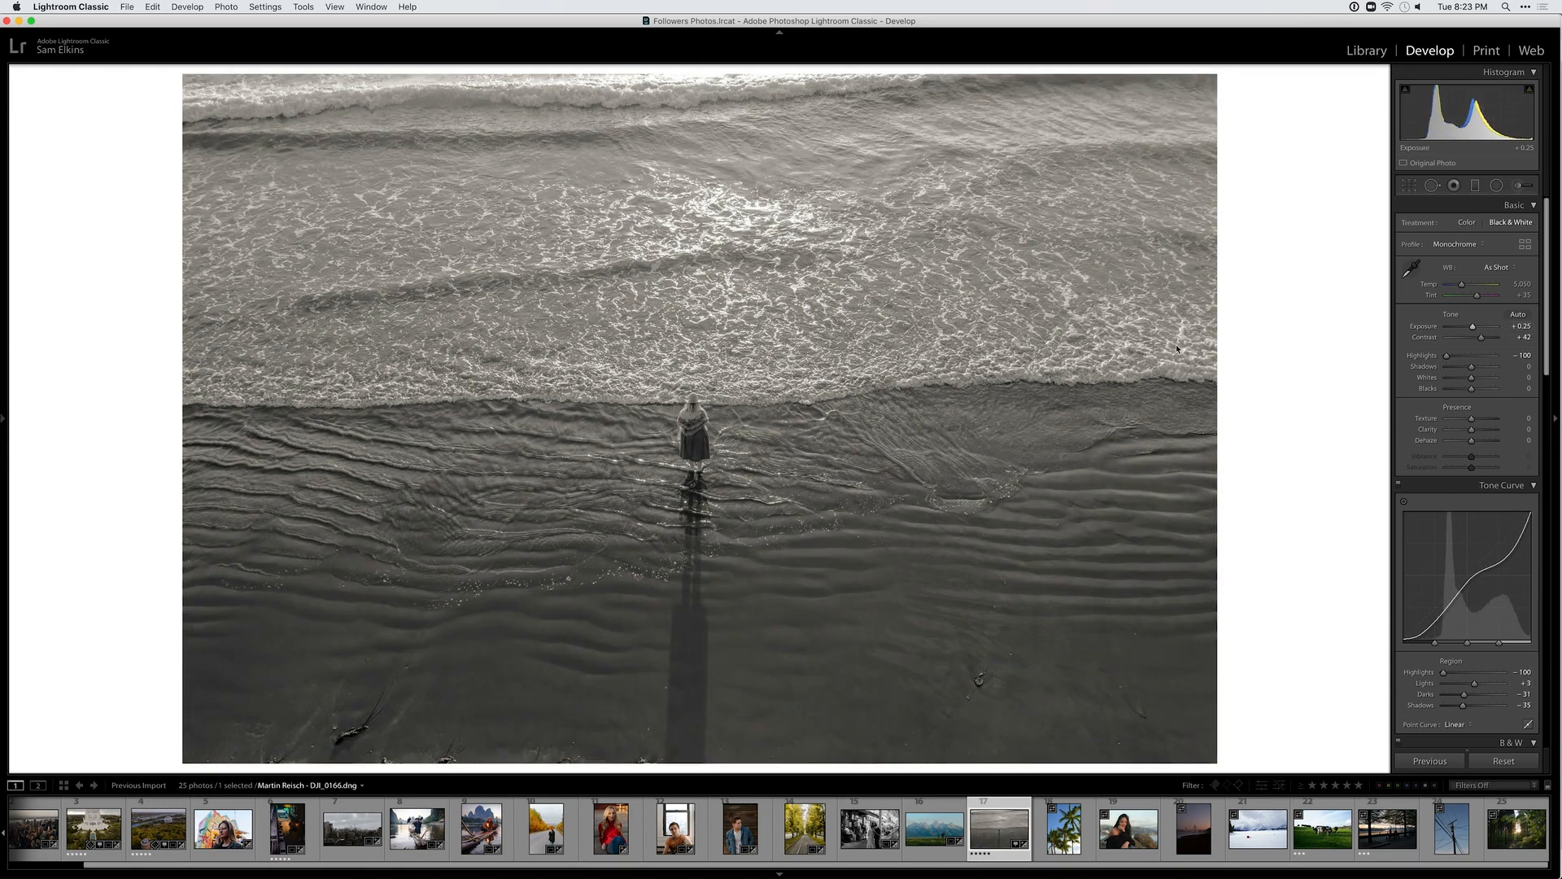
Crop the beach photo tighter at its original aspect ratio, trimming the sides and lower sand around the standing figure
key("r")
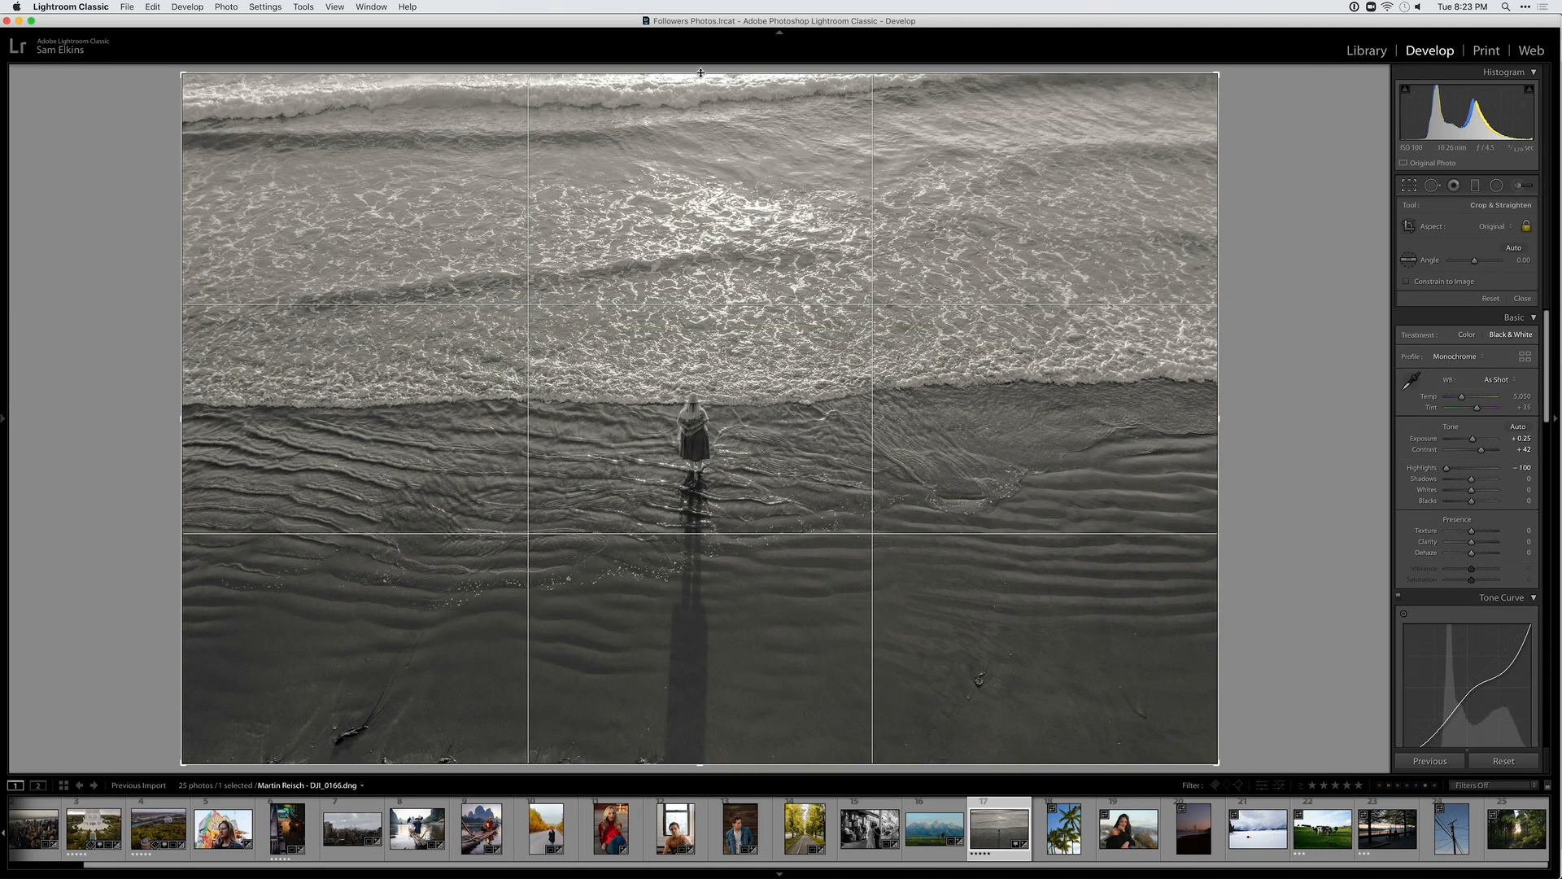
left_click_drag(701, 75, 702, 92)
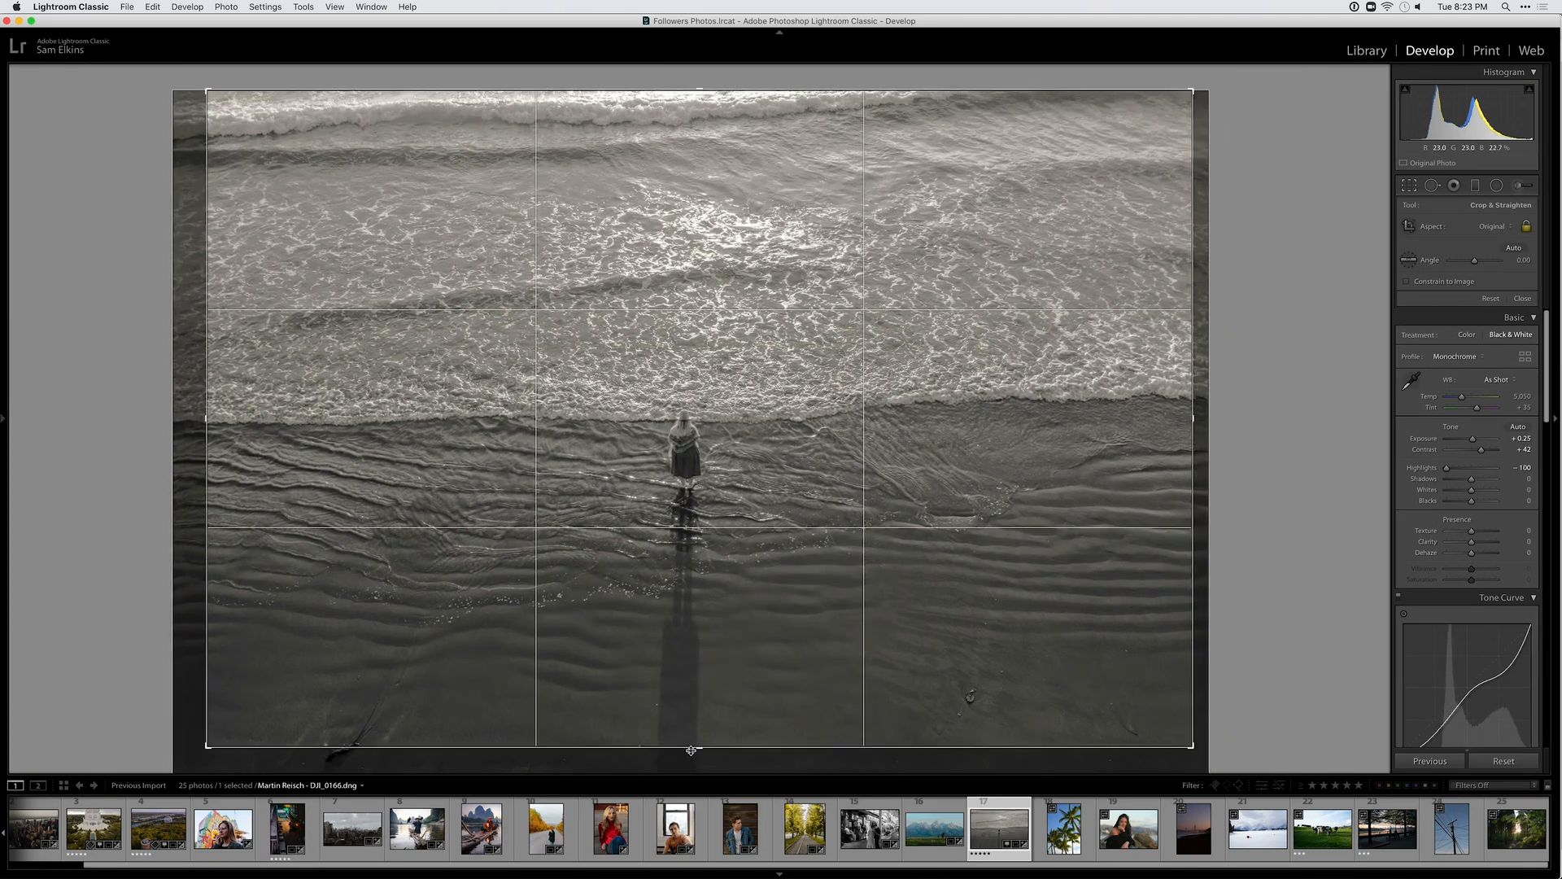
left_click_drag(695, 749, 725, 571)
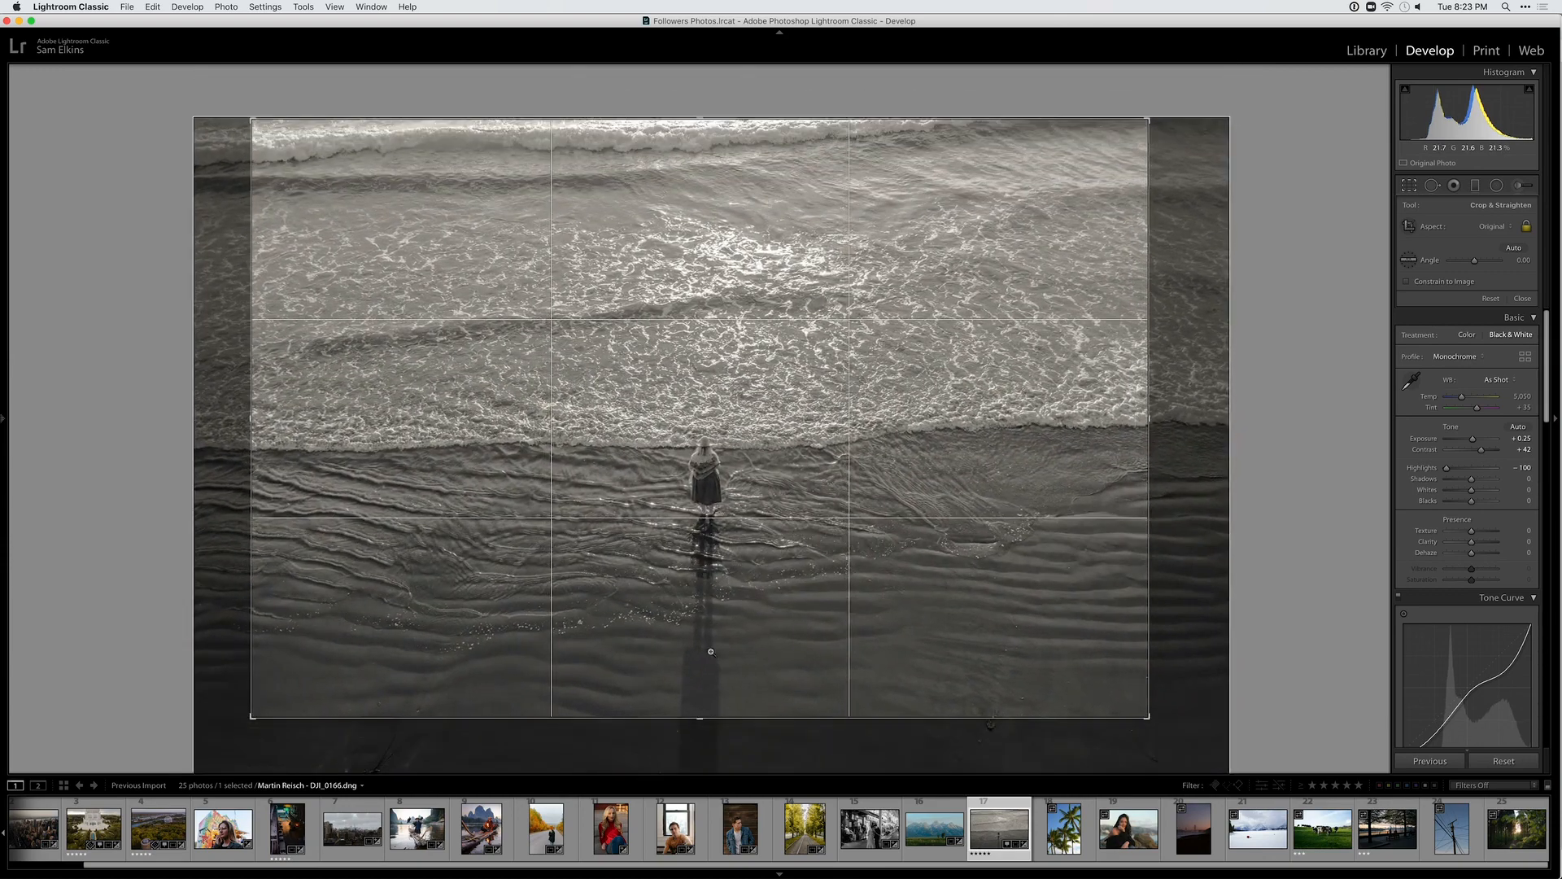
key("r")
key("r")
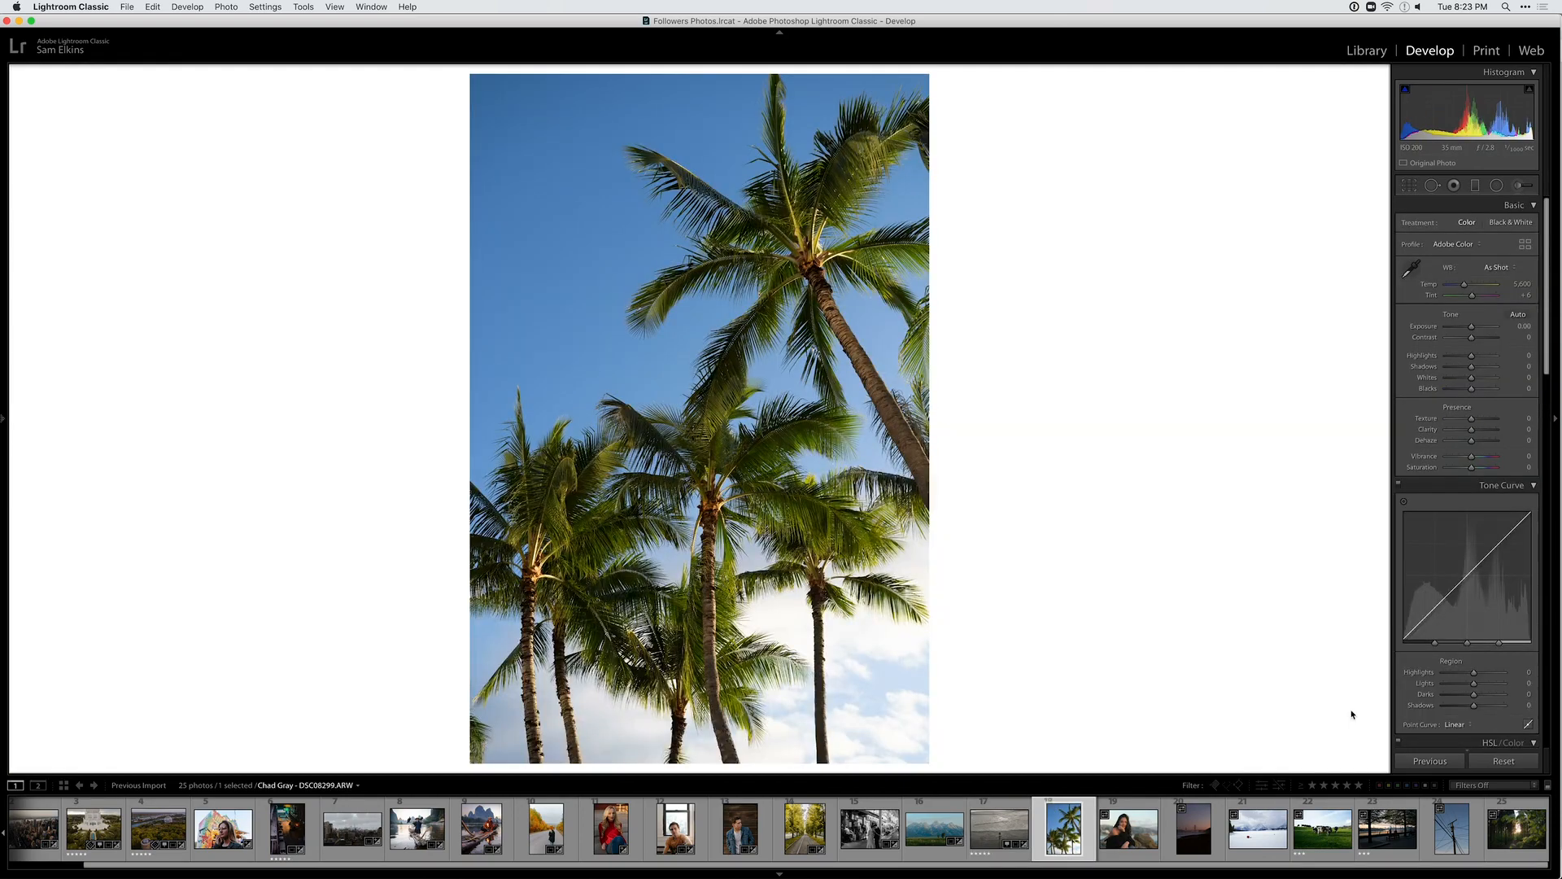
Paste the copied settings onto the palm tree photo, then set exposure to +0.90 and tone curve Highlights −38 and Lights +6
key("super+v")
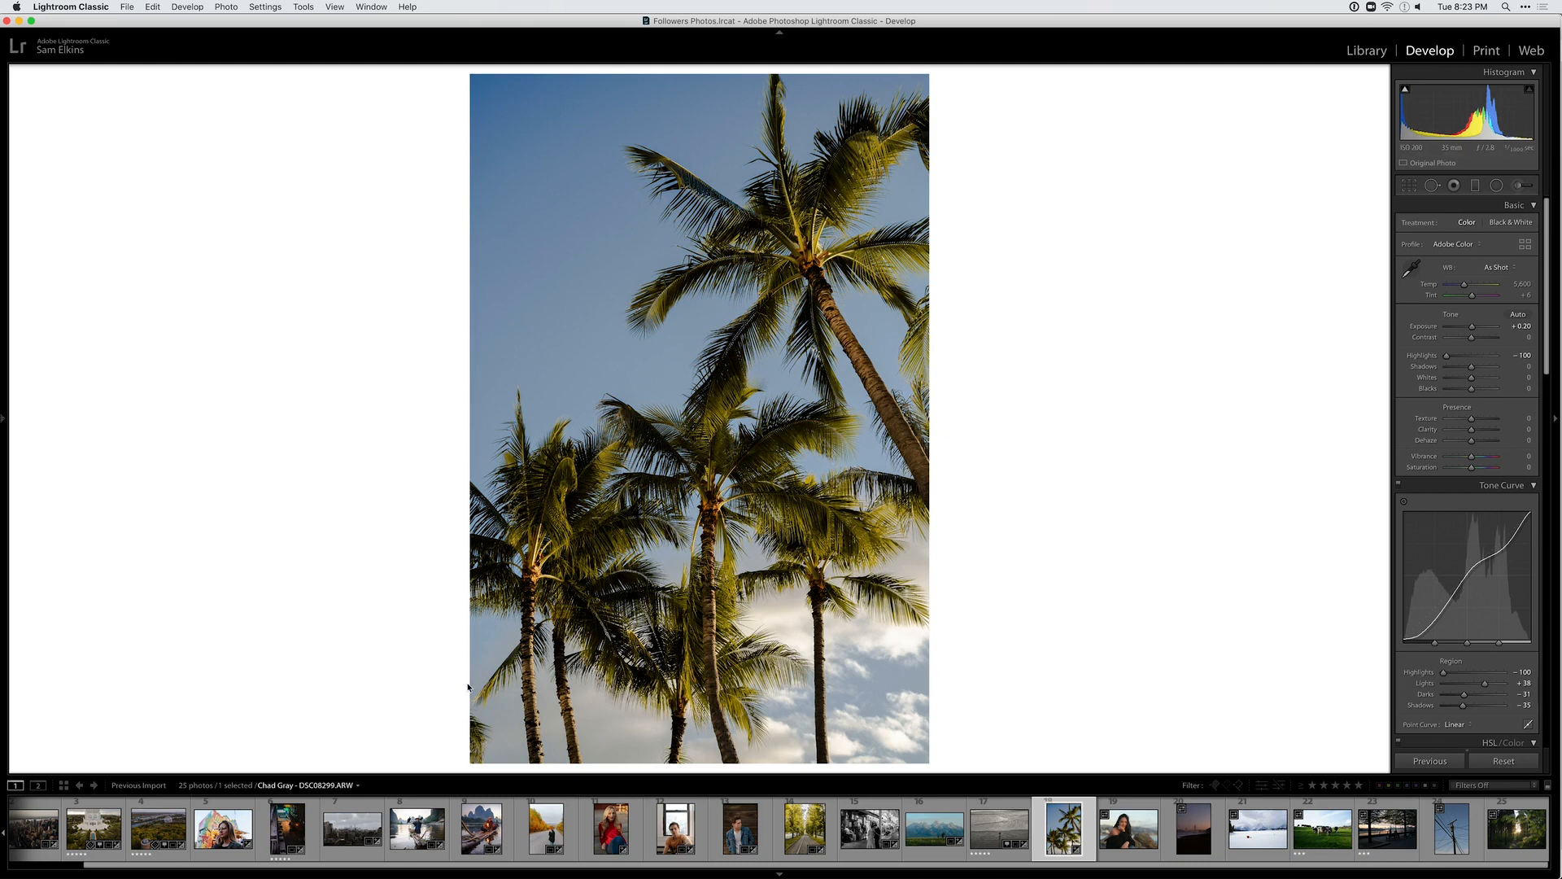
left_click_drag(1471, 326, 1475, 326)
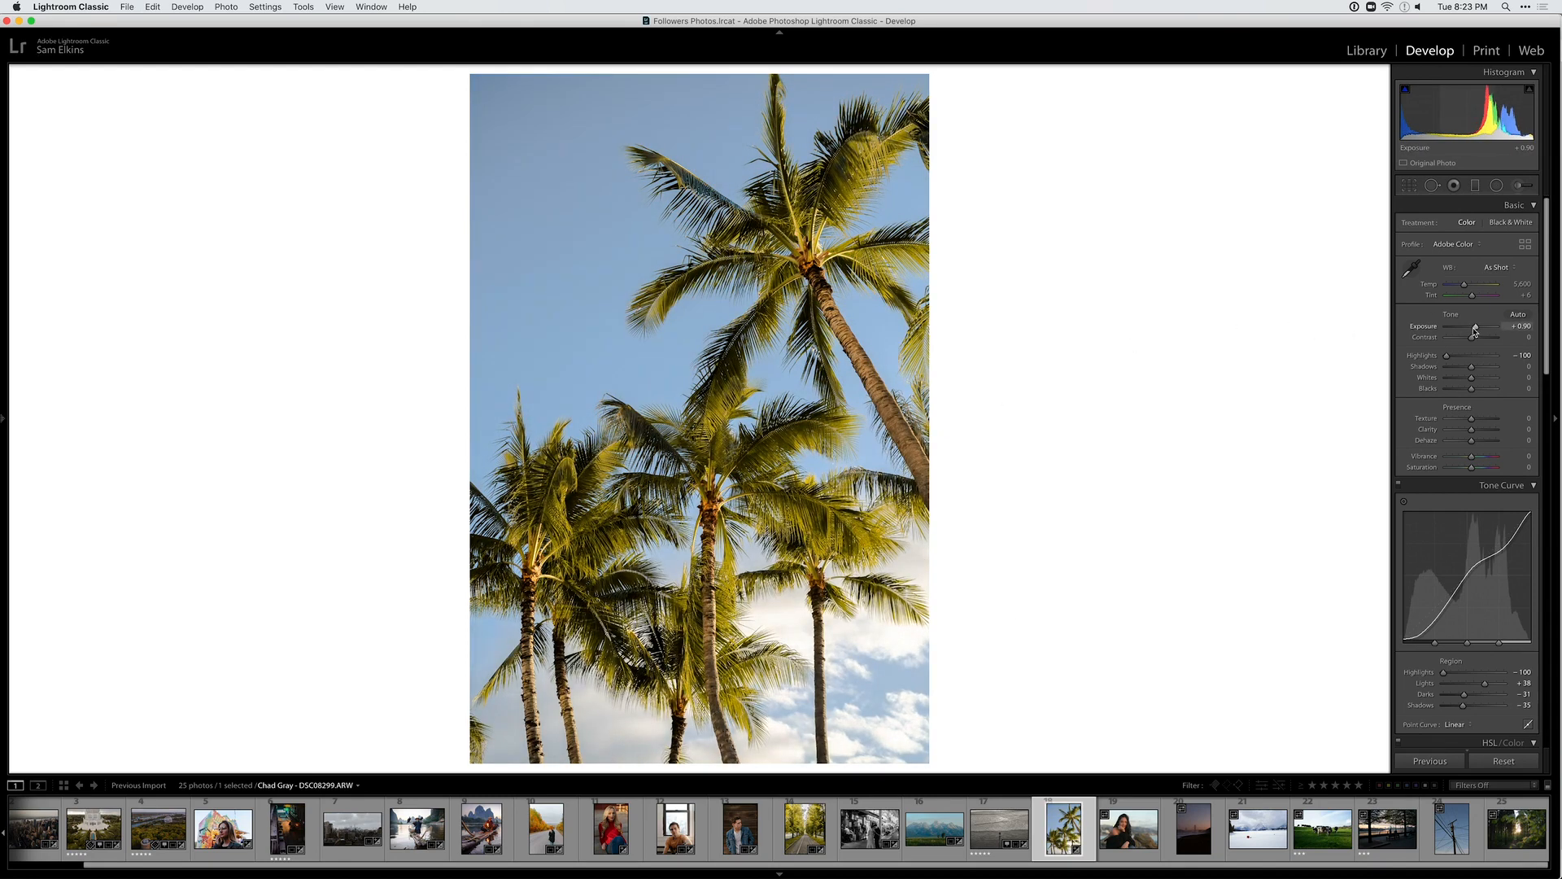
scroll(1482, 659, "down", 3)
left_click_drag(1444, 567, 1479, 581)
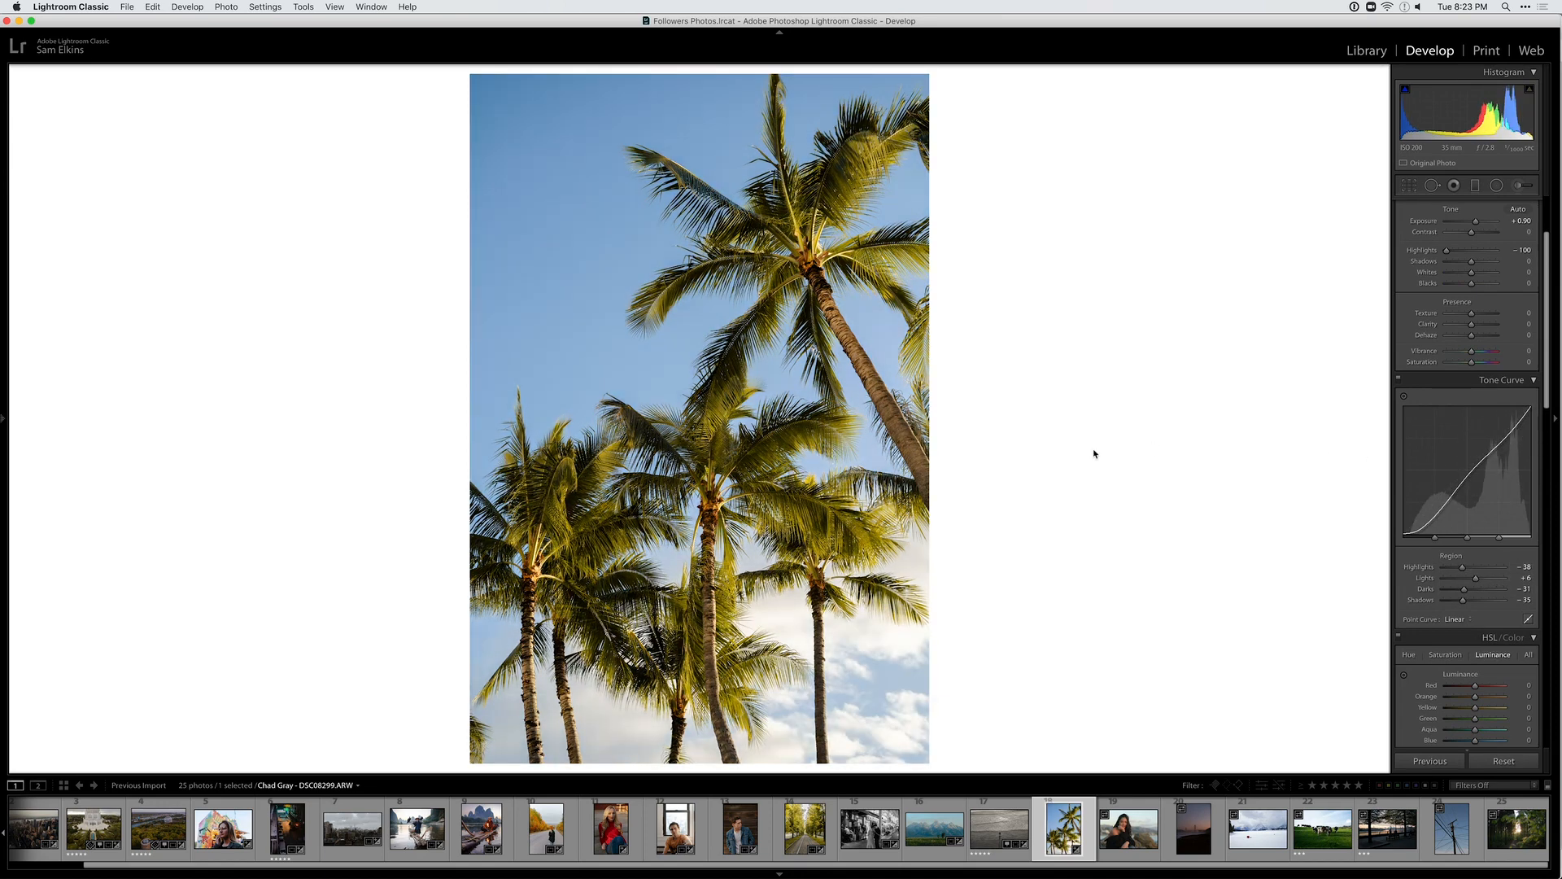
Lower the palm tree photo's Green luminance to −100 while checking the fronds up close
key("z")
scroll(1479, 622, "down", 3)
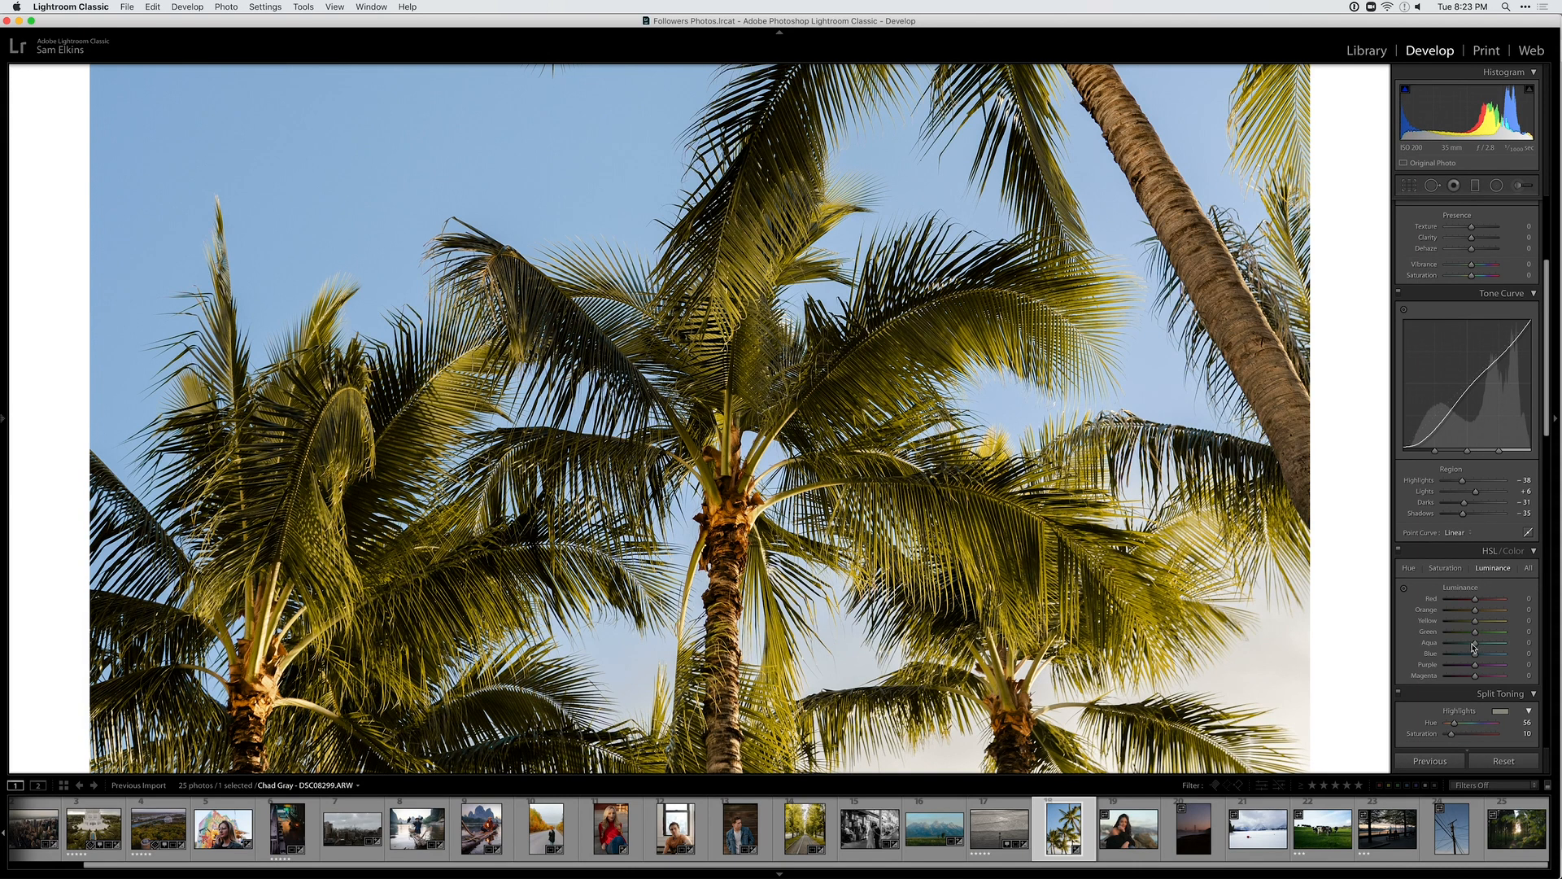
left_click_drag(1366, 632, 1353, 620)
left_click(850, 396)
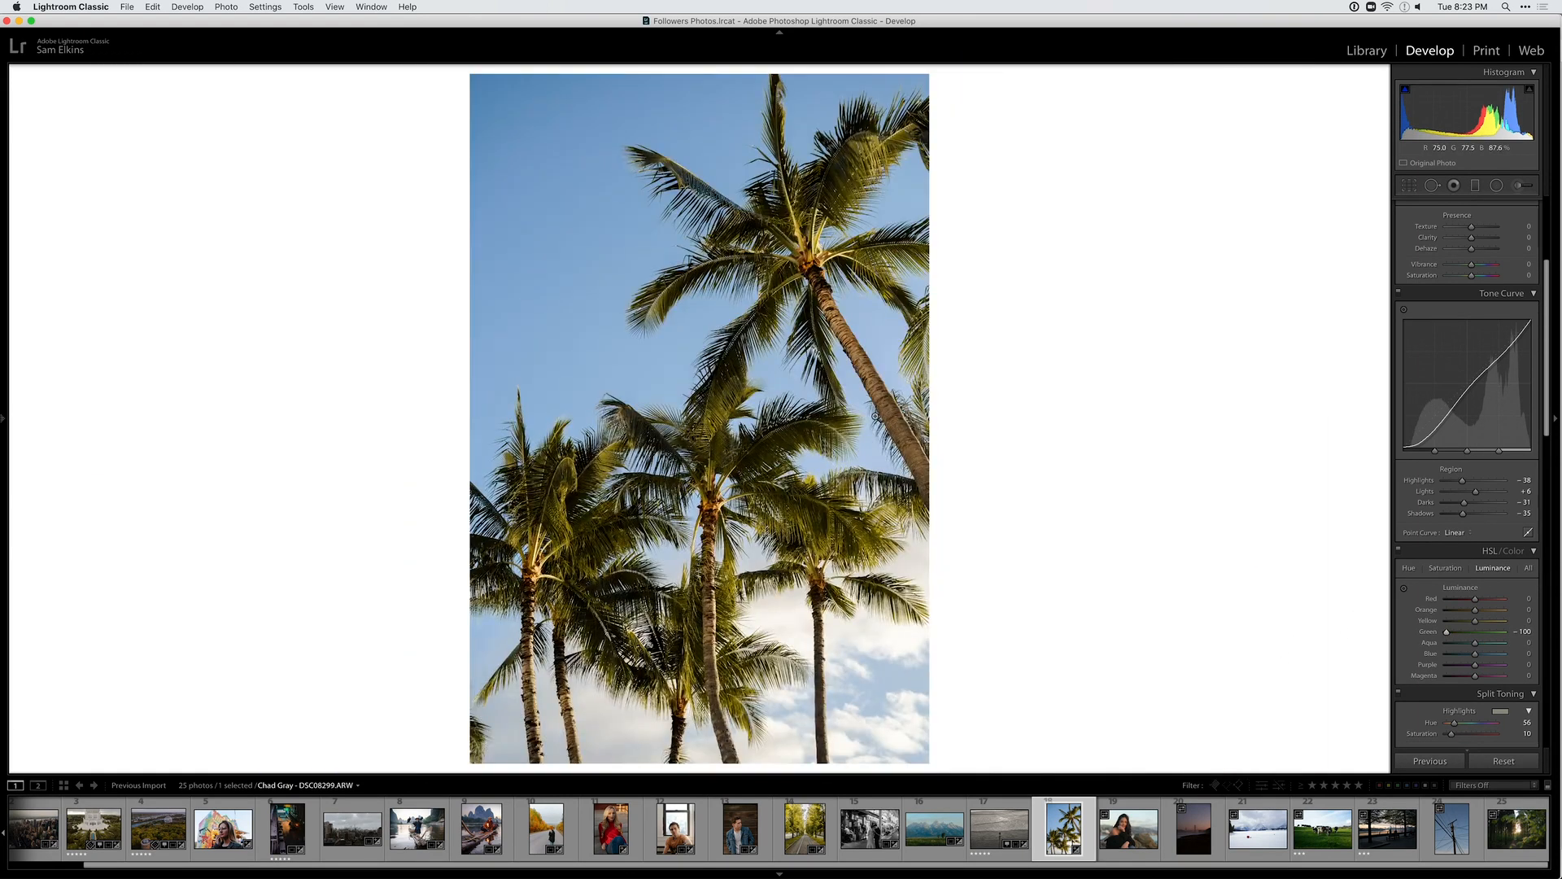
Crop the palm tree photo slightly tighter at its original aspect ratio, trimming the sky above and the left edge
key("r")
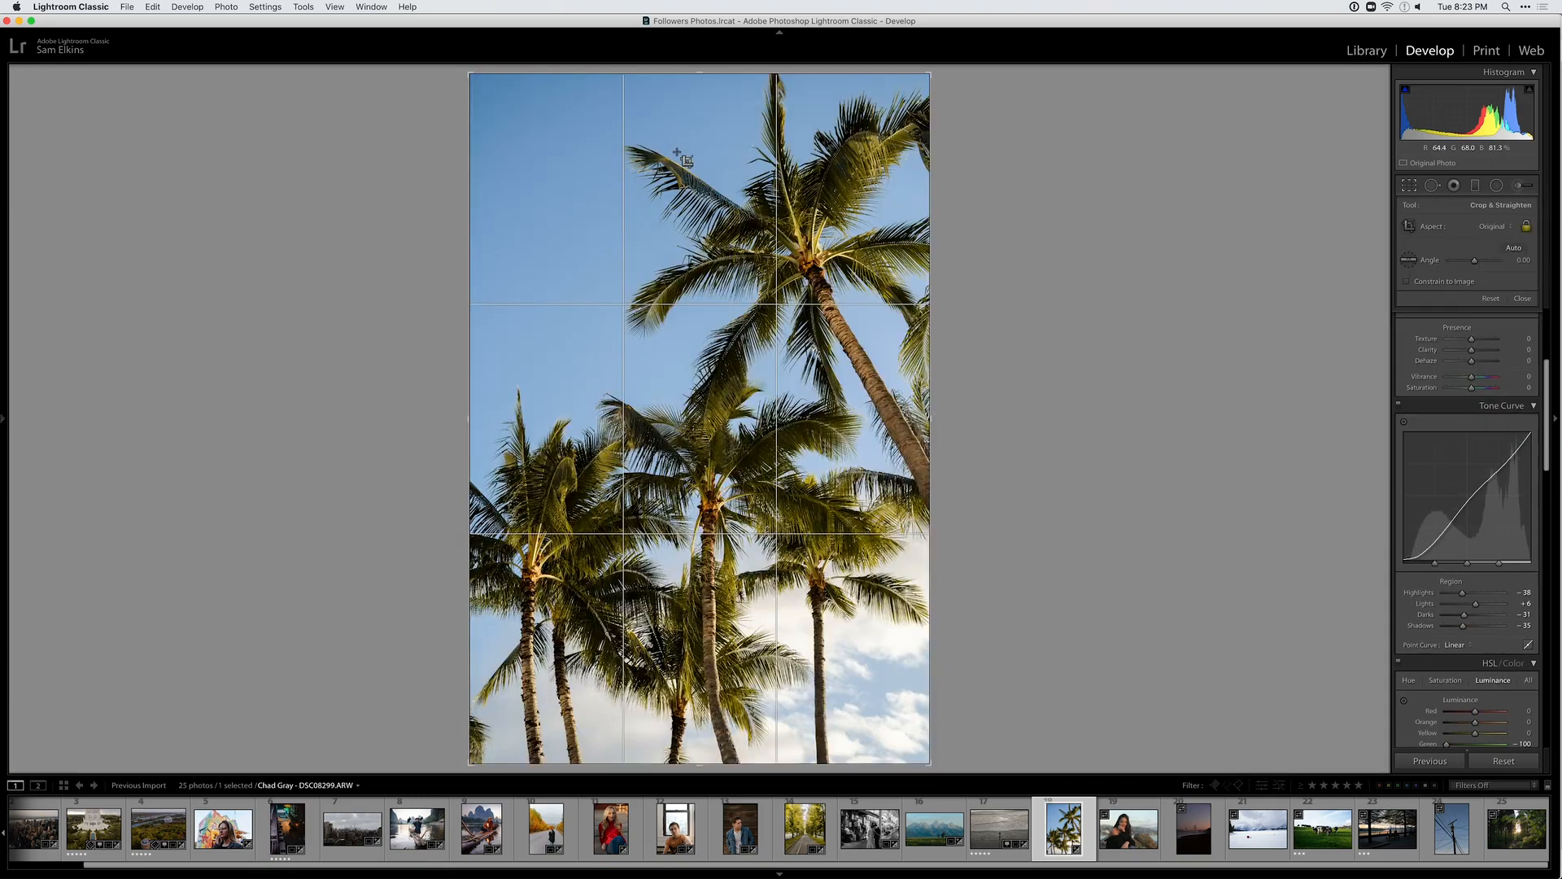
left_click_drag(699, 85, 699, 104)
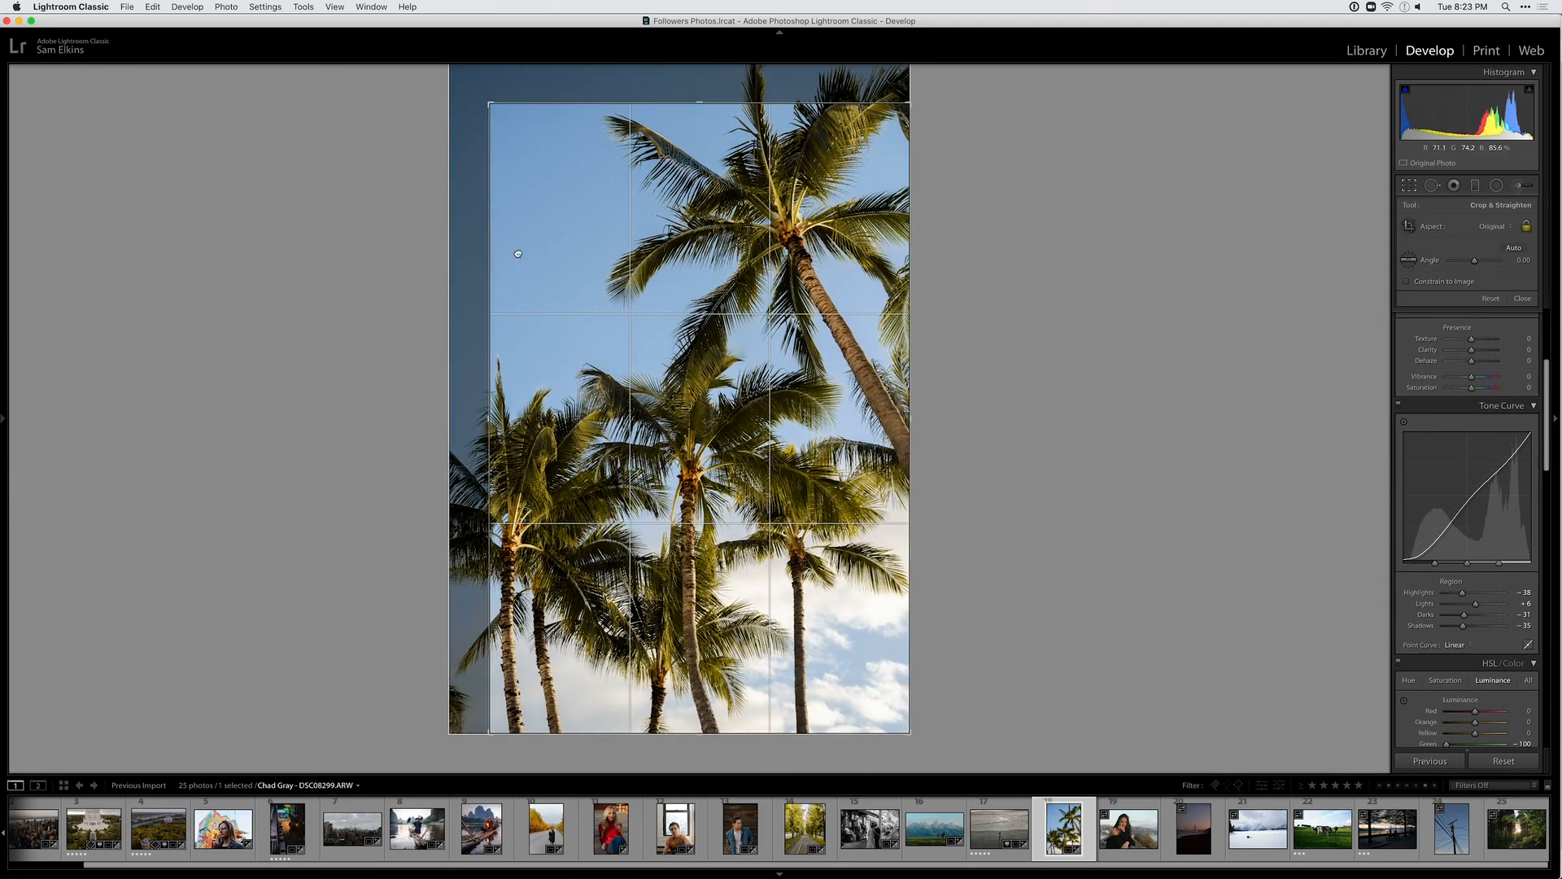
key("r")
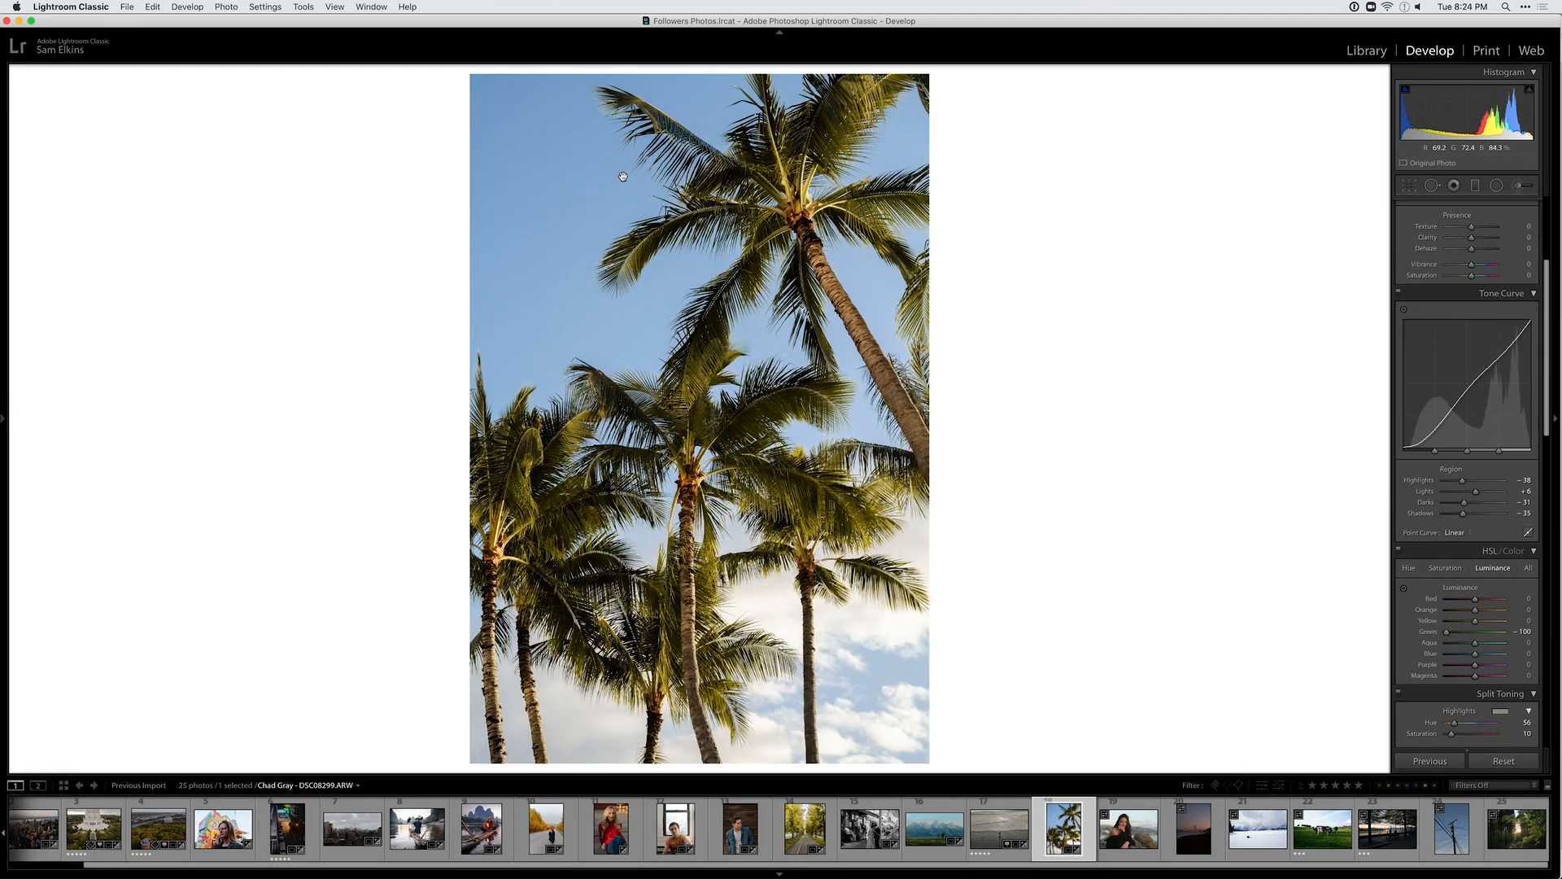
Crop the palm tree photo tighter at its original aspect ratio around the upper and central palms, and lower its tone curve Highlights
key("r")
left_click_drag(489, 103, 529, 139)
key("r")
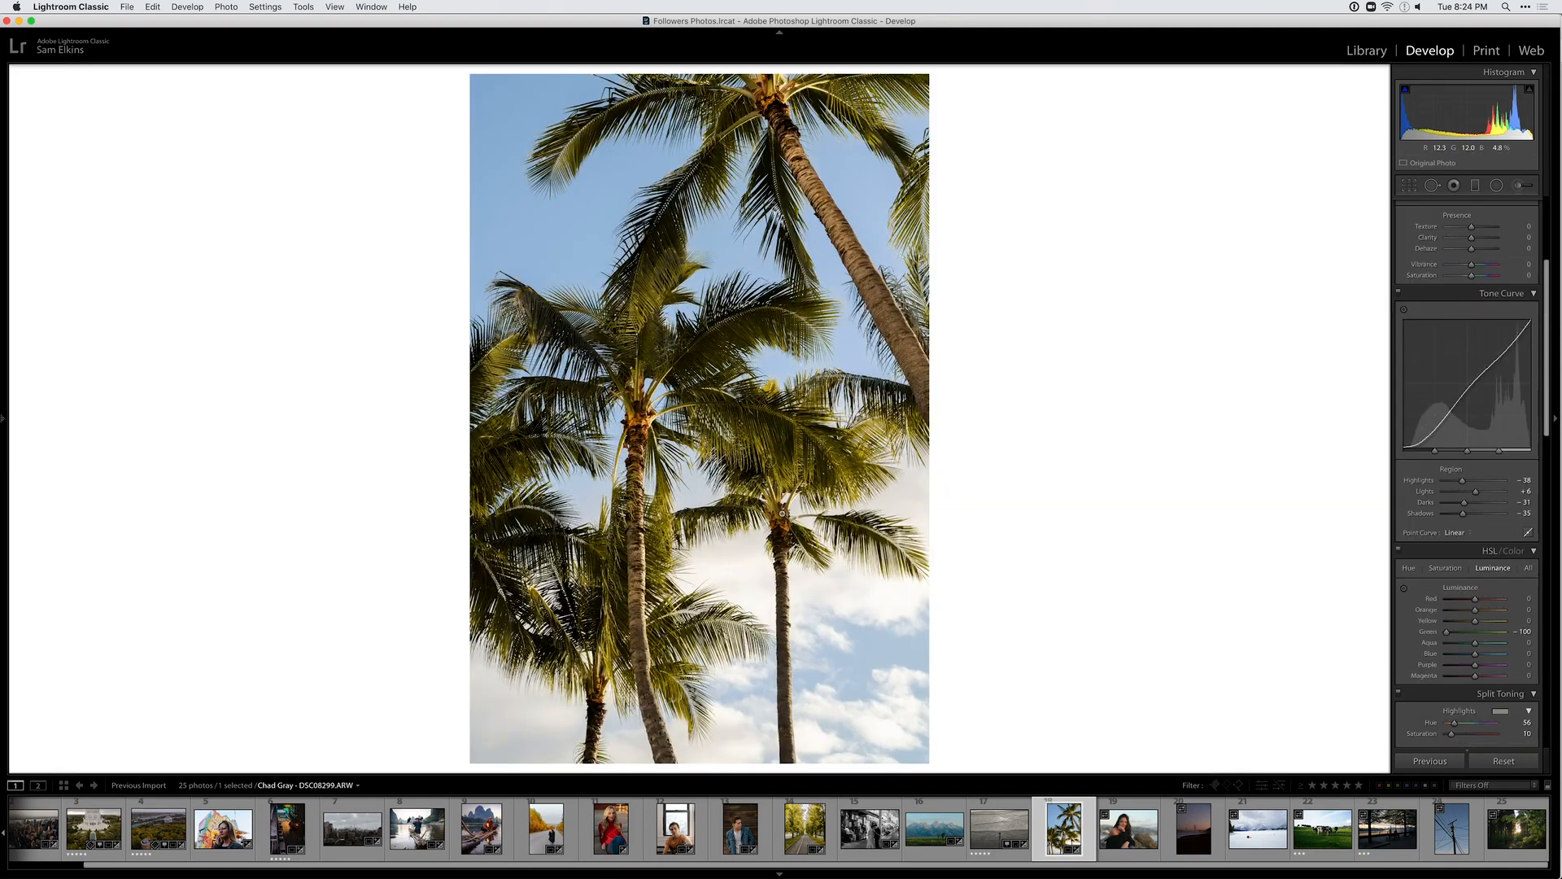
key("r")
left_click_drag(758, 573, 748, 511)
key("r")
key("r")
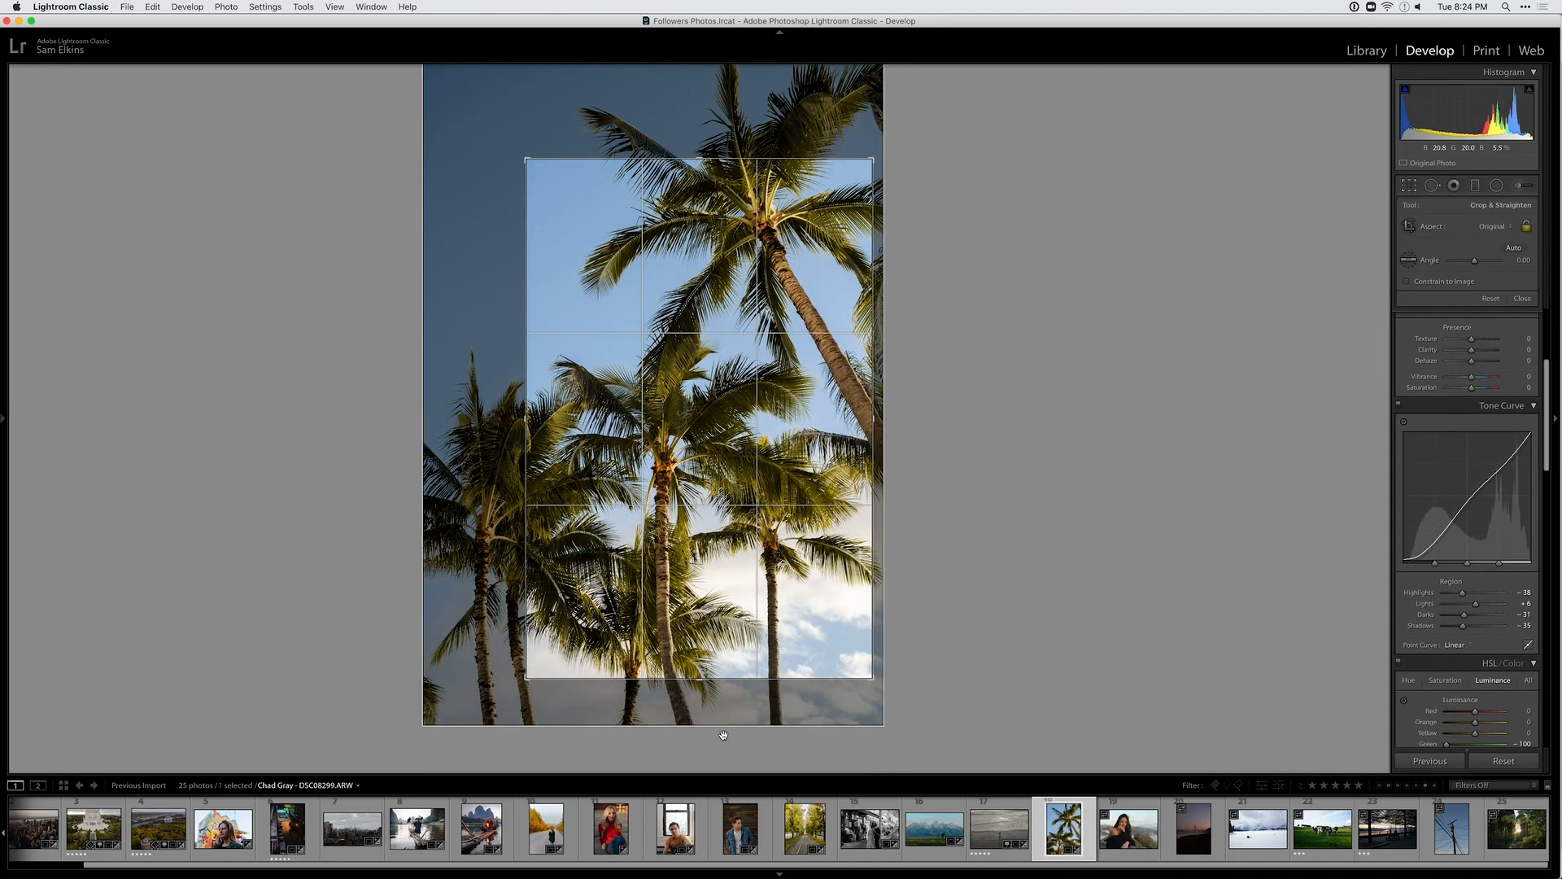
left_click_drag(525, 679, 512, 693)
key("r")
key("r")
left_click_drag(600, 460, 575, 480)
key("r")
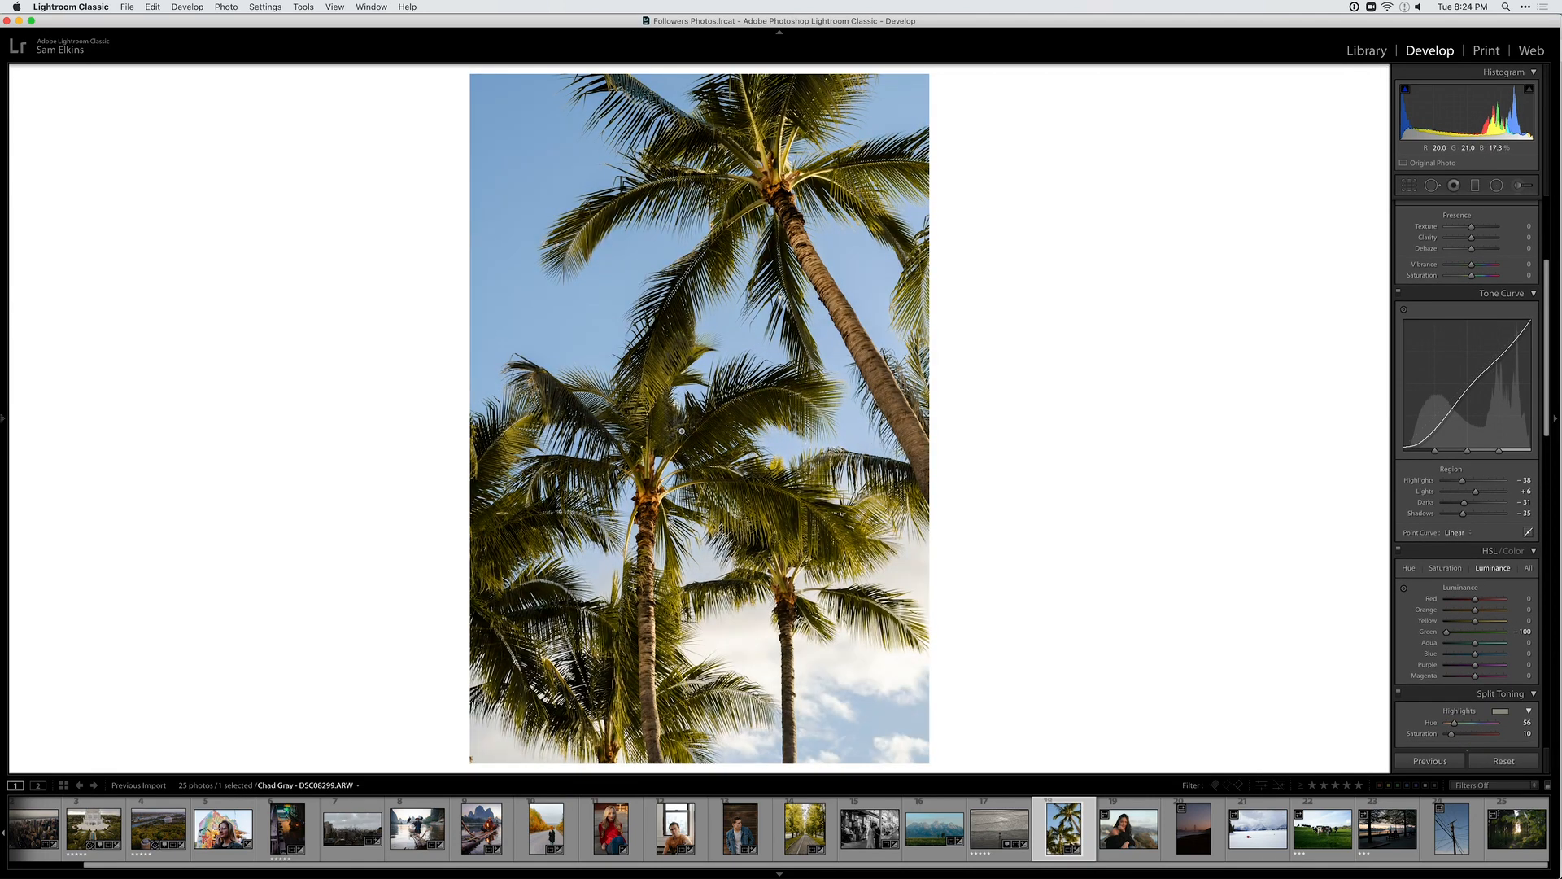
left_click_drag(1462, 480, 1380, 486)
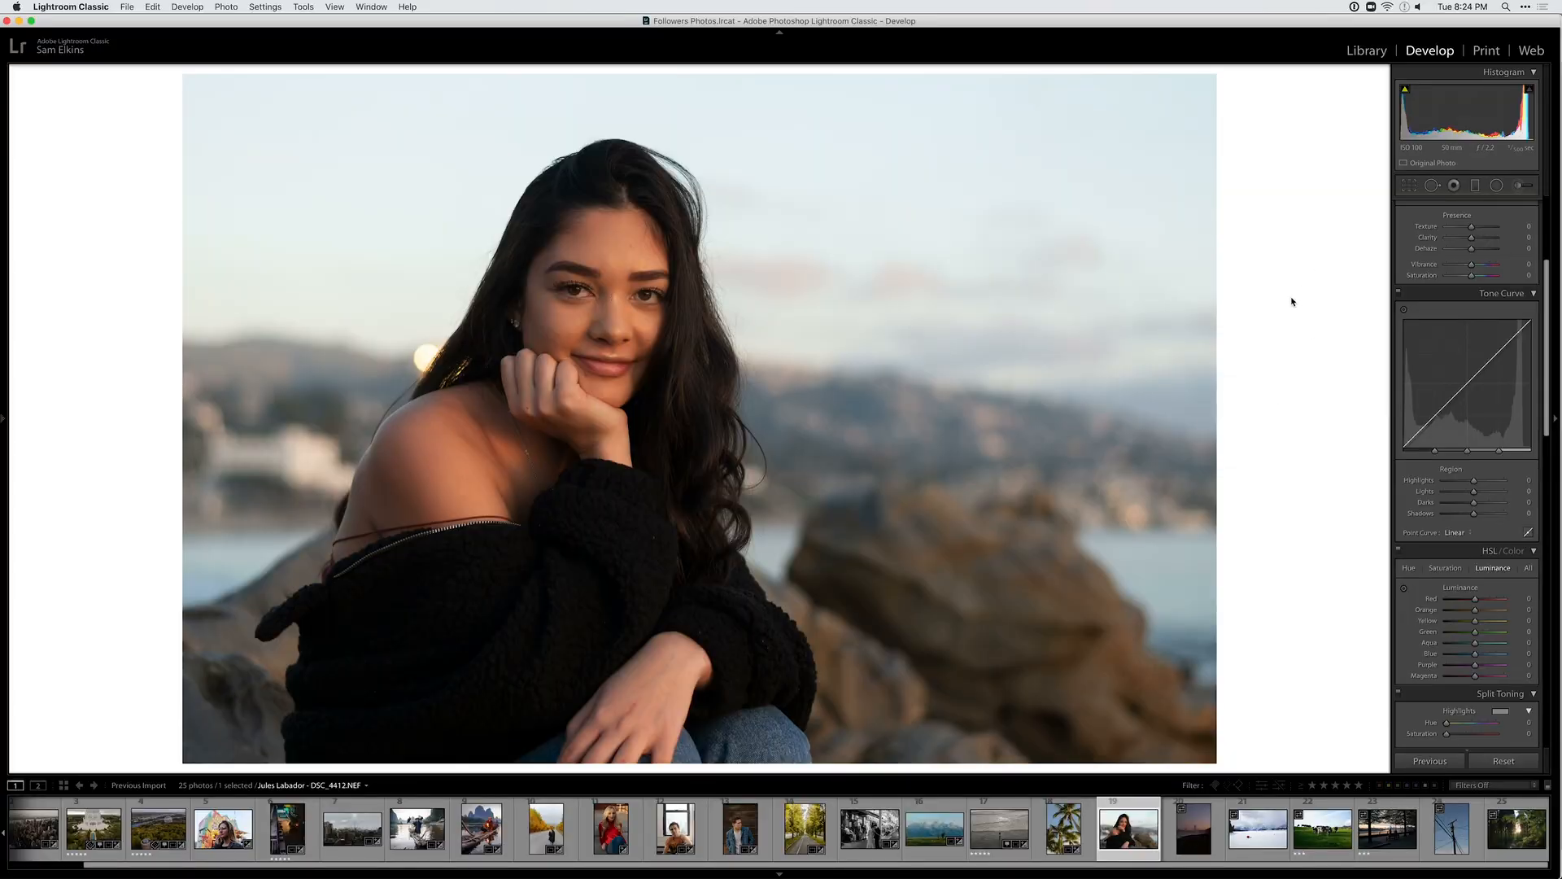
Paste the copied settings onto the portrait by the rocks, then set tone curve Highlights −44 and Lights +25
key("super+v")
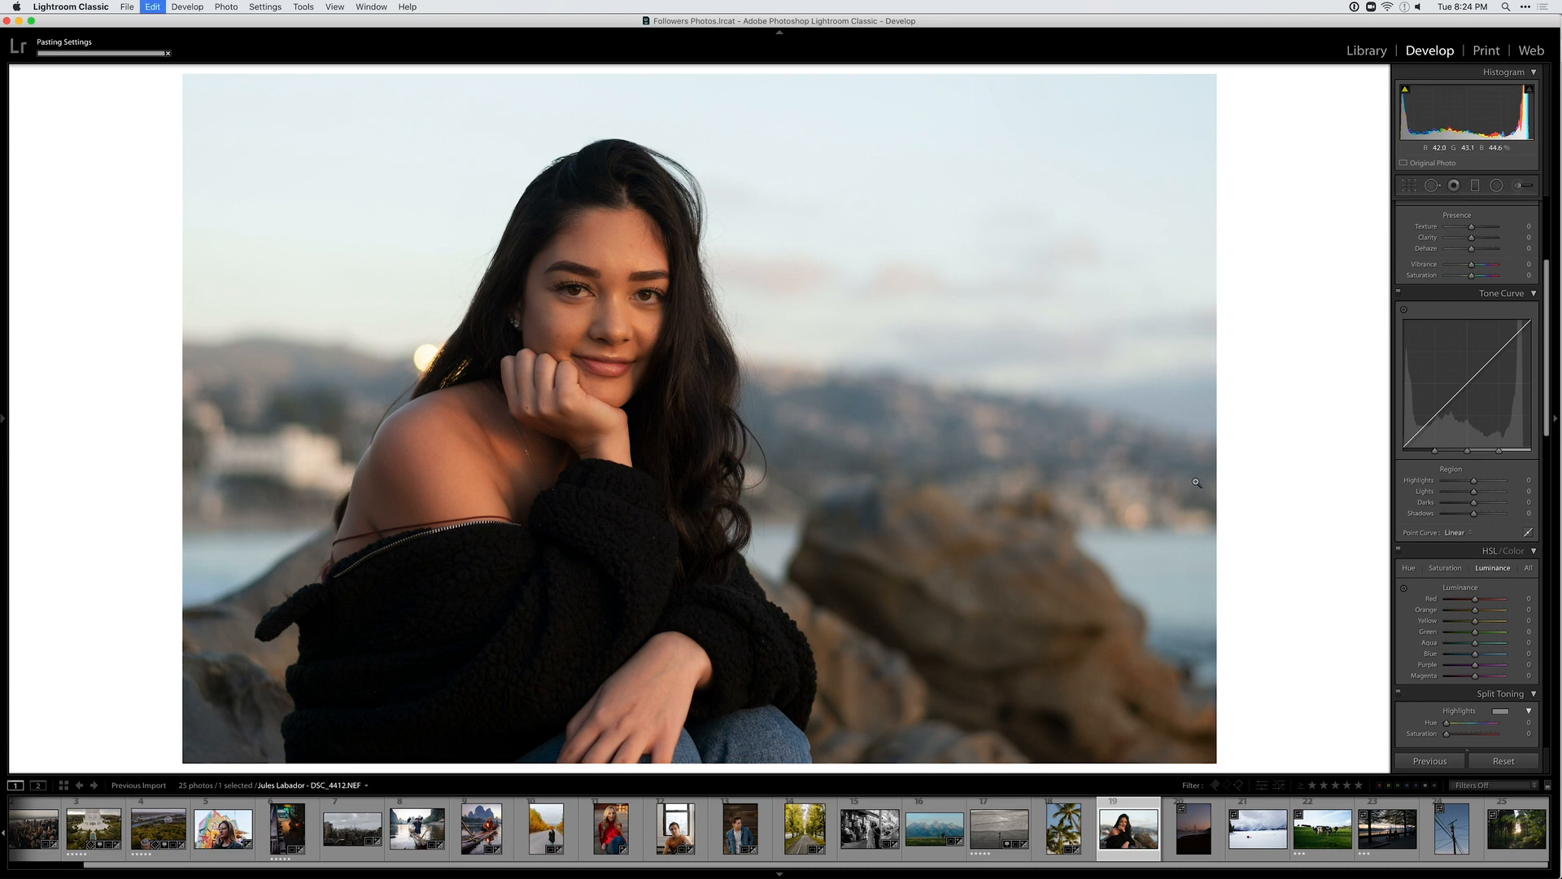
left_click(1455, 480)
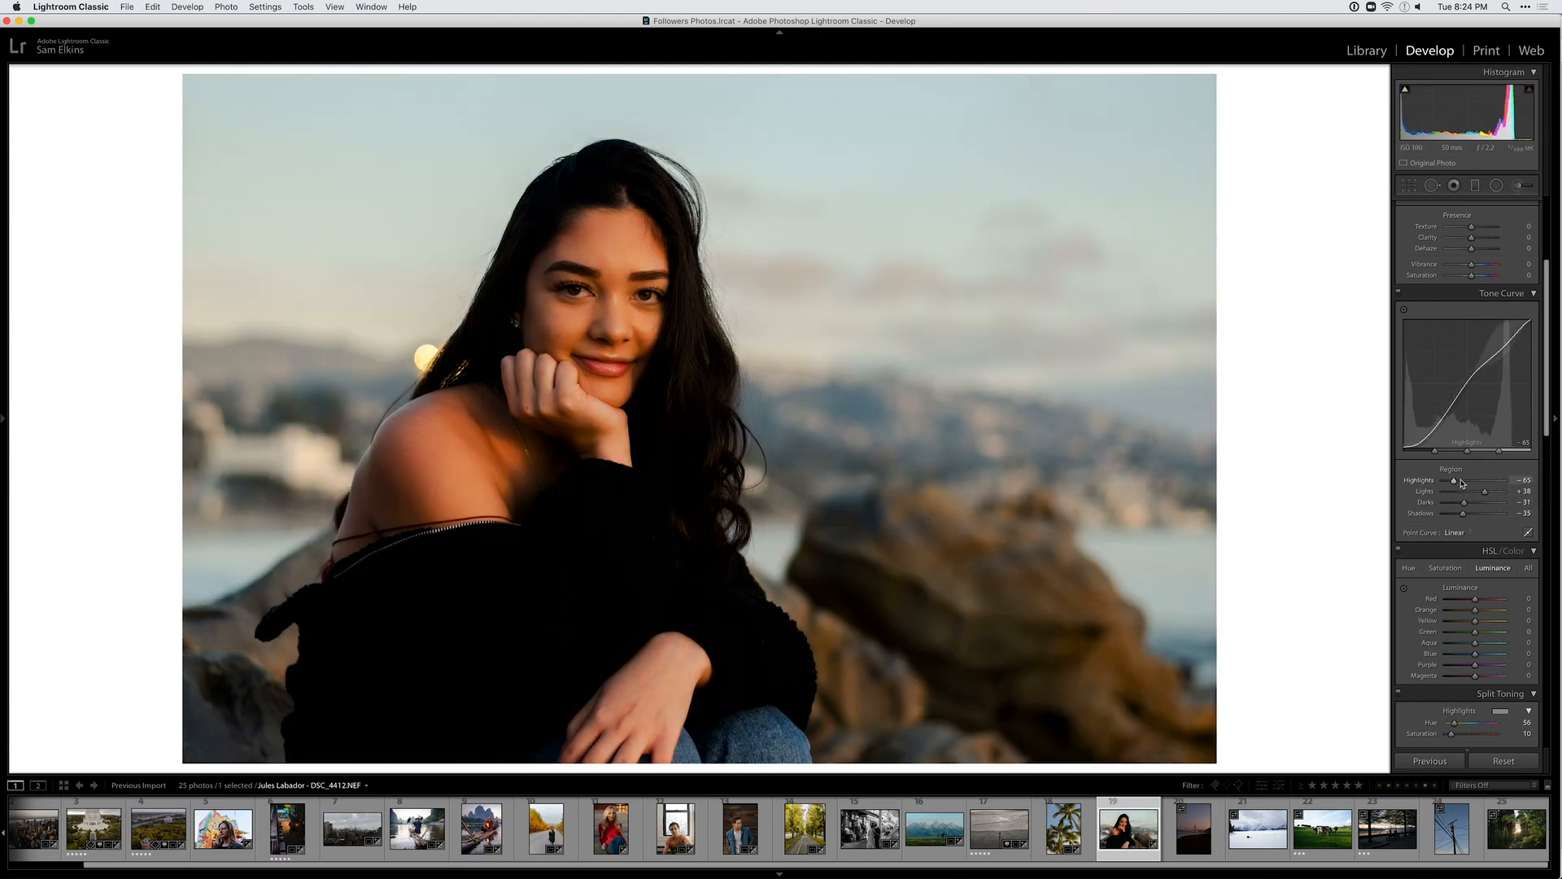
left_click(1460, 481)
left_click_drag(1485, 491, 1481, 491)
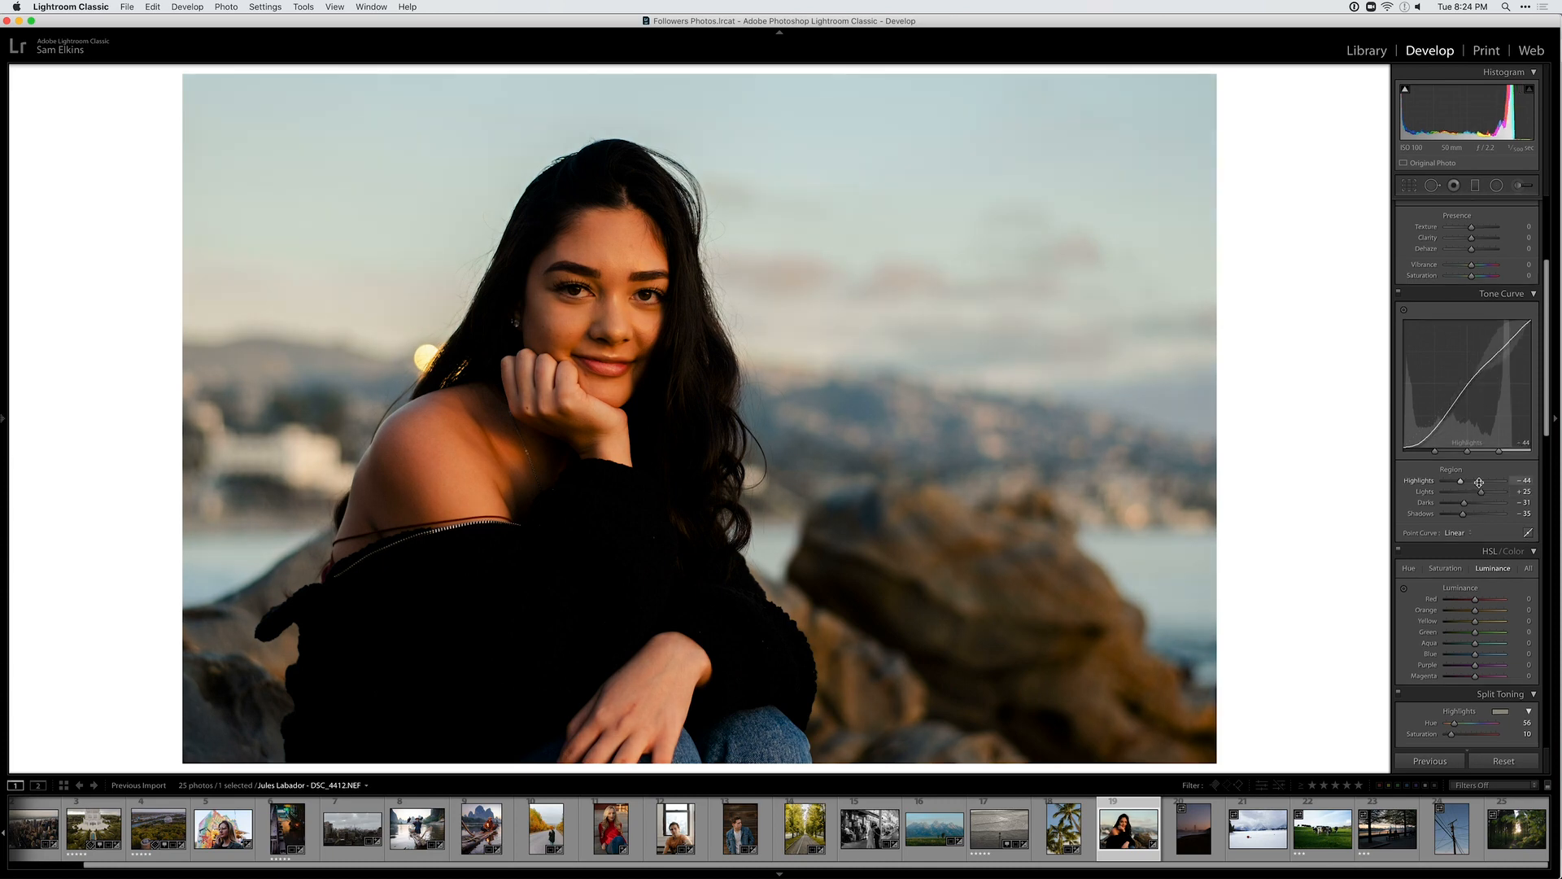
Set the portrait's Contrast to −21, tone curve Shadows to −38, basic Shadows to +50 and Exposure to −0.15
scroll(1479, 482, "up", 5)
left_click_drag(1469, 339, 1466, 338)
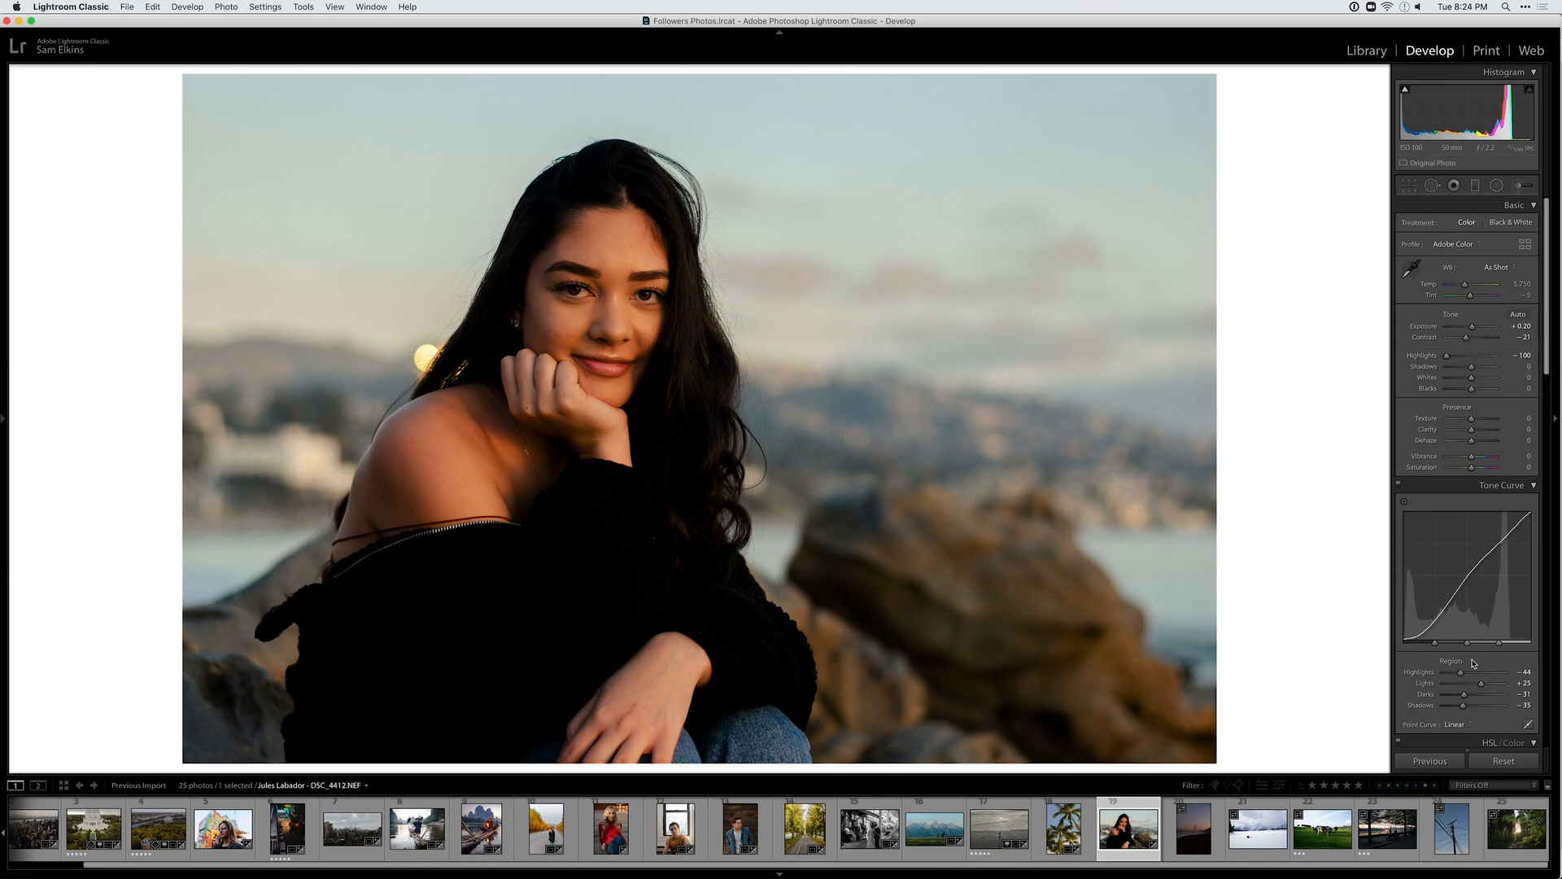
mouse_move(1462, 705)
left_mouse_down()
mouse_move(1492, 706)
mouse_move(1468, 706)
left_mouse_up()
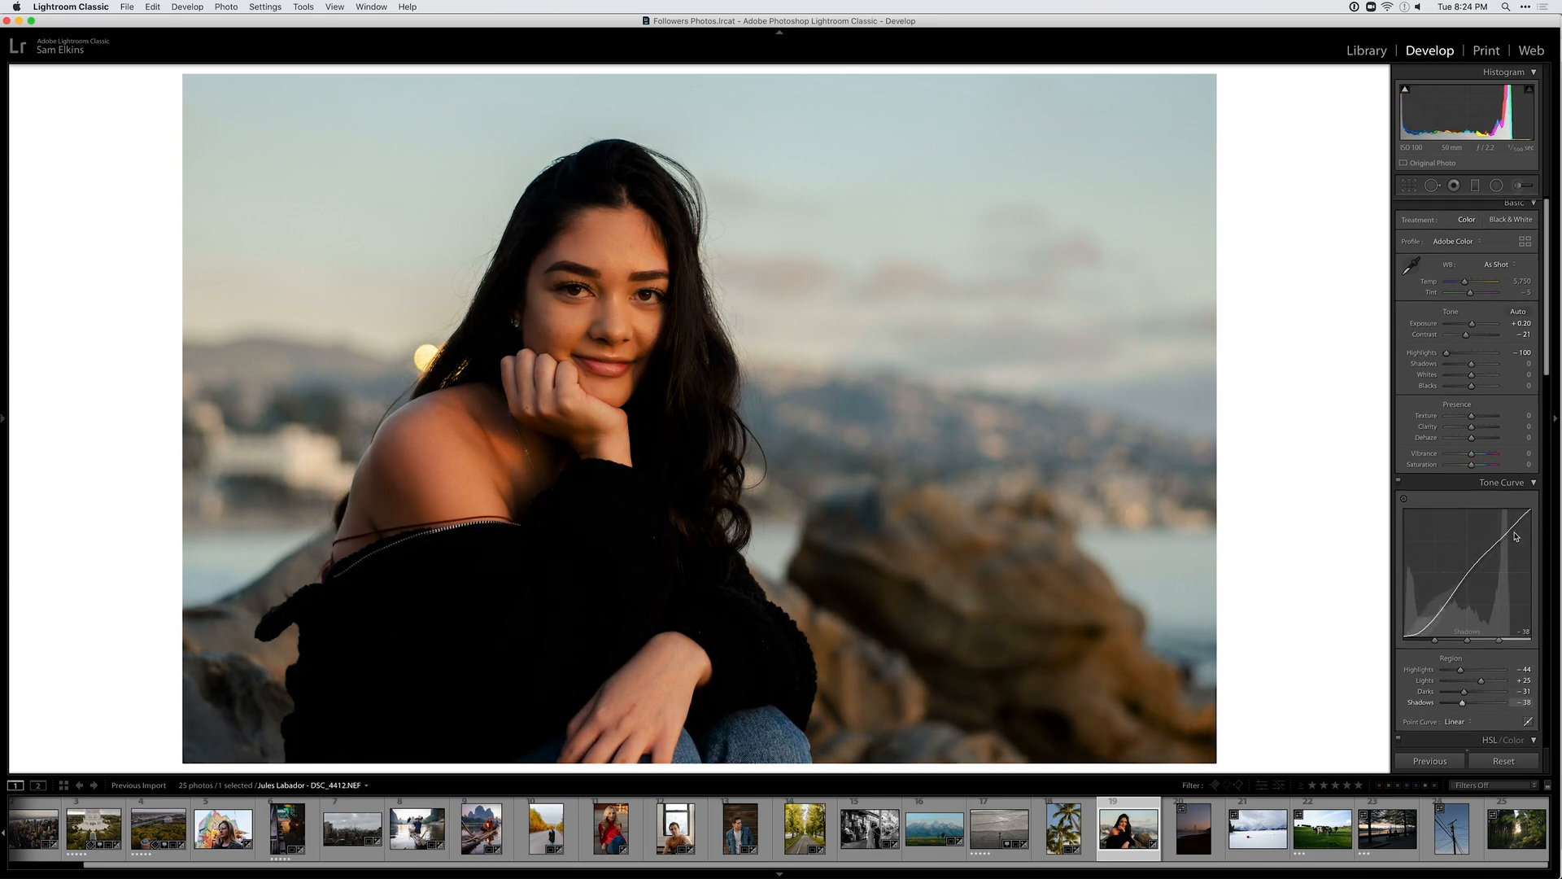
left_click_drag(1471, 364, 1469, 324)
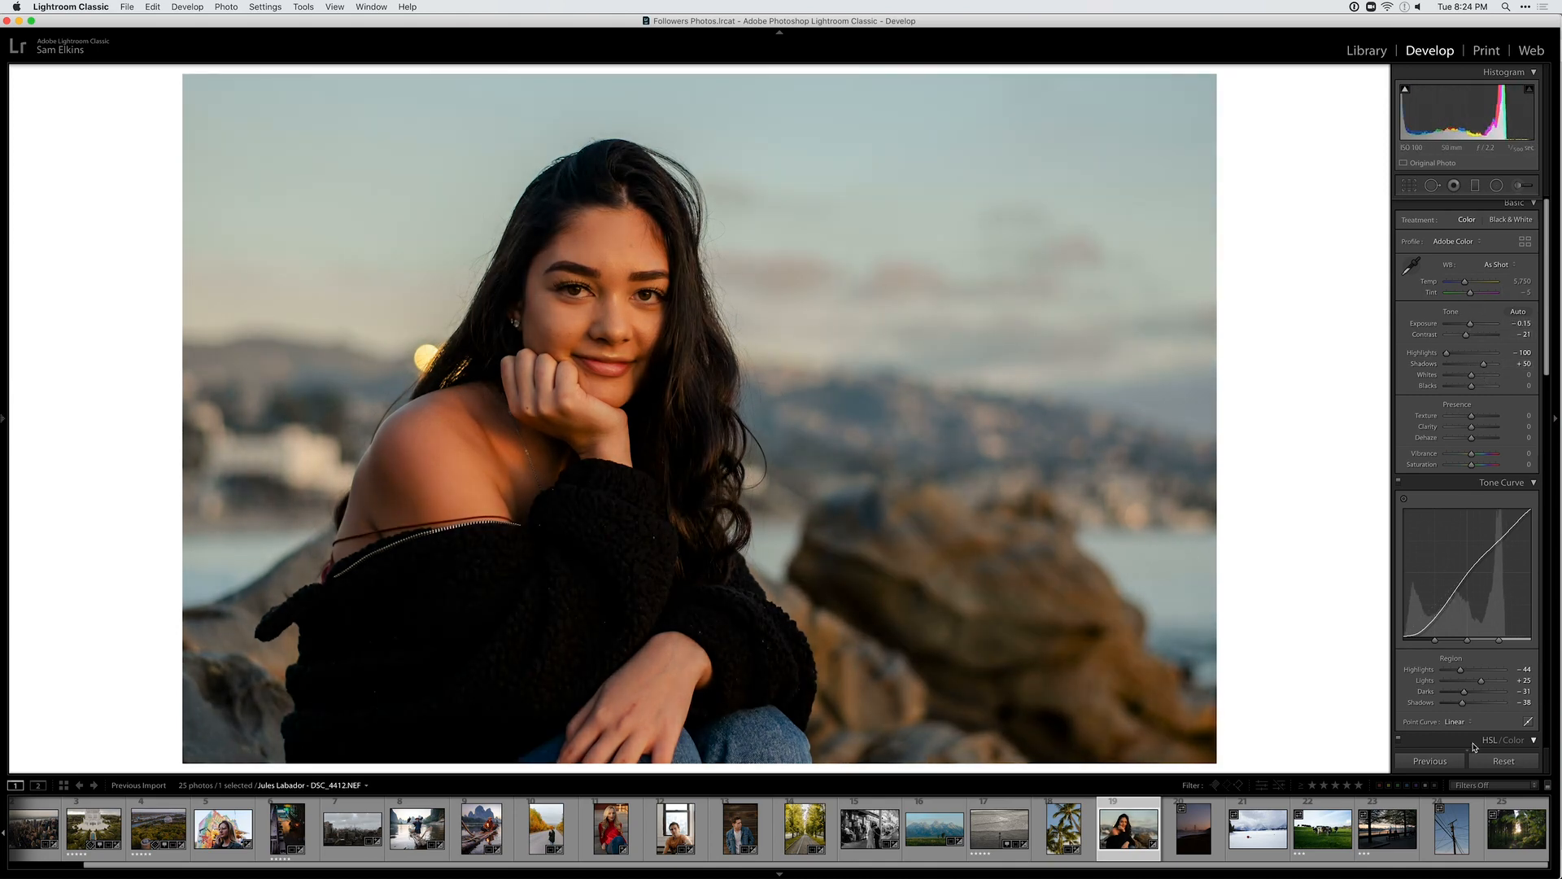
Enable chromatic aberration removal and lens profile corrections on the portrait, then compare it with the original
scroll(1474, 747, "down", 10)
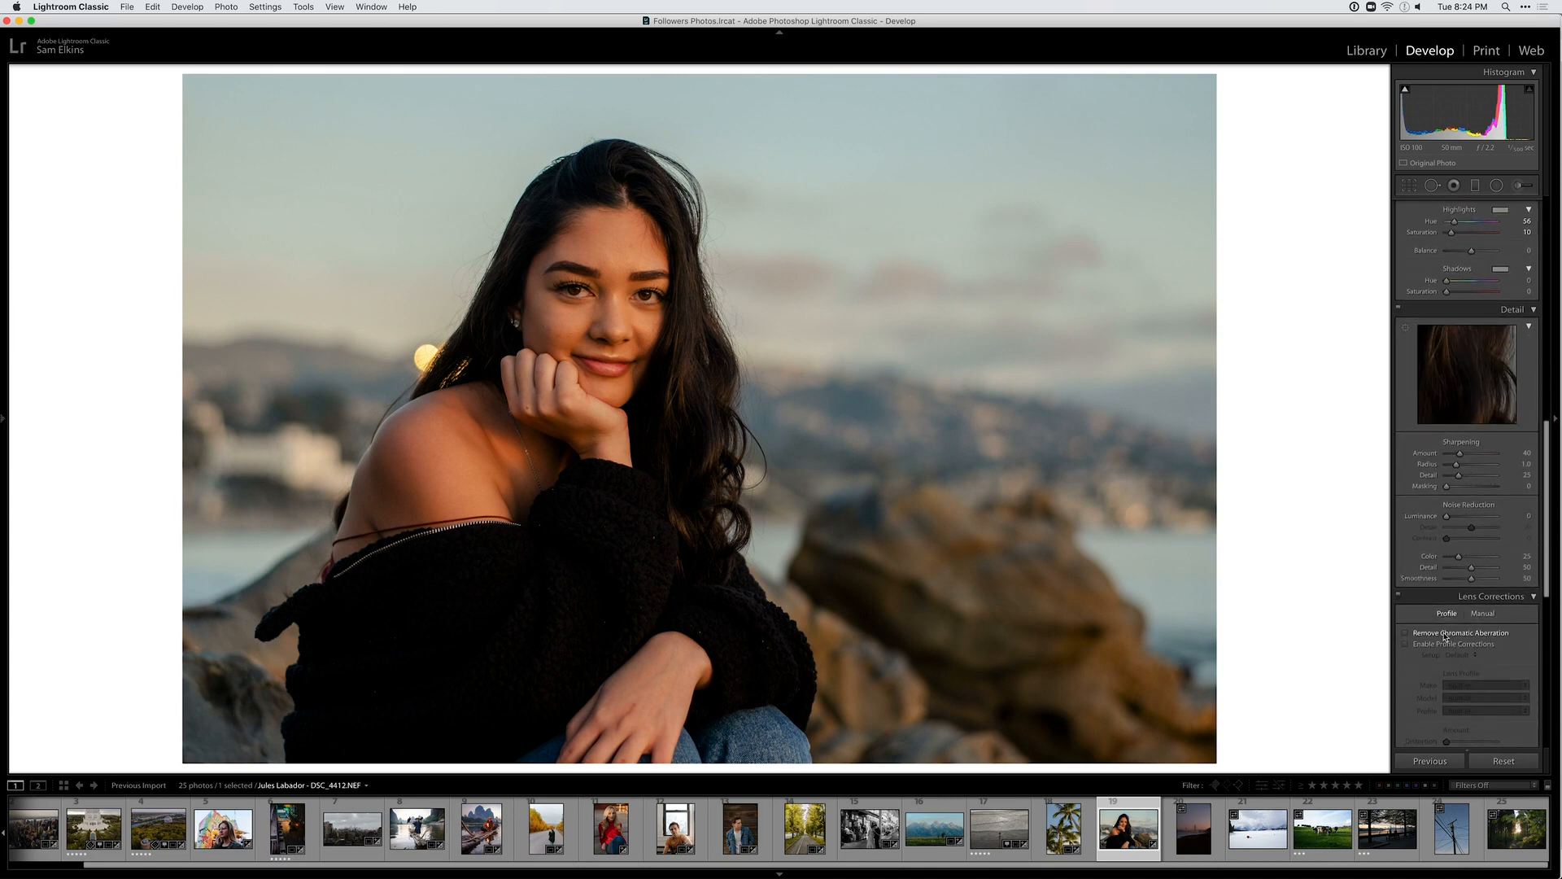
left_click(1448, 645)
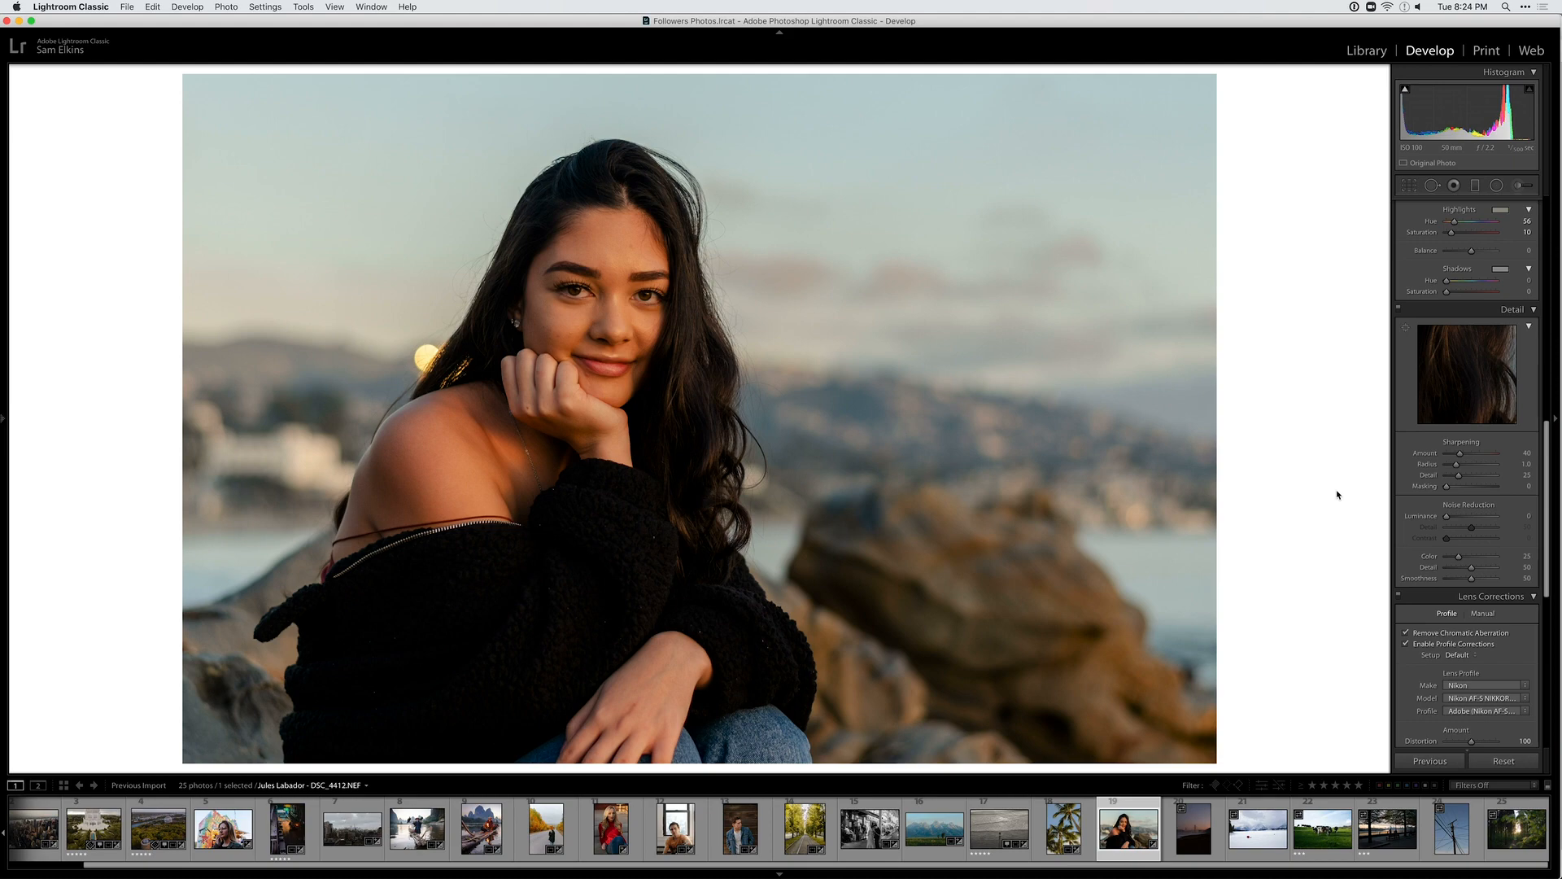
key("backslash")
key("backslash")
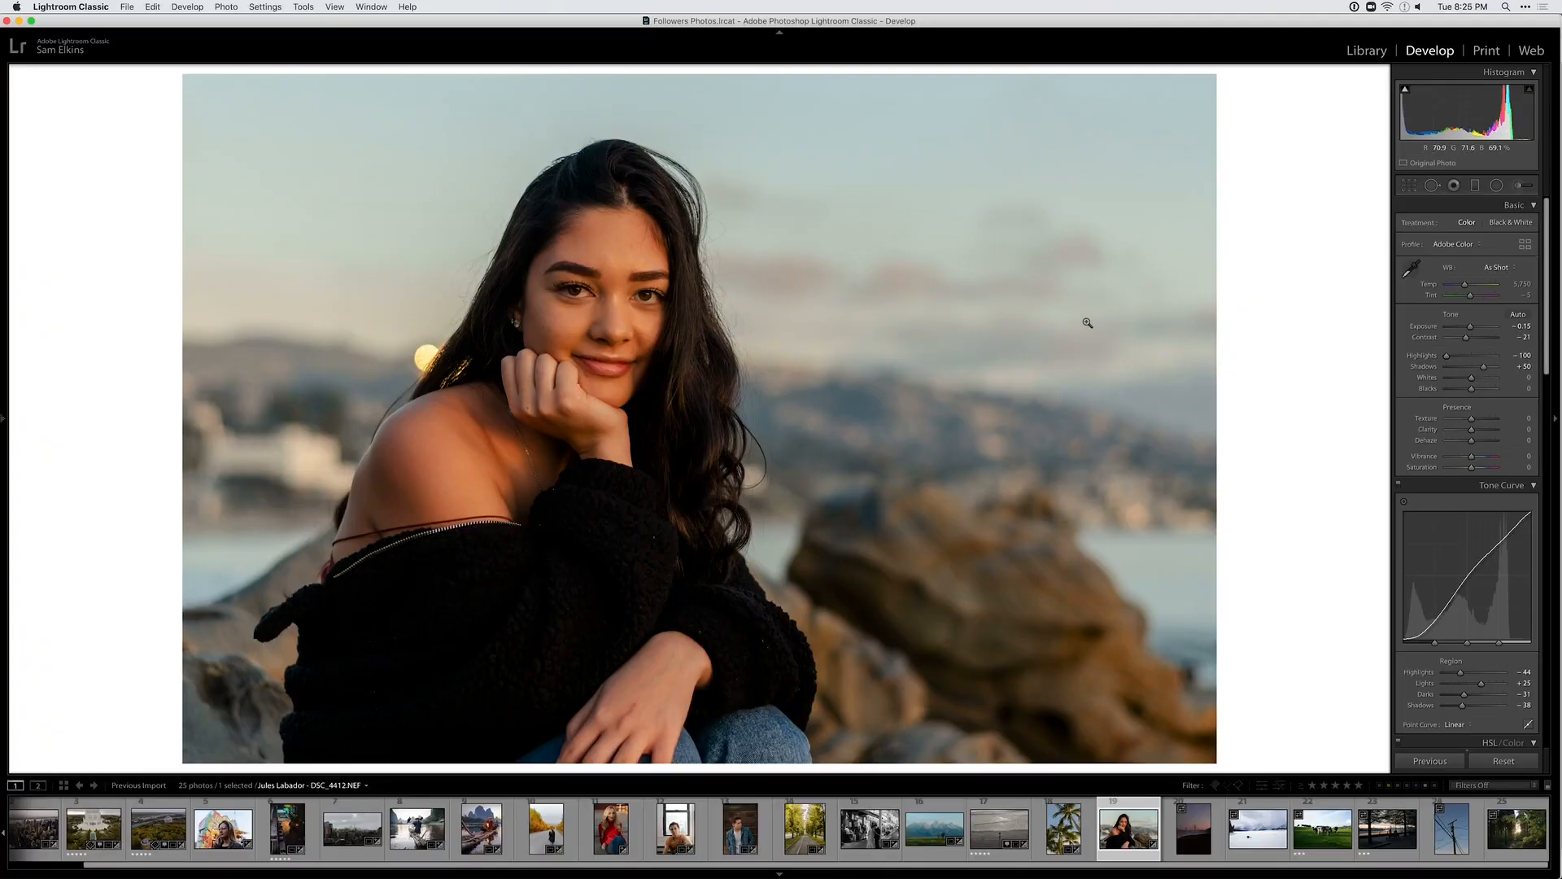
Try resetting the portrait's Exposure, undo that, and compare the before and after versions side by side
double_click(1472, 328)
key("super+z")
key("y")
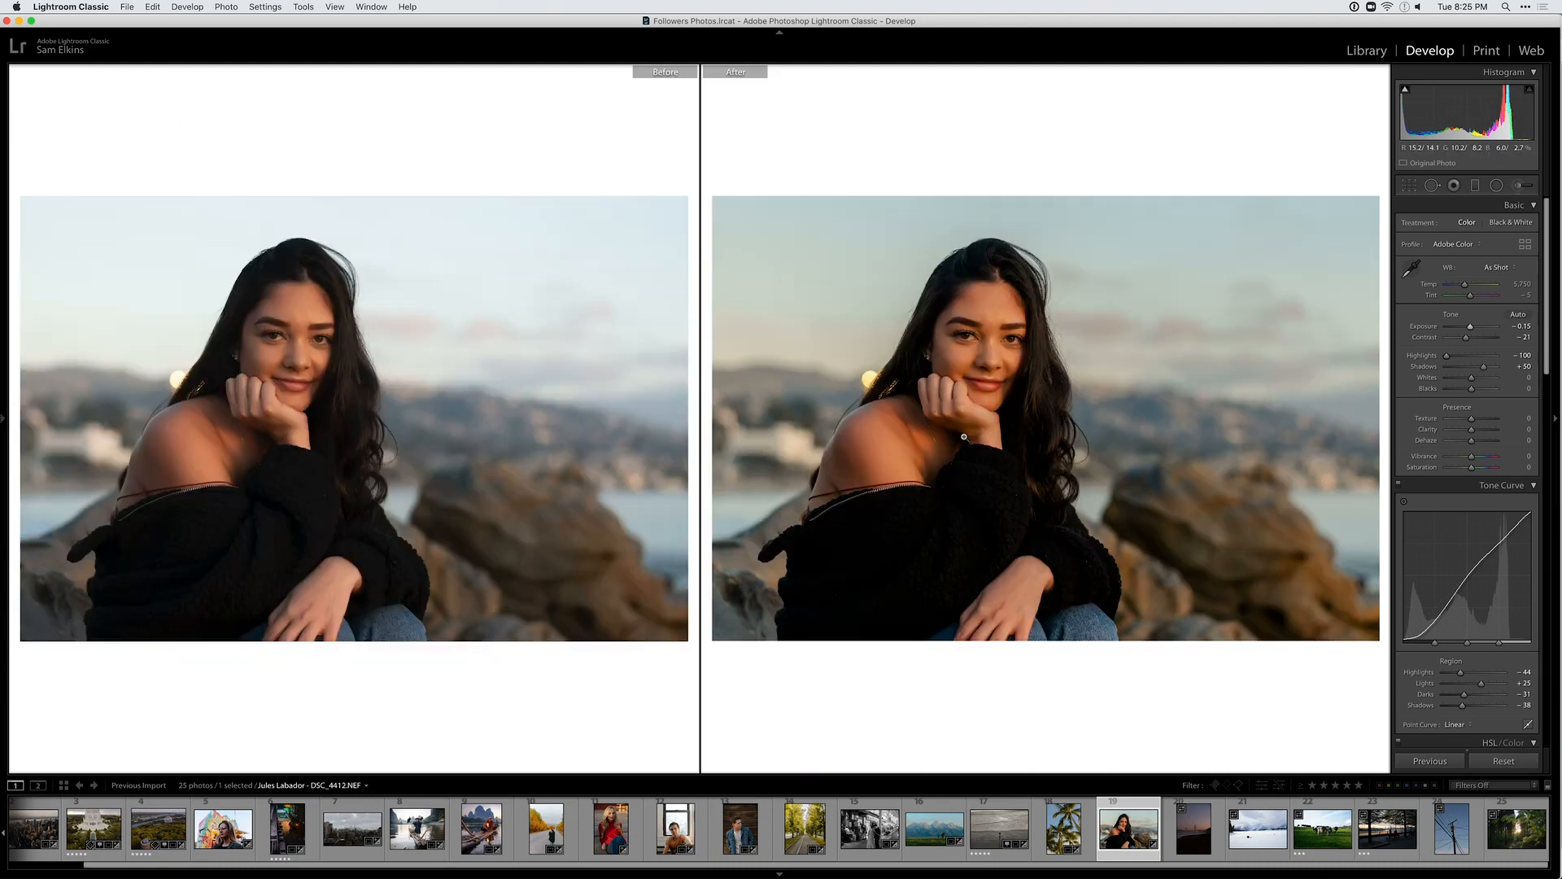
key("y")
Go to the Golden Gate Bridge beach photo and try the copied settings with Exposure raised to +3.65
key("Right")
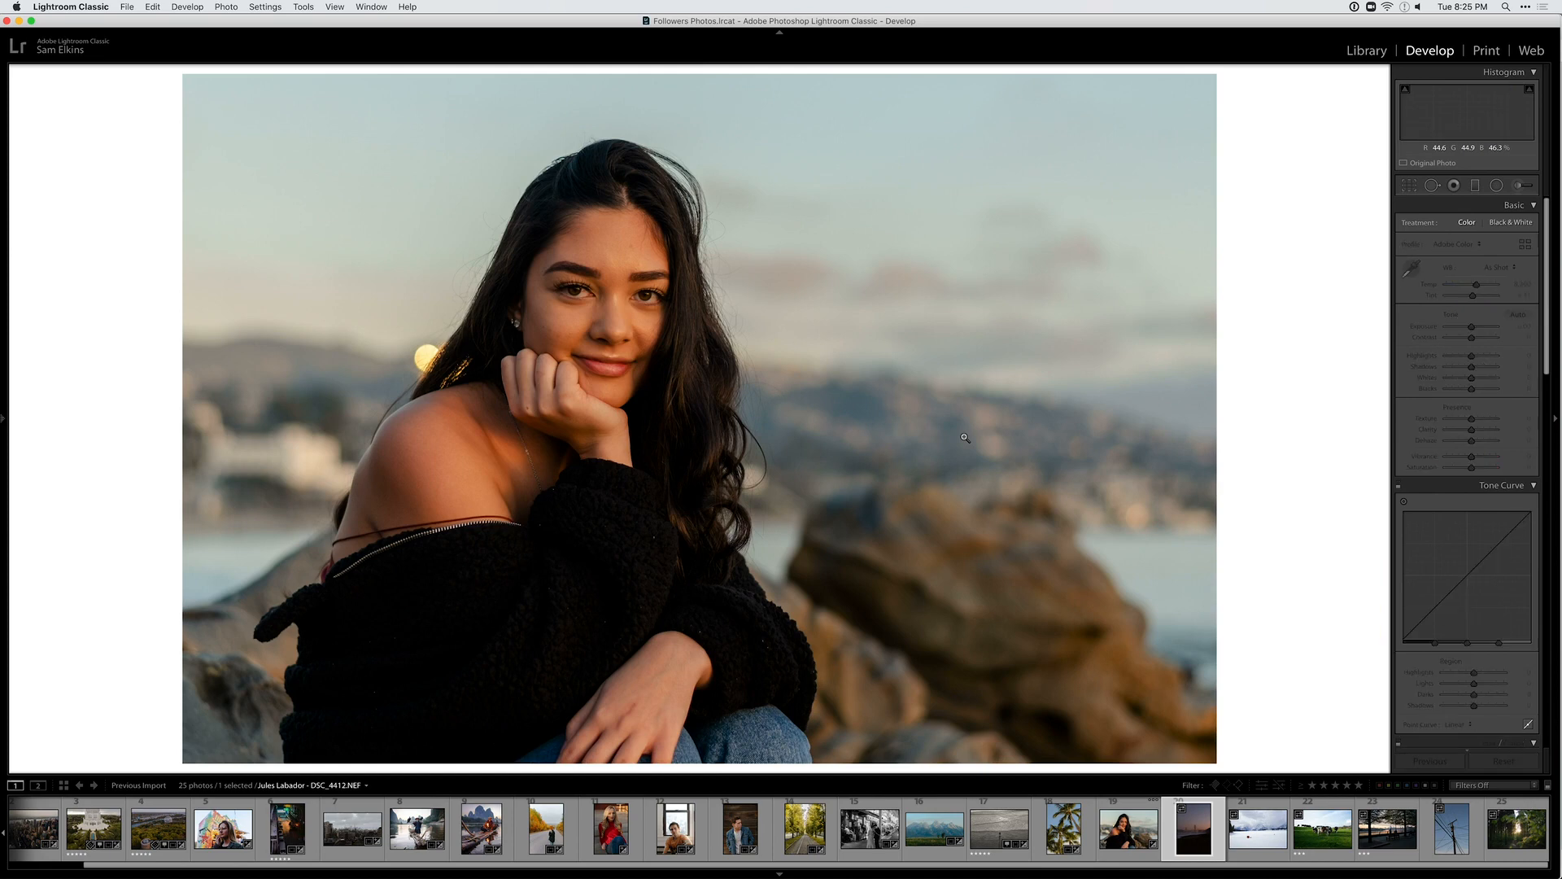
key("super+shift+v")
left_click_drag(1472, 326, 1490, 329)
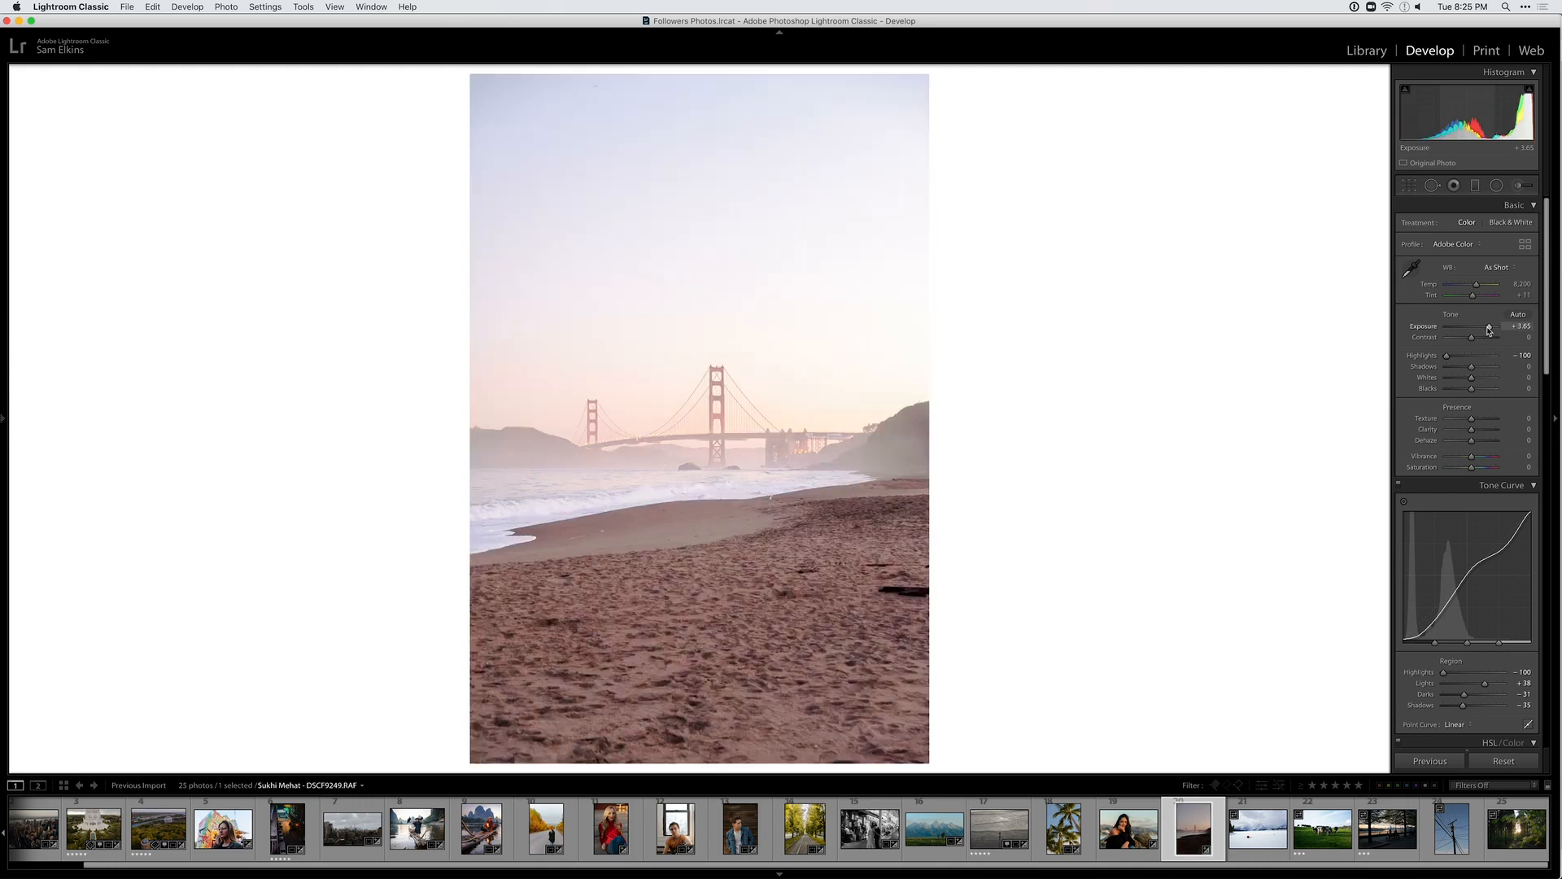
Set the bridge photo's Highlights to −100, tone curve Highlights −100 and Lights +46, Exposure +0.80 and basic Shadows +45
left_click_drag(1471, 356, 1406, 358)
mouse_move(1473, 674)
left_mouse_down()
mouse_move(1437, 676)
mouse_move(1489, 688)
left_mouse_up()
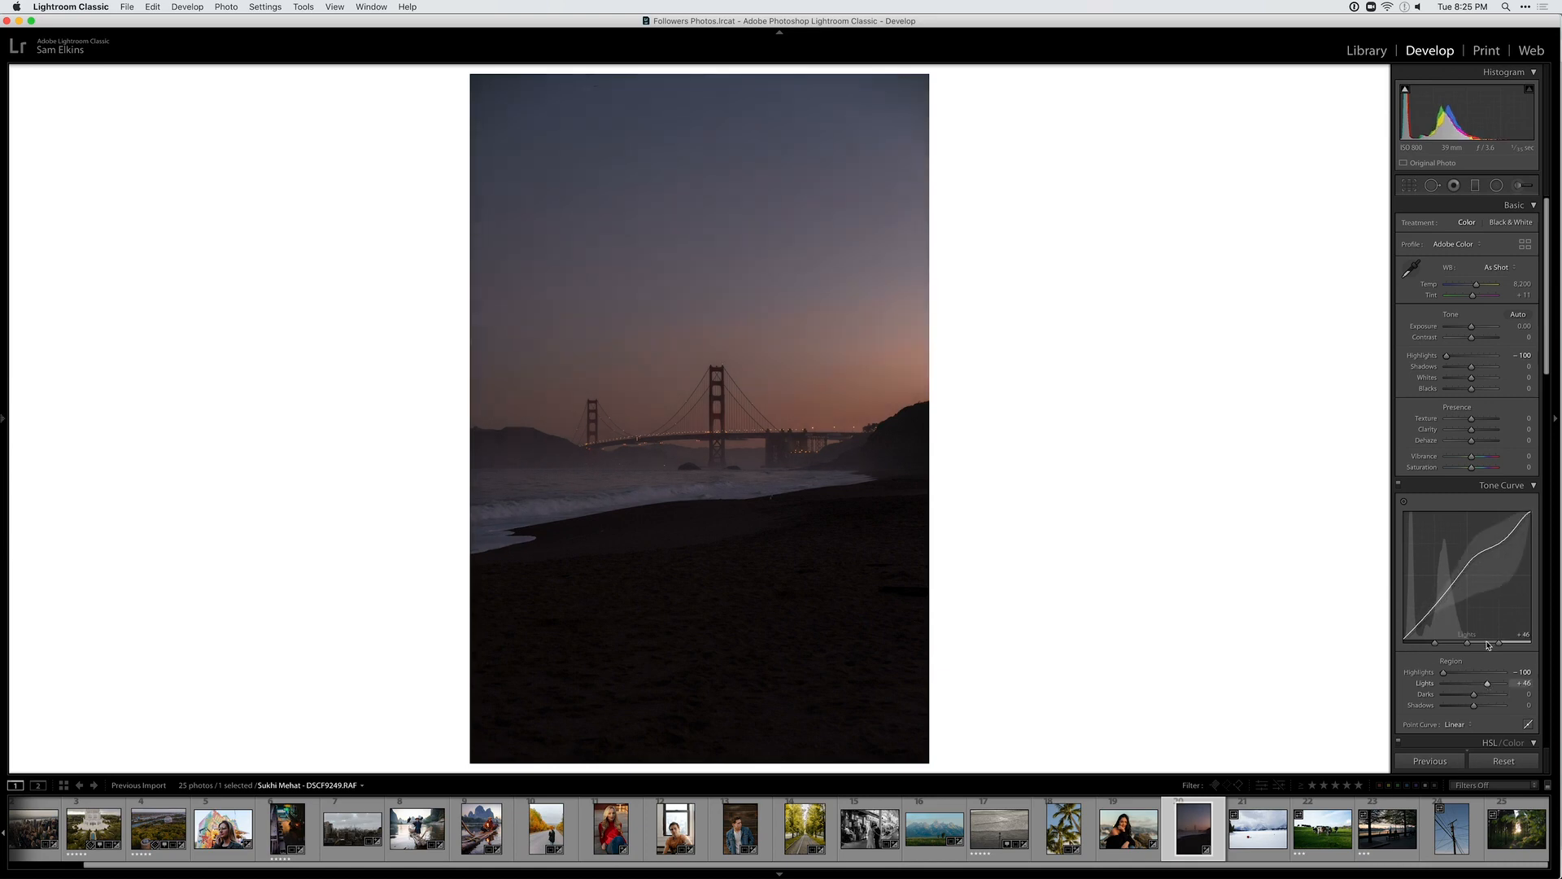
left_click_drag(1474, 331, 1478, 331)
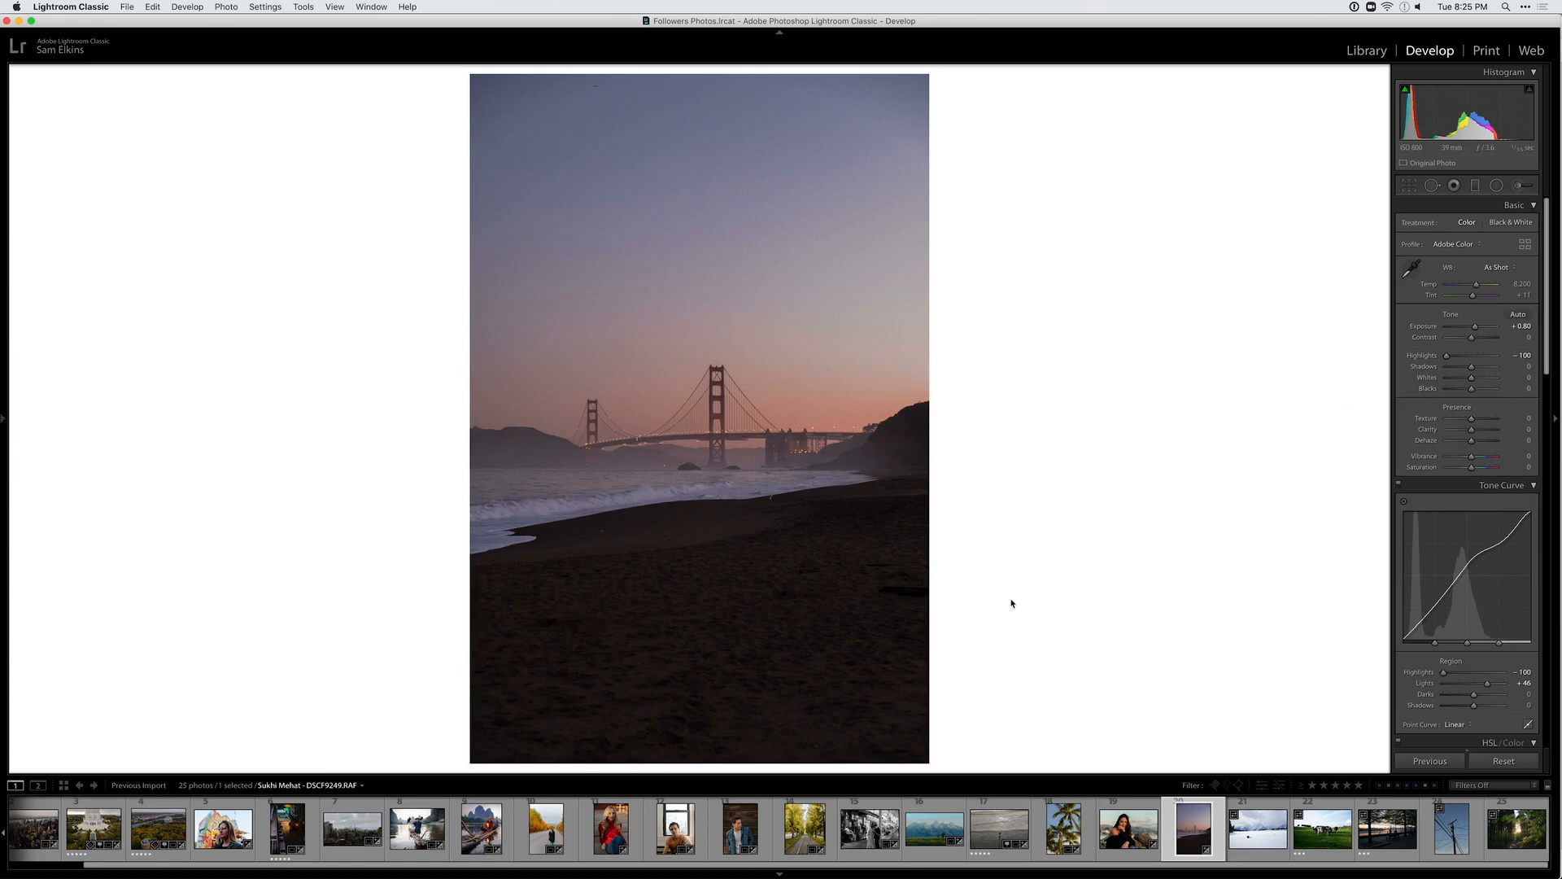
mouse_move(1471, 367)
left_mouse_down()
mouse_move(1495, 371)
mouse_move(1482, 368)
left_mouse_up()
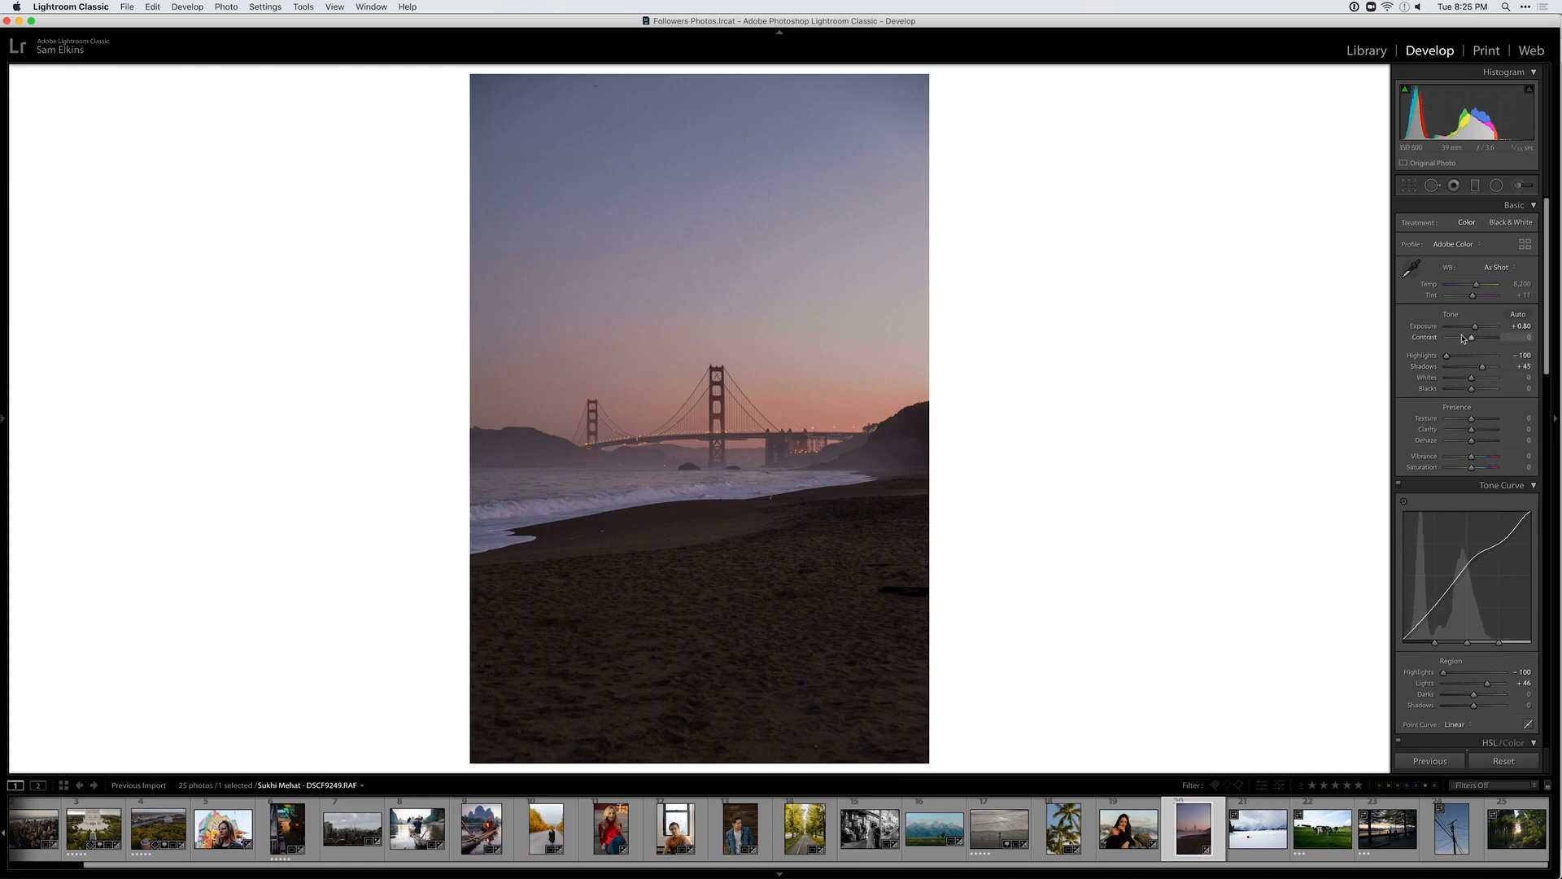
Set the bridge photo's tone curve Shadows to −4 and Lights to +37, raise Saturation to +40, and check the bridge up close
scroll(1475, 651, "down", 2)
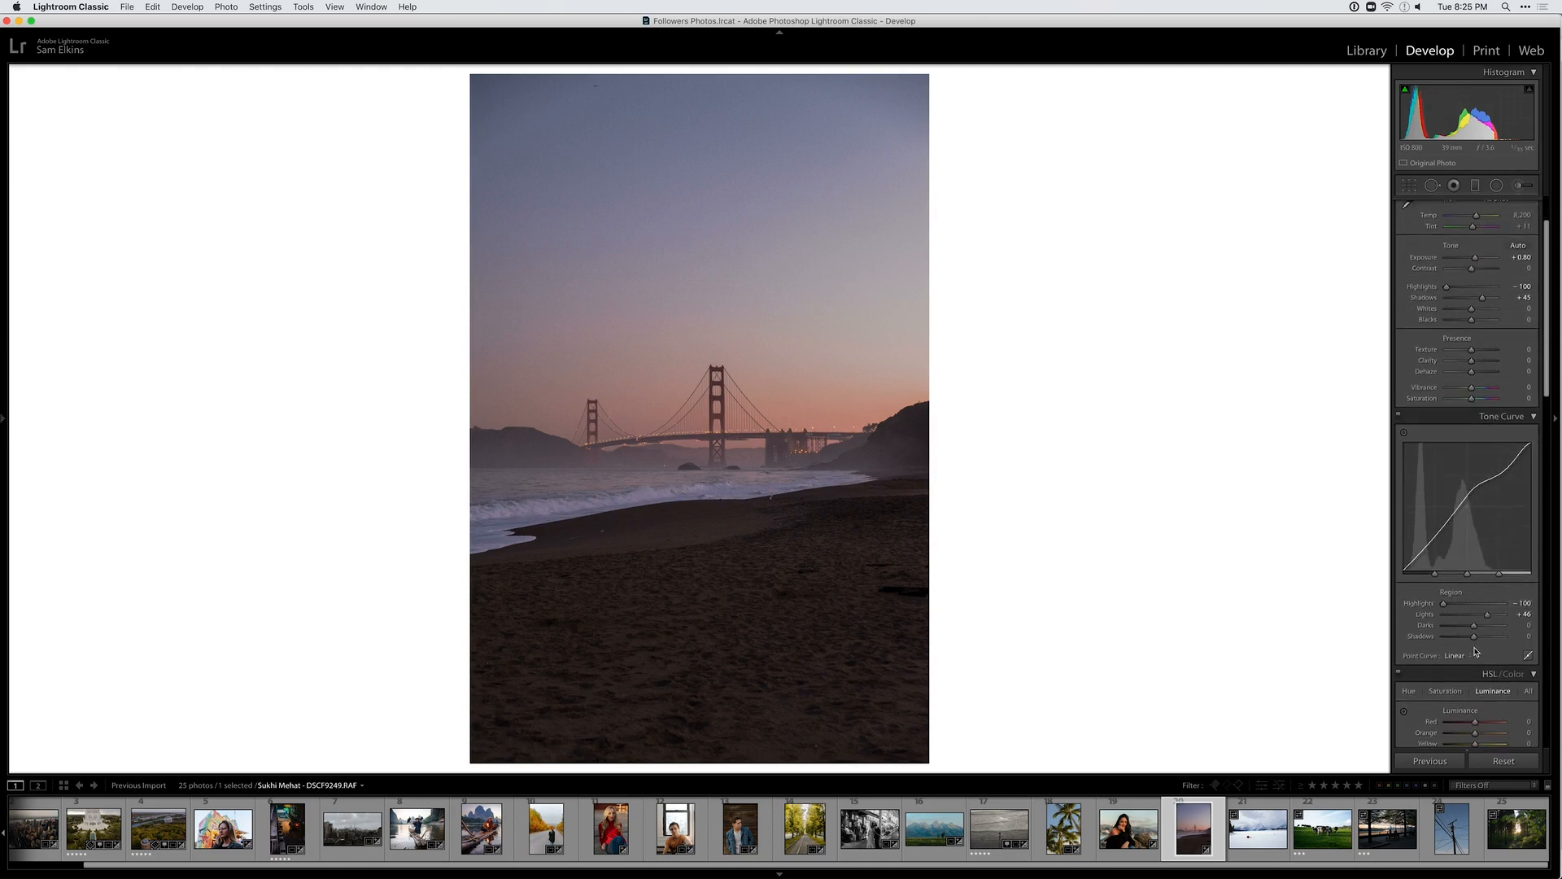
left_click_drag(1473, 636, 1473, 637)
mouse_move(1487, 614)
left_mouse_down()
mouse_move(1528, 615)
mouse_move(1483, 619)
left_mouse_up()
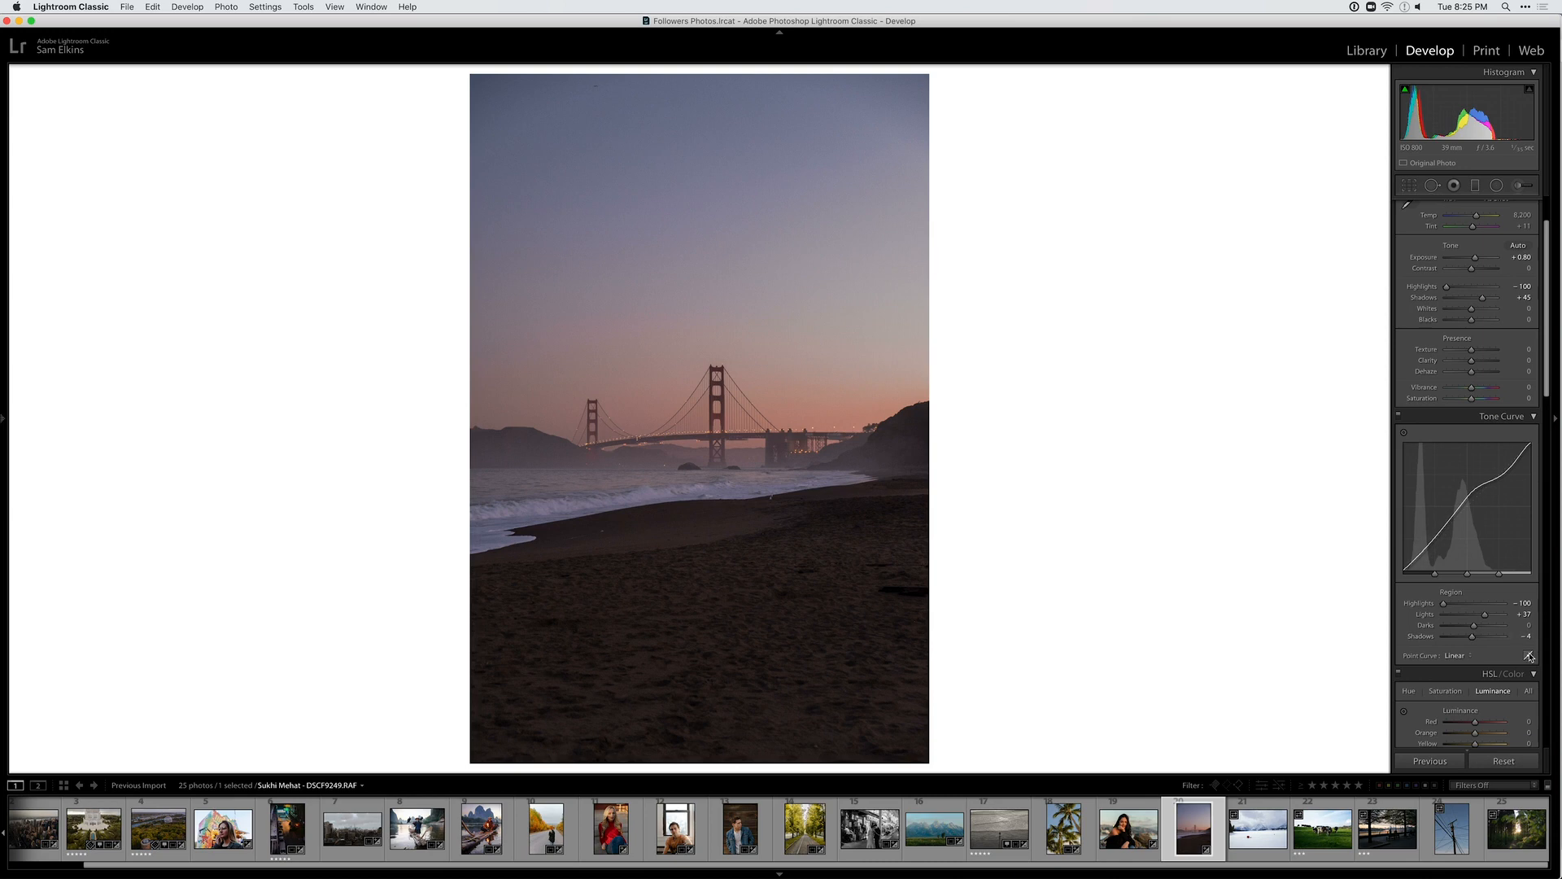
scroll(1447, 686, "down", 3)
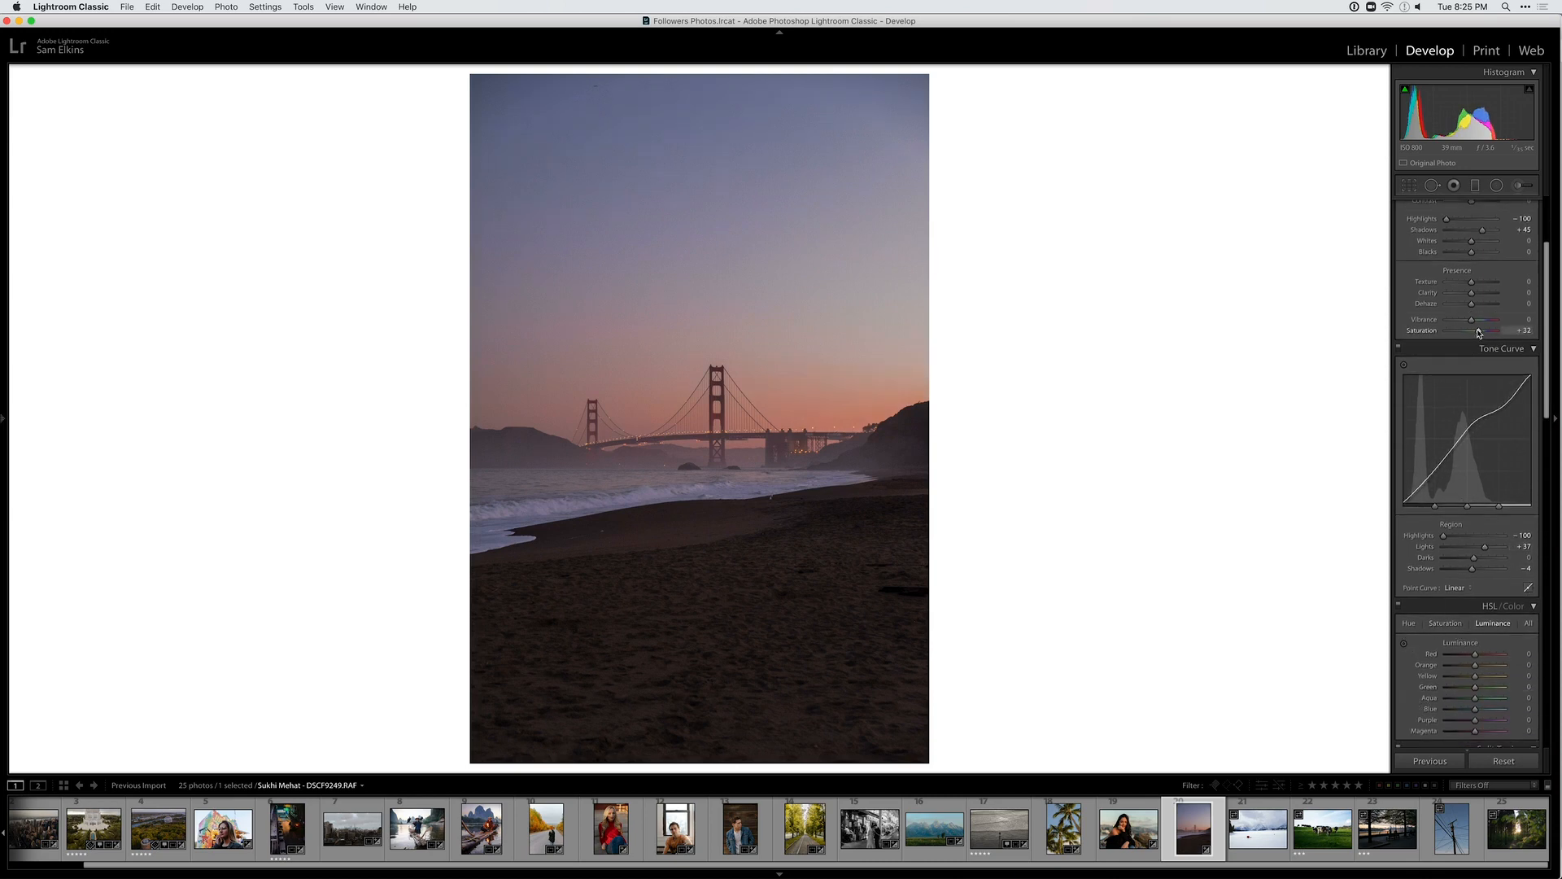
left_click(651, 379)
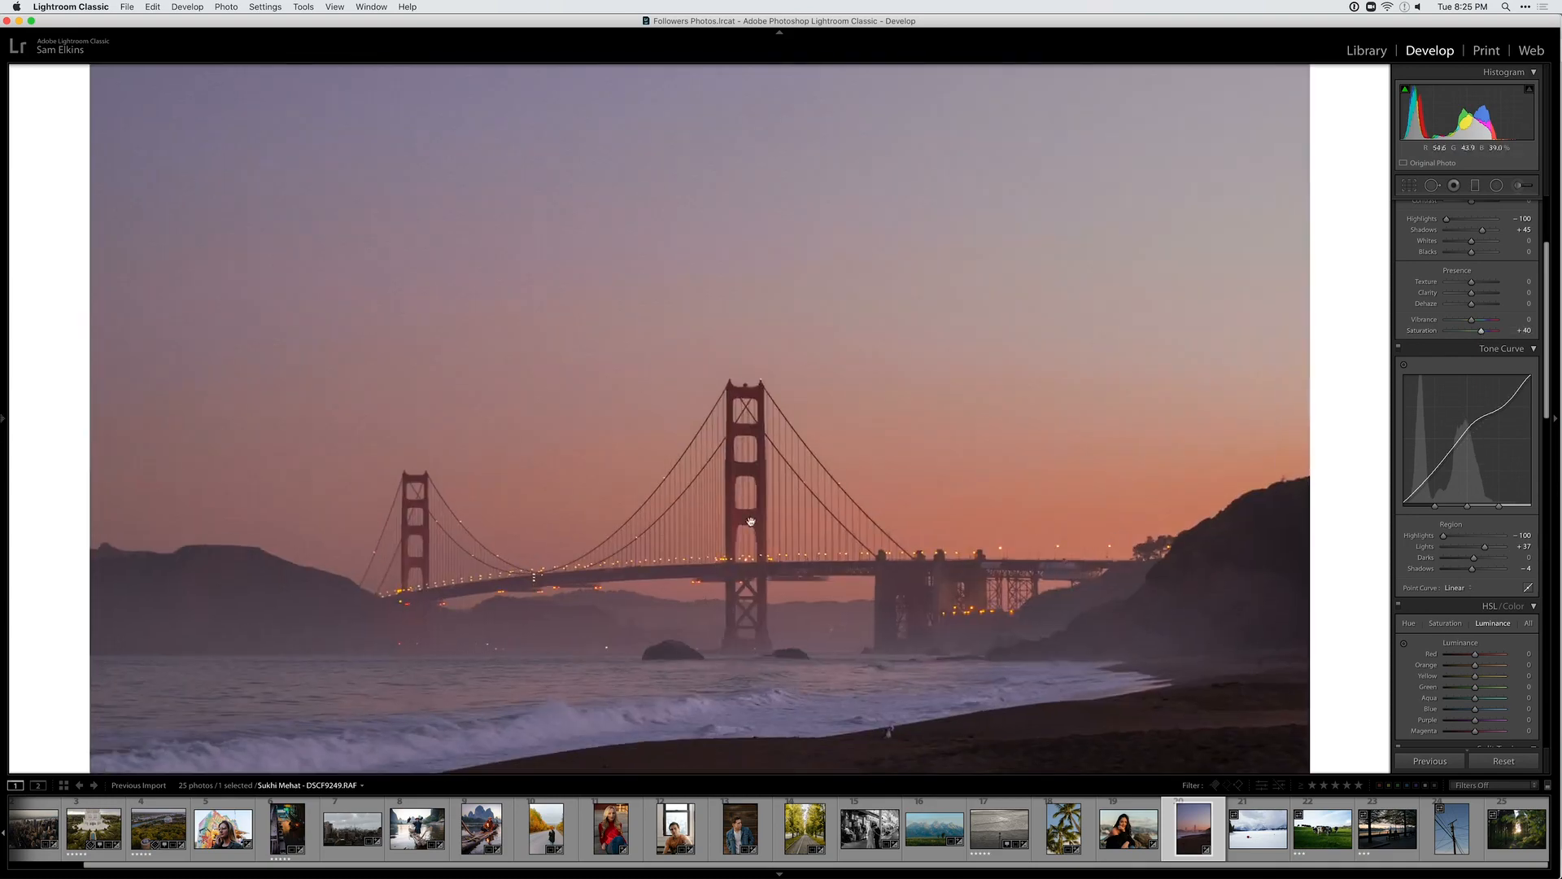
left_click(744, 520)
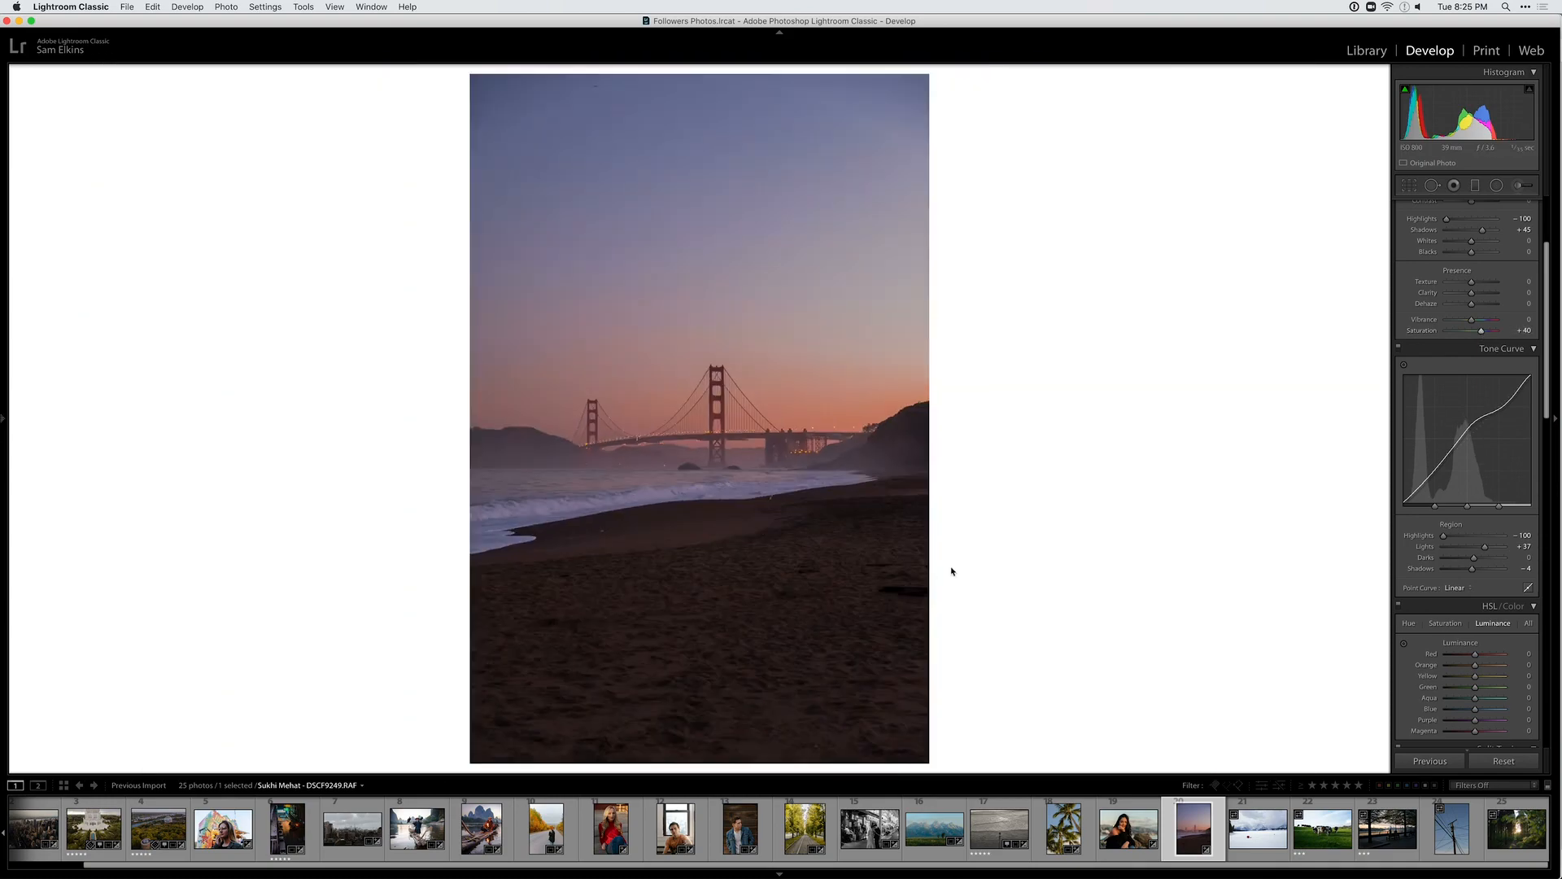
Lift the darker tones of the bridge photo with a custom RGB point curve, then compare it with the original
scroll(1494, 589, "down", 3)
scroll(1494, 590, "down", 3)
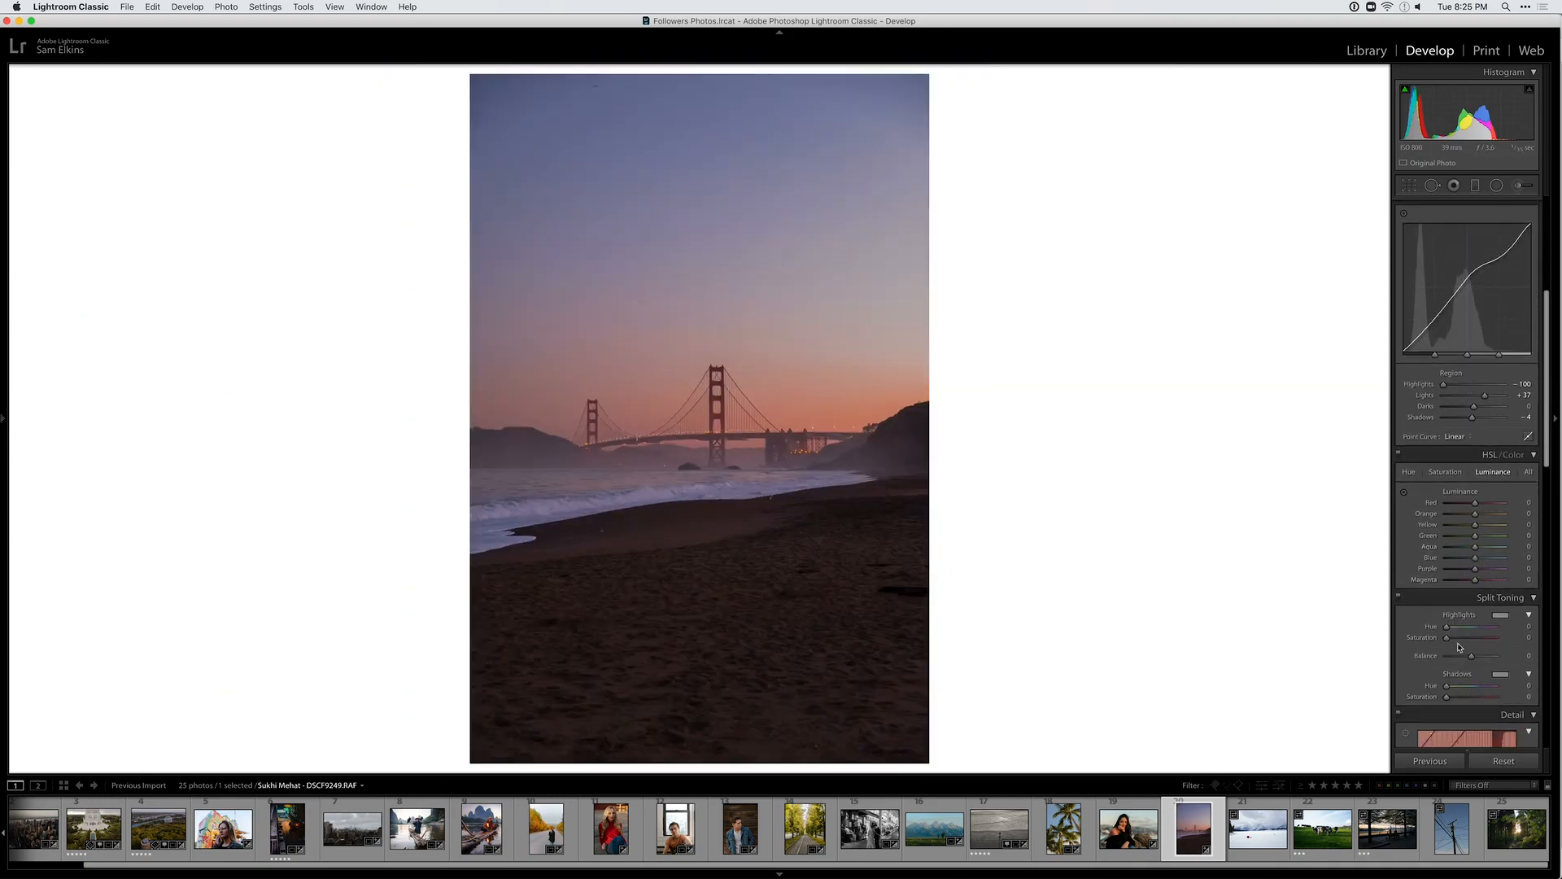
scroll(1458, 467, "up", 4)
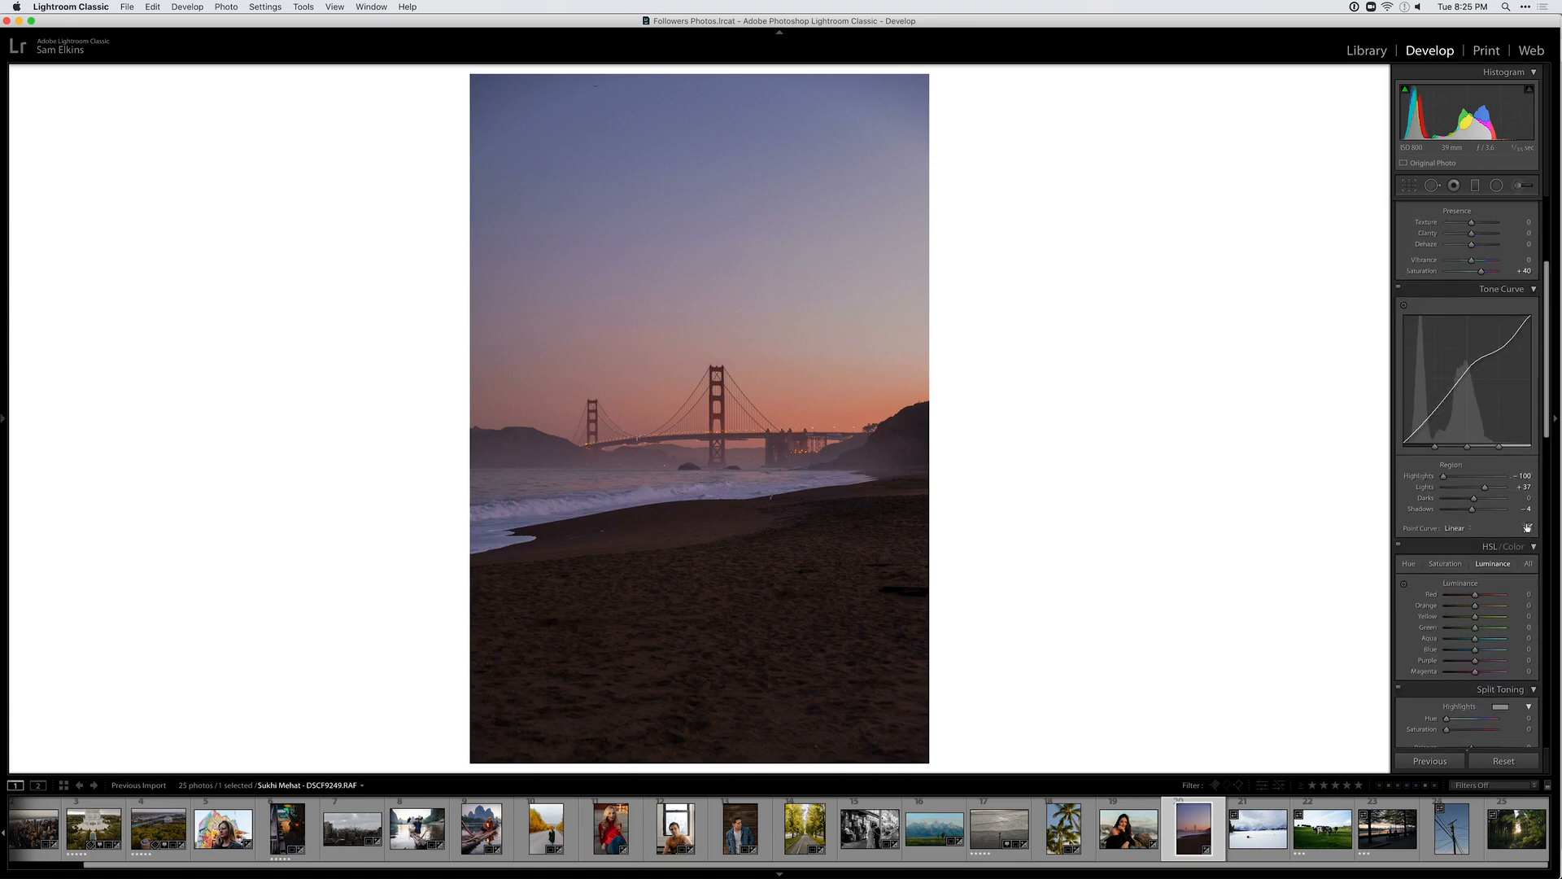
left_click(1528, 528)
mouse_move(1467, 377)
left_mouse_down()
mouse_move(1479, 390)
mouse_move(1452, 367)
mouse_move(1436, 427)
mouse_move(1428, 394)
mouse_move(1461, 381)
mouse_move(1433, 394)
mouse_move(1448, 391)
left_mouse_up()
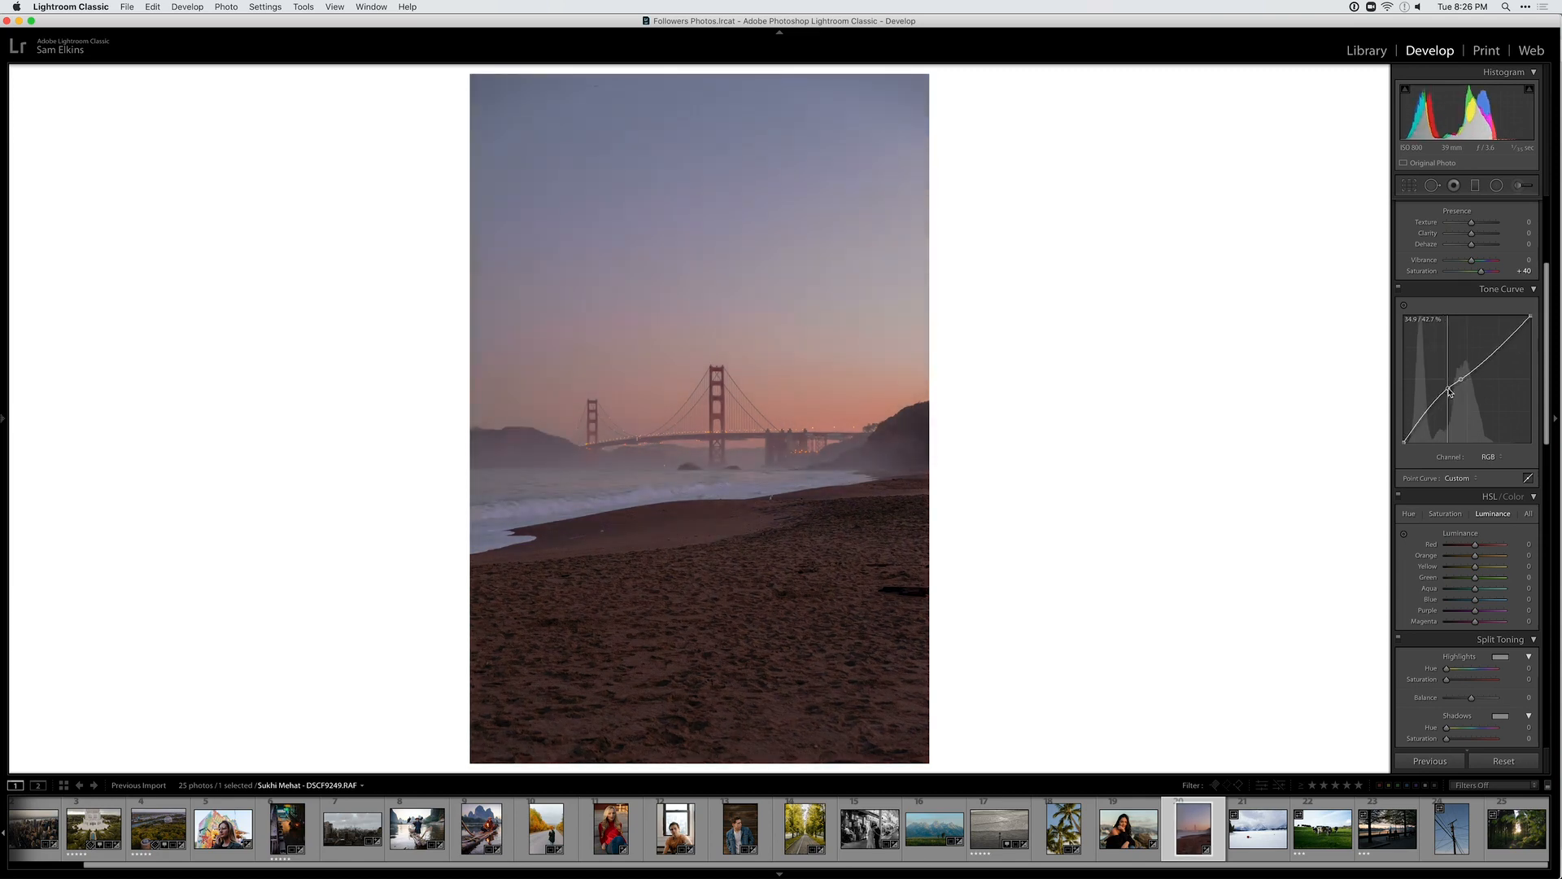
key("backslash")
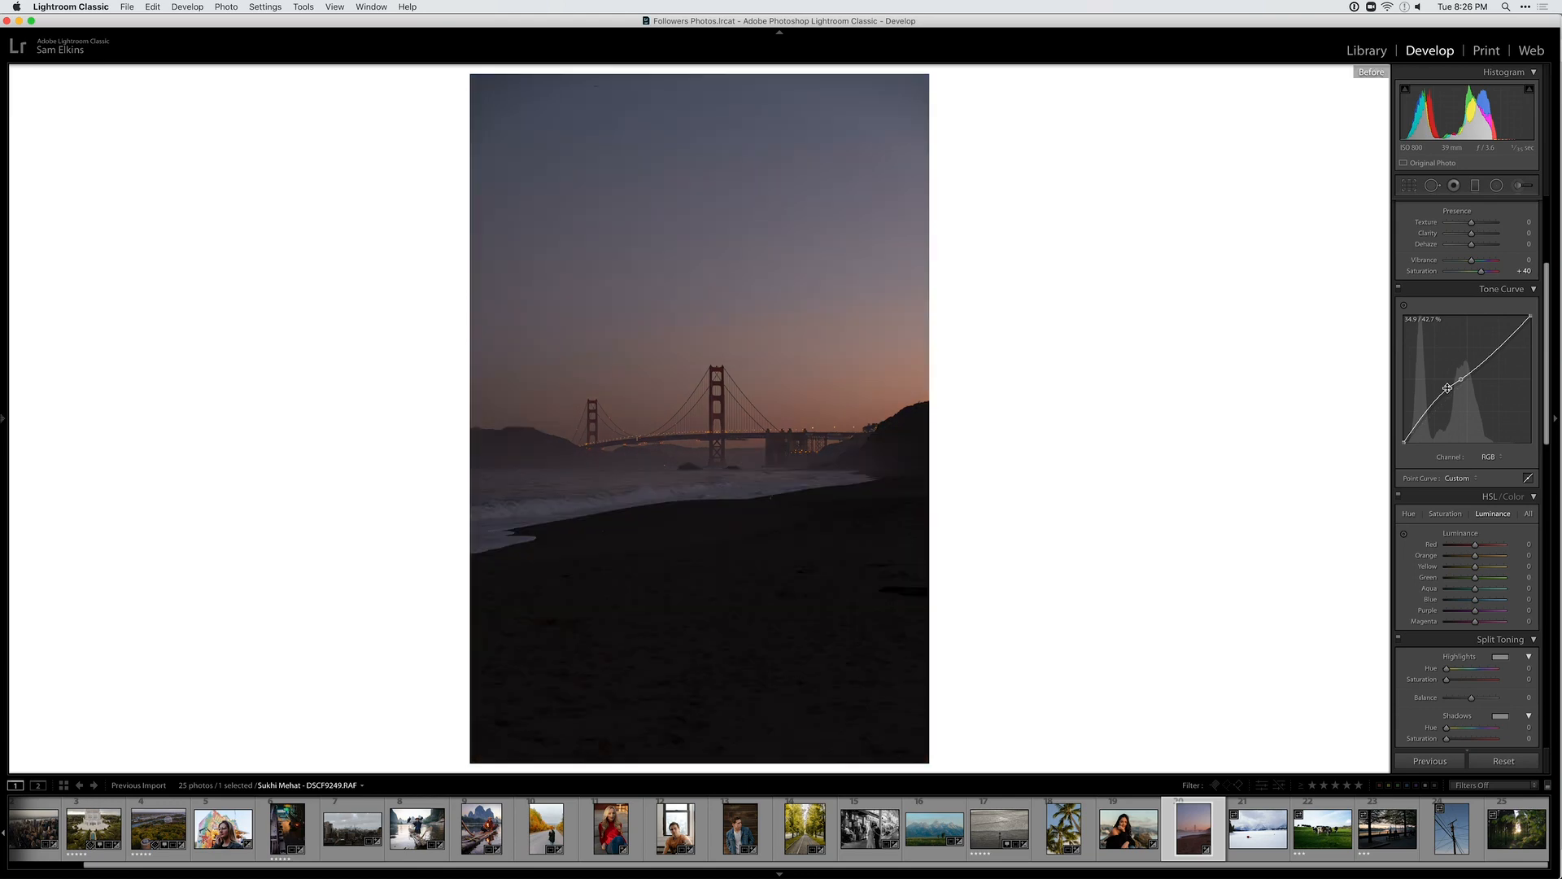
key("backslash")
key("y")
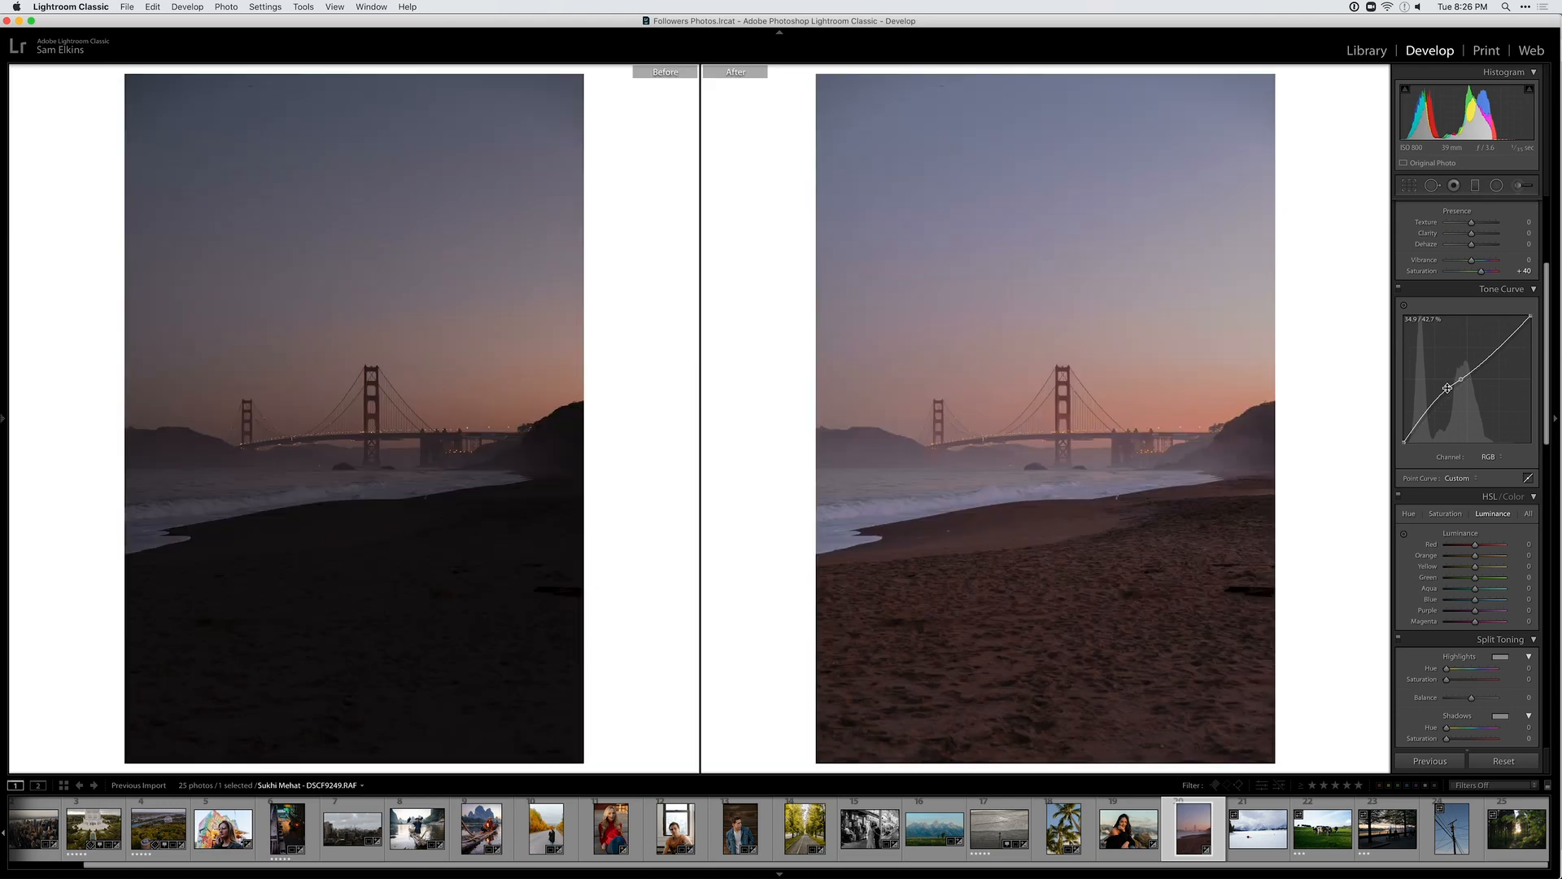
key("y")
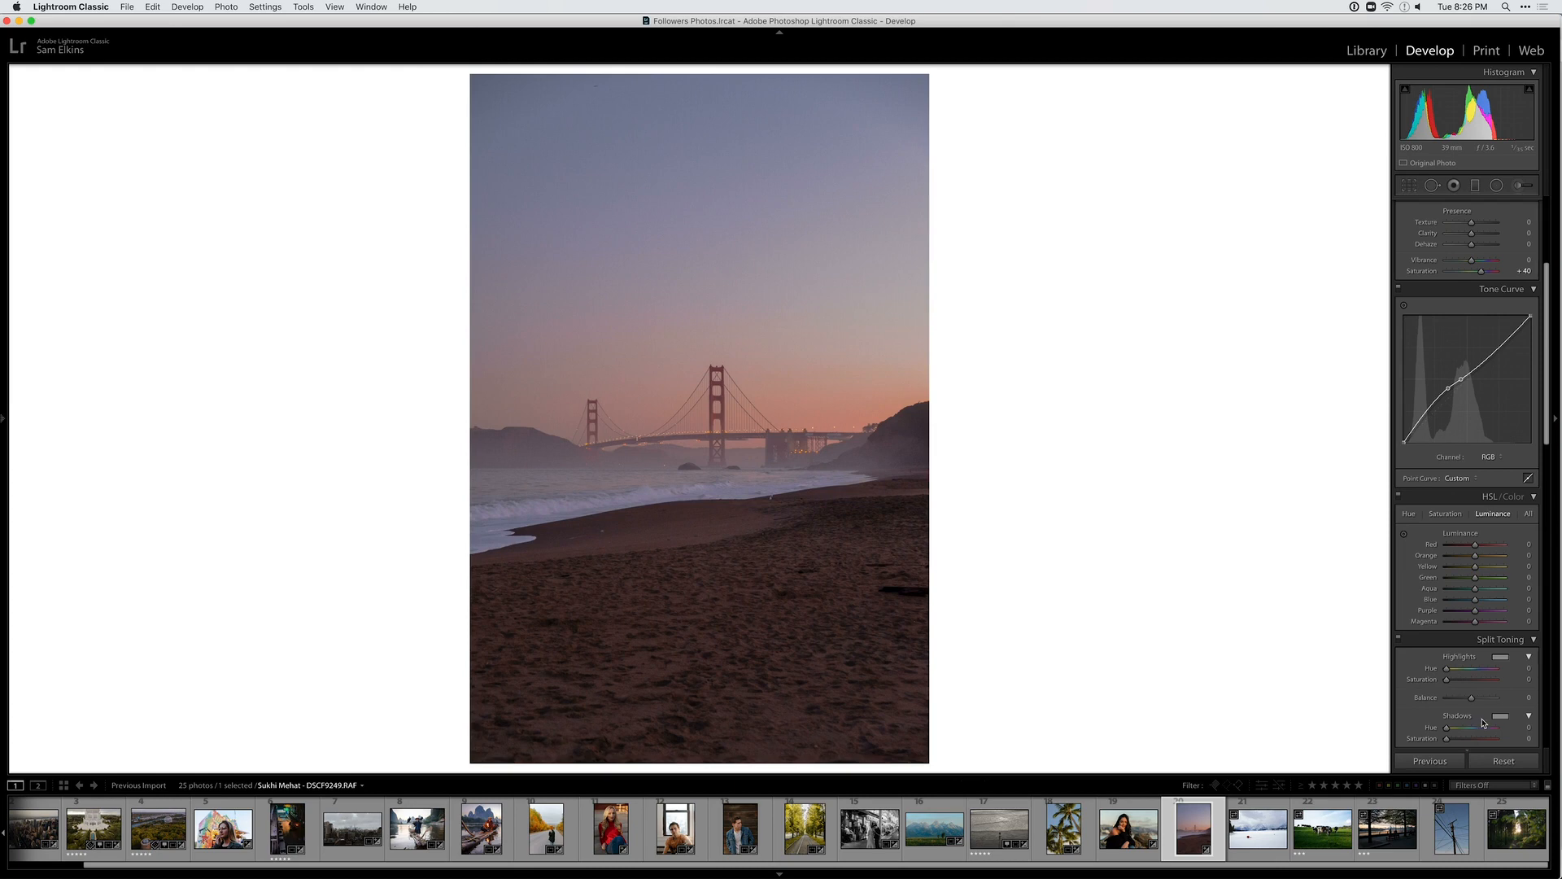
Split tone the bridge photo's shadows with Hue 207 and Saturation 9, comparing the result with the original
scroll(1485, 721, "down", 1)
left_click(1500, 698)
left_click_drag(1405, 714, 1377, 690)
left_click(1451, 719)
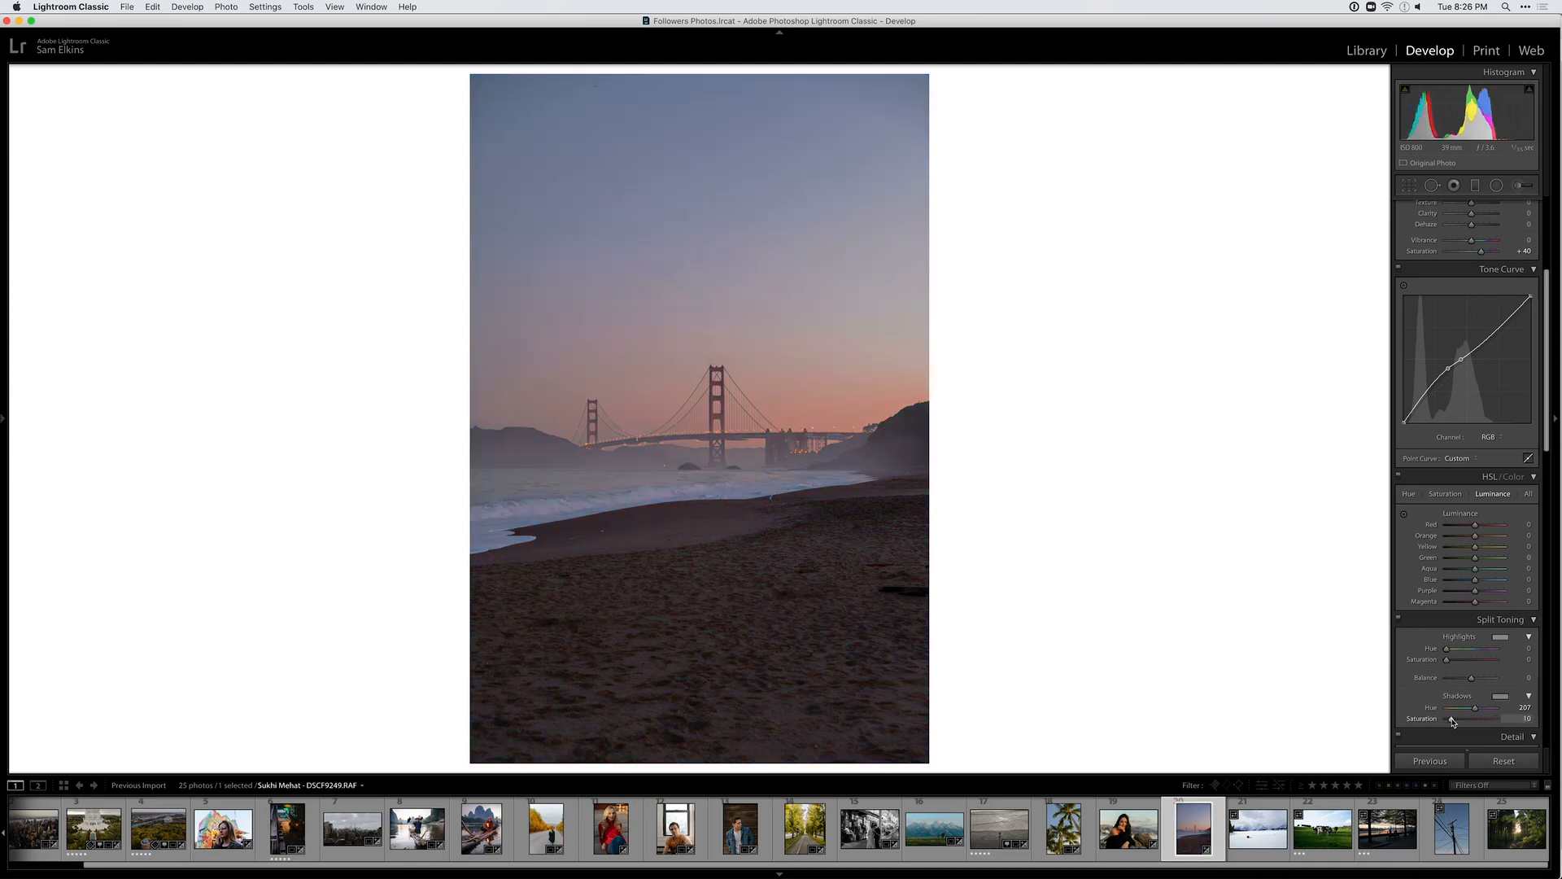
key("backslash")
key("backslash")
key("backslash")
key("backslash")
key("backslash")
key("backslash")
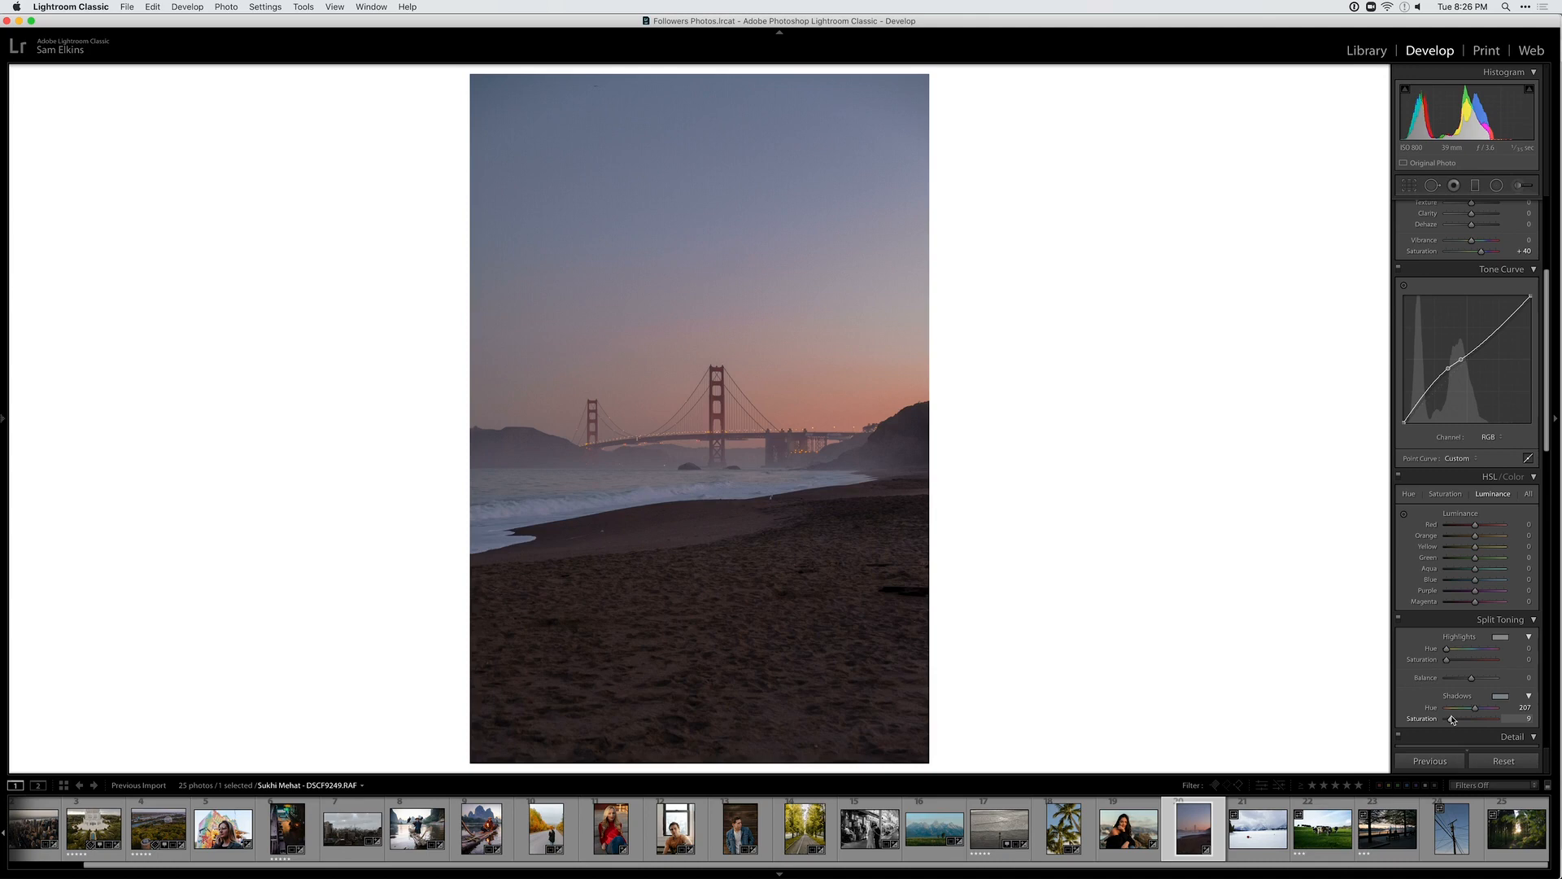
Open the snowy mountain lake photo, try the copied settings on it, and reset its adjustments
key("Right")
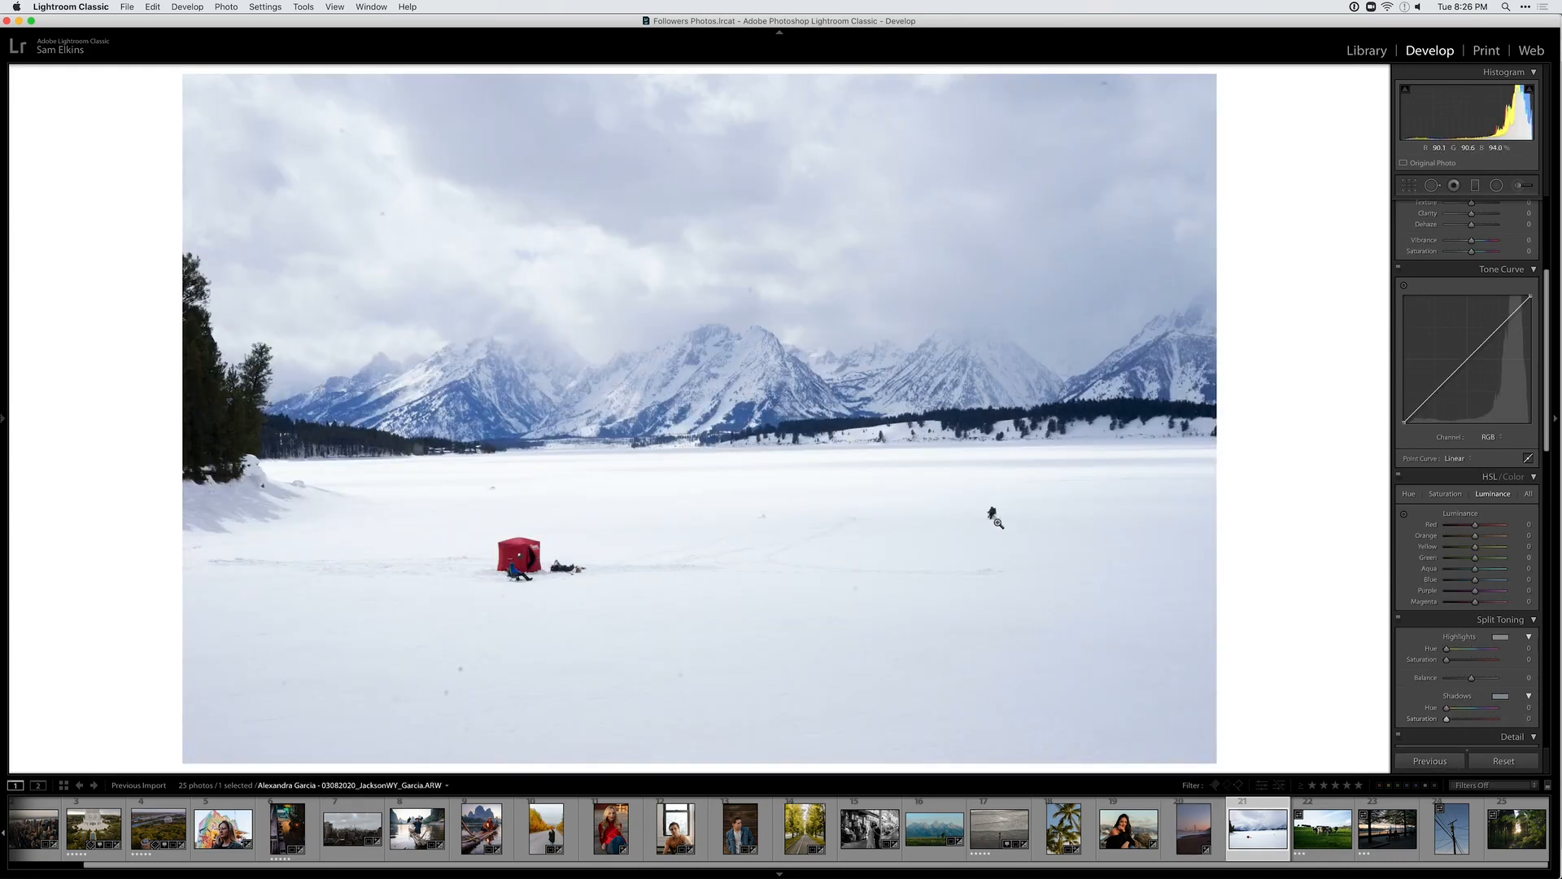
left_click(500, 546)
left_click(501, 547)
key("super+shift+v")
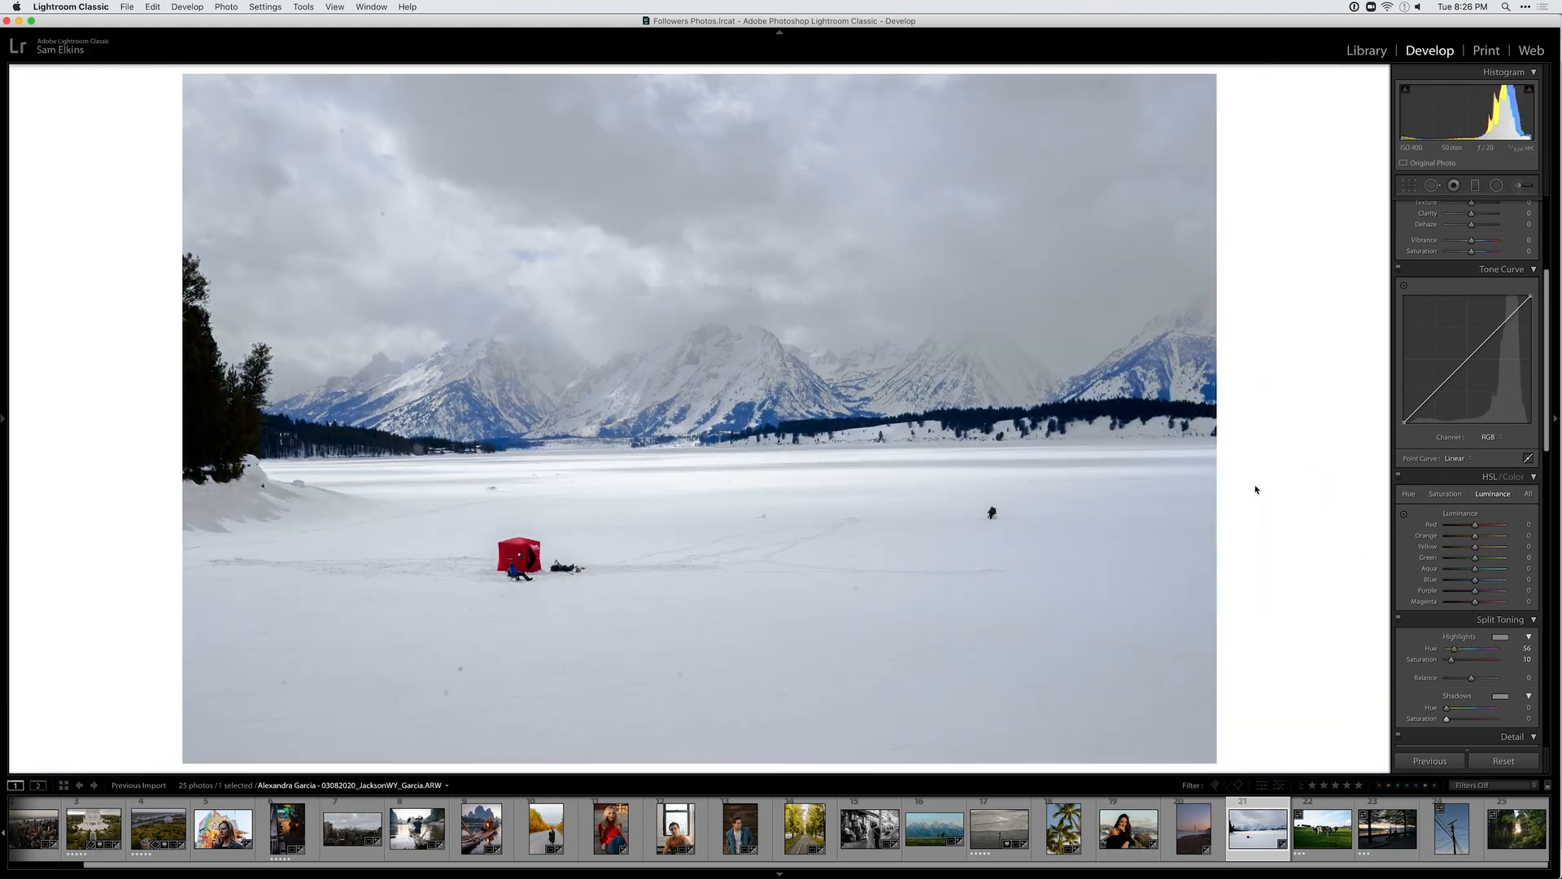
left_click(1497, 763)
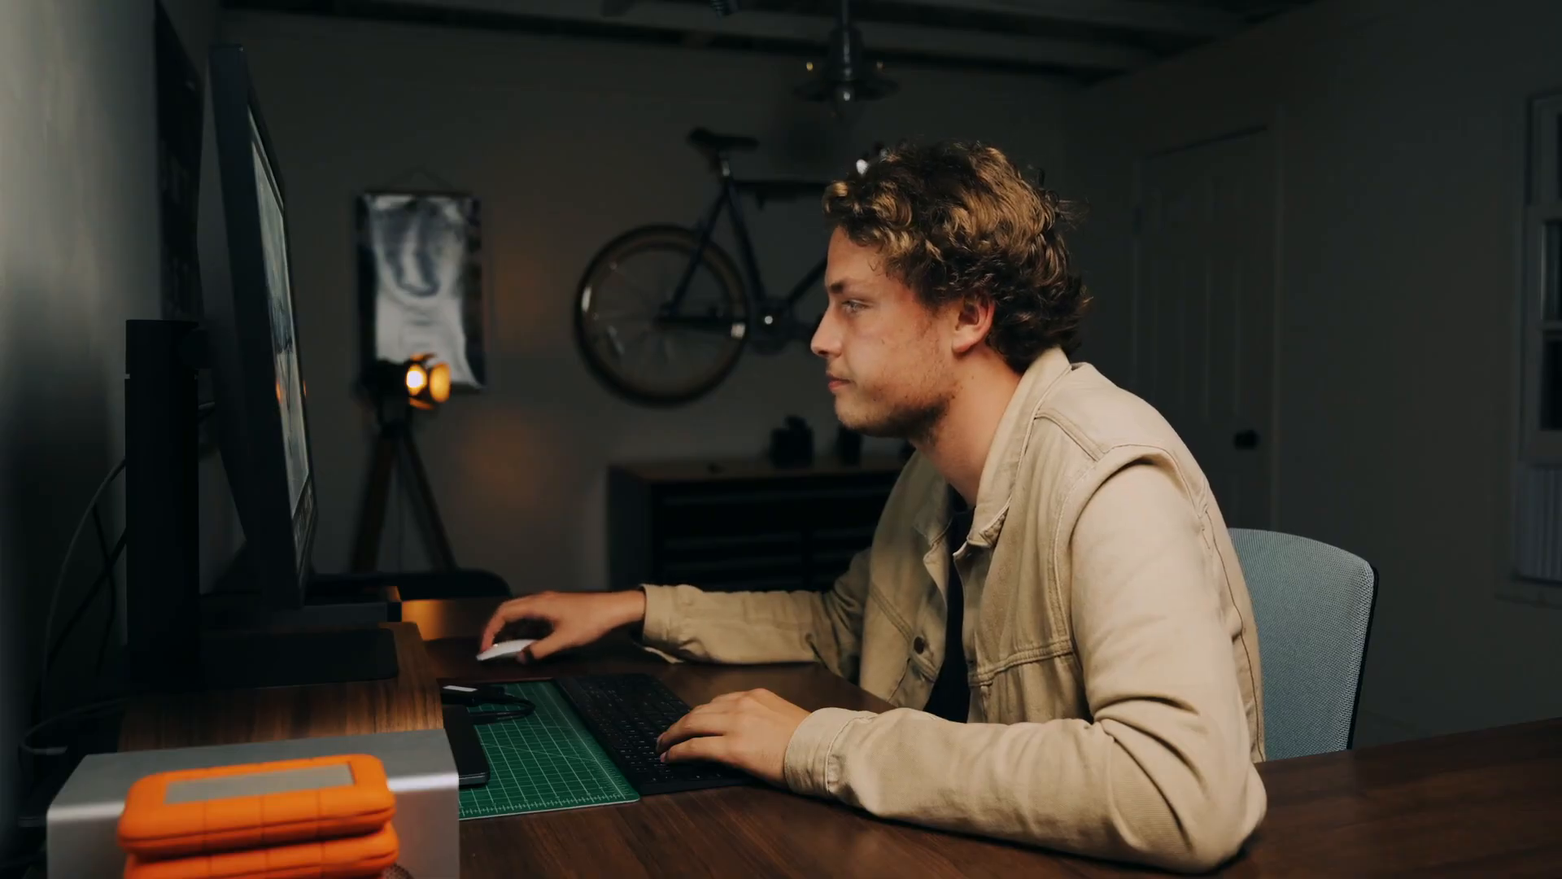
Set the snowy photo's tone curve to Highlights −75, Lights +33, Darks −73, Shadows −11, and enable profile corrections and chromatic aberration removal
scroll(1438, 505, "down", 10)
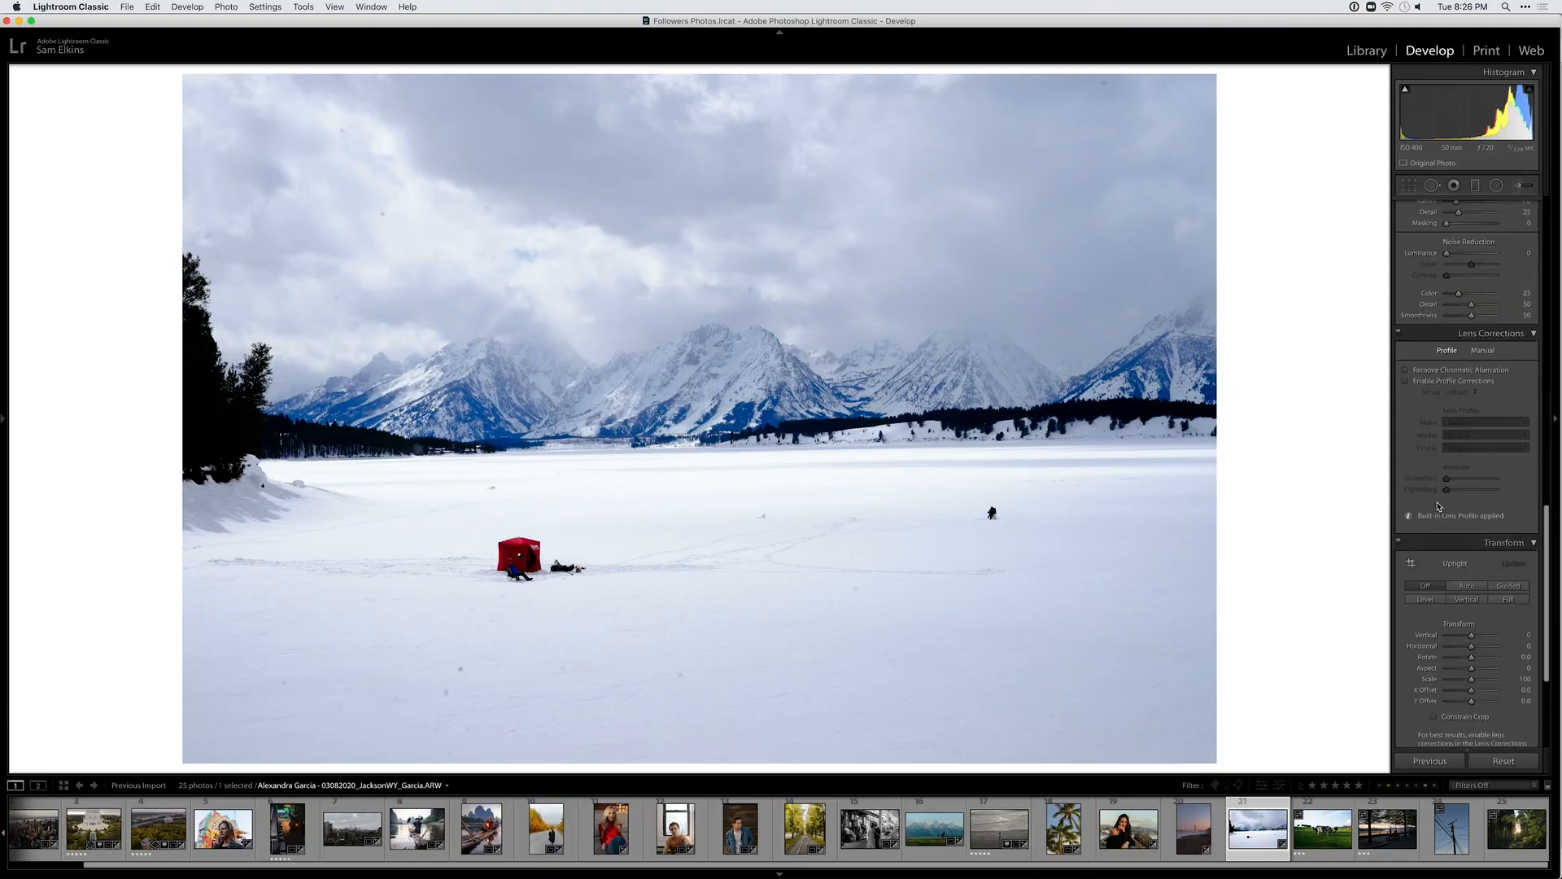
left_click(1439, 318)
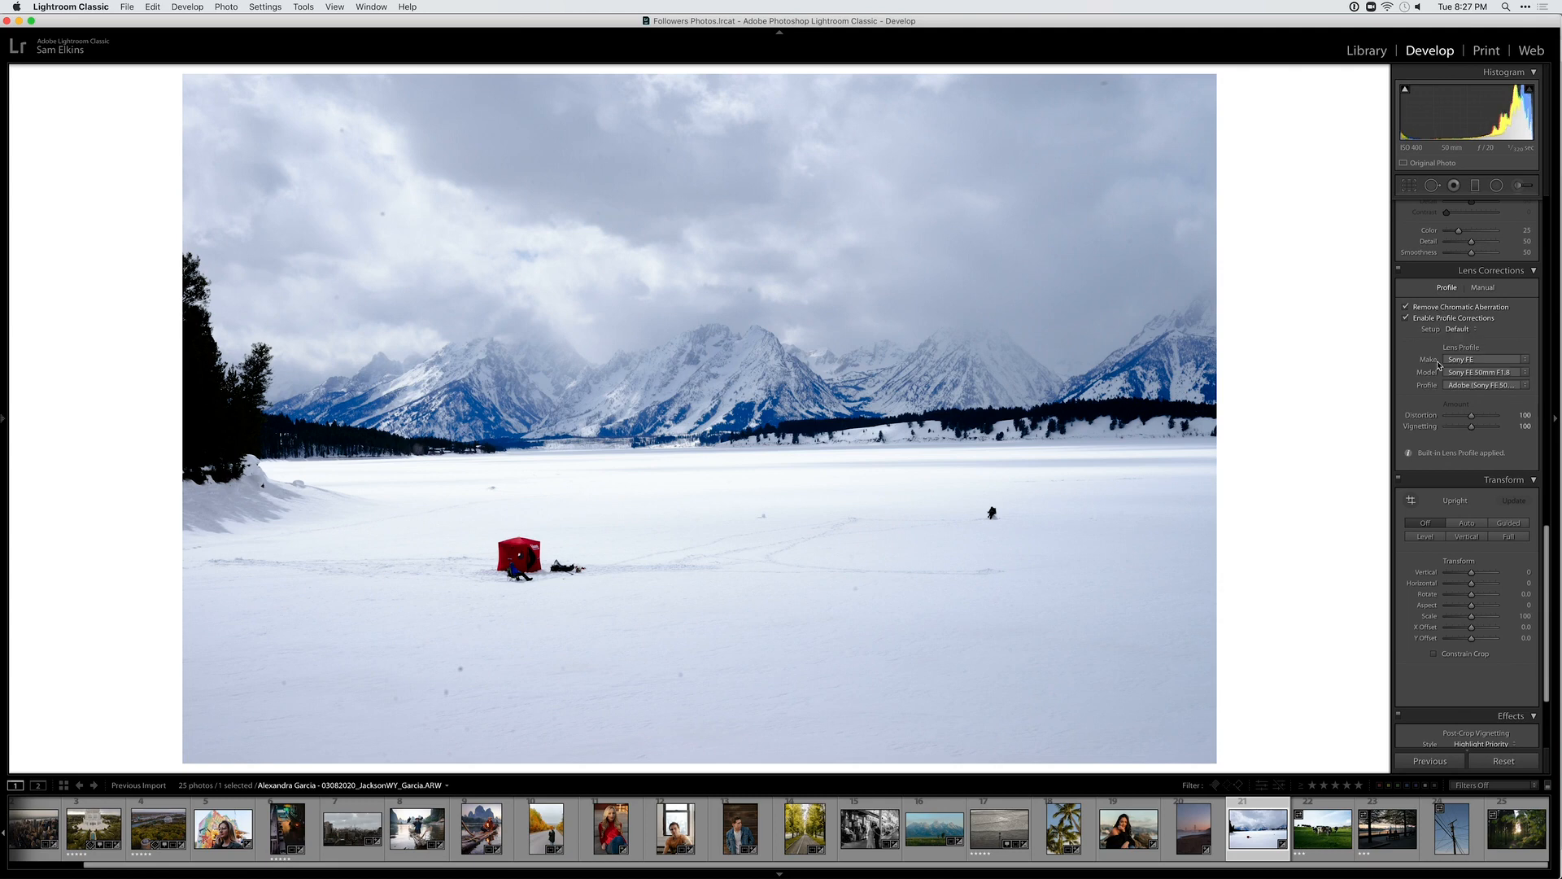
scroll(1438, 366, "up", 10)
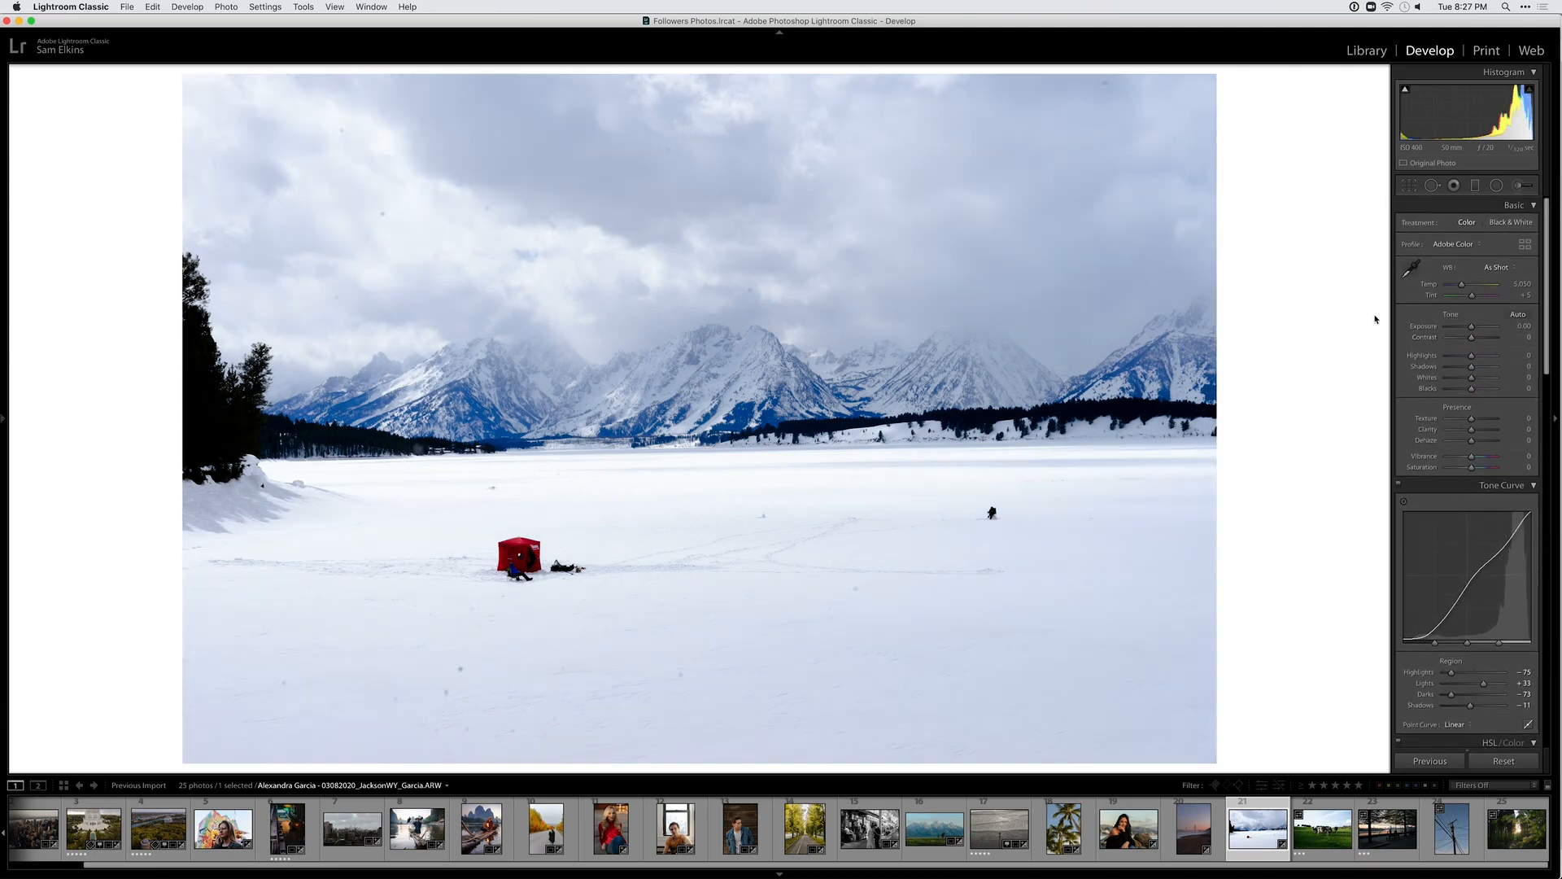
key("backslash")
key("backslash")
Heal the dark dust spots in the cloudy sky of the snowy photo with the size 40 Heal brush
left_click(371, 215)
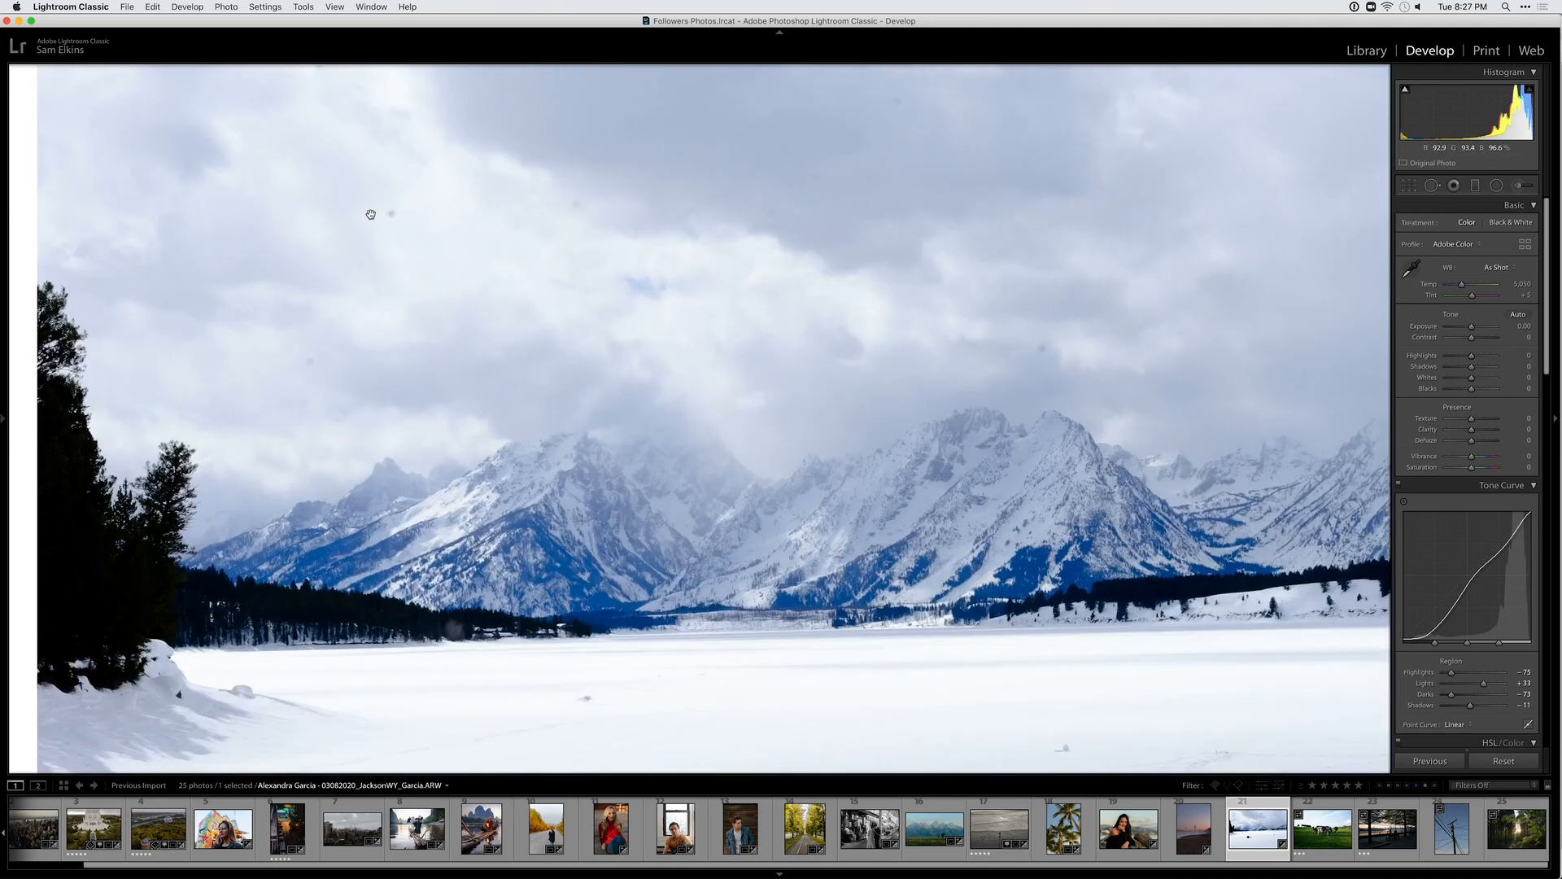
left_click_drag(371, 214, 417, 330)
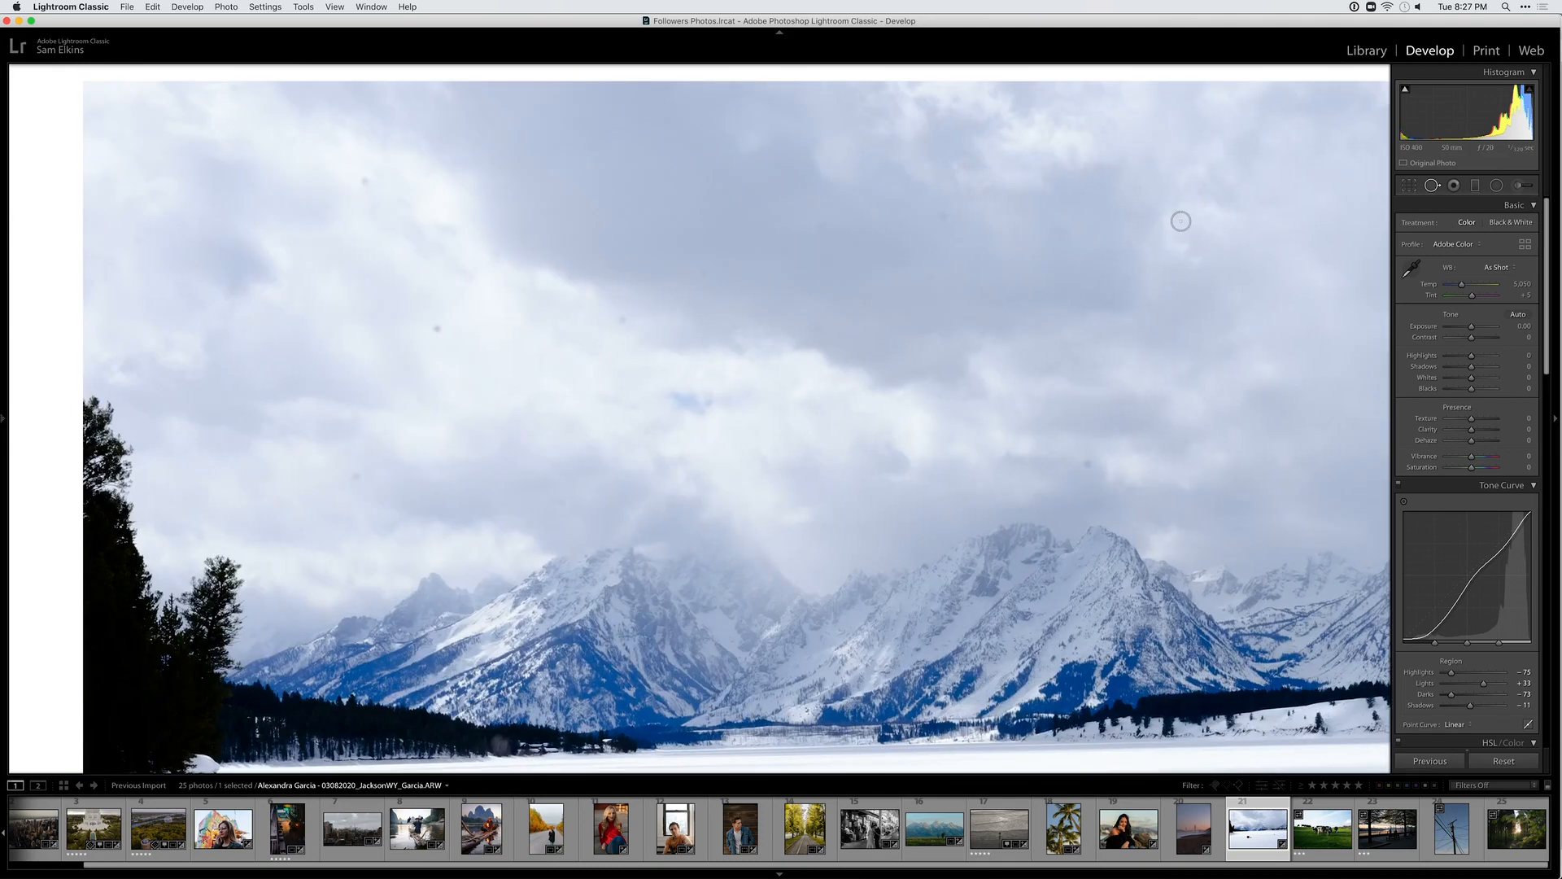
key("q")
left_click(435, 328)
left_click(362, 177)
left_click(359, 474)
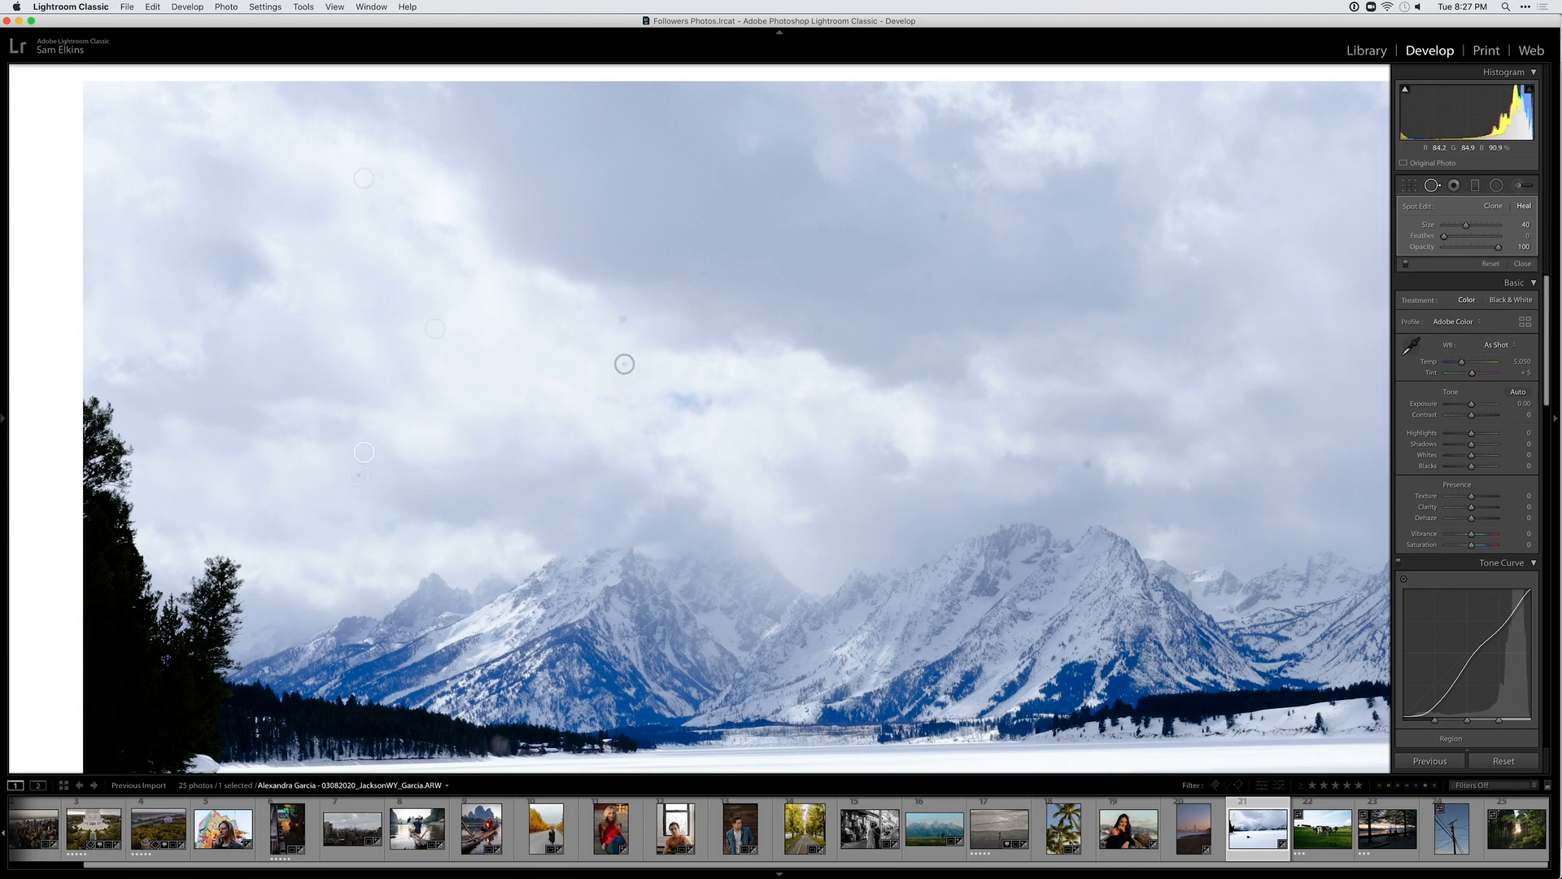
key("q")
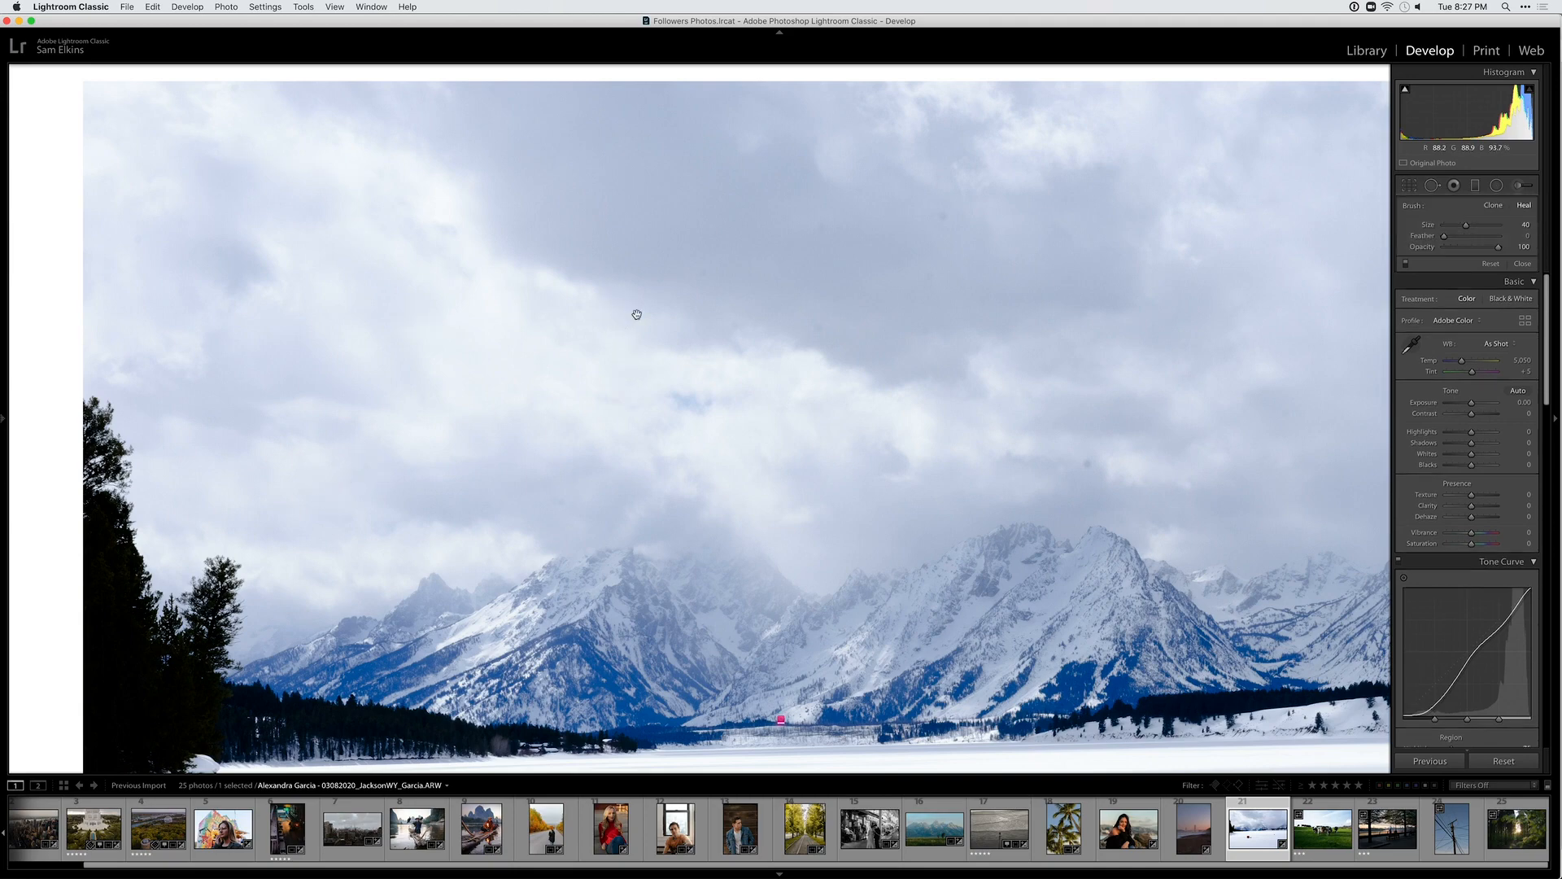
left_click(716, 474)
left_click_drag(706, 196, 1011, 592)
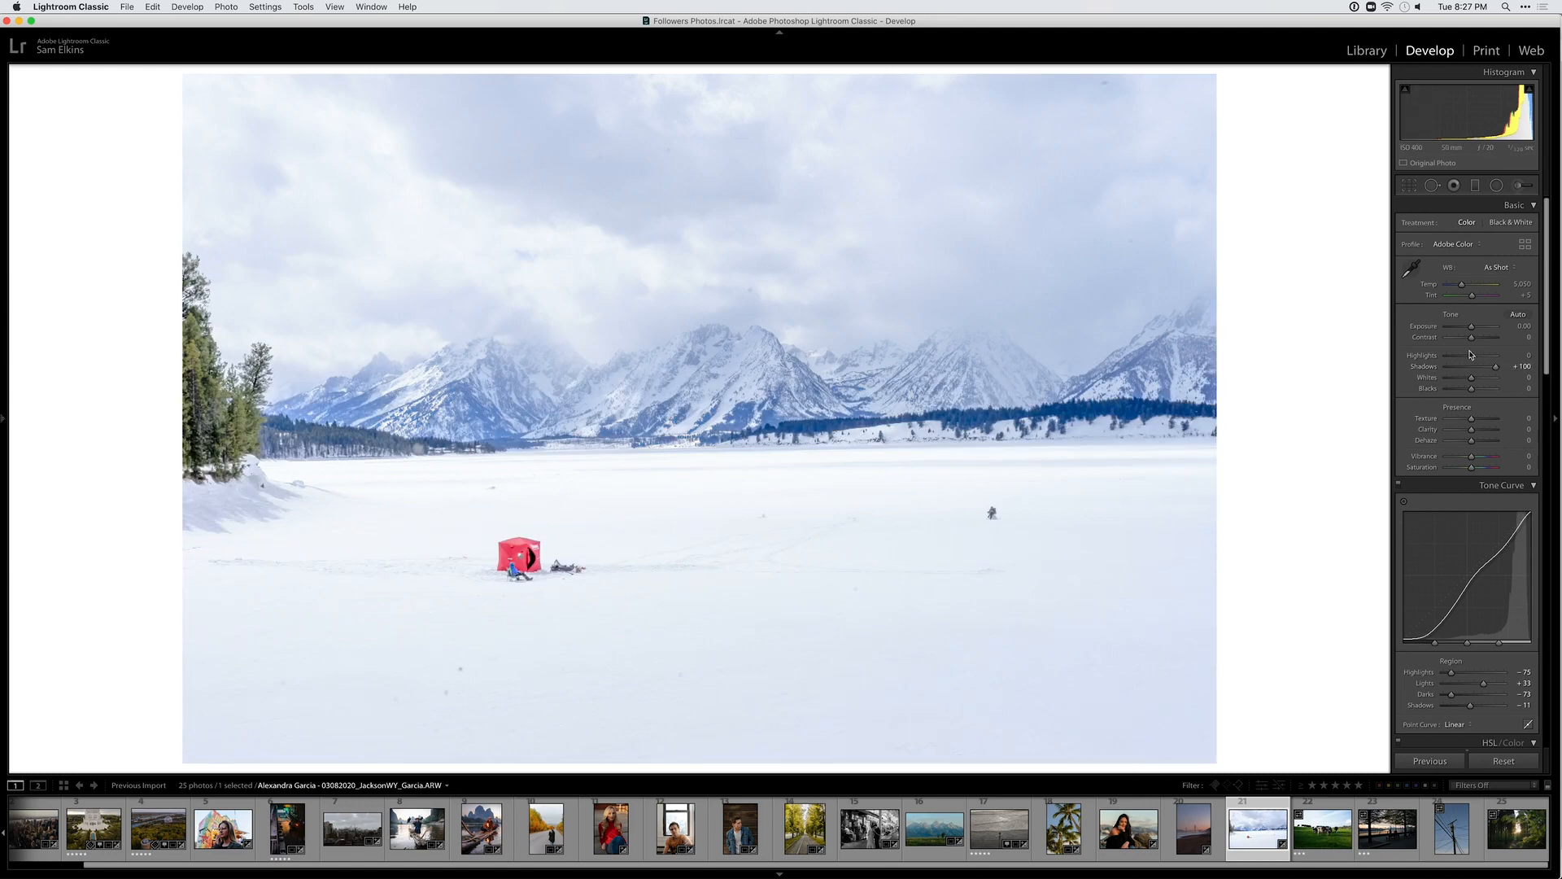
Set the snowy photo's Highlights to −100, Shadows +42, Exposure −0.45 and tone curve Darks −3, and slightly straighten the horizon
left_click_drag(1471, 356, 1420, 358)
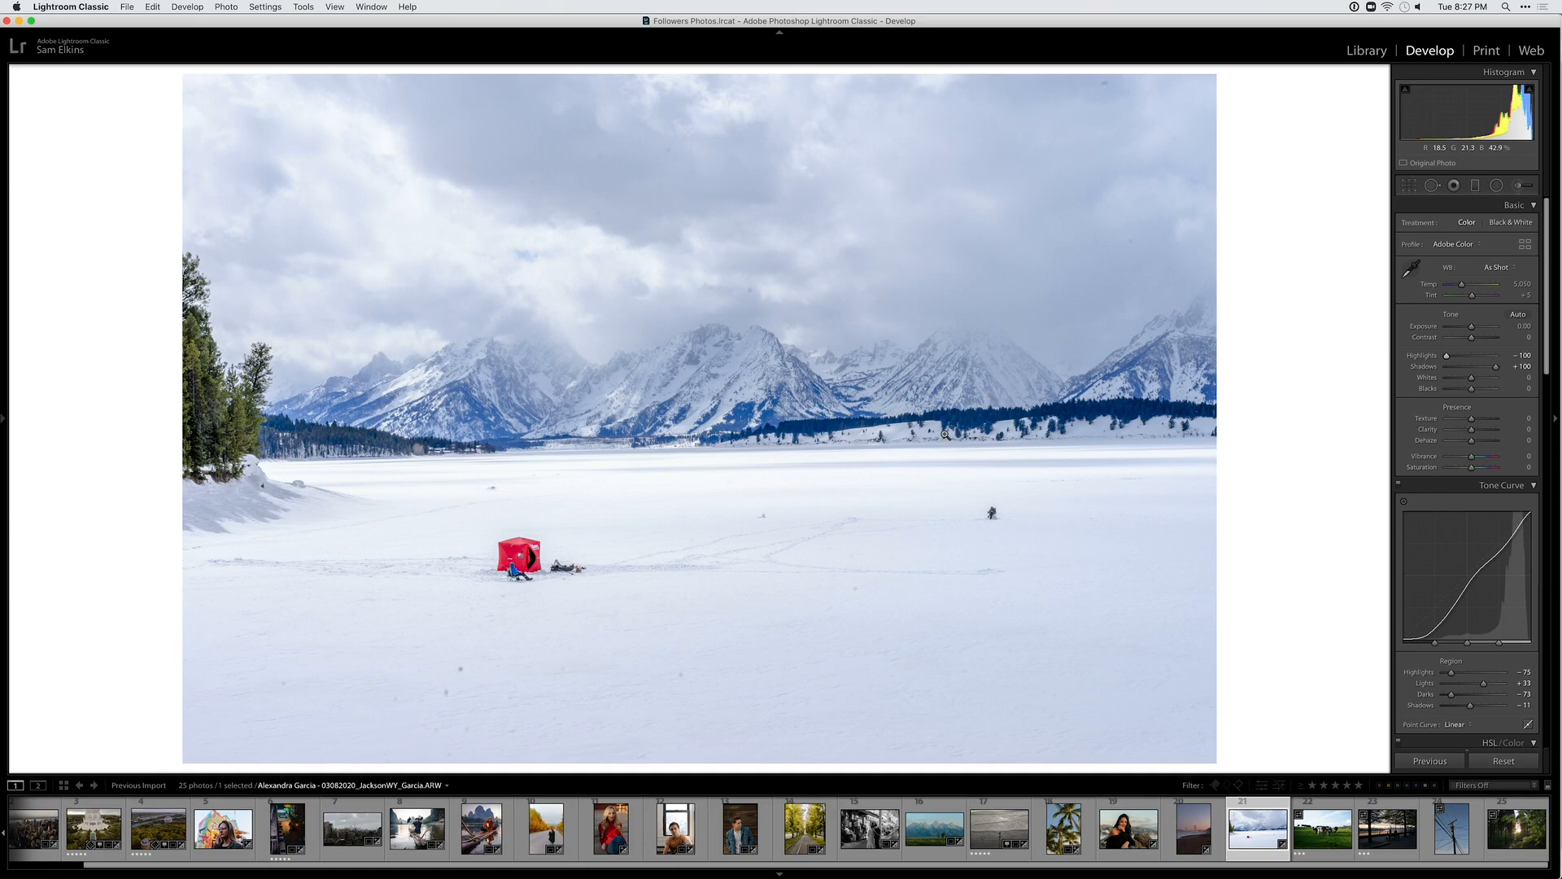
key("r")
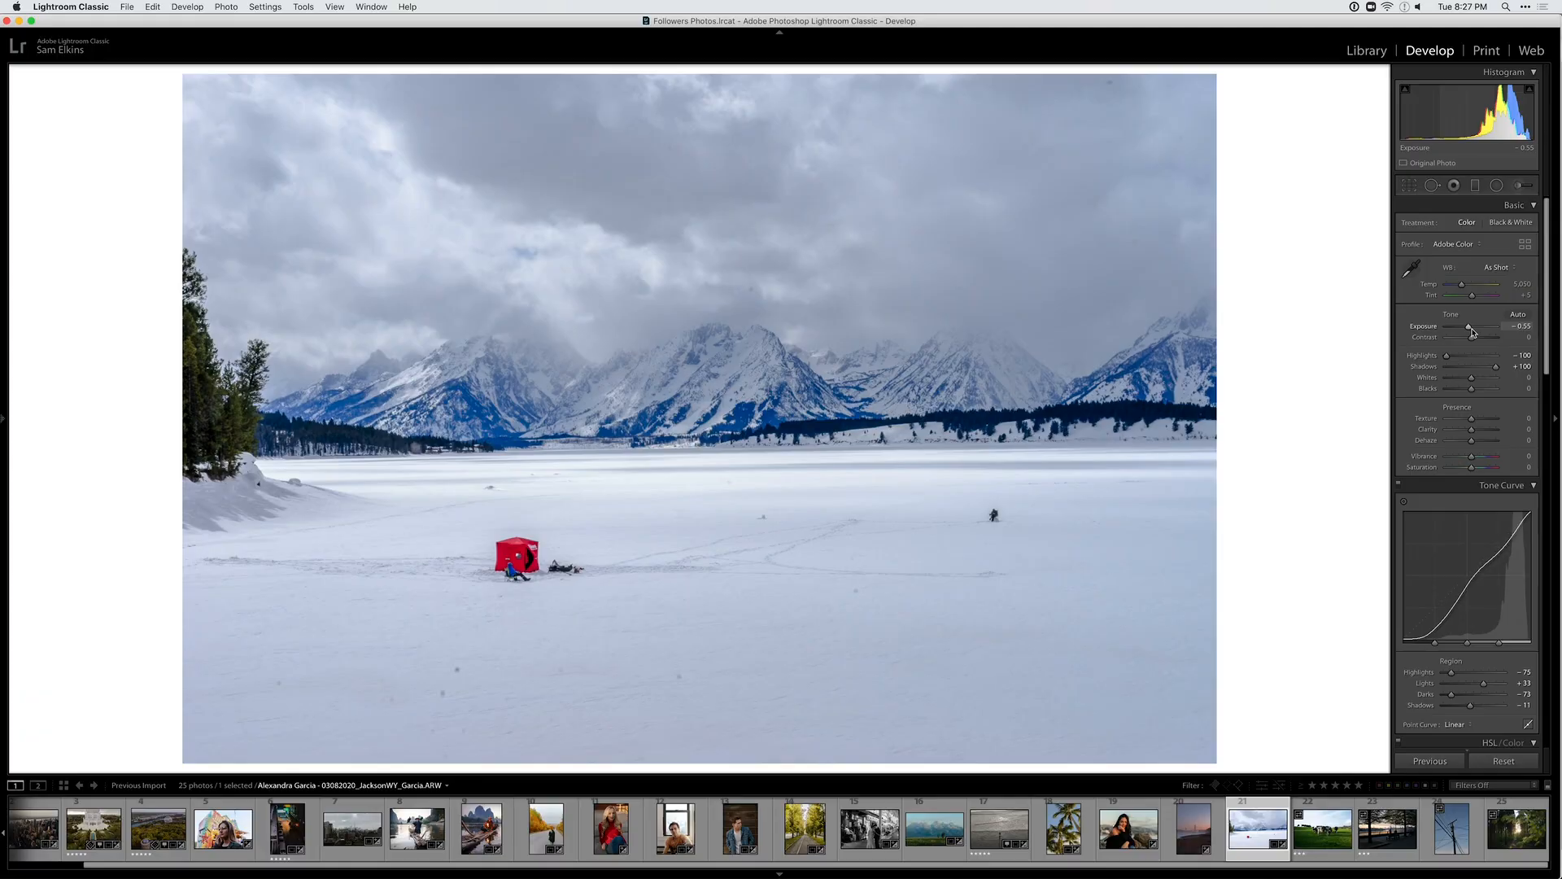
left_click_drag(1472, 332, 1494, 367)
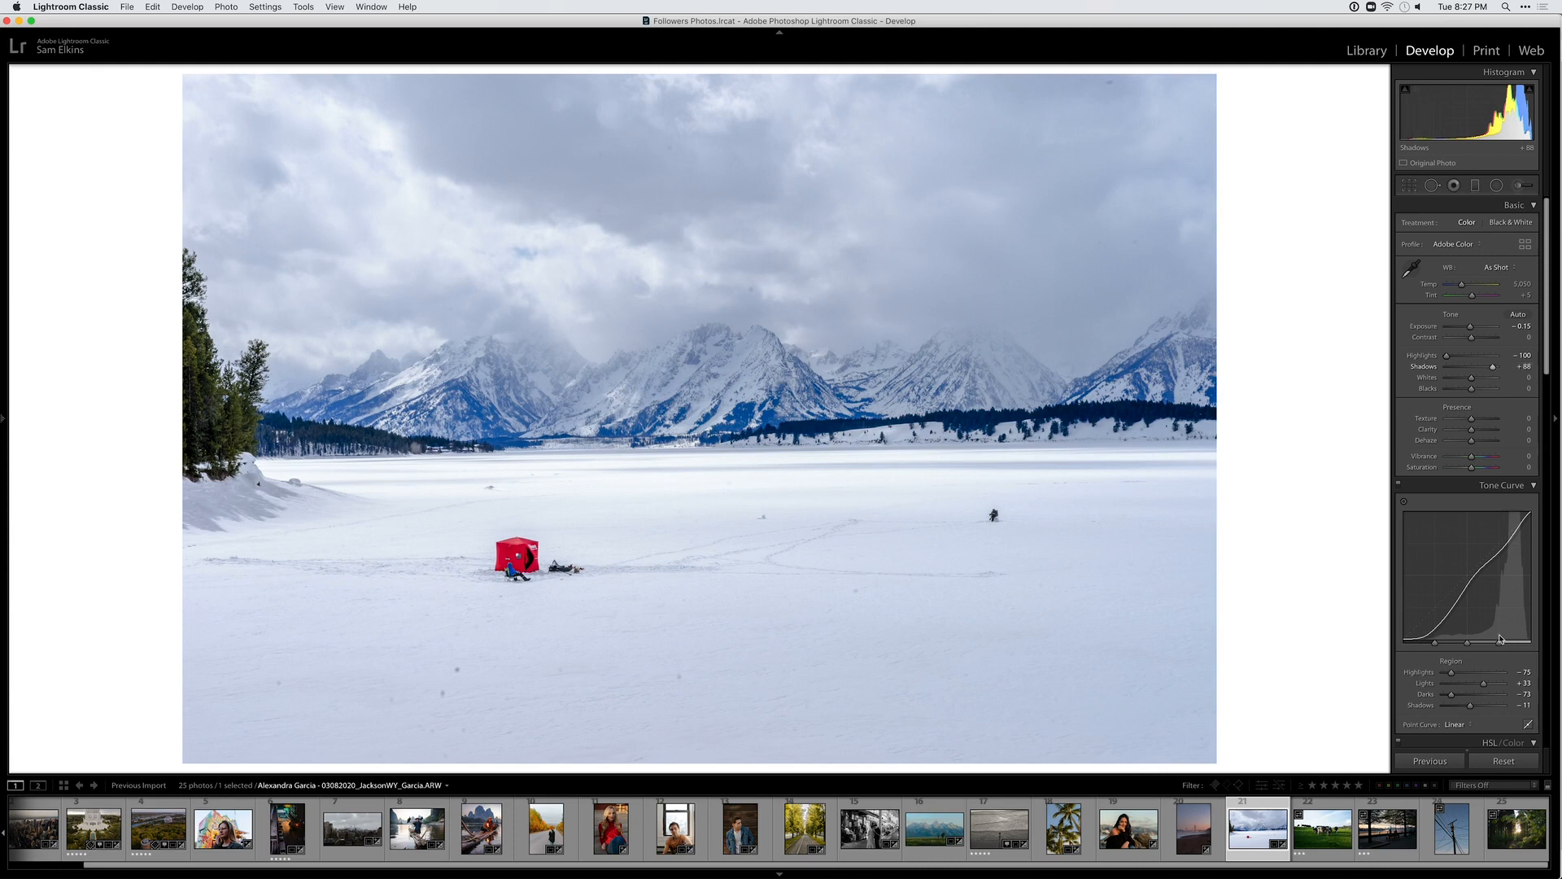
left_click_drag(1452, 694, 1475, 698)
left_click_drag(1471, 328, 1483, 370)
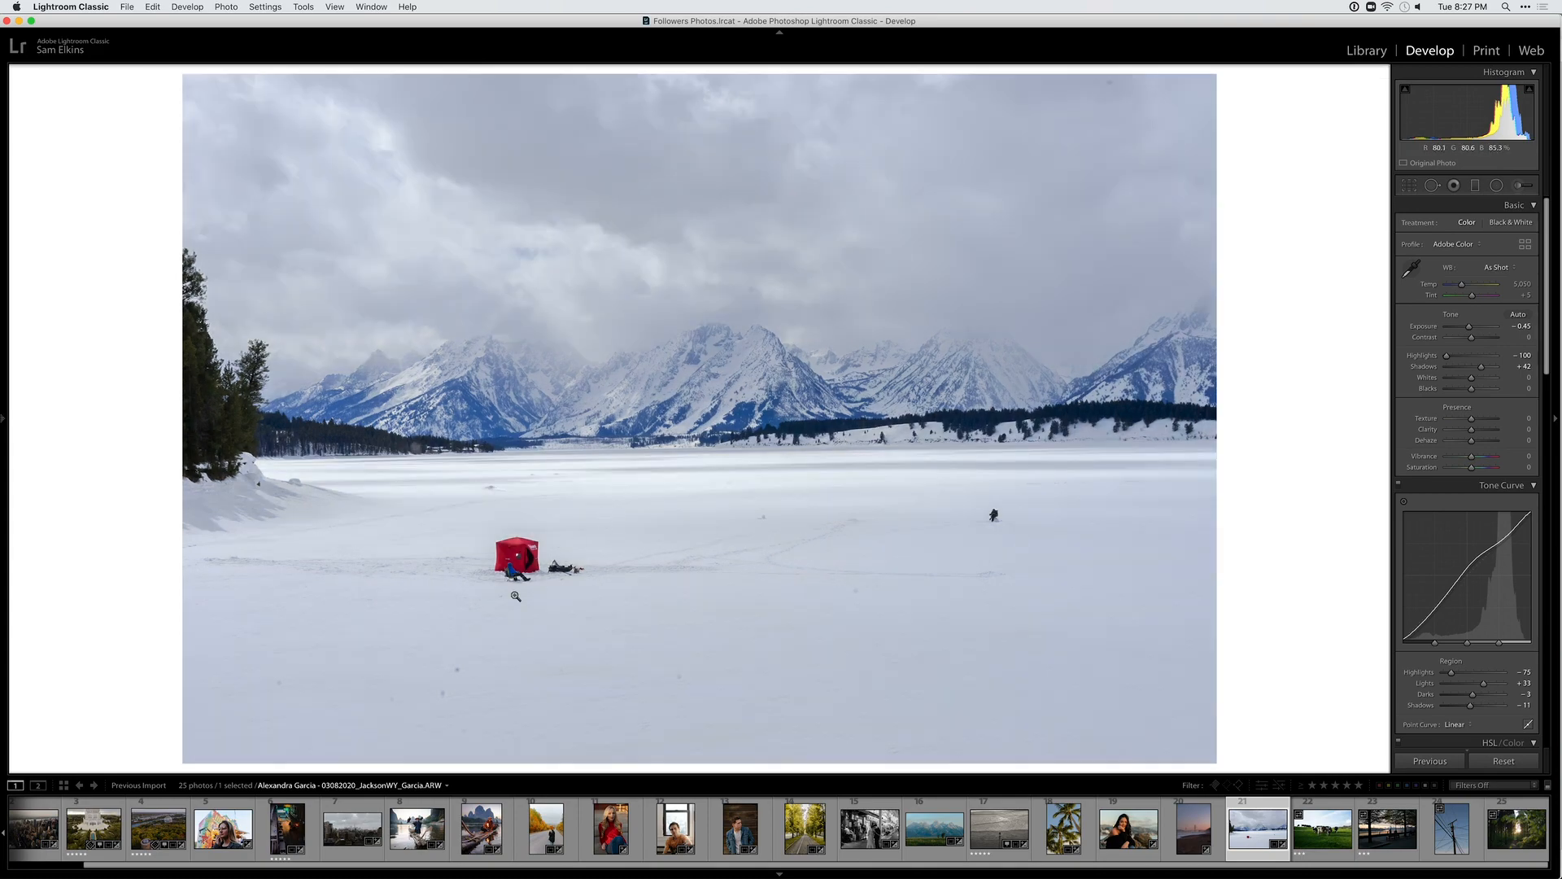
Heal the dust spots scattered across the snow in the foreground around and below the red tent
left_click(452, 710)
left_click_drag(602, 704, 701, 546)
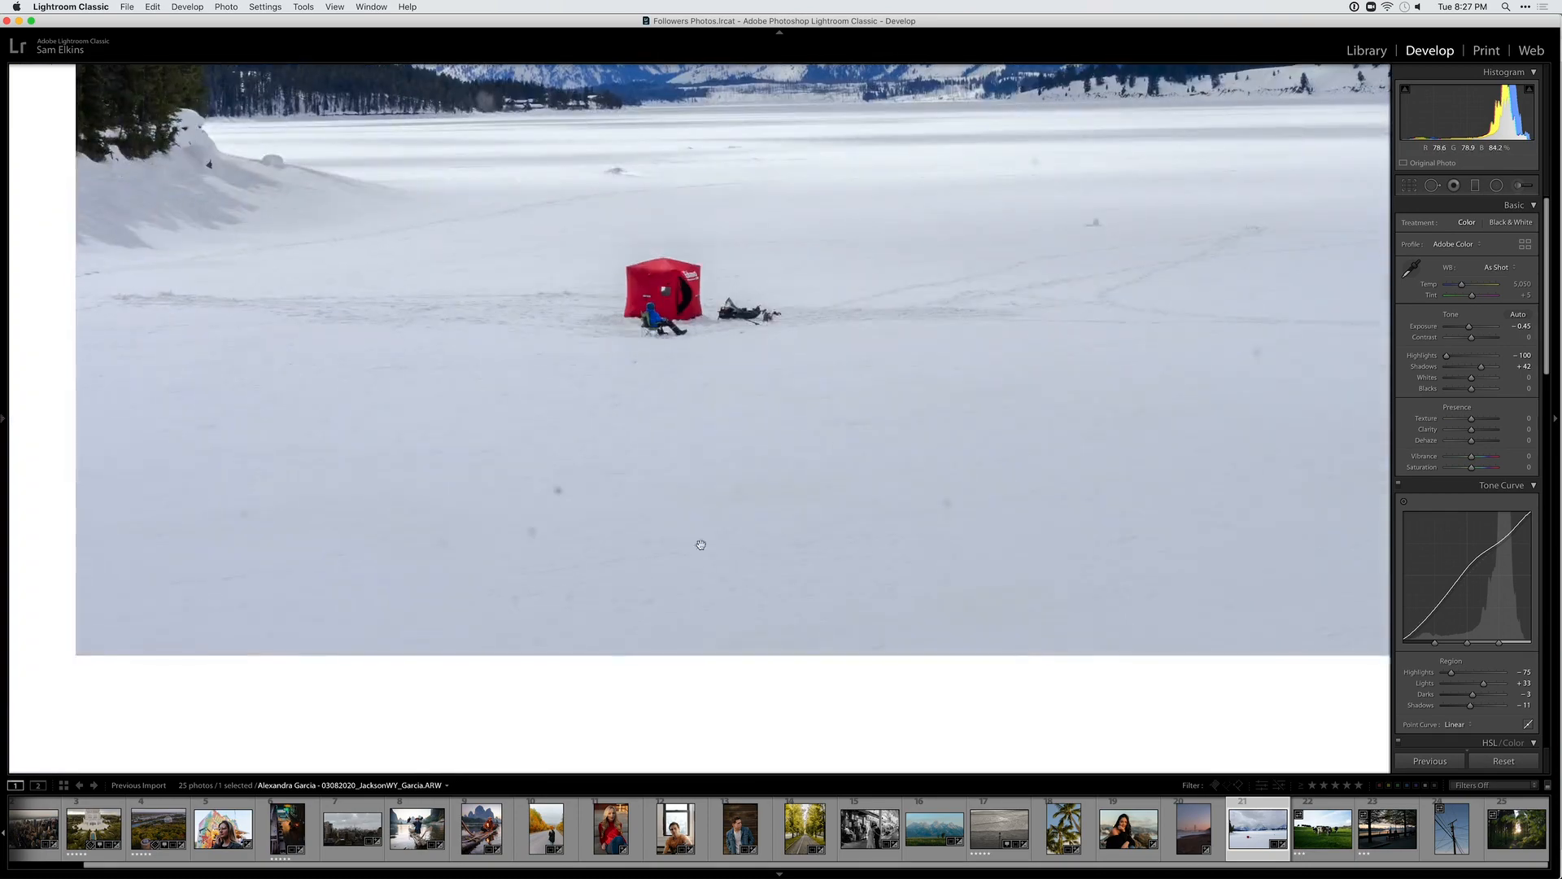
left_click(1434, 187)
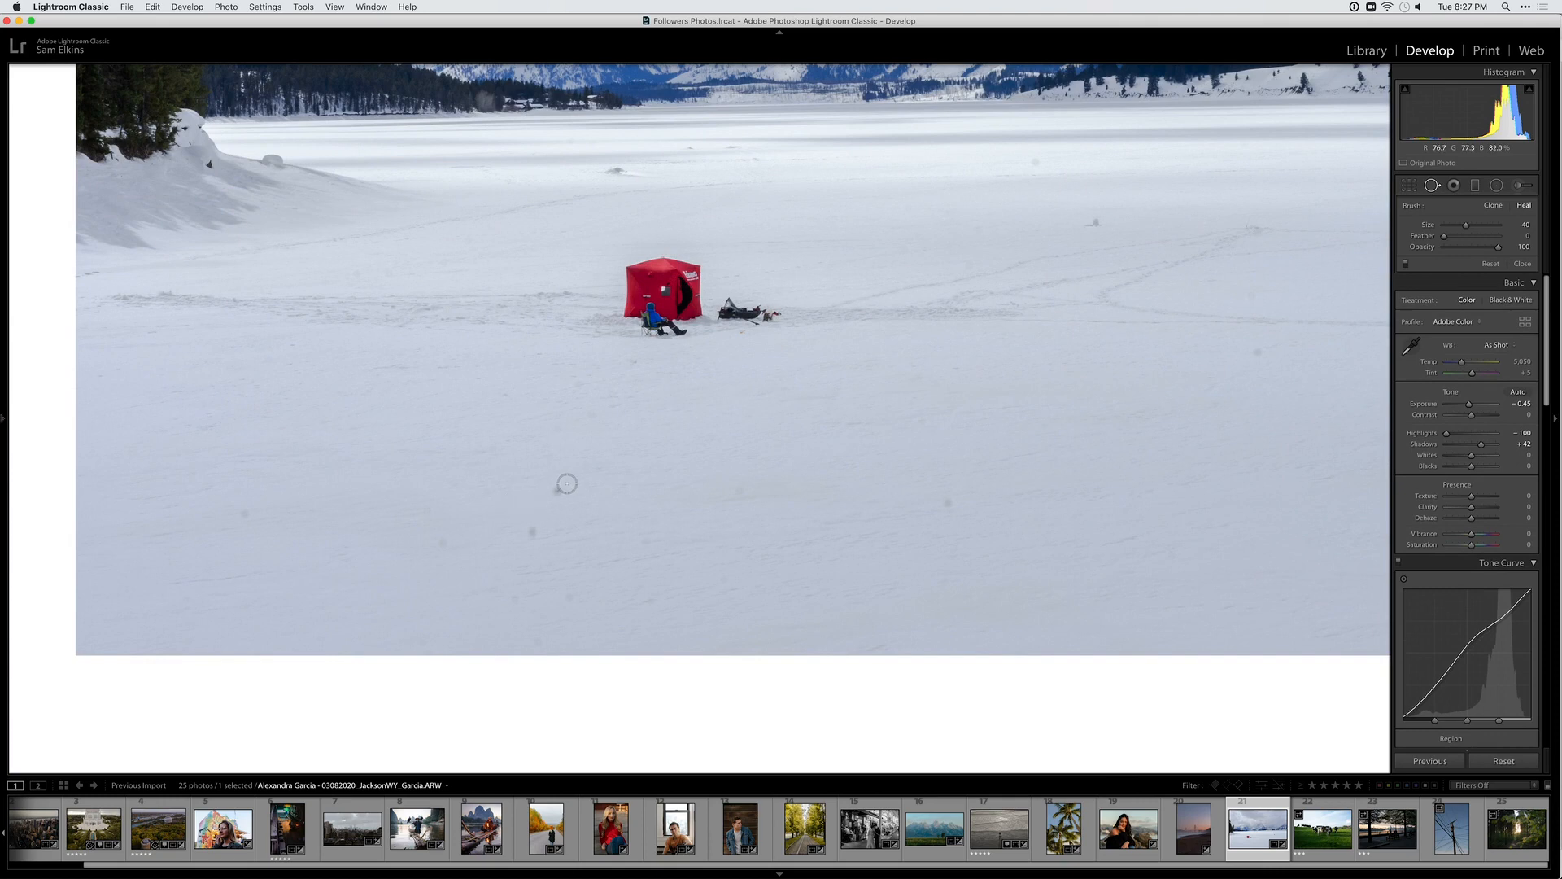
left_click(557, 489)
left_click(531, 532)
left_click(570, 599)
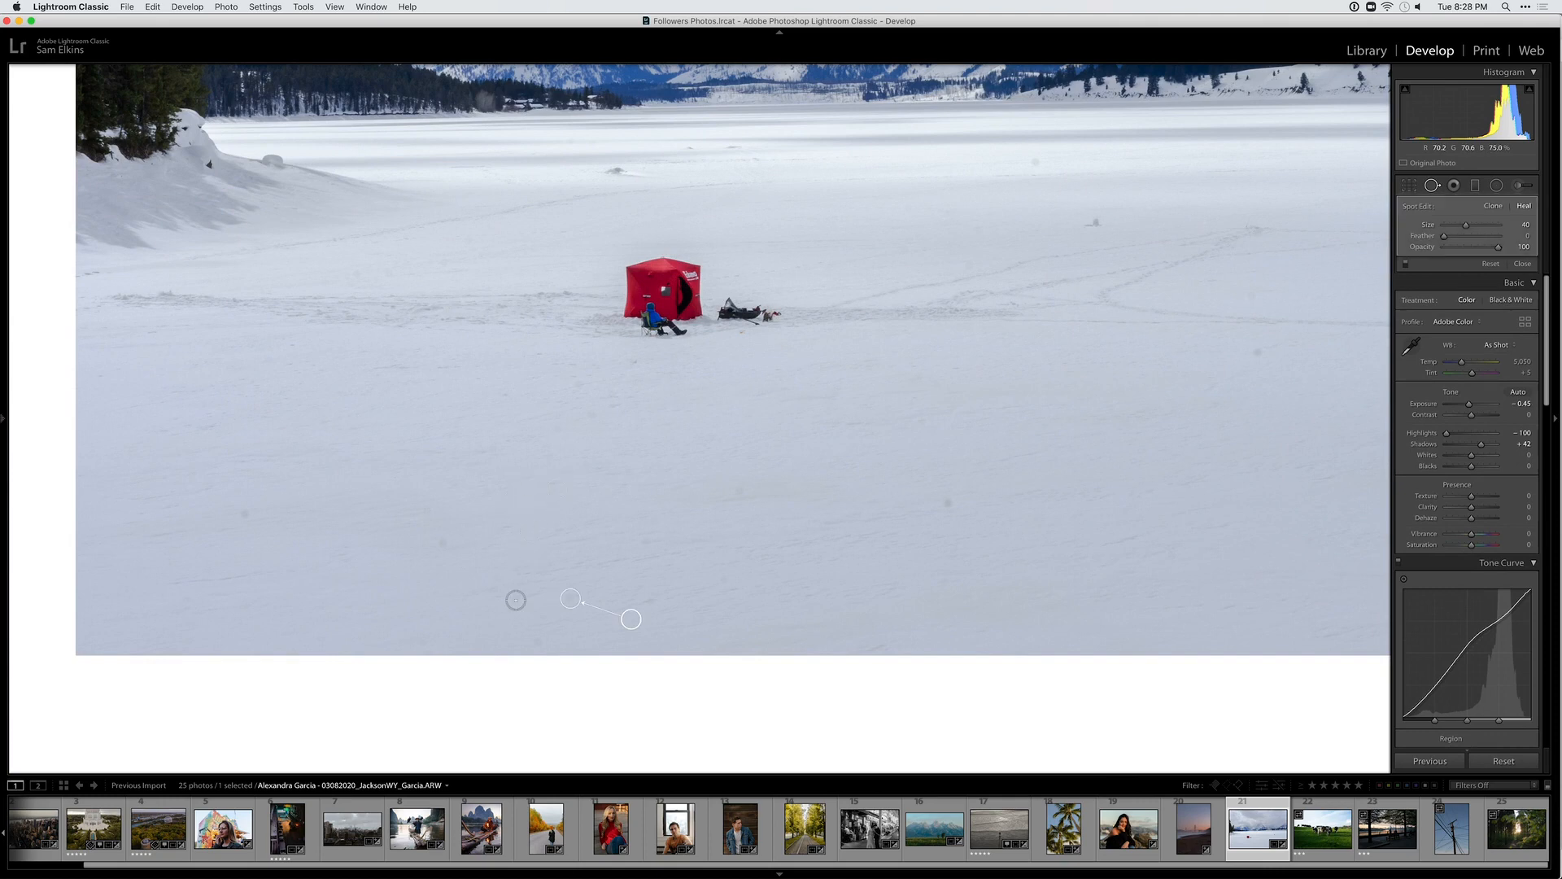
left_click(515, 599)
left_click(442, 543)
left_click(241, 512)
left_click(947, 503)
key("q")
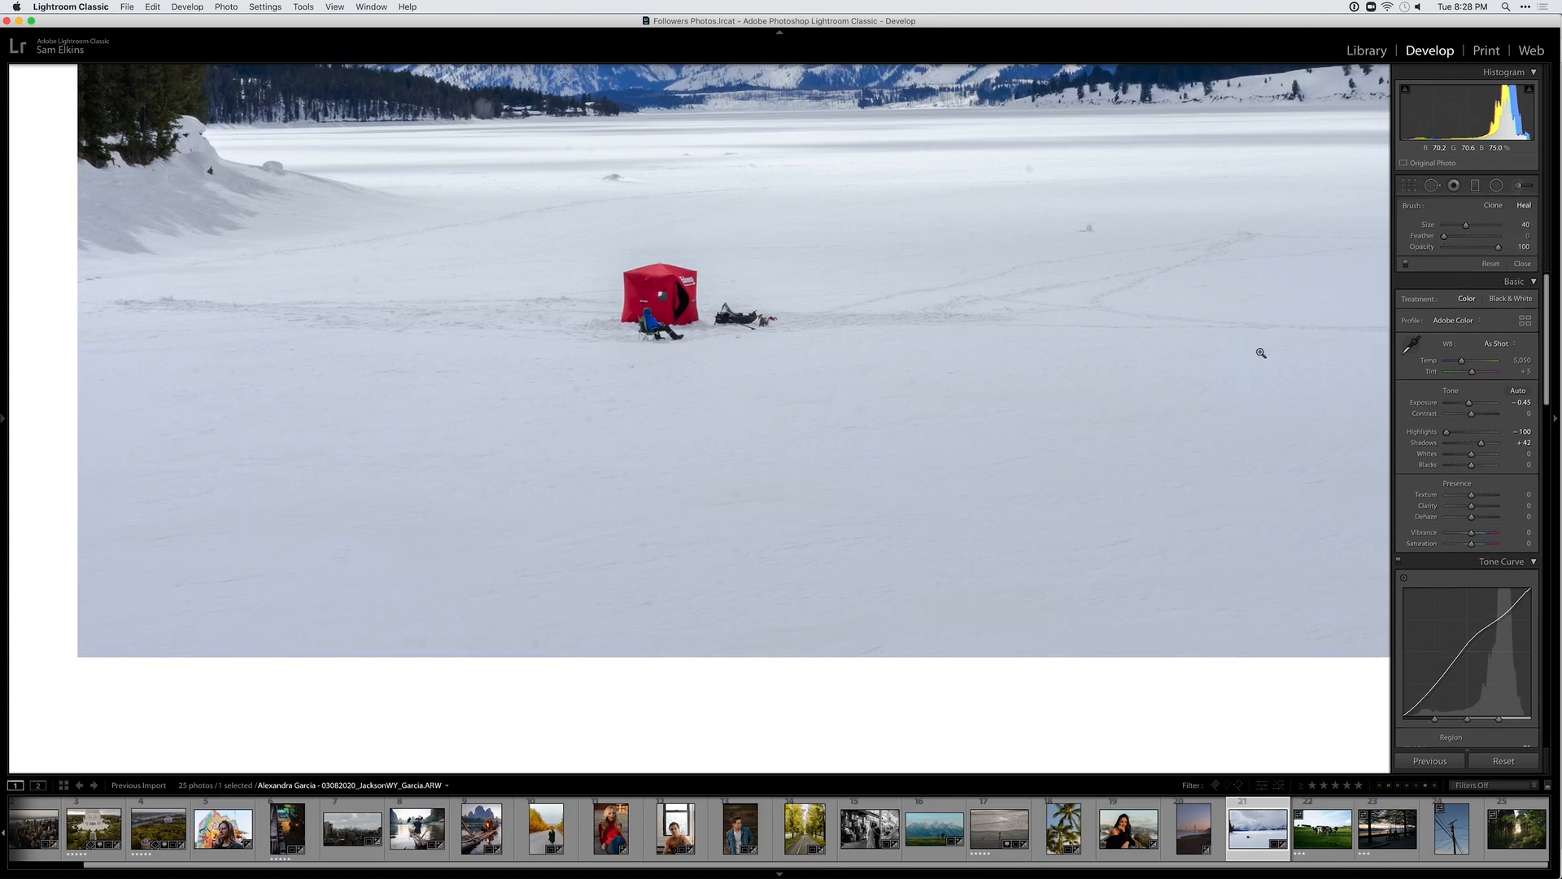
left_click(1260, 352)
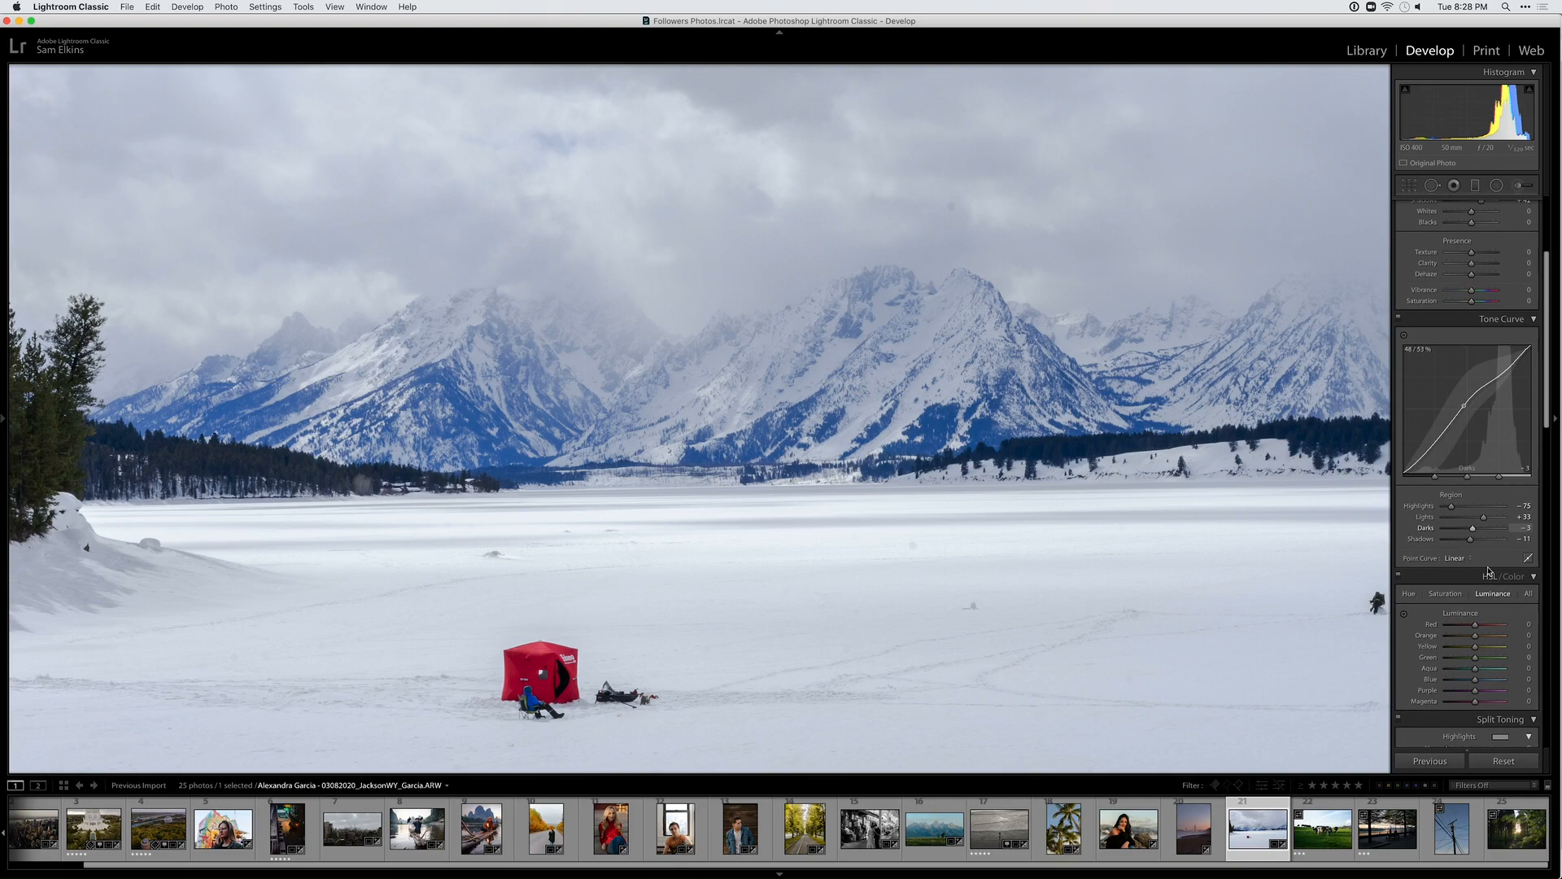
Shift the snowy photo's Blue hue to −13 and lower the Blue luminance to −100
left_click(1411, 595)
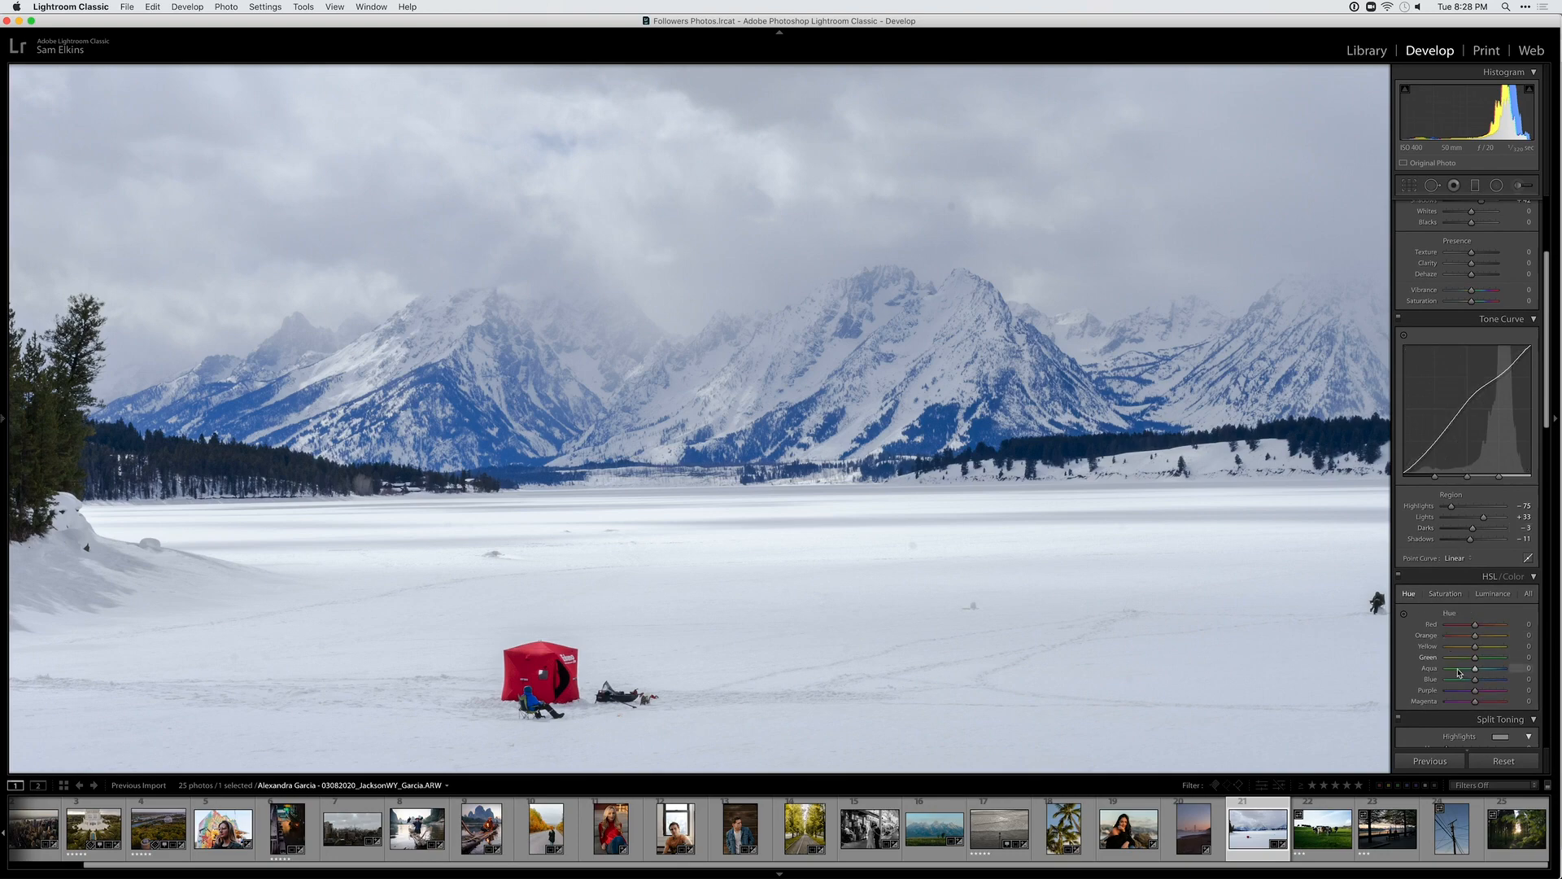
mouse_move(1476, 685)
left_mouse_down()
mouse_move(1510, 685)
mouse_move(1448, 680)
mouse_move(1474, 691)
left_mouse_up()
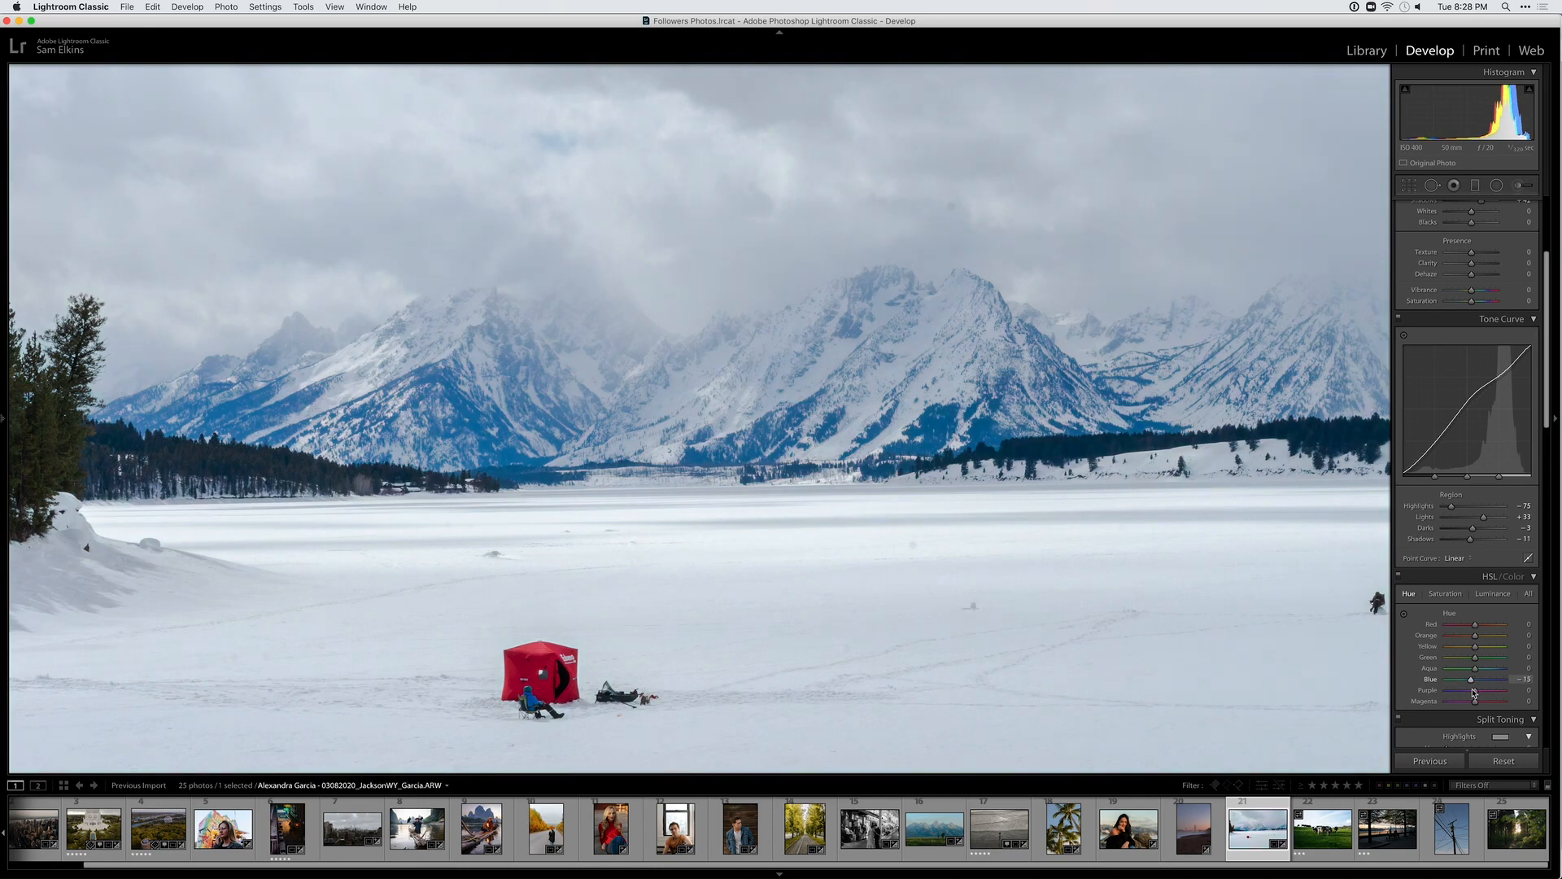
left_click(1445, 593)
left_click(1492, 593)
left_click_drag(1474, 680, 1439, 683)
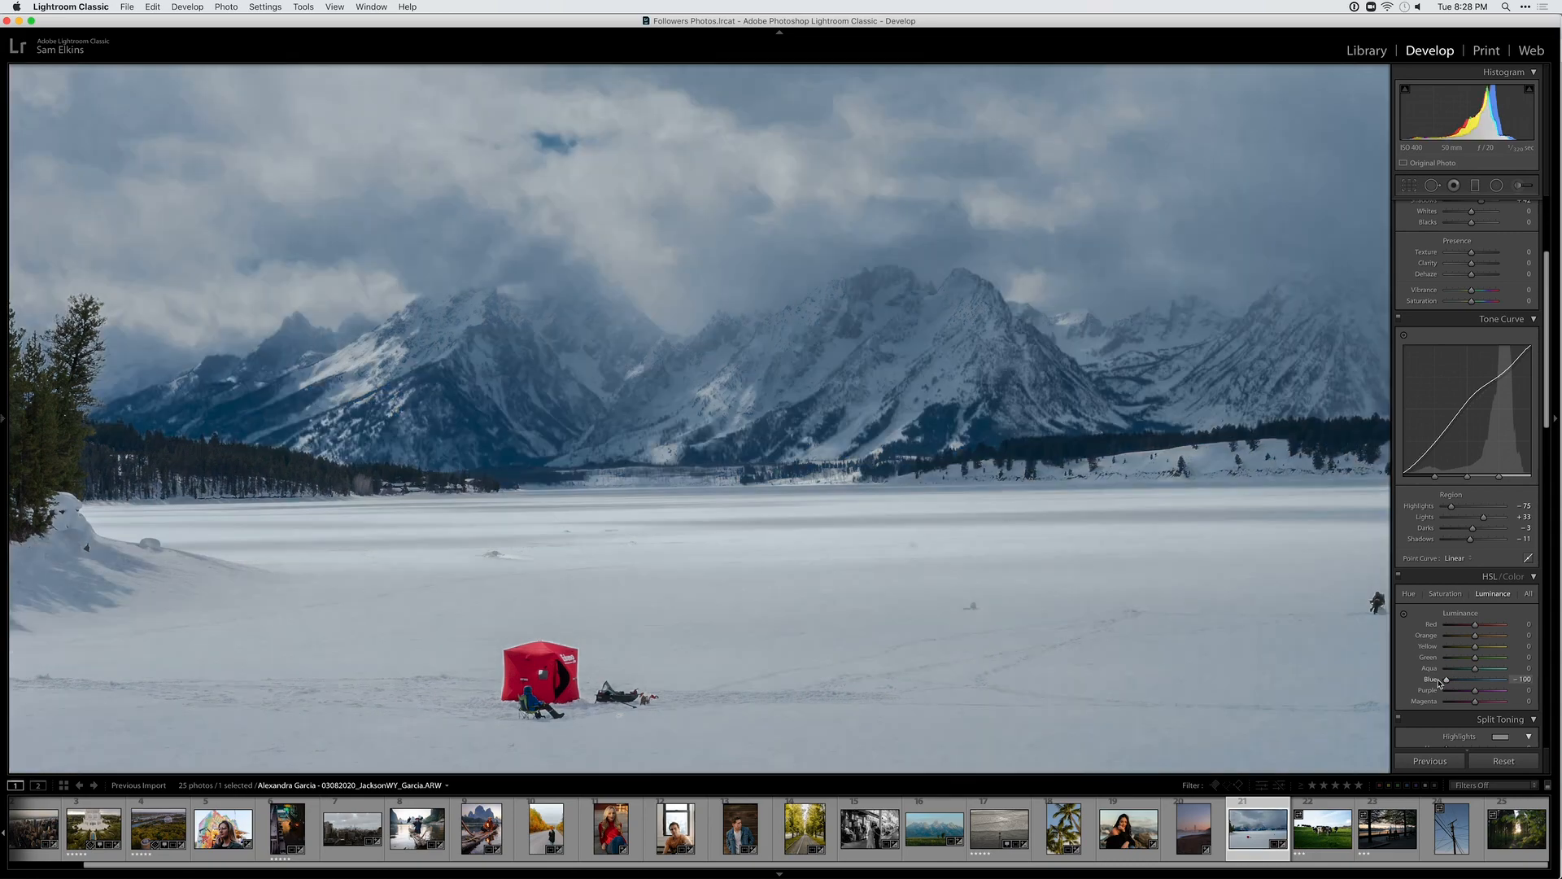
left_click(857, 458)
Raise the snowy photo's Exposure to +0.25 and check the clouds and mountains up close
scroll(1437, 301, "up", 3)
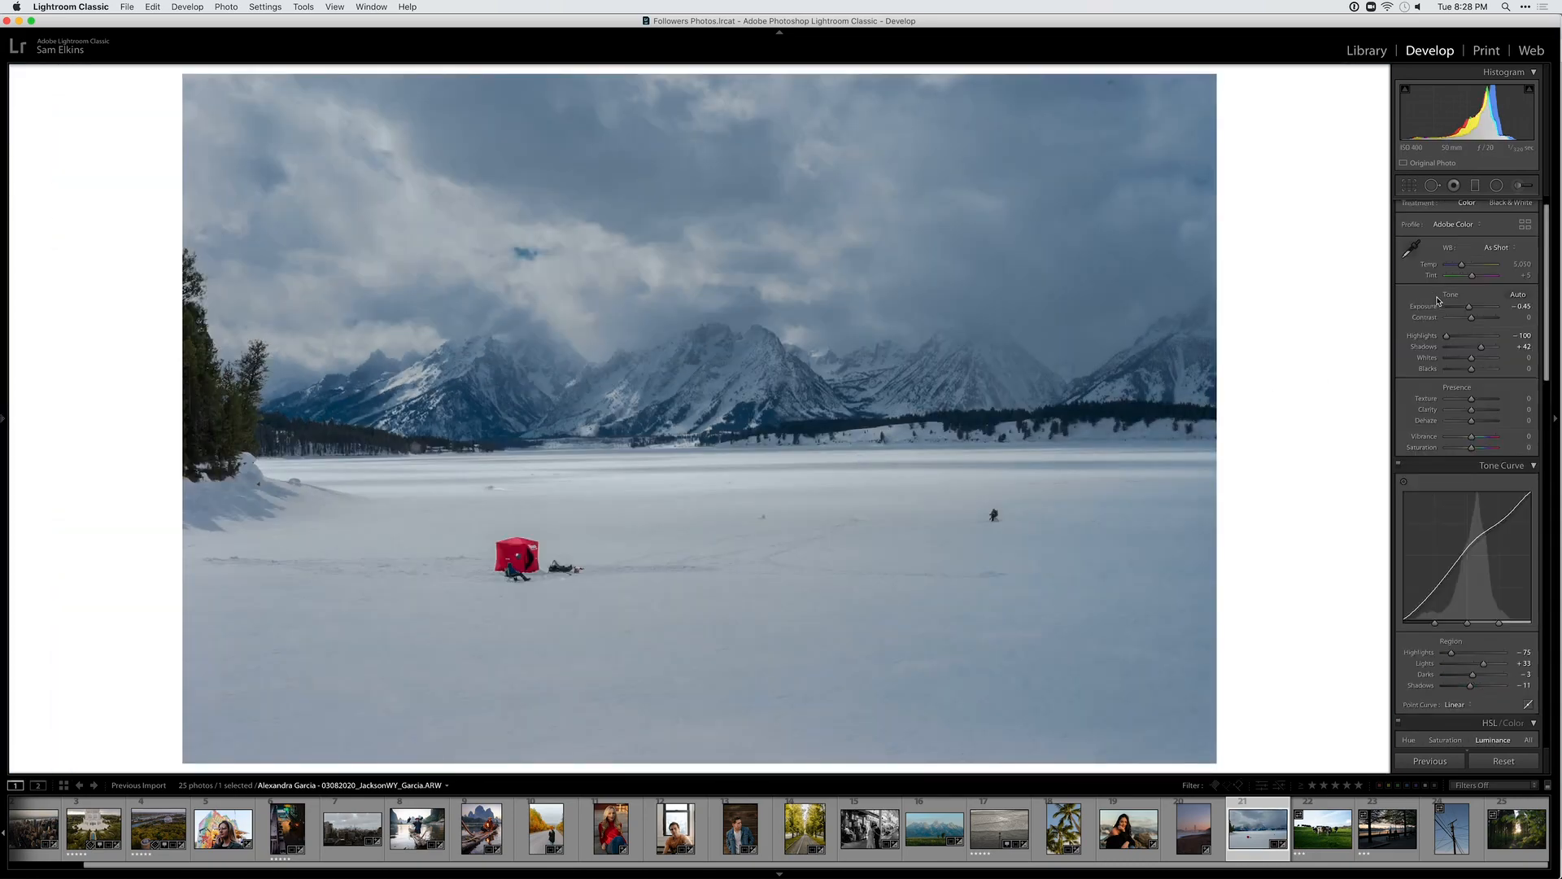
left_click_drag(1466, 325, 1473, 328)
left_click(700, 322)
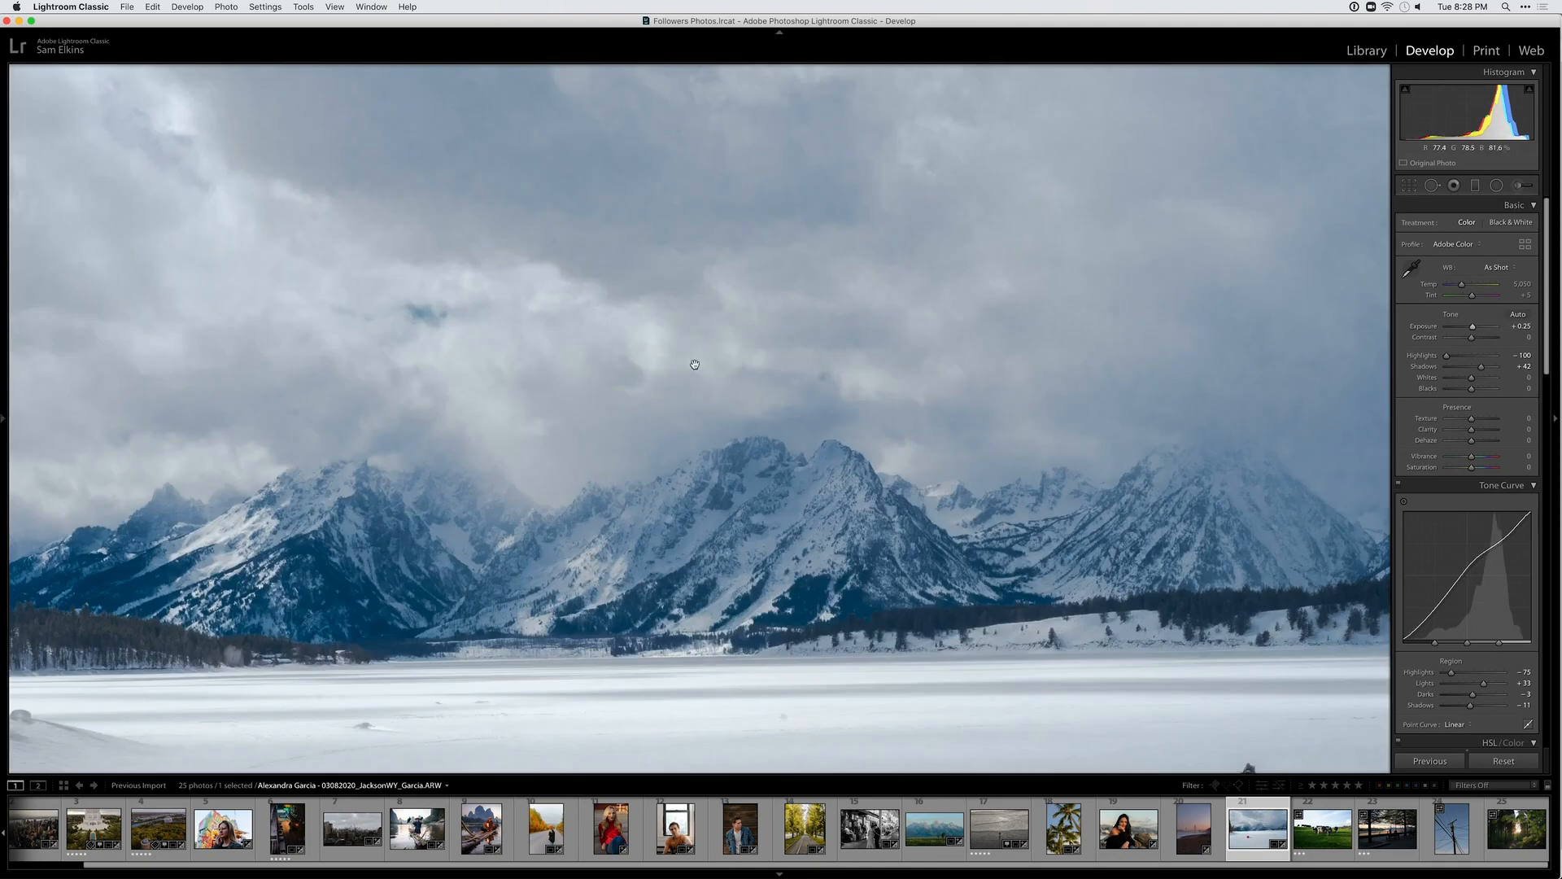
left_click(695, 364)
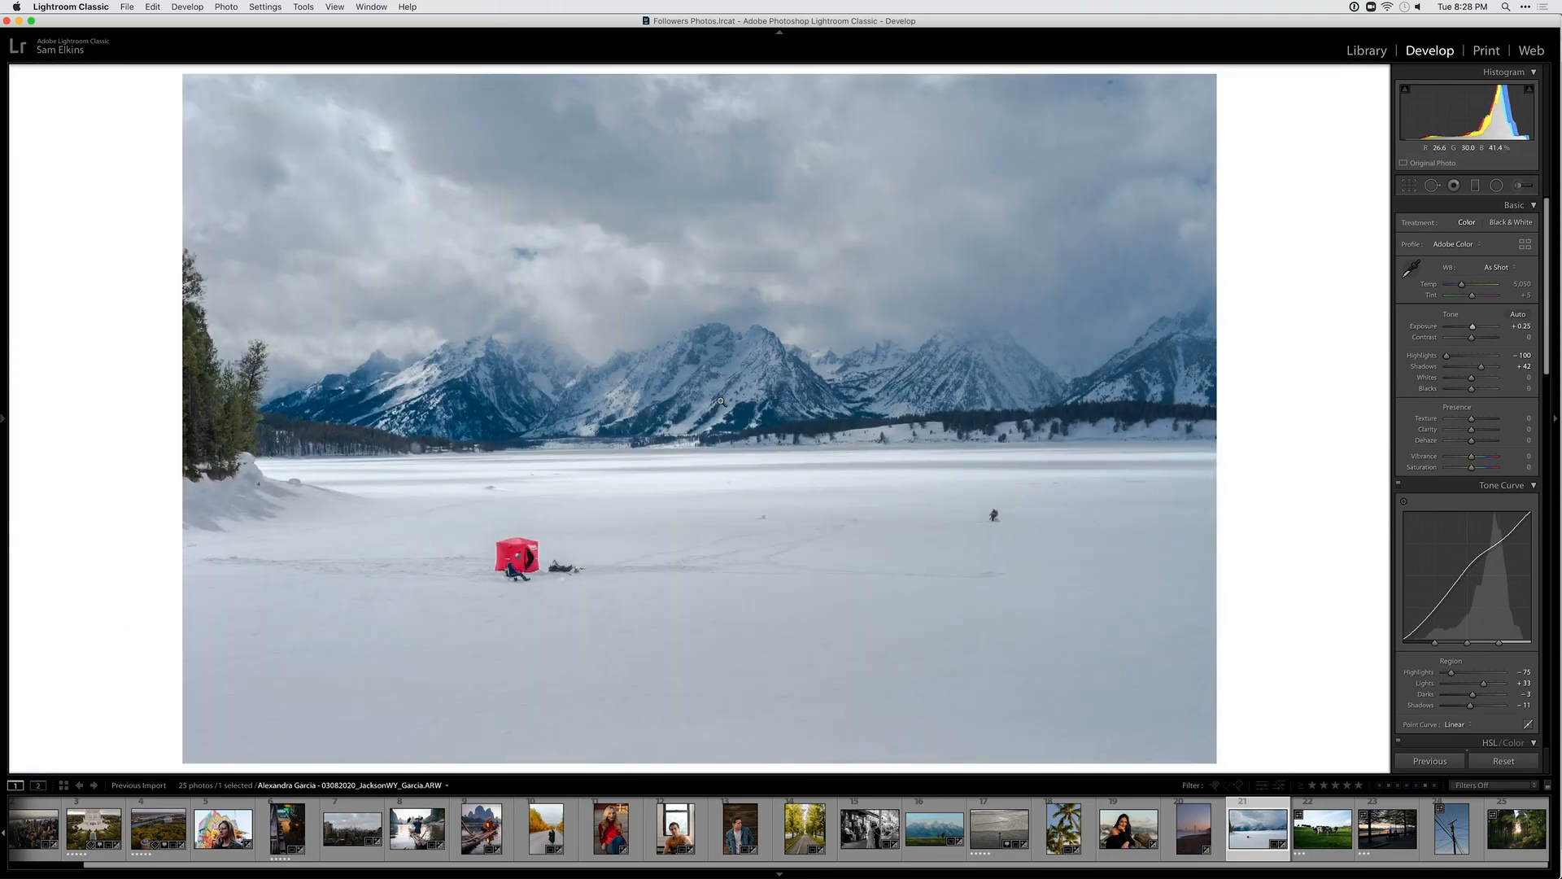
Straighten the snowy photo to an angle of 0.56 and compare the edit side by side with the original
key("backslash")
key("backslash")
key("r")
left_click_drag(1333, 416, 1334, 419)
key("r")
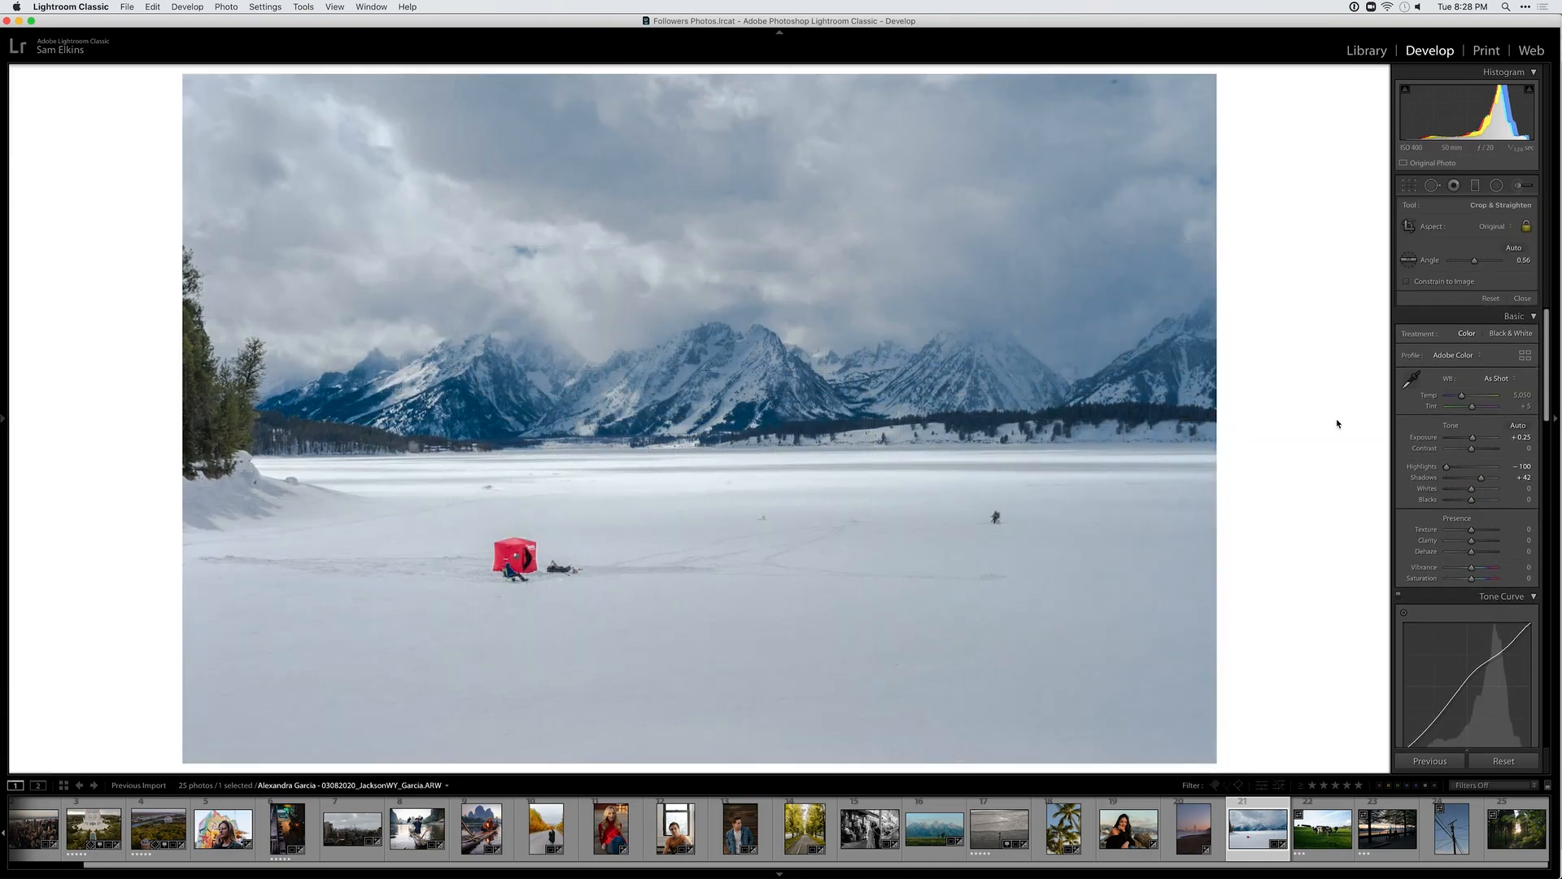
key("y")
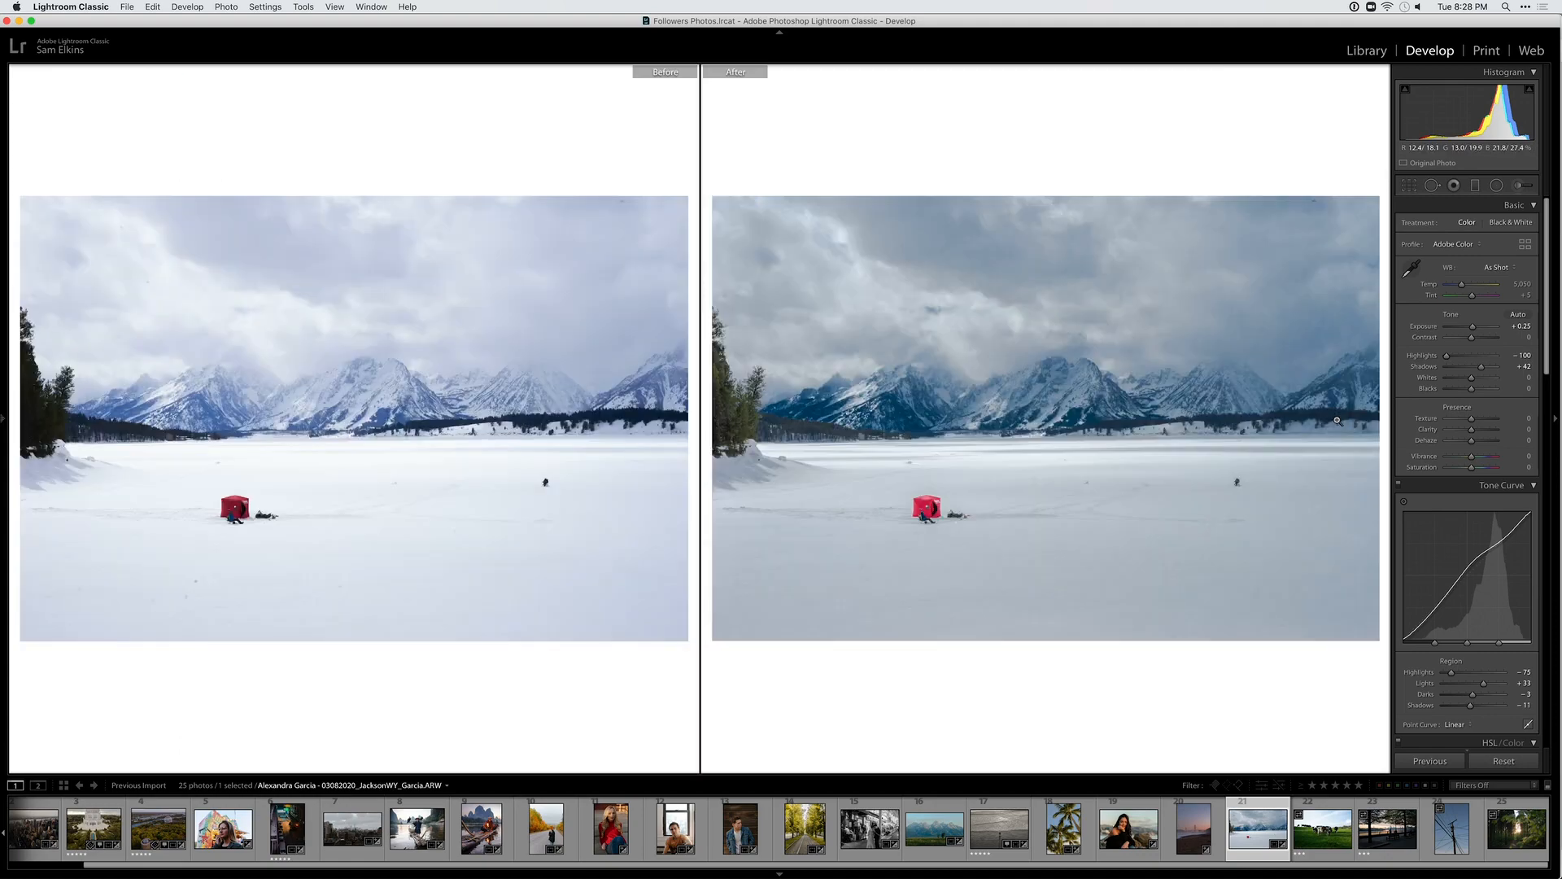
key("y")
Apply the copied settings to the cow pasture photo and set its lens correction make to Leica M, comparing the edit with the original
key("Right")
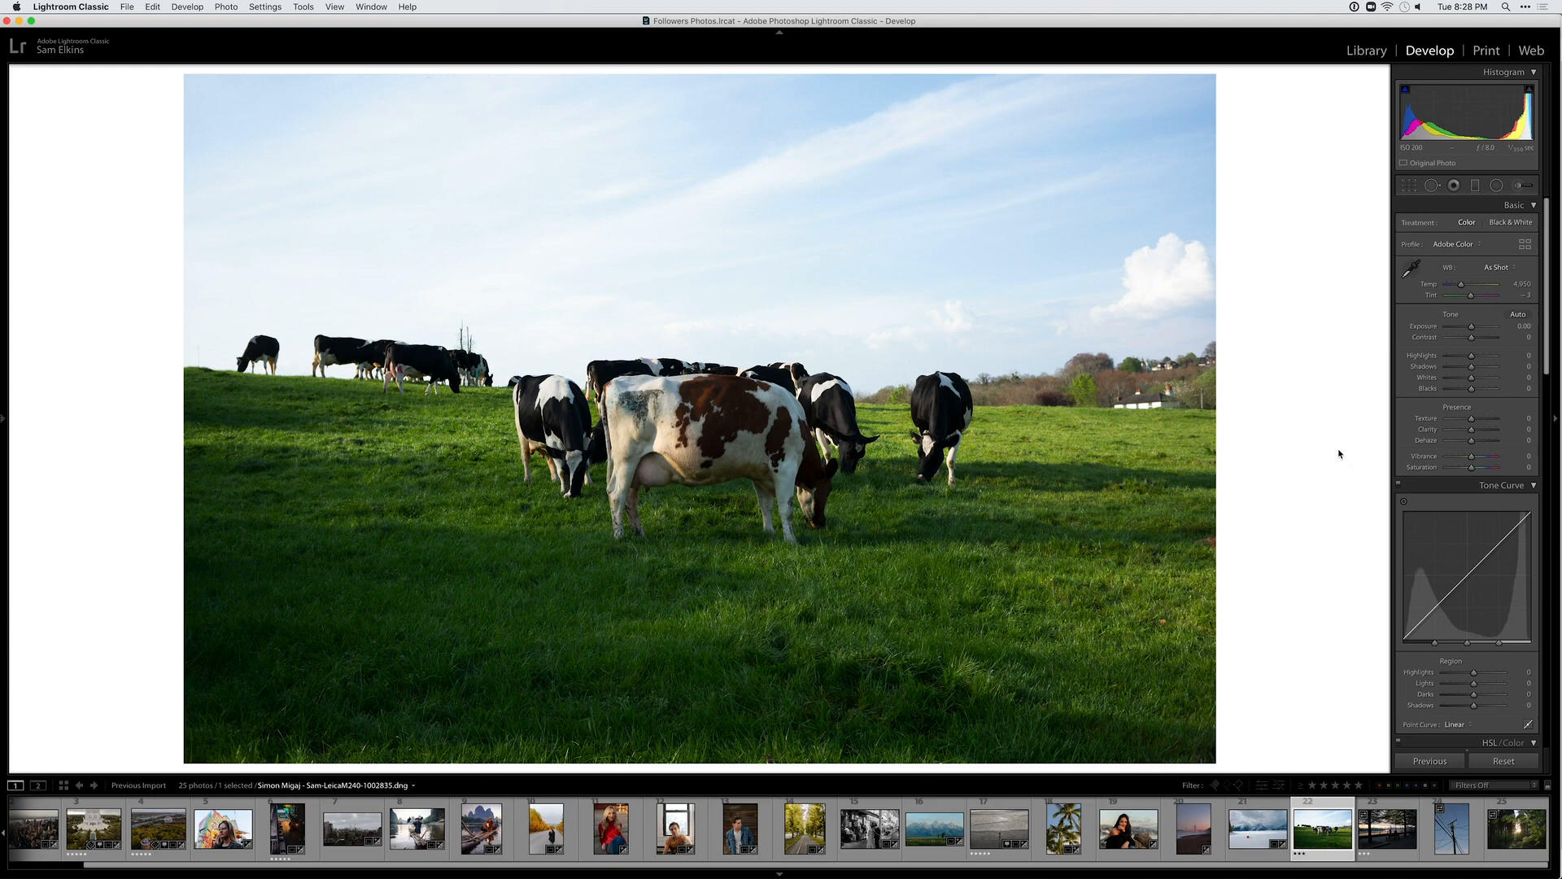
key("super+v")
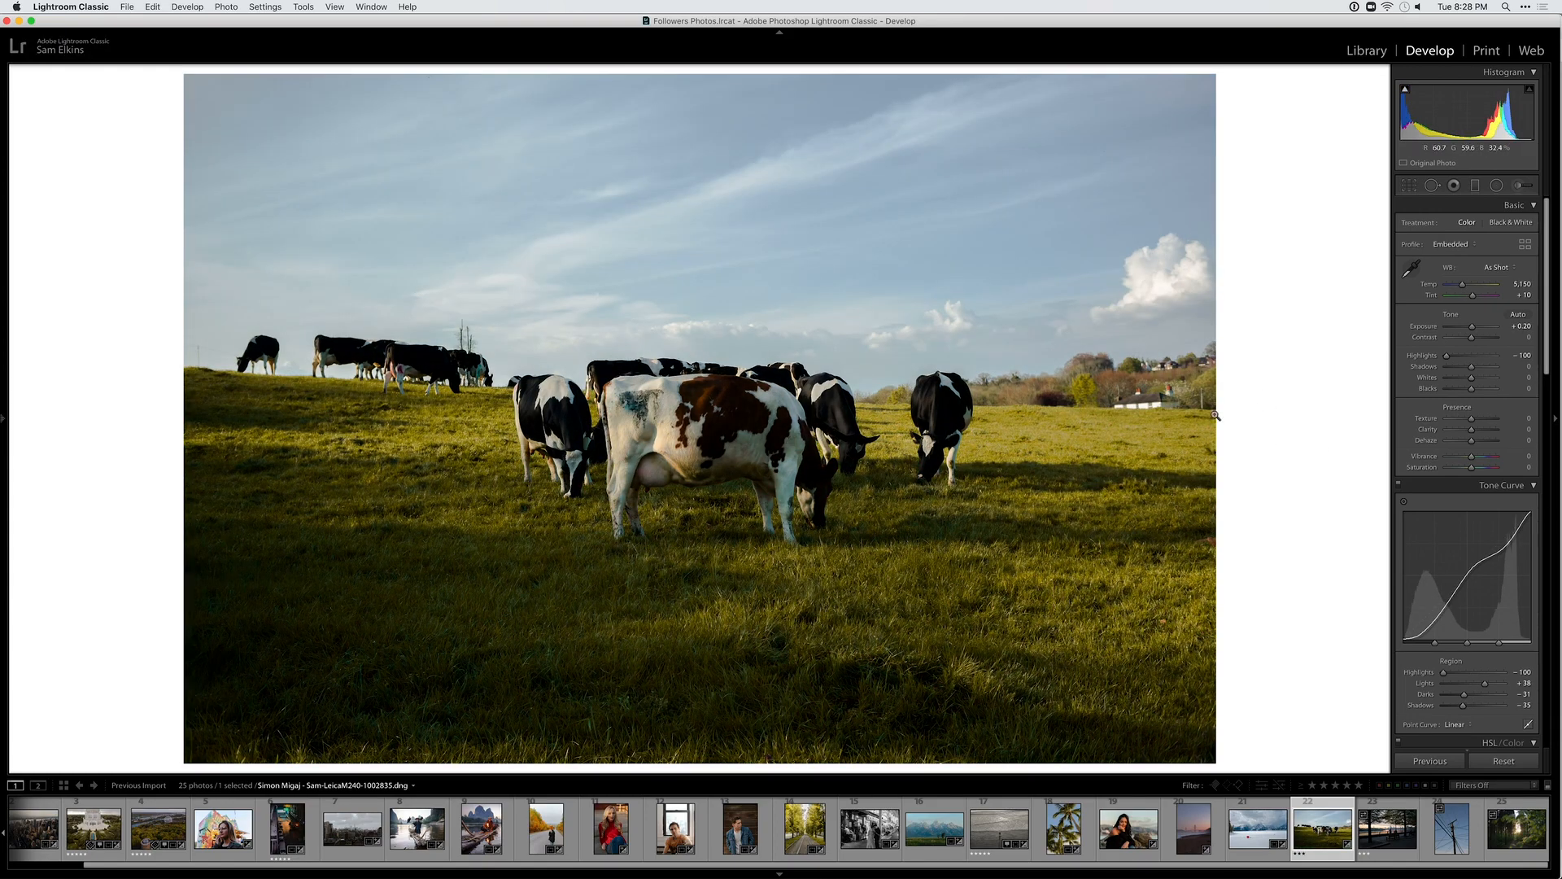
scroll(1458, 643, "down", 5)
scroll(1458, 661, "down", 5)
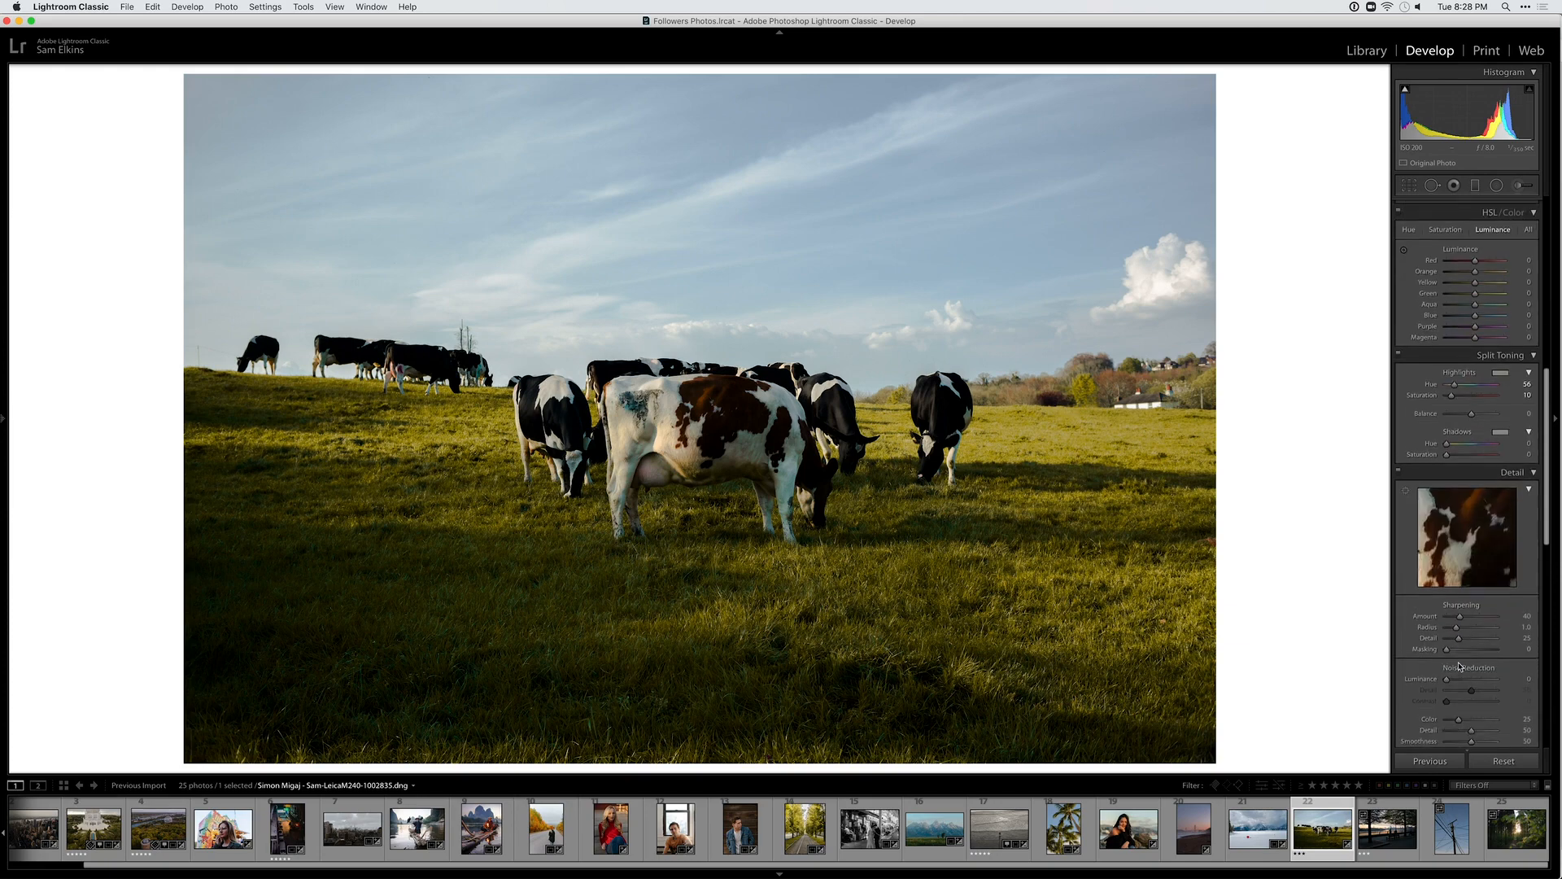
left_click(1453, 636)
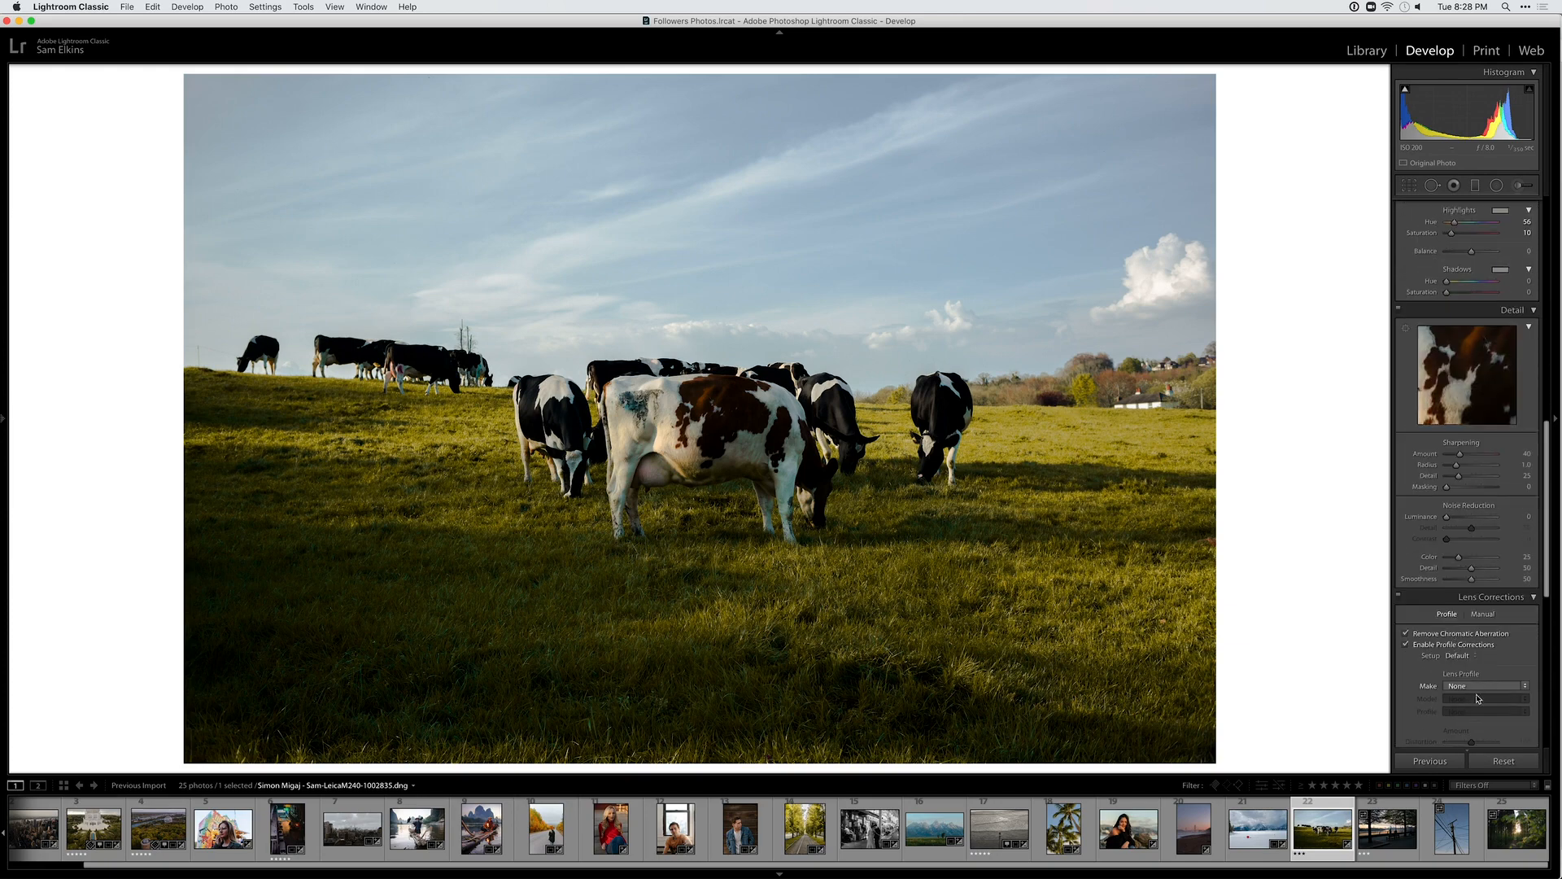
left_click(1471, 685)
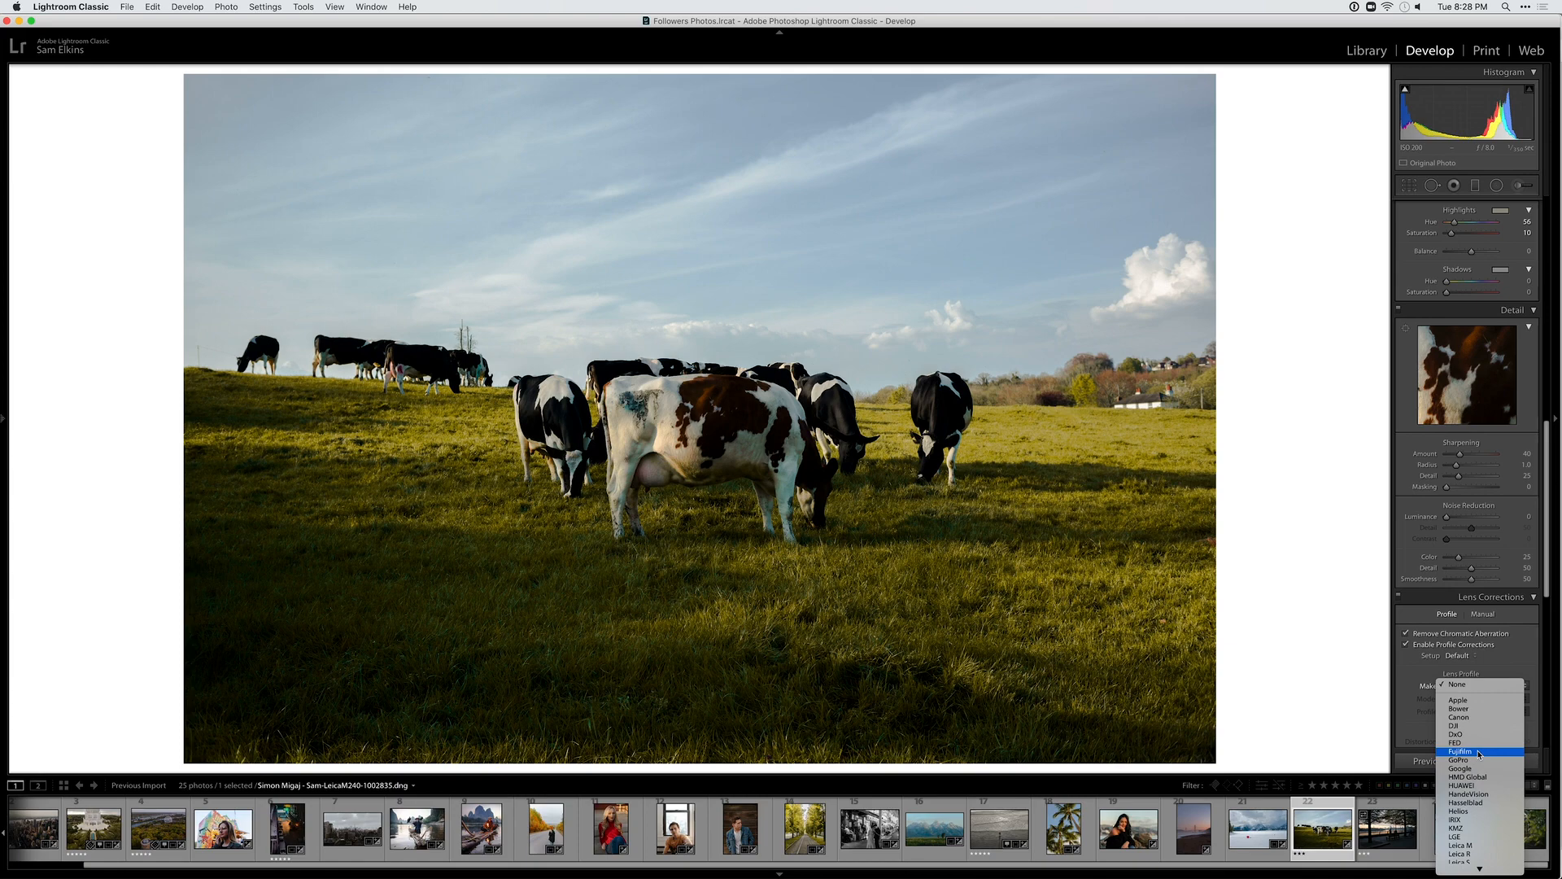
left_click(1469, 847)
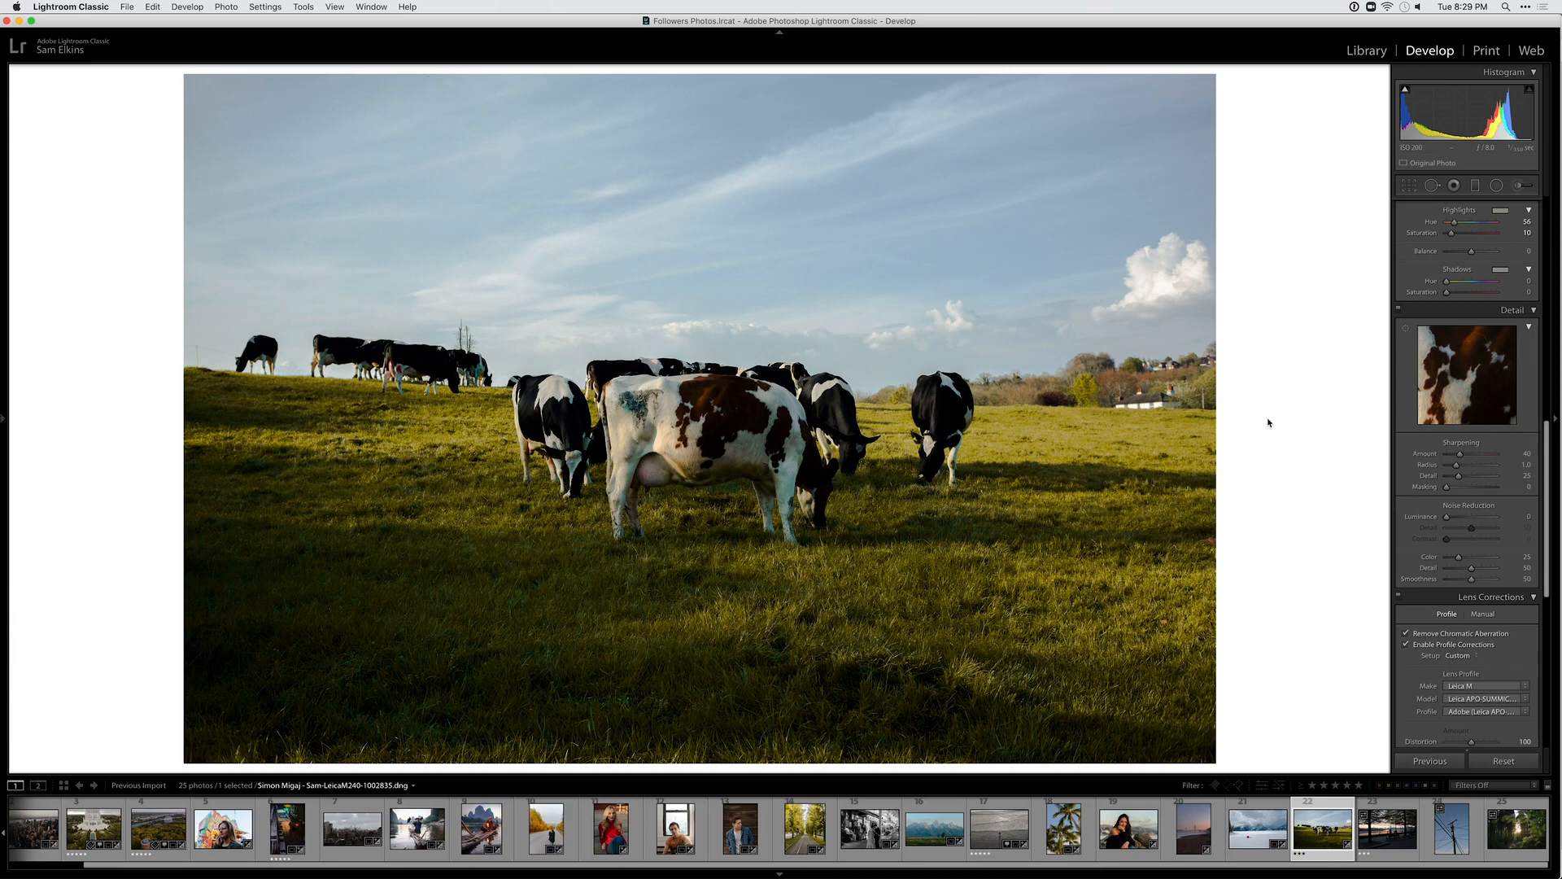
key("backslash")
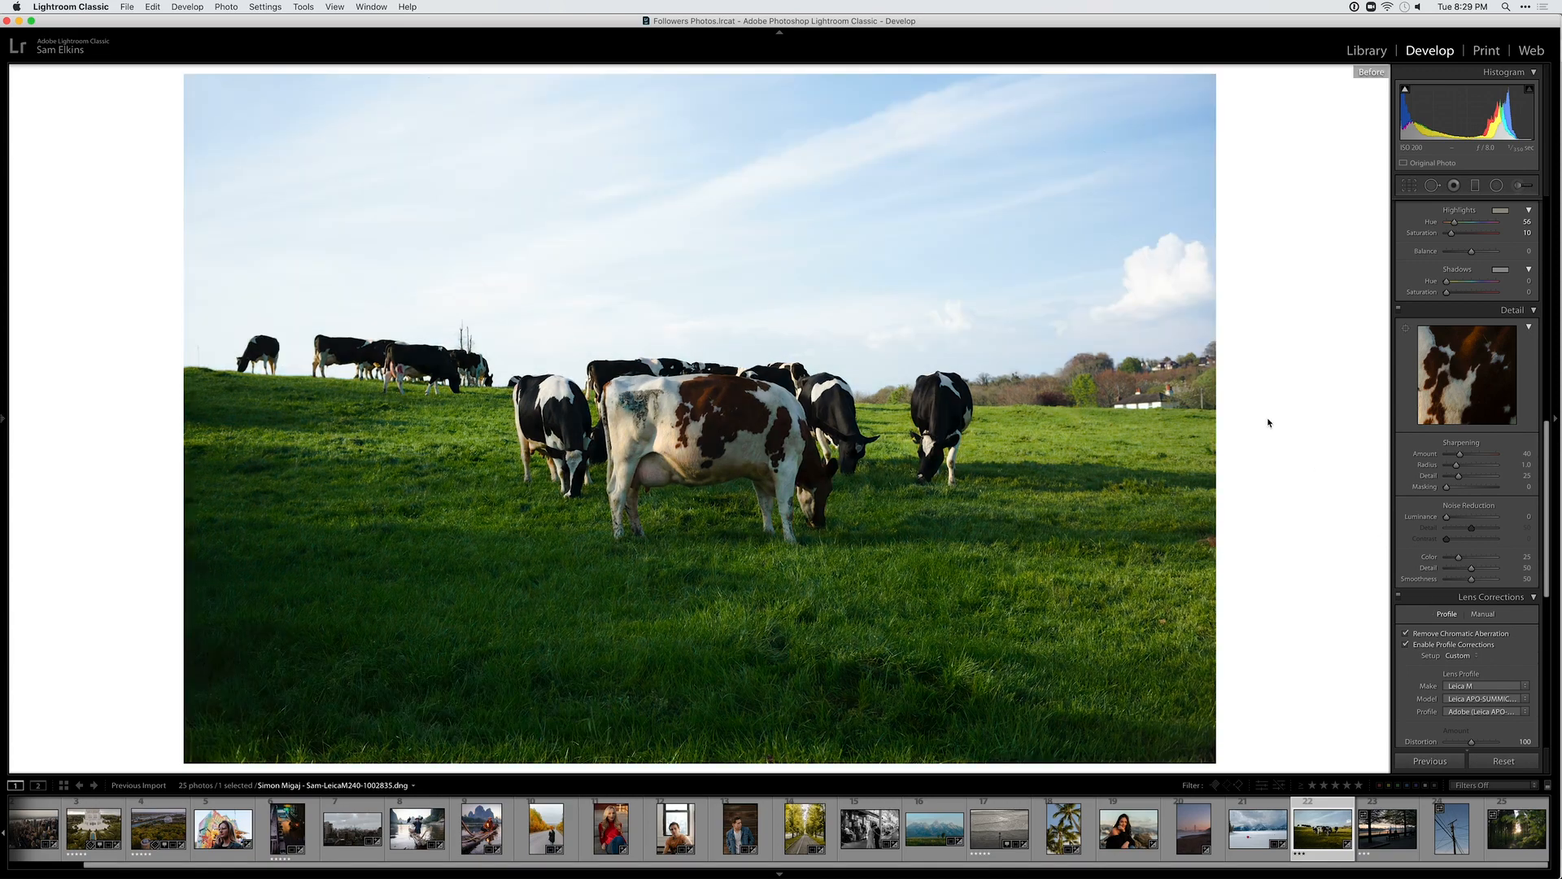
Set the cow pasture photo's Exposure to +0.30 and lower its tone curve Lights to +21
key("backslash")
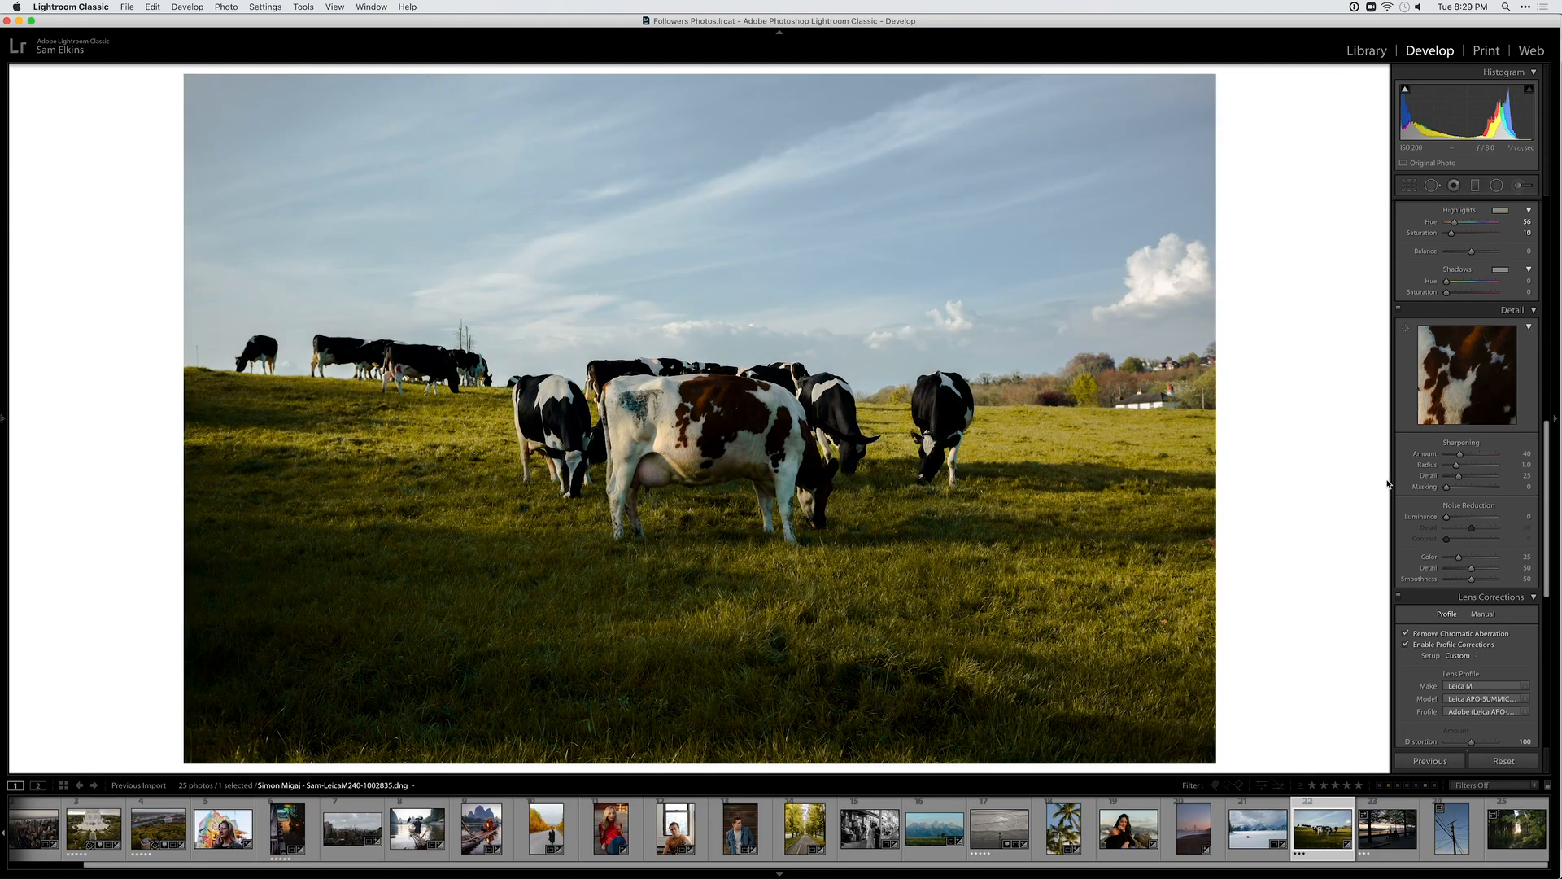
scroll(1413, 399, "up", 10)
left_click_drag(1471, 326, 1471, 330)
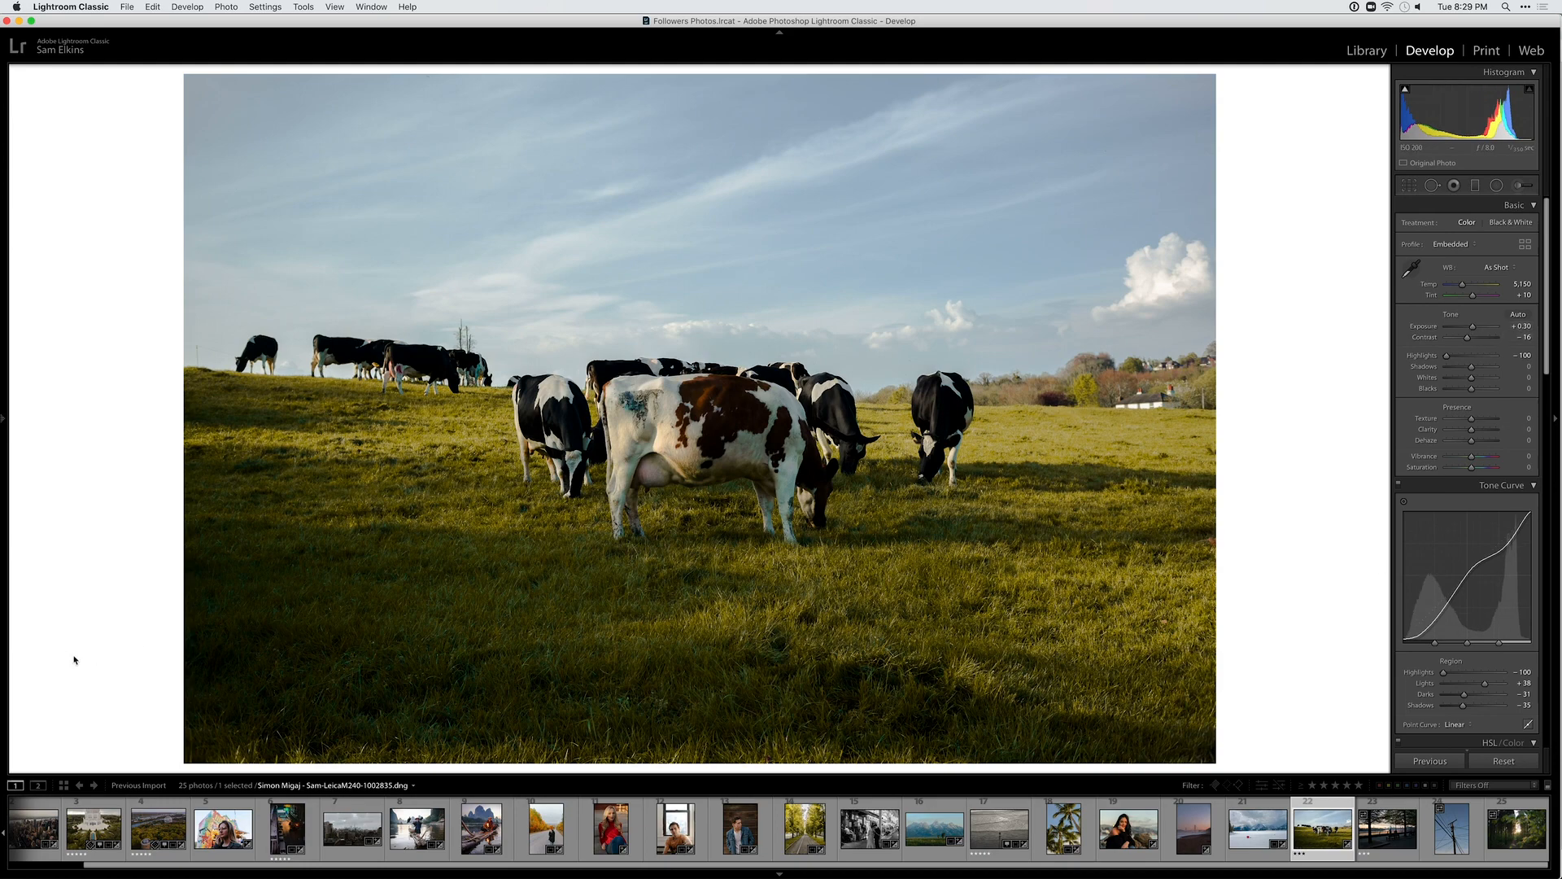
left_click_drag(1484, 684, 1480, 685)
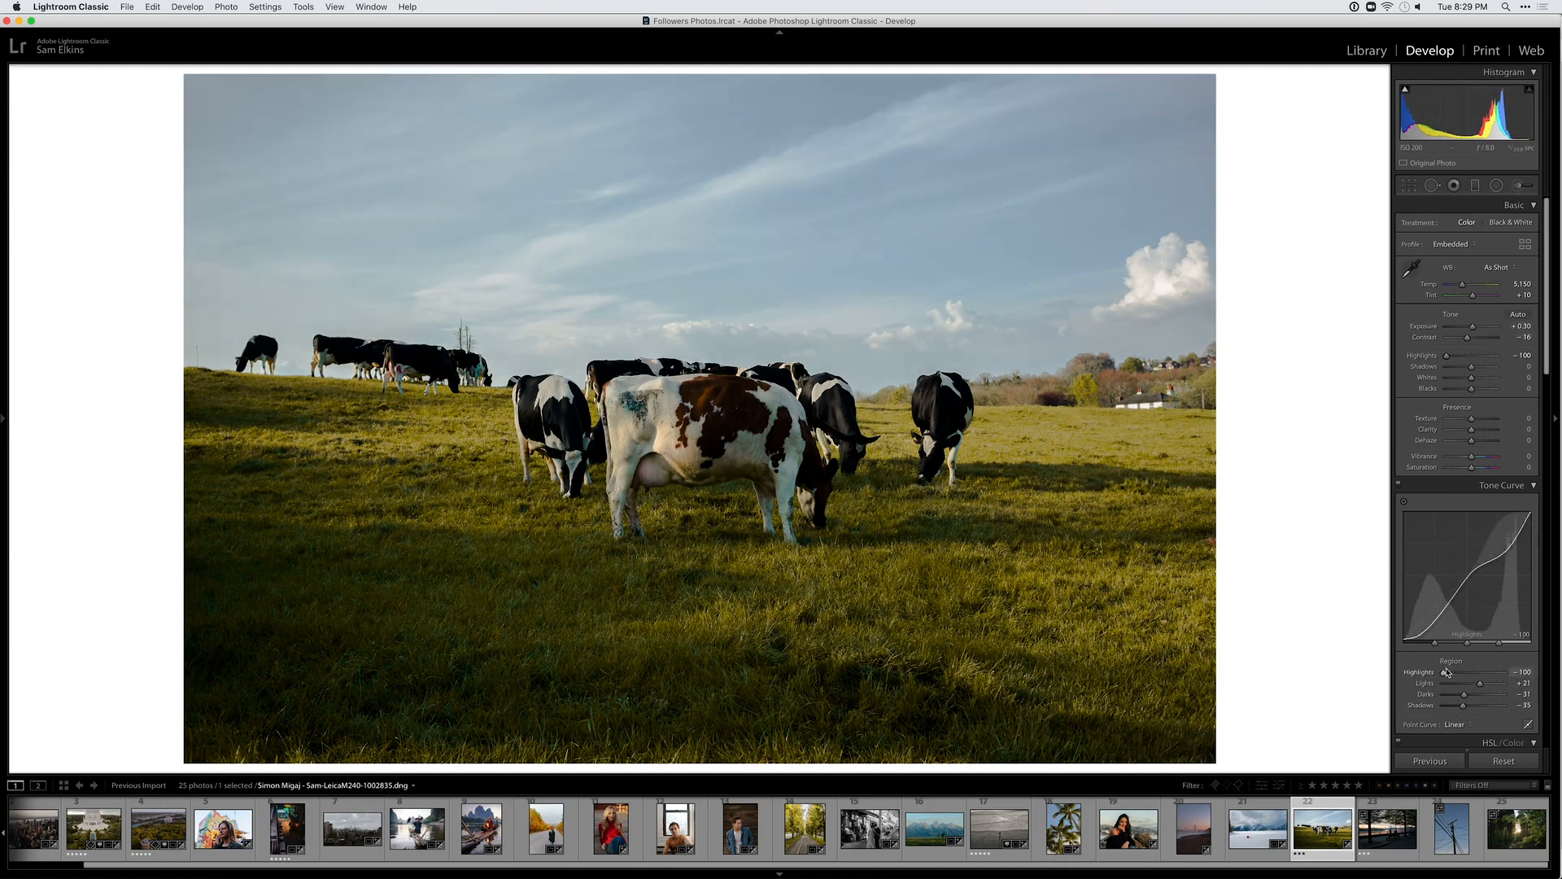
Try an Exposure of +0.50 on the cow pasture photo, compare it with the original, and reduce the exposure again
key("equal")
key("equal")
key("backslash")
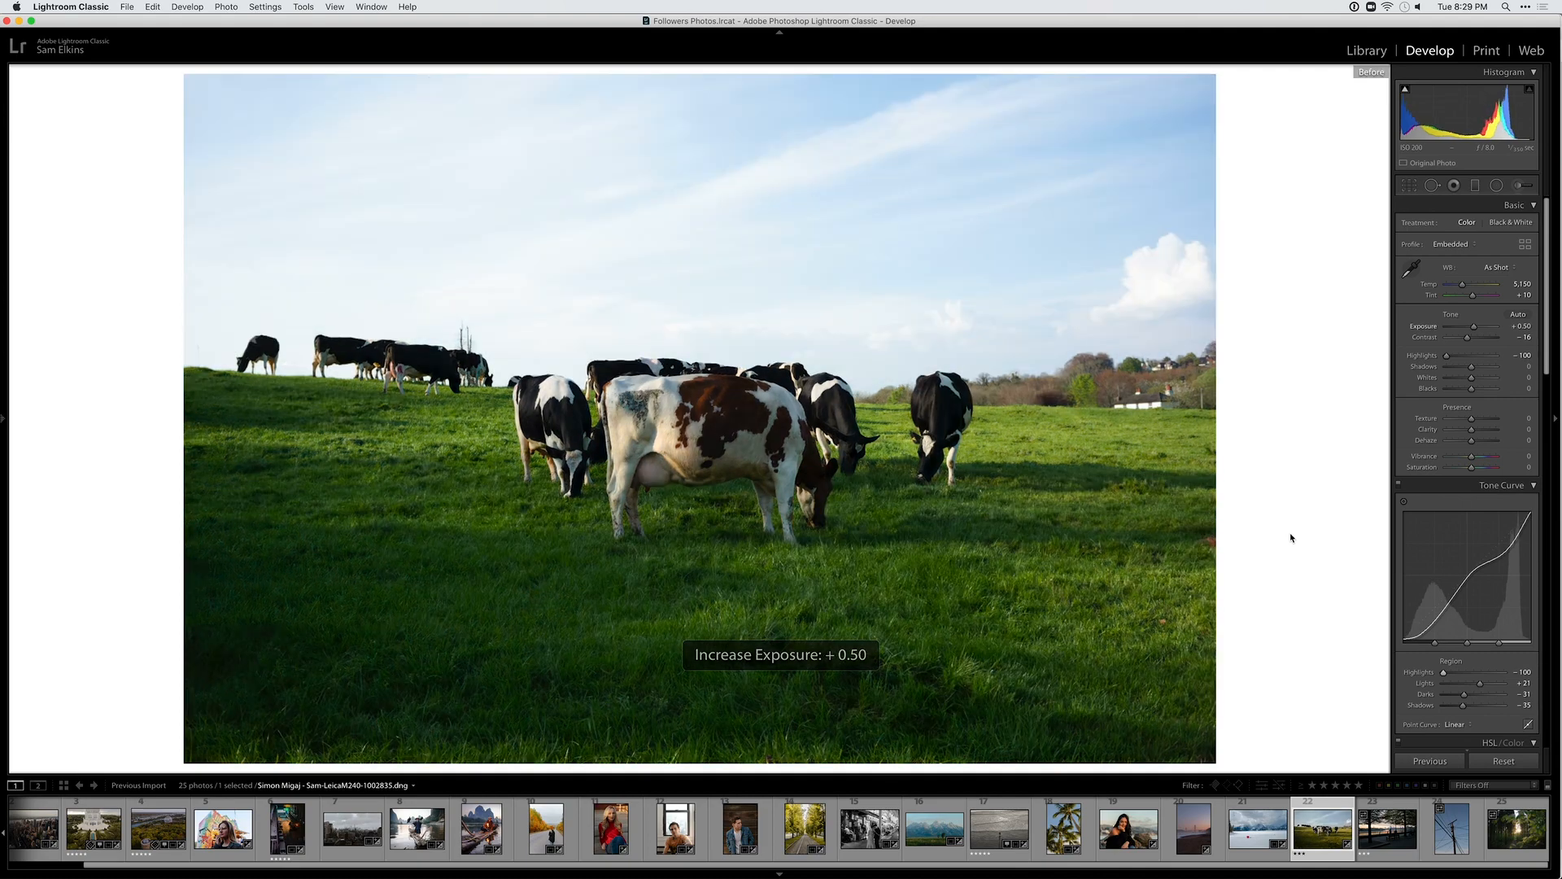
key("backslash")
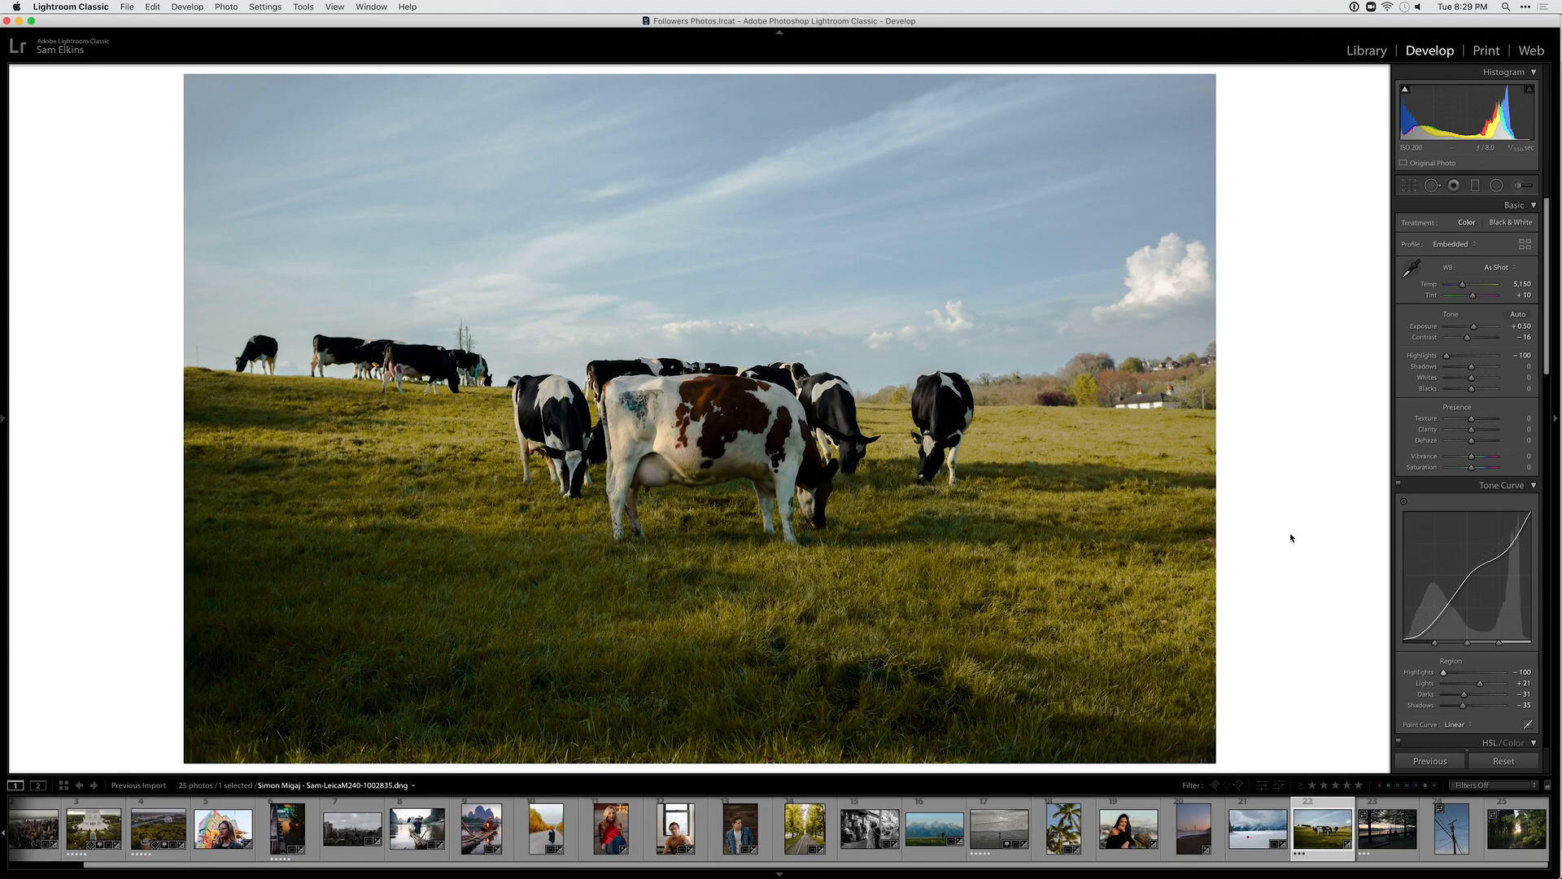
key("minus")
key("minus")
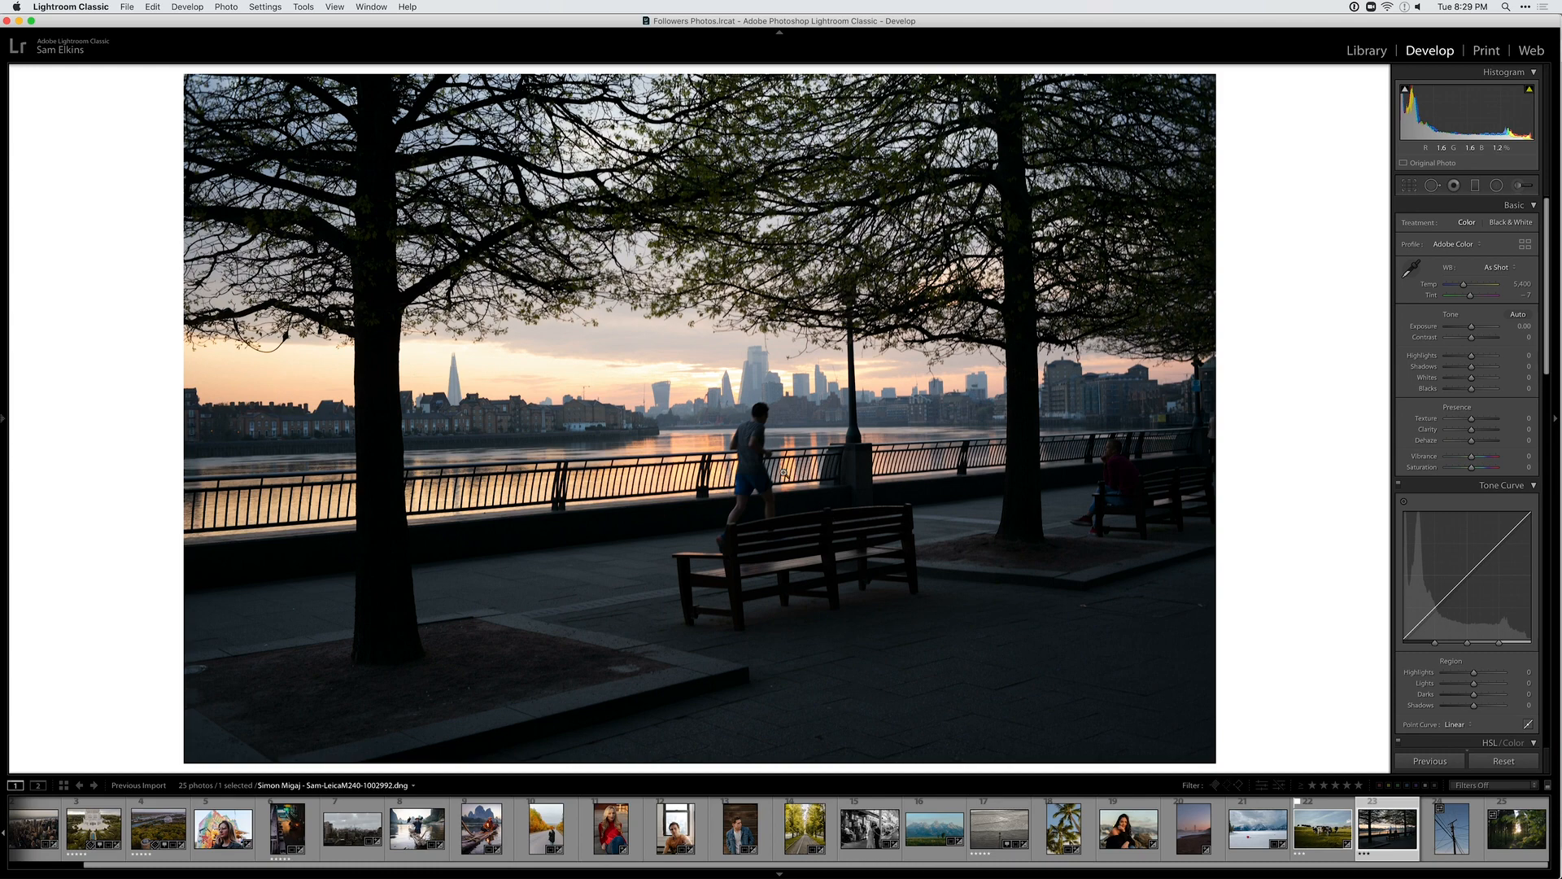
left_click_drag(745, 375, 793, 445)
key("super+shift+v")
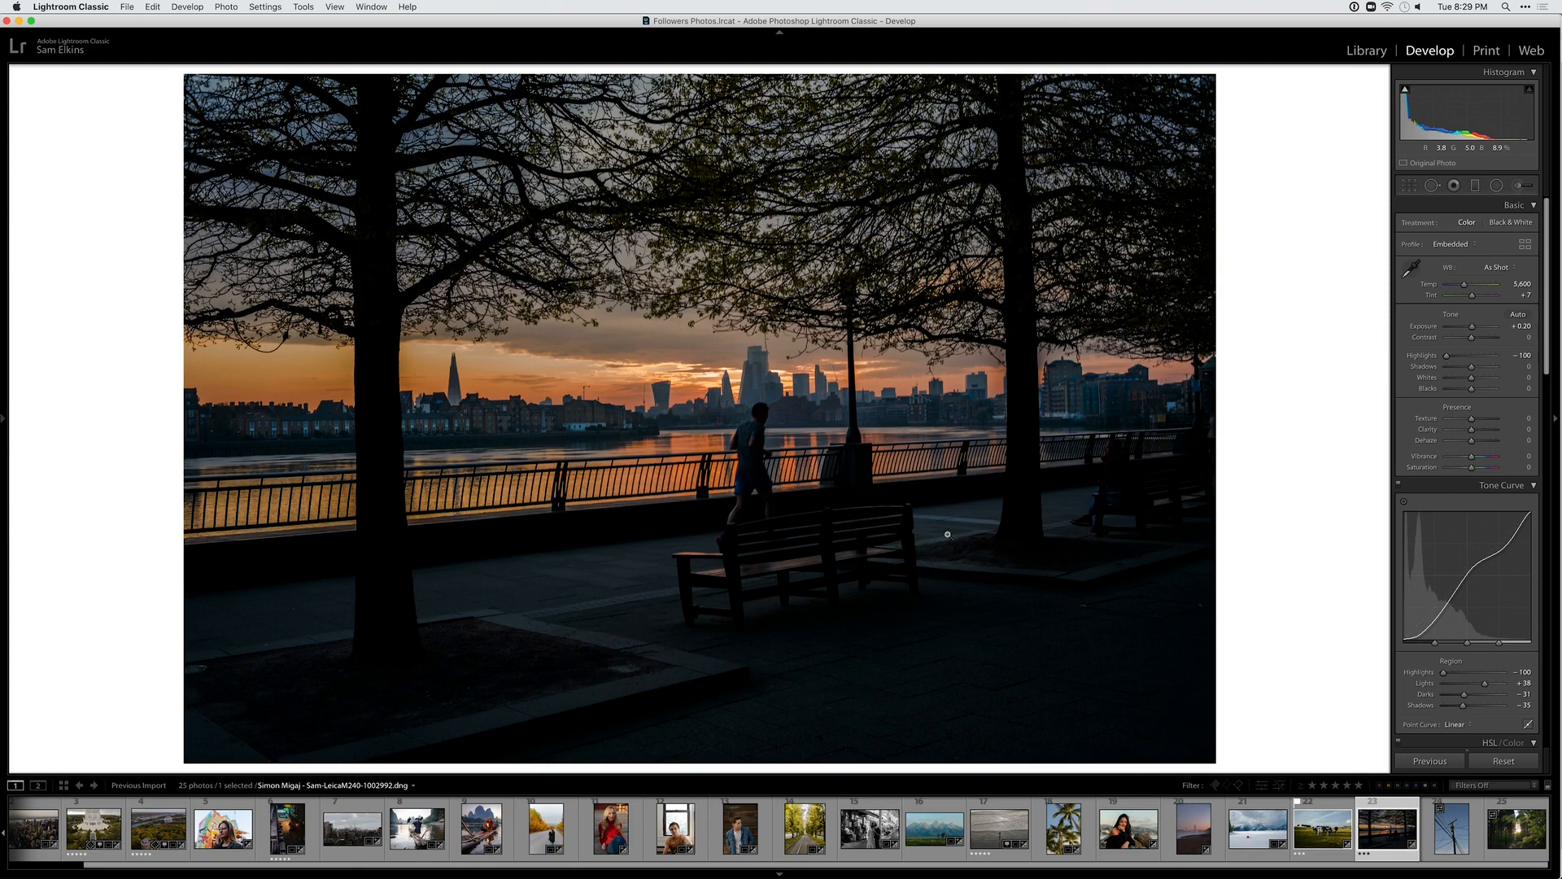
left_click(1503, 761)
Set the riverside photo's curve to Highlights −71, Lights +37, Darks −15, Shadows −15, and basic Exposure −0.30, Contrast −29, Highlights −62, Shadows −13
left_click_drag(1474, 672, 1469, 709)
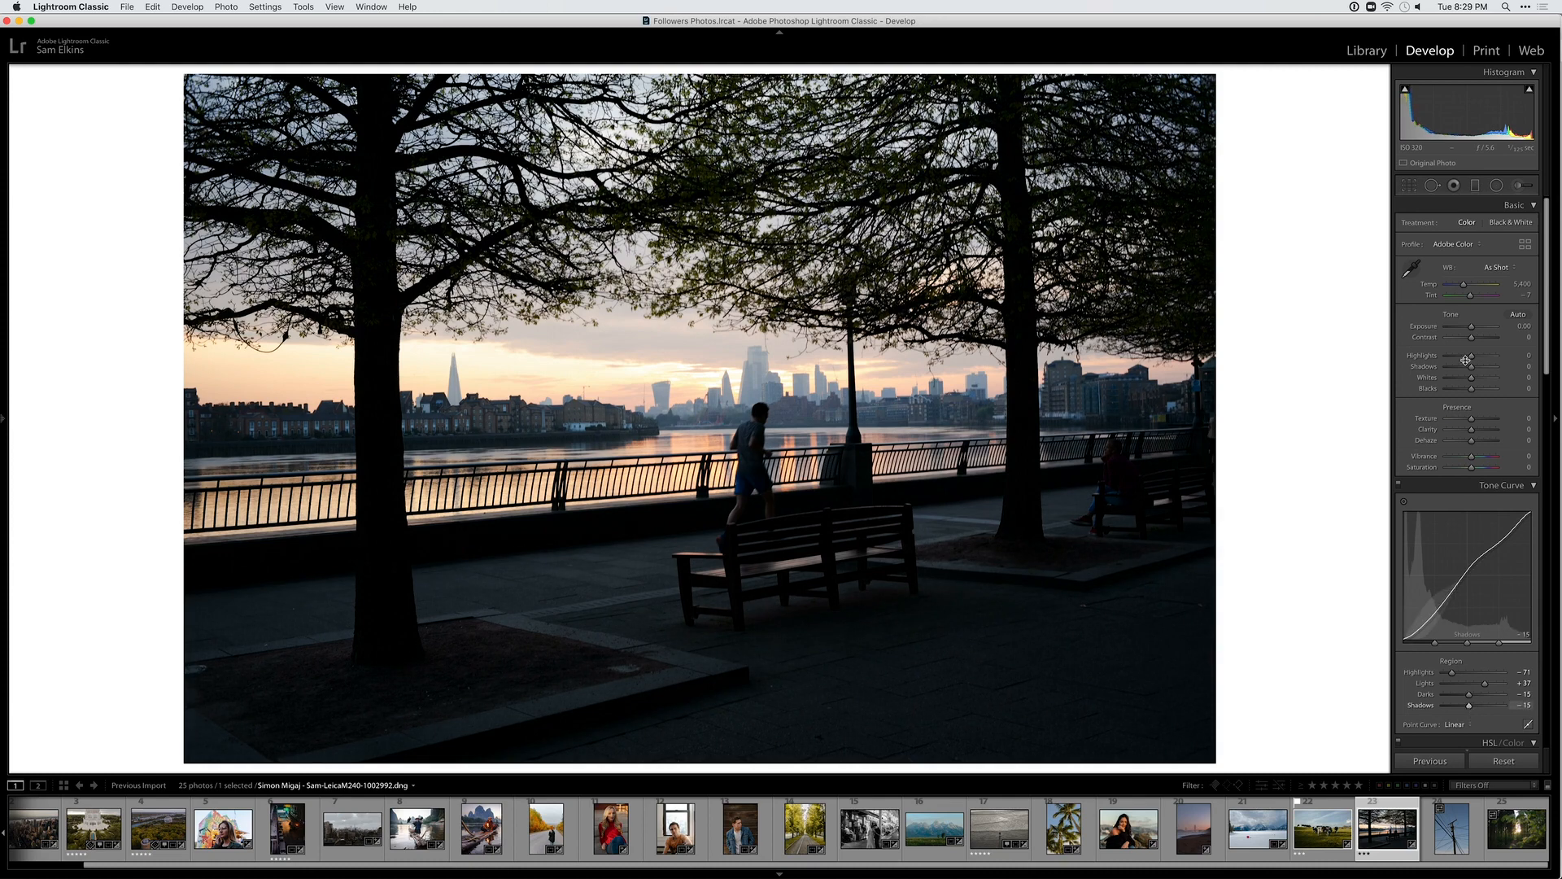
mouse_move(1455, 361)
left_mouse_down()
mouse_move(1434, 361)
mouse_move(1459, 365)
mouse_move(1468, 341)
left_mouse_up()
Straighten the riverside sunset photo to an angle of 0.81 and check the skyline up close
key("r")
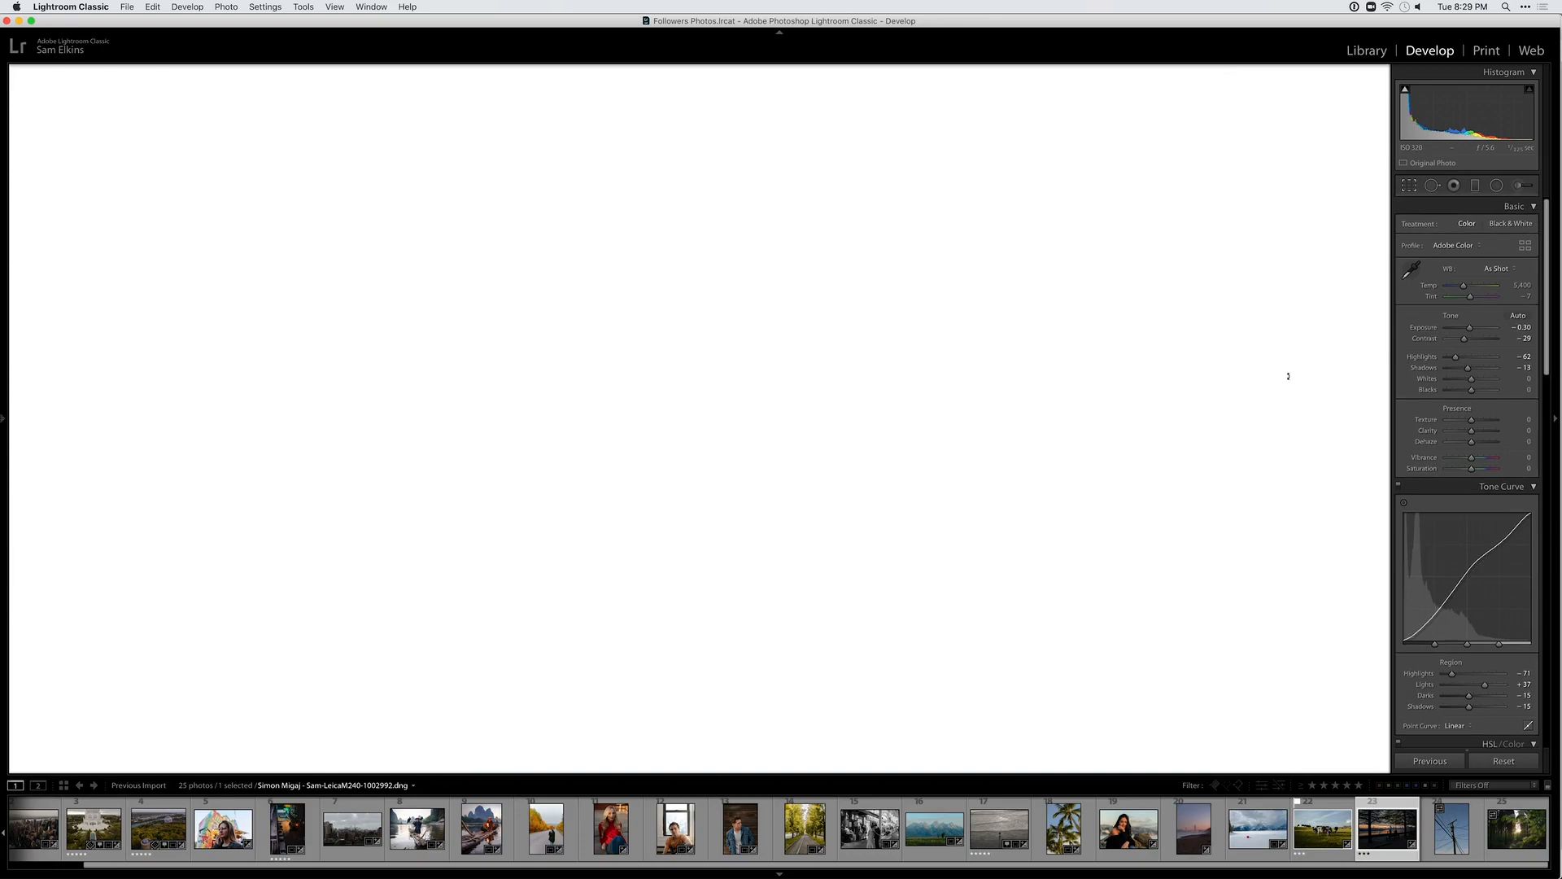
left_click_drag(1288, 376, 1296, 397)
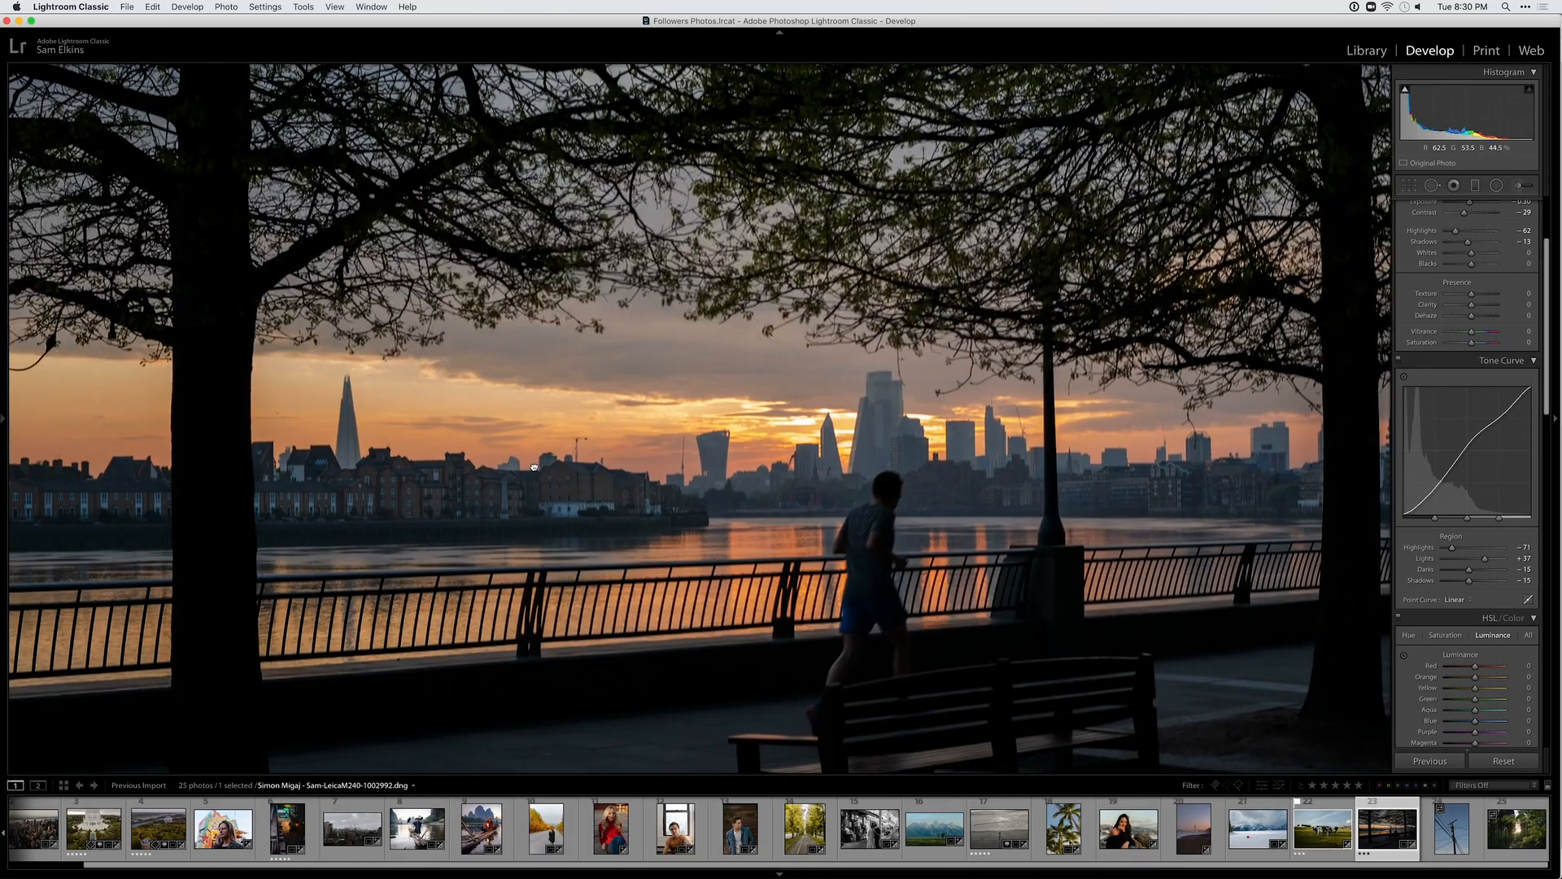
left_click(533, 466)
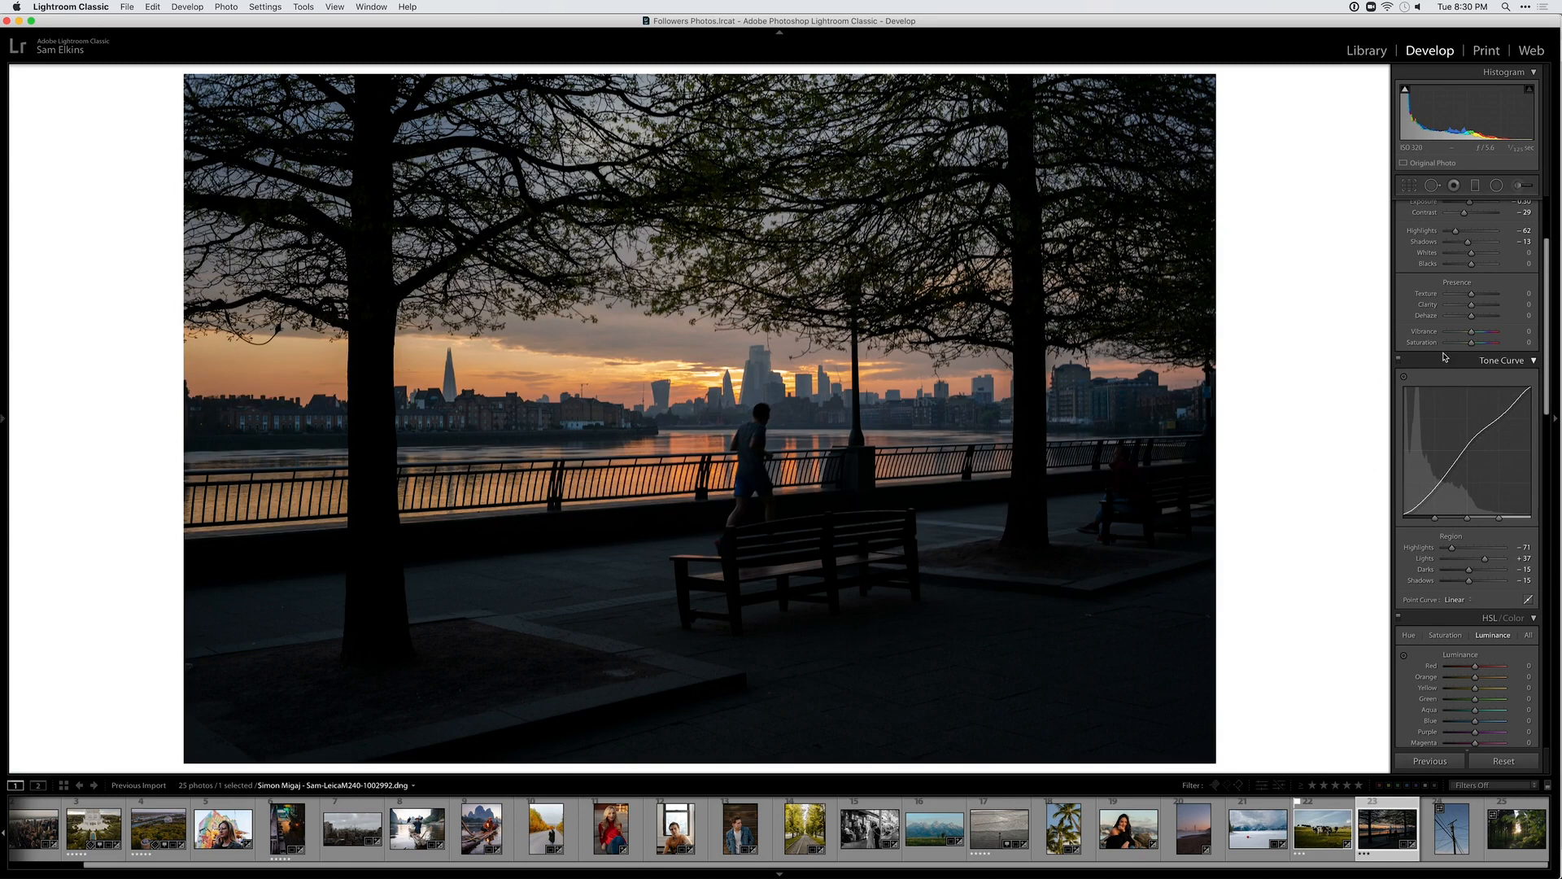
Warm the riverside photo to Temp 5,822 and split-tone its shadows with Hue 48 and Saturation 12, comparing the edit with the original
scroll(1405, 371, "up", 5)
left_click_drag(1469, 369, 1473, 369)
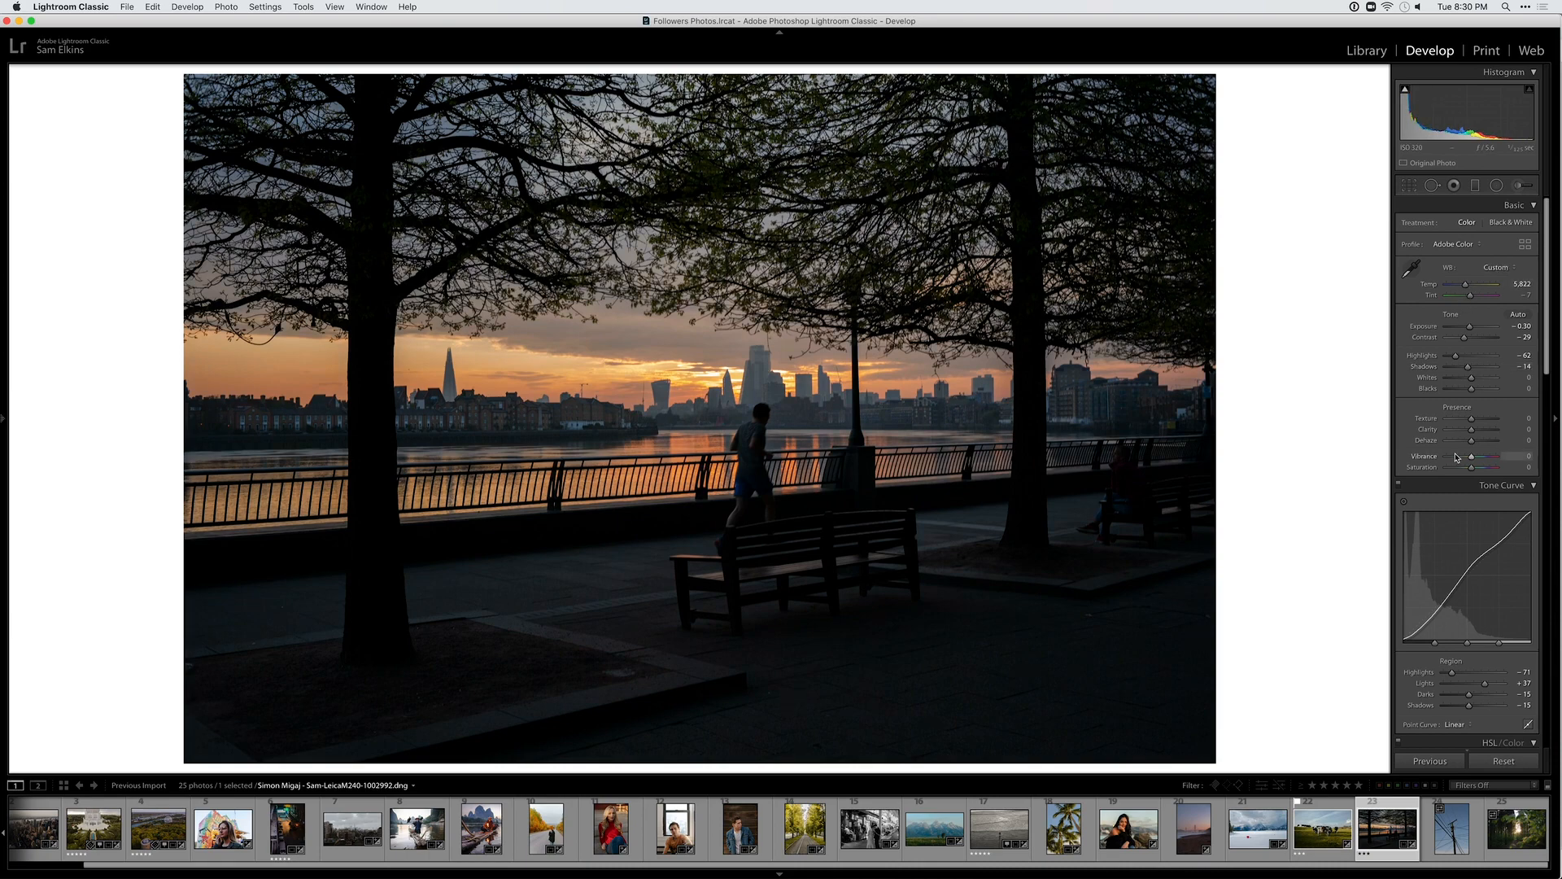
scroll(1425, 286, "down", 10)
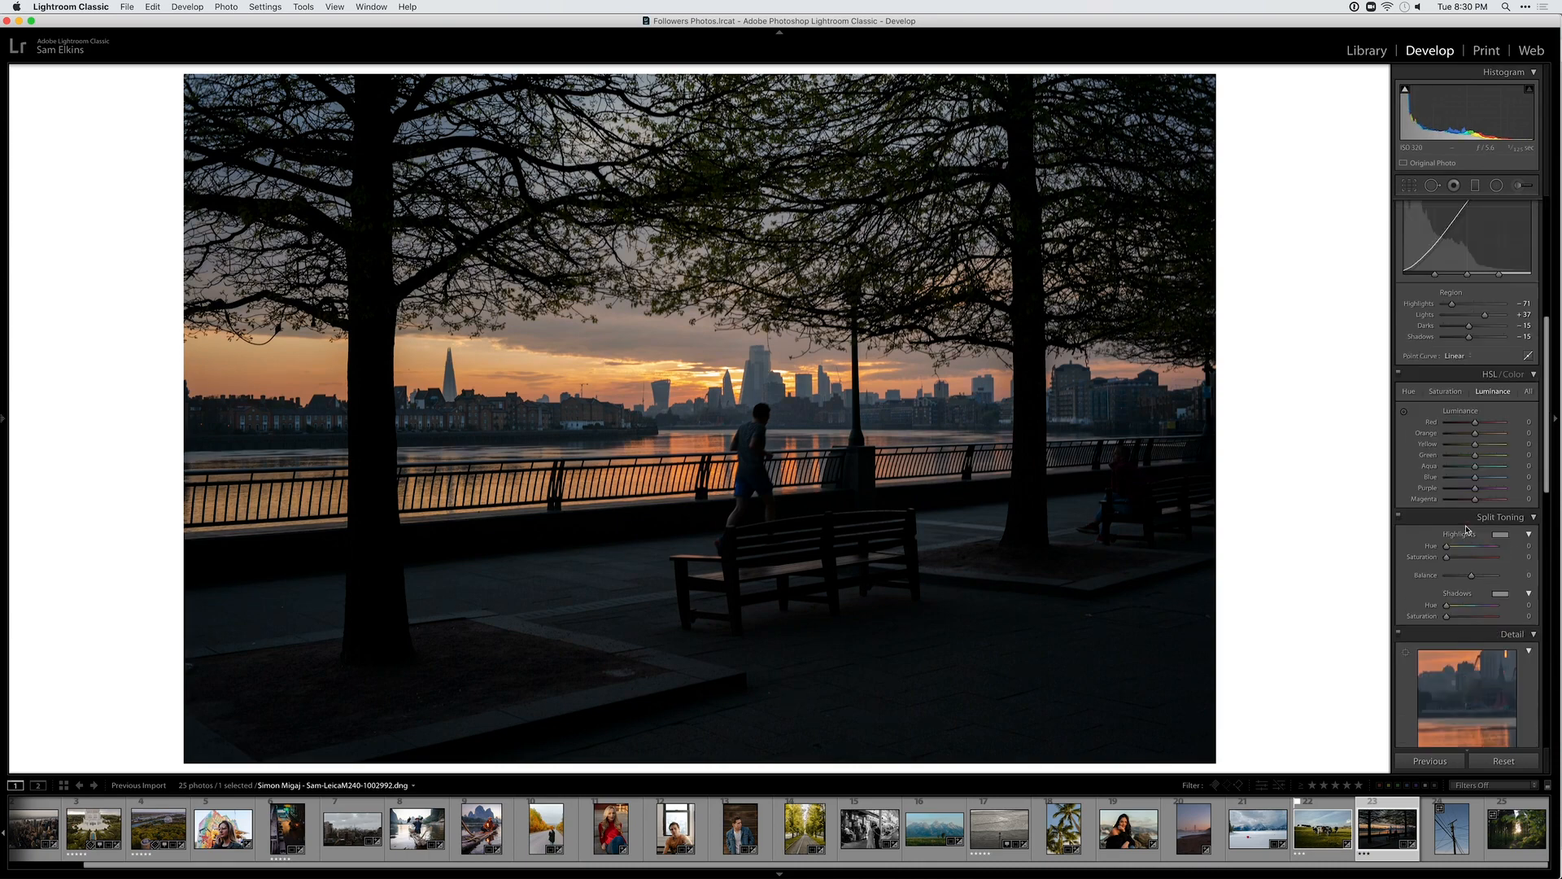
left_click(1503, 572)
left_click_drag(1319, 579, 1282, 567)
left_click(1291, 502)
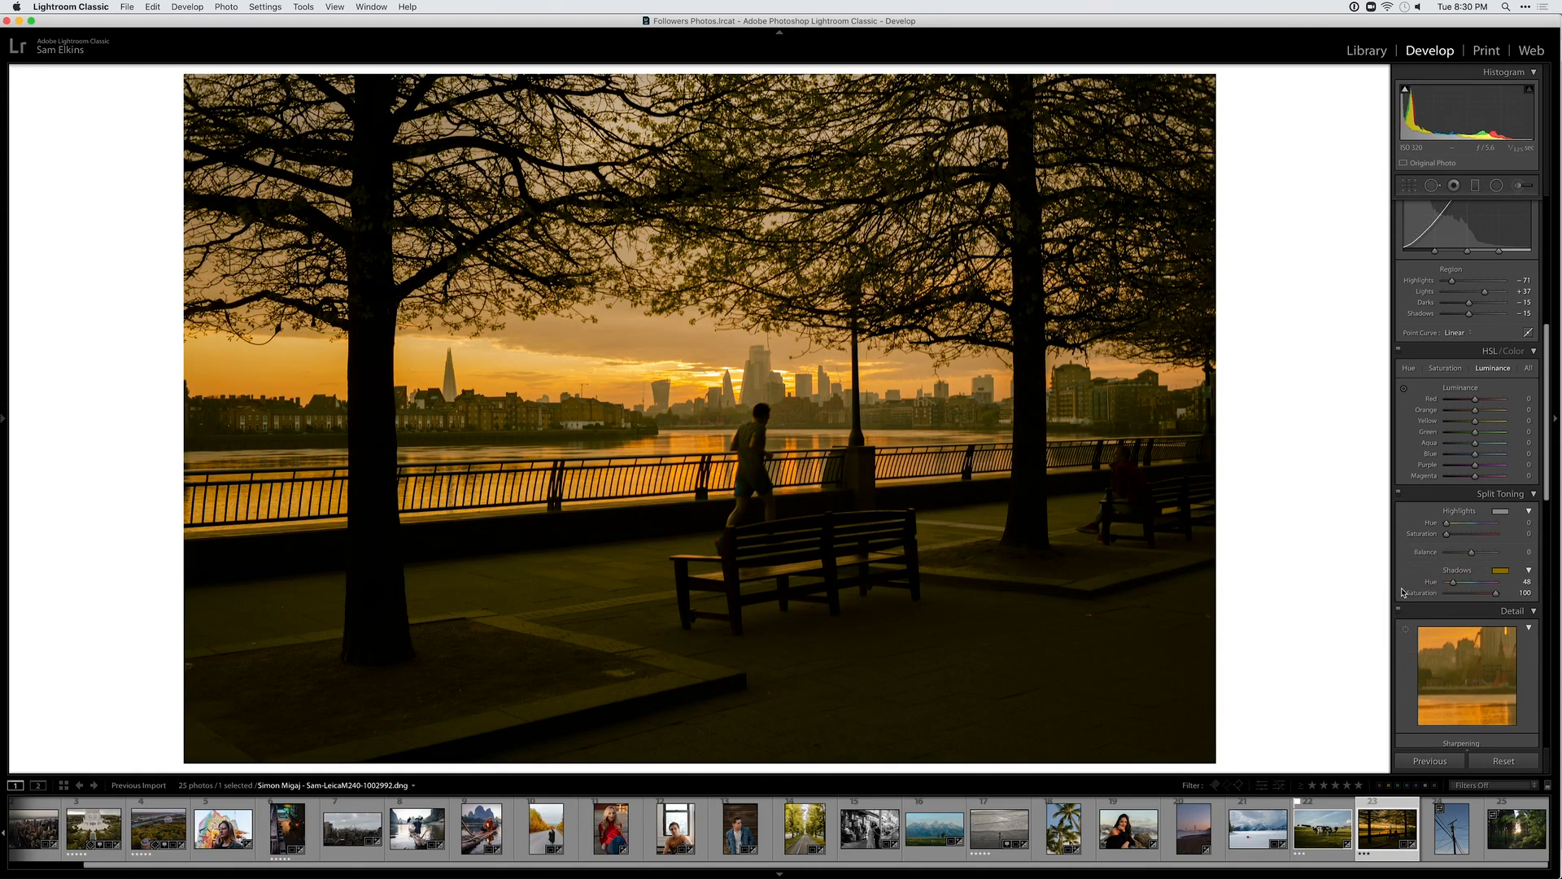
left_click_drag(1444, 594, 1454, 598)
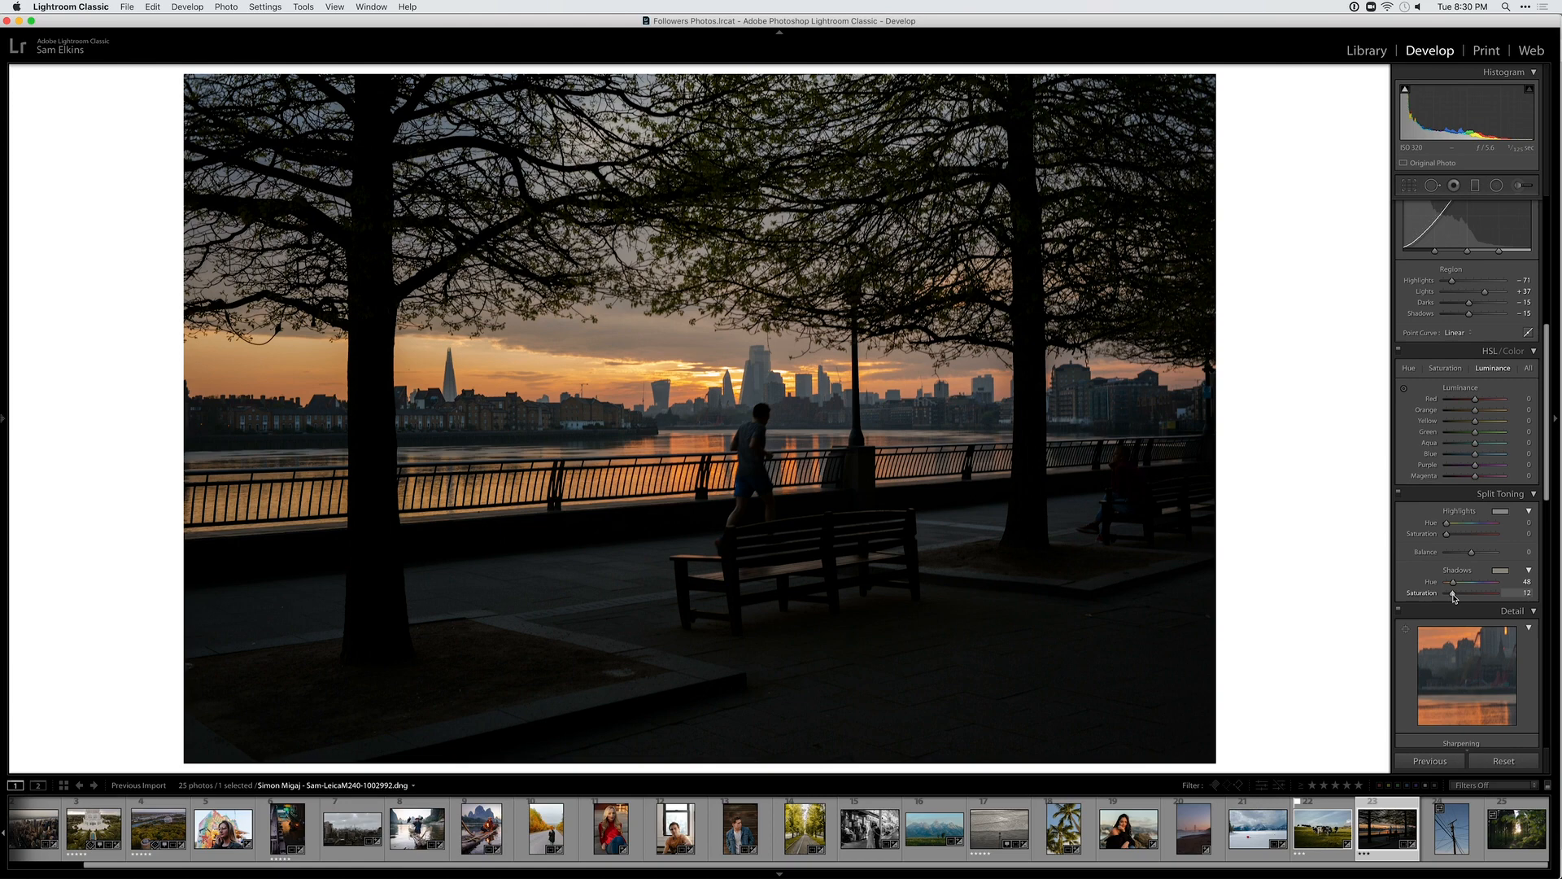
key("backslash")
key("backslash")
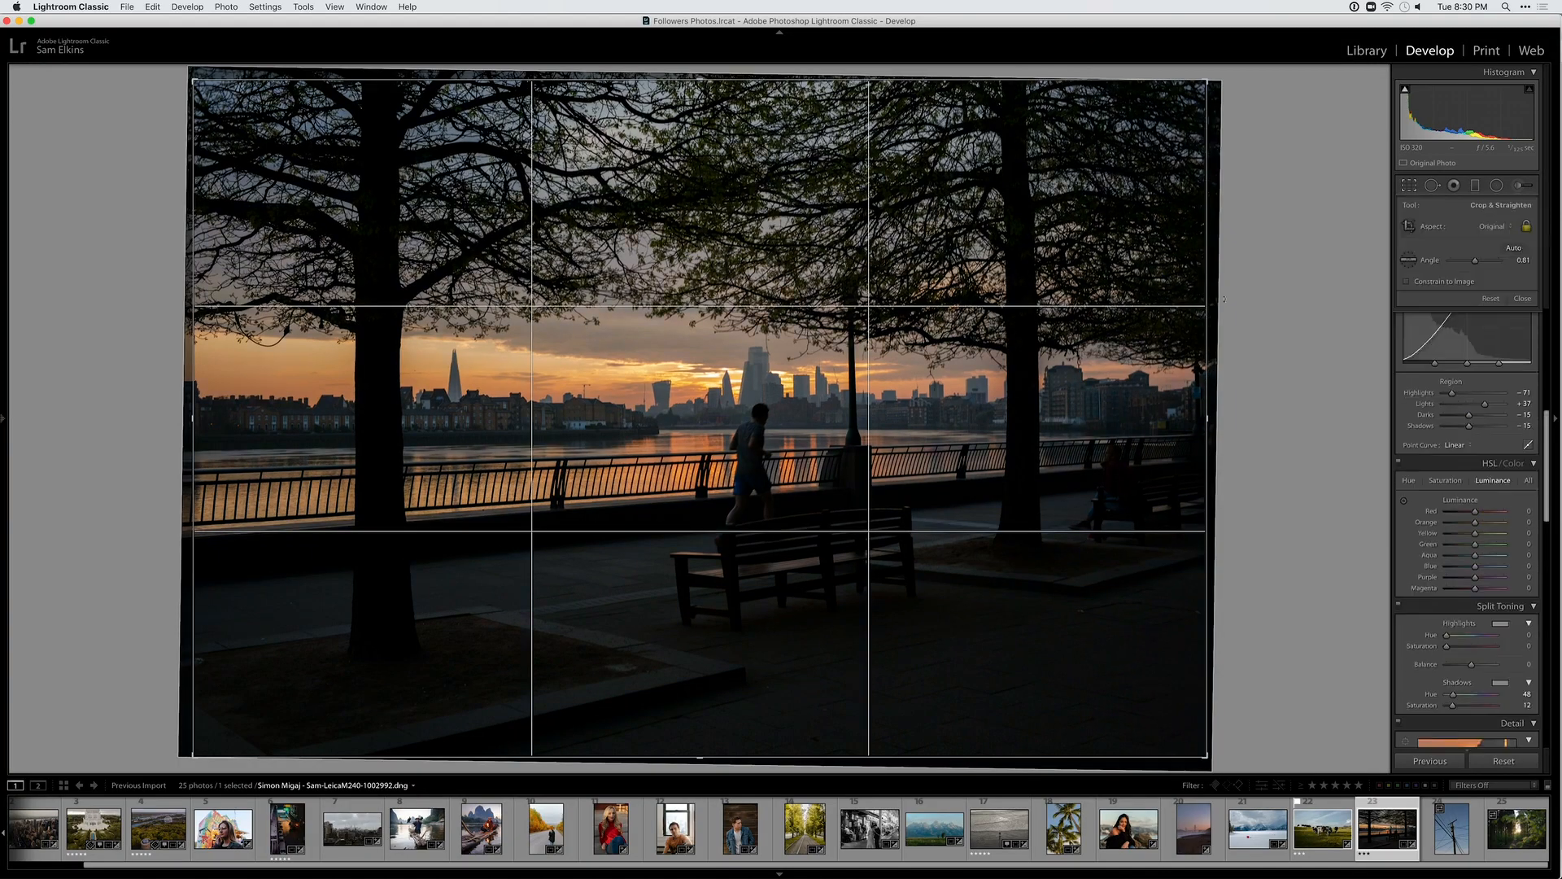
Crop the riverside photo to the 4 x 5 / 8 x 10 aspect ratio
left_click(1499, 227)
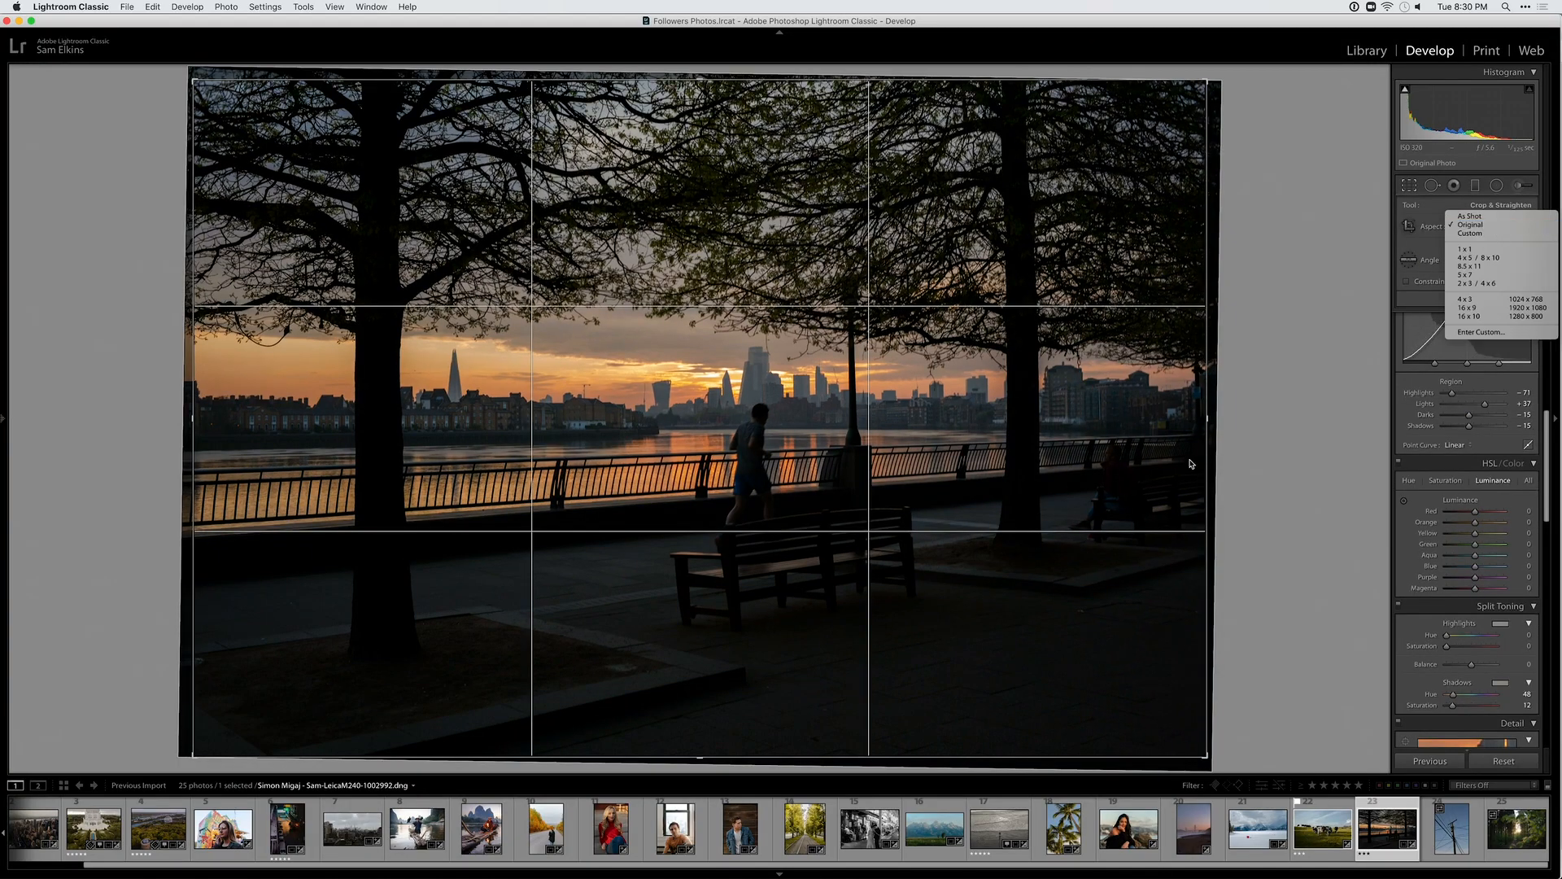
left_click(1479, 257)
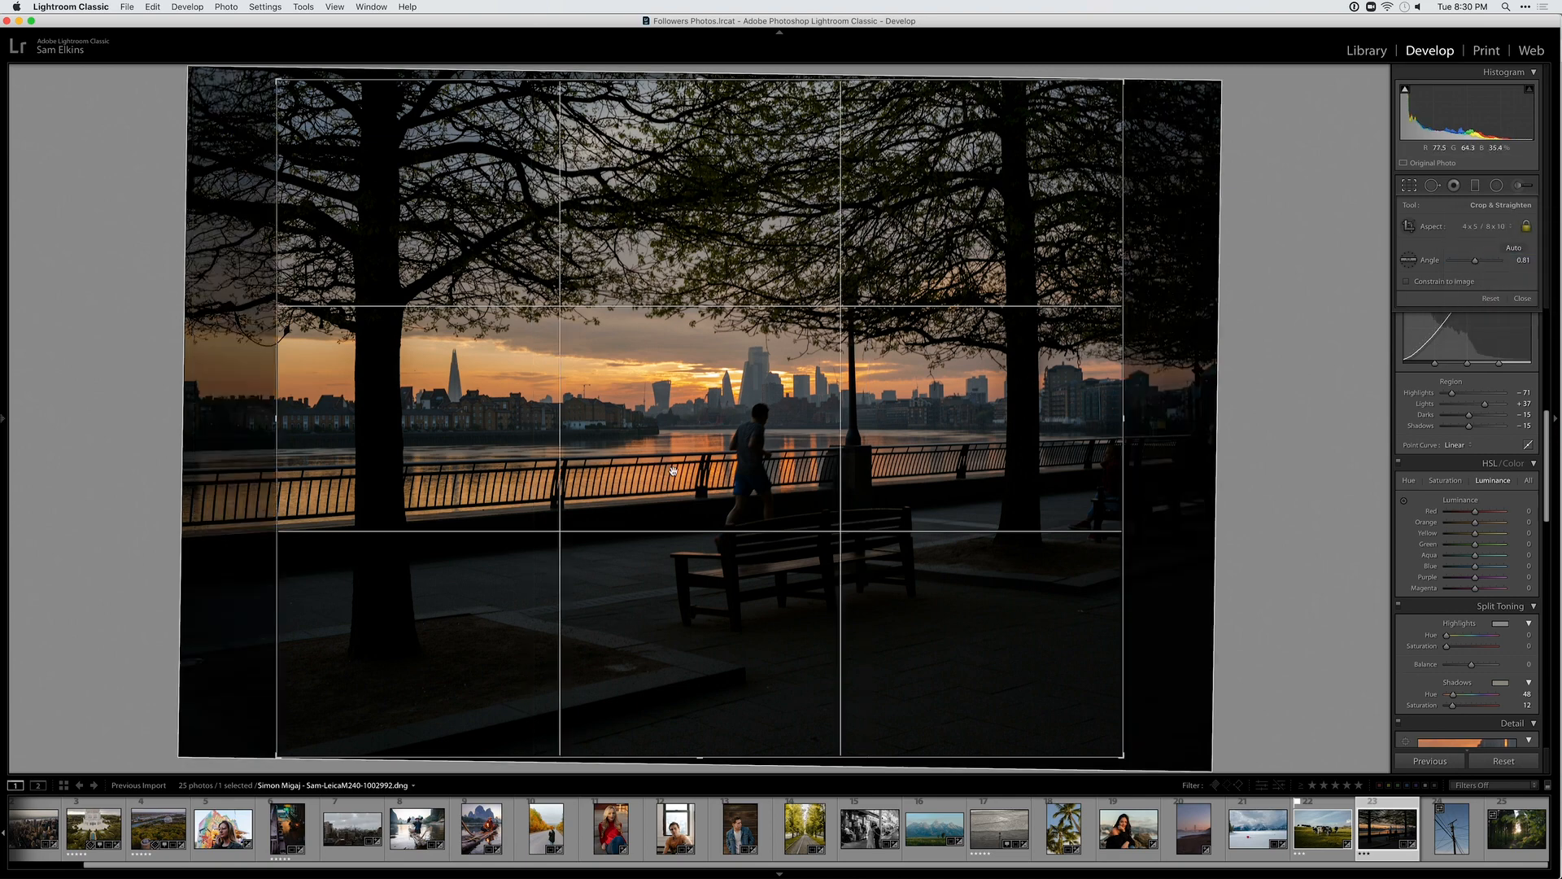
key("Return")
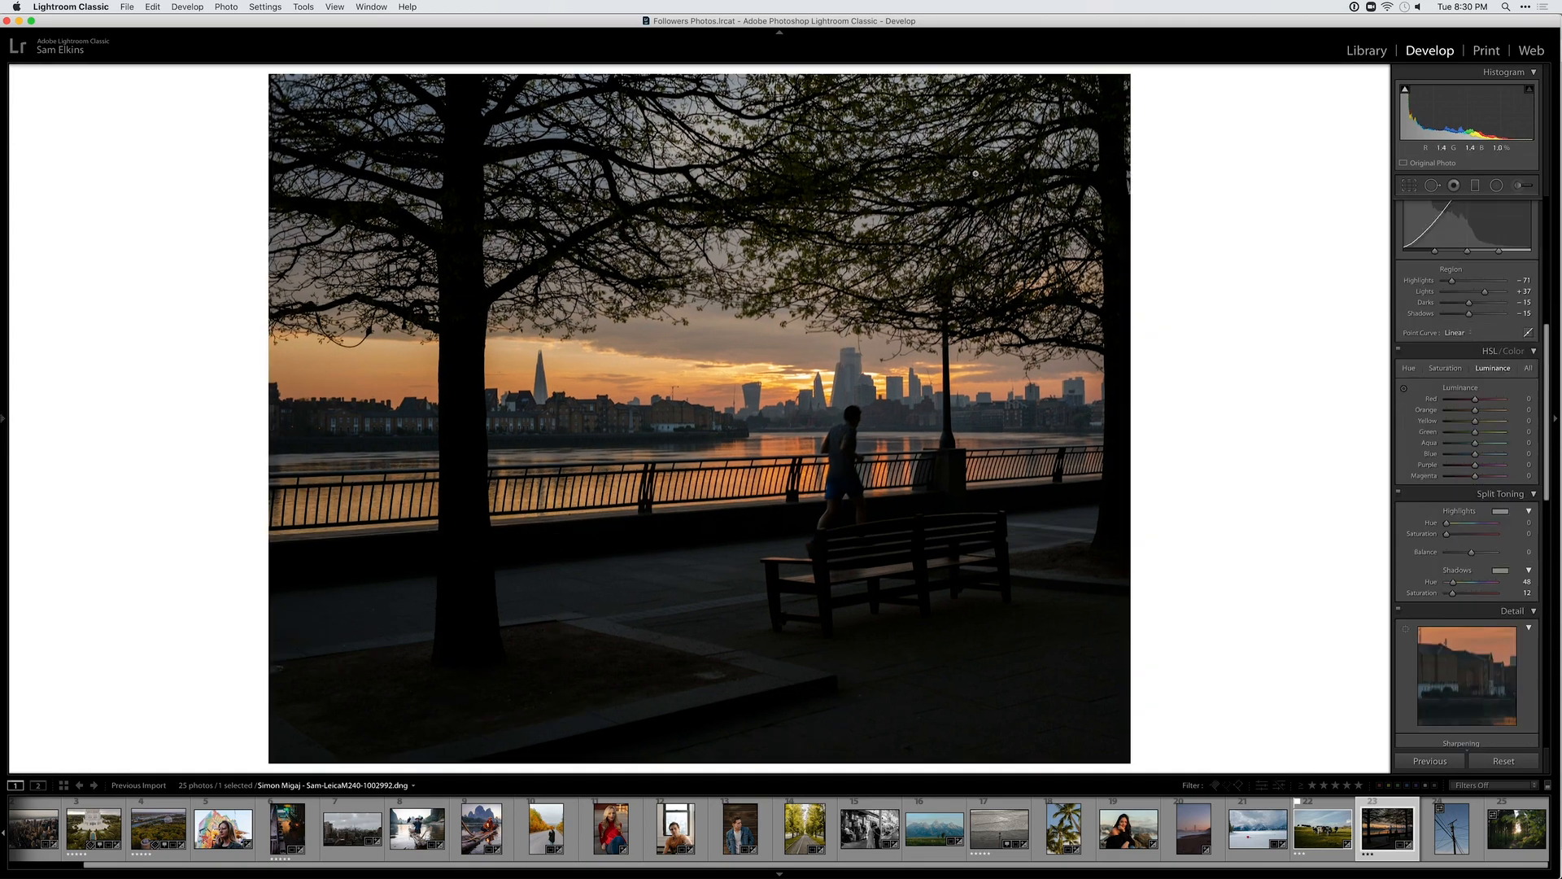
Raise the riverside photo's Shadows to +65, set its Exposure to −0.50, and compare the edit side by side with the original
key("=")
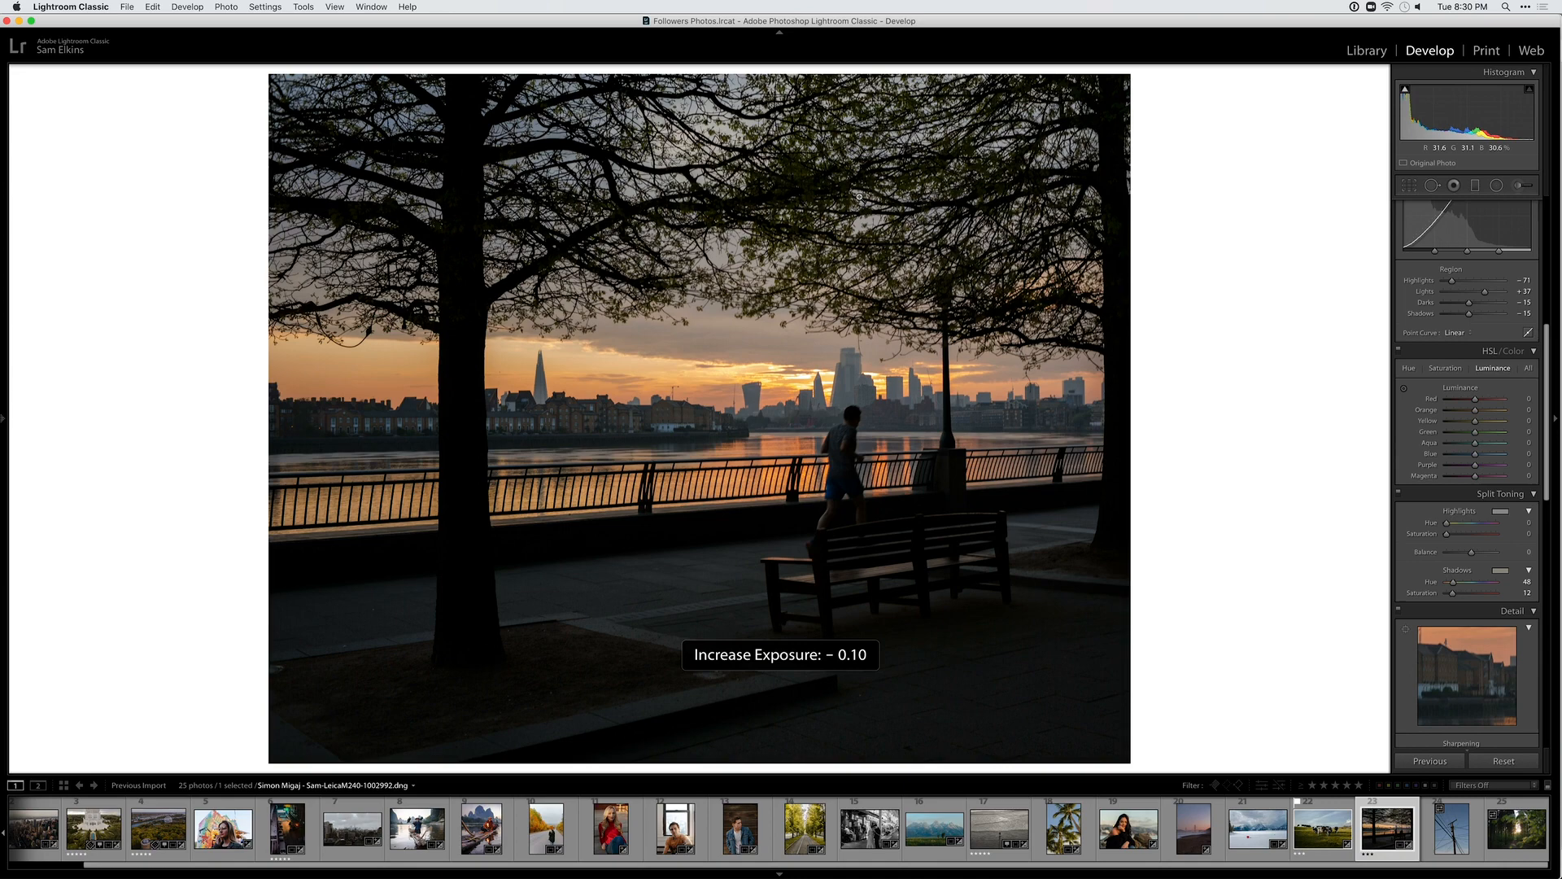
scroll(1456, 413, "up", 10)
left_click_drag(1467, 369, 1470, 331)
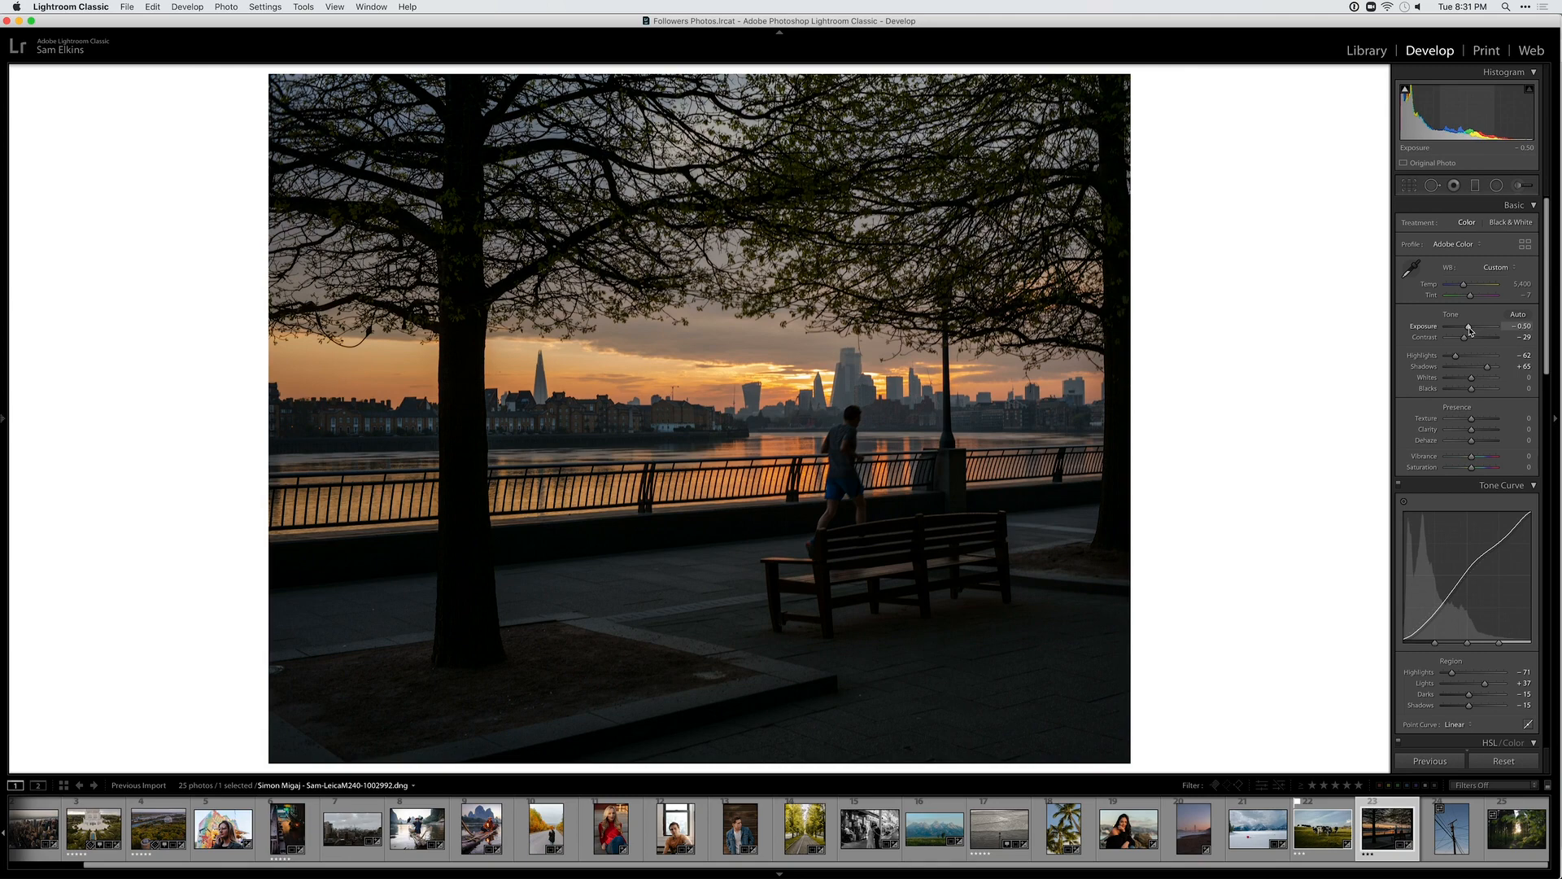
key("y")
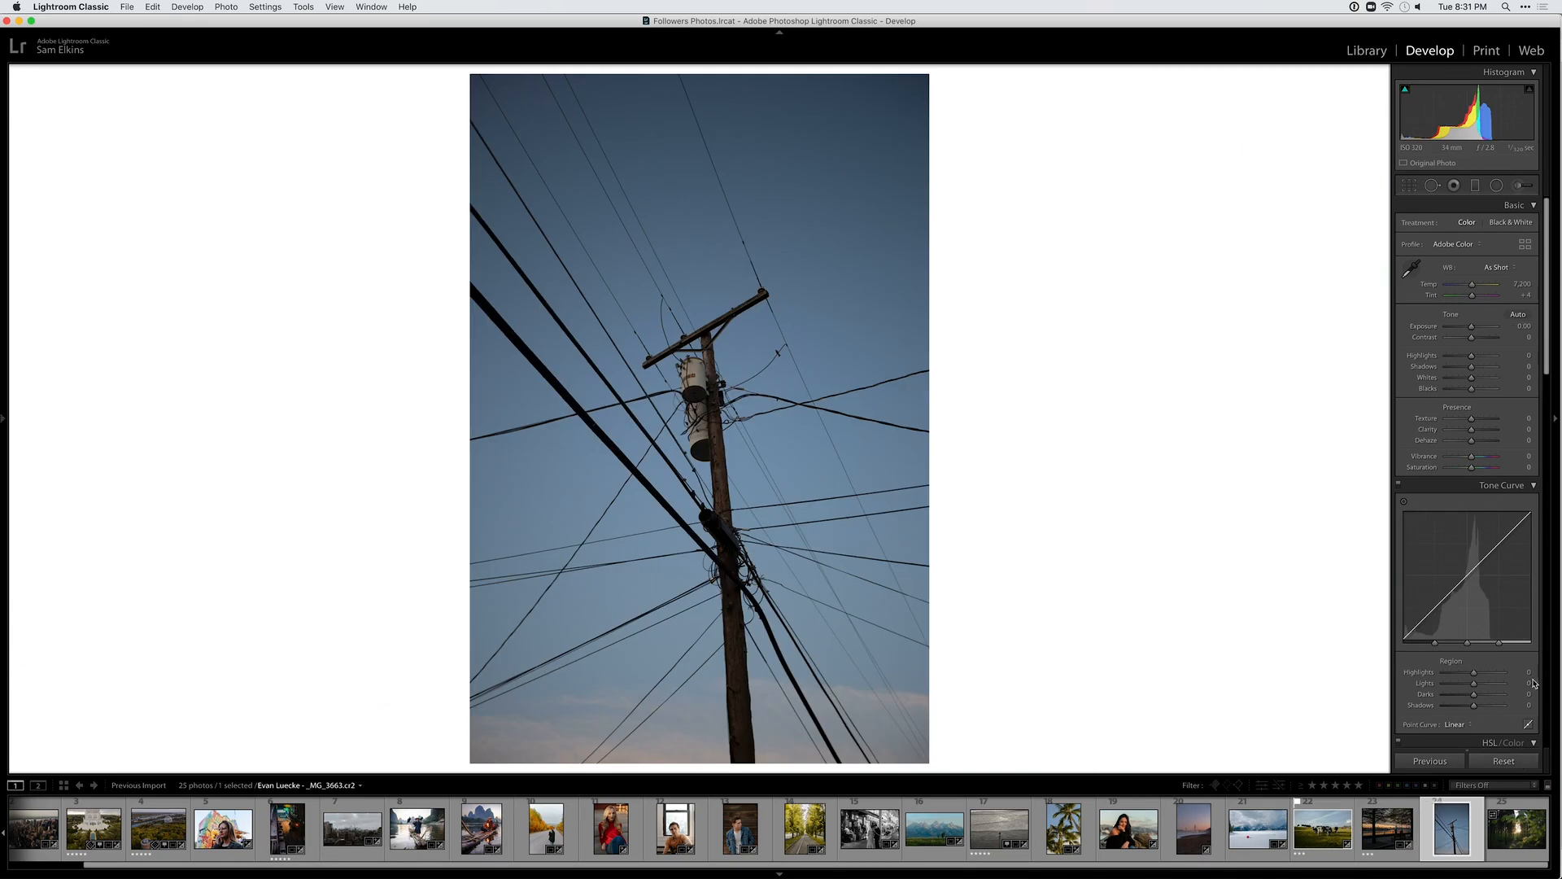
Set the utility pole photo's tone curve to Highlights −100, Lights +41, Darks −24 and Shadows −19, and enable chromatic aberration removal and profile corrections
left_click_drag(1474, 672, 1467, 705)
scroll(1465, 705, "down", 8)
scroll(1465, 704, "down", 7)
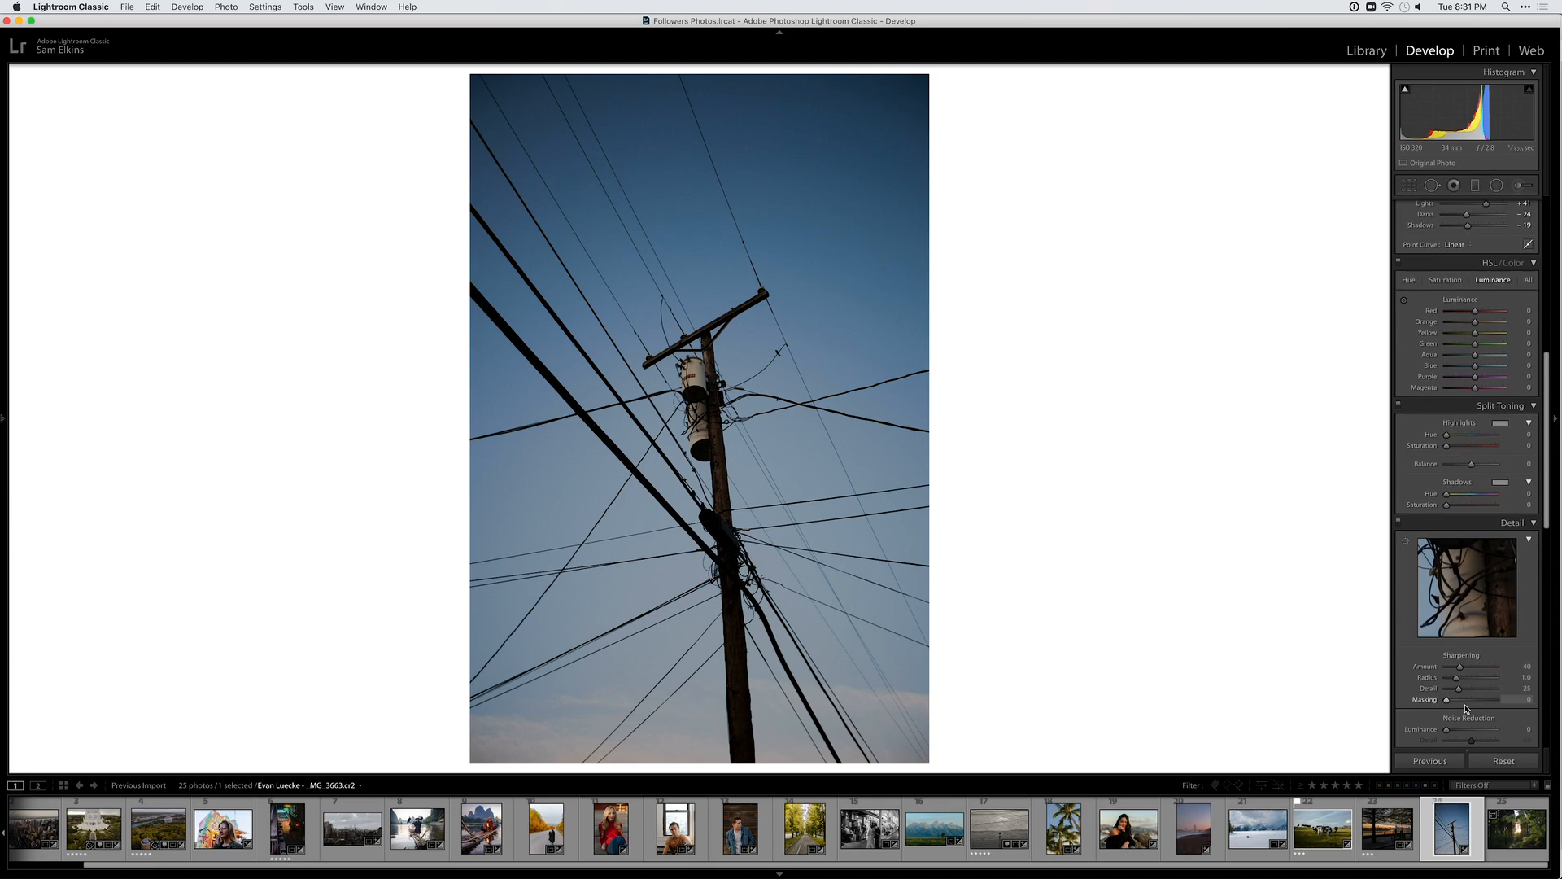
left_click(1454, 721)
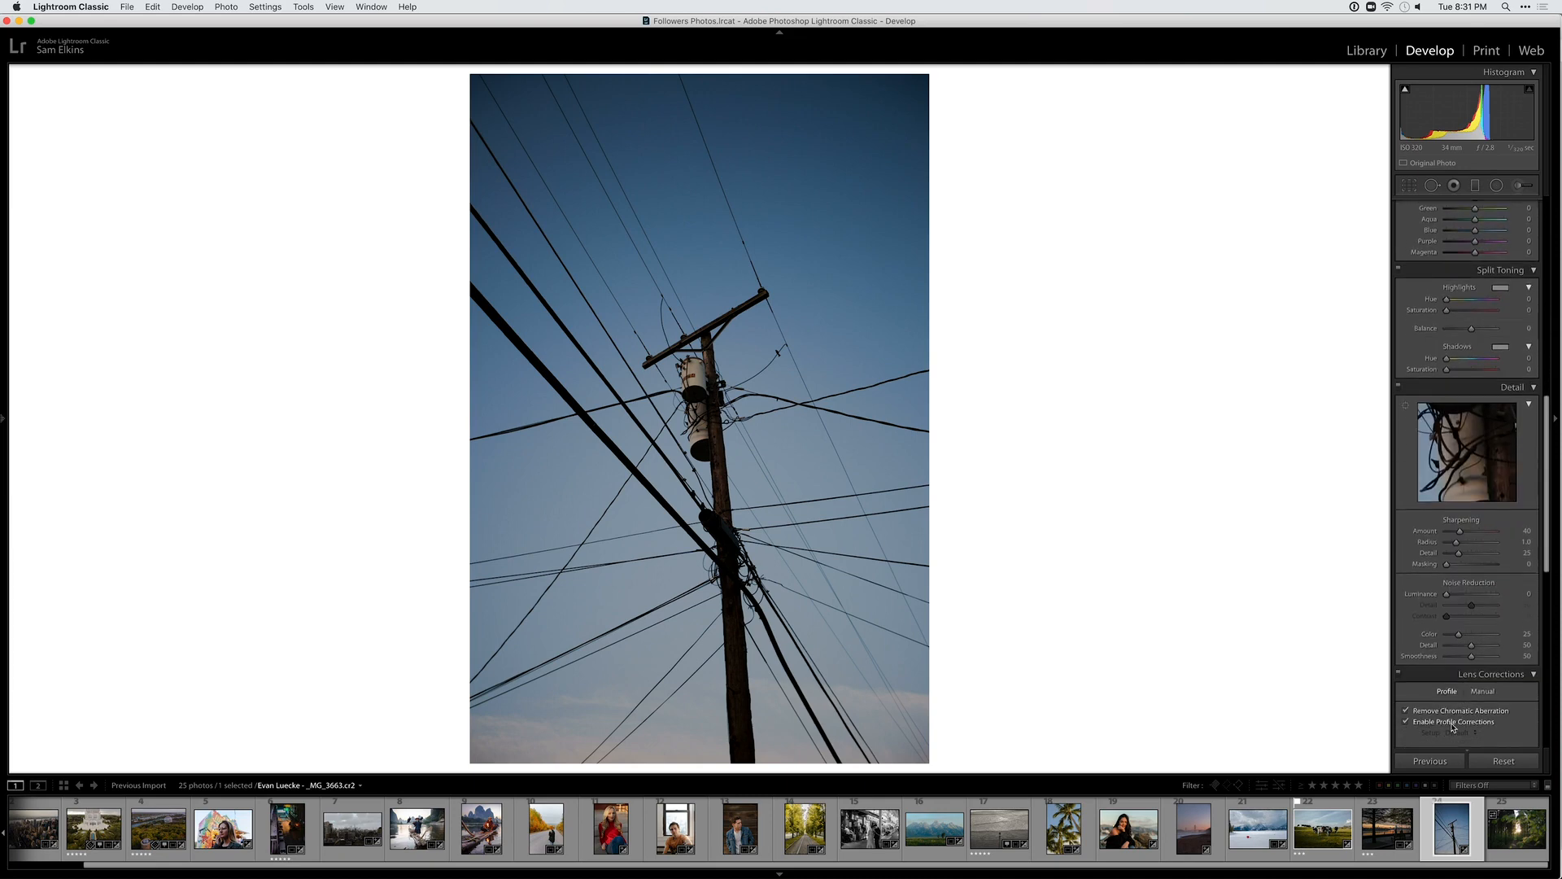
Set the utility pole photo's Highlights to −100, Shadows to +79 and Exposure to +1.05, and compare the edit with the original
scroll(1476, 407, "up", 15)
left_click_drag(1471, 366, 1477, 328)
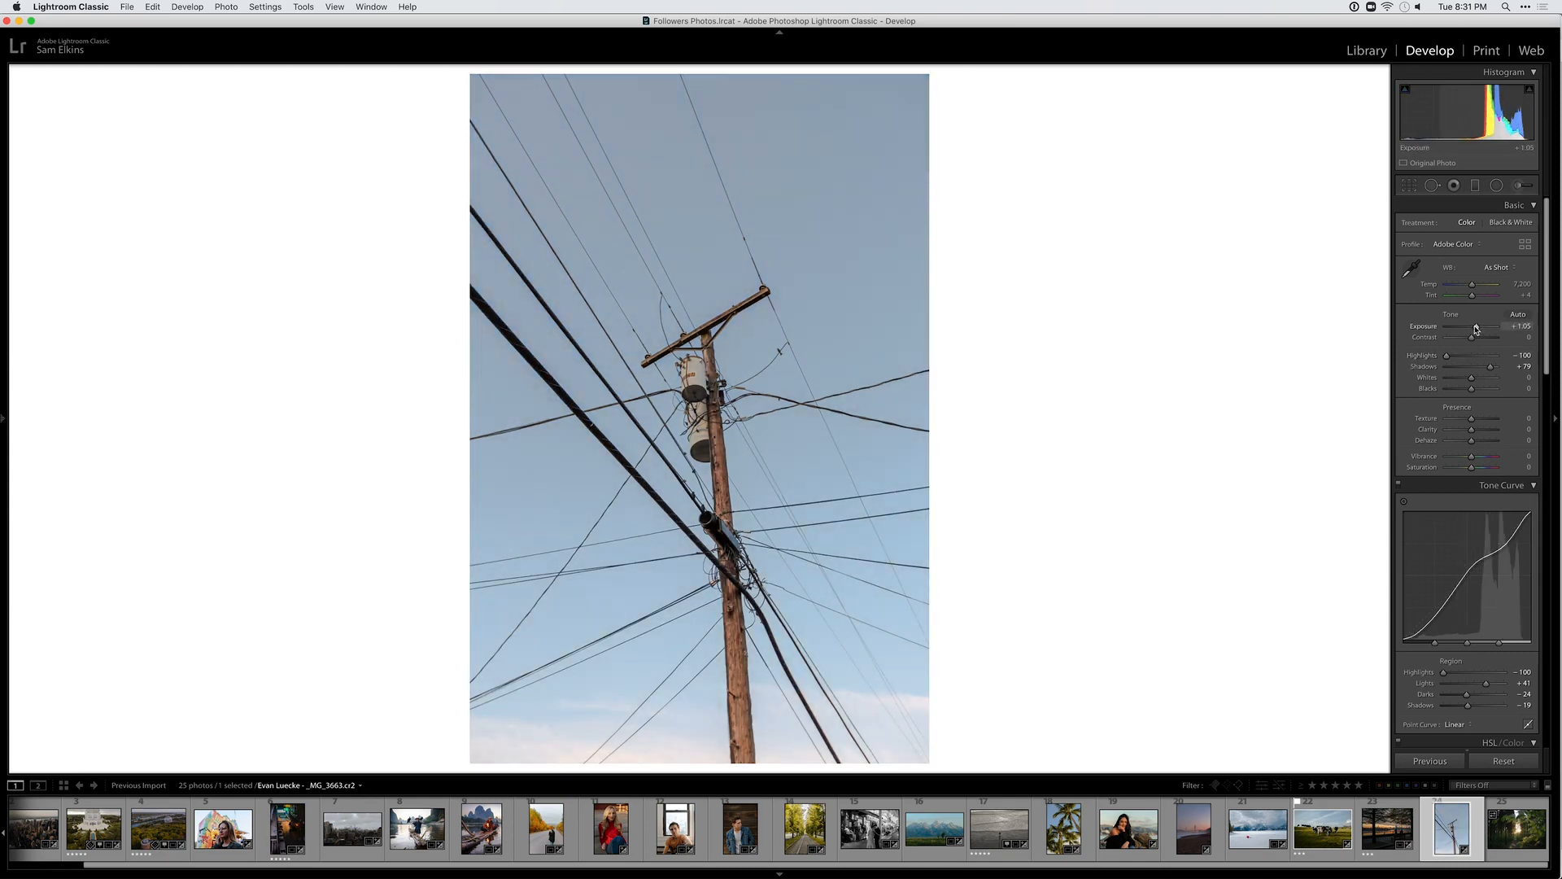
key("backslash")
key("backslash")
key("backslash")
key("backslash")
Warm the utility pole photo to Temp 8,599, set its Exposure to +0.55, and toggle between the edit and the original
left_click_drag(1471, 289, 1469, 327)
key("backslash")
key("backslash")
key("backslash")
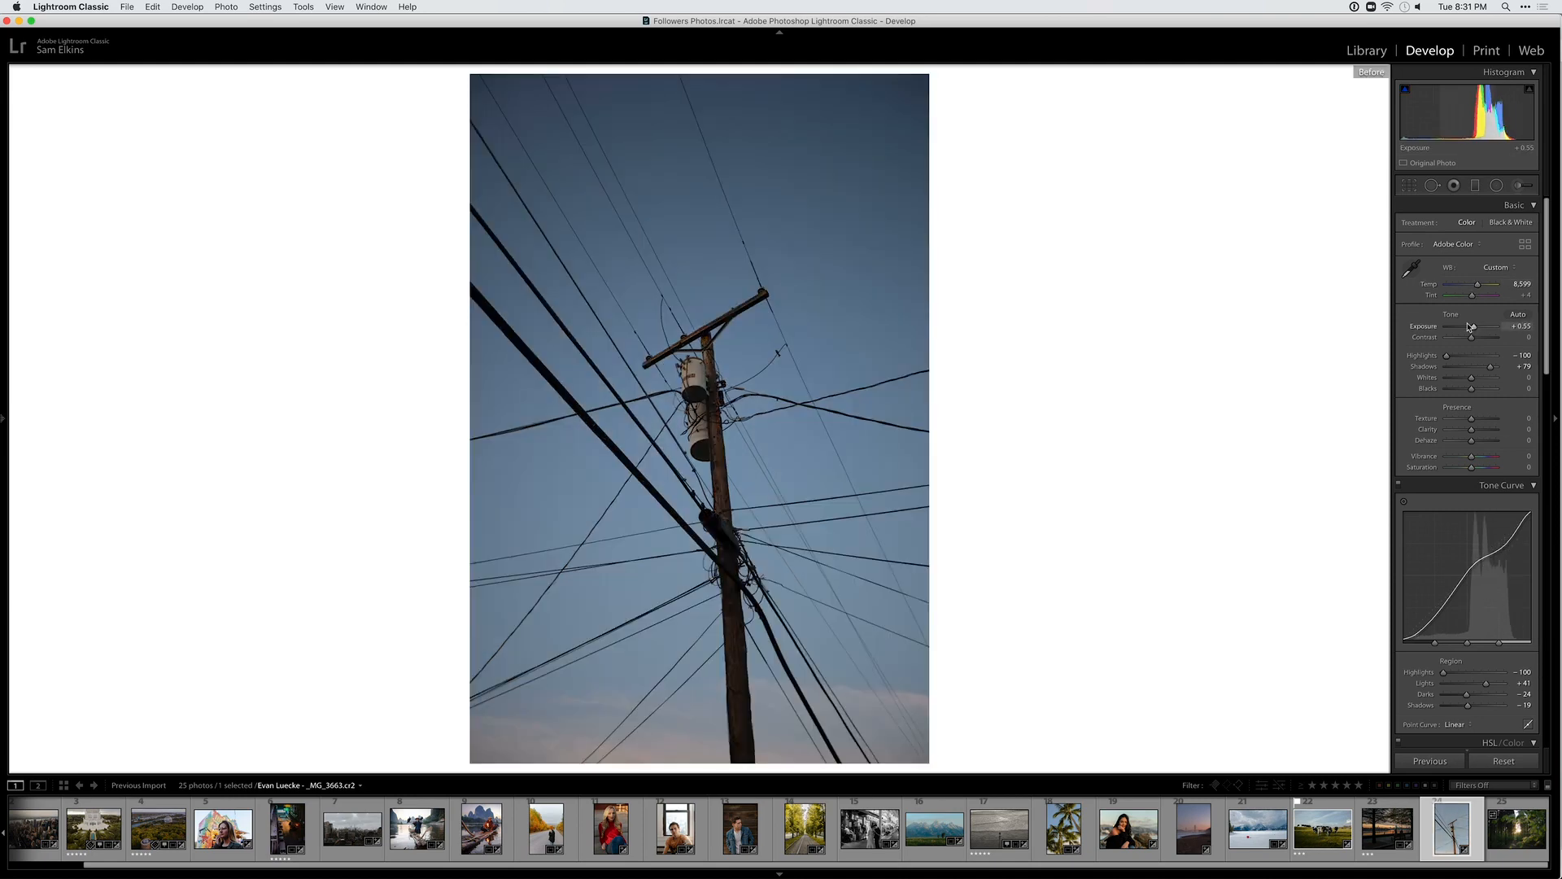
key("backslash")
key("backslash")
key("backslash")
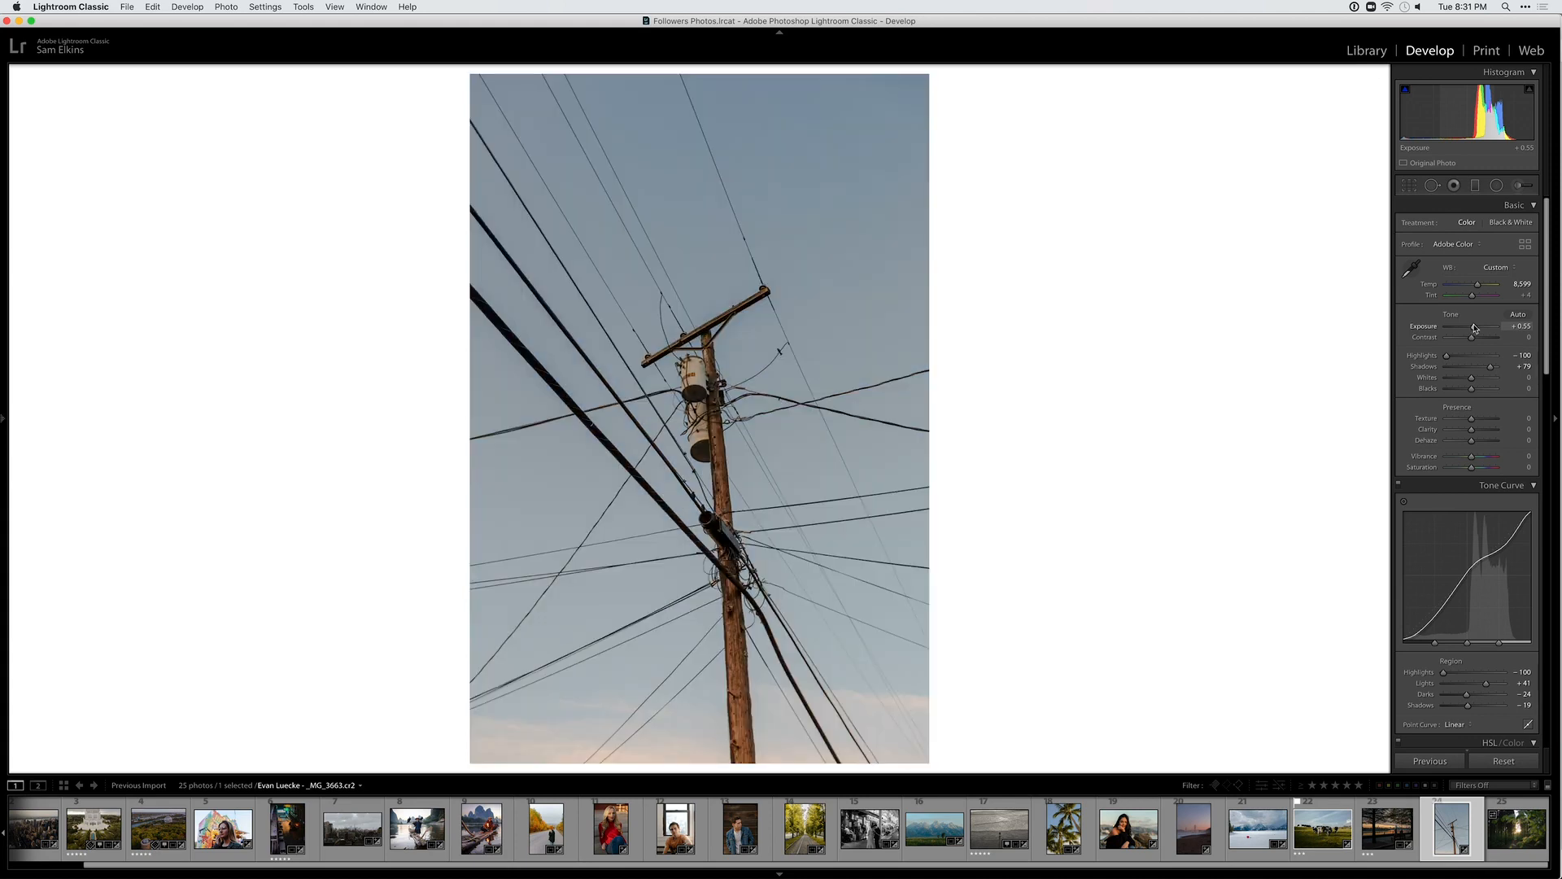
Raise the utility pole photo's Exposure to +0.95 and compare the edit side by side with the original
left_click_drag(1475, 328, 1476, 327)
key("y")
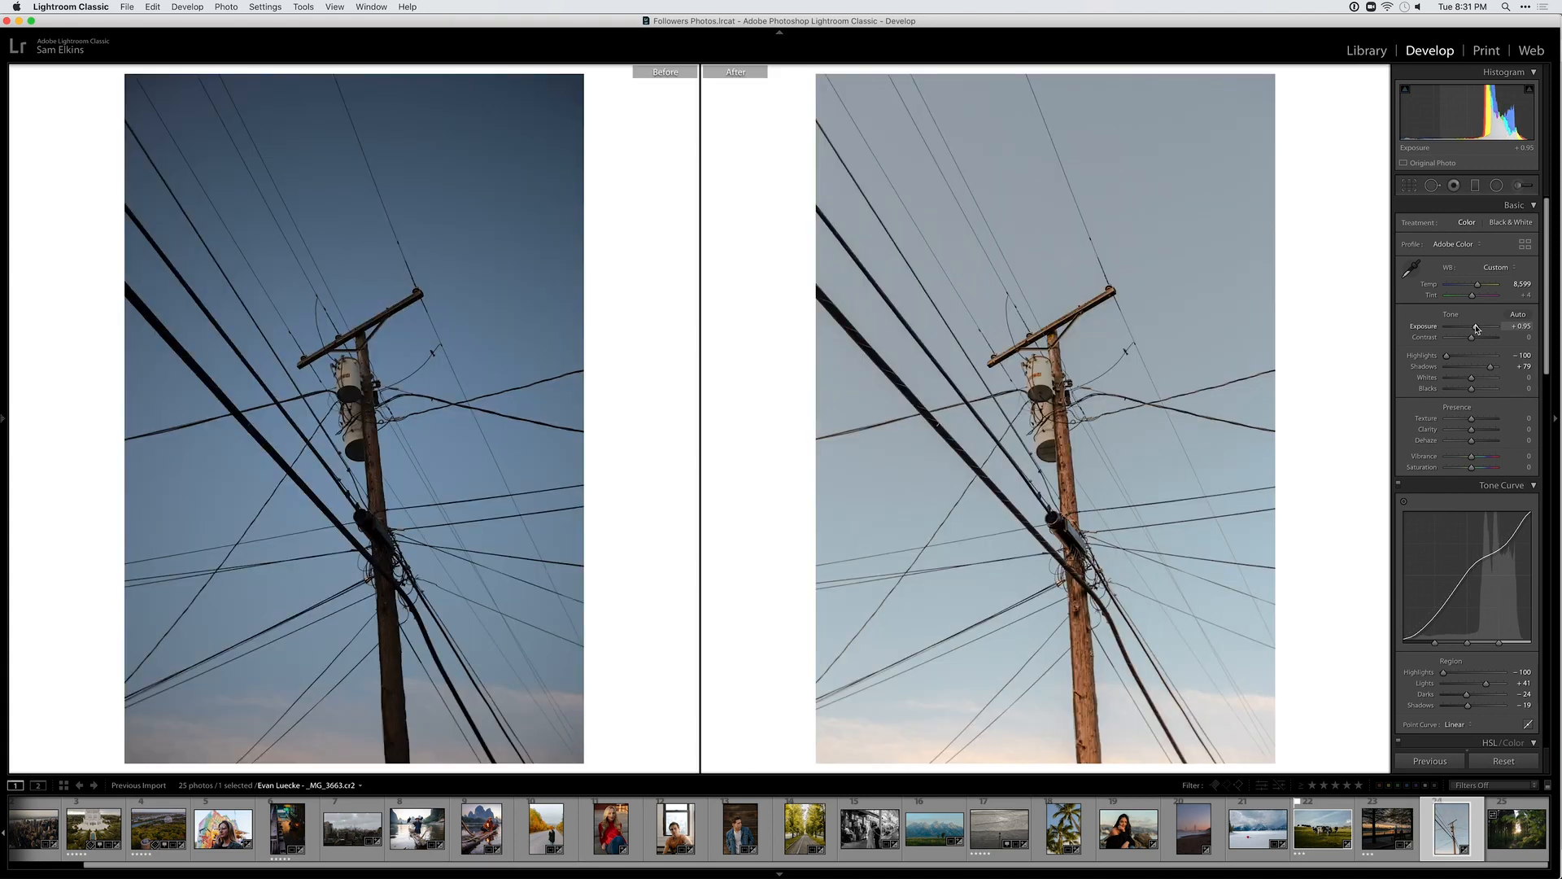
key("y")
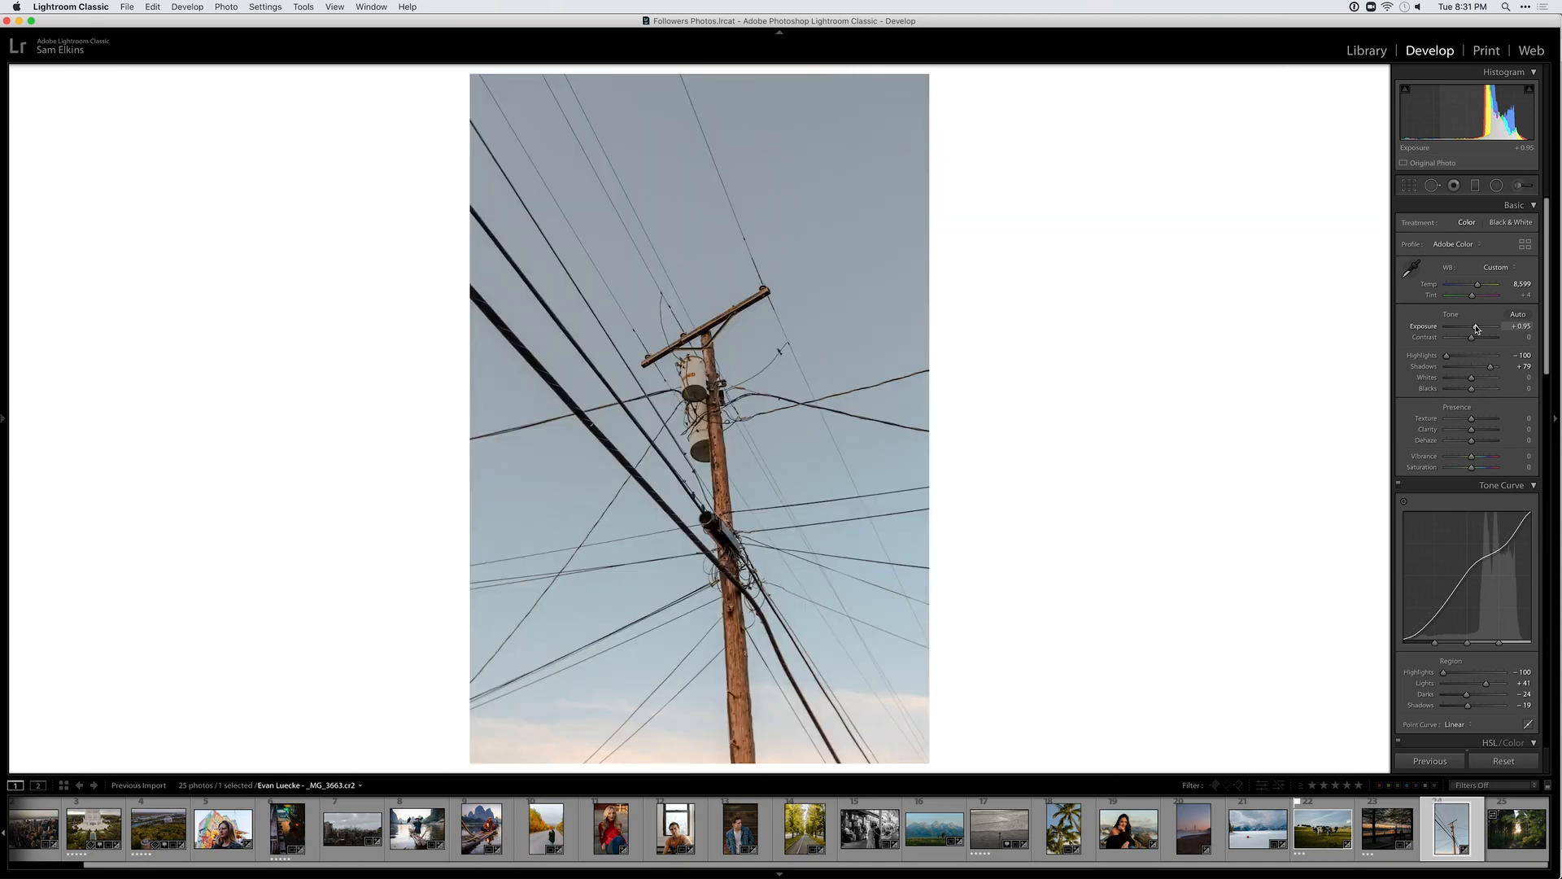
Apply the copied settings to the forest path photo and set its Exposure to +1.40
key("Right")
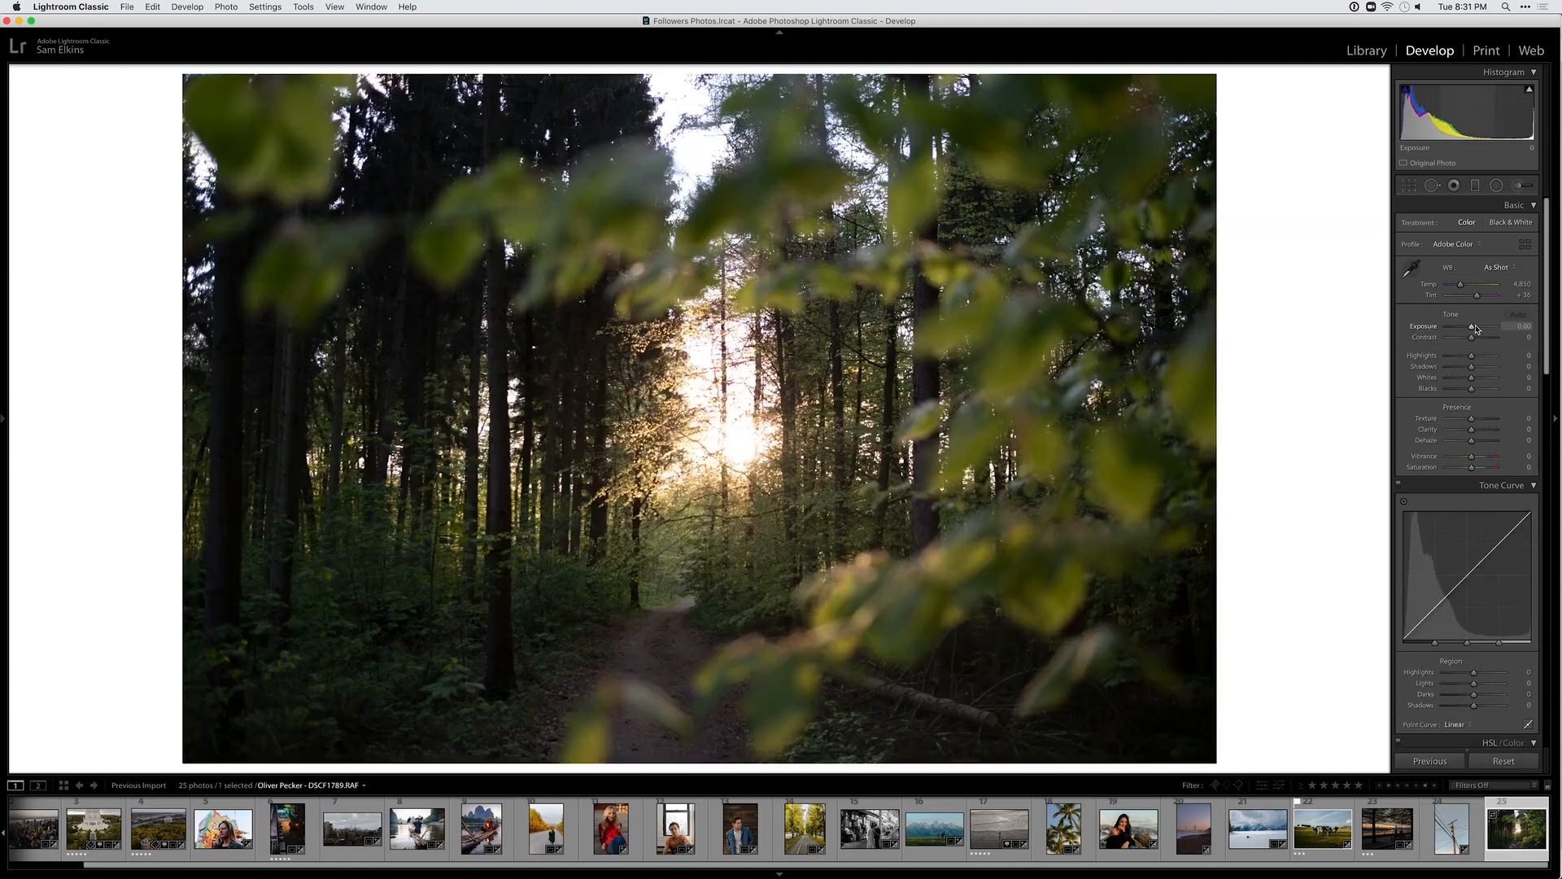
key("super+shift+v")
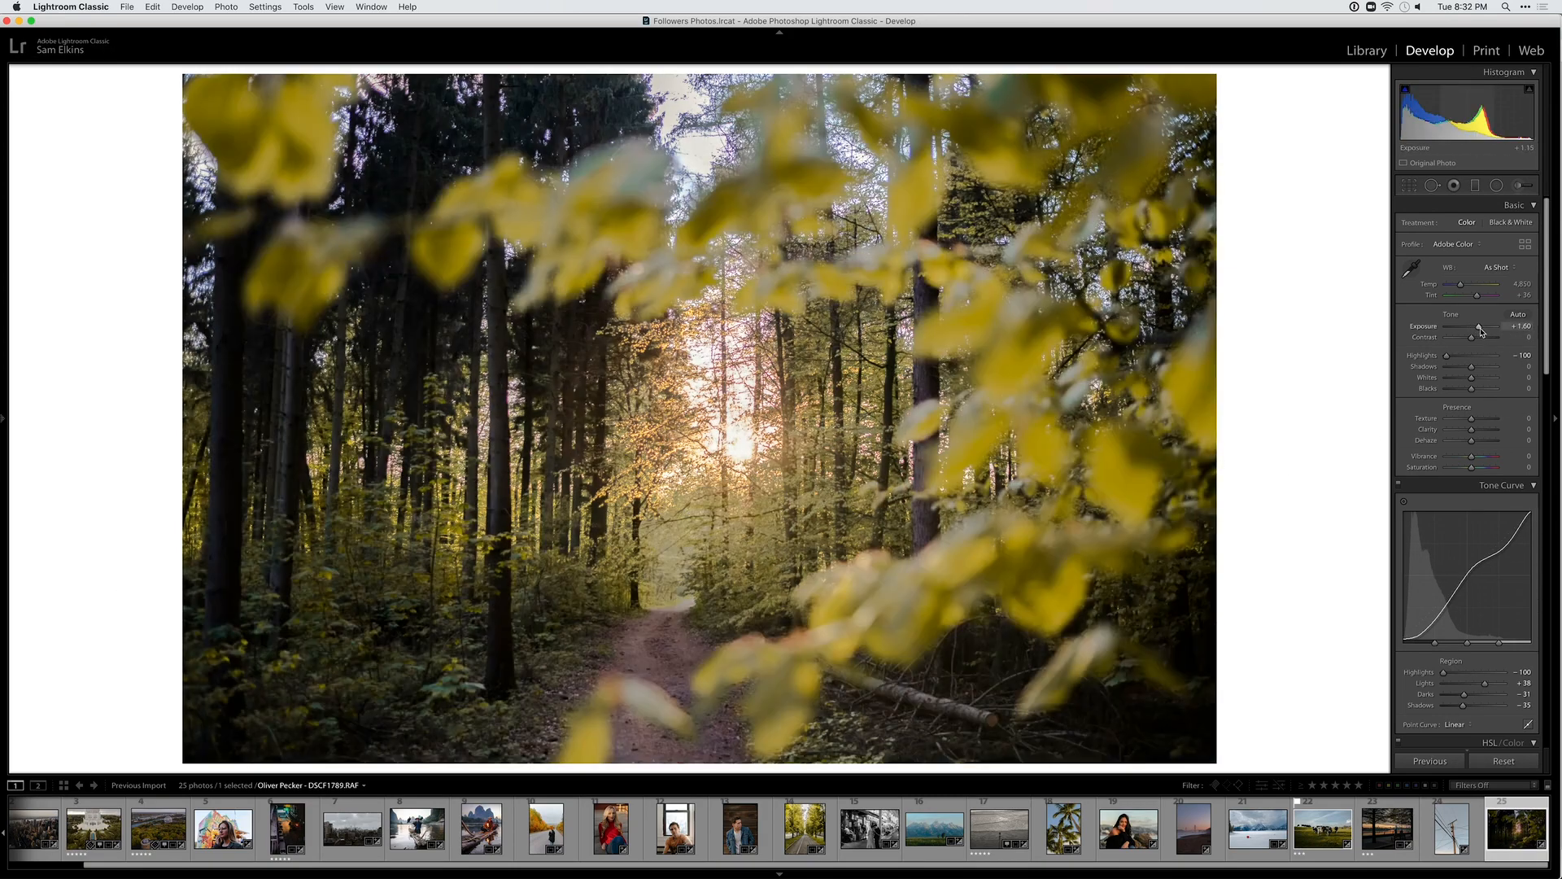
left_click_drag(1471, 326, 1480, 327)
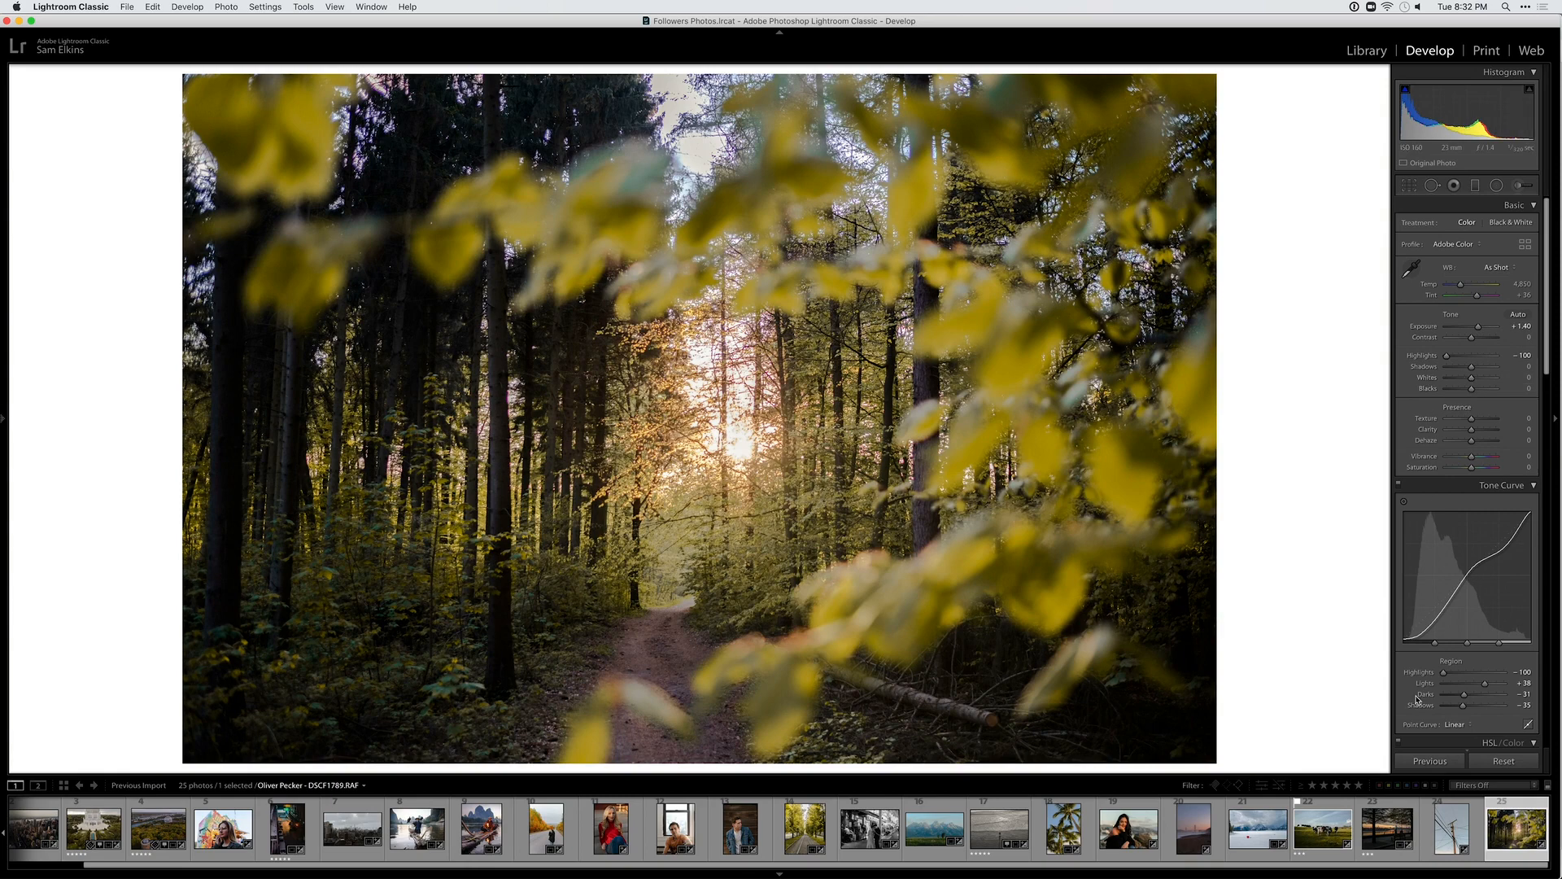
Set the forest path photo's Green hue to −47, compare it with the original, and lower the tone curve Lights to +18
scroll(1432, 667, "down", 10)
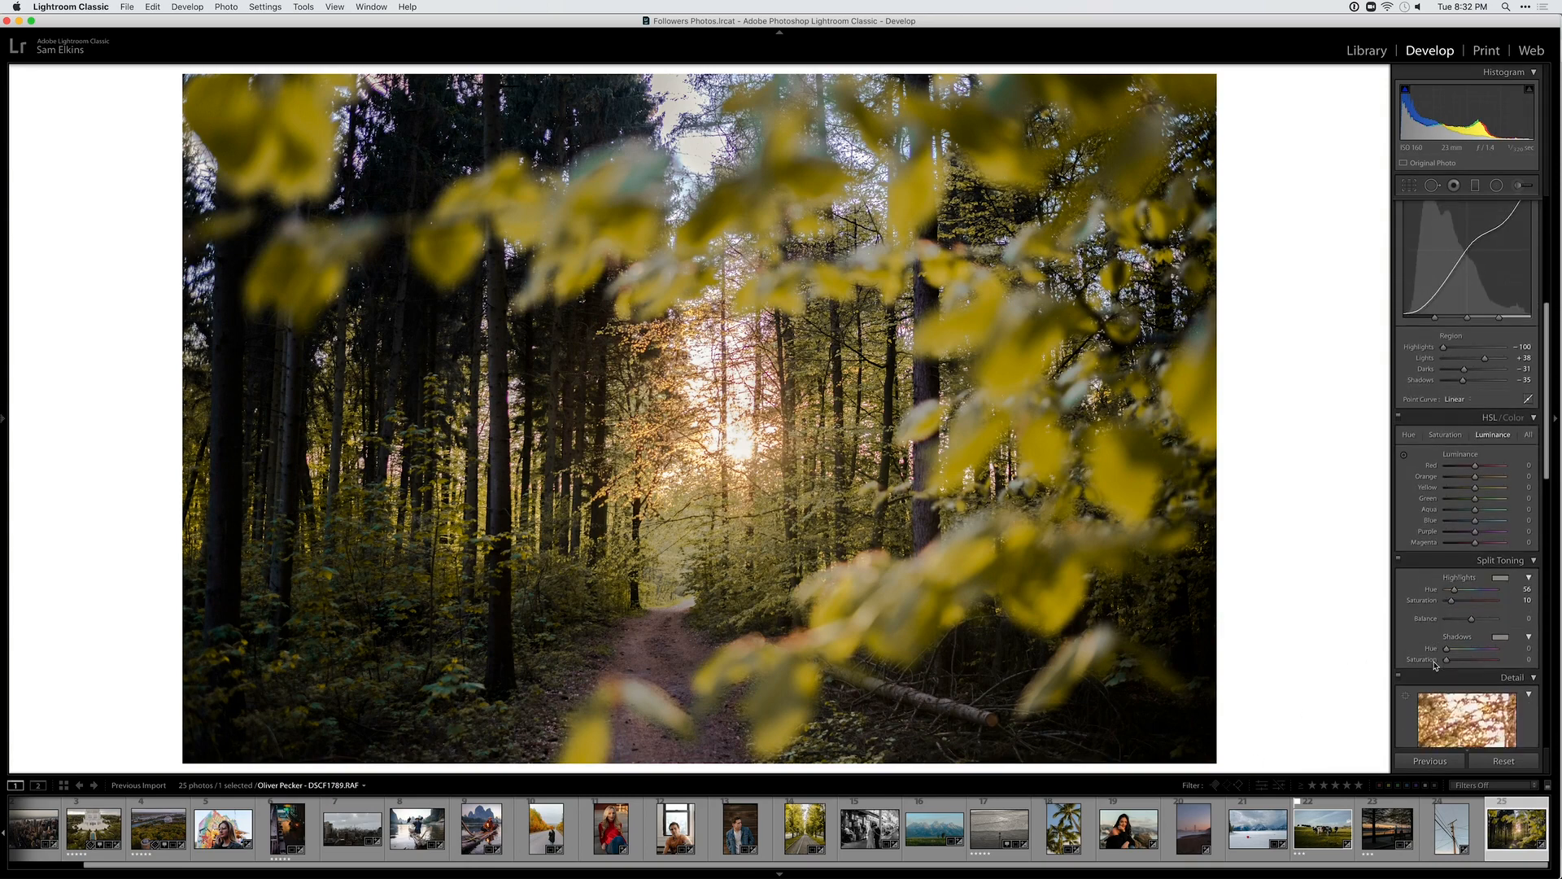
left_click(1408, 428)
left_click_drag(1474, 492, 1449, 496)
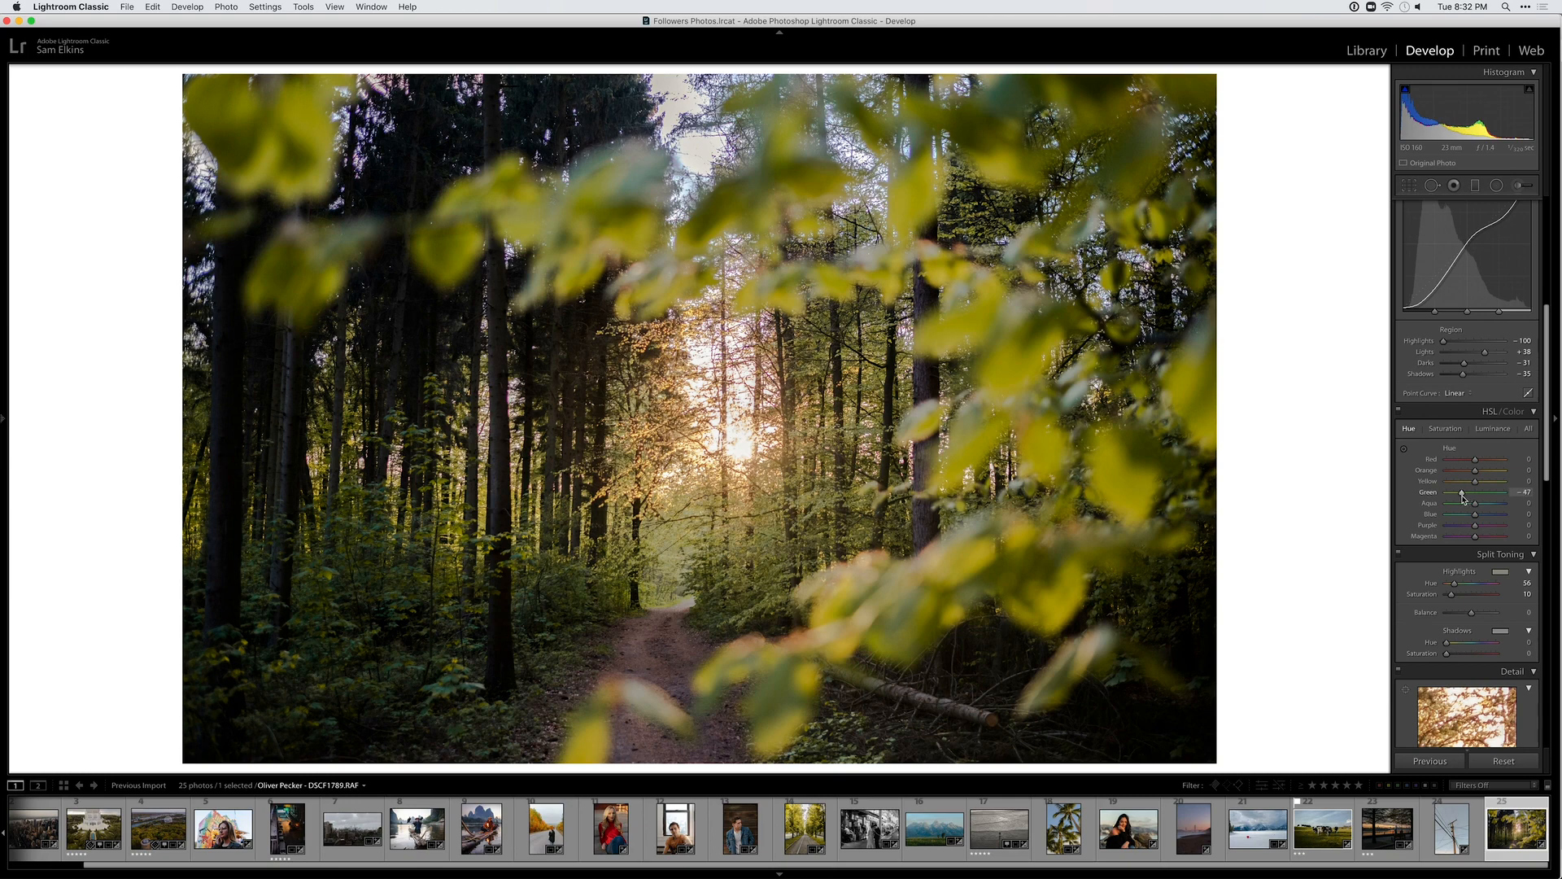
key("backslash")
key("backslash")
left_click_drag(1485, 351, 1477, 362)
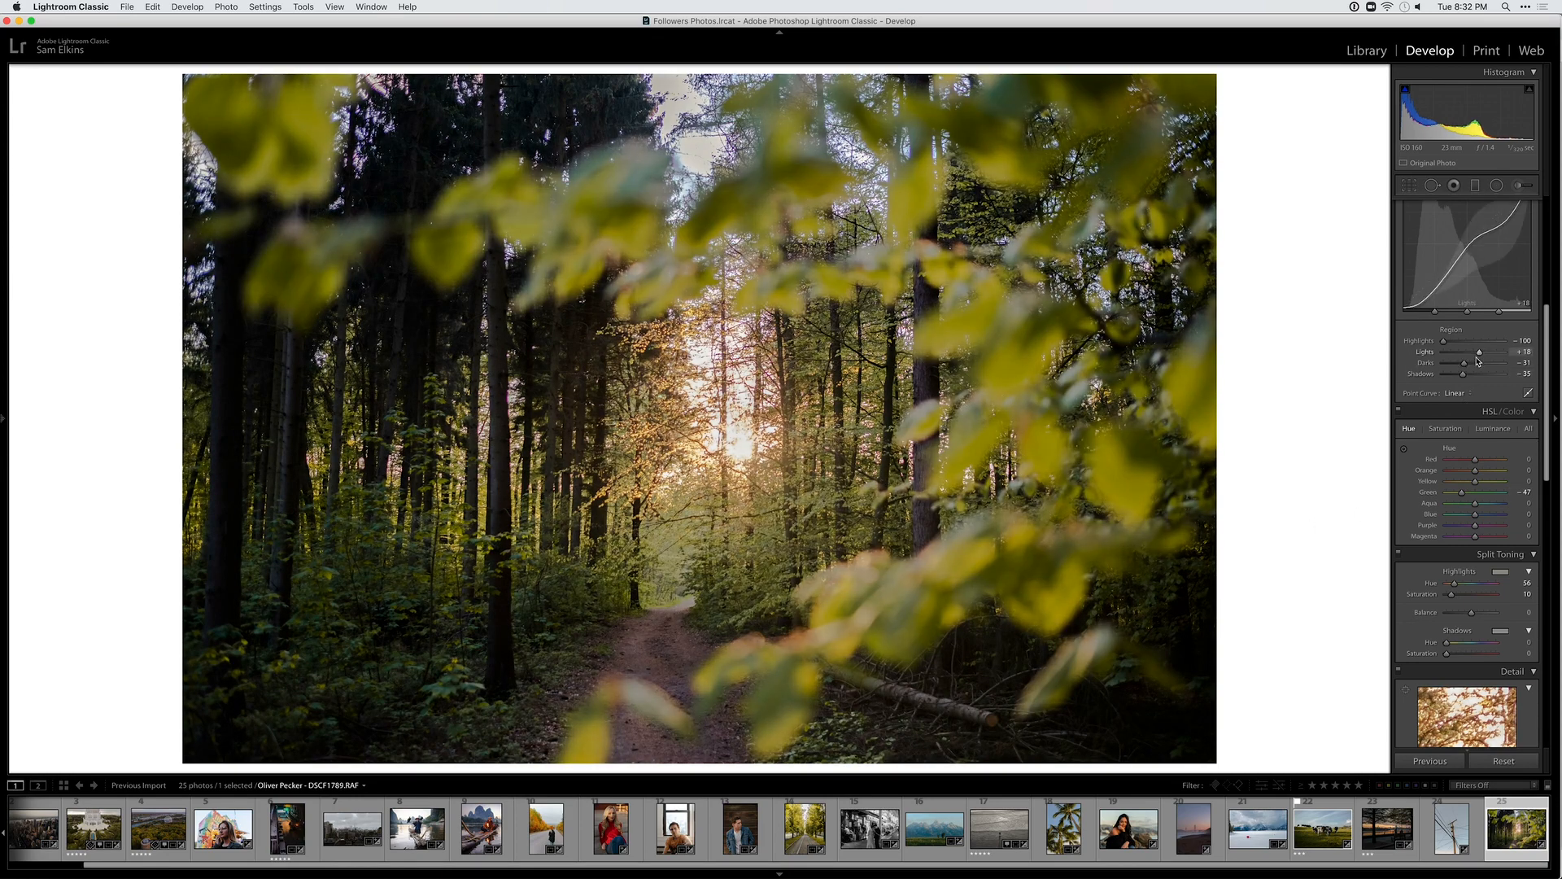
Set the forest path photo's tone curve to Lights +27, Darks −22 and Shadows −20, and toggle between the edit and the original
mouse_move(1465, 363)
left_mouse_down()
mouse_move(1469, 376)
mouse_move(1482, 356)
left_mouse_up()
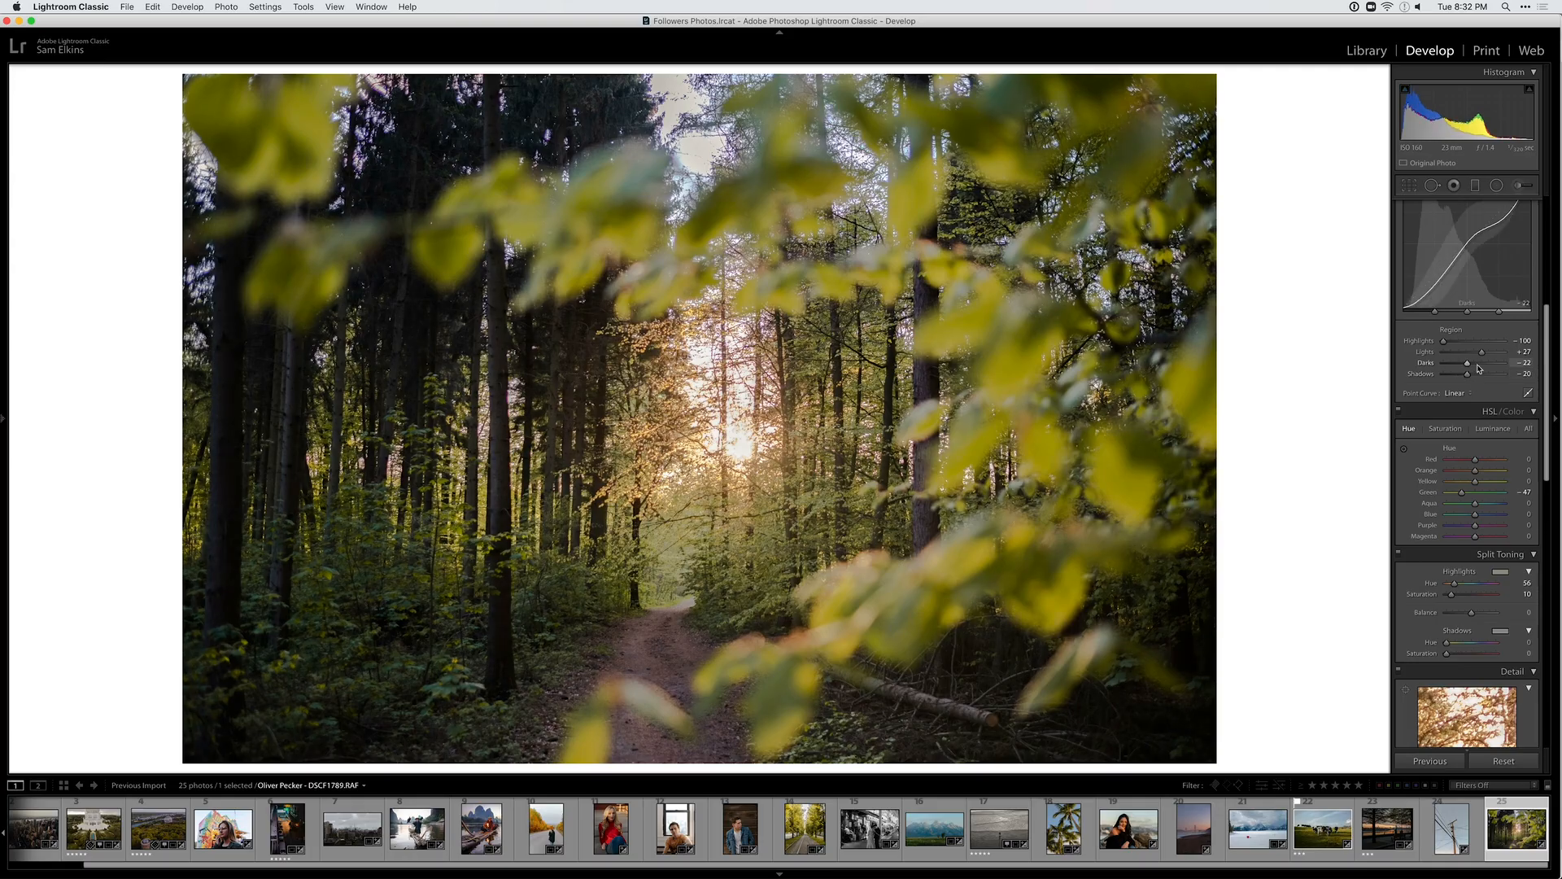
scroll(1479, 369, "up", 8)
key("backslash")
key("backslash")
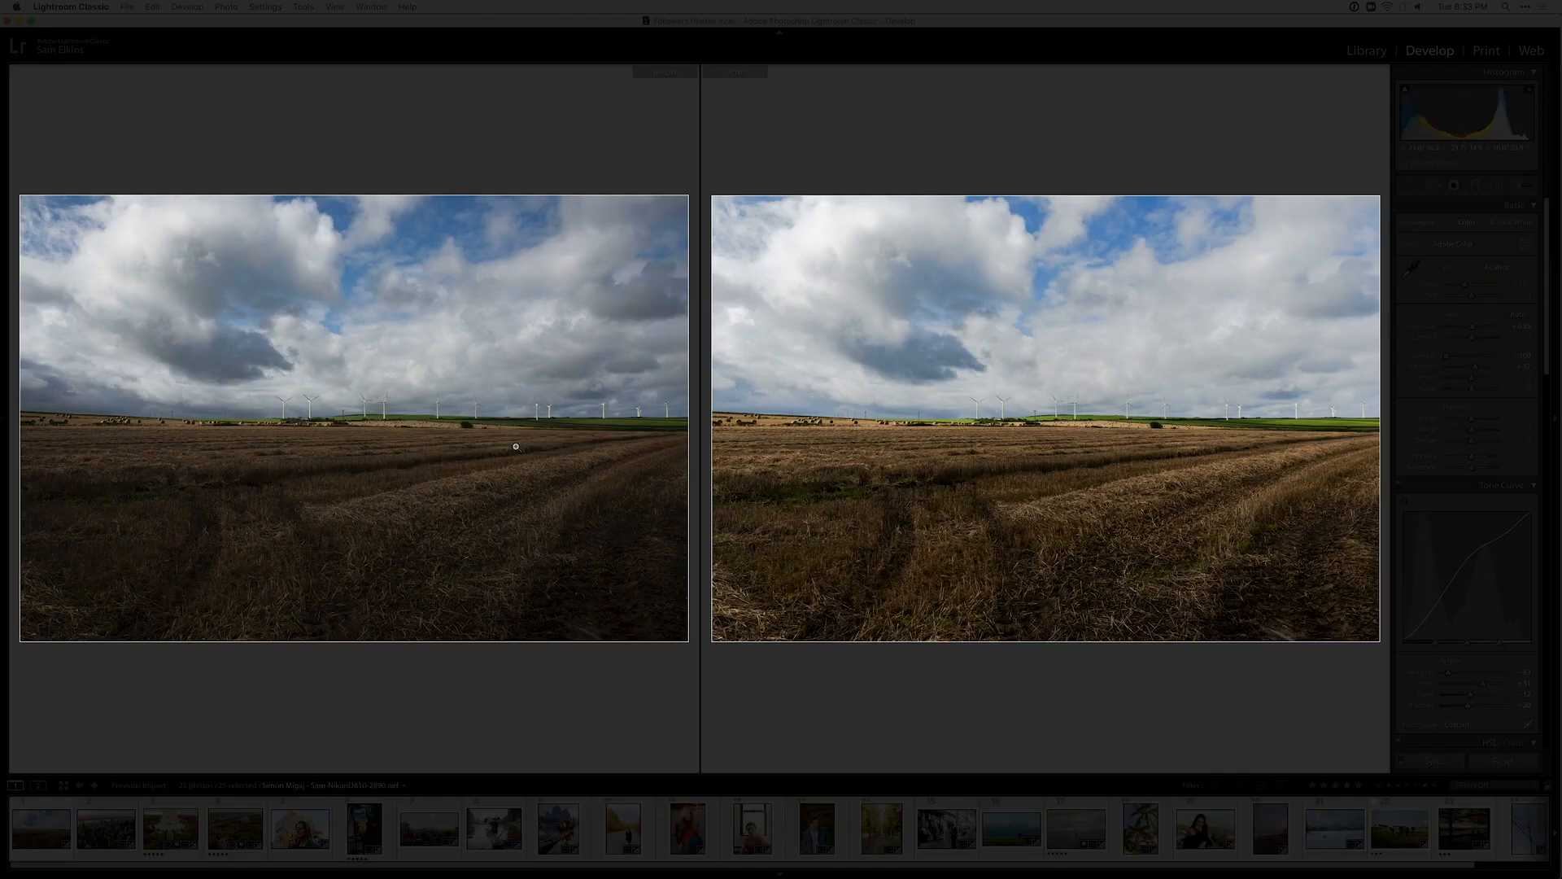
Review the side-by-side before and after views of the edited photos from the harvested field to the forest path, and cycle the Lights Out mode
key("Right")
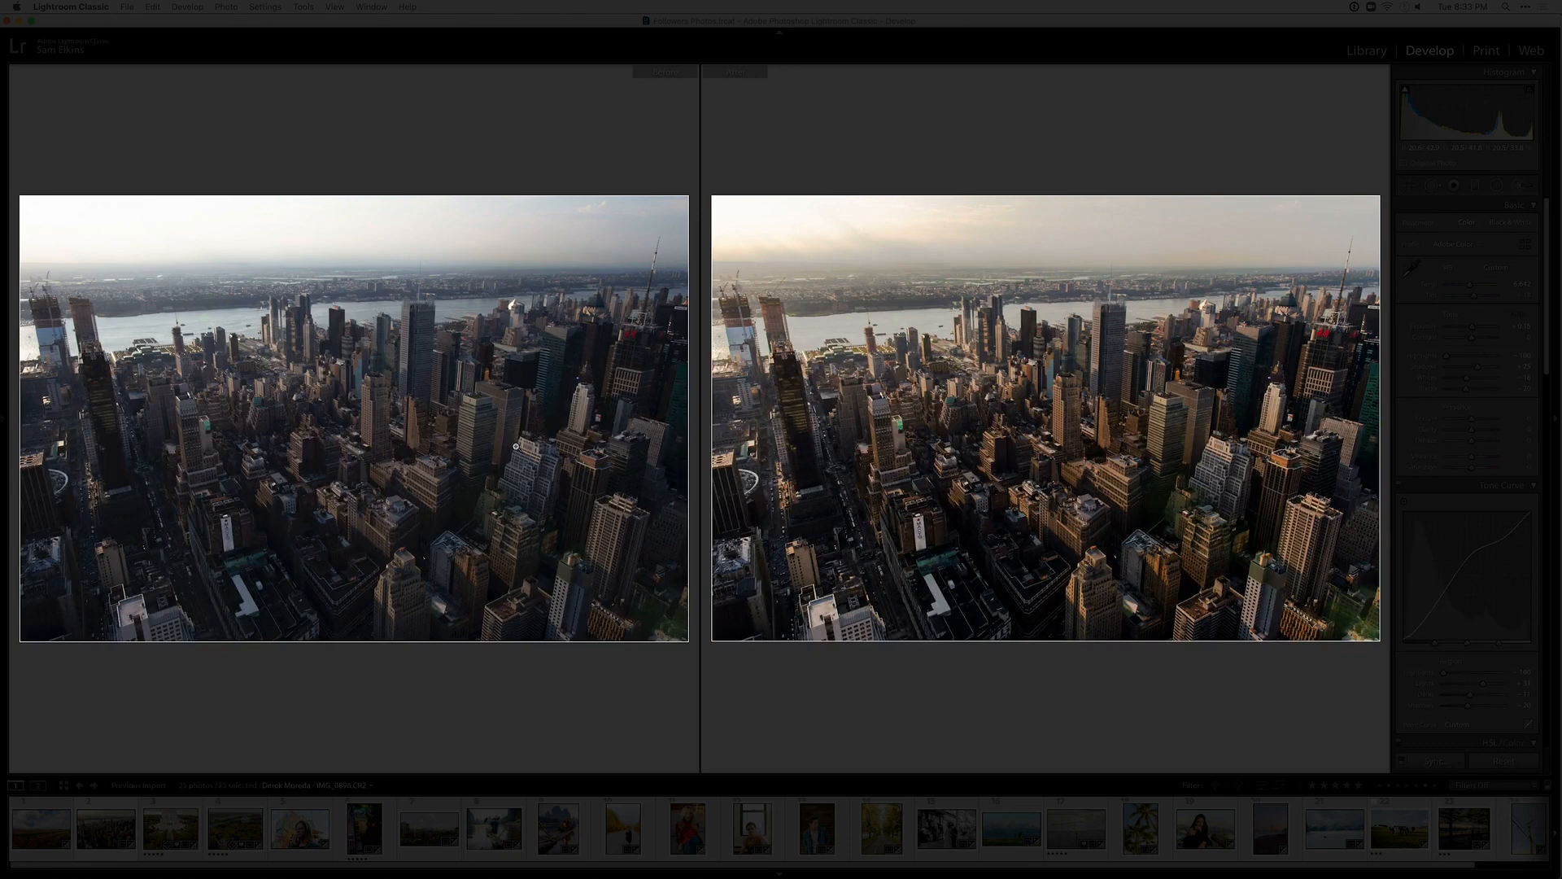
key("Right")
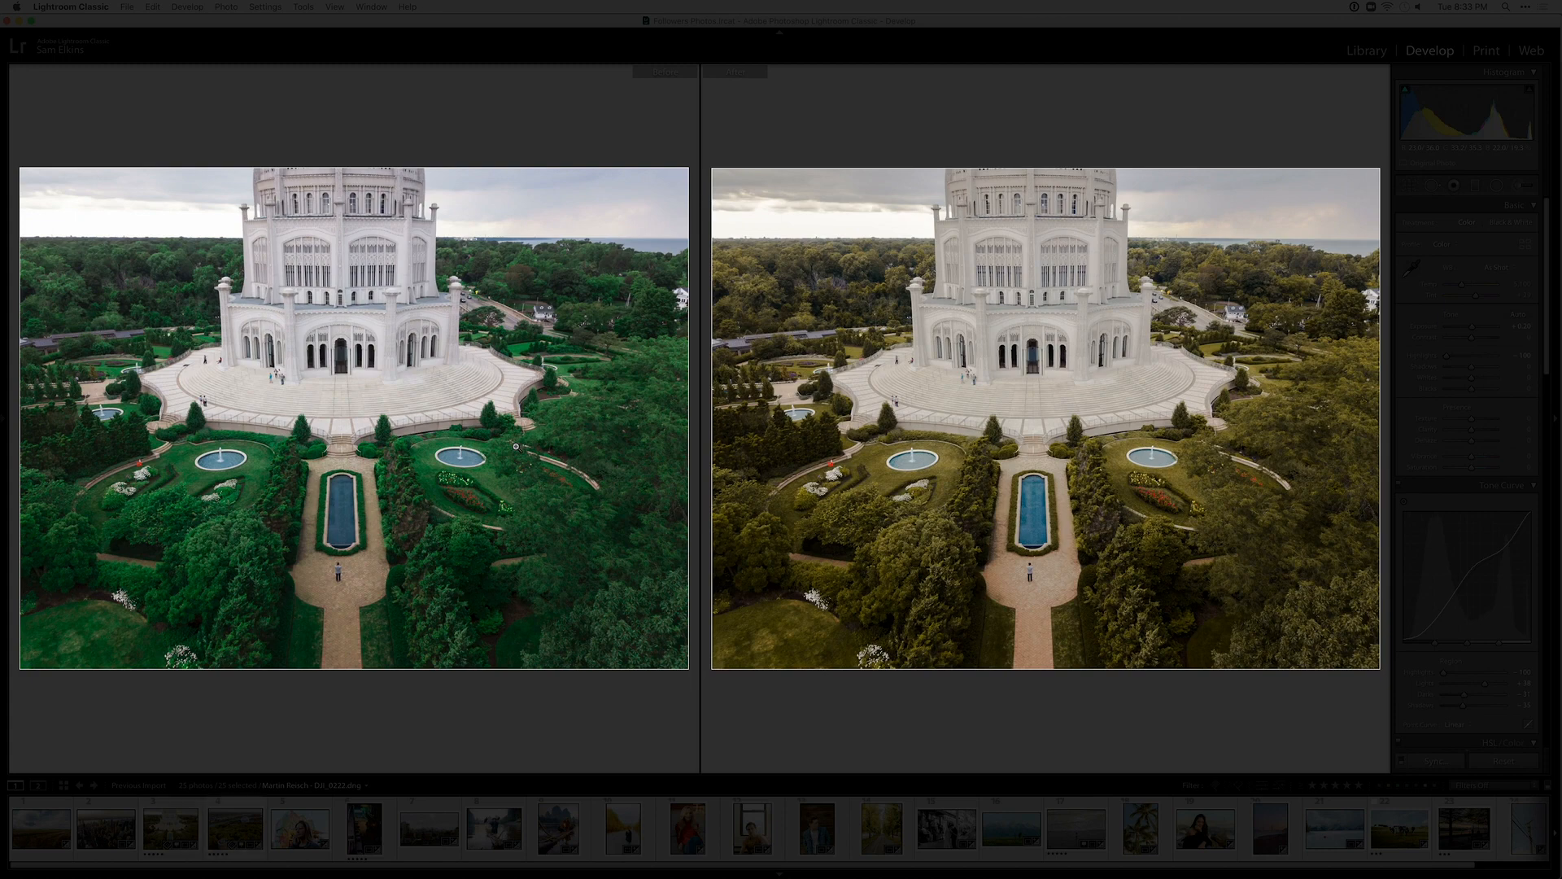
key("Right")
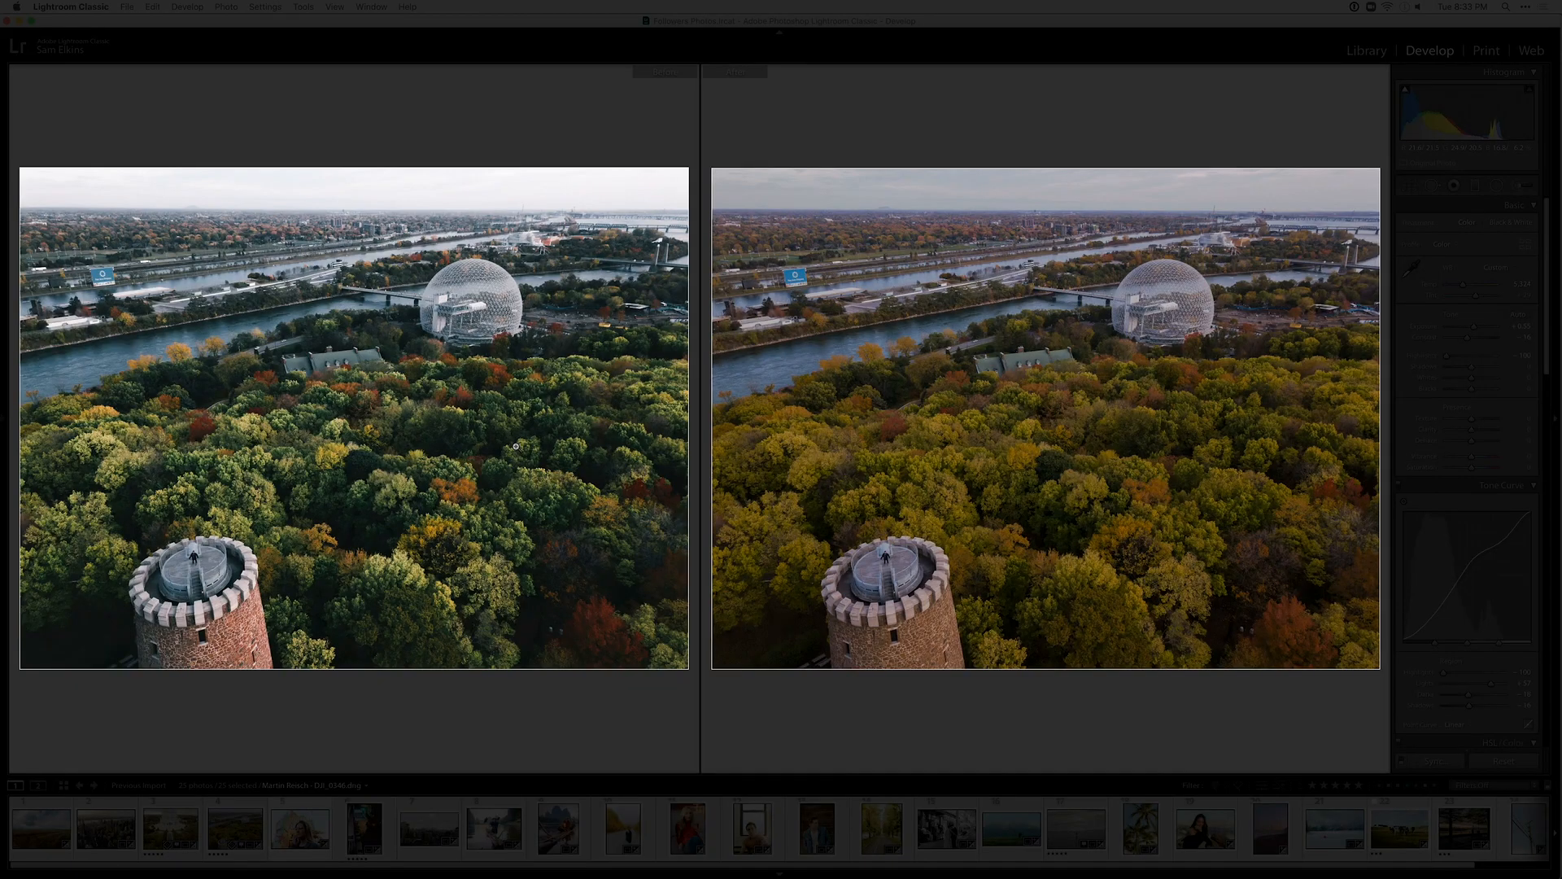
key("Right")
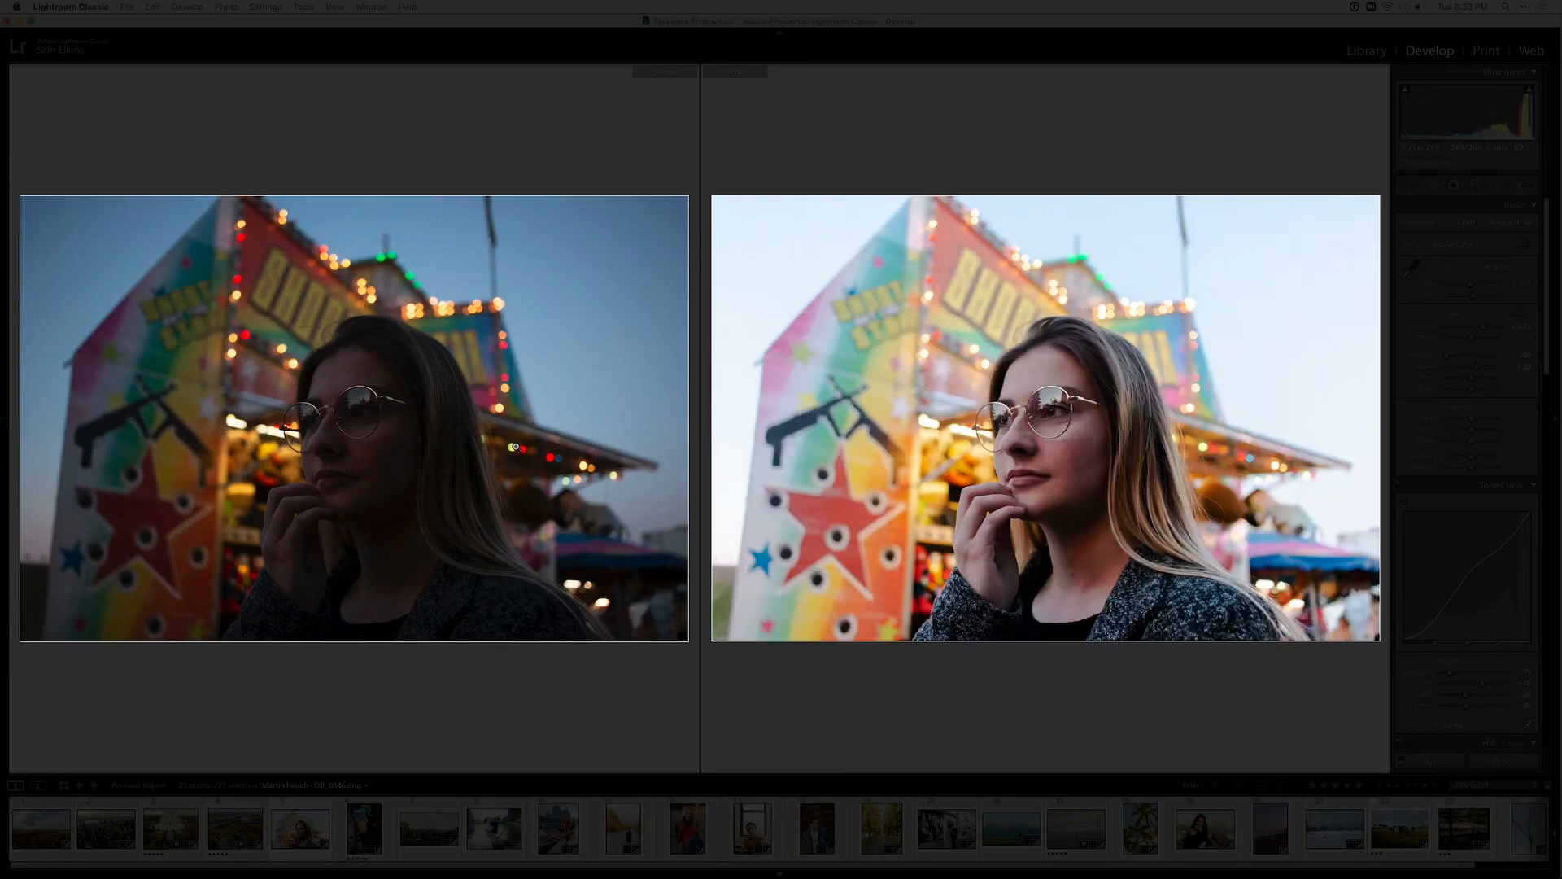
key("Right")
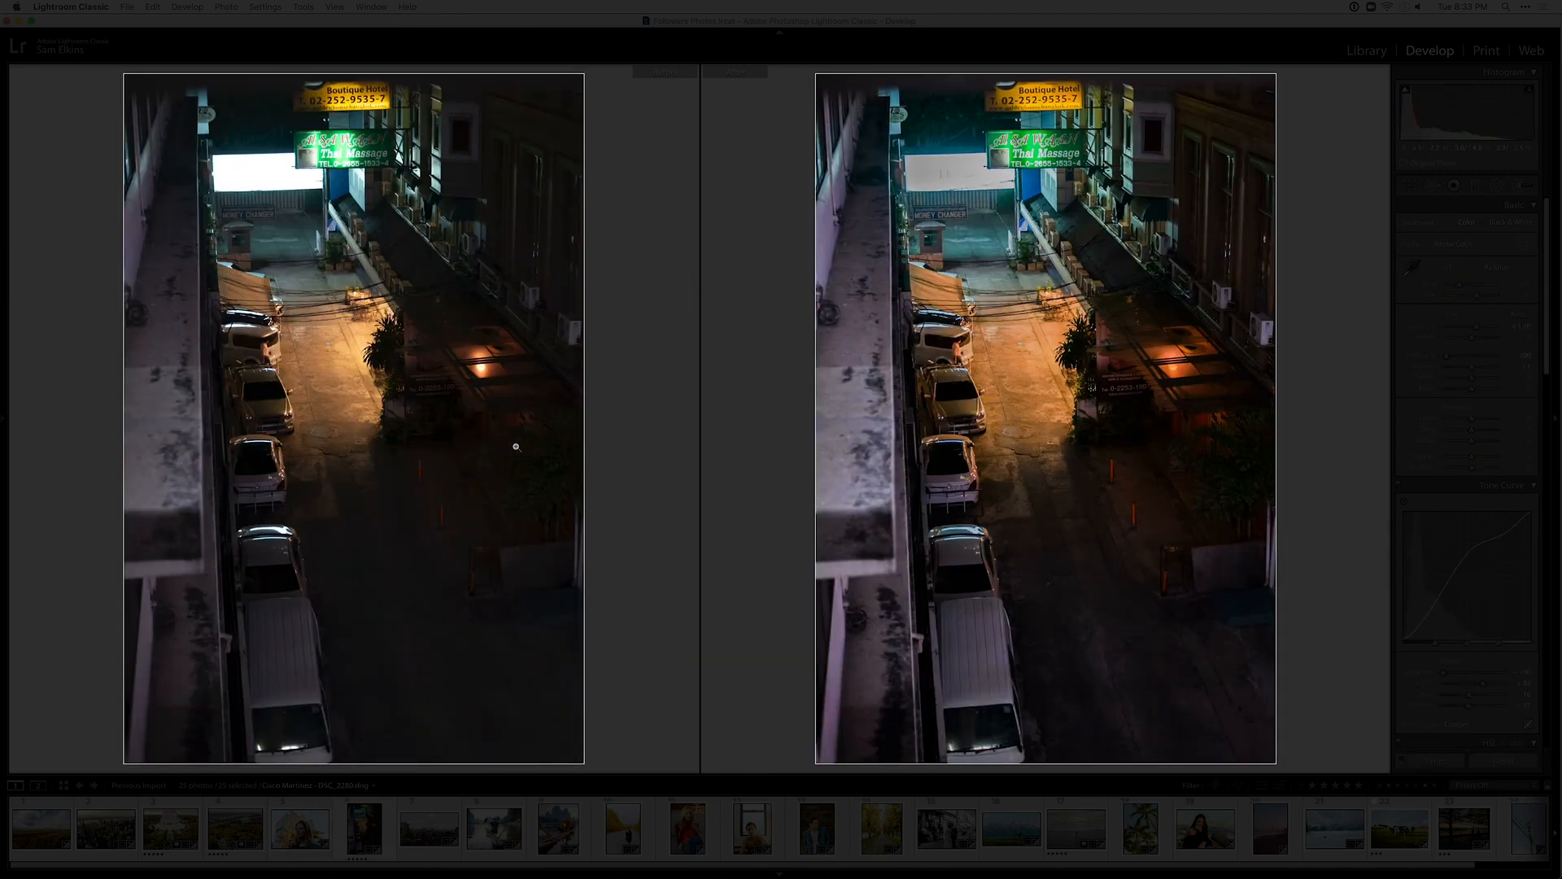
key("Right")
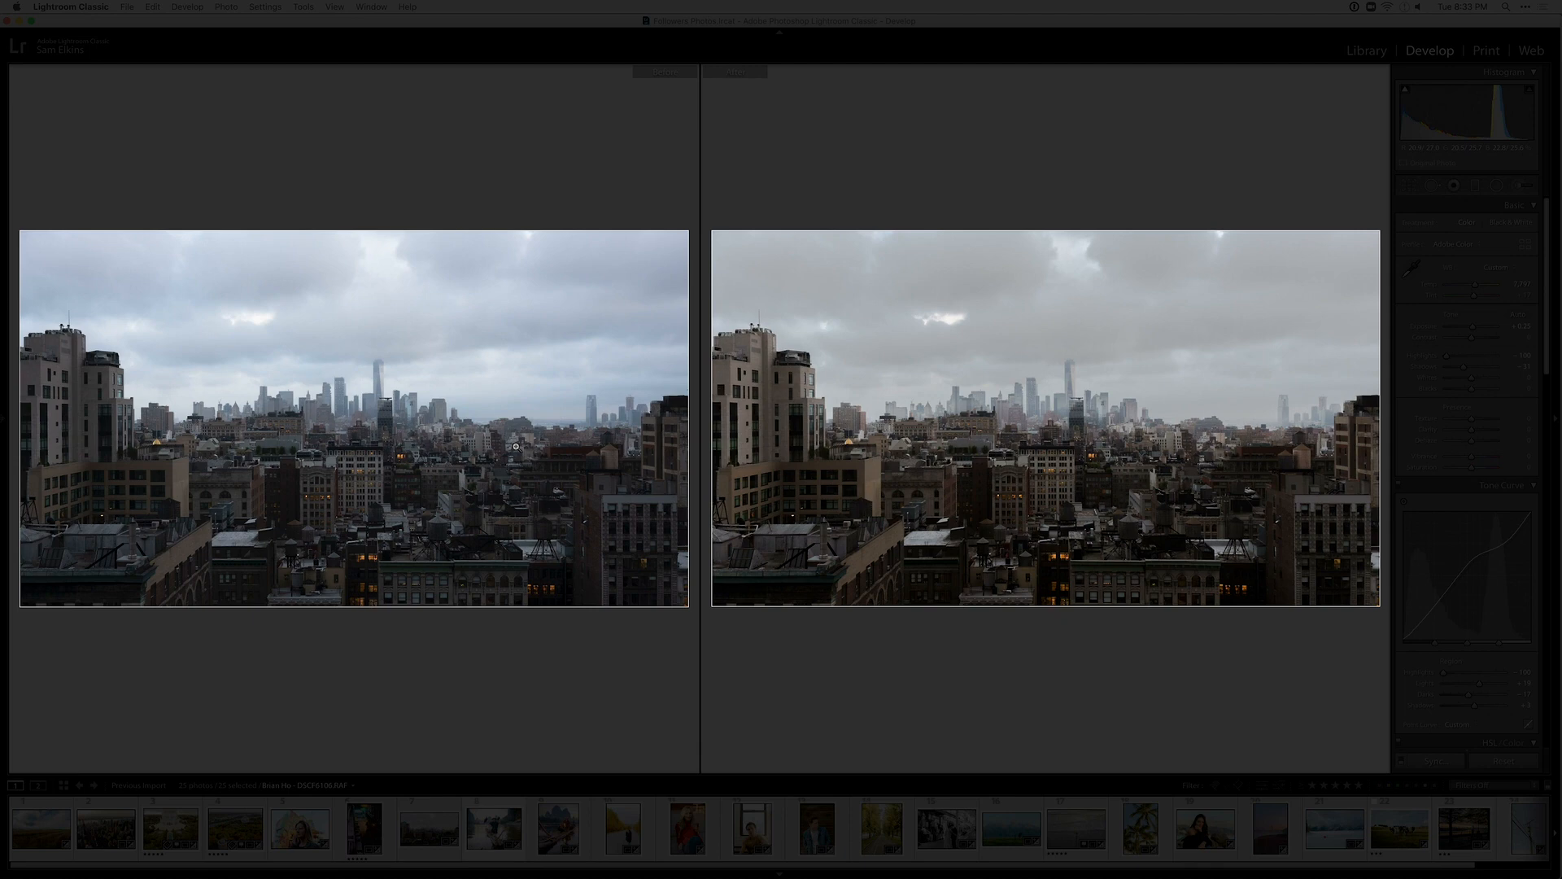
key("Right")
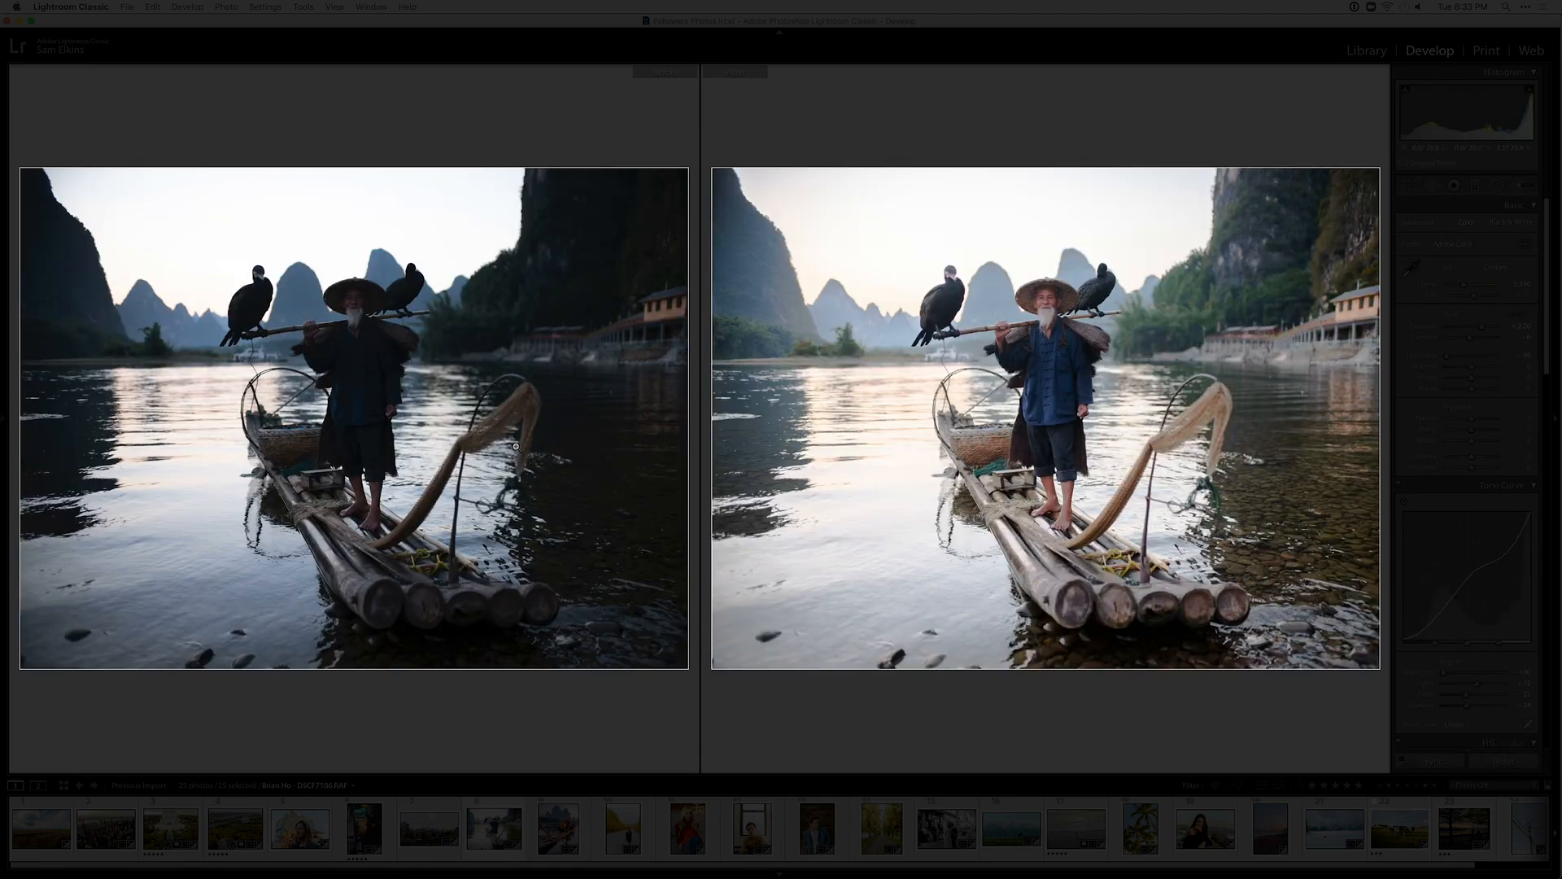
key("Right")
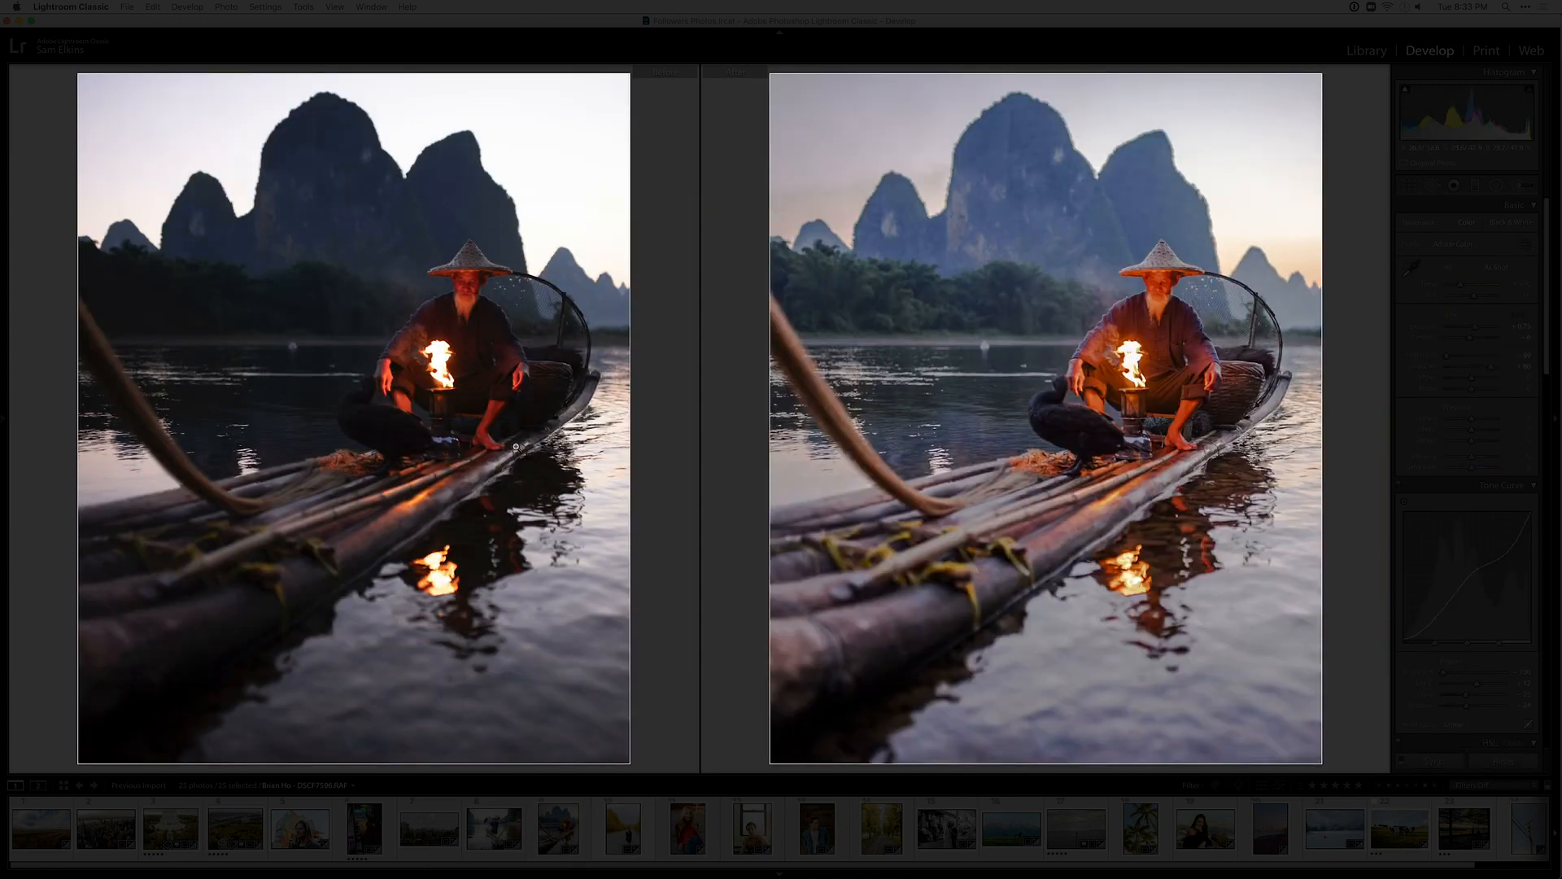
key("Right")
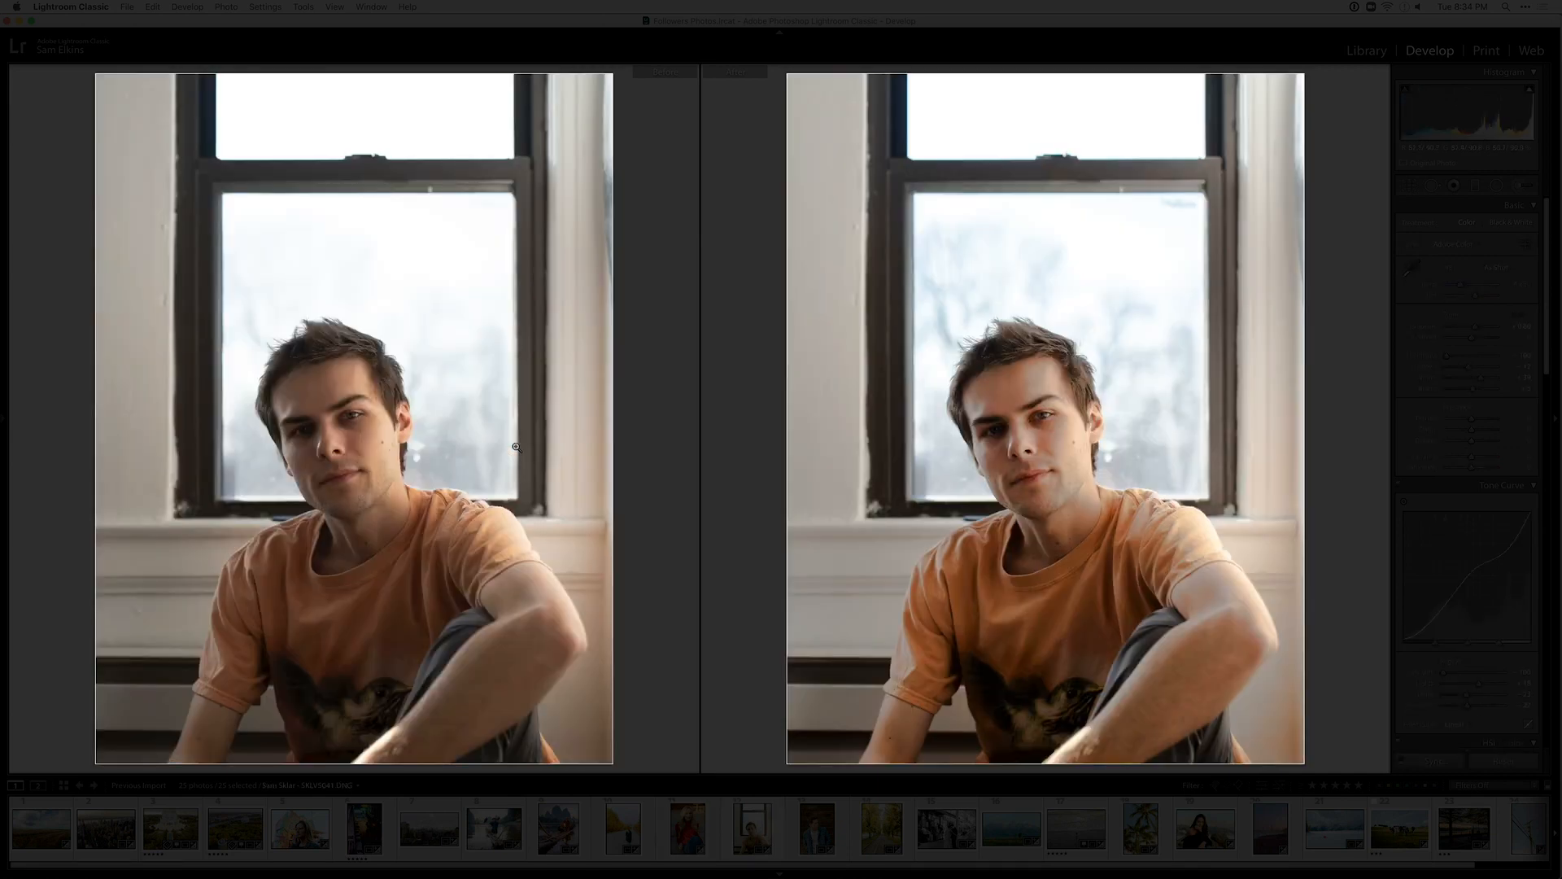
key("Right")
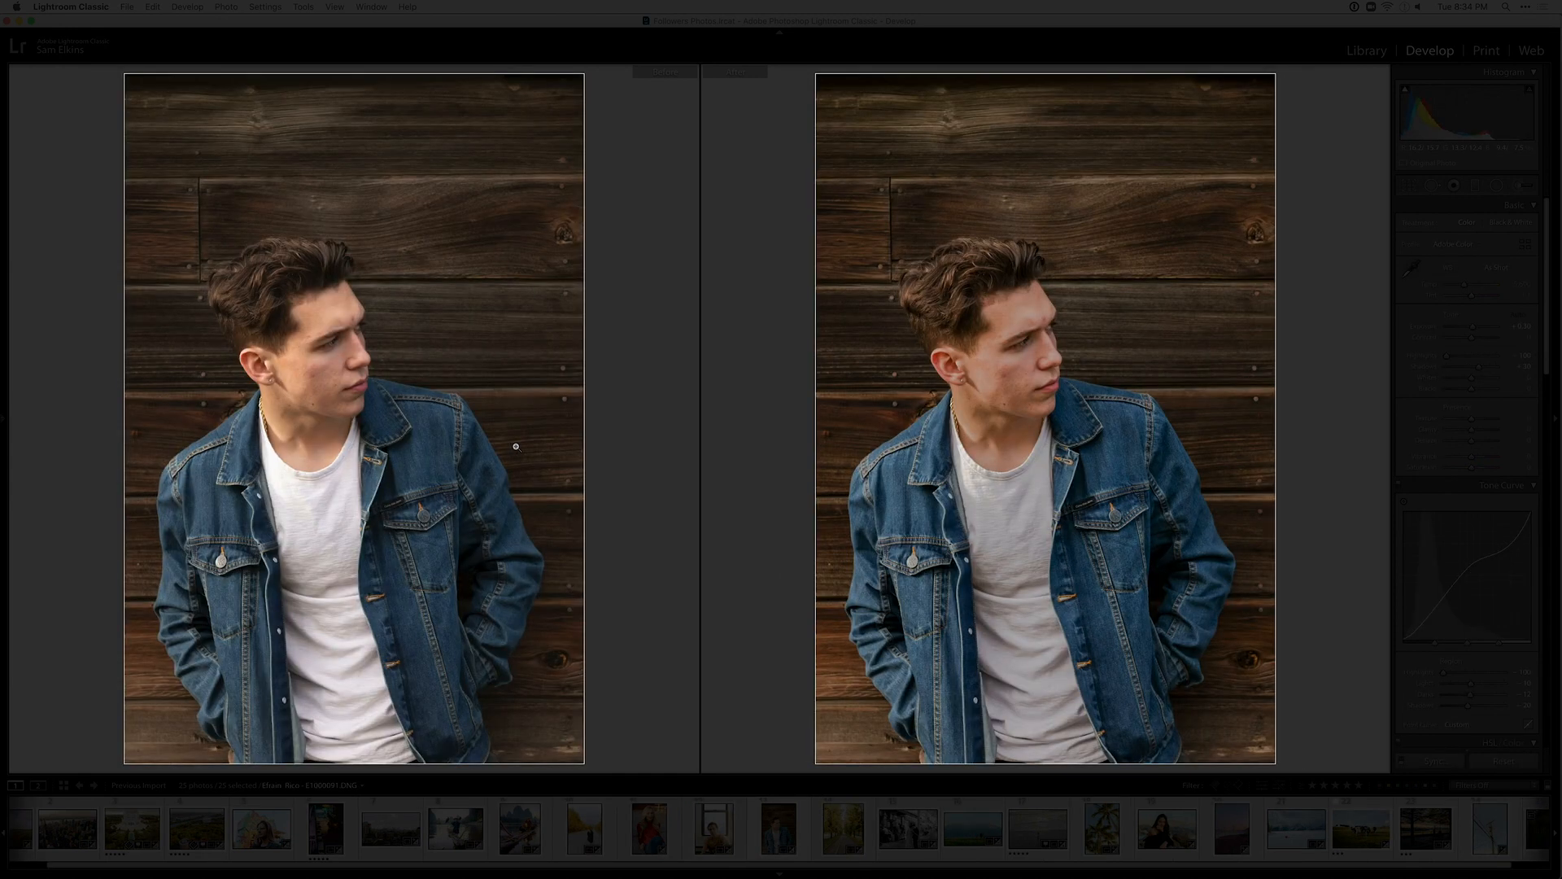
key("Right")
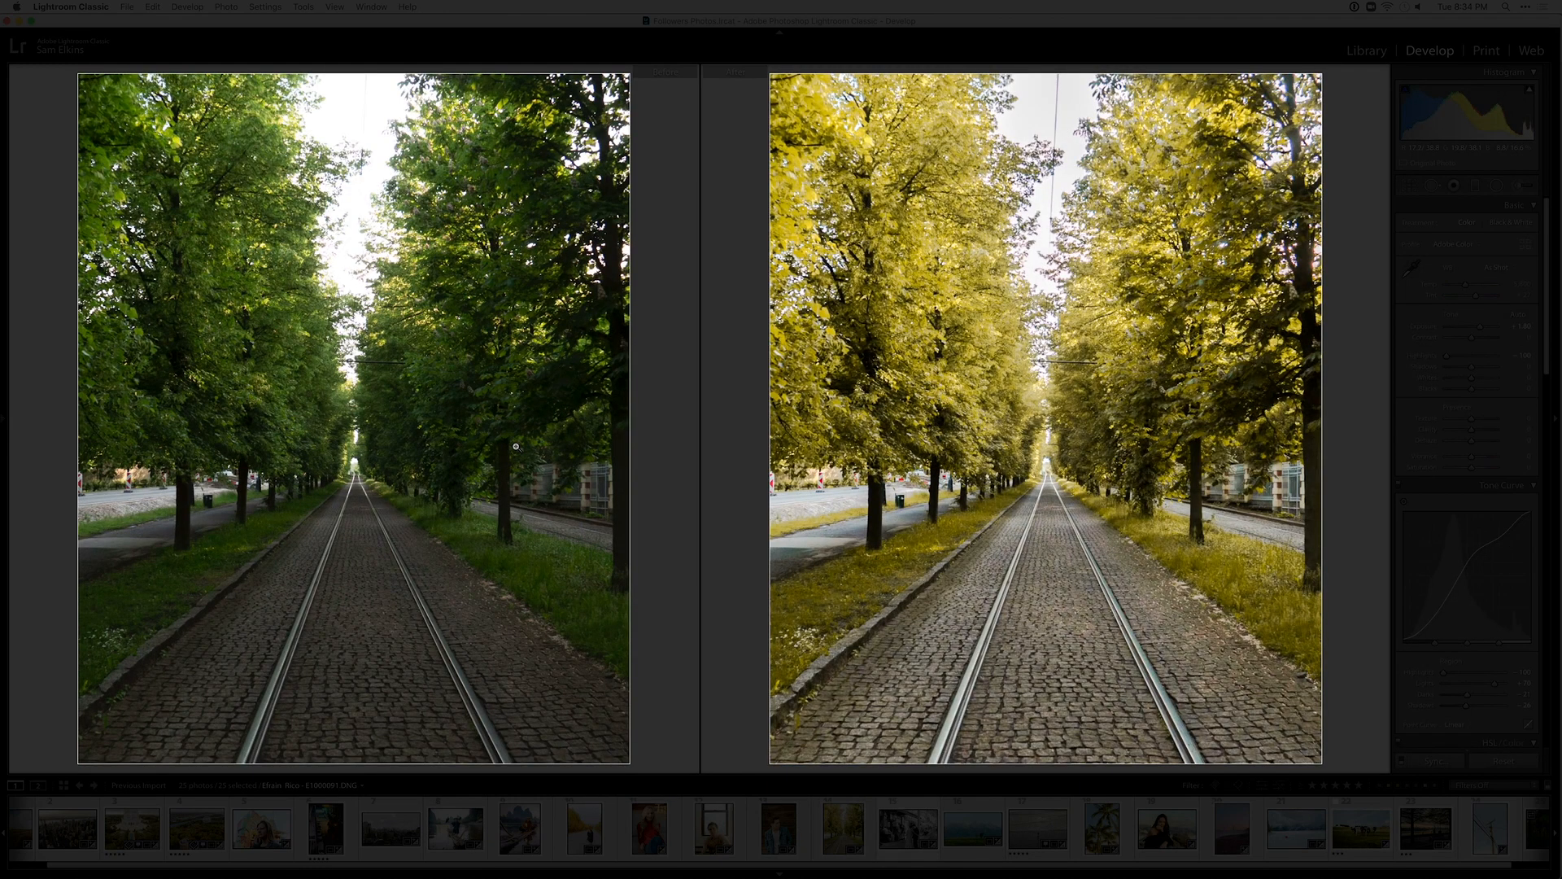
key("Right")
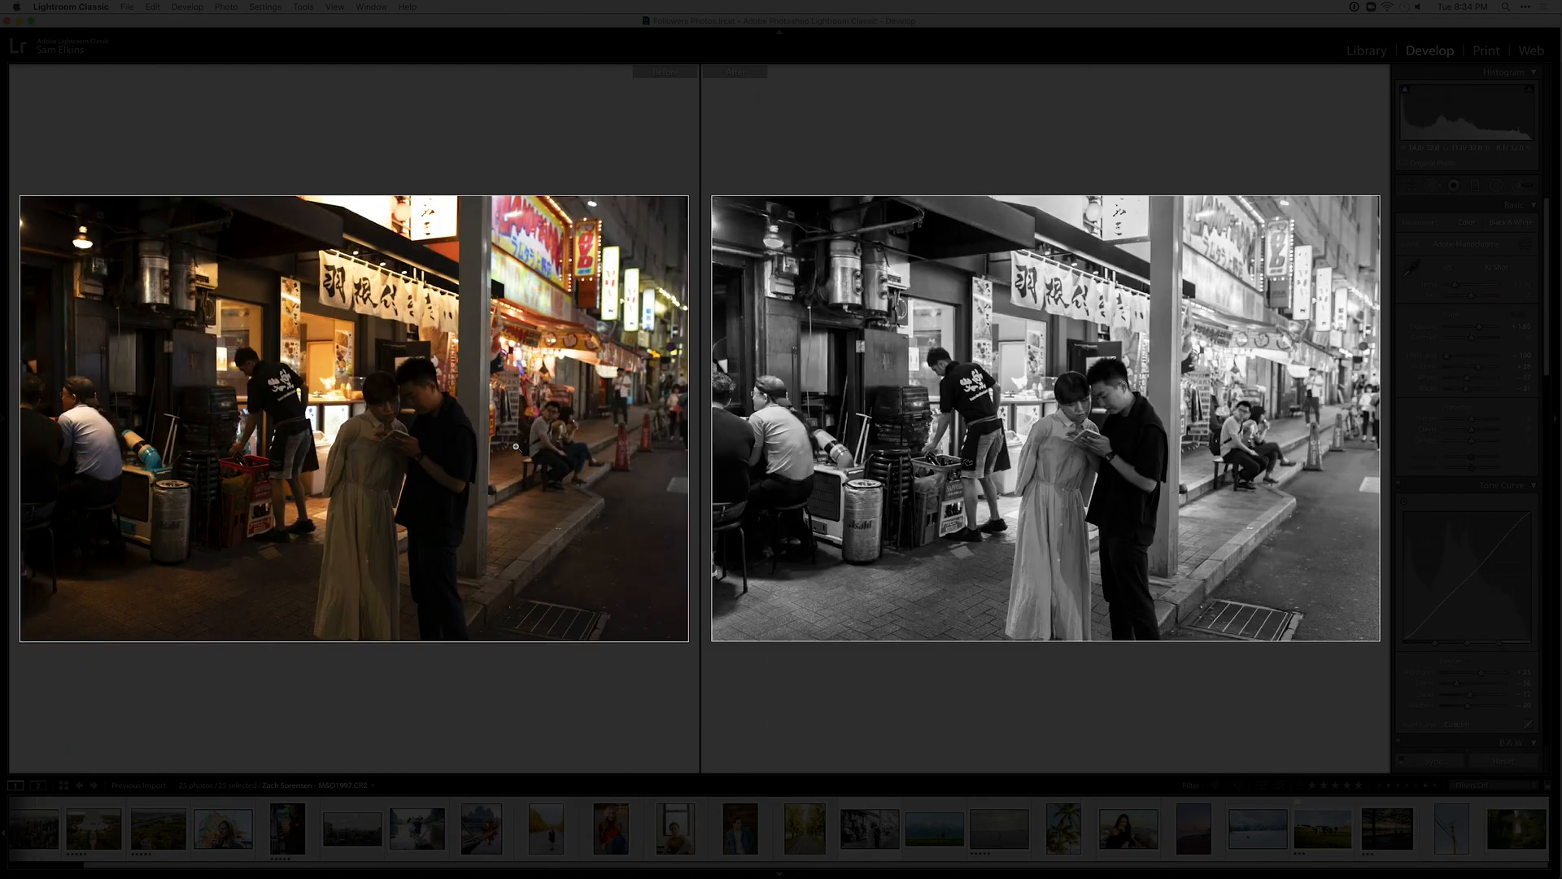
key("Right")
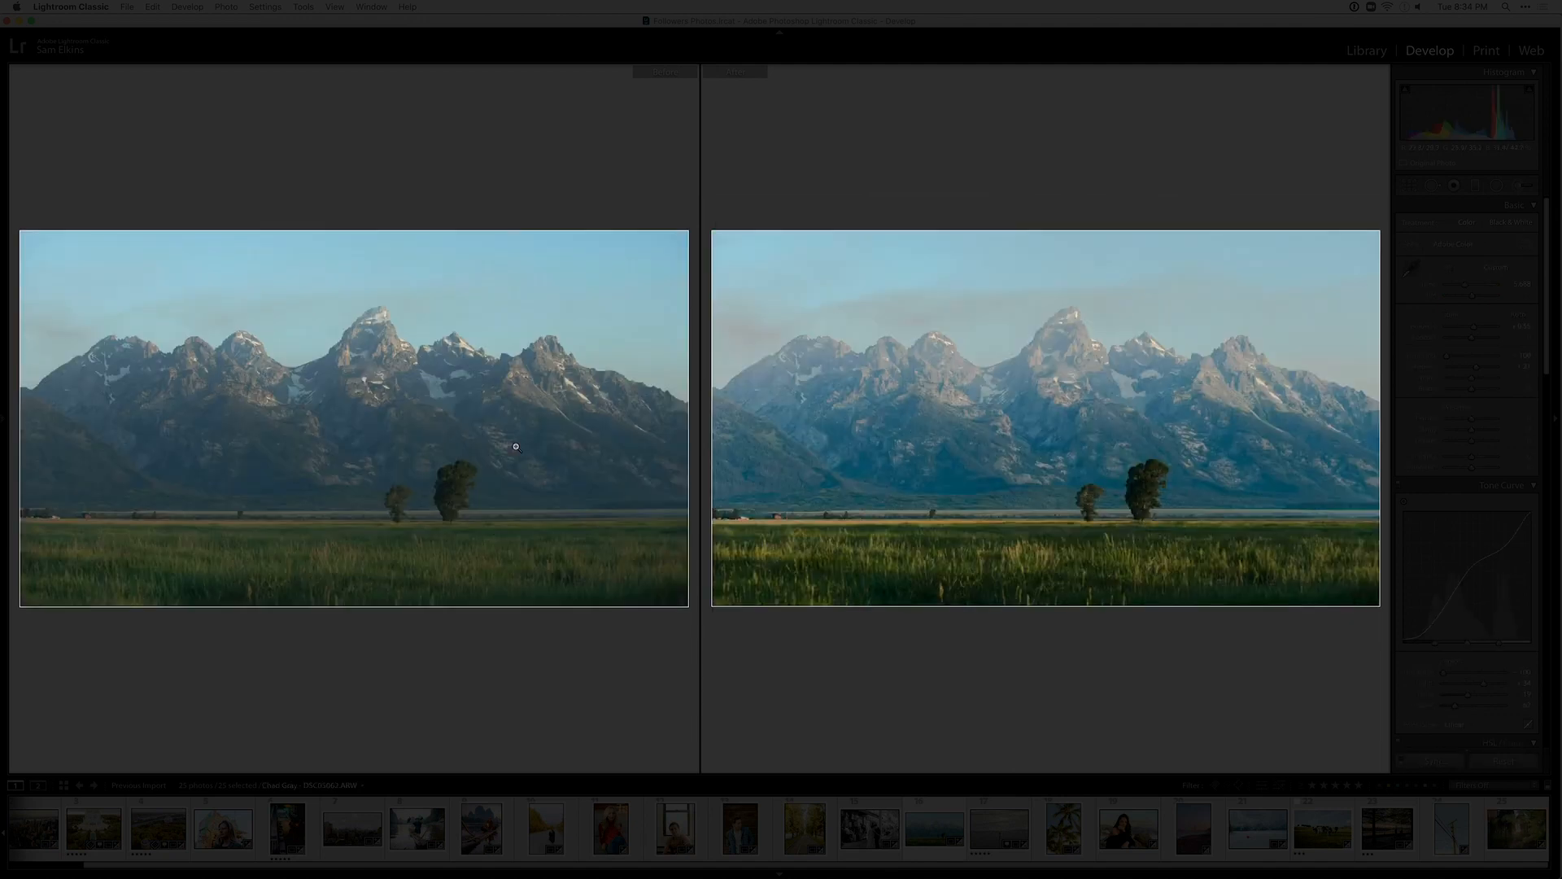
key("Right")
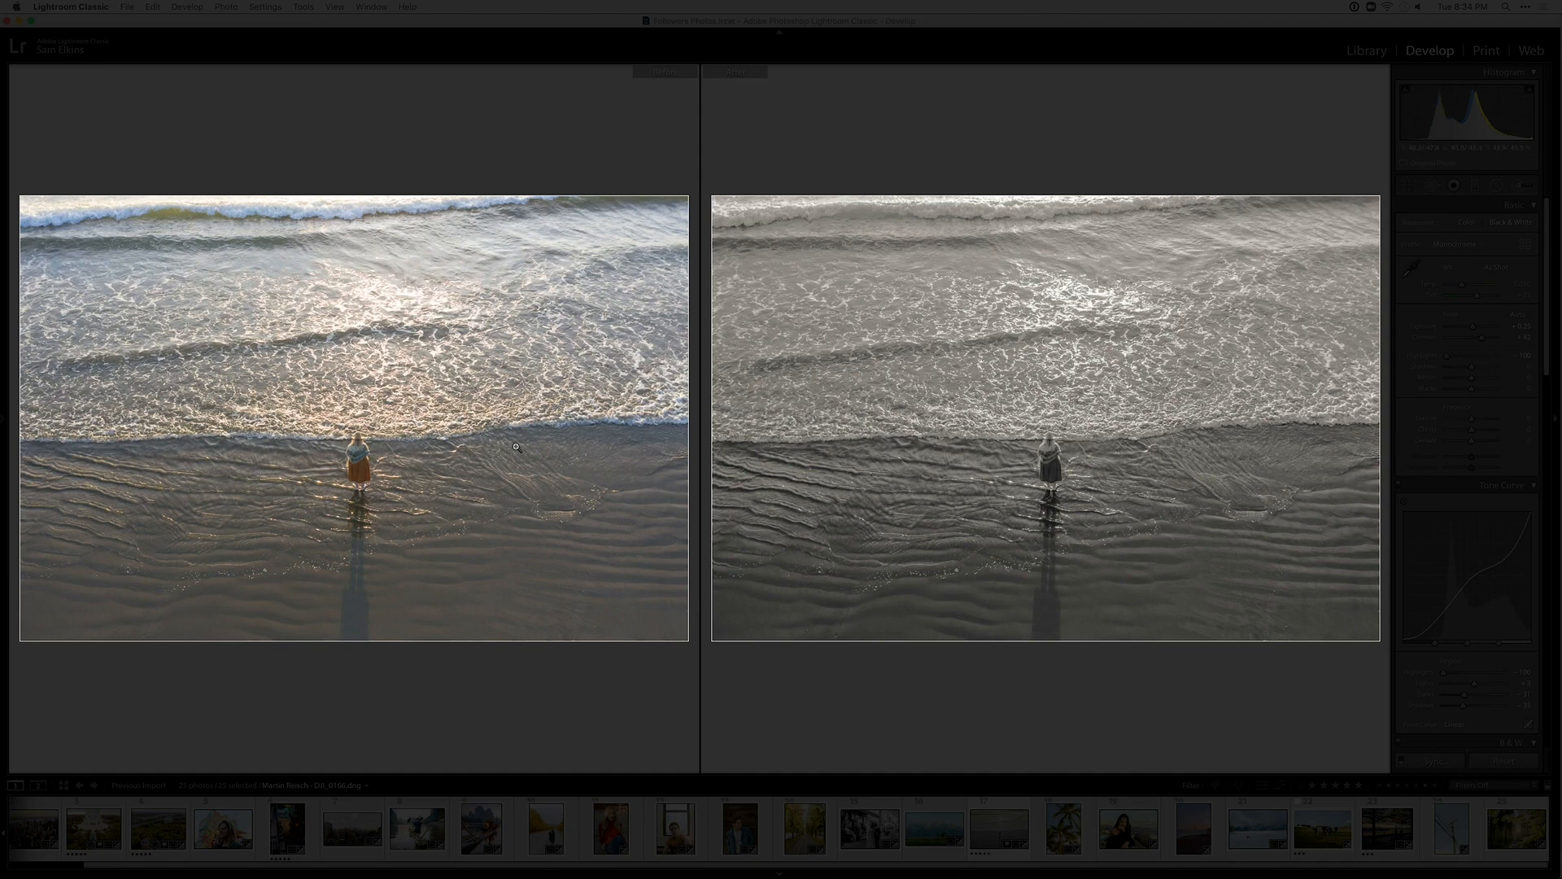
key("Right")
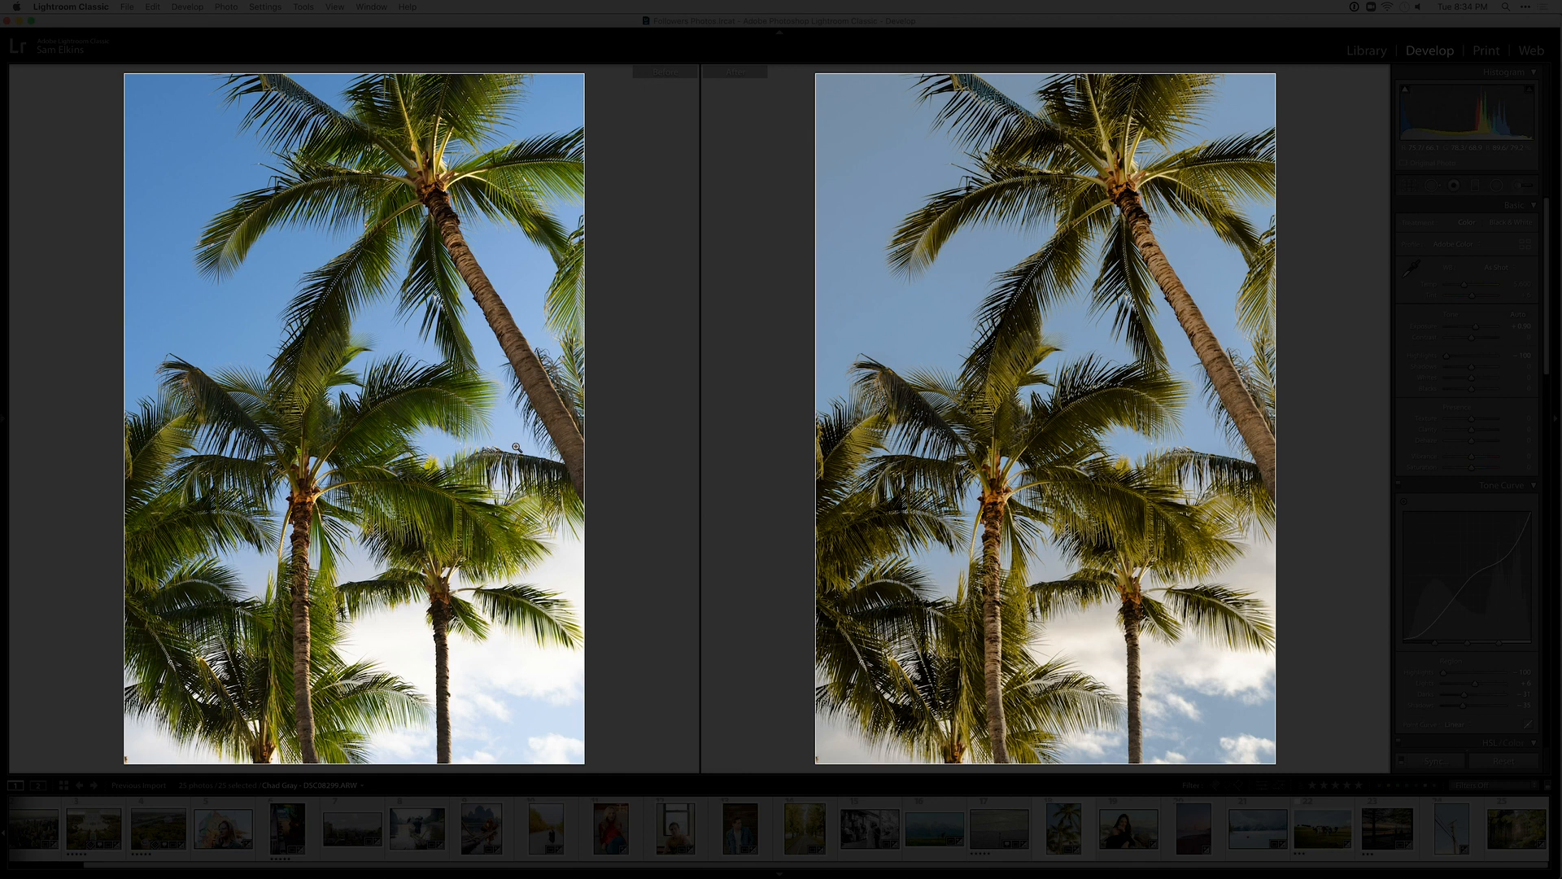
key("Right")
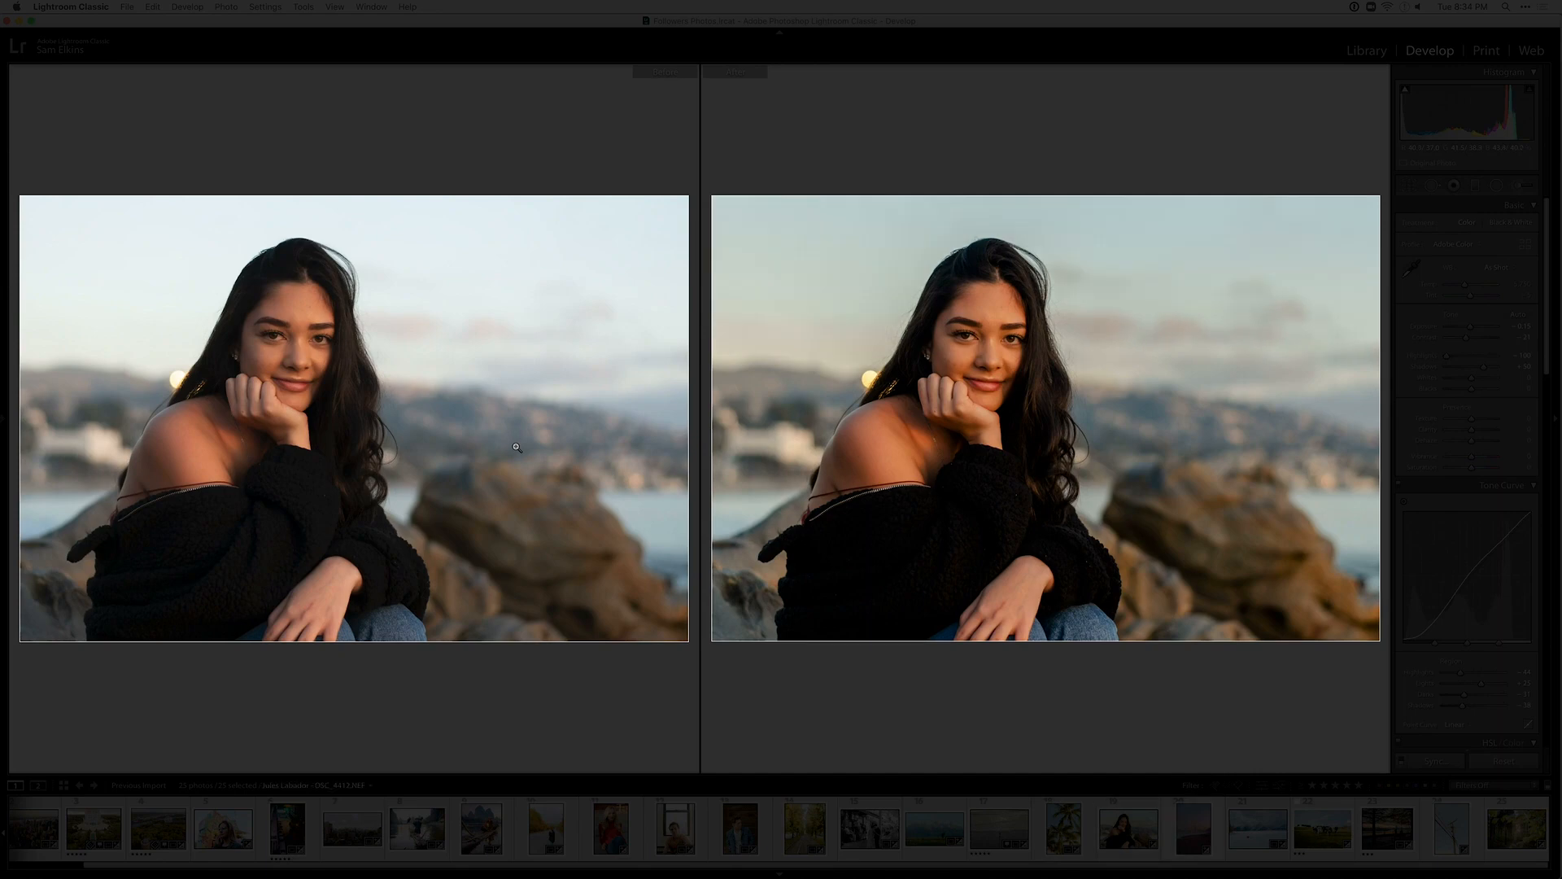
key("Right")
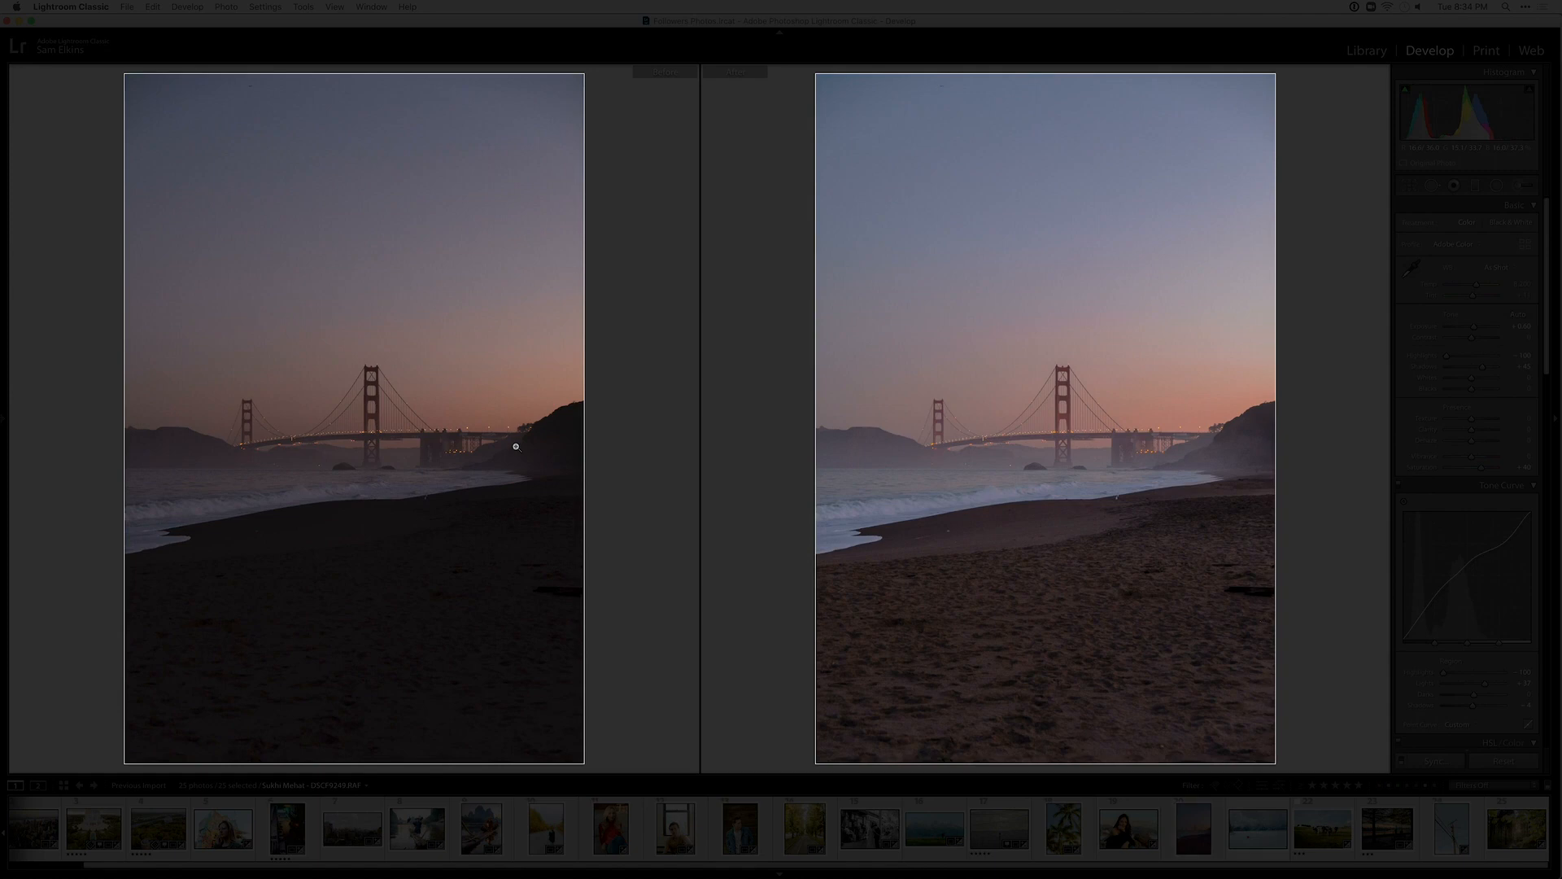
key("Right")
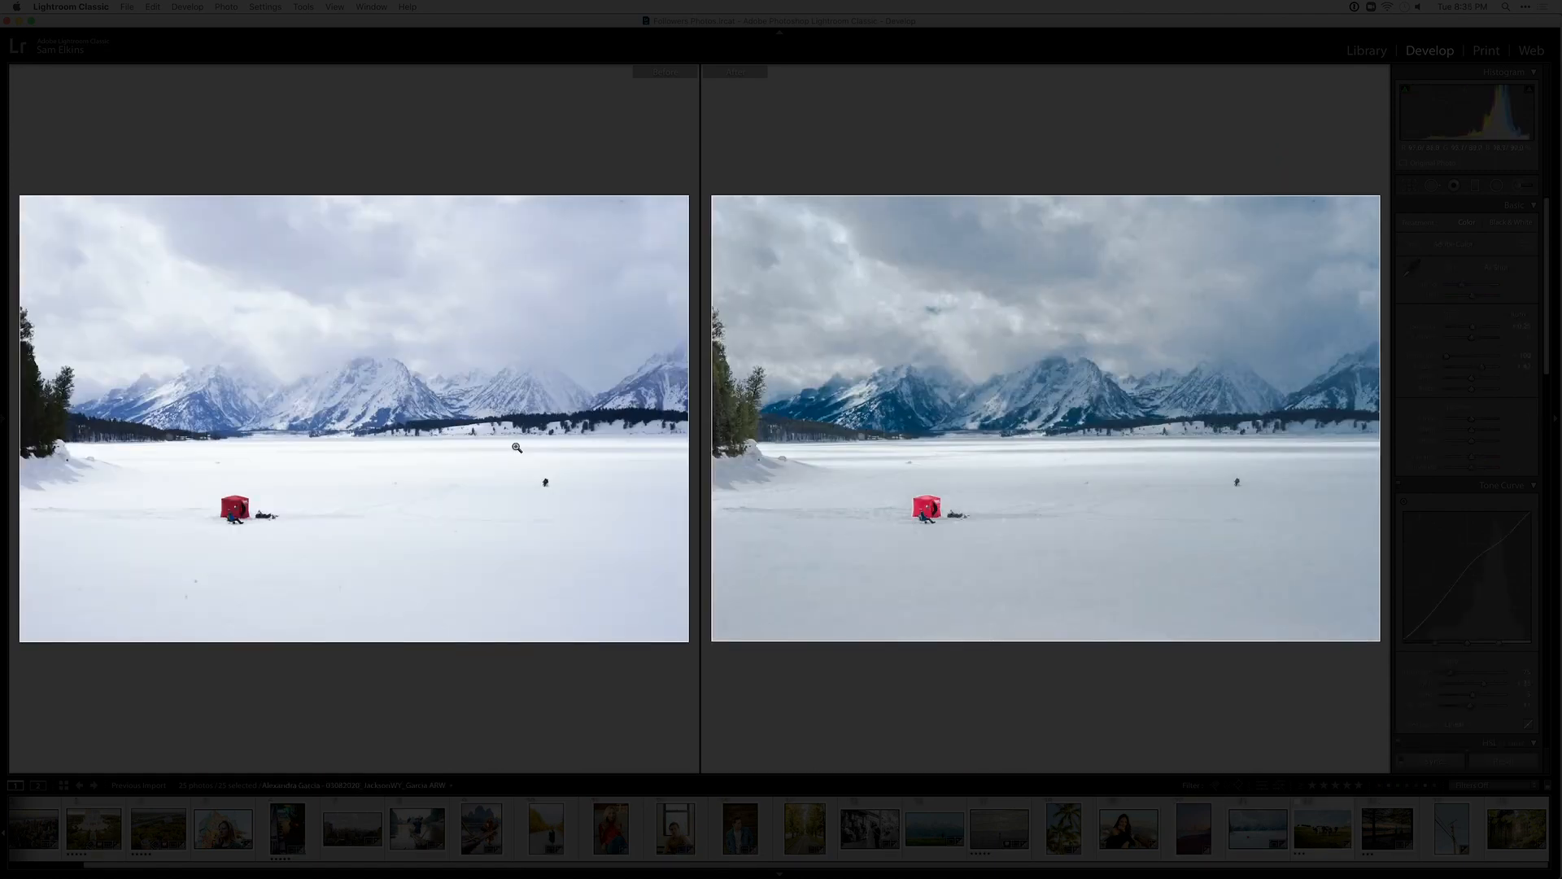
key("Right")
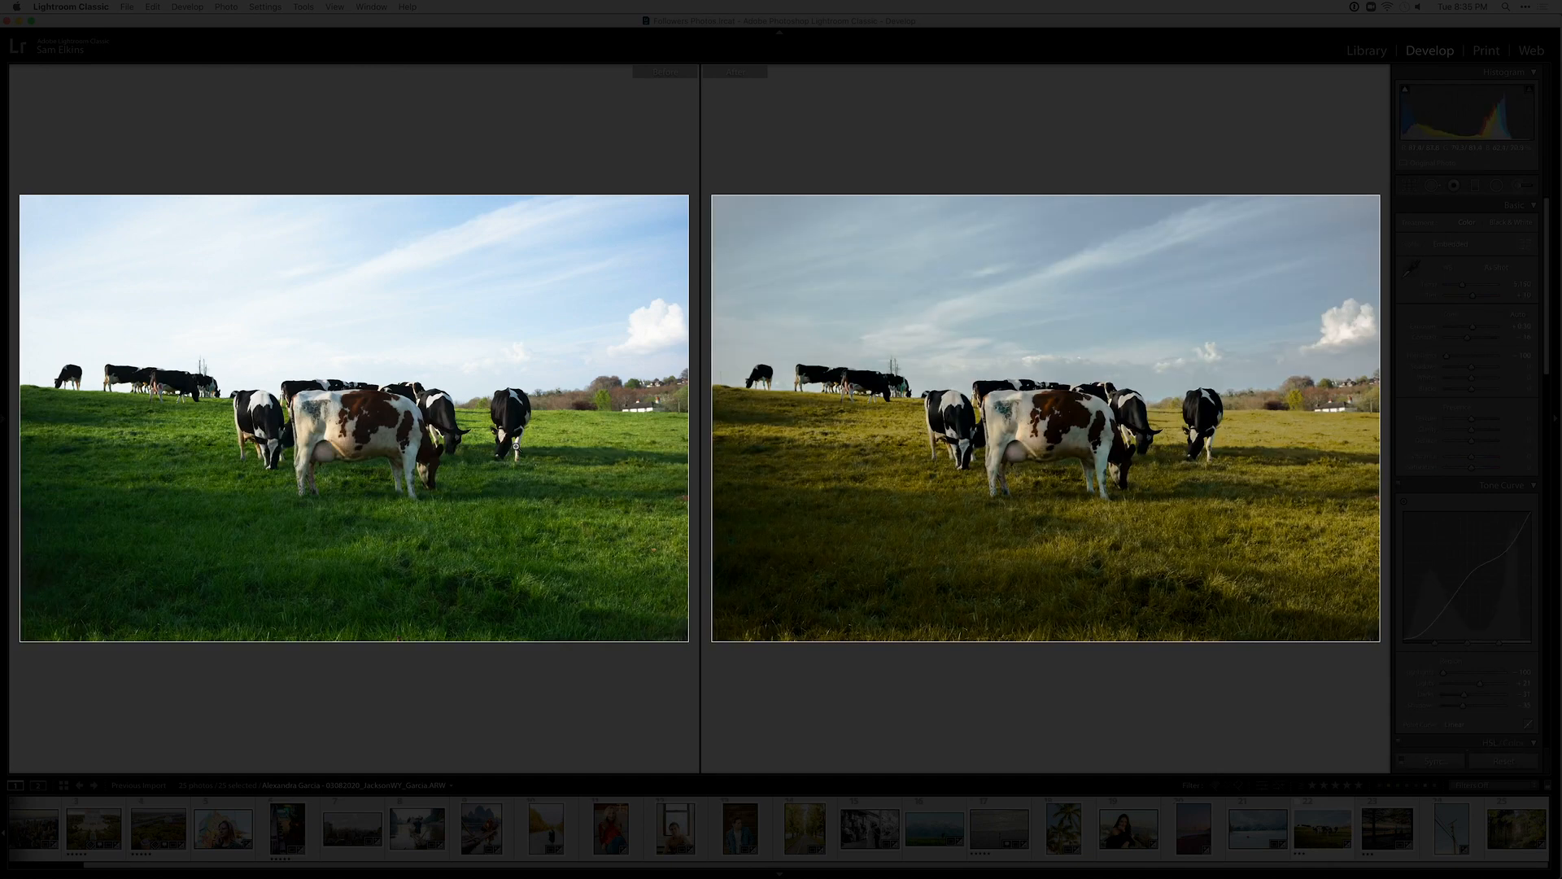
key("Right")
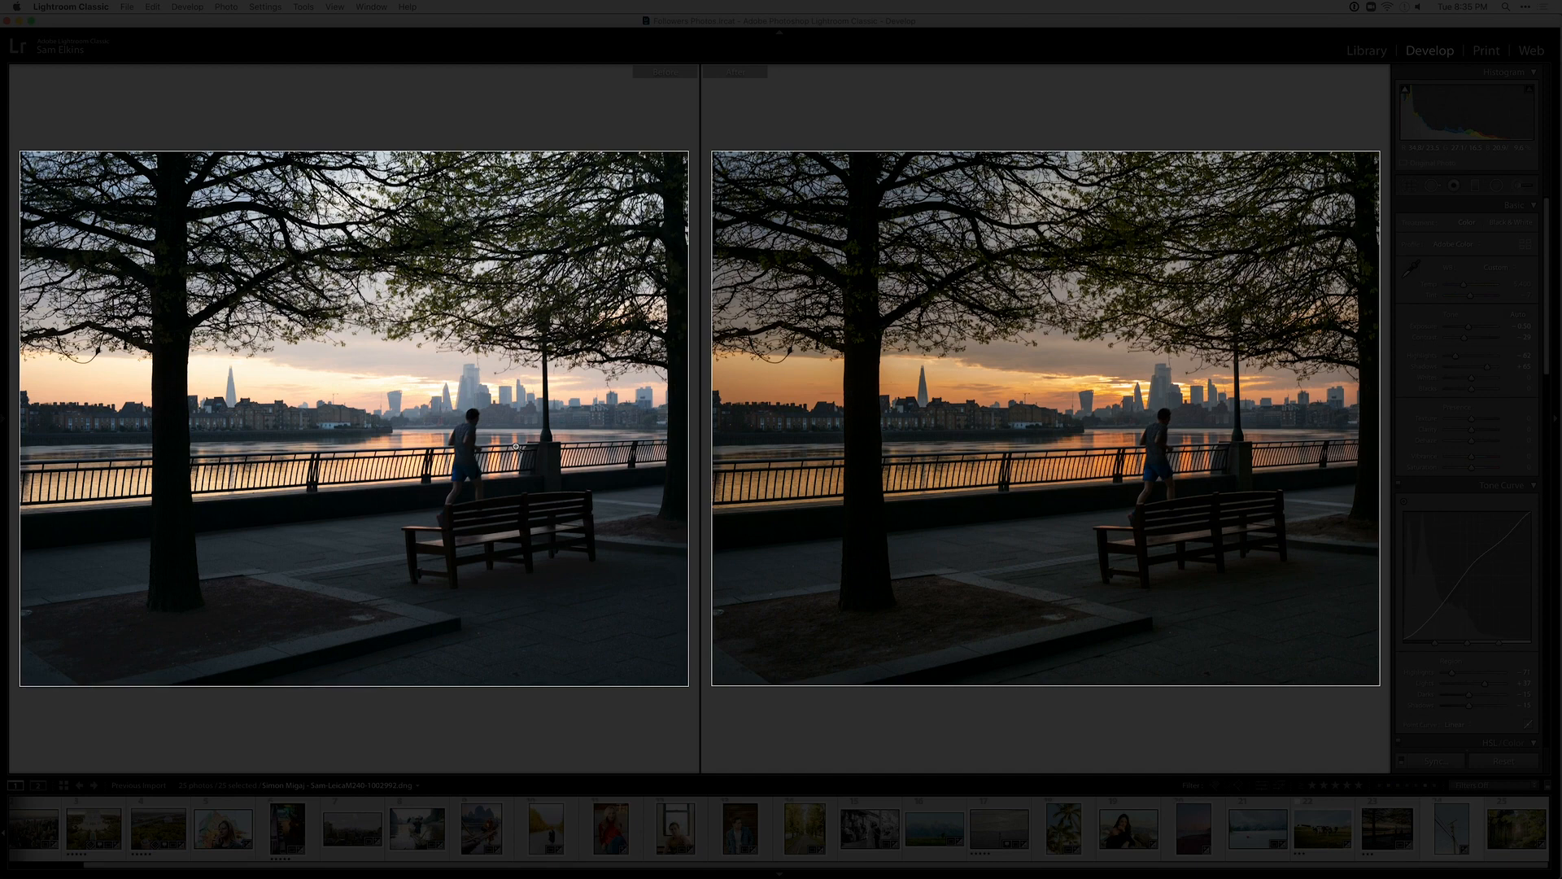
key("Right")
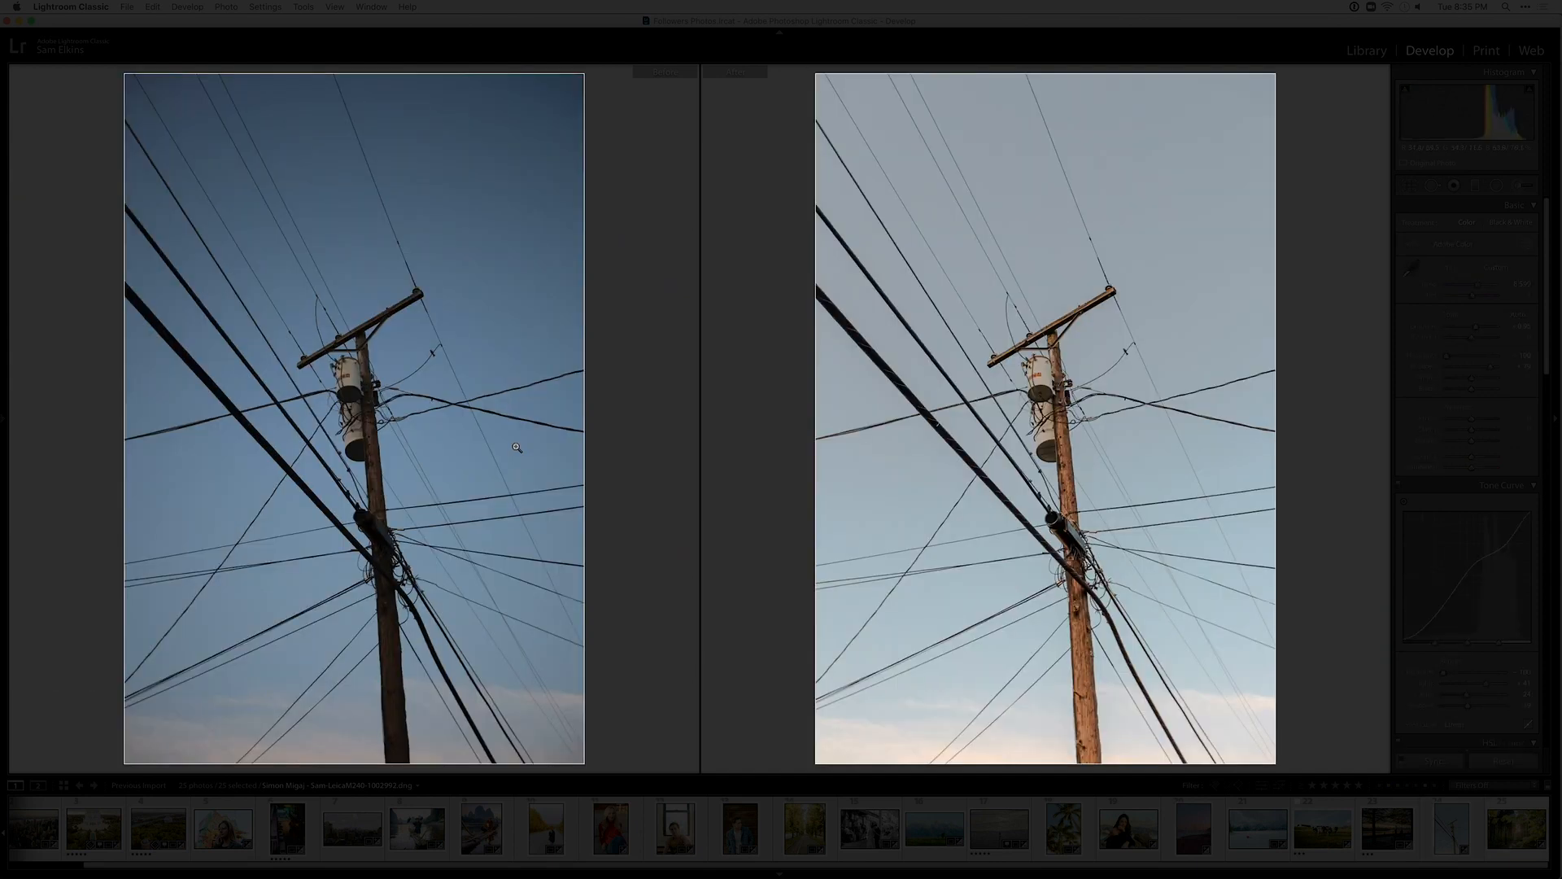
key("Right")
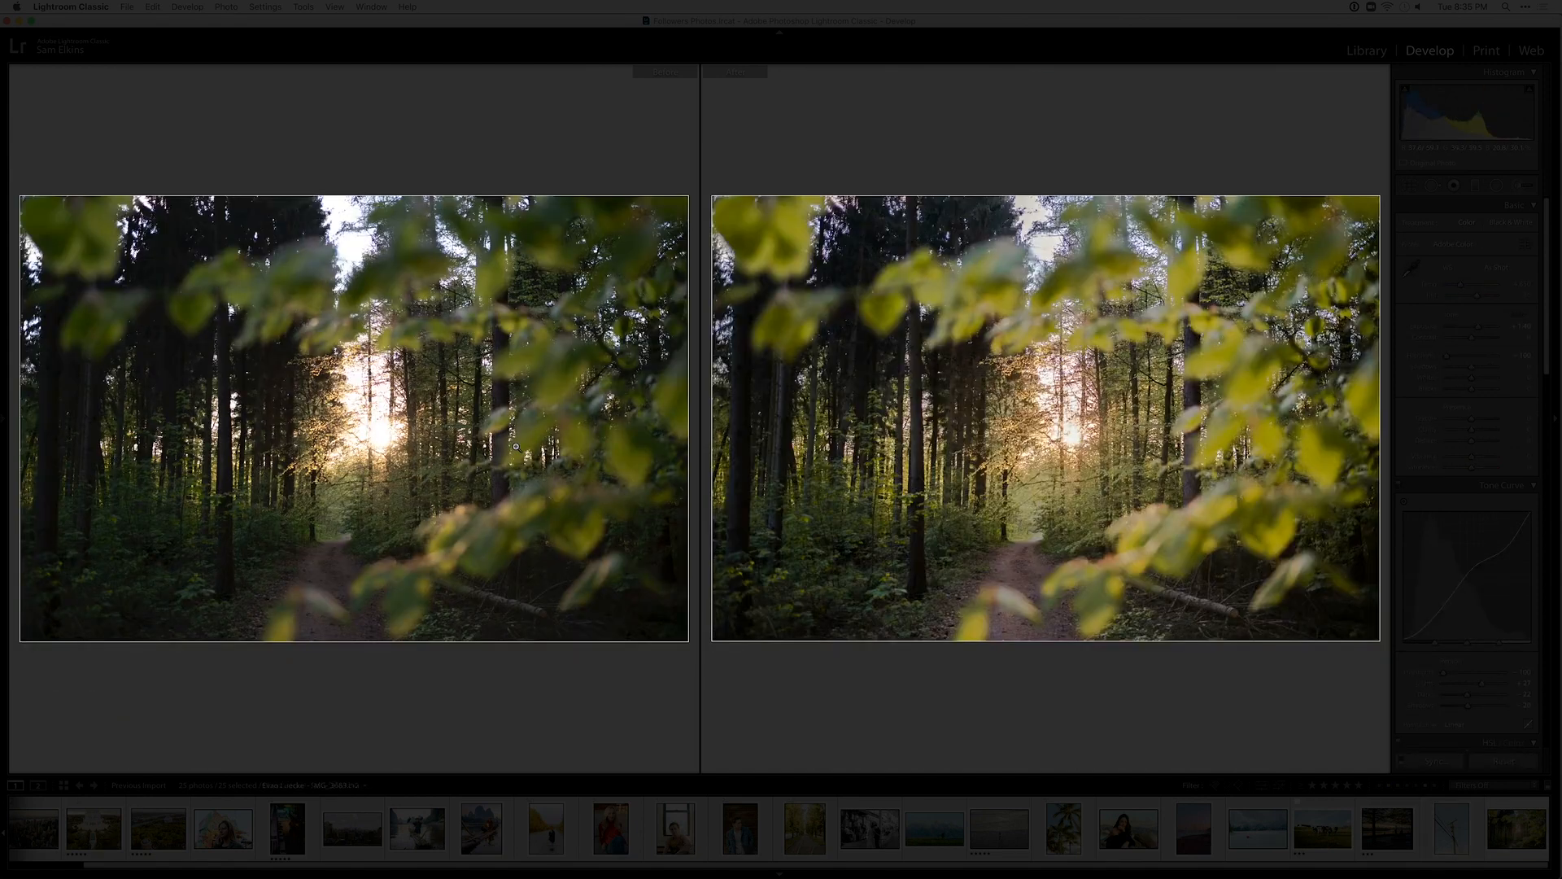
key("l")
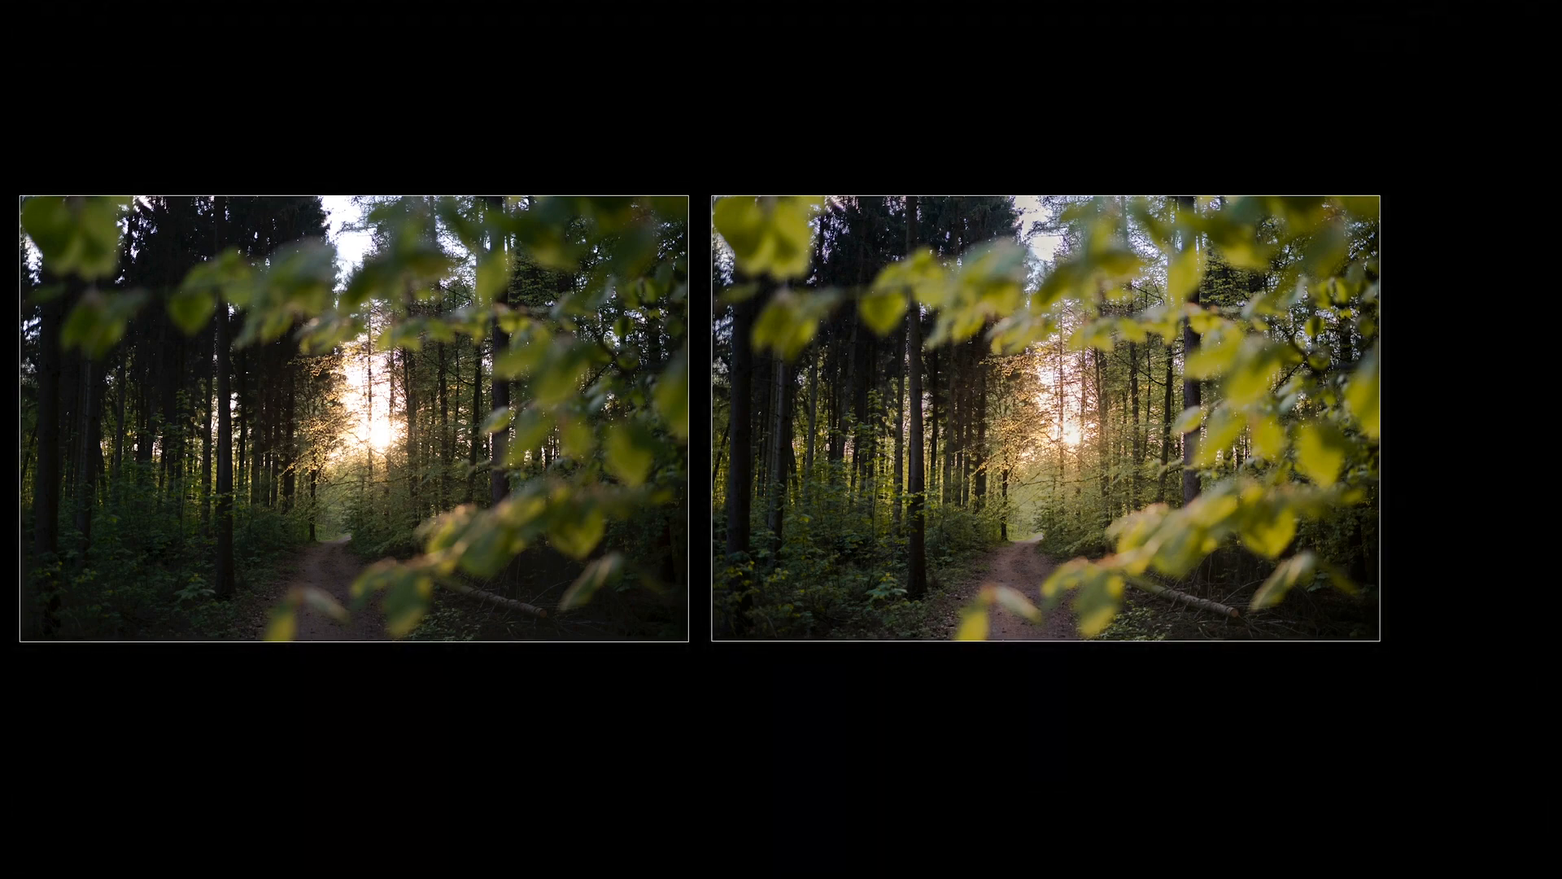
key("l")
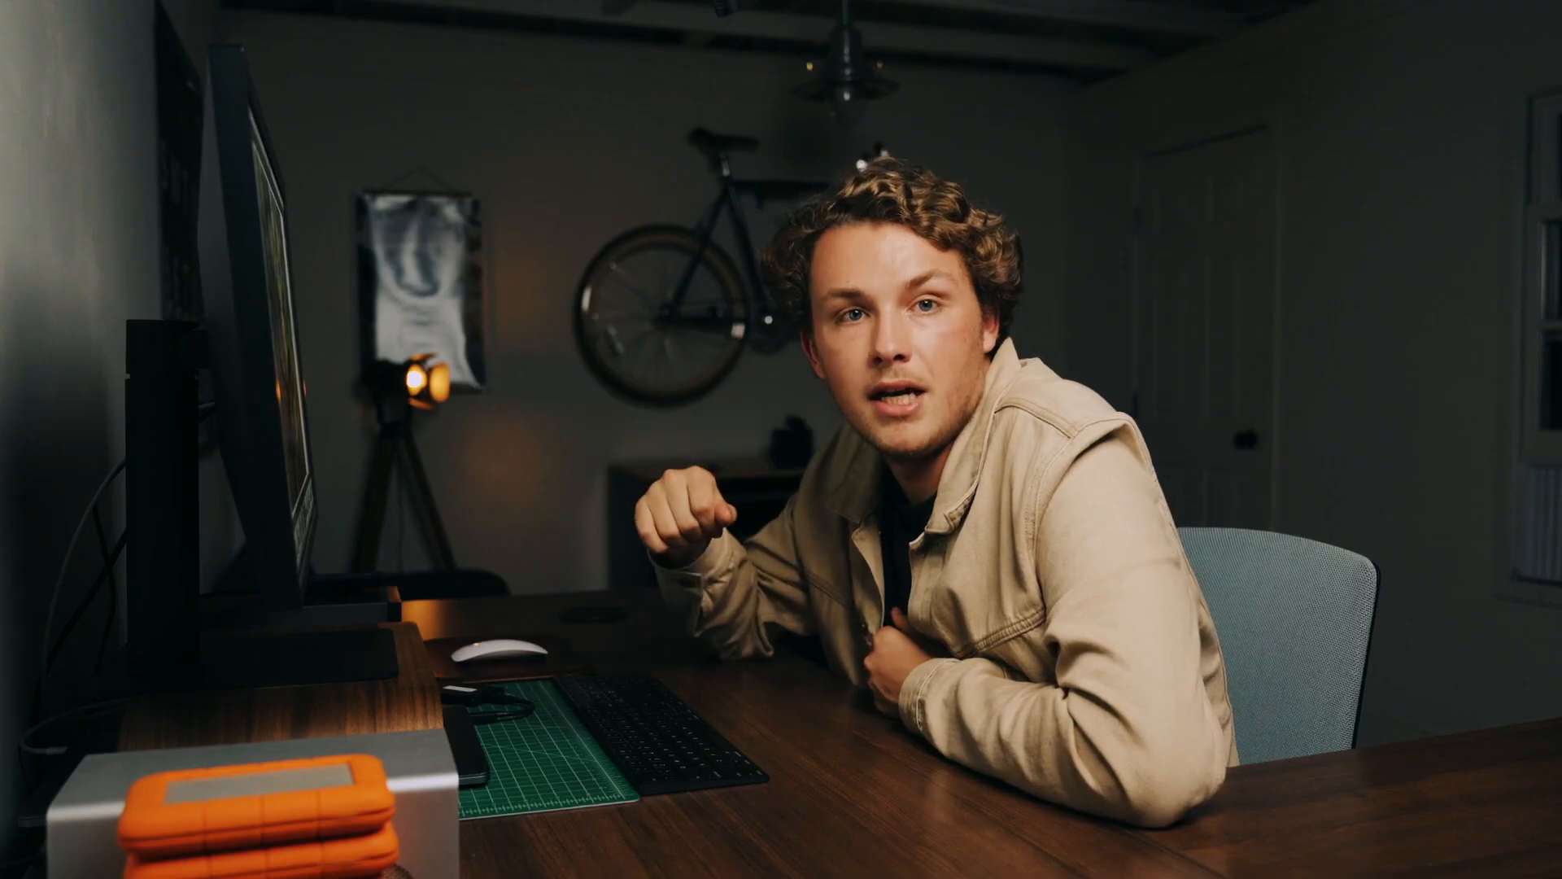